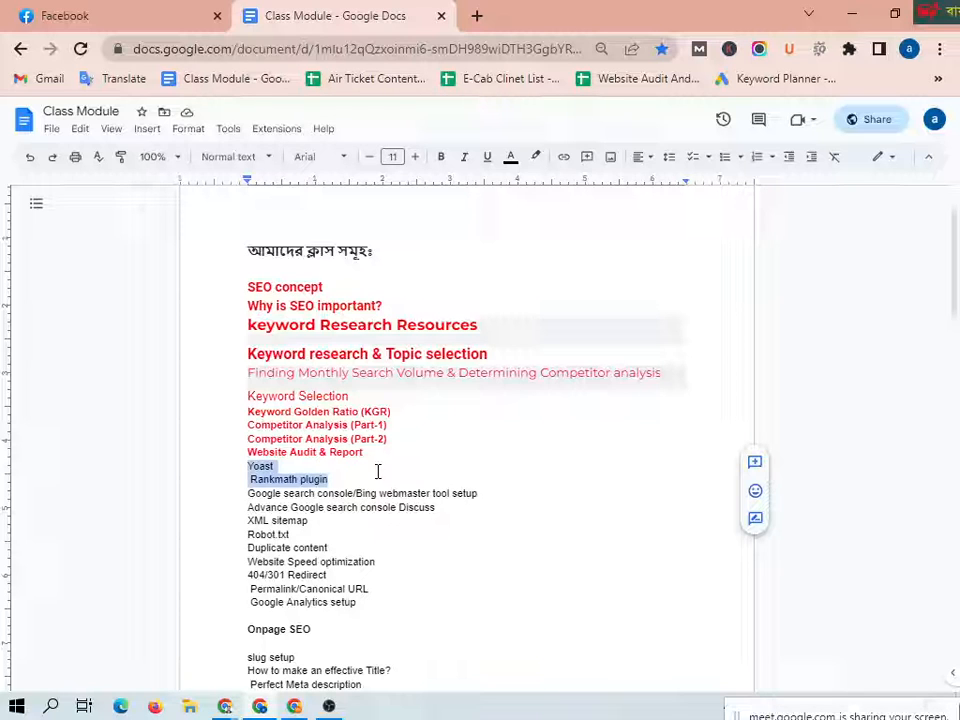
Step: Clear the text selection in the Class Module document and switch to the Google Meet call window
left_click(285, 466)
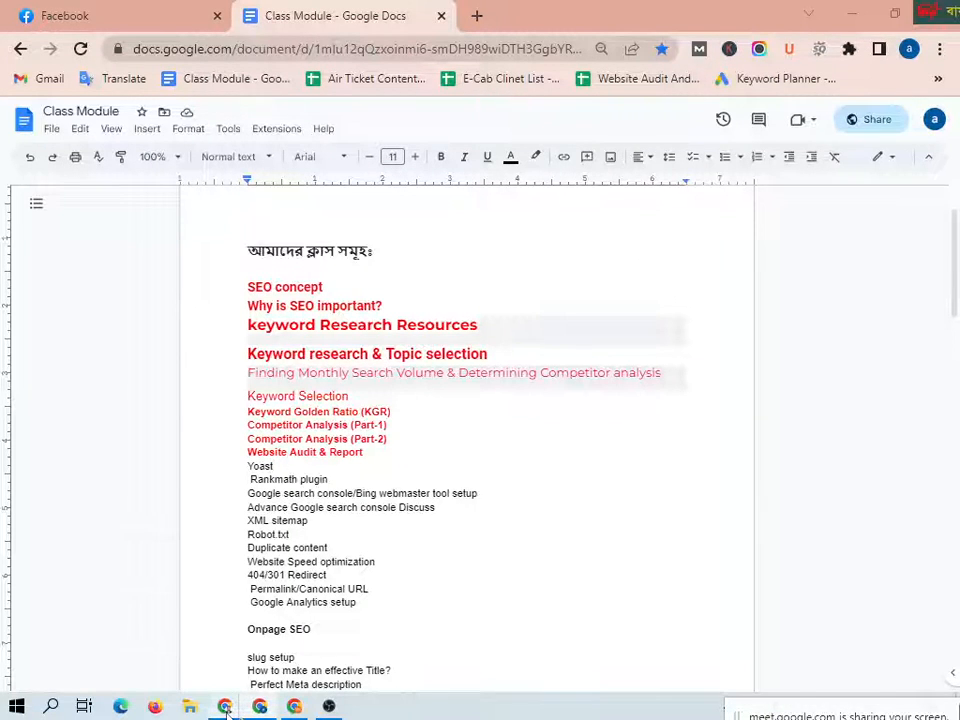
mouse_move(226, 706)
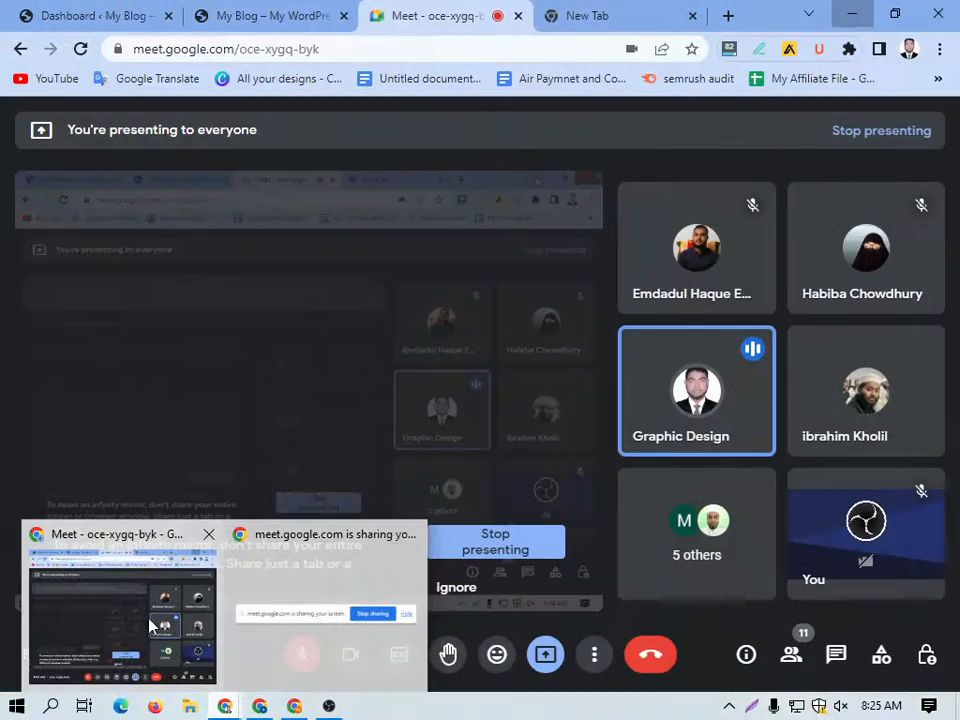
left_click(152, 624)
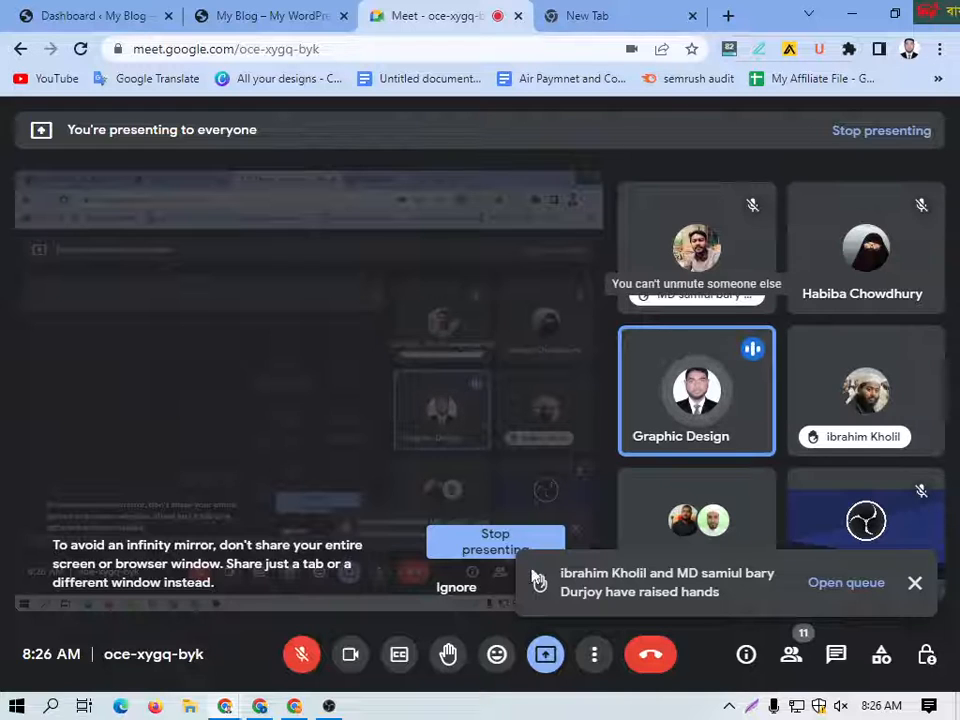
Step: Return to the Class Module document, dismiss the presenting notification and highlight the Yoast and Rankmath plugin topics
key("alt+Tab")
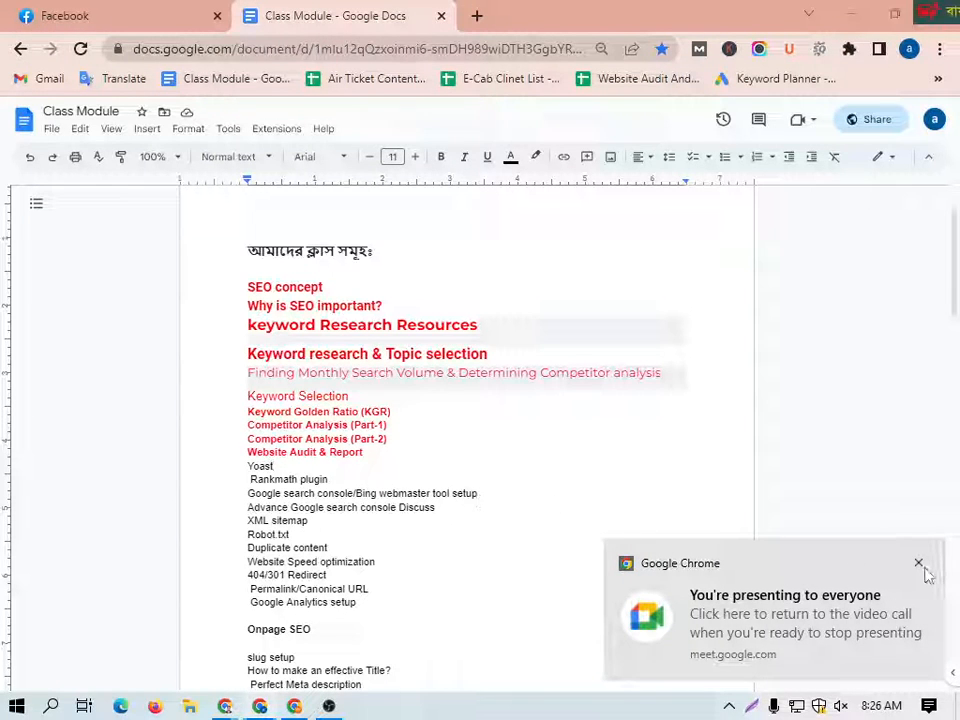
left_click(920, 566)
left_click_drag(328, 480, 244, 471)
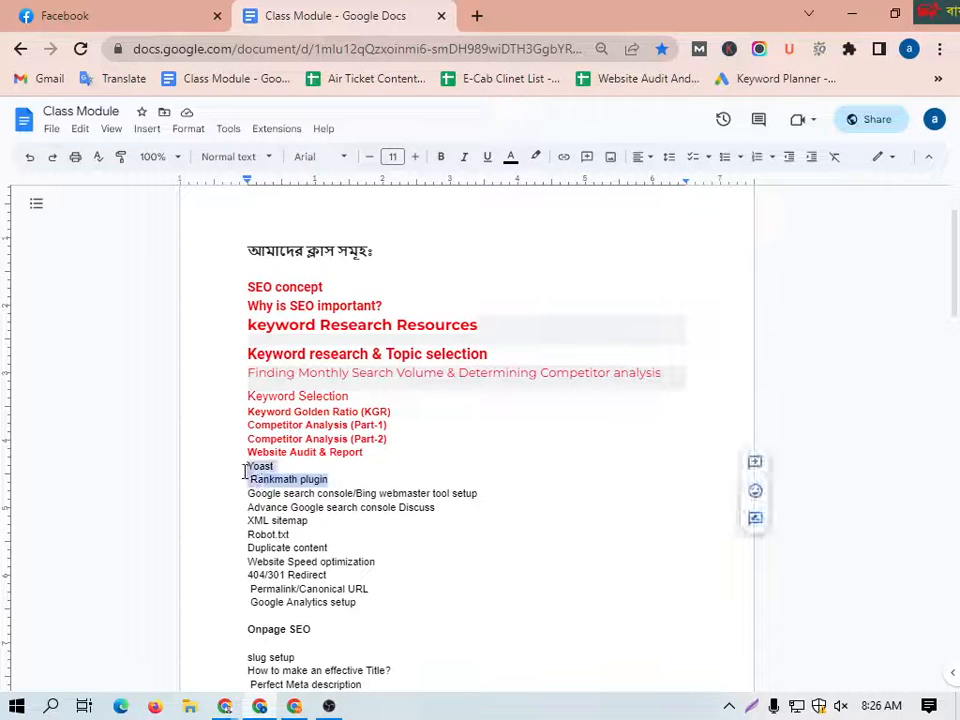
left_click(450, 531)
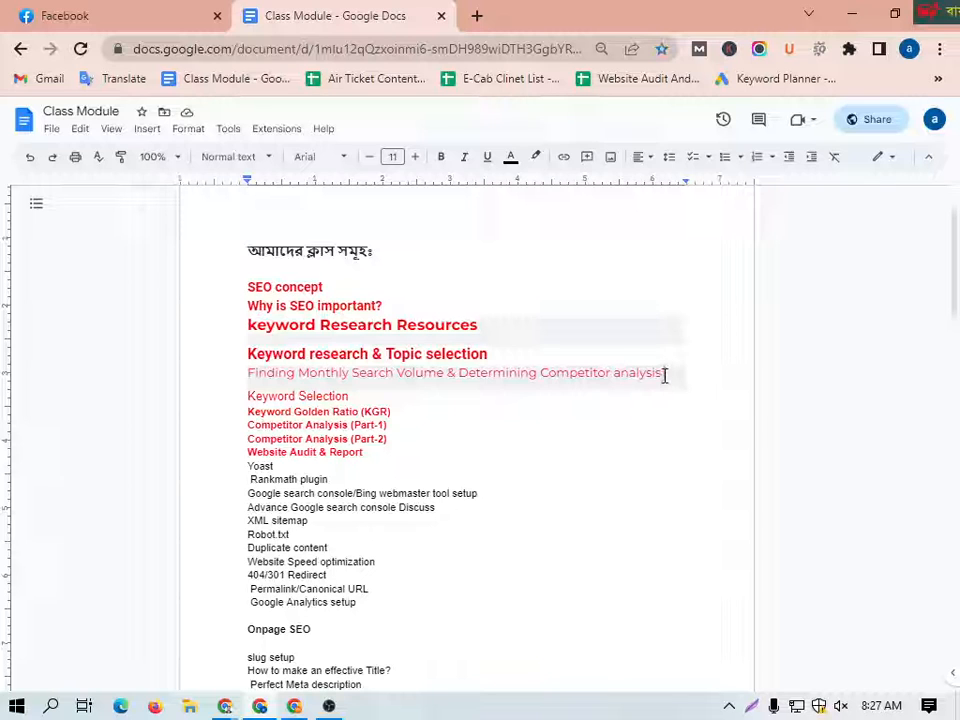
Step: Make the "Finding Monthly Search Volume & Determining Competitor analysis" line bold
left_click_drag(664, 374, 242, 377)
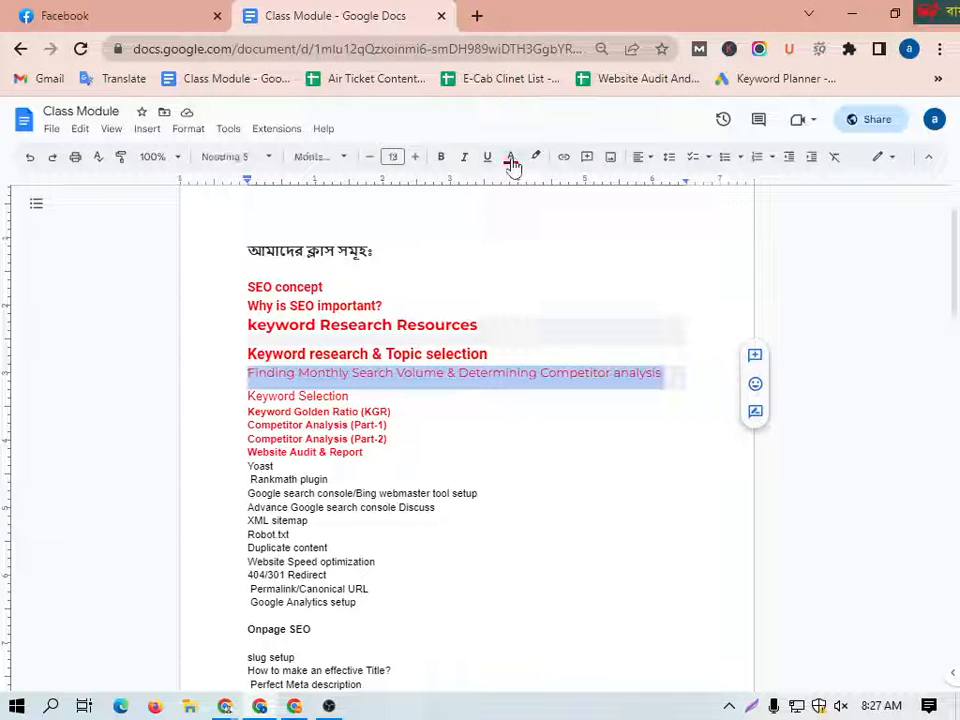
left_click(441, 156)
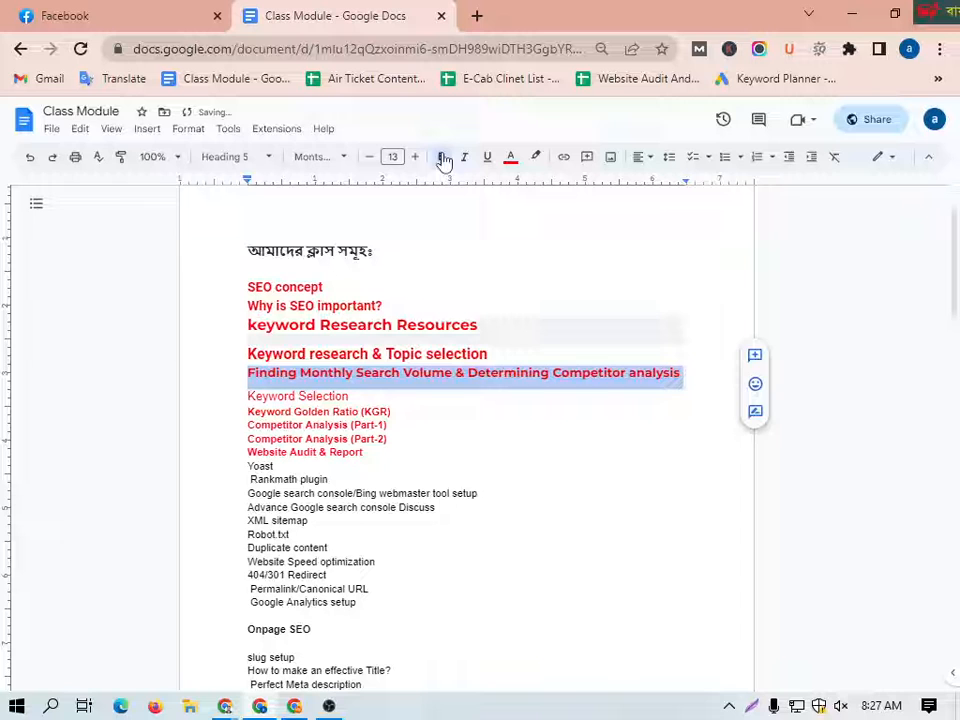
left_click(544, 475)
scroll(420, 440, "down", 2)
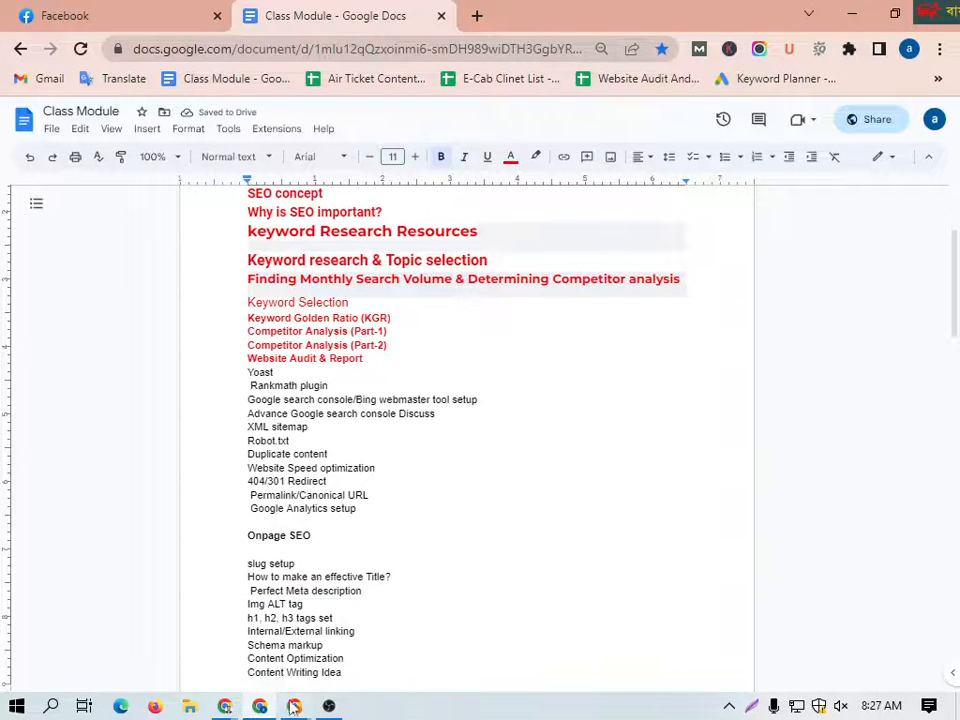
Step: Check the Google Meet call, return to the Class Module document and dismiss the presenting notification
mouse_move(226, 706)
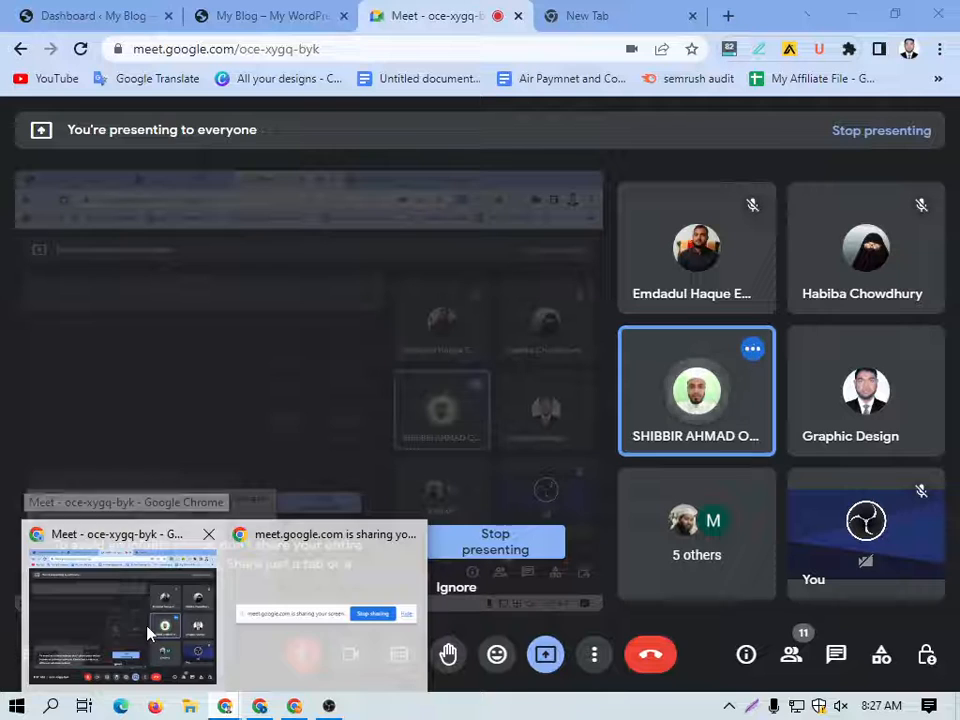
left_click(150, 634)
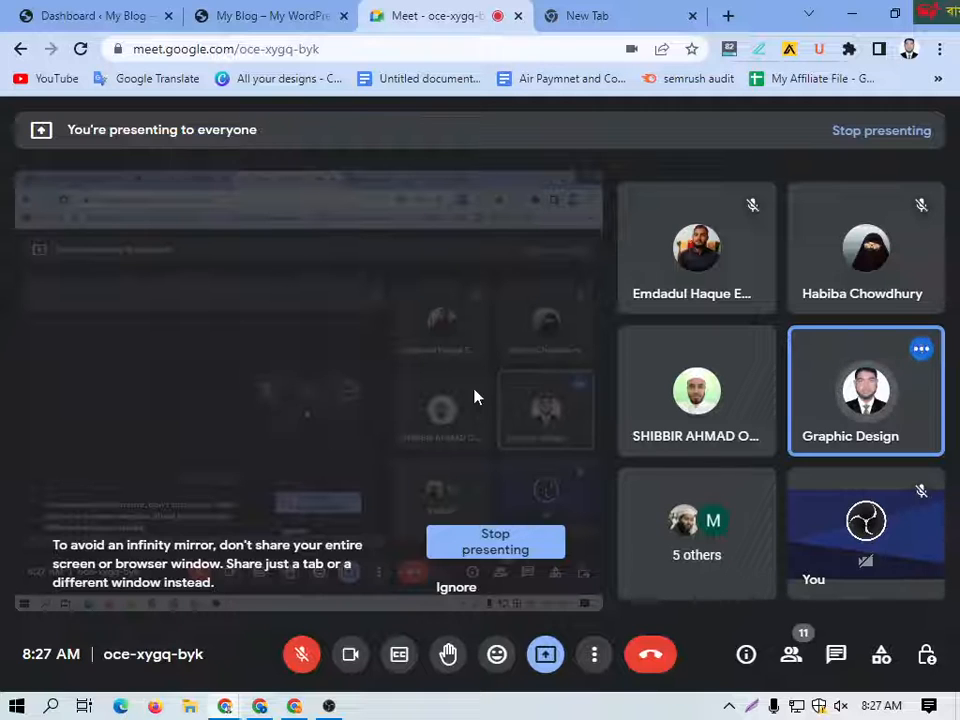
mouse_move(603, 12)
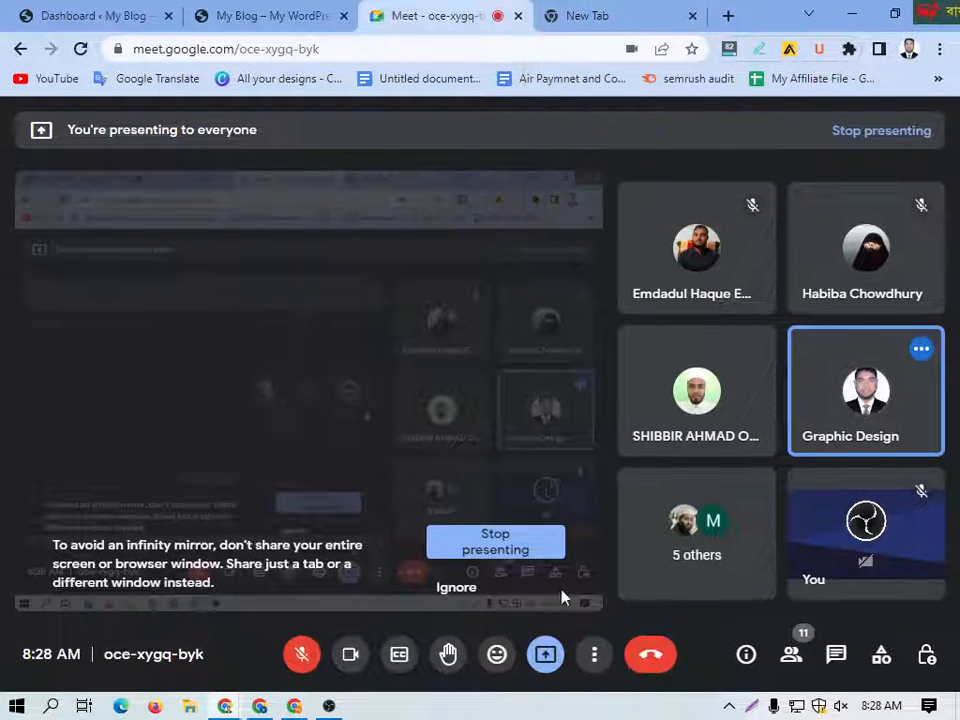
left_click(260, 706)
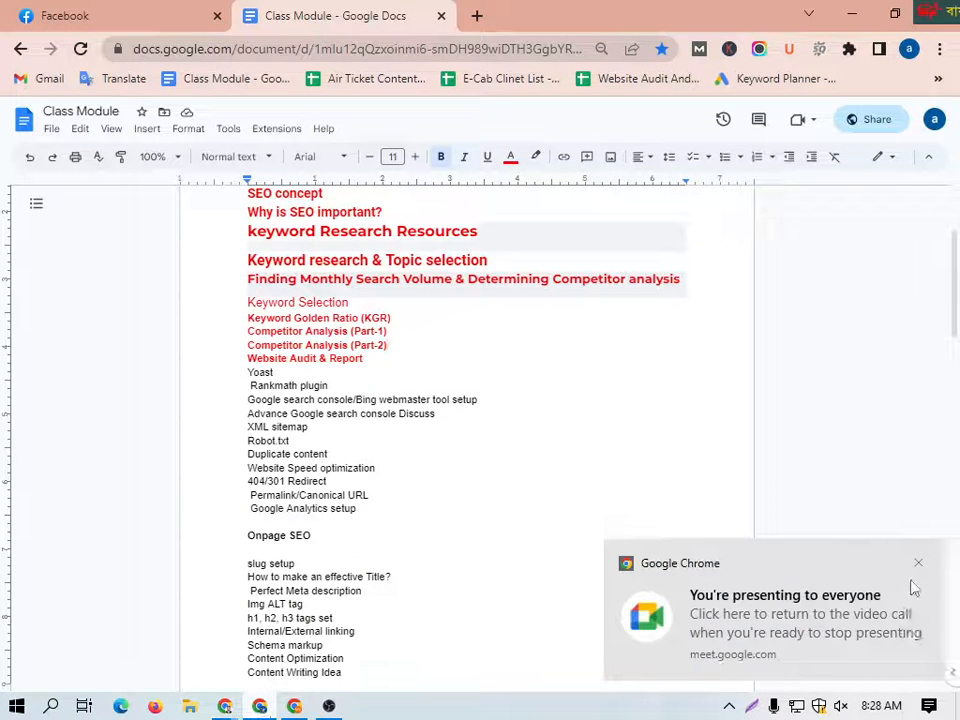
left_click(920, 566)
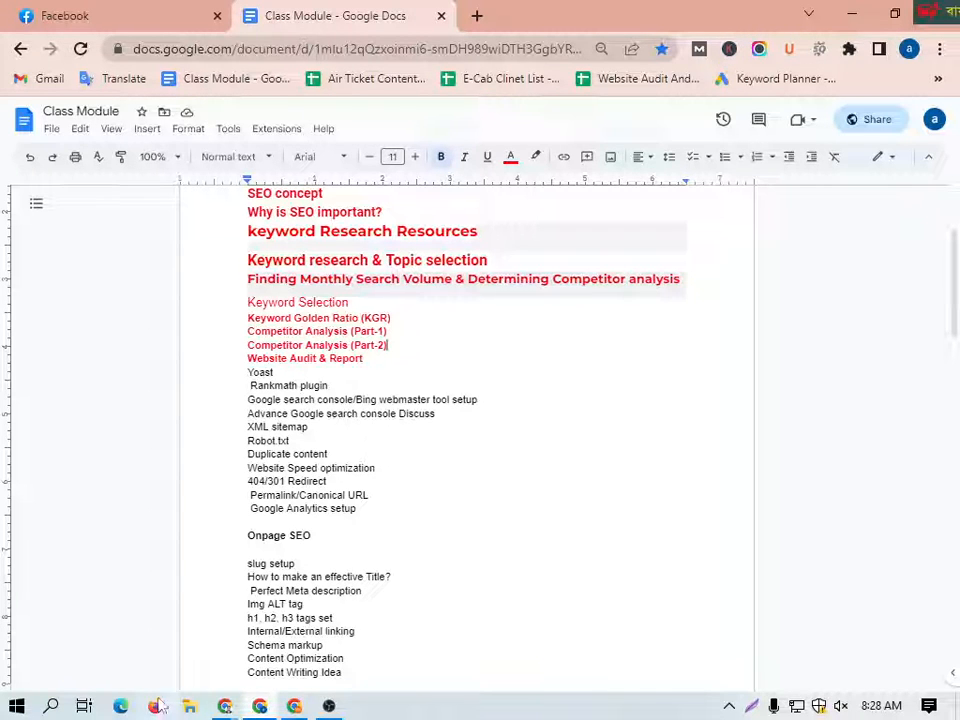
Step: In the Google Meet window, close the empty new tab and move the Meet tab to the first position
mouse_move(222, 708)
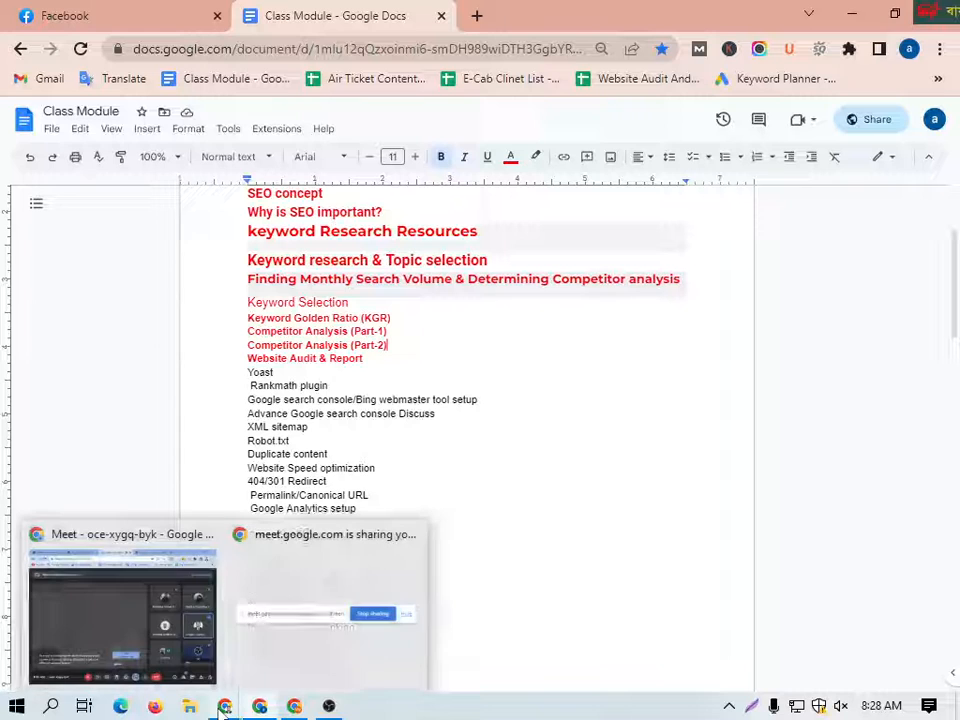
left_click(156, 589)
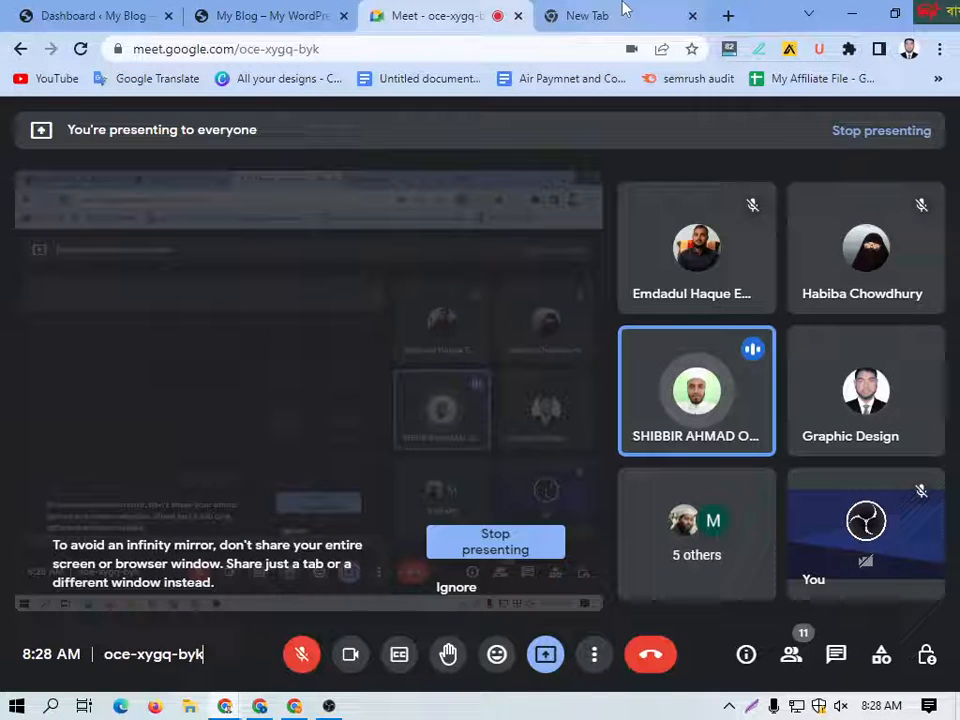
left_click(692, 15)
left_click_drag(527, 11, 170, 8)
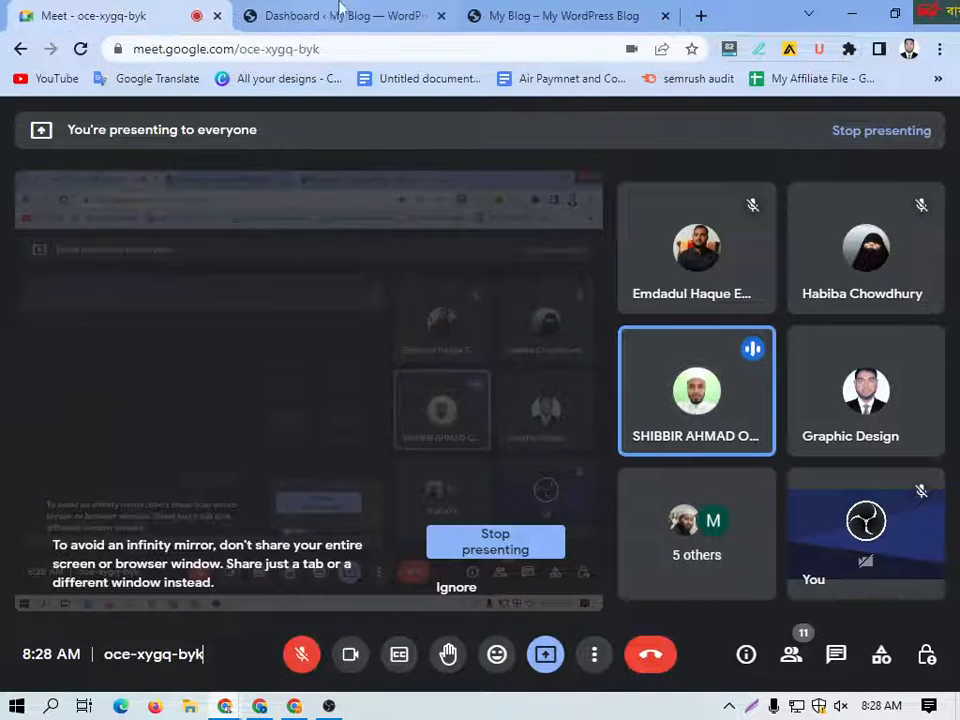
Step: Review the WordPress dashboard of kinbain.com, including its welcome area, admin sections and site address
left_click(388, 22)
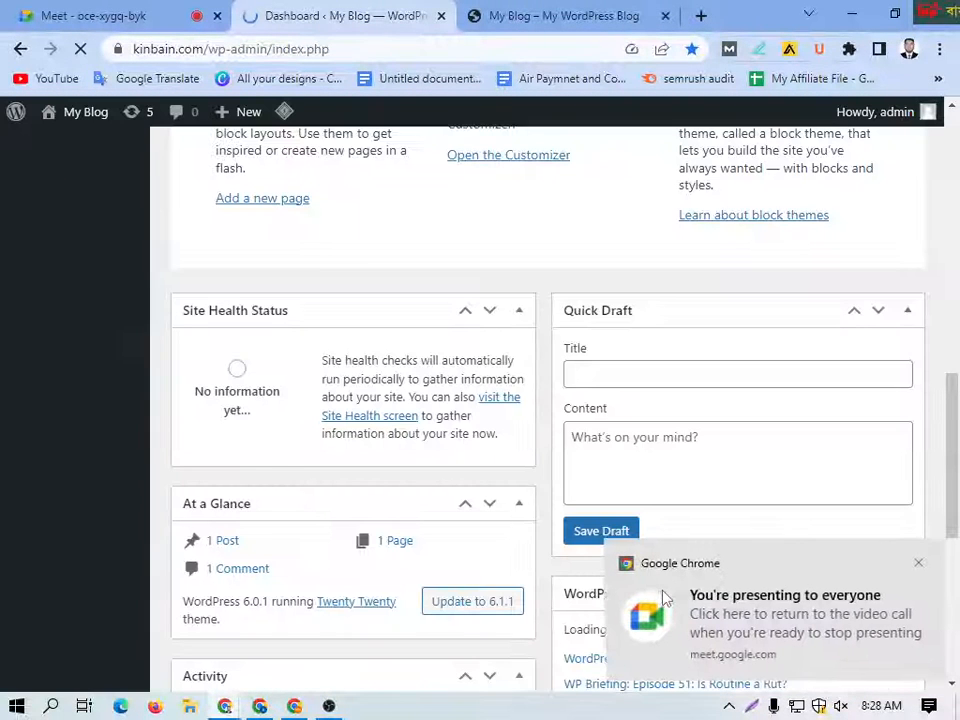
left_click(918, 564)
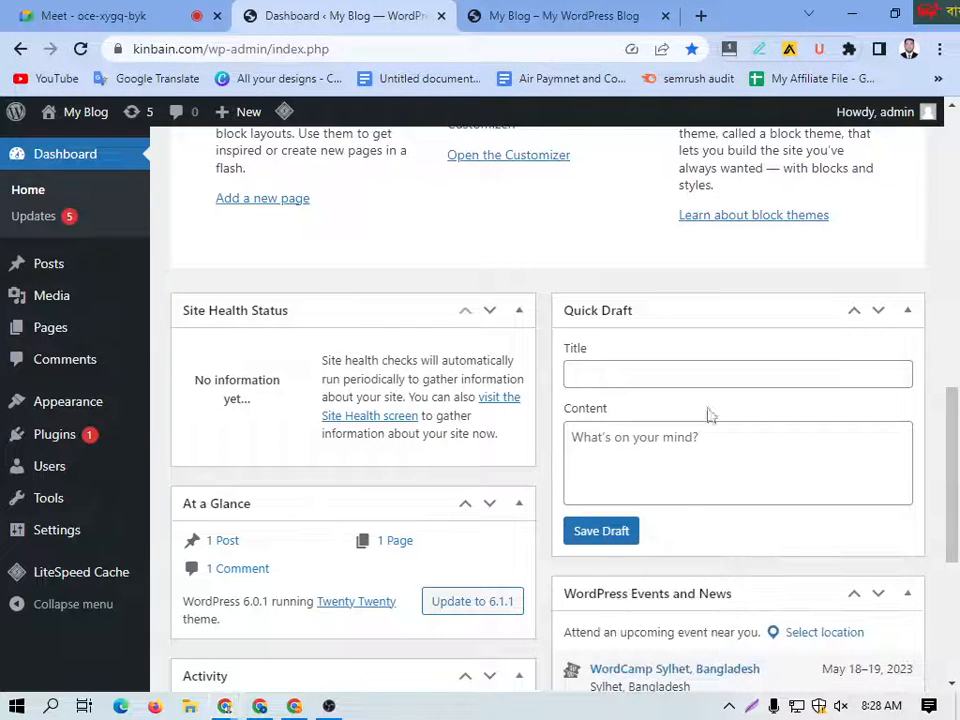
scroll(304, 349, "up", 4)
scroll(365, 345, "up", 5)
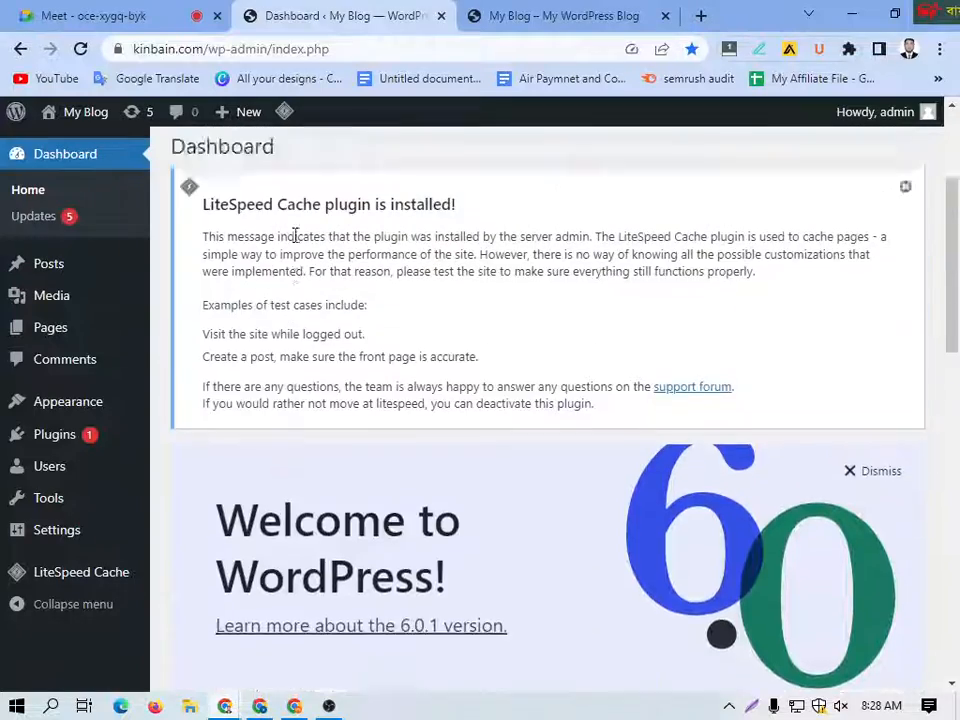
scroll(506, 404, "down", 5)
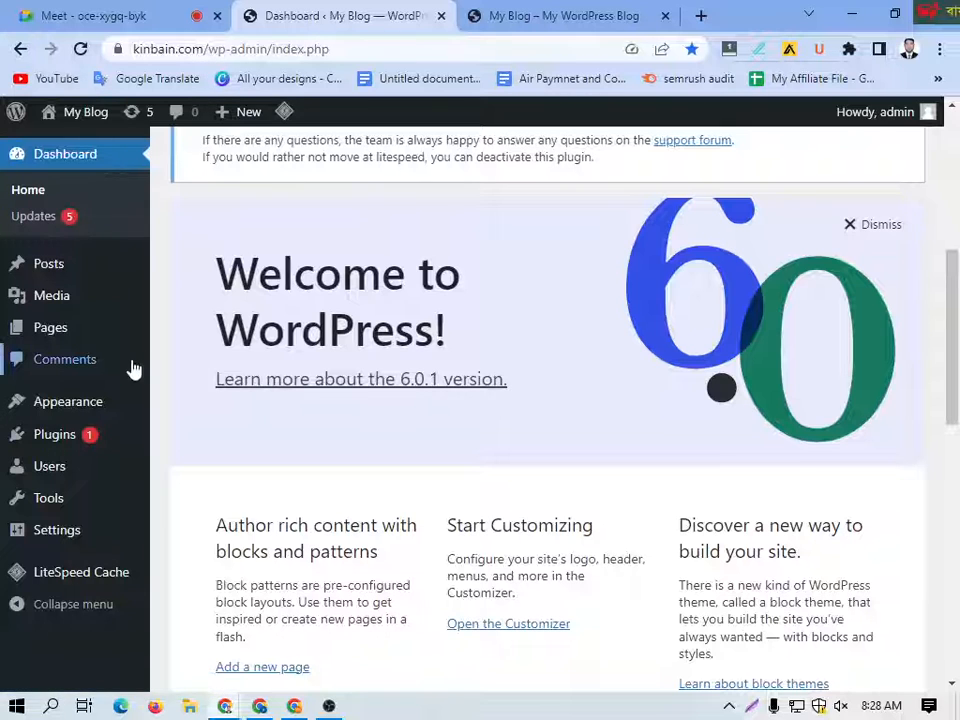
mouse_move(67, 337)
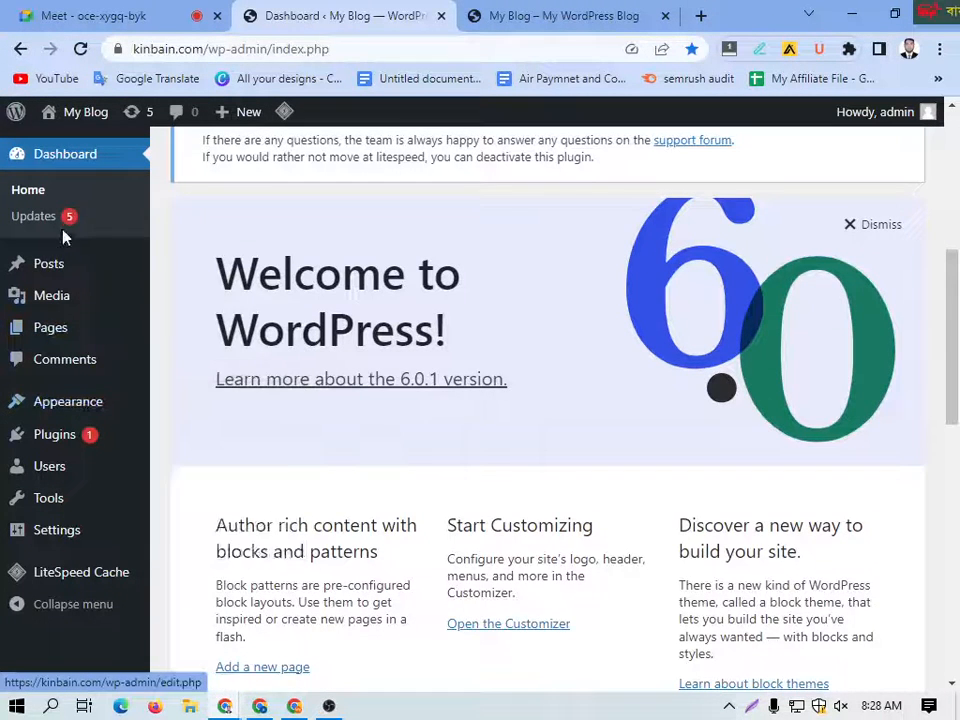
scroll(100, 218, "up", 3)
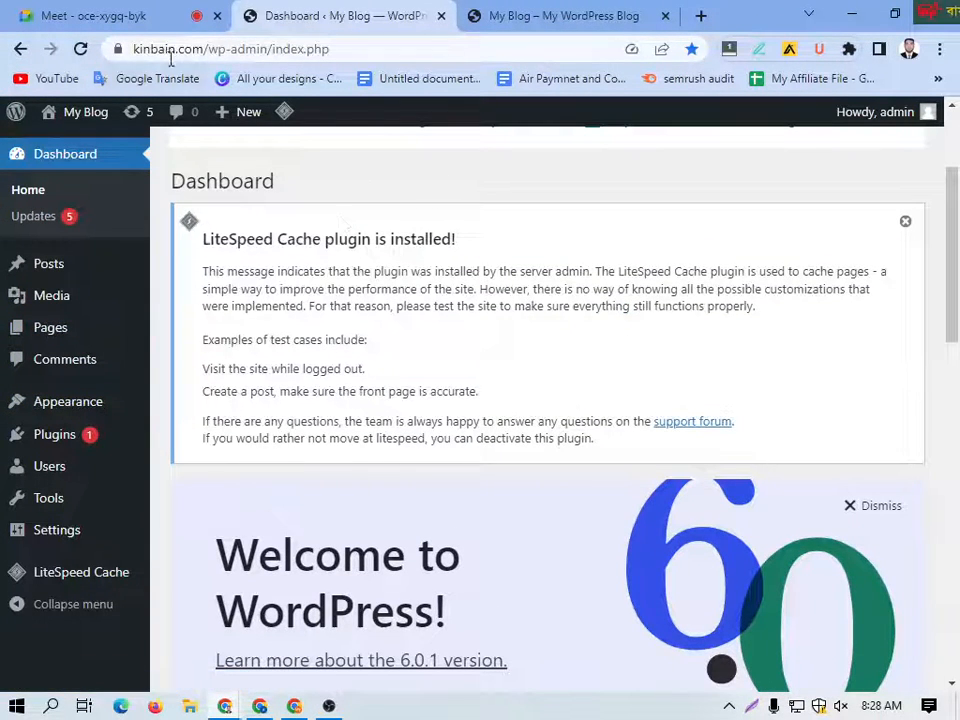
left_click(169, 48)
left_click(172, 48)
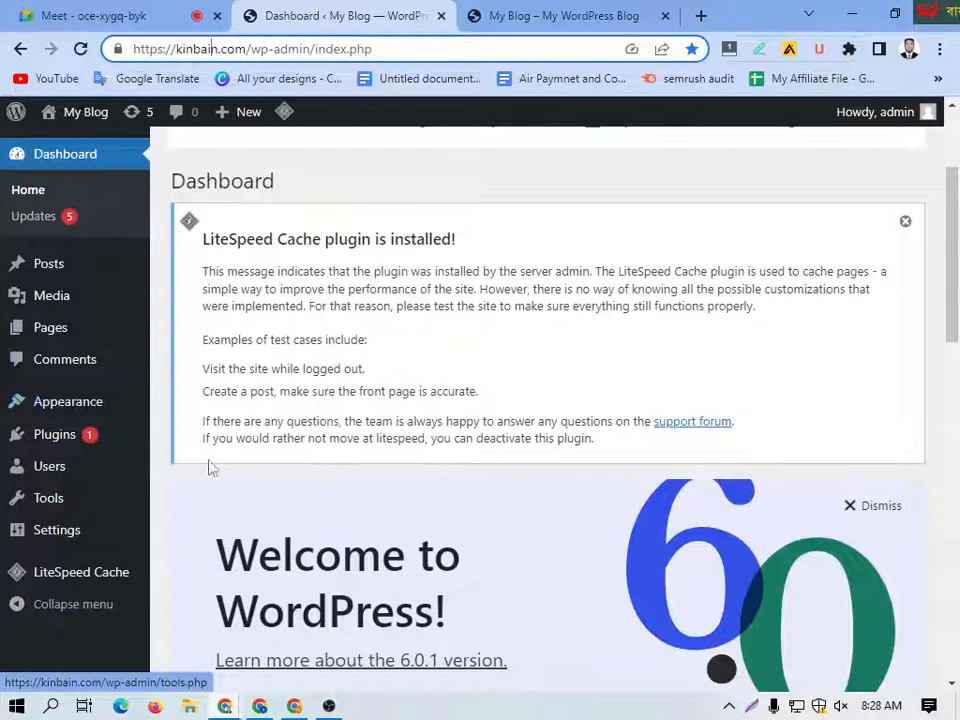
Step: Switch back to the Class Module document and highlight the Yoast topic
left_click(266, 706)
left_click_drag(284, 375, 236, 373)
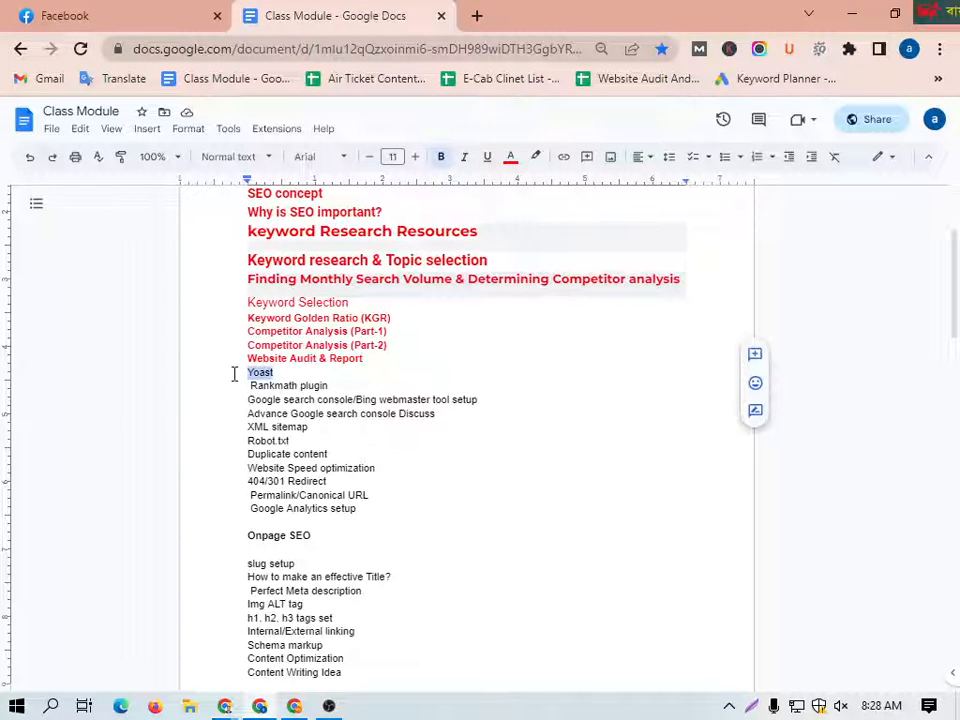
mouse_move(259, 706)
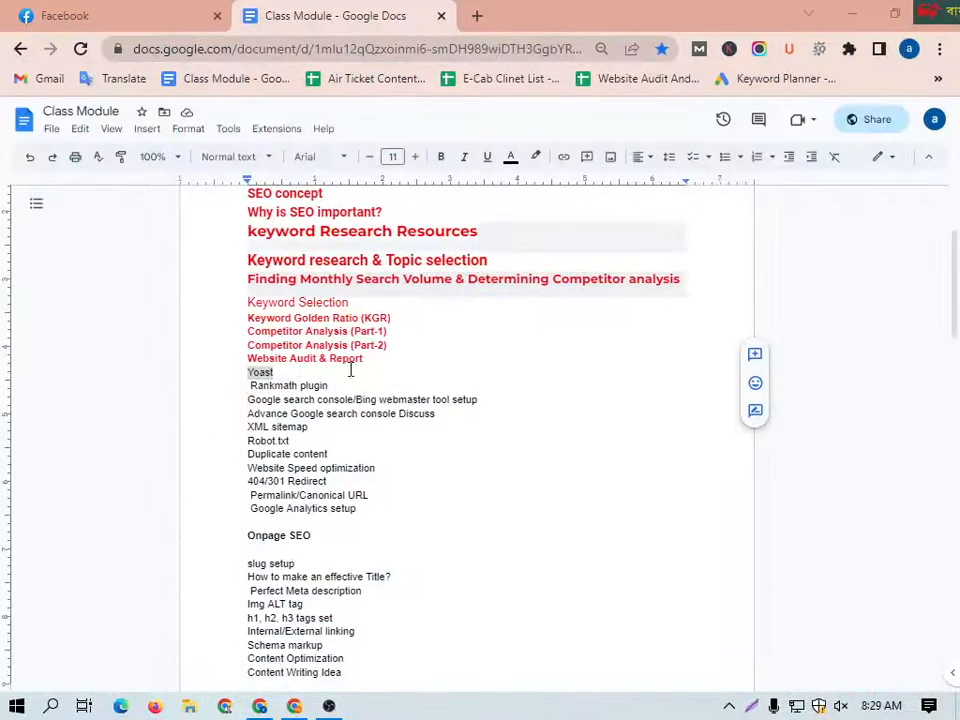
Step: Open a new Chrome window, and open the SEO Batch - 05 group chat in the Facebook tab of the document's window
left_click(226, 706)
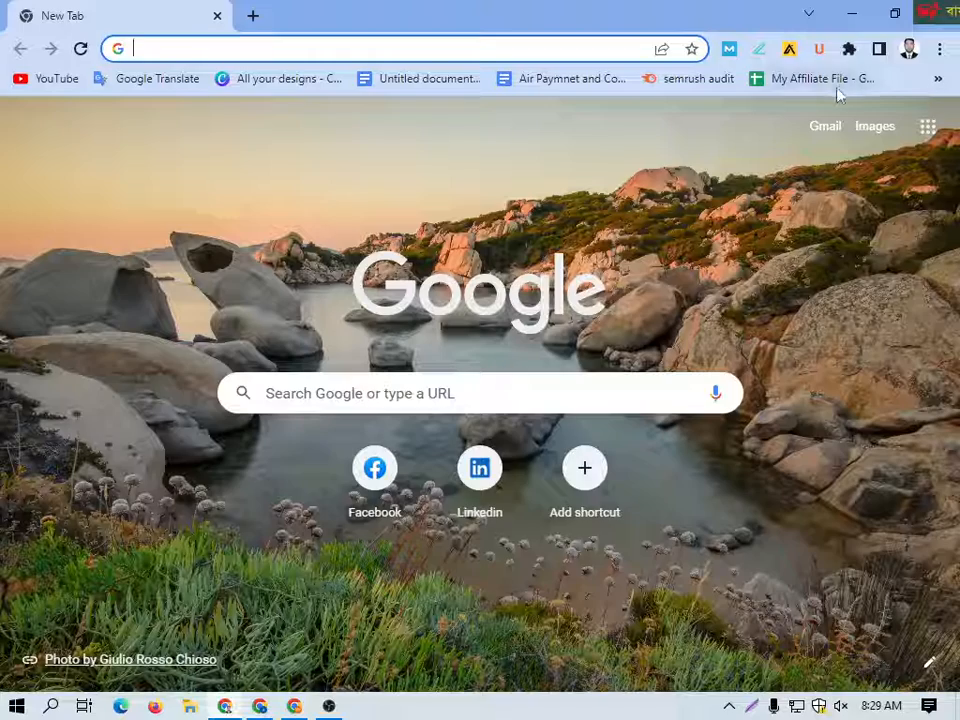
left_click(260, 706)
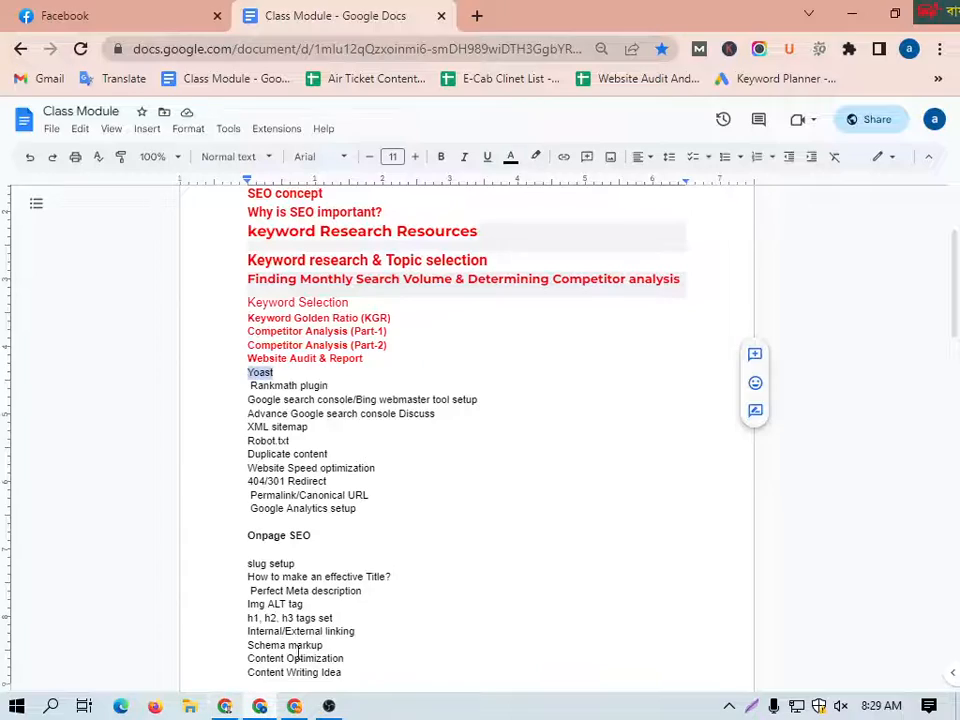
left_click(135, 10)
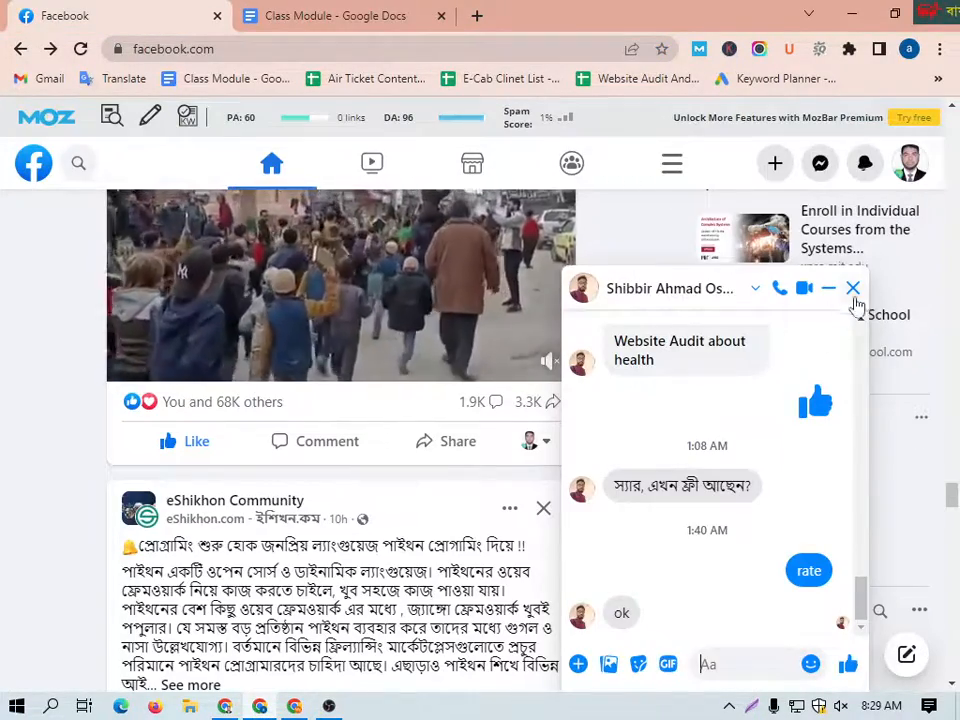
left_click(853, 288)
left_click(820, 163)
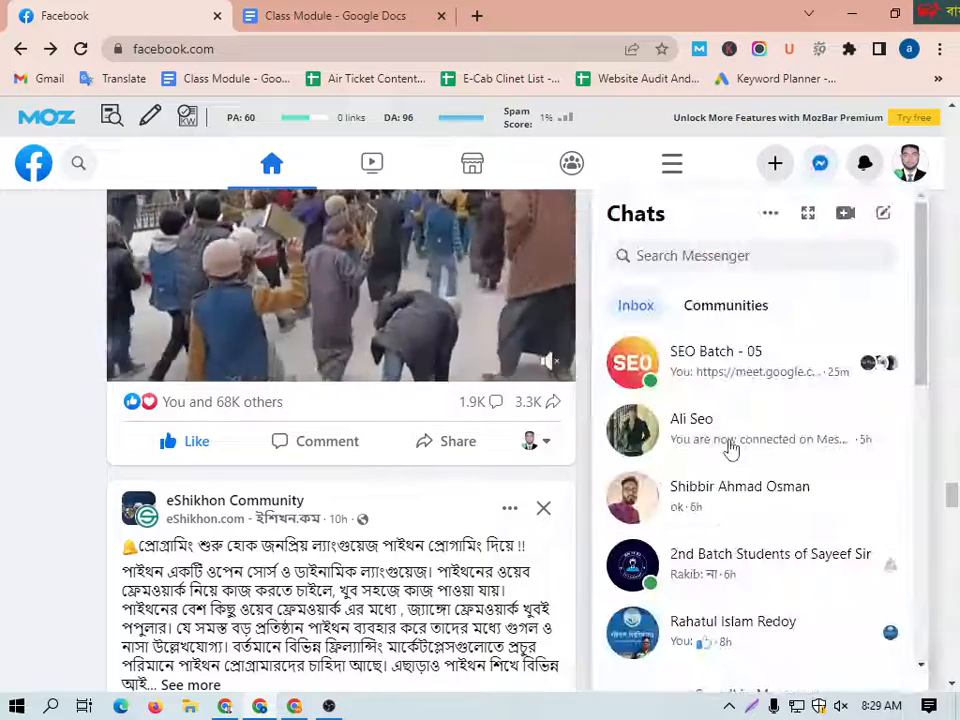
left_click(724, 372)
Step: Copy the Google Meet link from the latest message in the SEO Batch - 05 chat
left_click(645, 530)
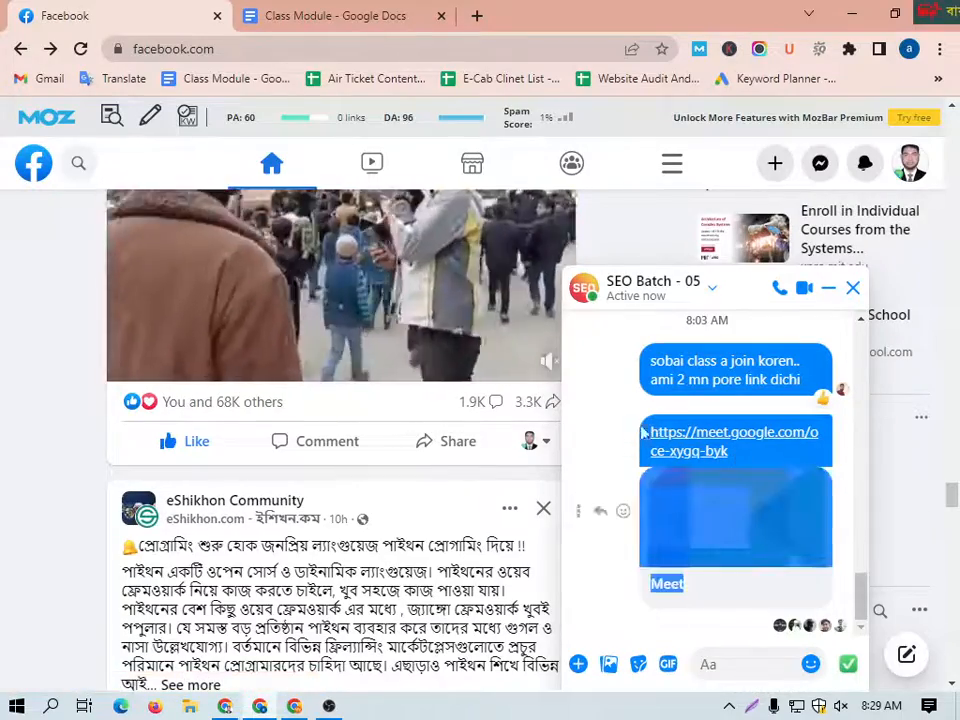
right_click(706, 438)
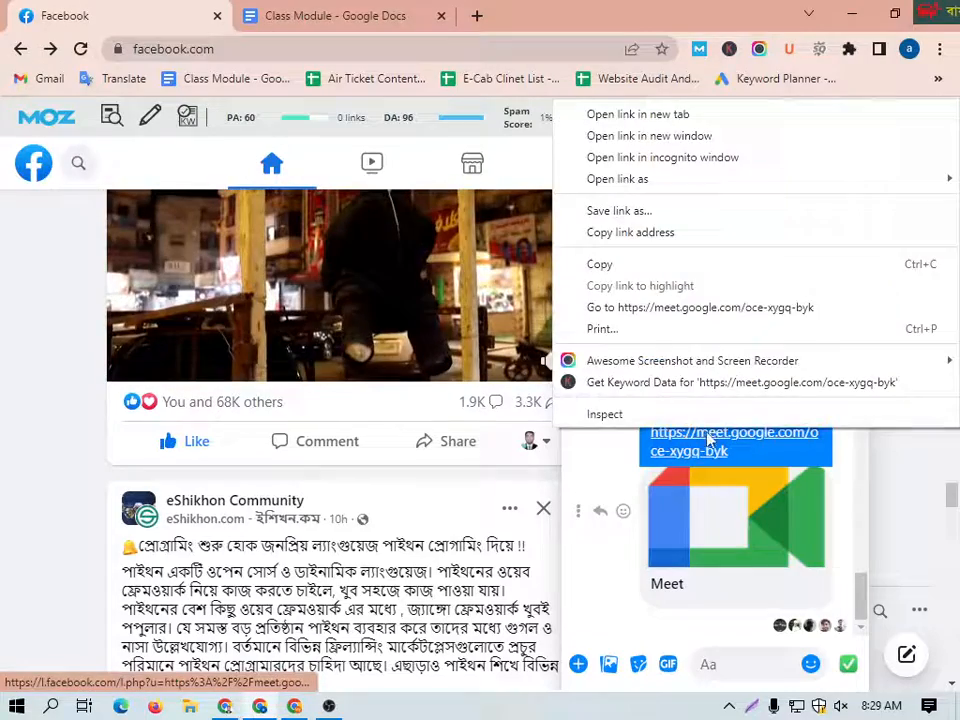
left_click(621, 266)
Step: Load the copied Google Meet link in the new Chrome window and join the call
left_click(225, 706)
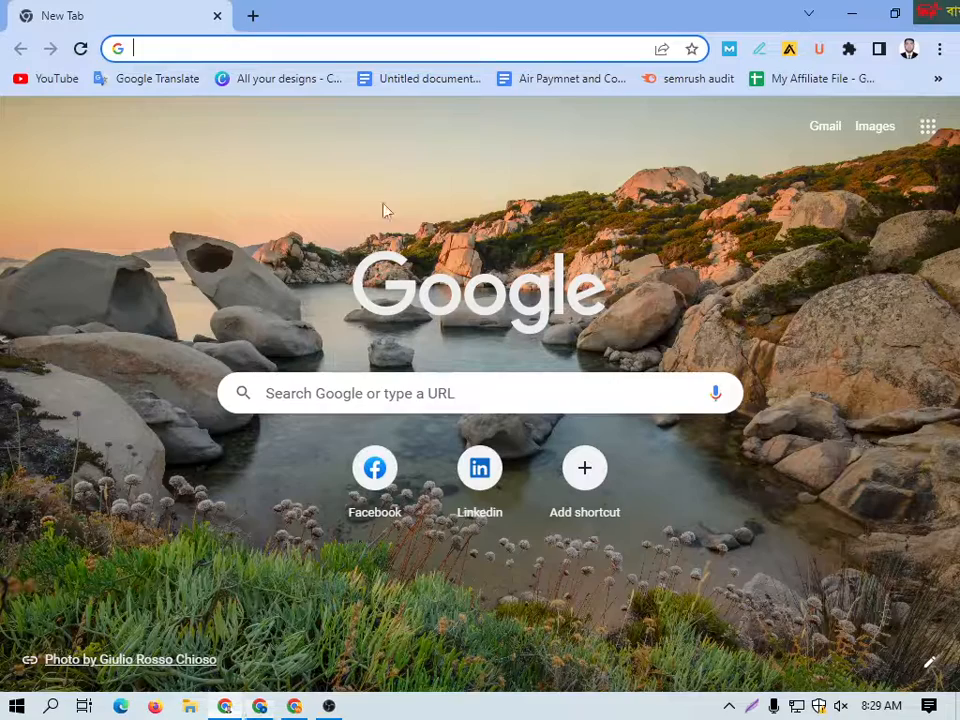
right_click(249, 52)
left_click(332, 199)
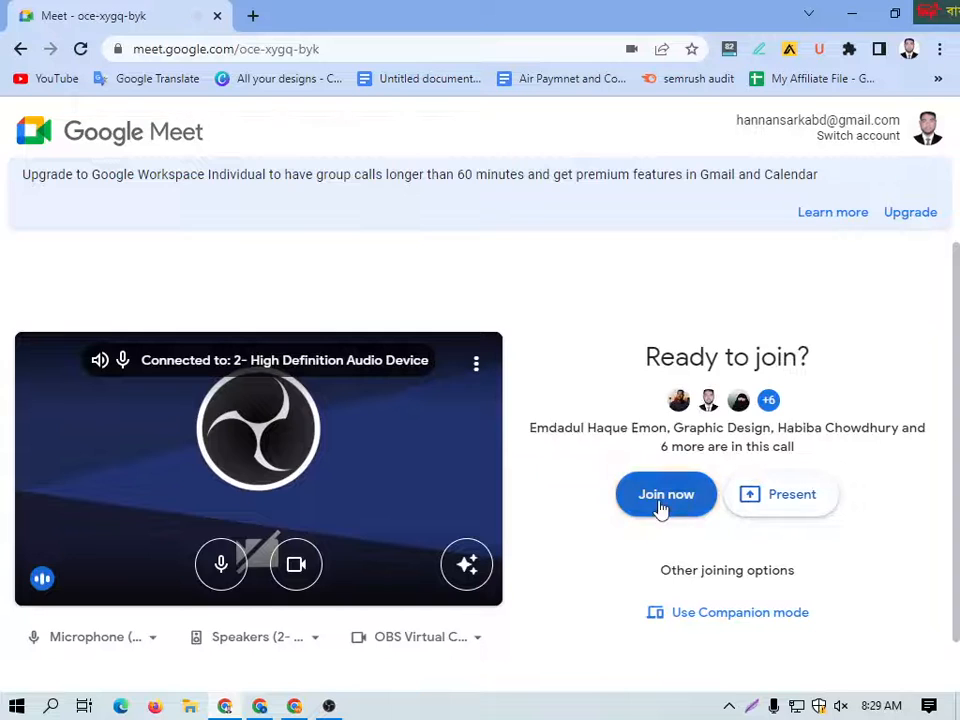
left_click(660, 505)
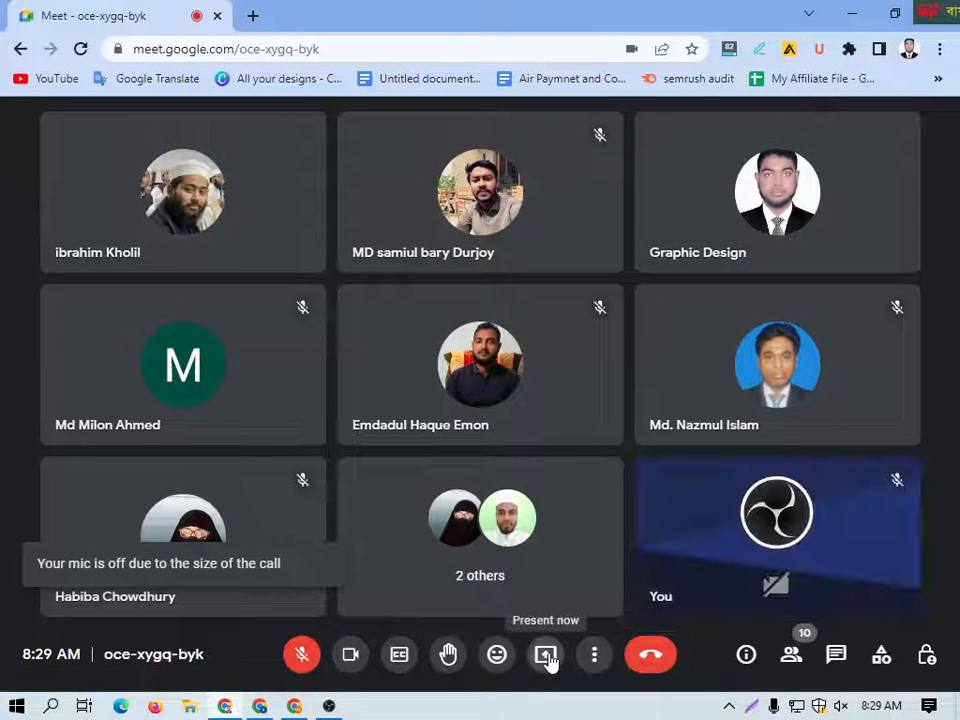
Step: Present the entire screen to everyone in the Google Meet call
left_click(547, 656)
left_click(613, 518)
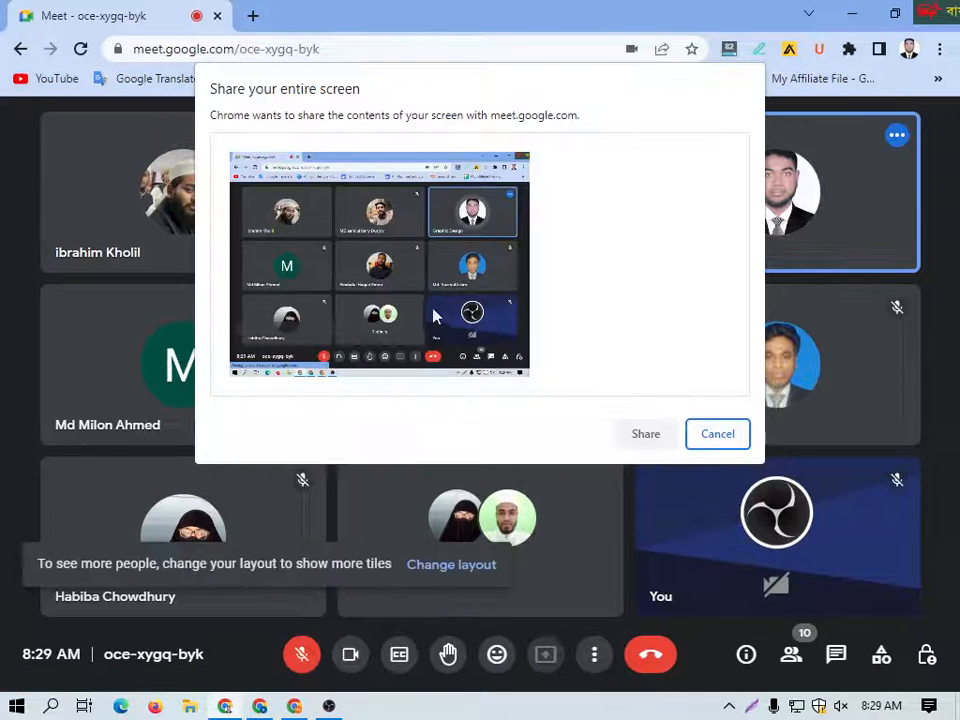
left_click(434, 316)
left_click(641, 434)
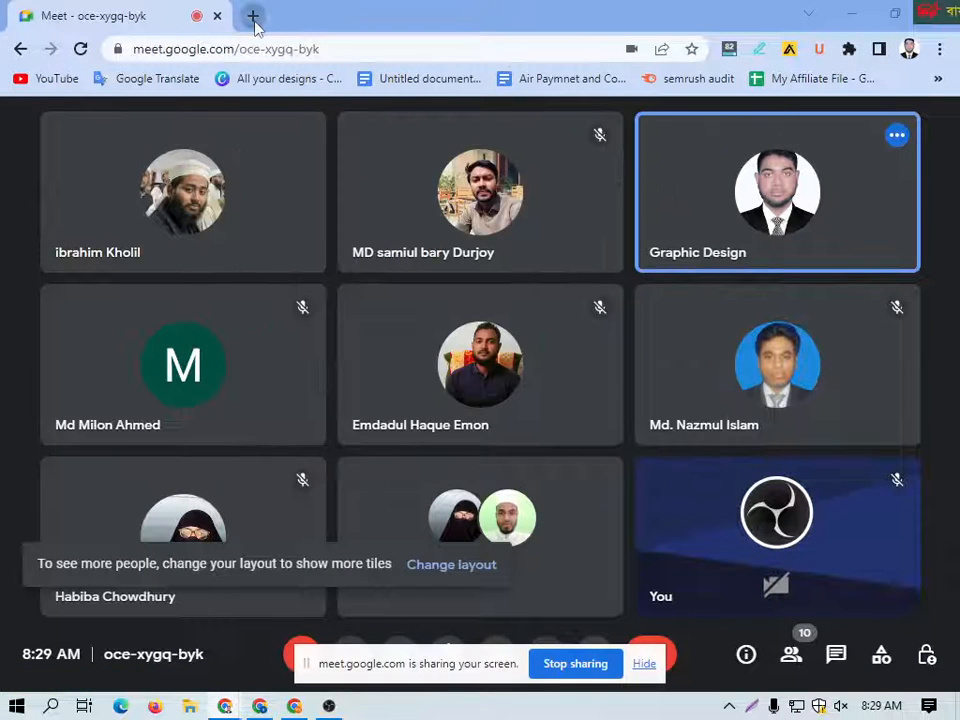
Step: Open the bookmarked My Blog WordPress dashboard in a new tab, and close the presenting notification and Live Caption box
left_click(254, 17)
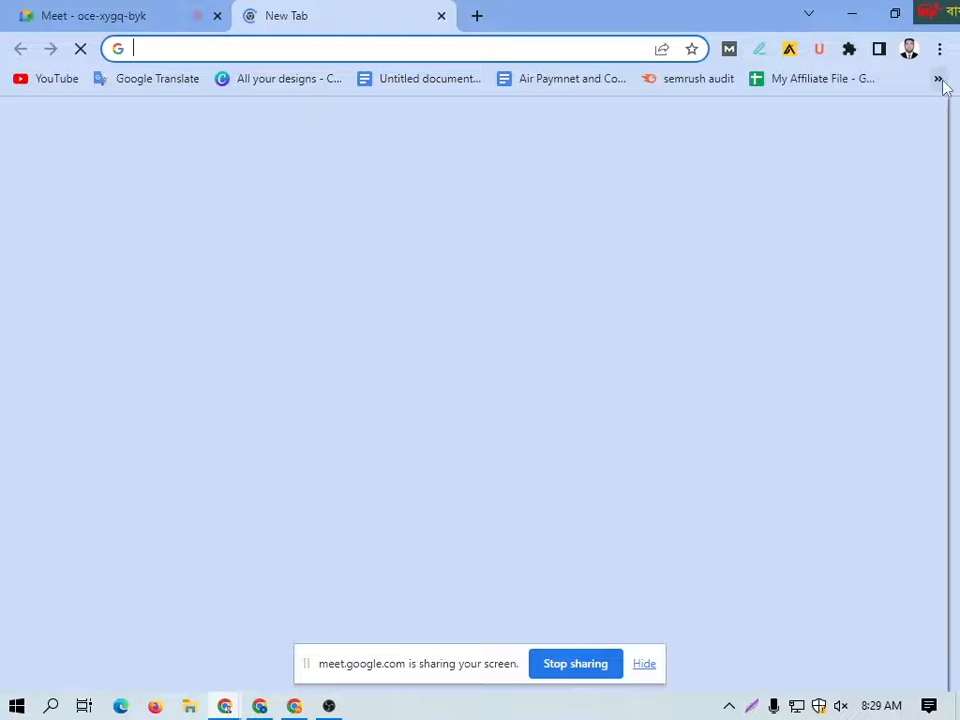
left_click(937, 78)
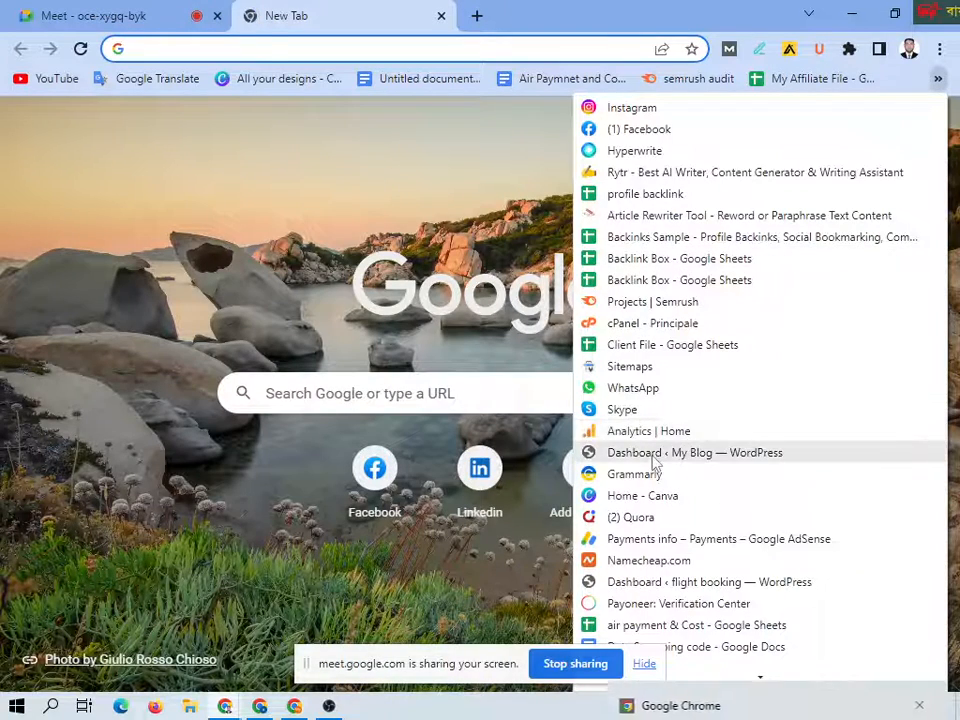
left_click(655, 452)
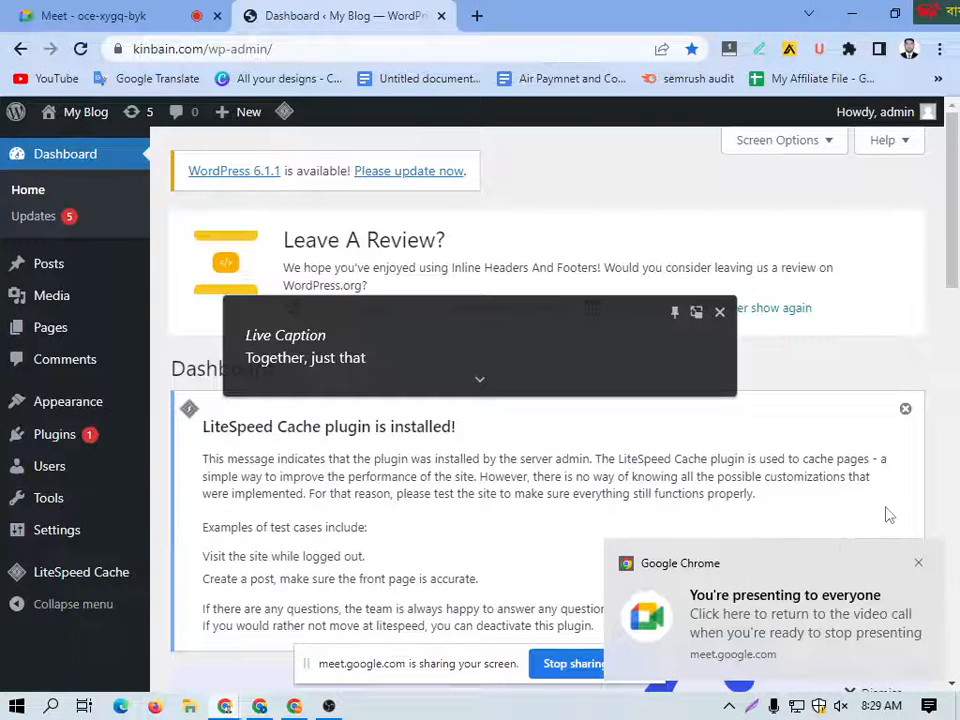
left_click(918, 564)
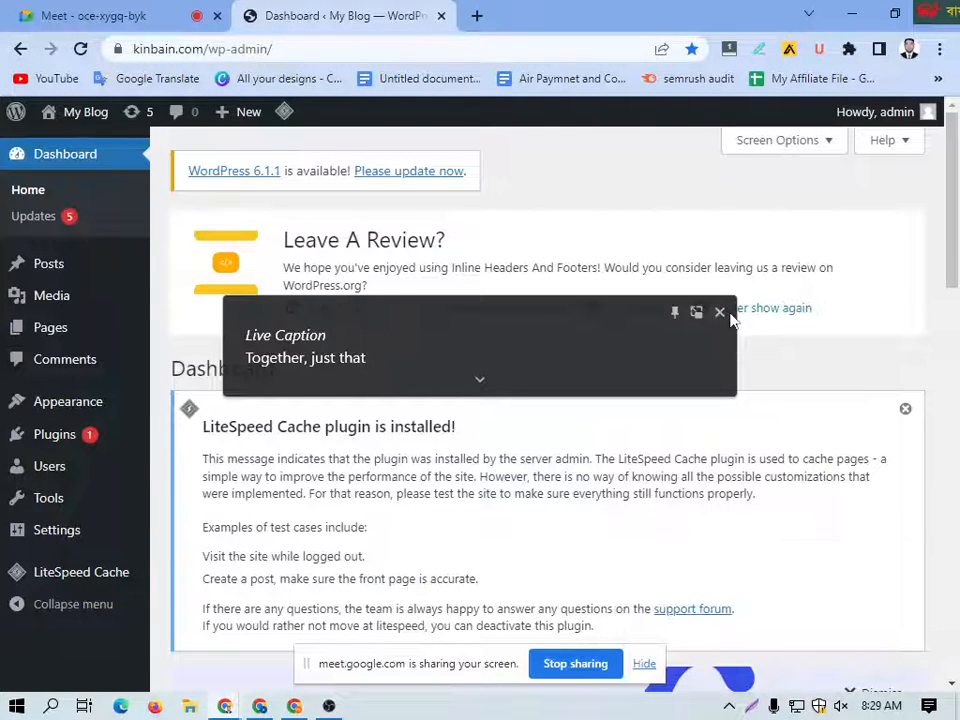
left_click(720, 313)
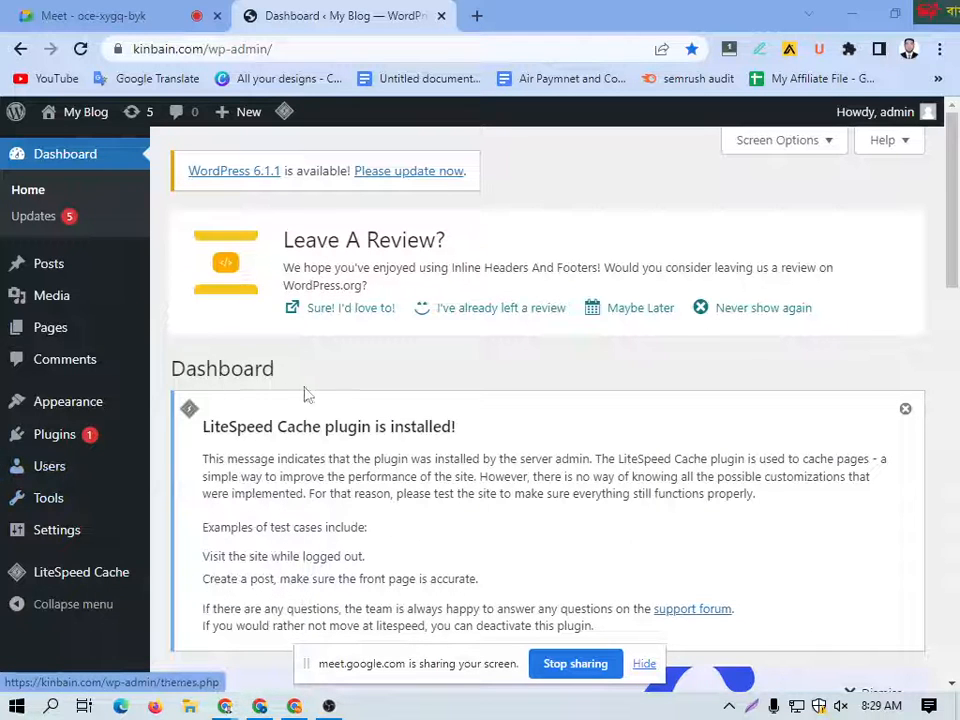
Step: Open the Add Plugins page of the My Blog WordPress site
scroll(420, 446, "down", 2)
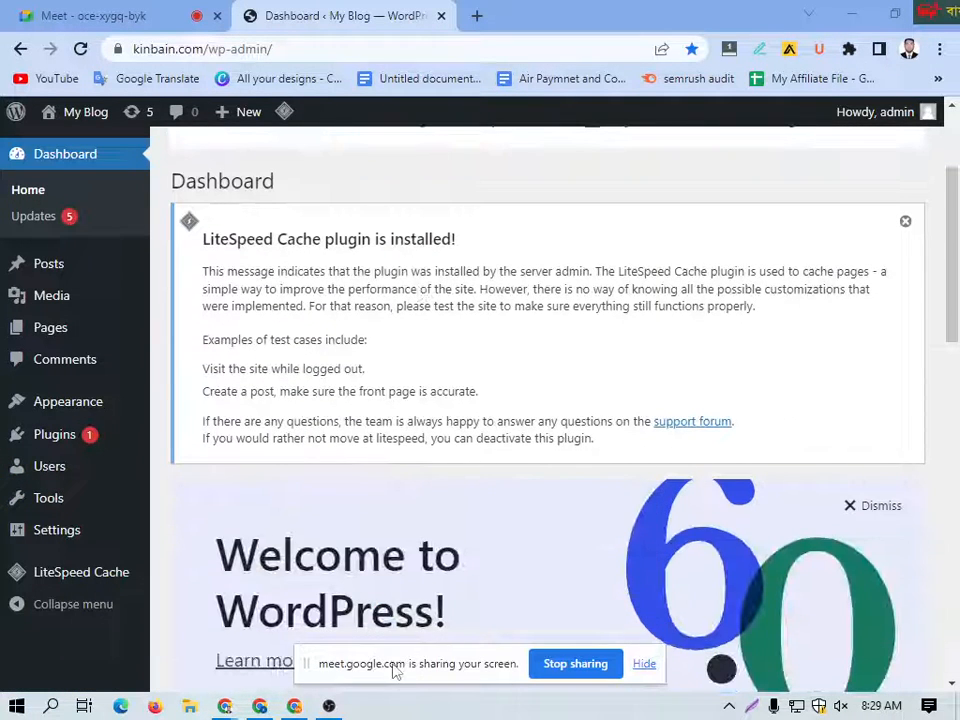
scroll(210, 176, "up", 2)
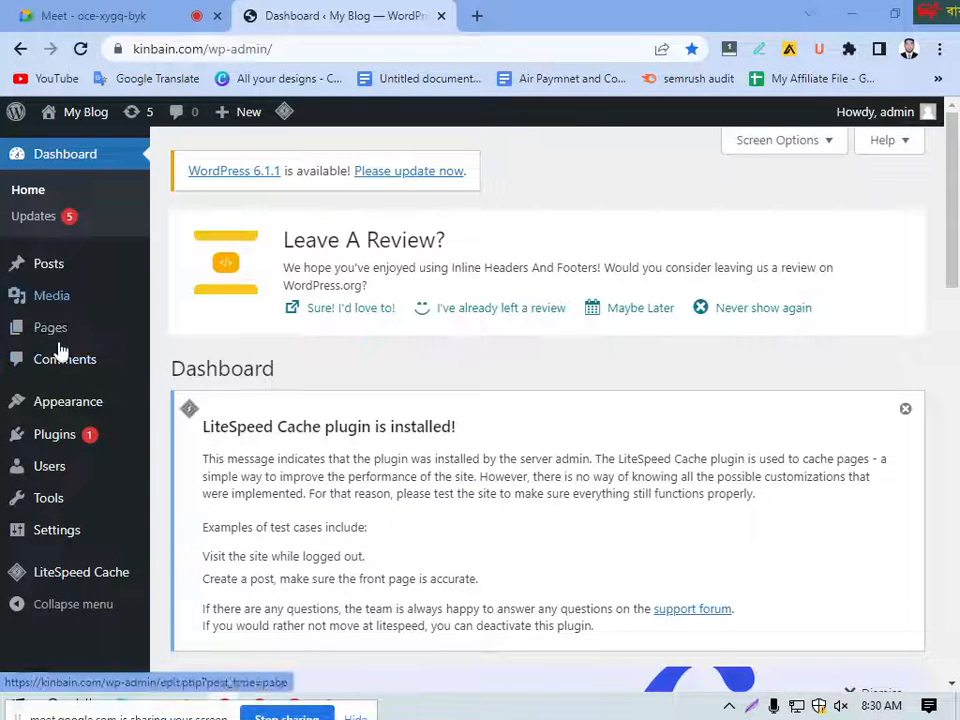
mouse_move(64, 435)
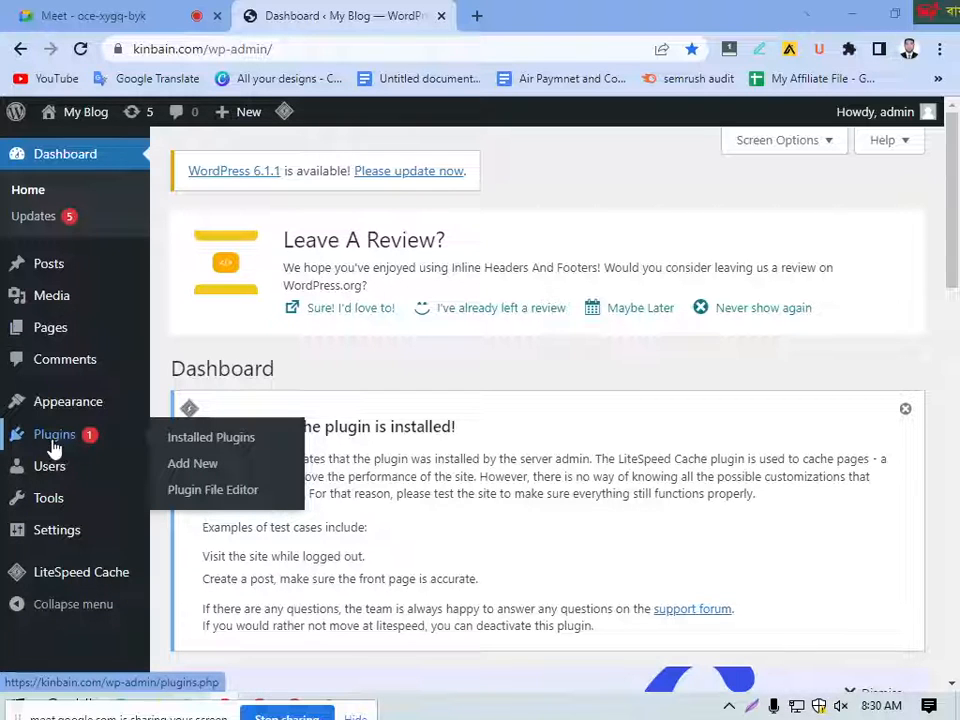
left_click(61, 446)
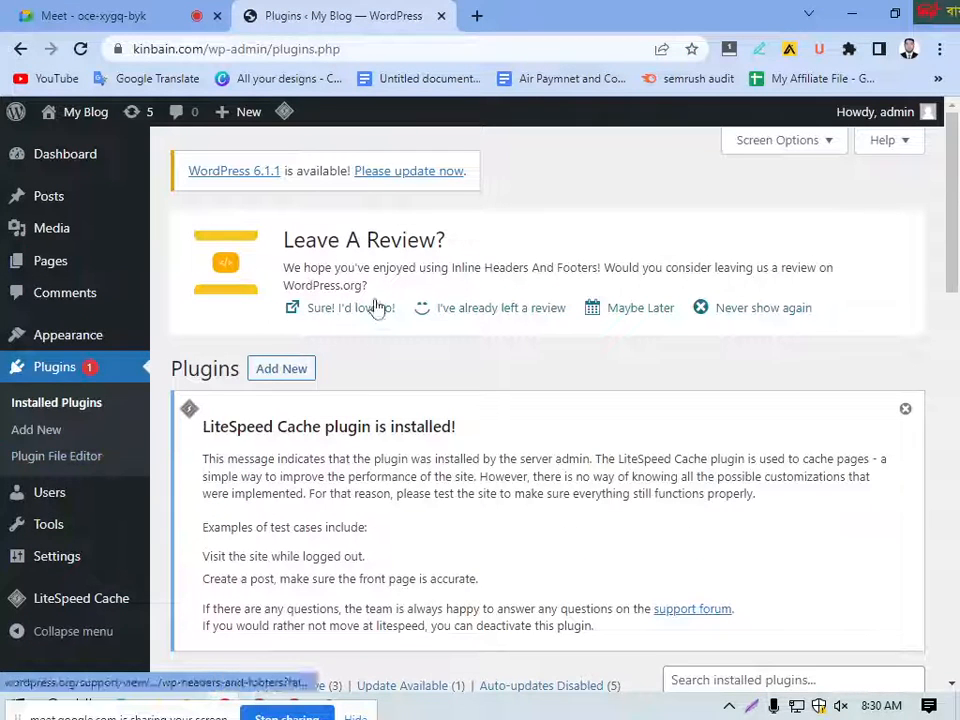
left_click(281, 369)
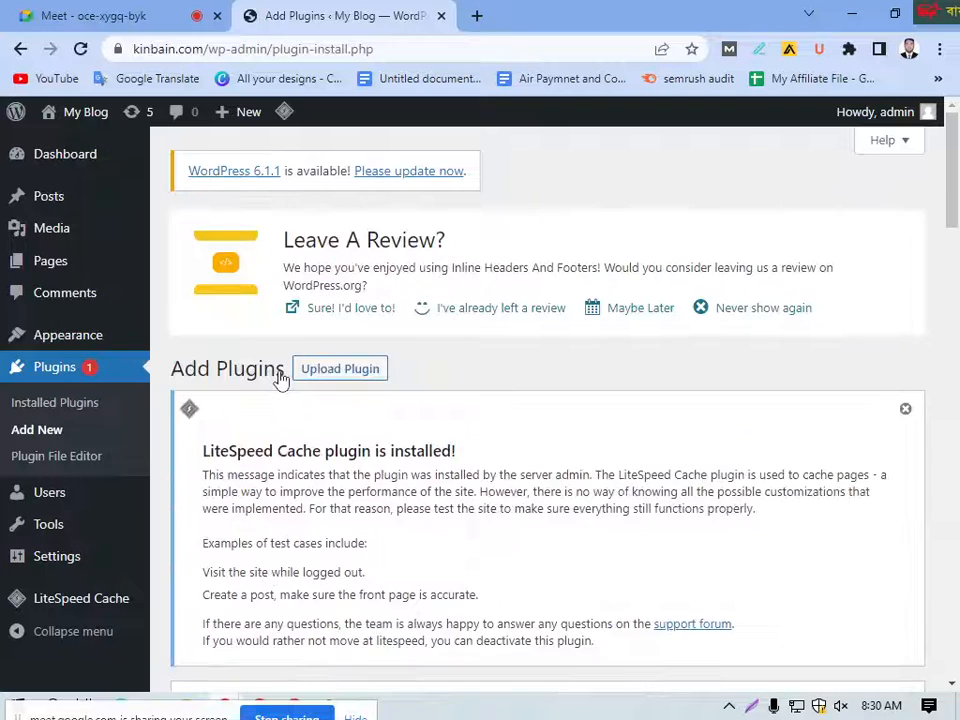
Step: Search the available WordPress plugins for "yoast"
scroll(492, 388, "down", 4)
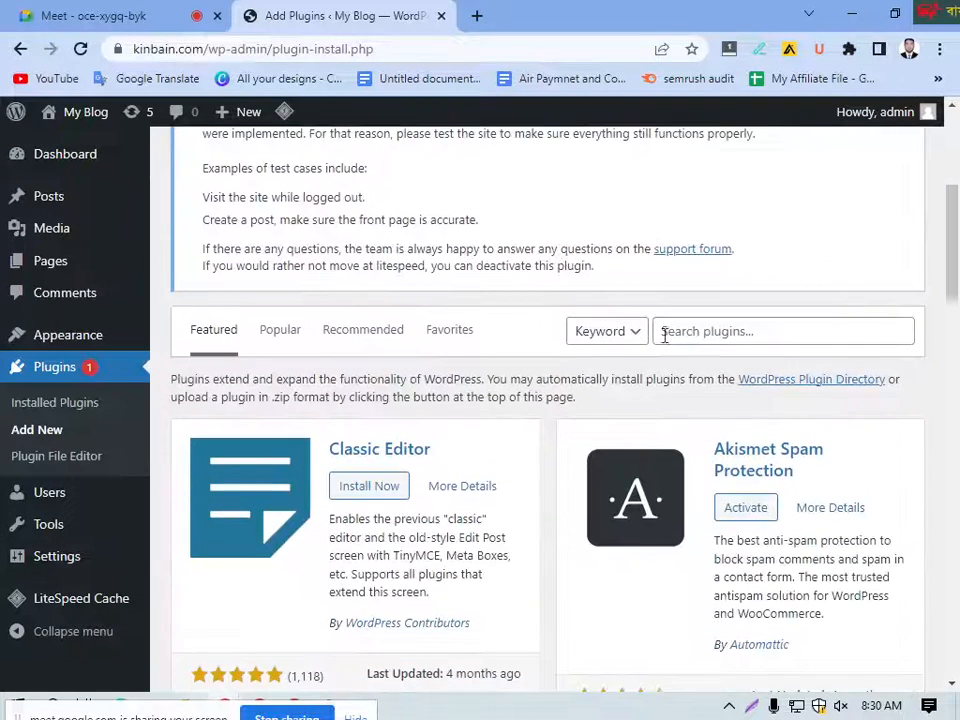
left_click(711, 336)
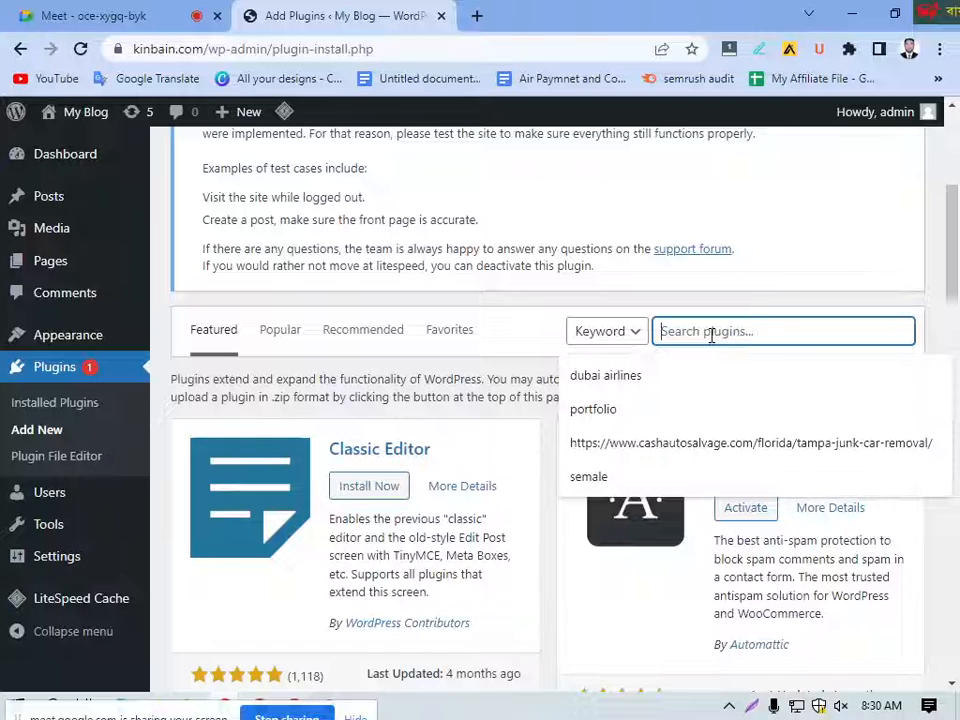
type("yoa")
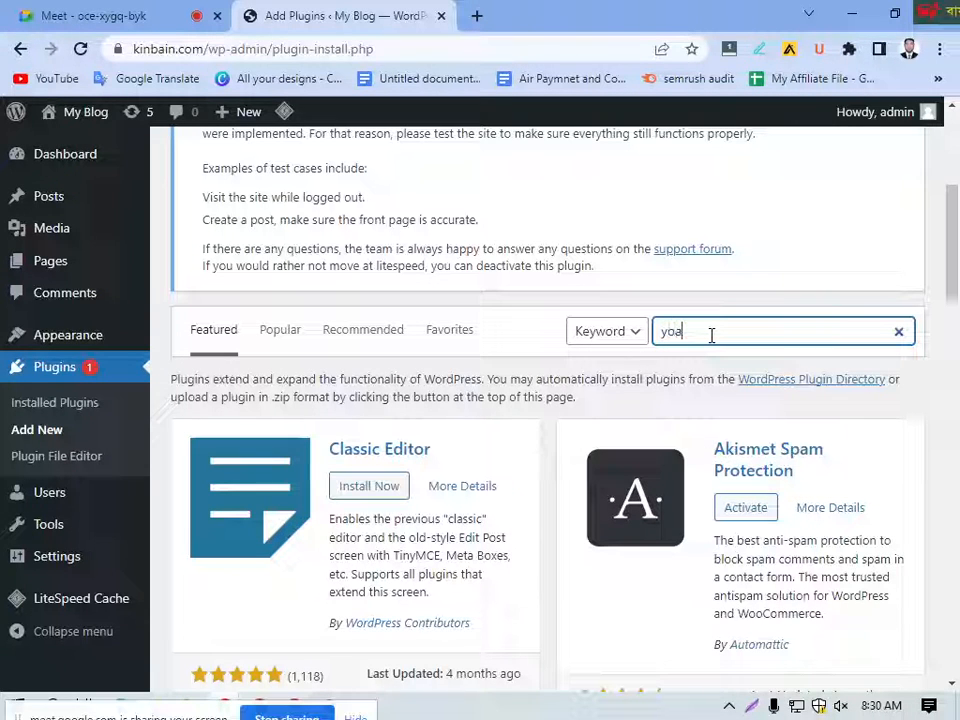
type("st")
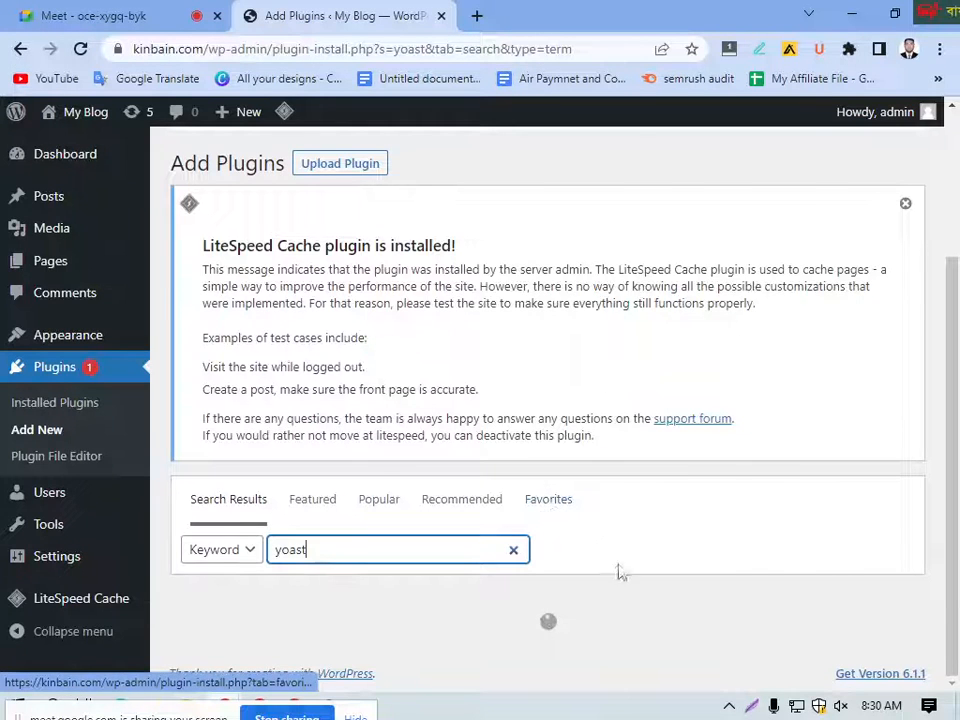
Step: Install the Yoast SEO plugin from the search results and activate it
scroll(620, 572, "down", 2)
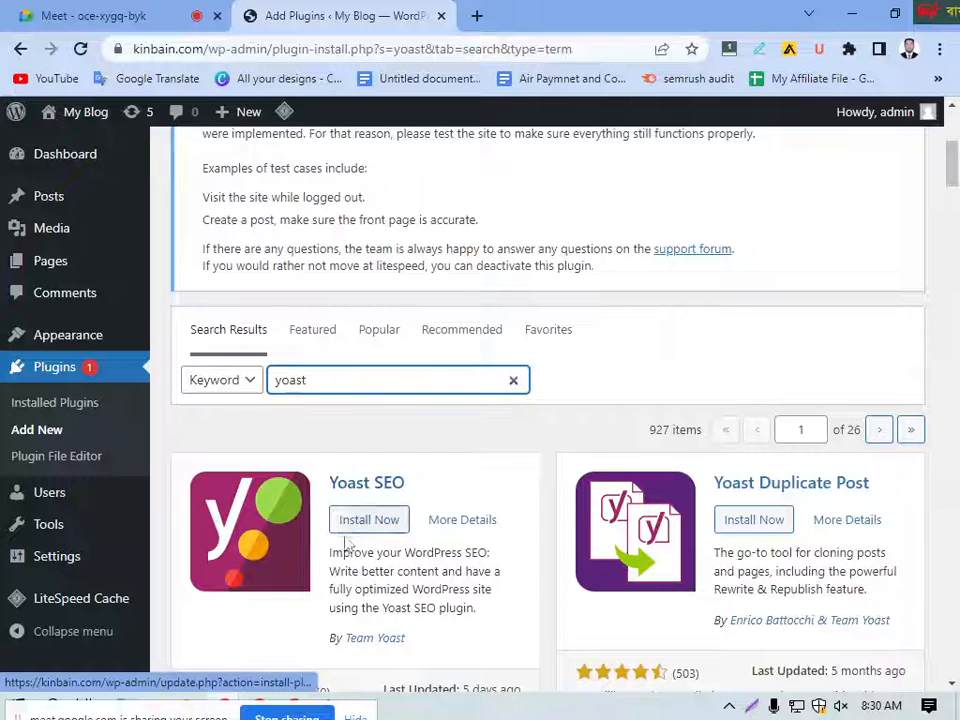
scroll(363, 533, "down", 1)
left_click(360, 427)
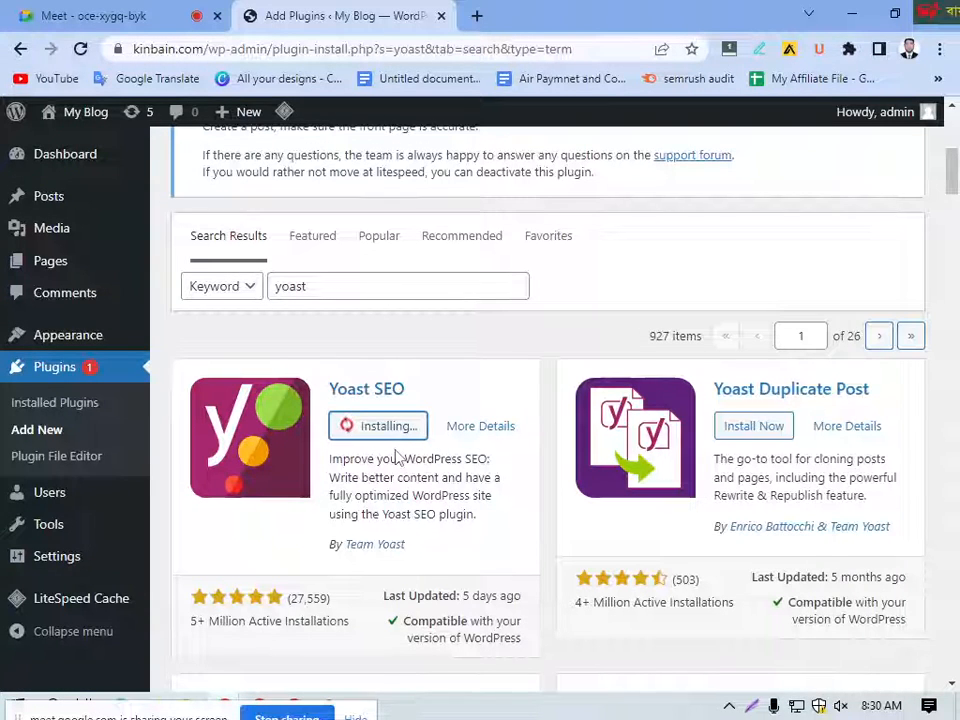
scroll(430, 572, "down", 1)
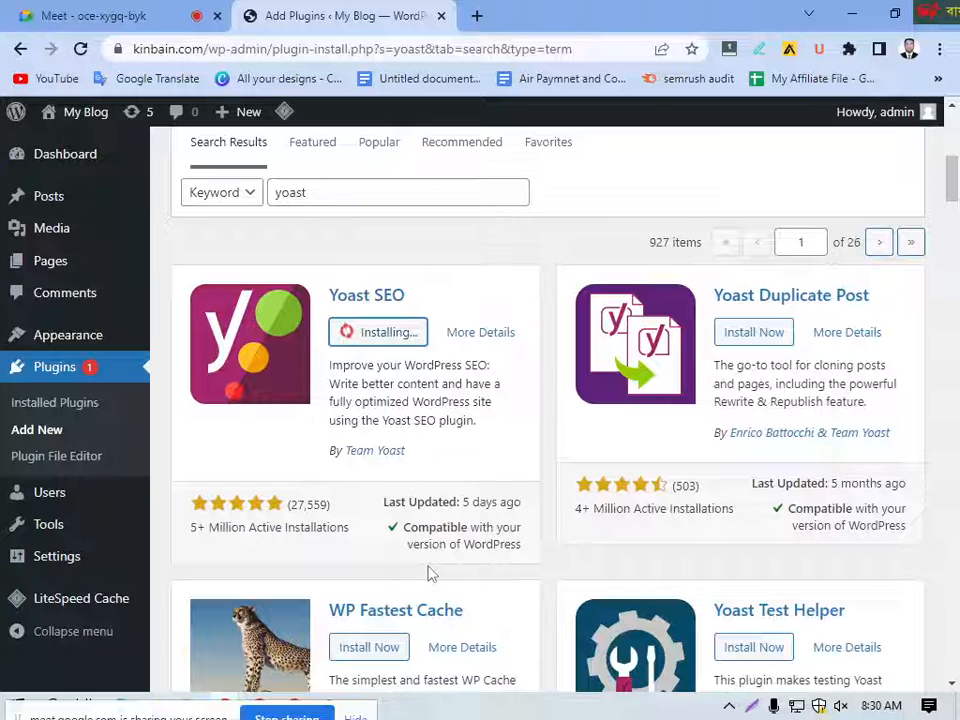
scroll(432, 498, "up", 1)
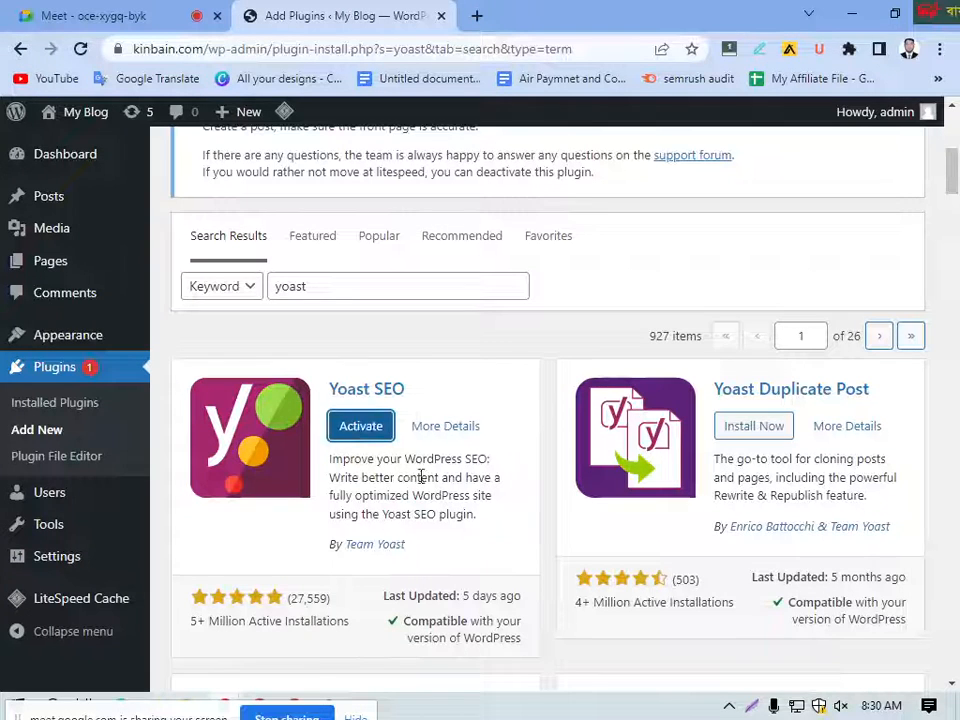
left_click(357, 428)
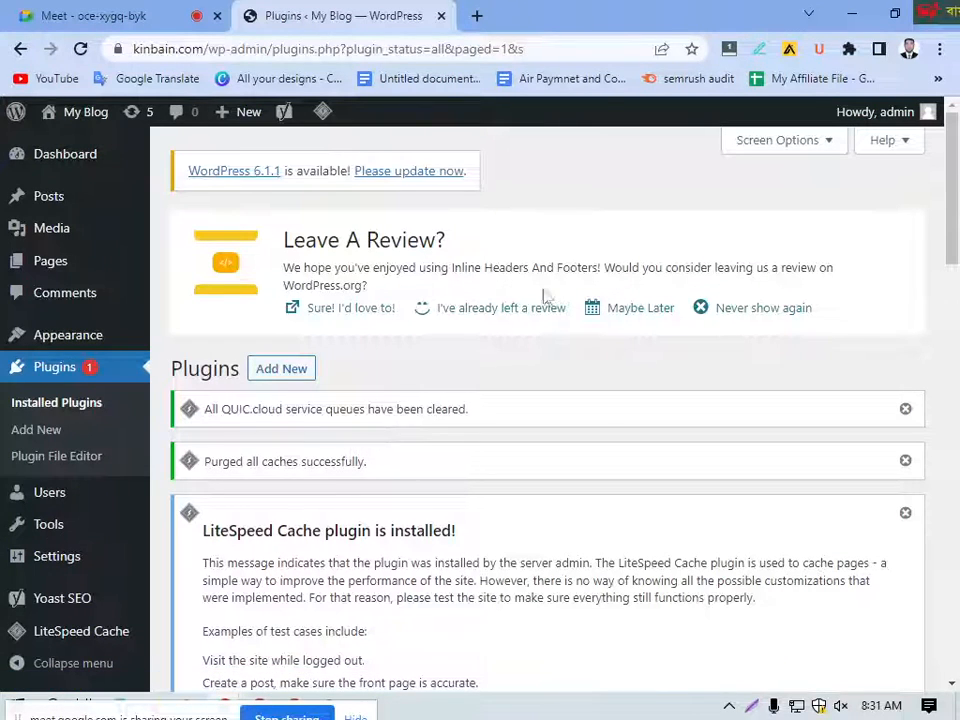
Step: Find Yoast SEO in the list of installed plugins and open its settings
scroll(420, 476, "down", 5)
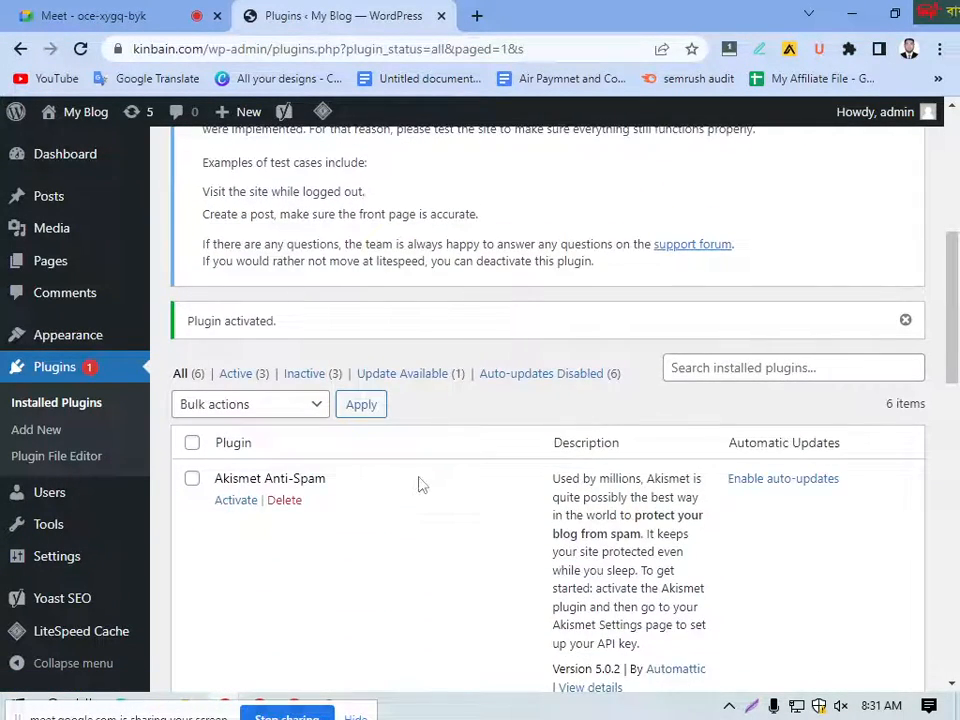
scroll(420, 485, "down", 8)
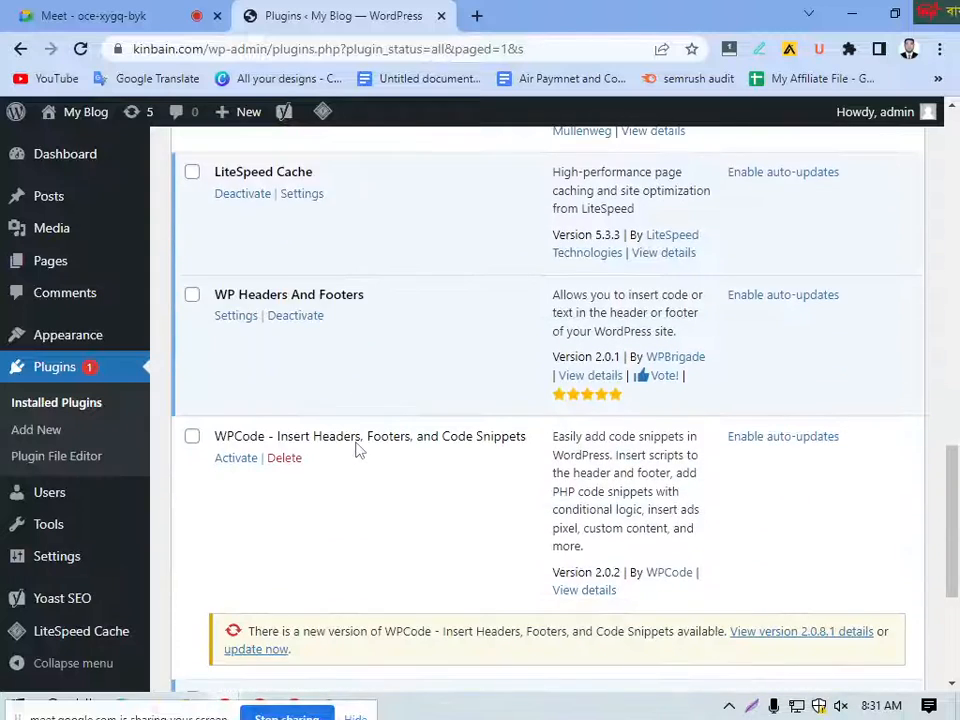
scroll(358, 451, "down", 3)
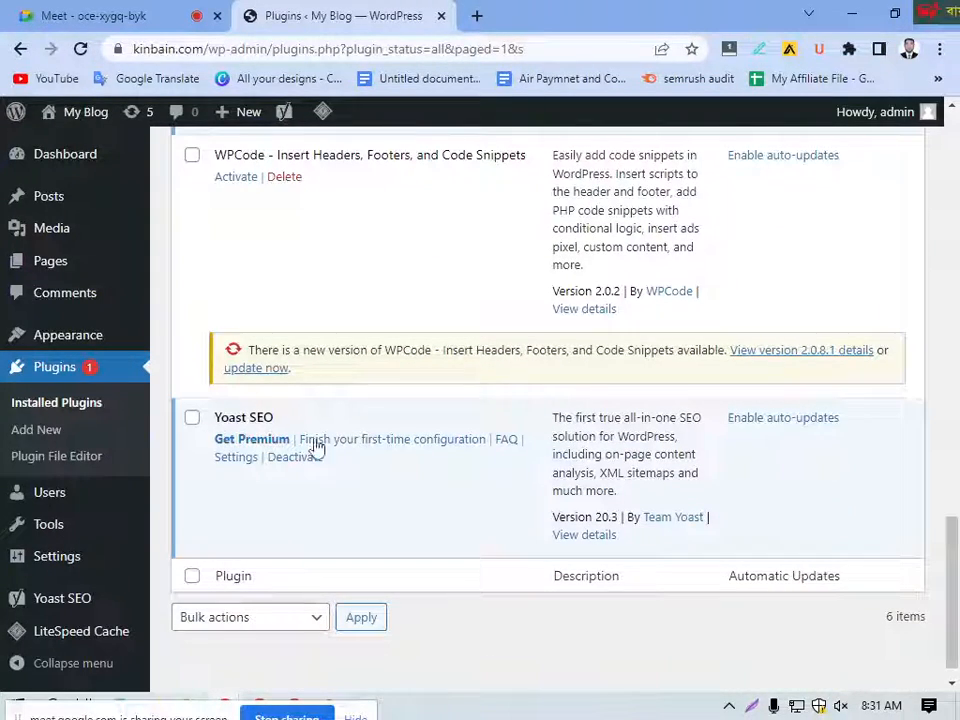
left_click(232, 463)
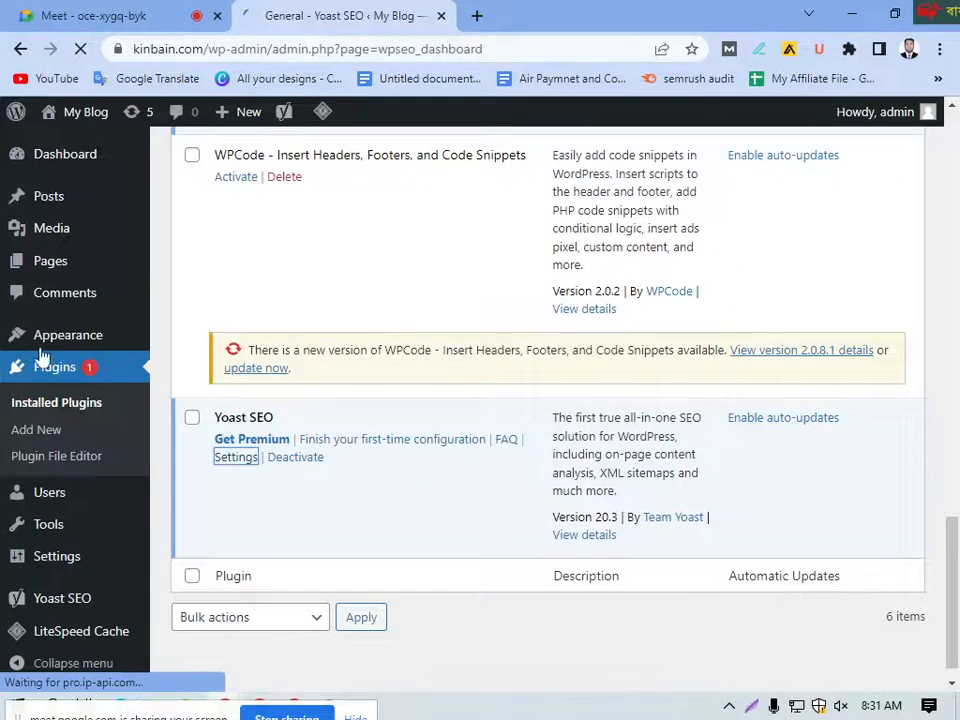
Step: Examine the Yoast SEO menu entries, and reload its General page to review the Problems and Notifications sections
scroll(43, 461, "down", 3)
scroll(79, 381, "up", 2)
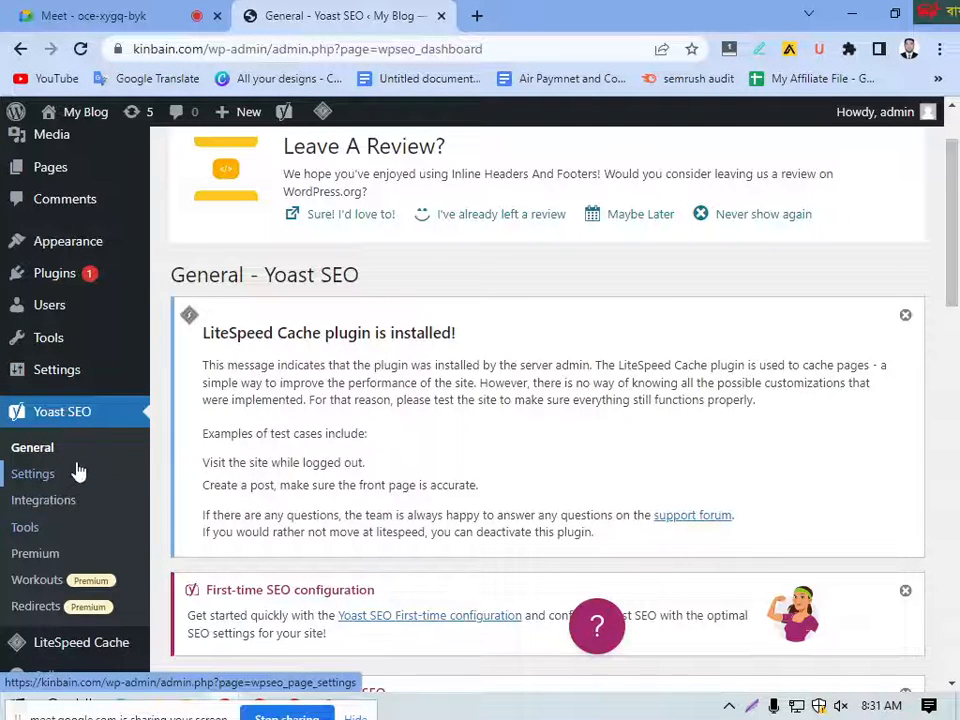
scroll(309, 382, "up", 1)
scroll(157, 497, "down", 5)
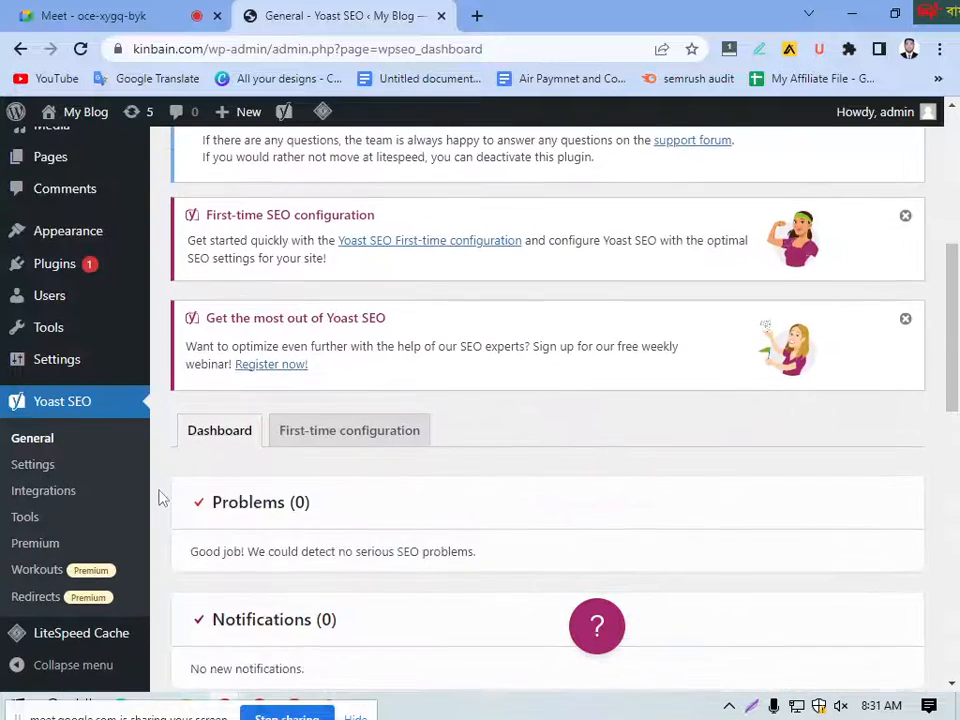
scroll(155, 503, "down", 3)
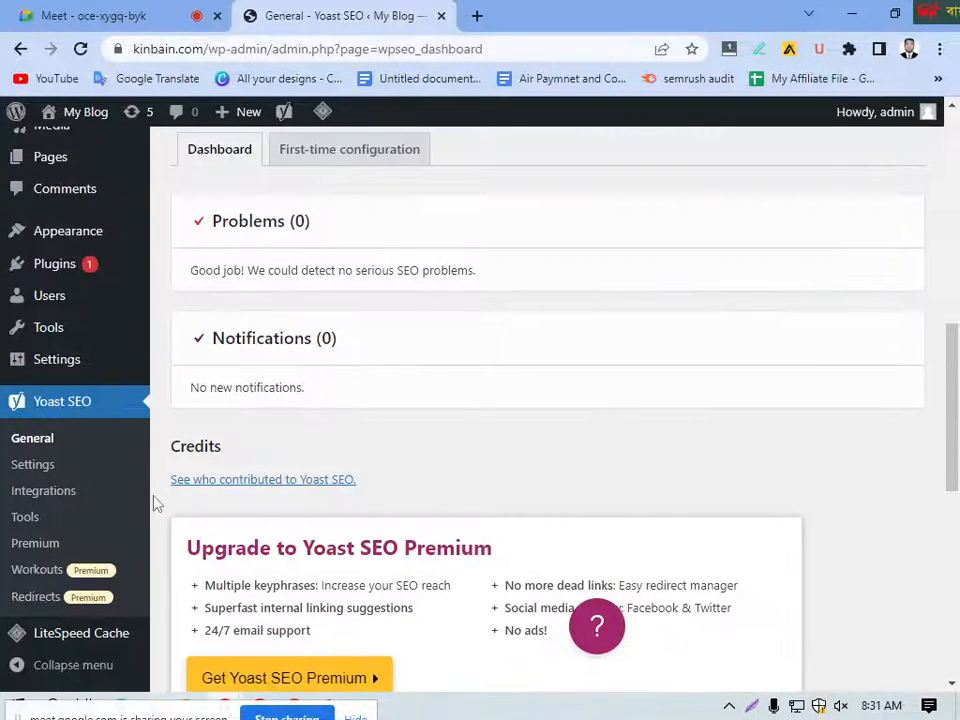
left_click(30, 440)
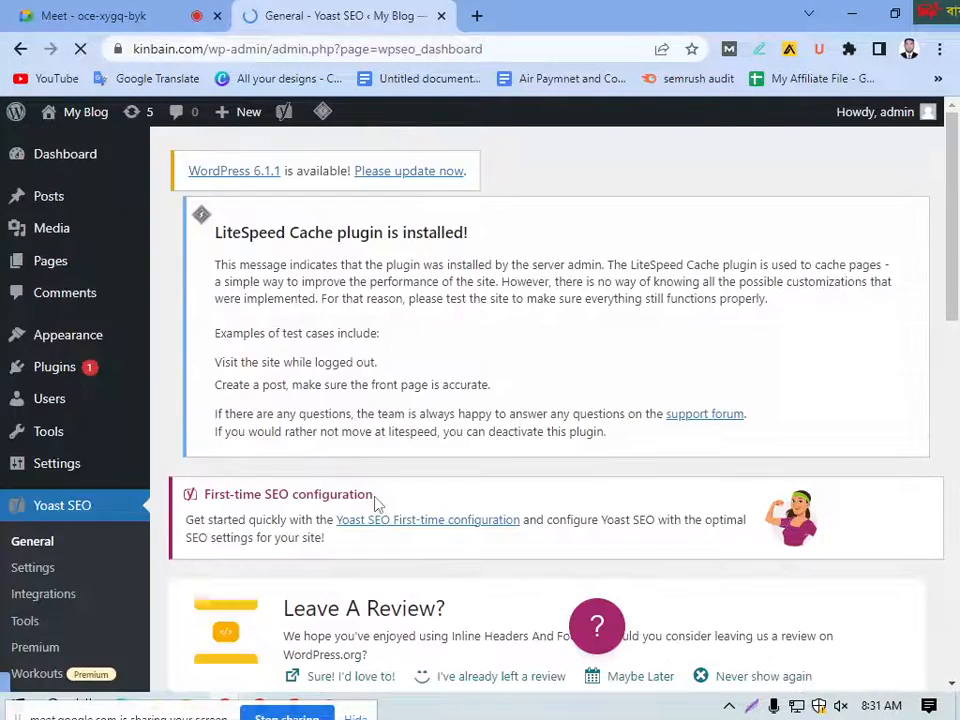
scroll(405, 500, "down", 4)
scroll(409, 484, "down", 4)
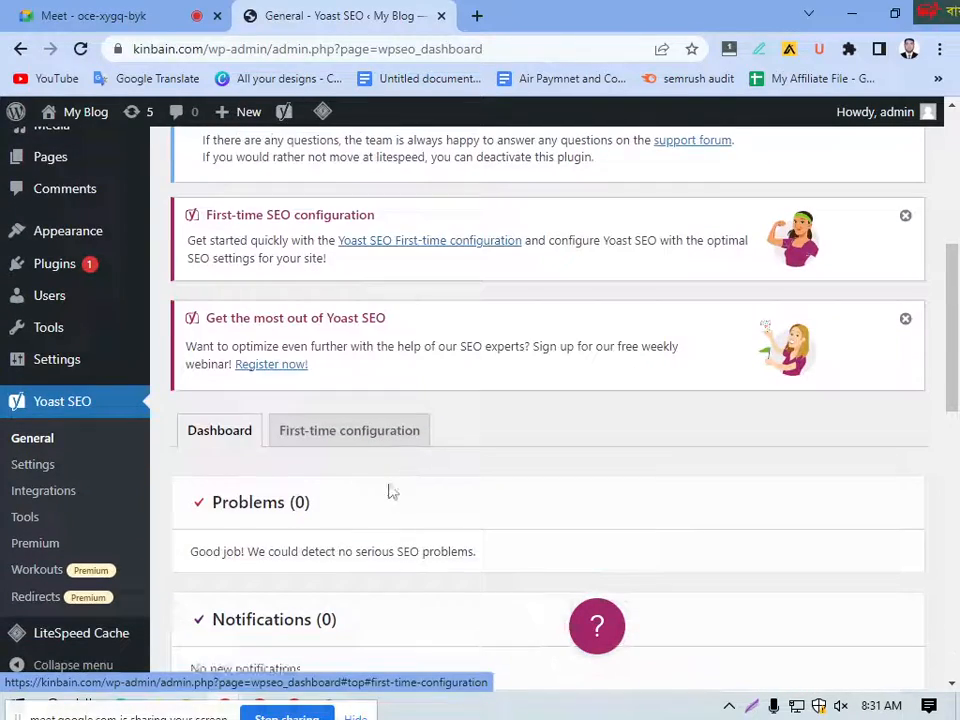
scroll(280, 466, "down", 3)
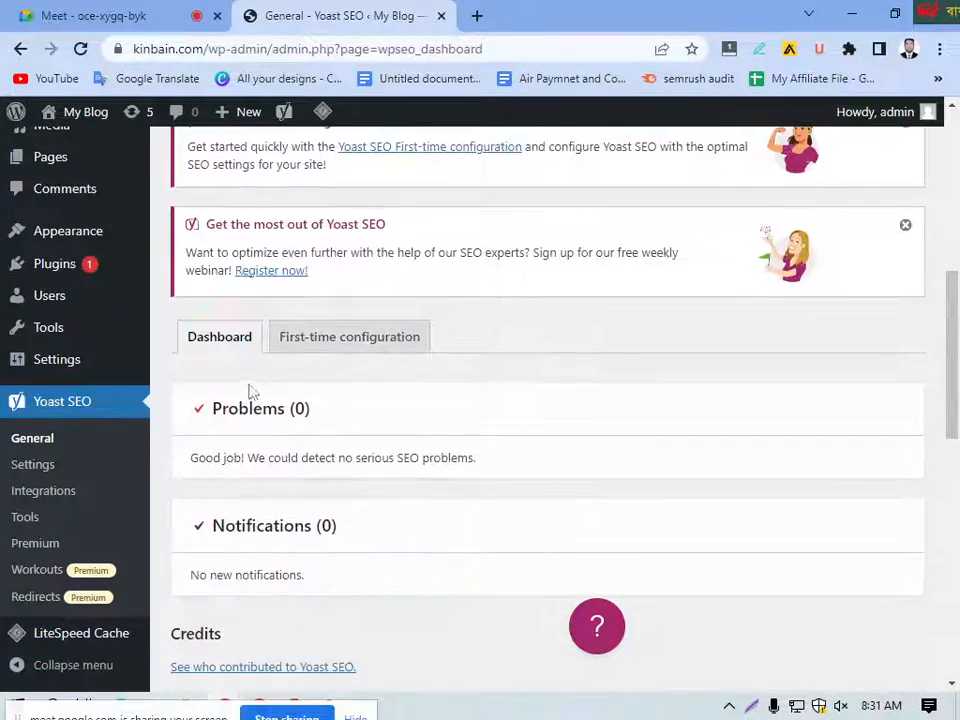
scroll(338, 404, "down", 4)
scroll(340, 405, "up", 11)
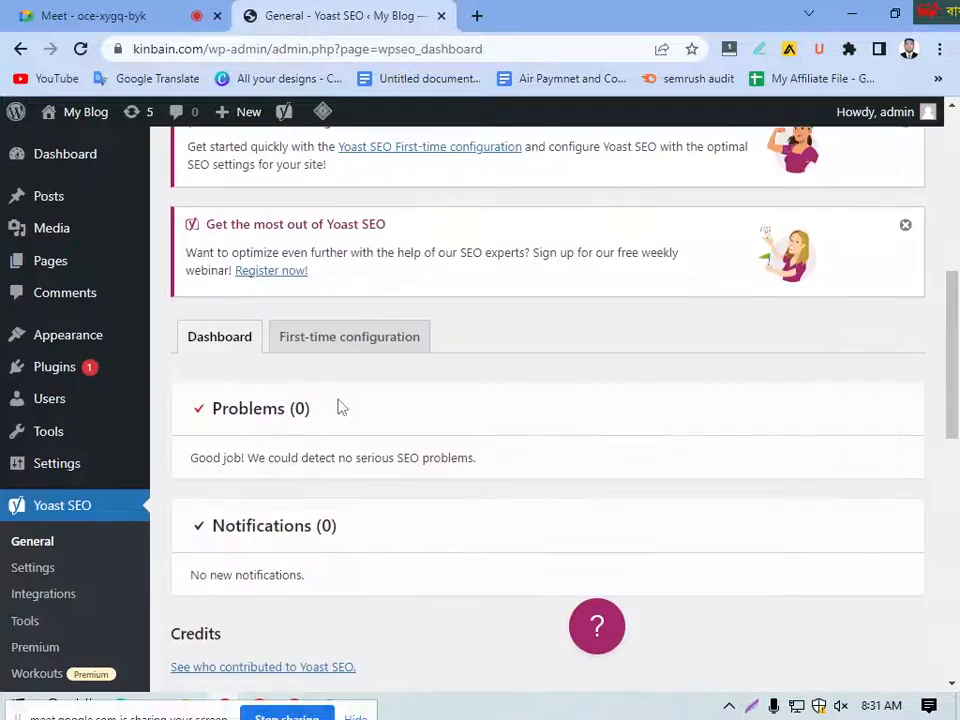
scroll(300, 400, "down", 5)
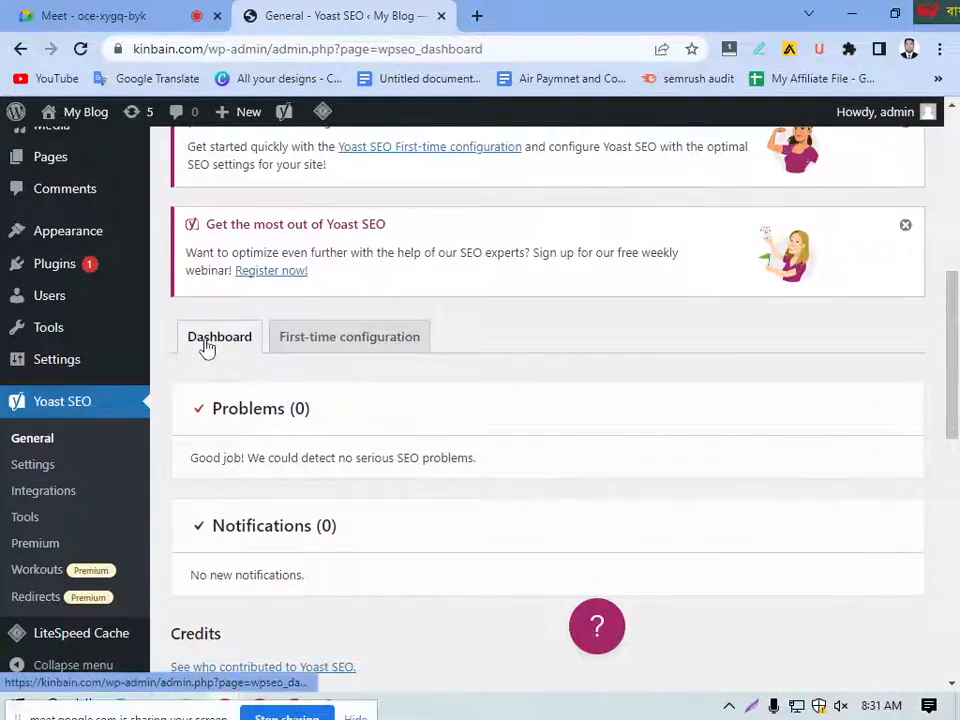
Step: Show the Dashboard section of Yoast SEO's General page, and open the First-time configuration section
left_click(215, 347)
scroll(380, 425, "down", 1)
scroll(380, 432, "down", 1)
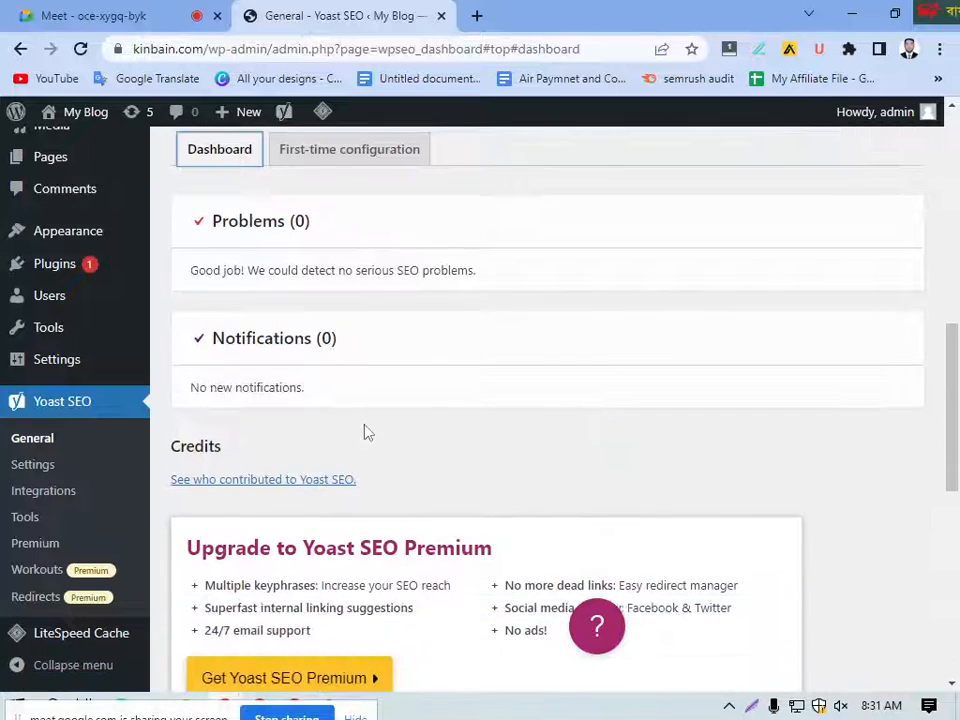
scroll(365, 331, "up", 2)
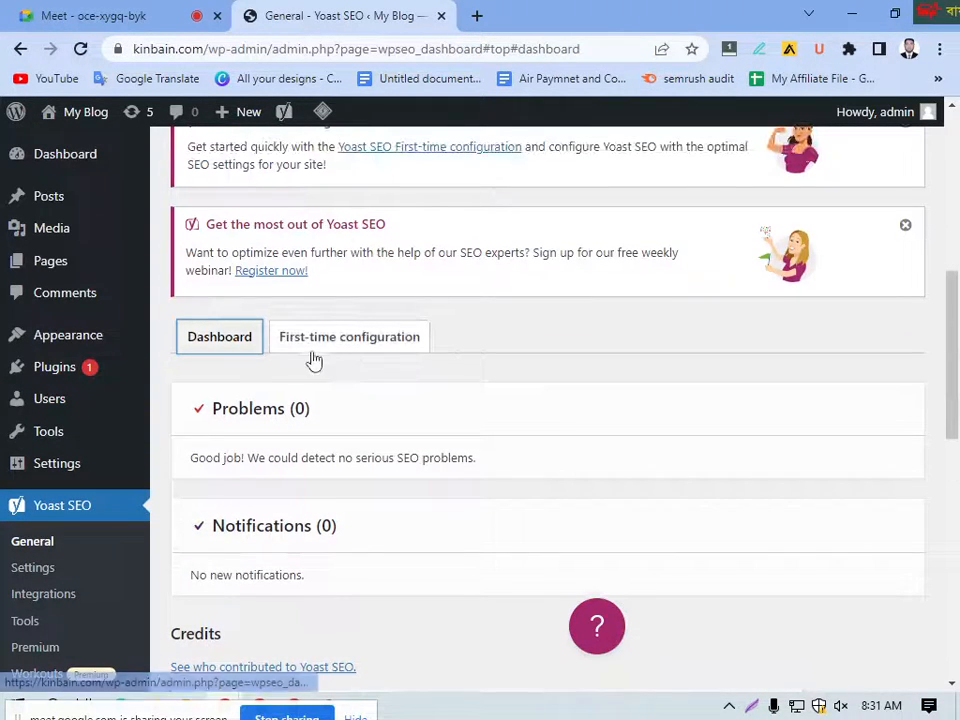
left_click(337, 340)
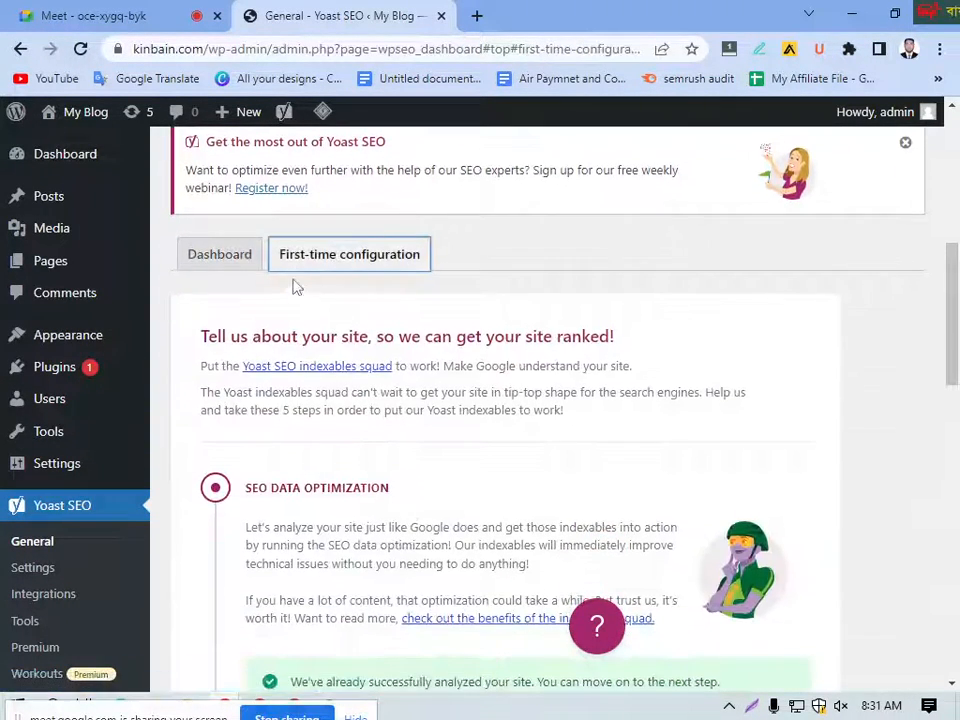
Step: Look through the first-time configuration steps from SEO data optimization to Finish configuration
scroll(367, 321, "down", 1)
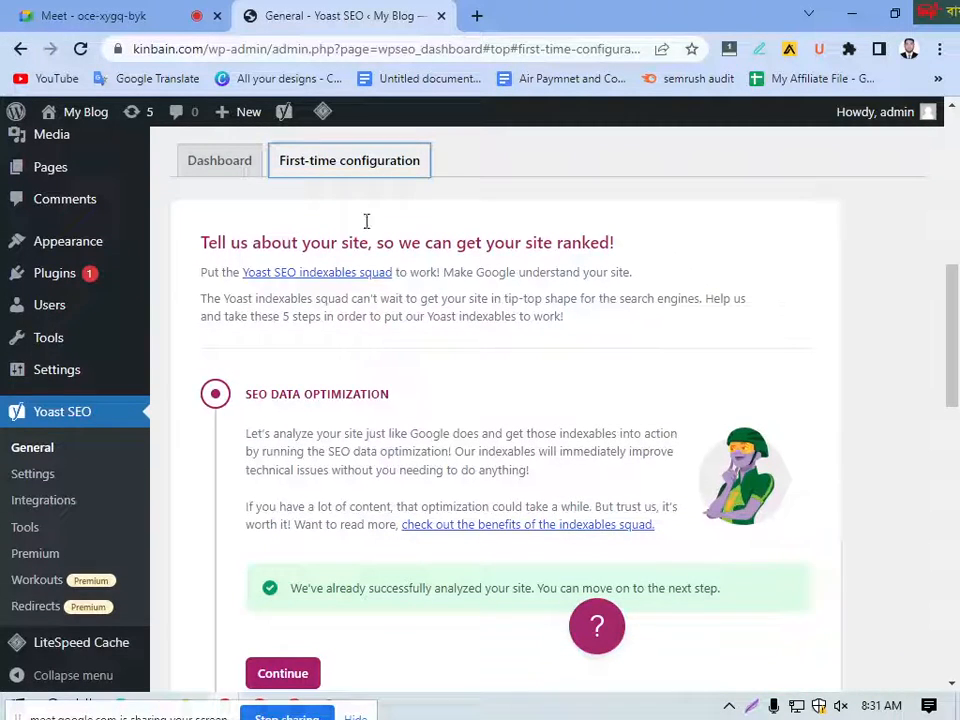
scroll(420, 341, "down", 2)
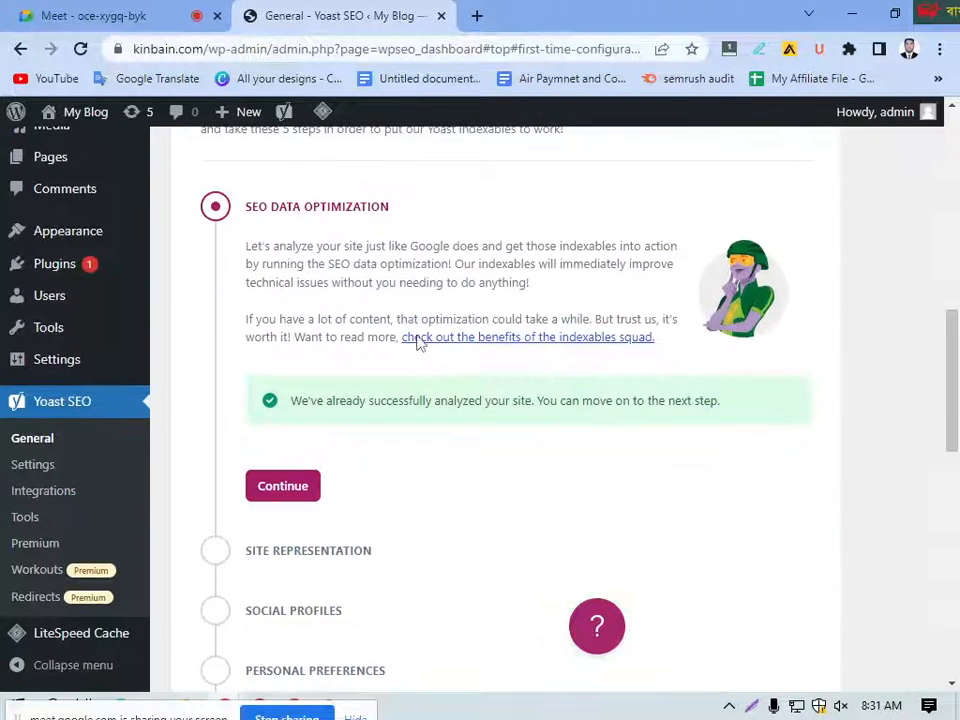
scroll(420, 341, "down", 1)
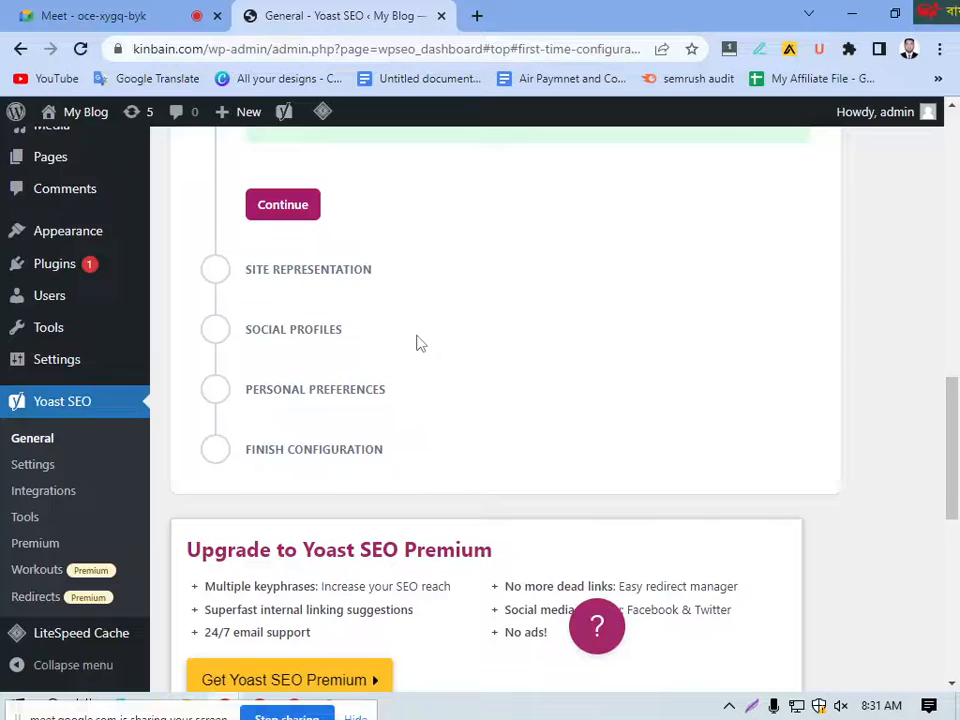
scroll(420, 343, "up", 15)
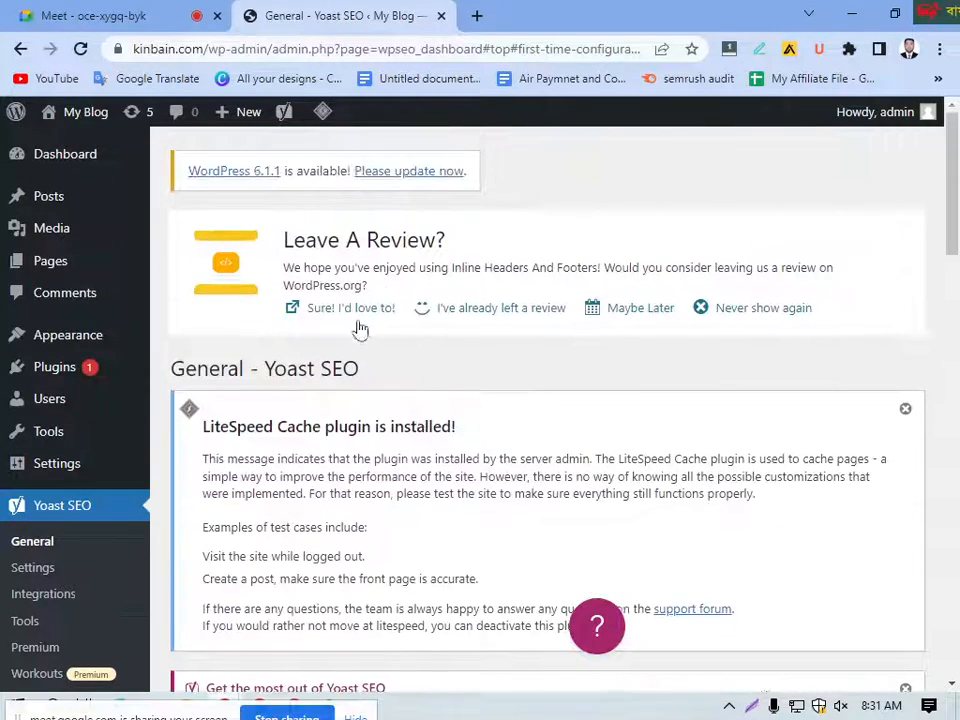
Step: Open the Yoast SEO Settings page and skip its welcome introduction to show the Site features section
scroll(150, 470, "down", 2)
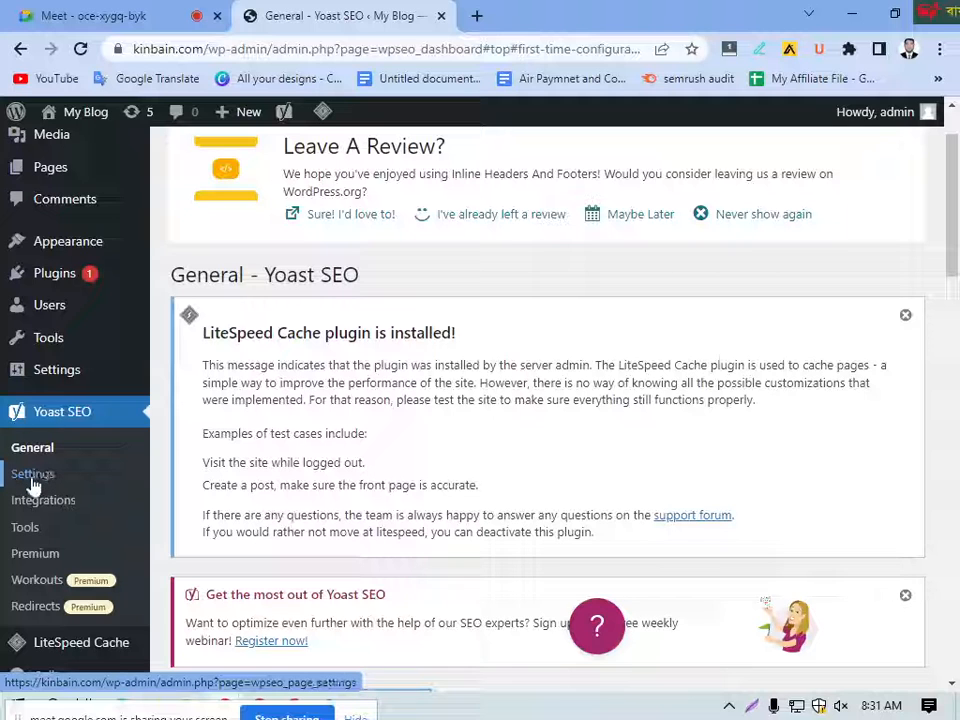
left_click(33, 484)
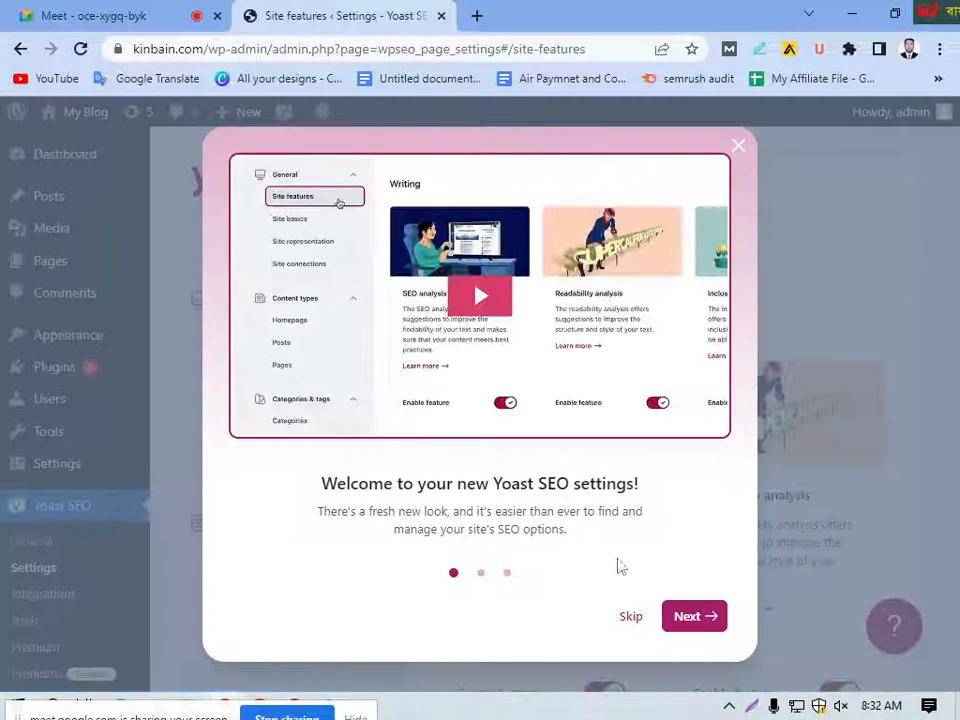
left_click(632, 617)
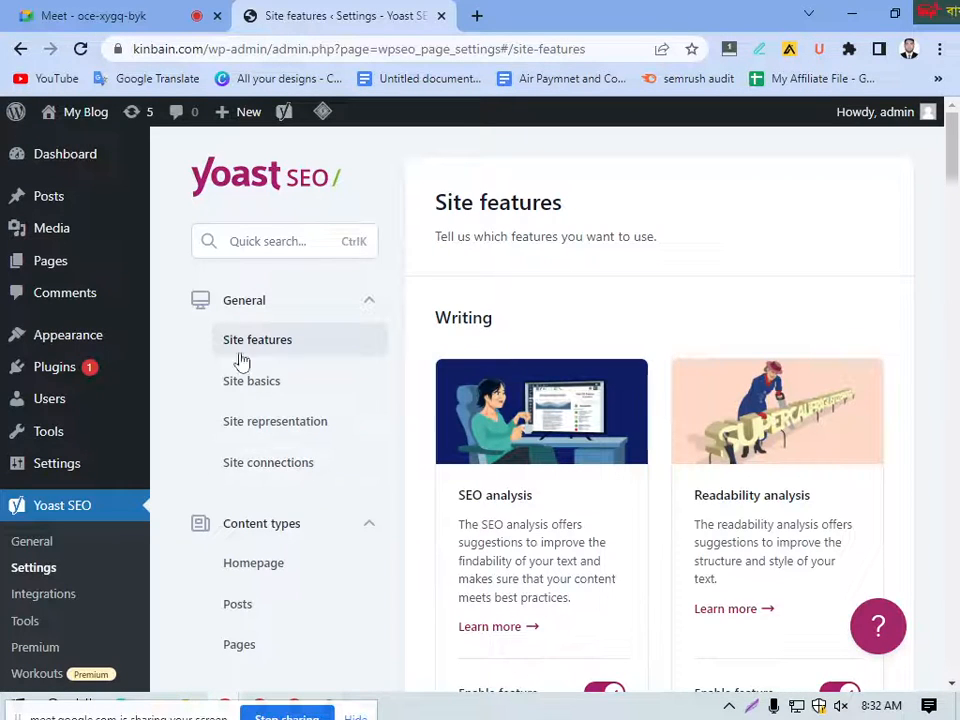
Step: Show the recommended integrations on Yoast SEO's Integrations page, and review the built-in tools on its Tools page
scroll(371, 354, "down", 4)
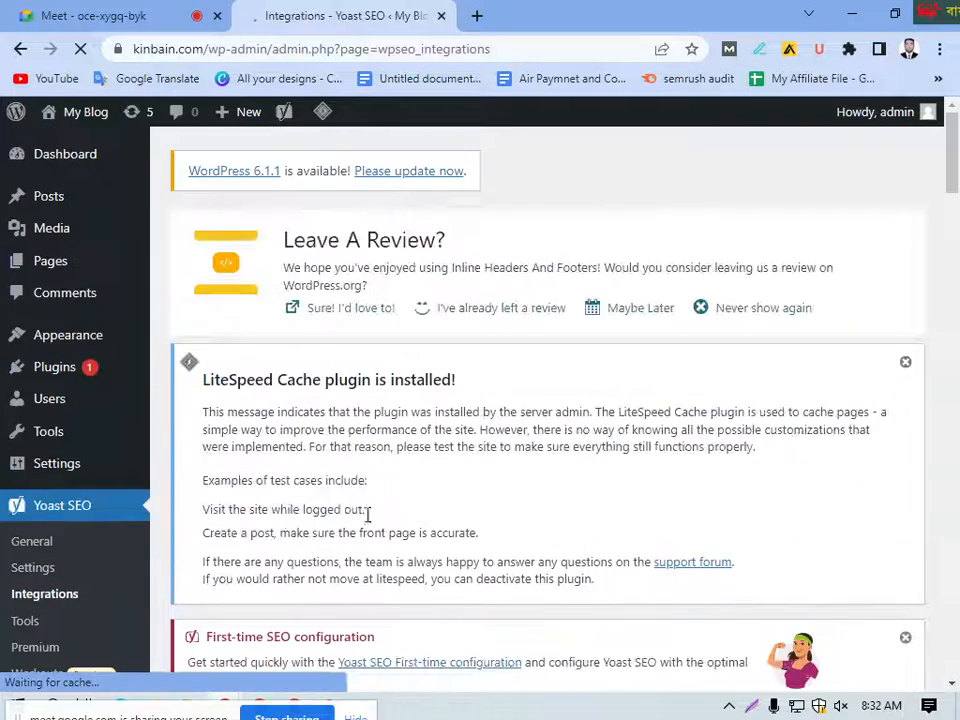
scroll(385, 527, "down", 10)
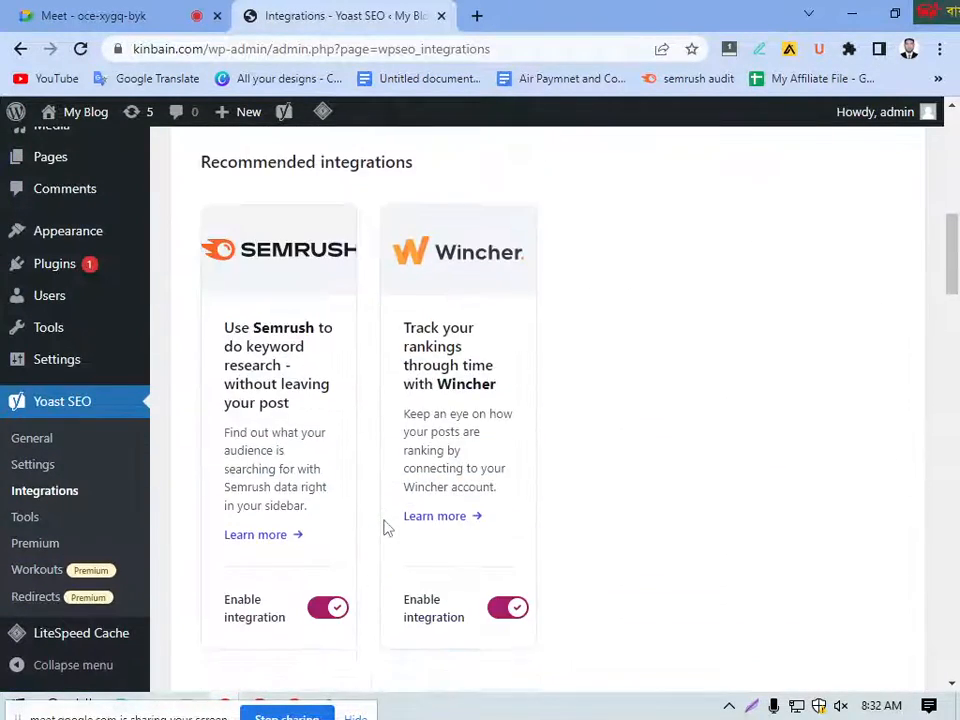
left_click(25, 520)
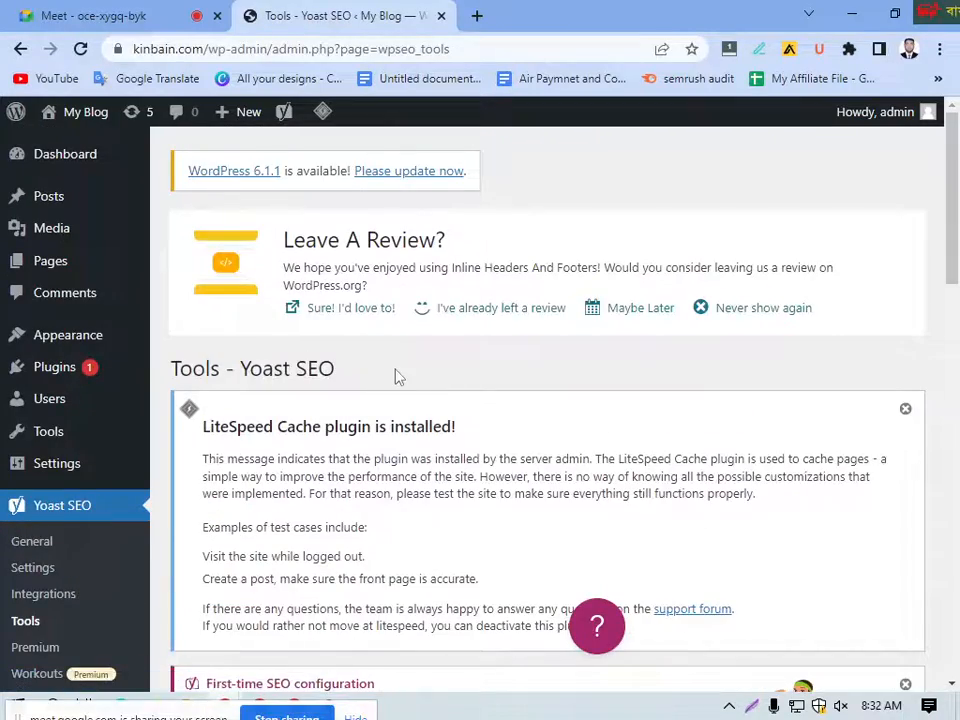
scroll(392, 398, "down", 8)
scroll(381, 413, "up", 3)
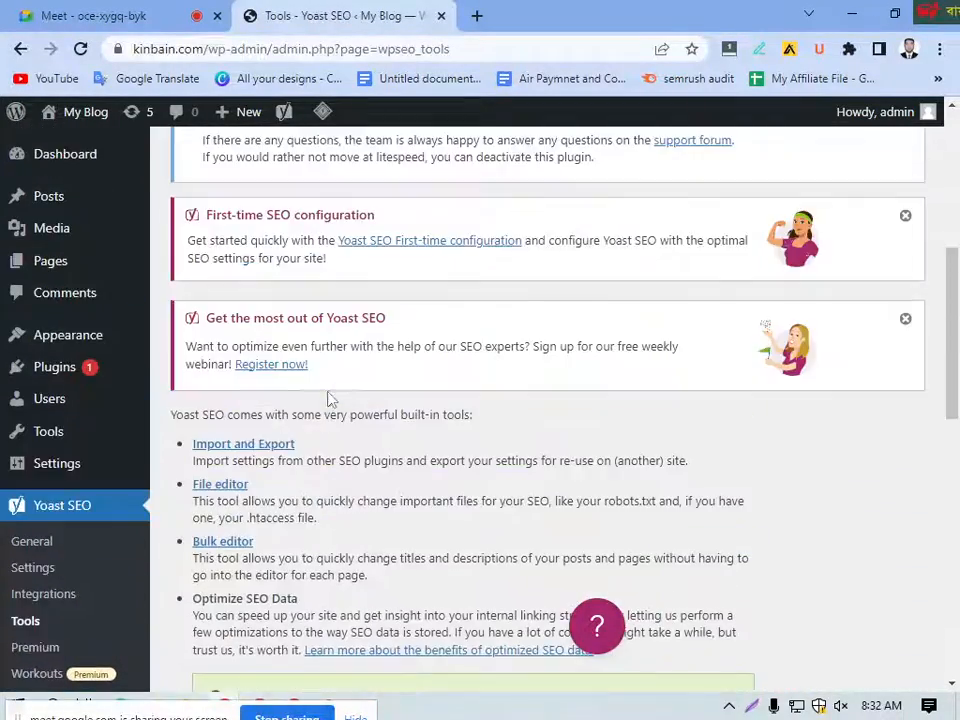
scroll(331, 398, "down", 2)
scroll(42, 496, "up", 2)
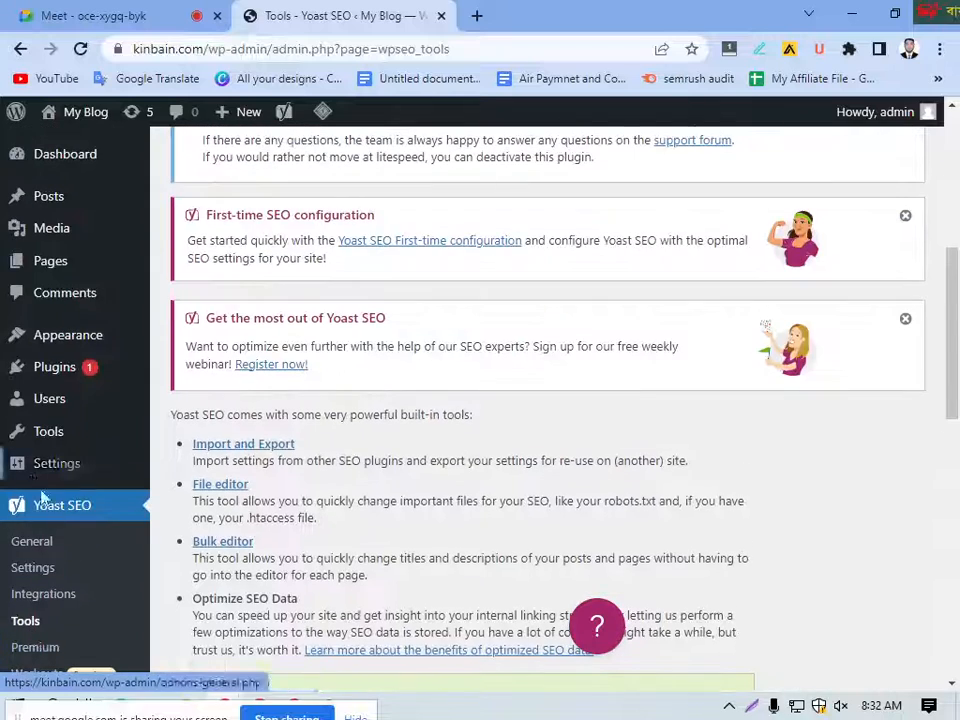
Step: Return to Yoast SEO's General page and open the first-time configuration linked in the First-time SEO configuration notice
left_click(52, 546)
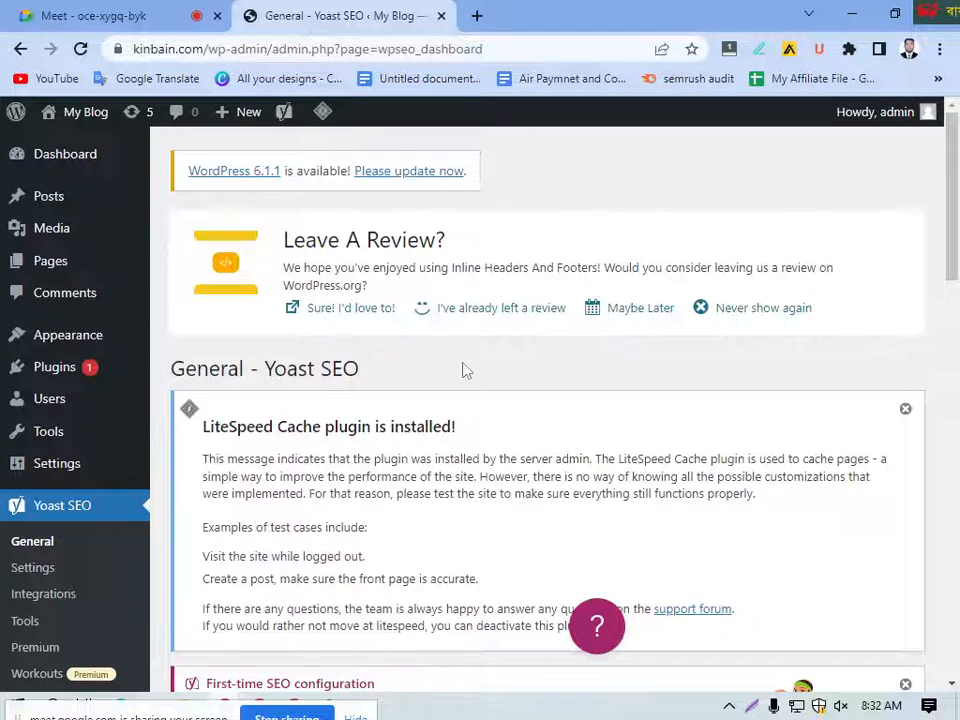
scroll(463, 371, "down", 5)
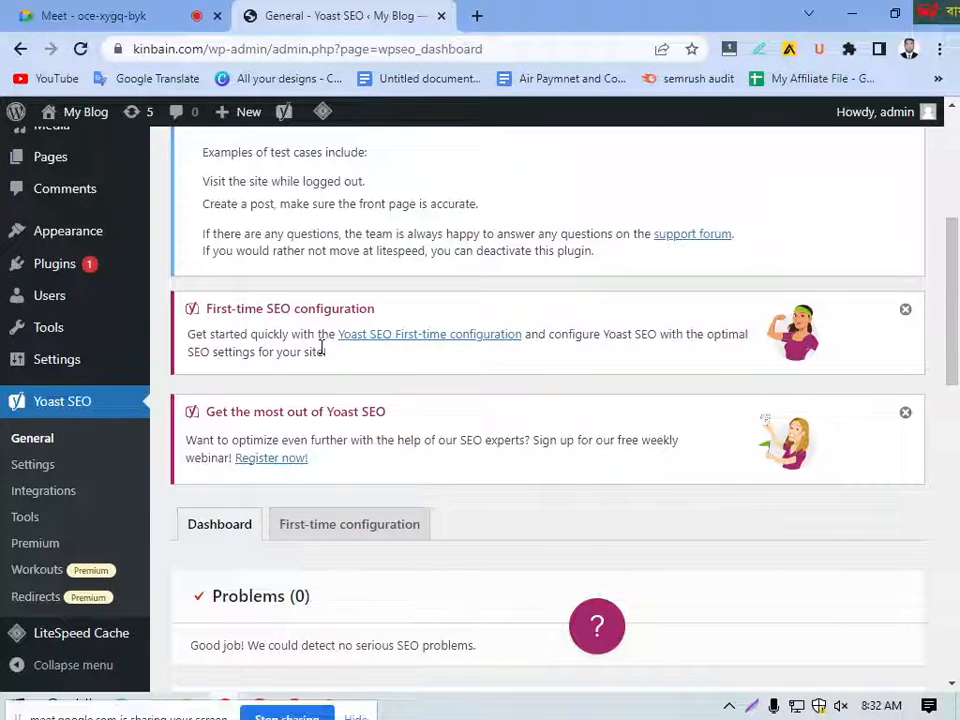
left_click(438, 338)
Step: Examine the whole first-time configuration page, including its five steps, the Premium offers and the notices above them
scroll(332, 407, "down", 3)
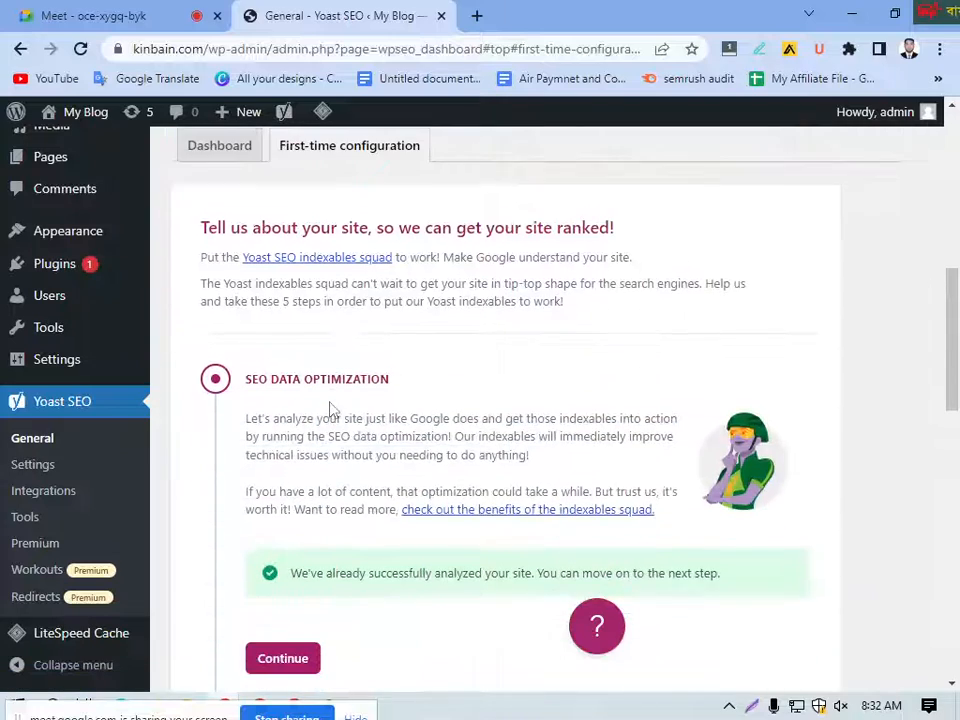
scroll(370, 405, "down", 2)
scroll(370, 405, "down", 2)
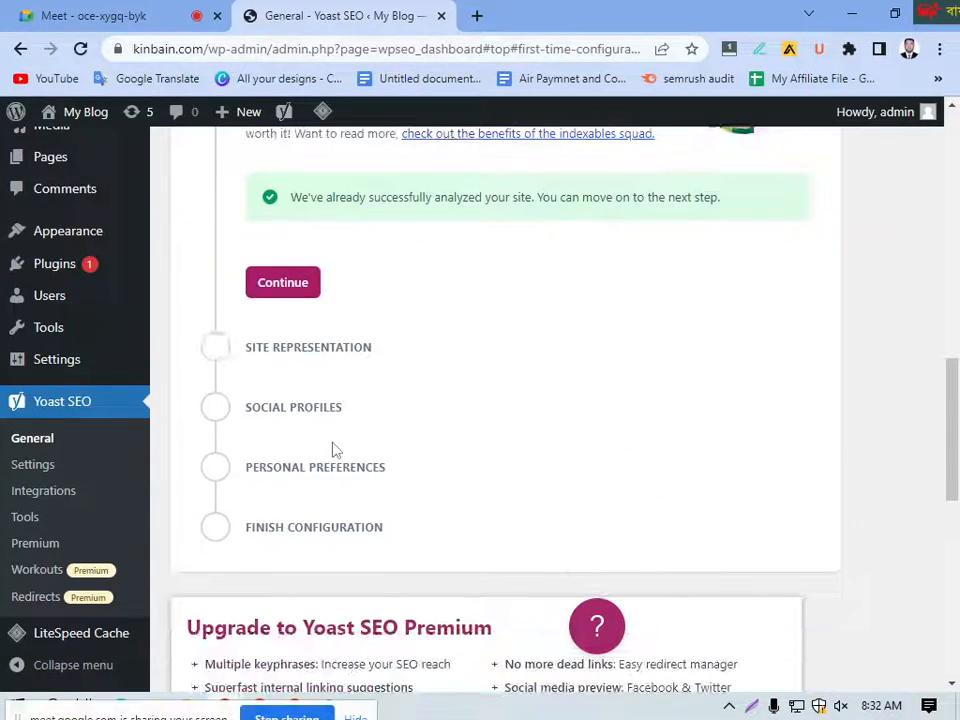
scroll(355, 388, "down", 8)
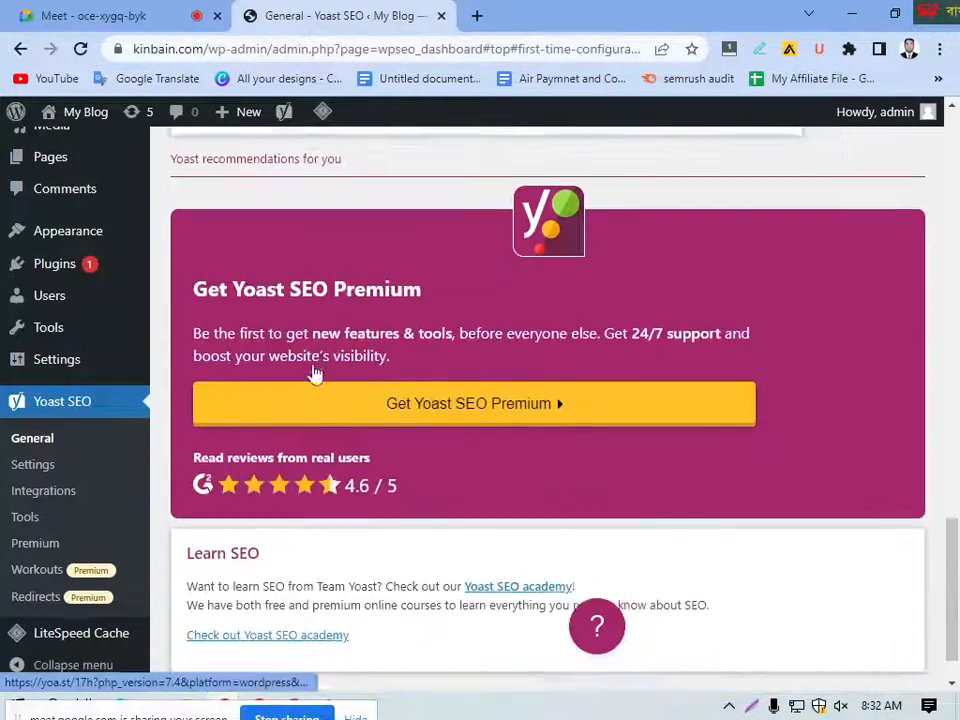
scroll(386, 385, "up", 10)
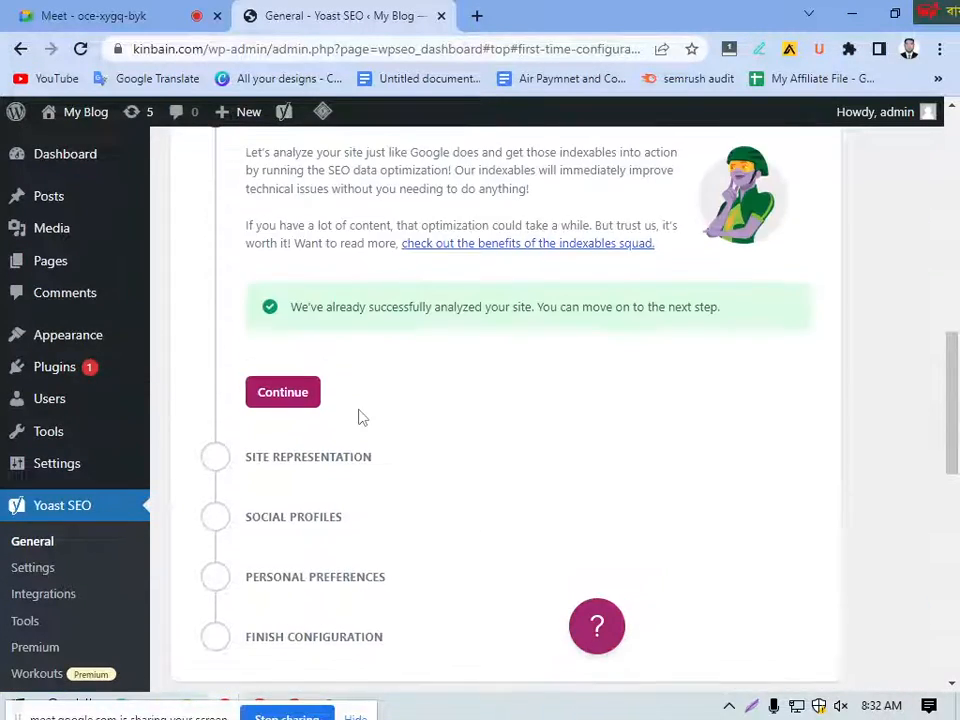
scroll(360, 418, "up", 2)
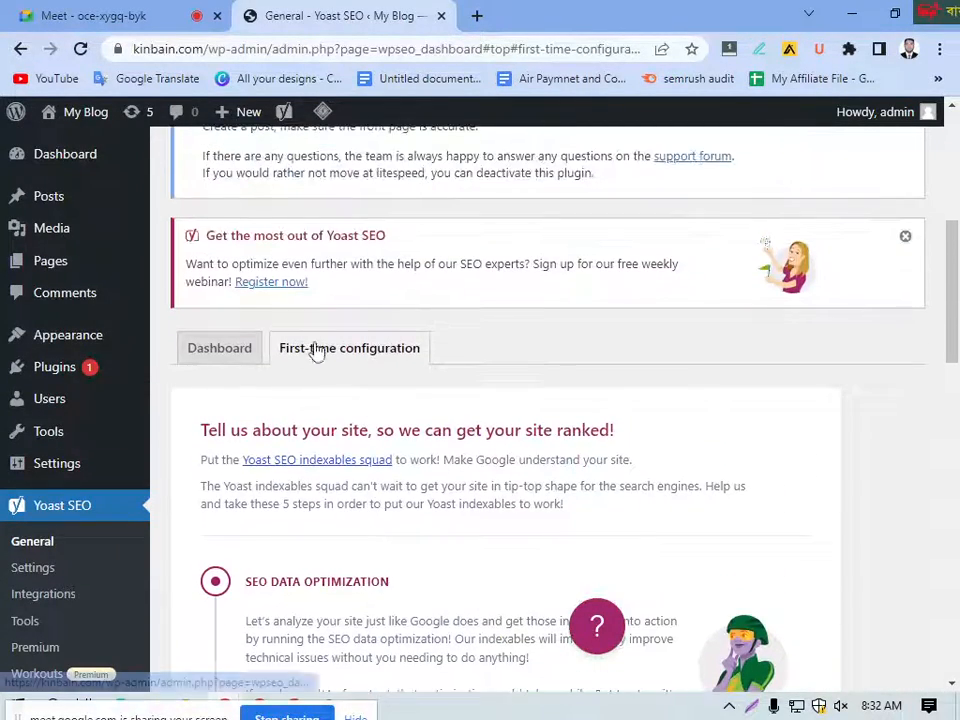
scroll(512, 418, "up", 2)
scroll(425, 340, "up", 2)
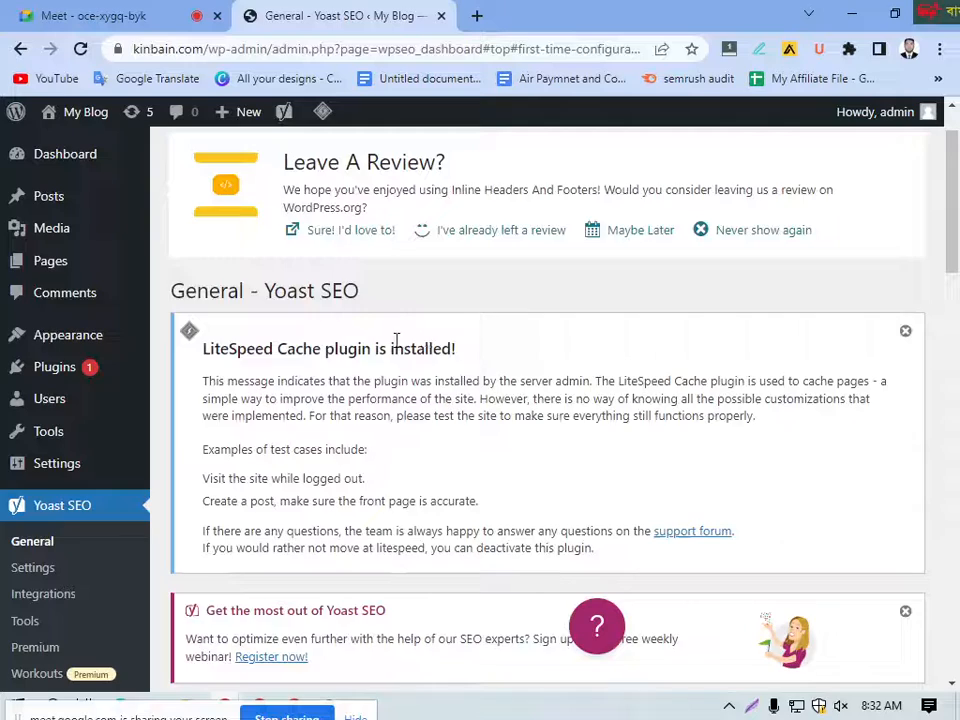
scroll(398, 344, "up", 1)
Step: Complete the SEO data optimization step and continue to Site representation
scroll(336, 379, "down", 5)
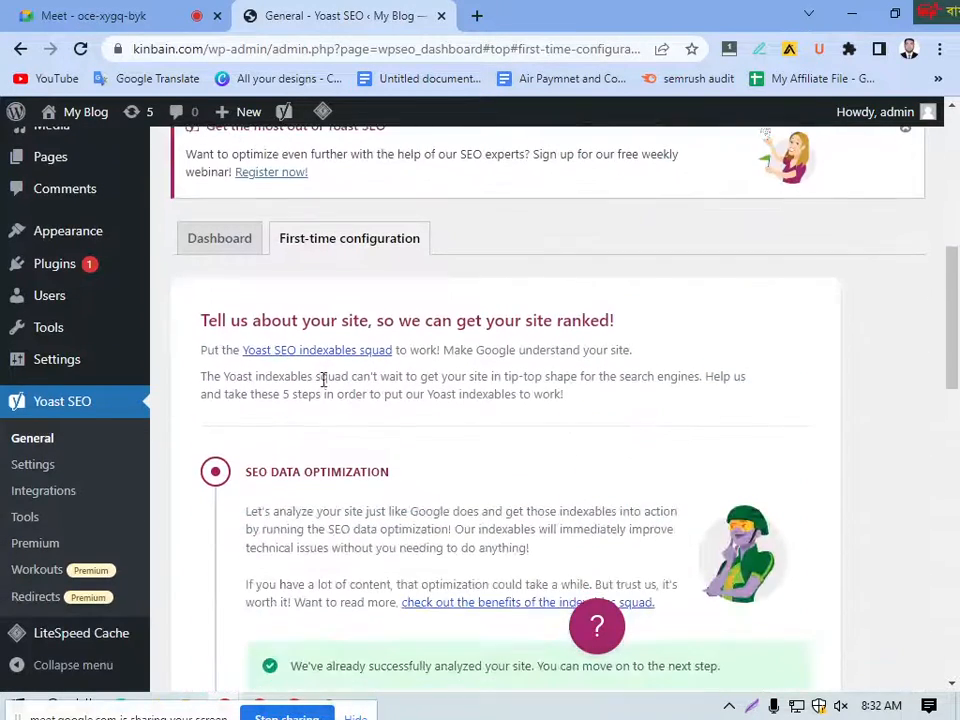
scroll(382, 338, "down", 3)
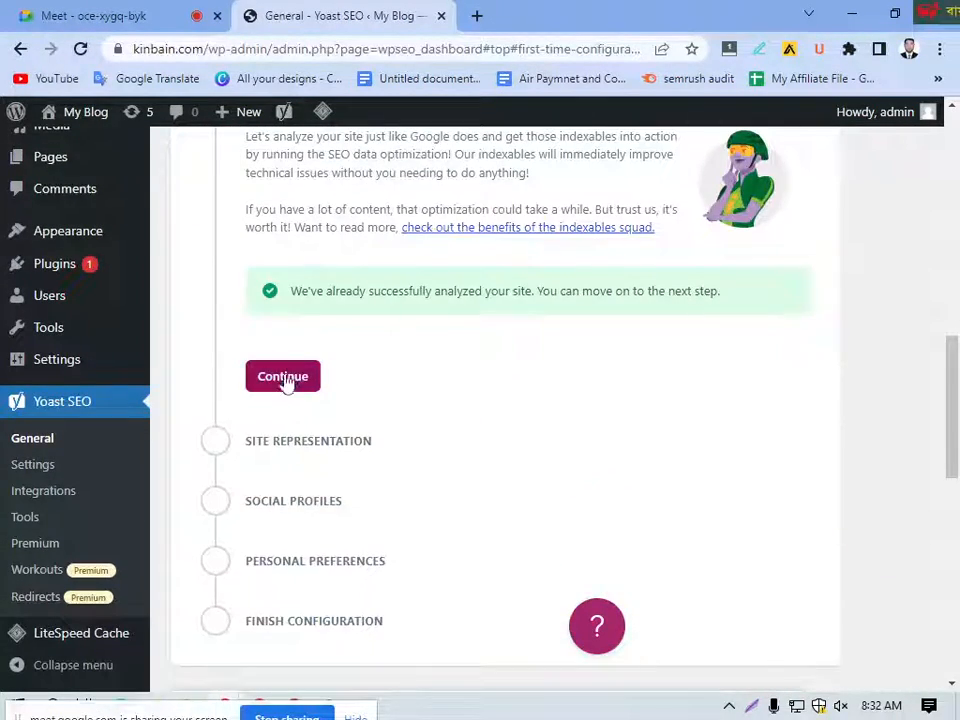
left_click(284, 383)
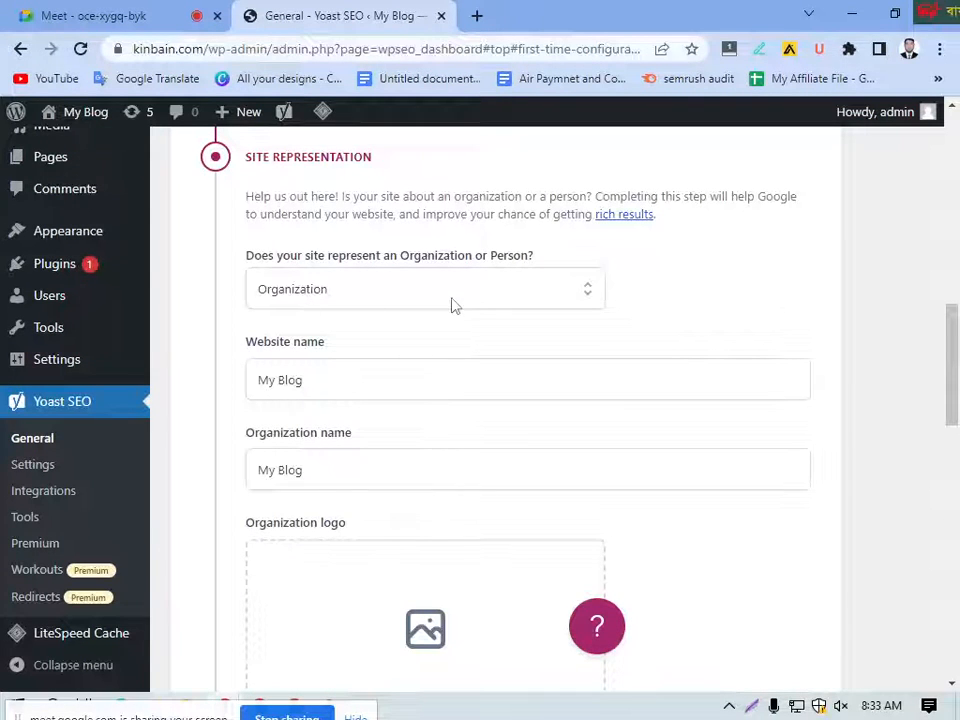
Step: In Site representation, set the site to represent a Person instead of an Organization
scroll(471, 301, "up", 2)
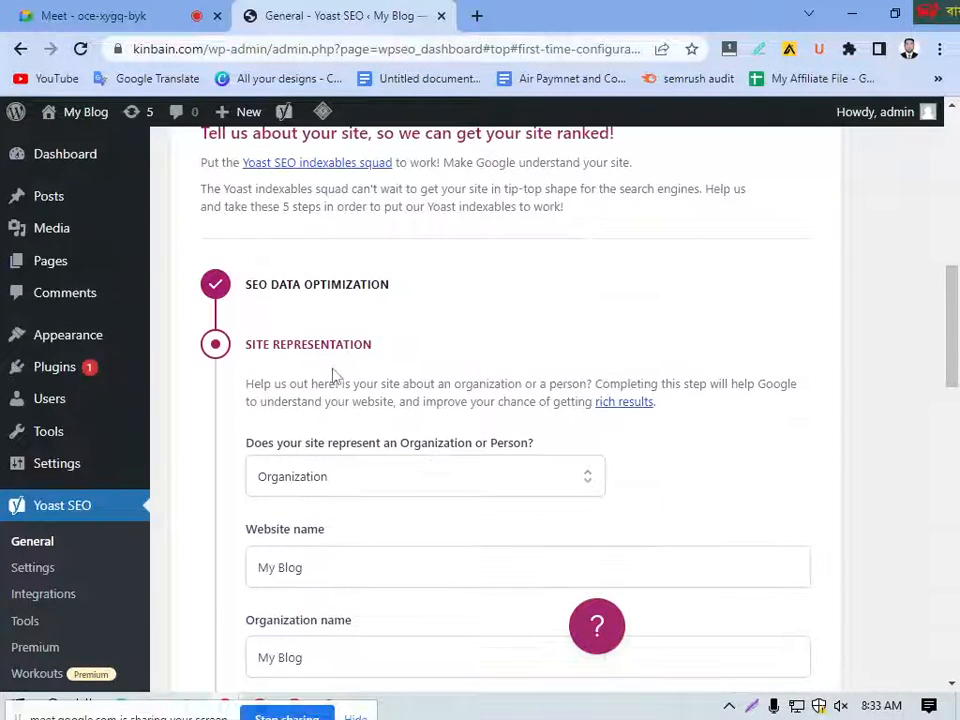
scroll(388, 444, "down", 1)
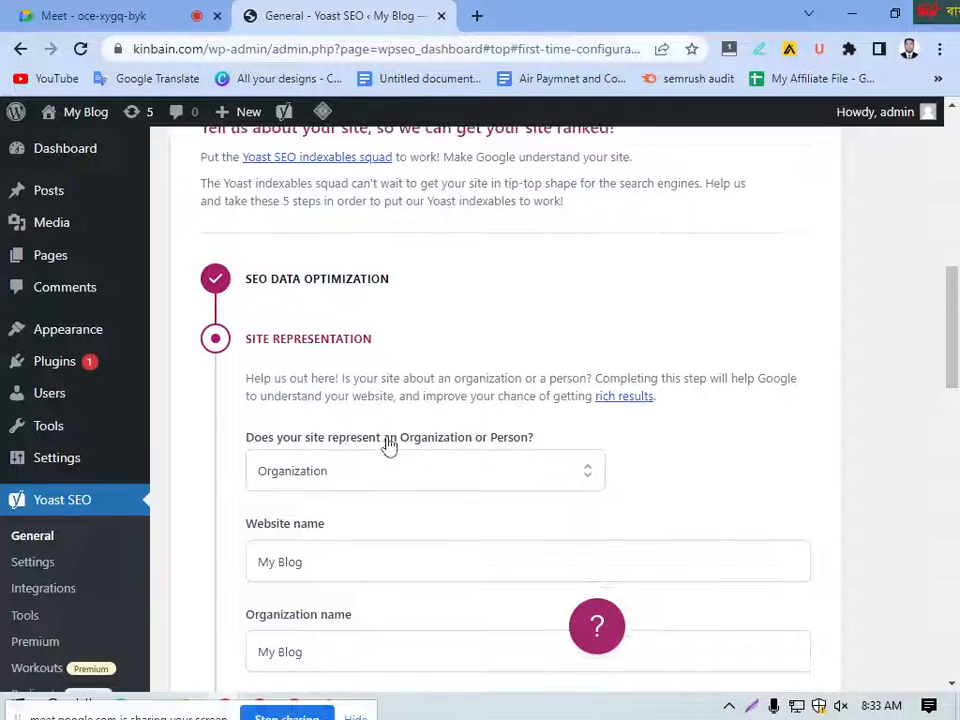
left_click(518, 398)
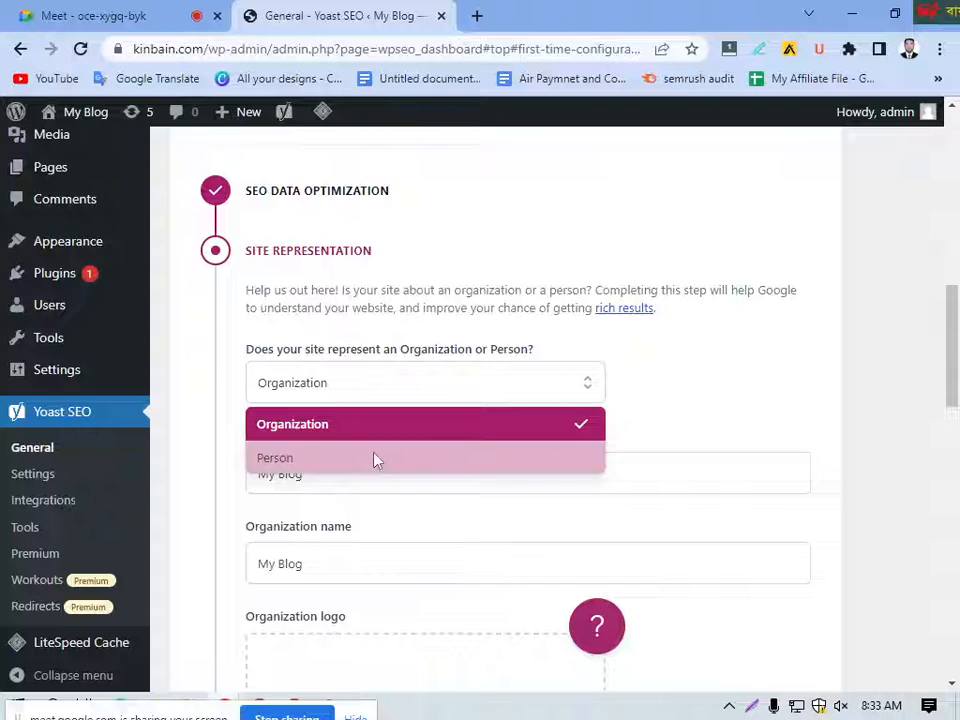
left_click(334, 460)
Step: Keep My Blog as the website name and select the admin user as the person the site represents
scroll(424, 452, "down", 1)
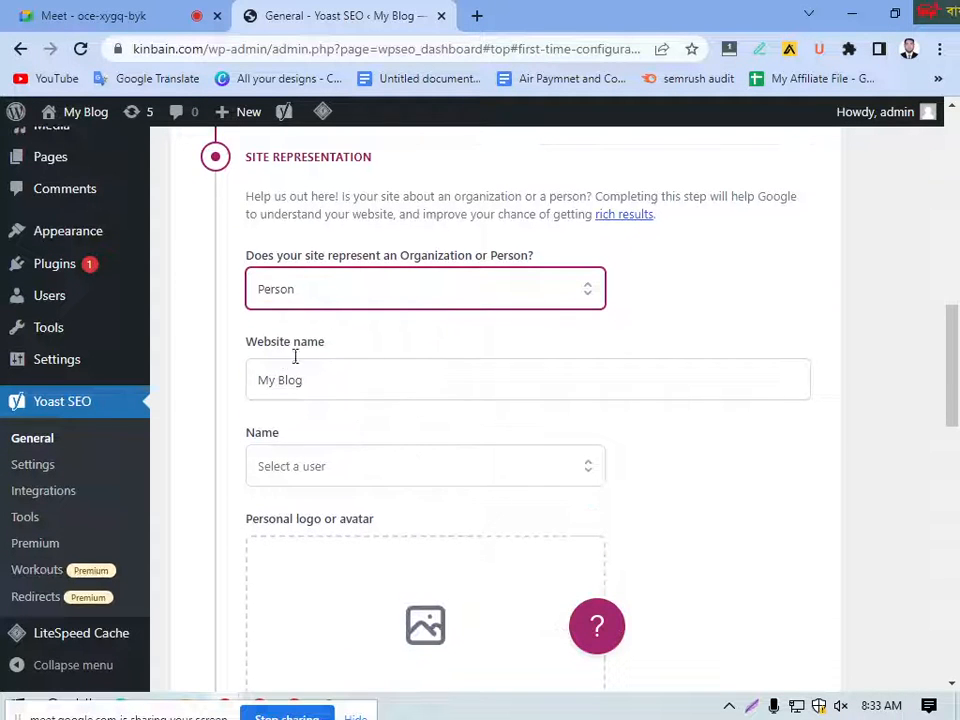
left_click(316, 380)
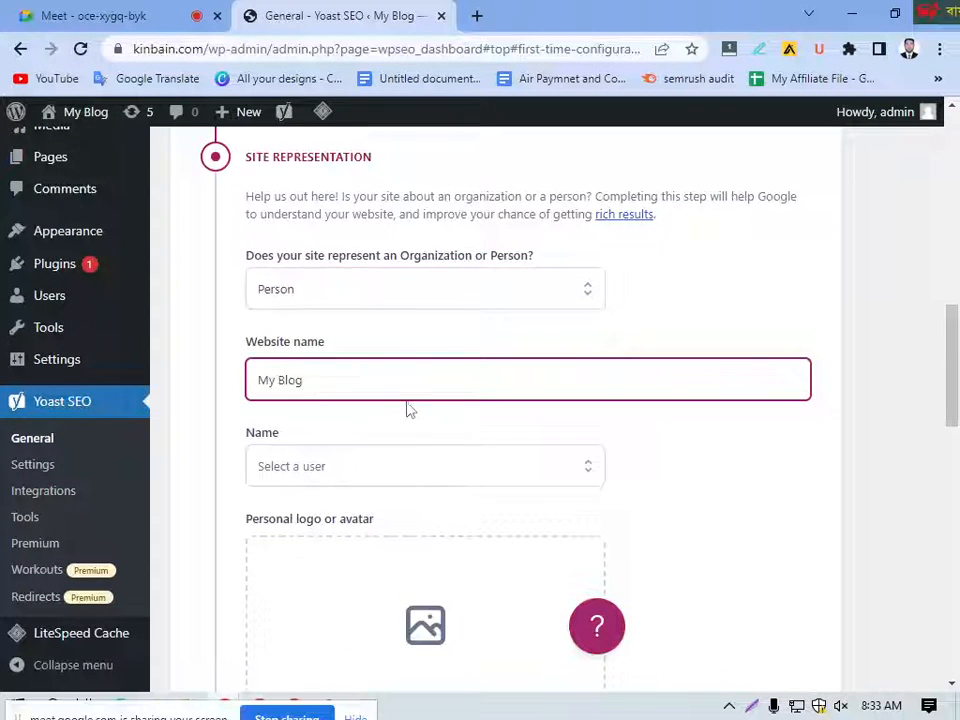
scroll(408, 410, "down", 1)
left_click(388, 376)
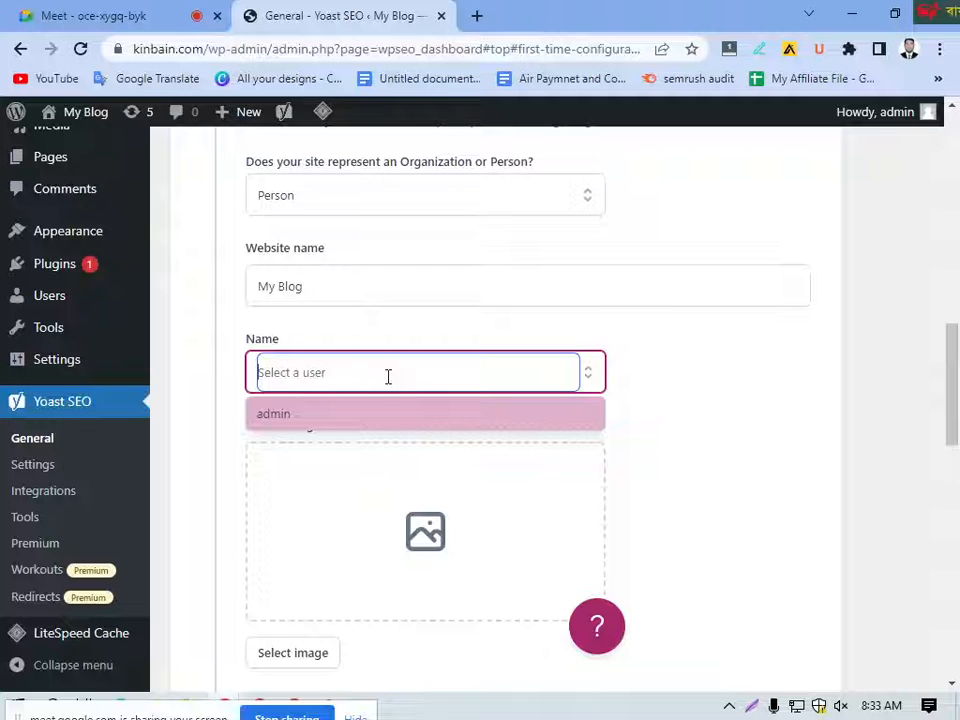
left_click(212, 415)
Step: Upload the RetouchAid Logo1 image from the Desktop's GMB folder for the personal logo or avatar
scroll(390, 420, "down", 2)
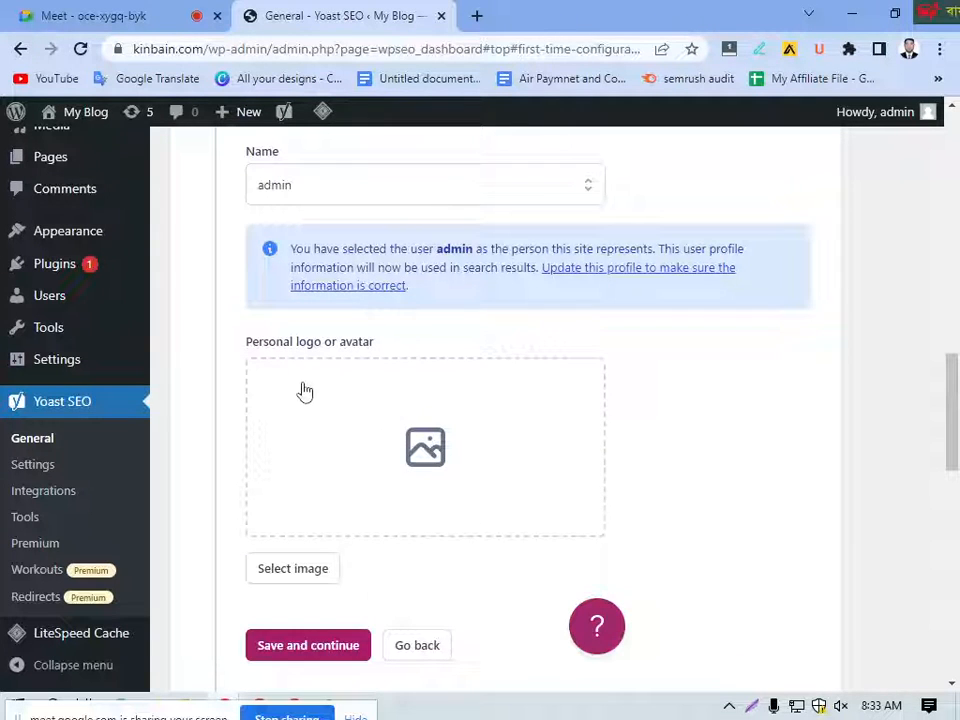
left_click(422, 449)
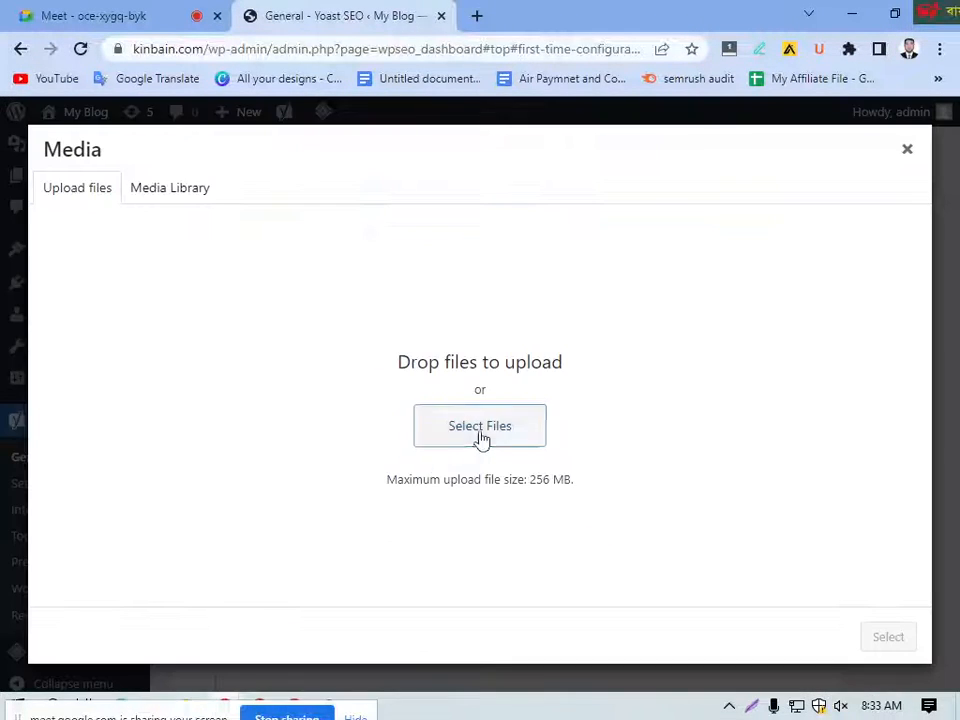
left_click(481, 428)
scroll(380, 265, "down", 2)
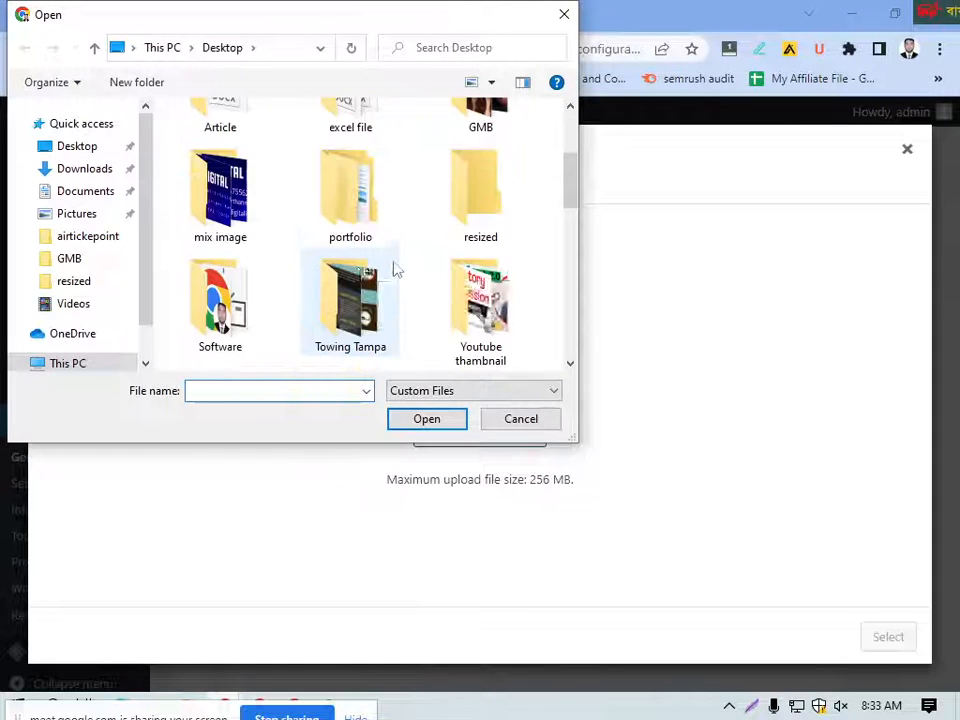
scroll(379, 272, "up", 3)
double_click(478, 298)
left_click(497, 300)
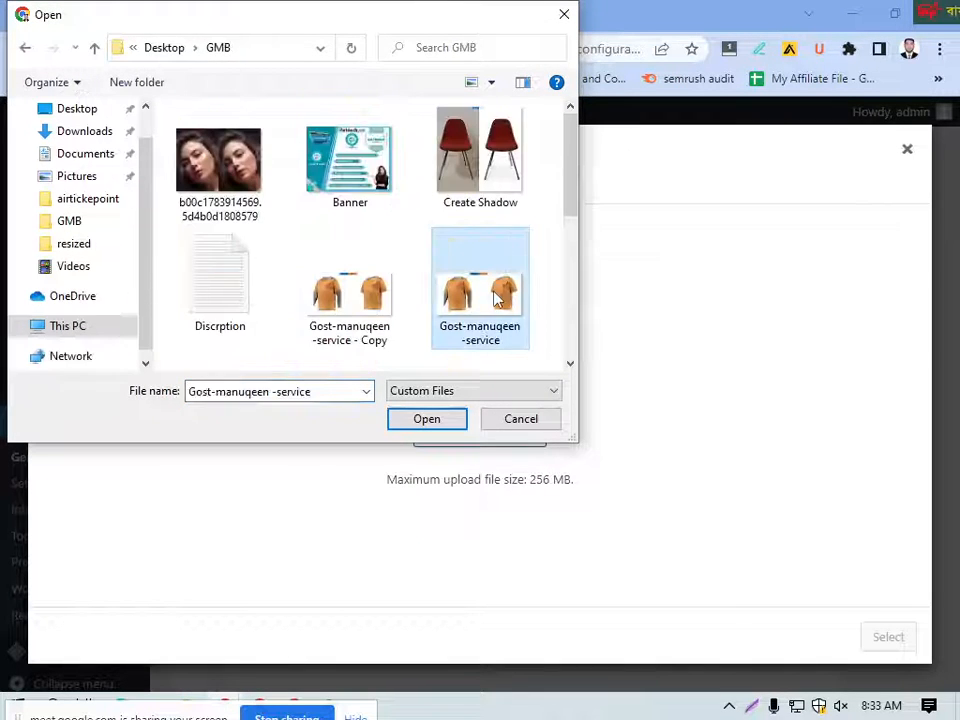
scroll(366, 294, "down", 5)
left_click(505, 320)
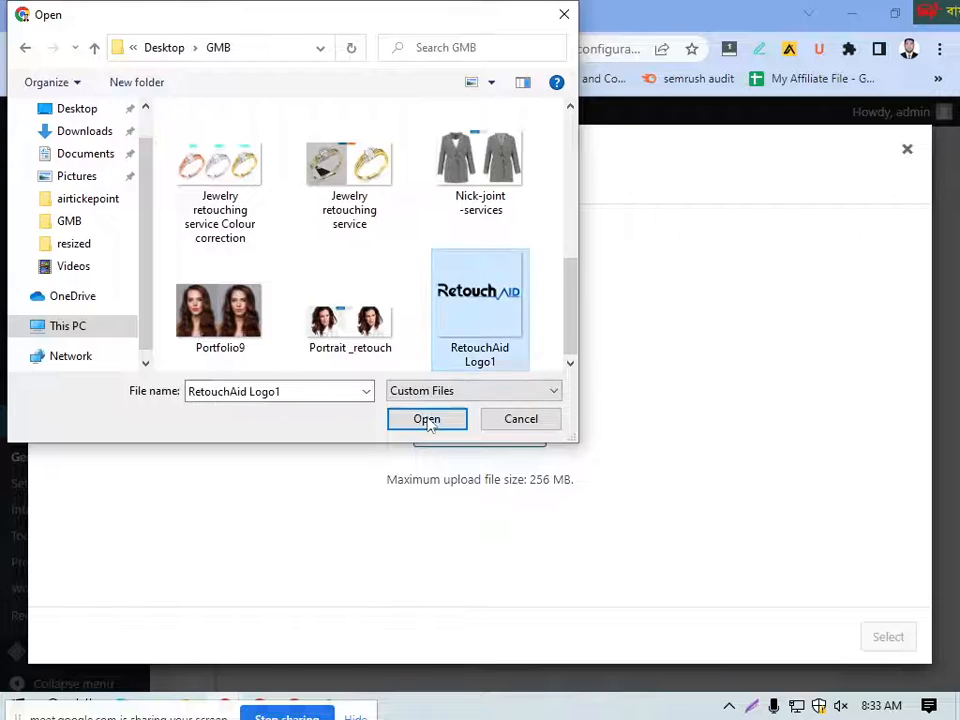
left_click(427, 419)
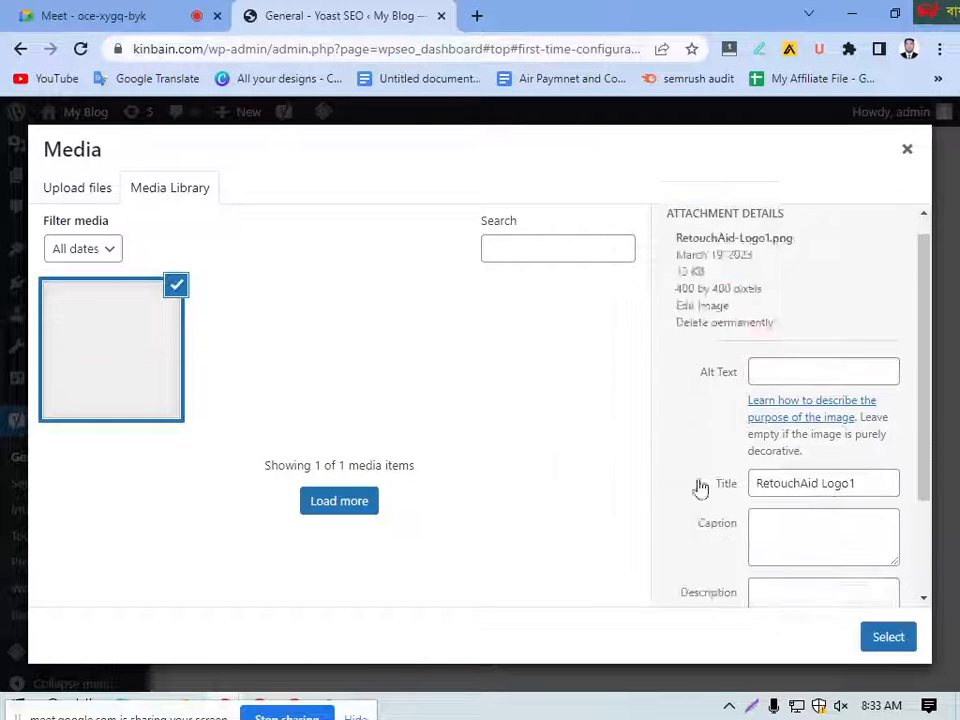
Step: Use the uploaded RetouchAid Logo1 image as the personal logo and save the Site representation settings
scroll(696, 489, "down", 2)
left_click(885, 640)
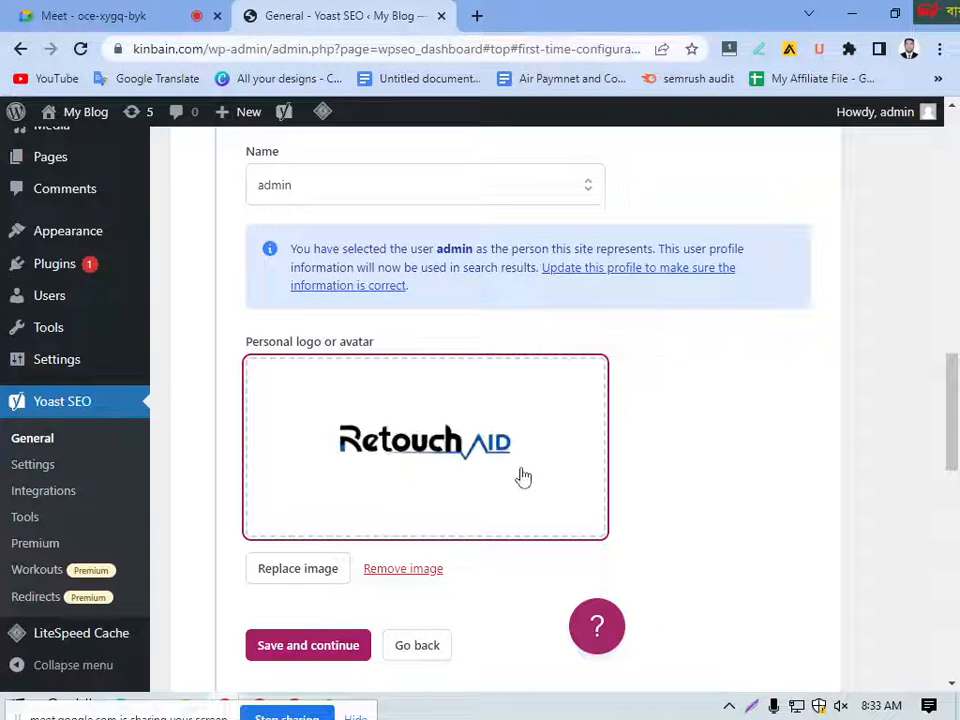
scroll(628, 482, "down", 2)
scroll(597, 436, "down", 2)
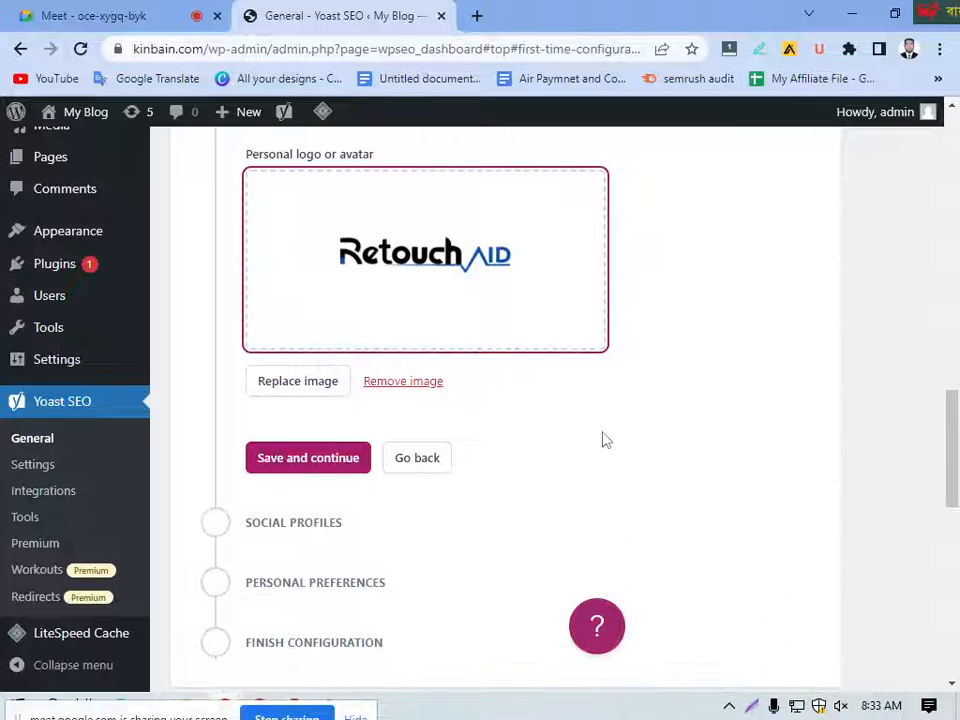
scroll(375, 480, "down", 2)
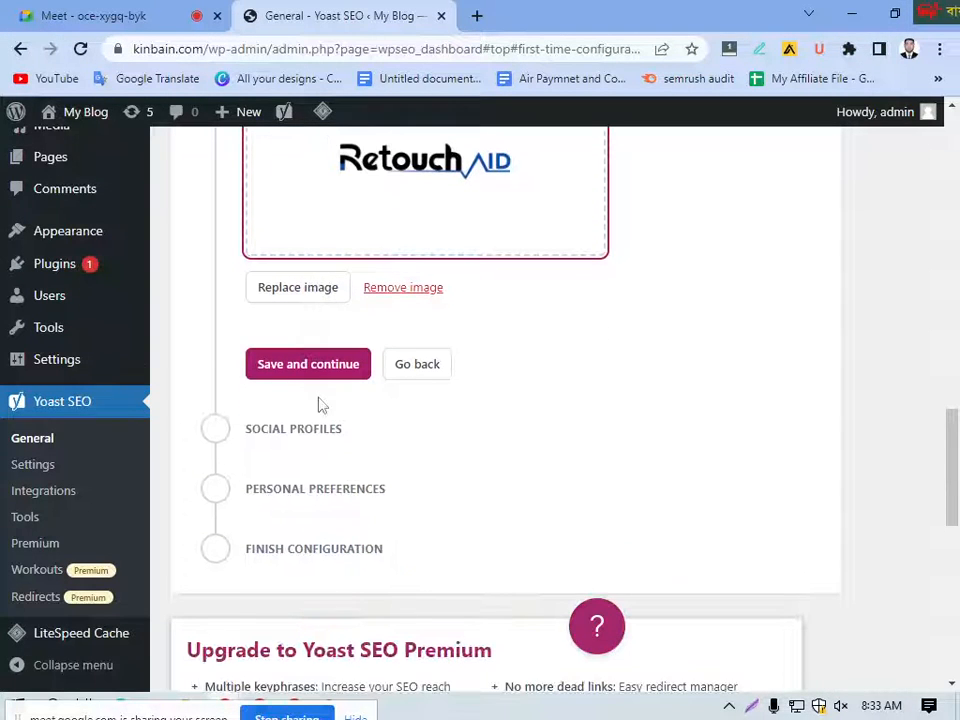
left_click(350, 370)
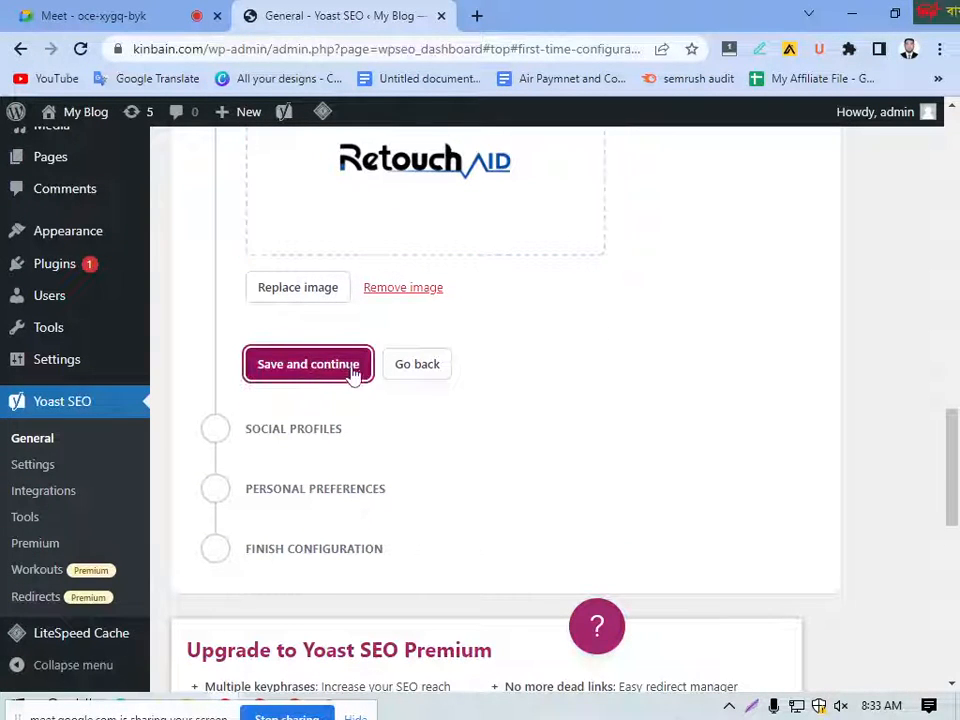
Step: Save the Social profiles step without adding any profiles and continue to Personal preferences
scroll(540, 405, "down", 5)
scroll(500, 414, "down", 2)
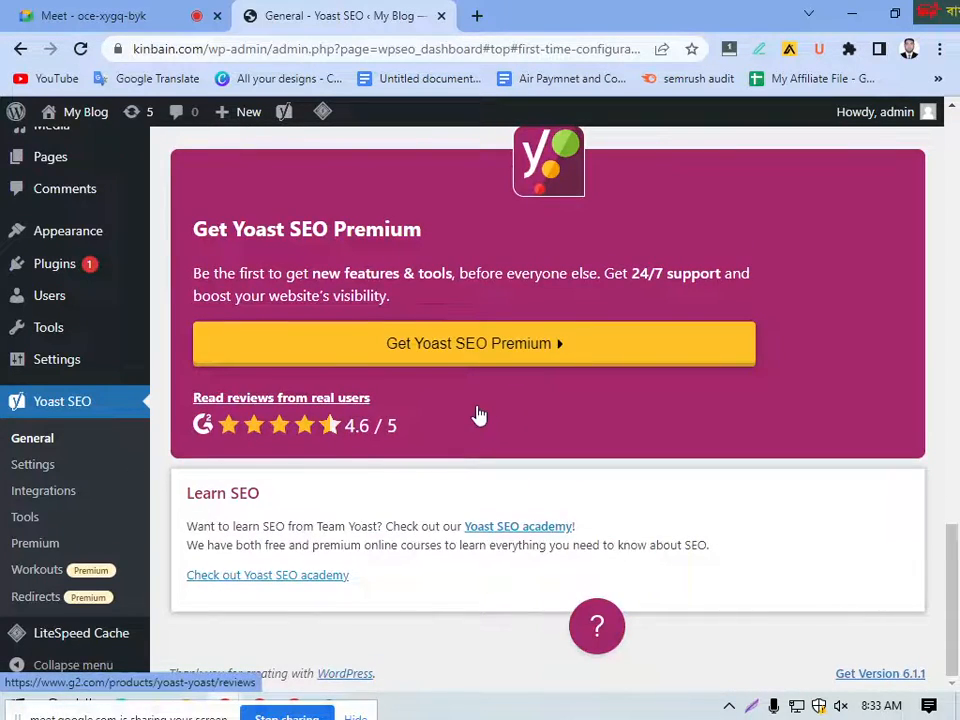
scroll(479, 414, "up", 8)
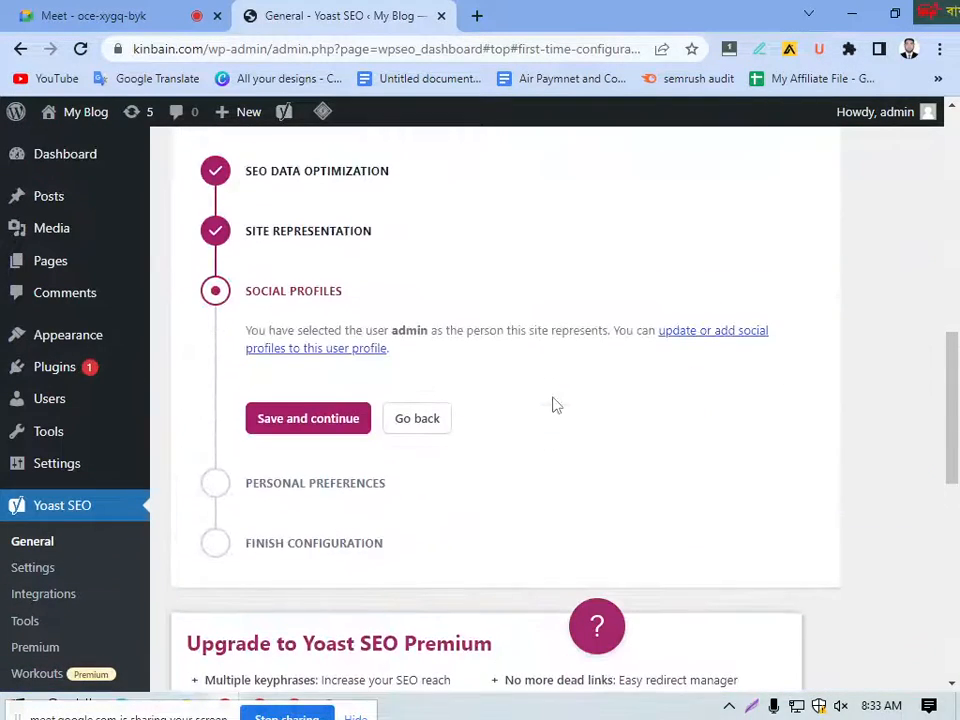
scroll(479, 408, "up", 5)
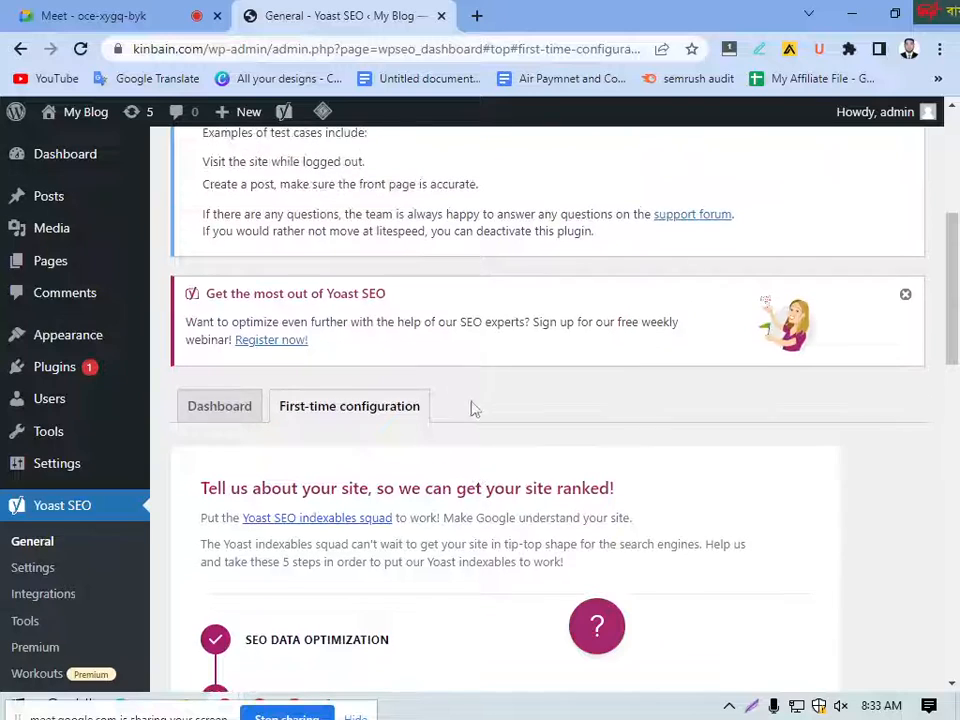
scroll(418, 424, "up", 3)
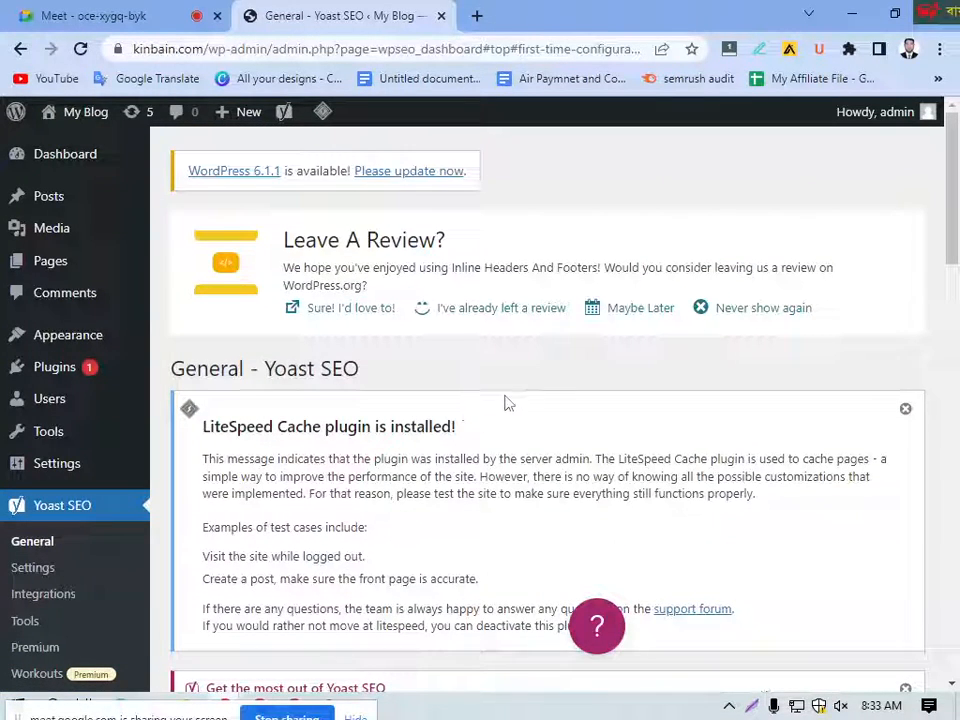
scroll(347, 456, "down", 8)
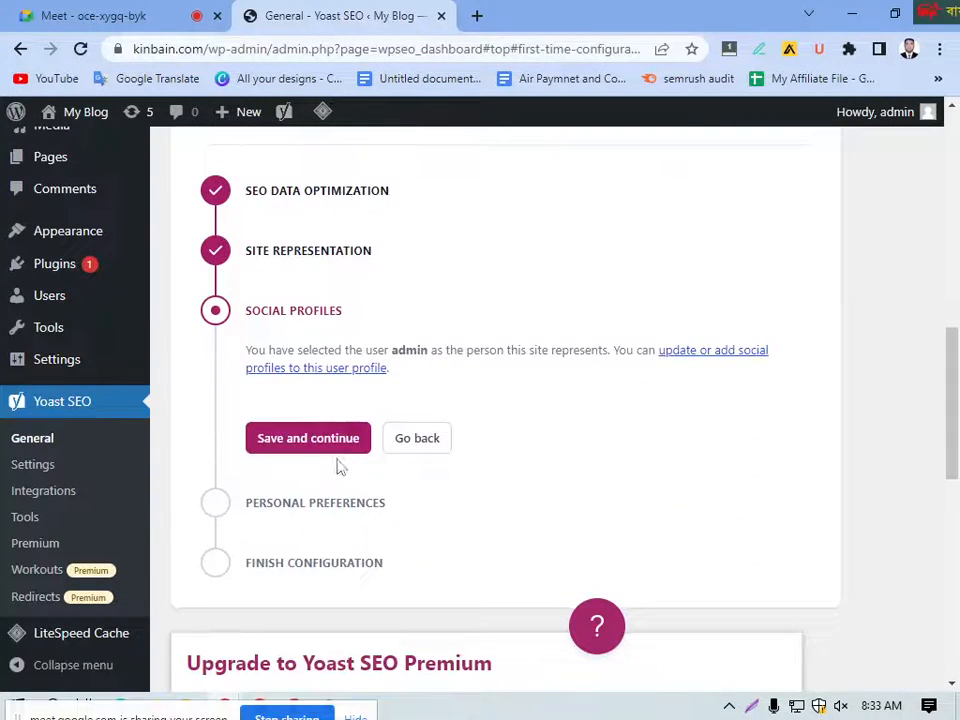
left_click(297, 442)
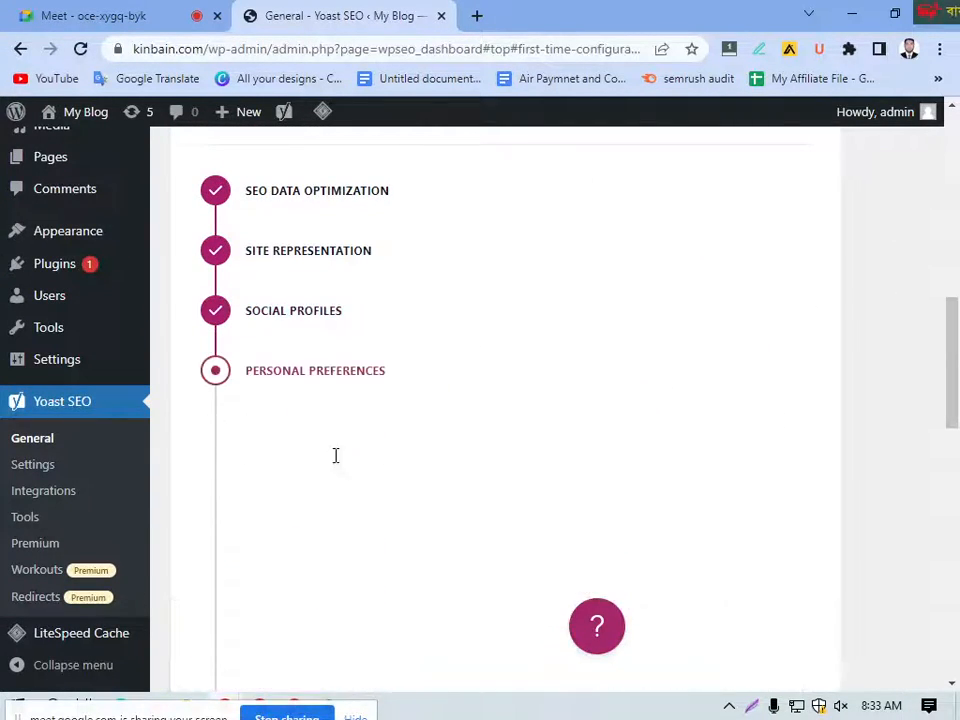
Step: Fill in the Yoast newsletter email address with the saved suggestion and save the Personal preferences
scroll(370, 437, "down", 4)
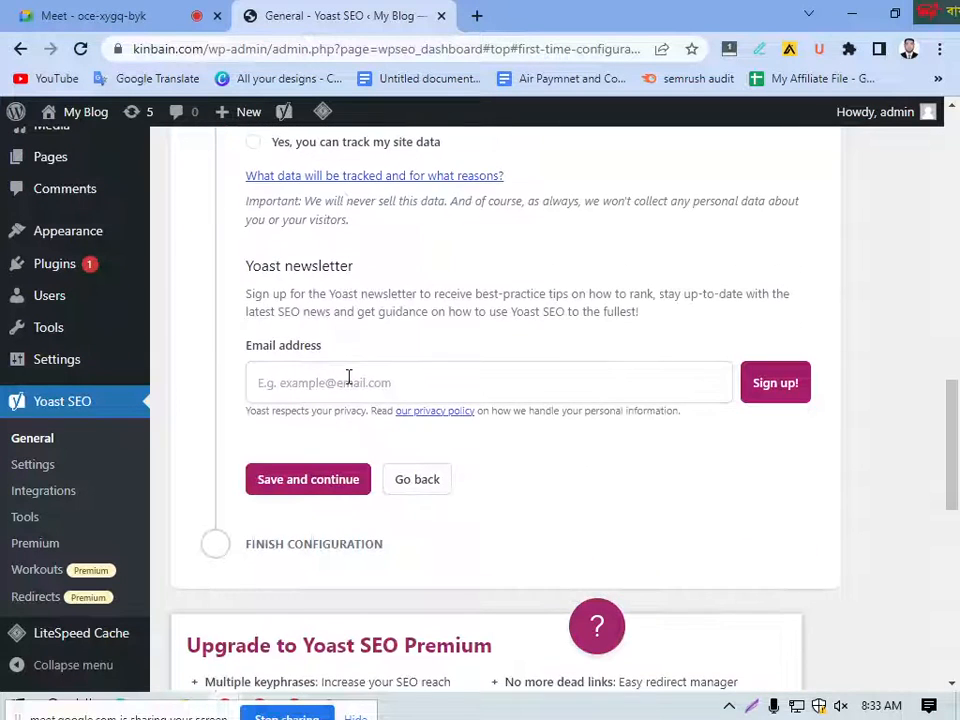
left_click(445, 393)
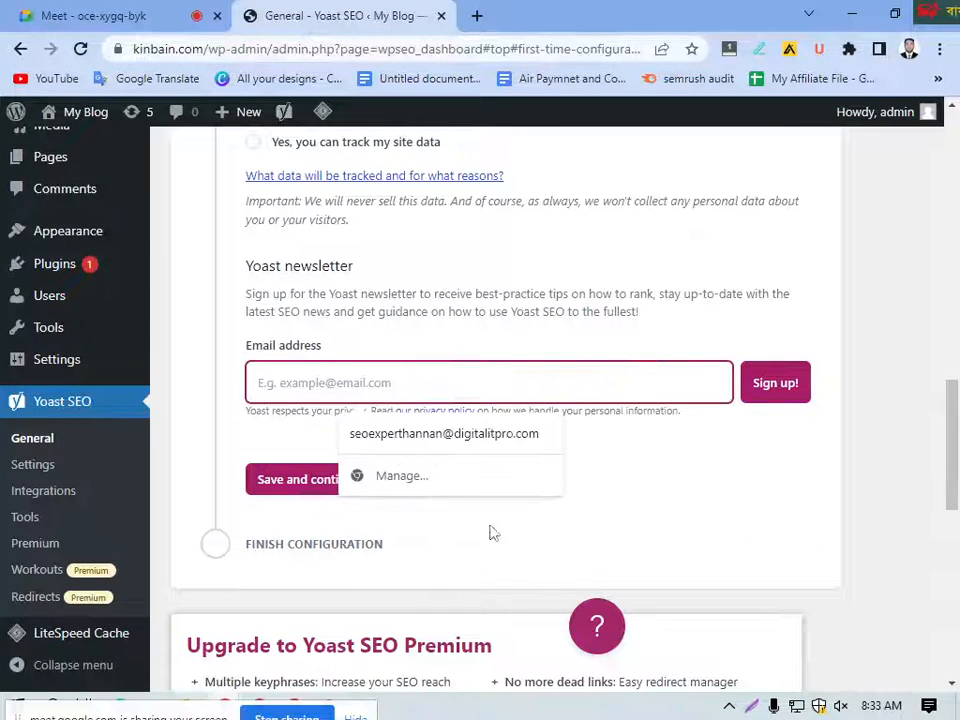
left_click(394, 435)
left_click(330, 385)
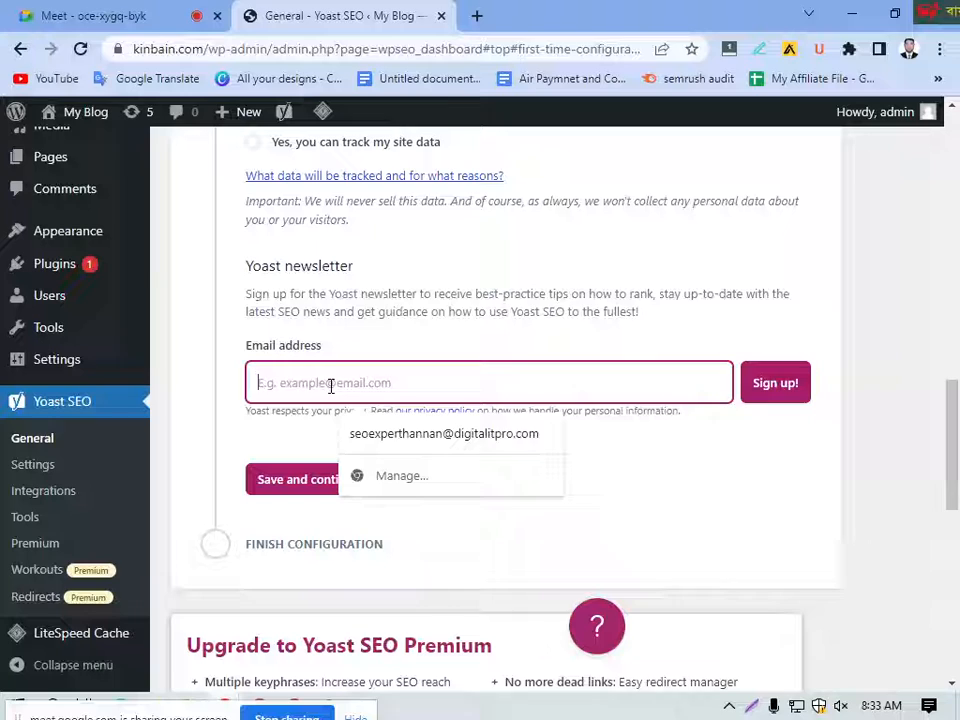
left_click(402, 435)
left_click(306, 486)
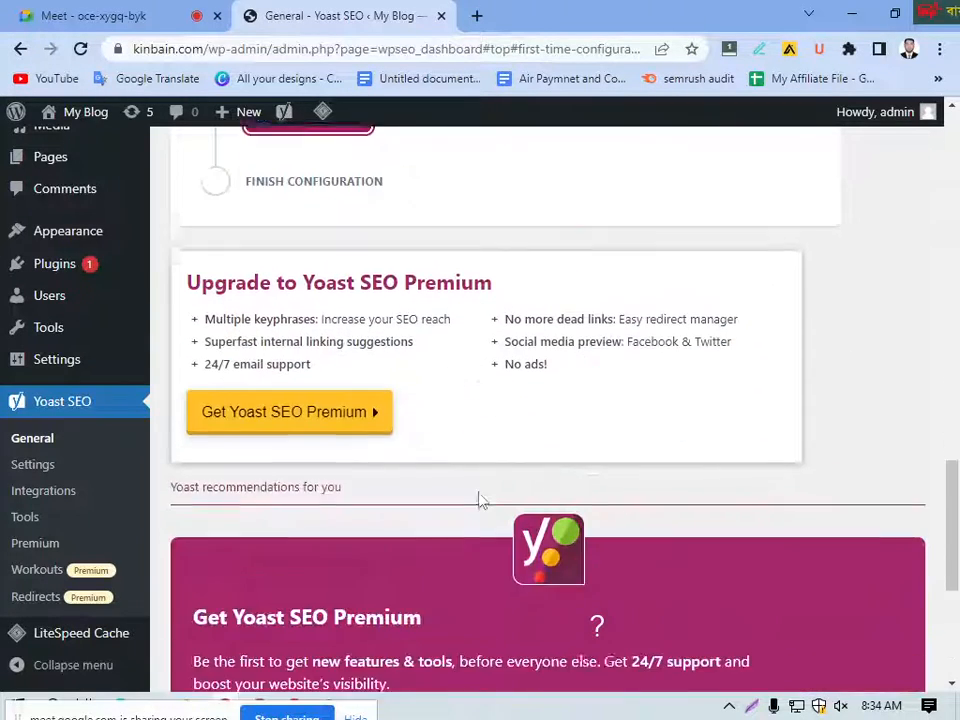
Step: Review the first-time configuration overview, from SEO data optimization through Finish configuration, and the rest of the page
scroll(480, 500, "down", 3)
scroll(454, 491, "up", 5)
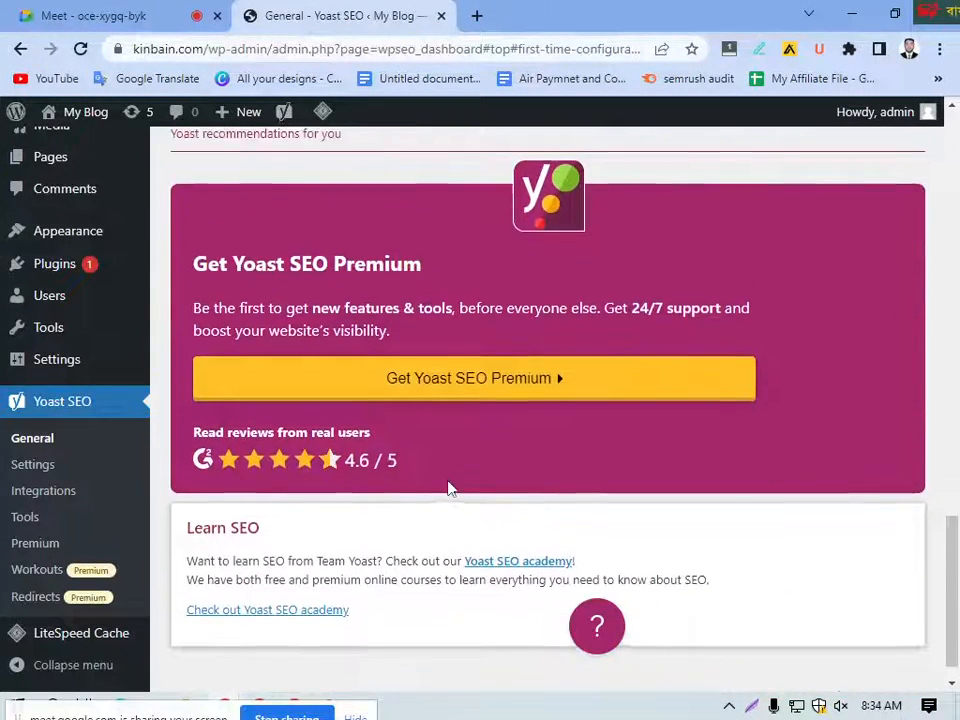
scroll(451, 489, "up", 4)
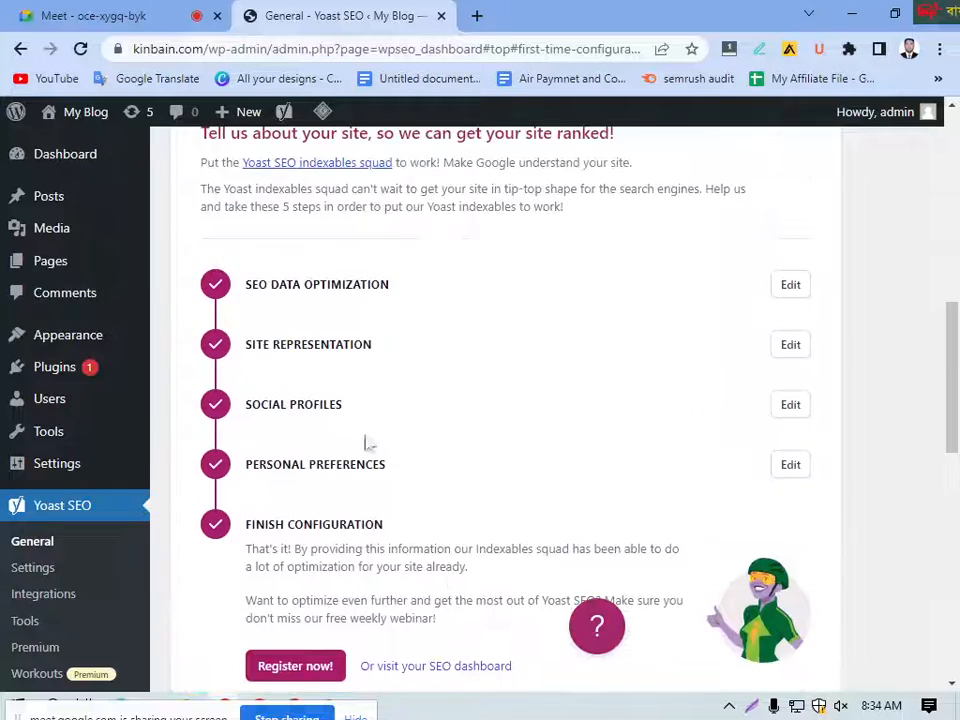
scroll(362, 450, "down", 2)
scroll(358, 455, "down", 7)
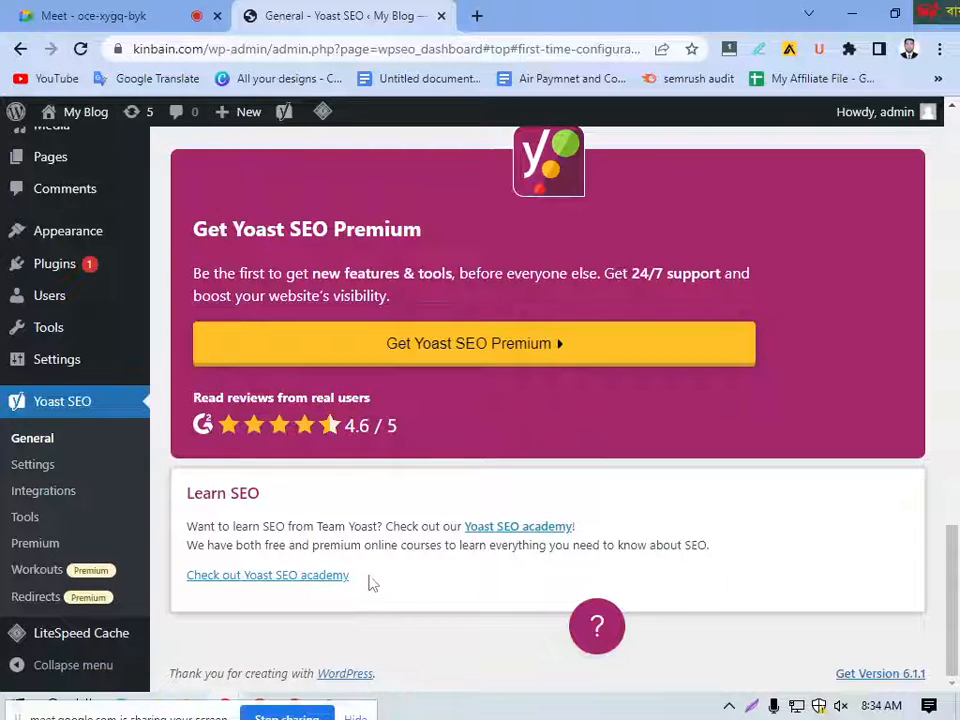
scroll(487, 545, "up", 10)
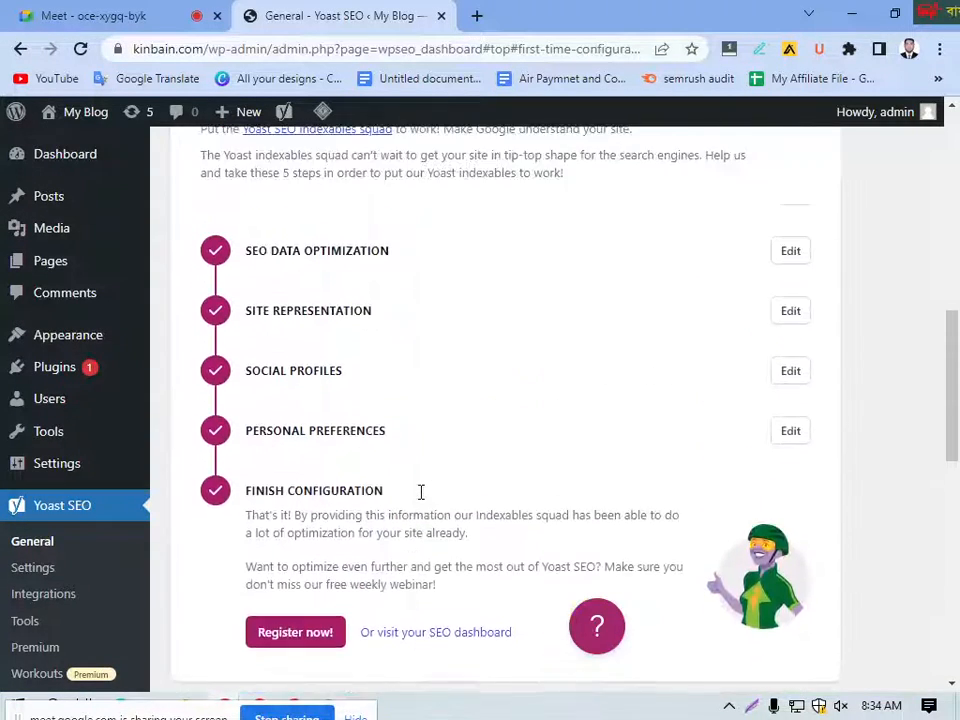
scroll(421, 492, "up", 5)
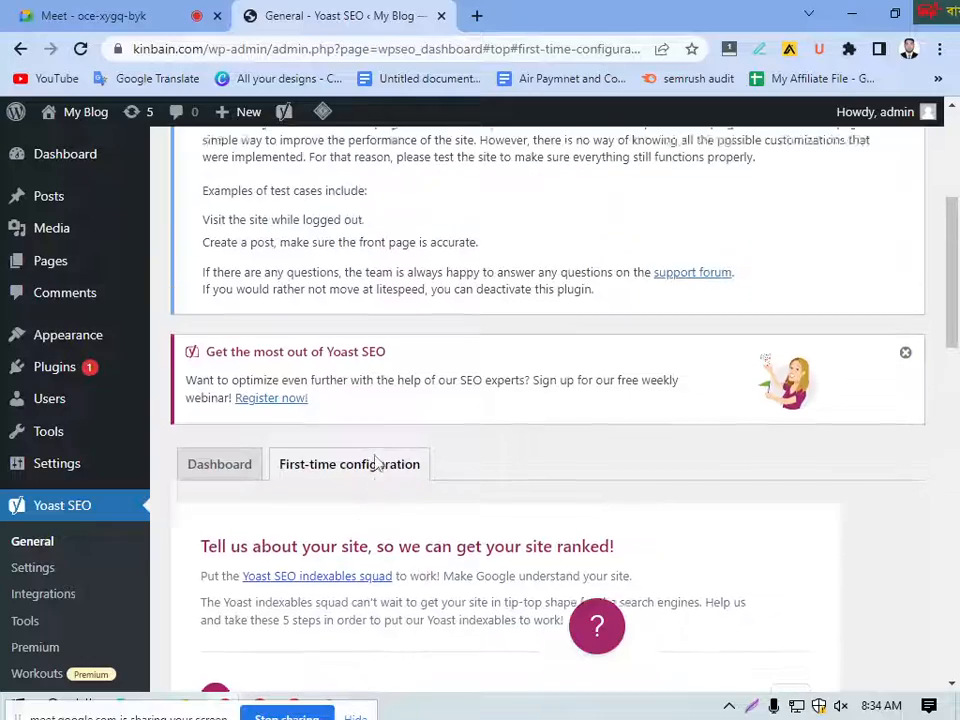
scroll(242, 467, "down", 5)
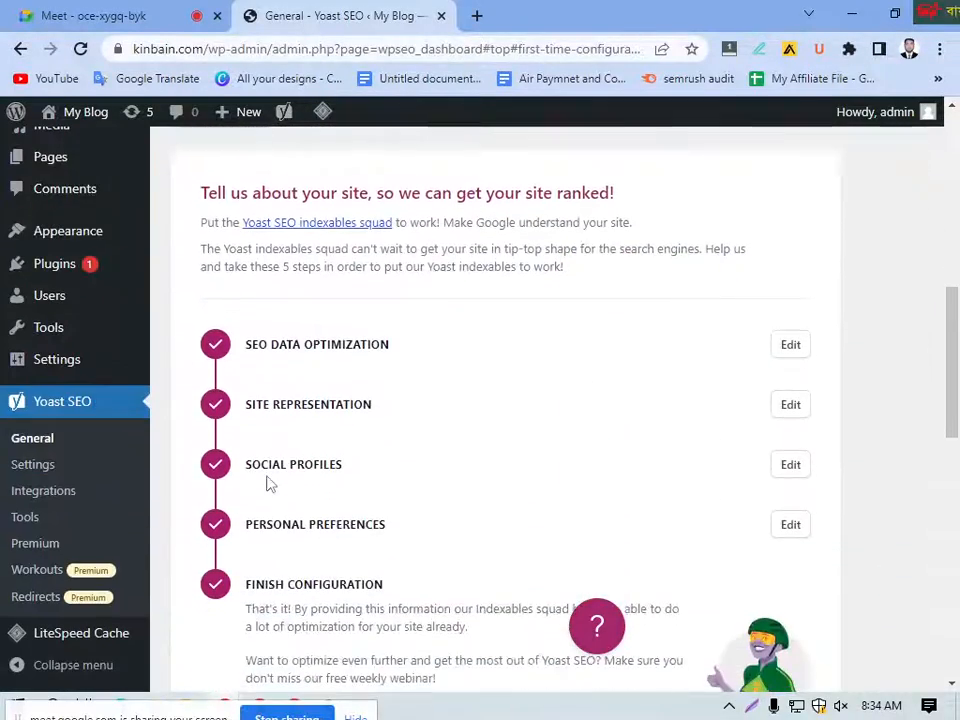
scroll(268, 484, "down", 4)
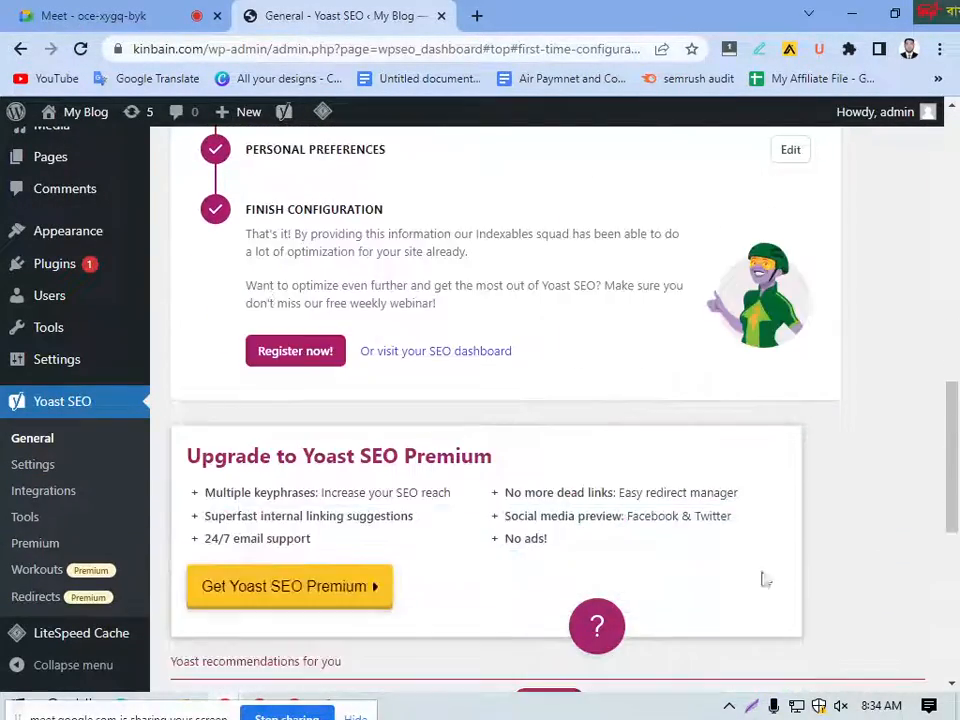
scroll(338, 432, "down", 3)
scroll(354, 437, "up", 10)
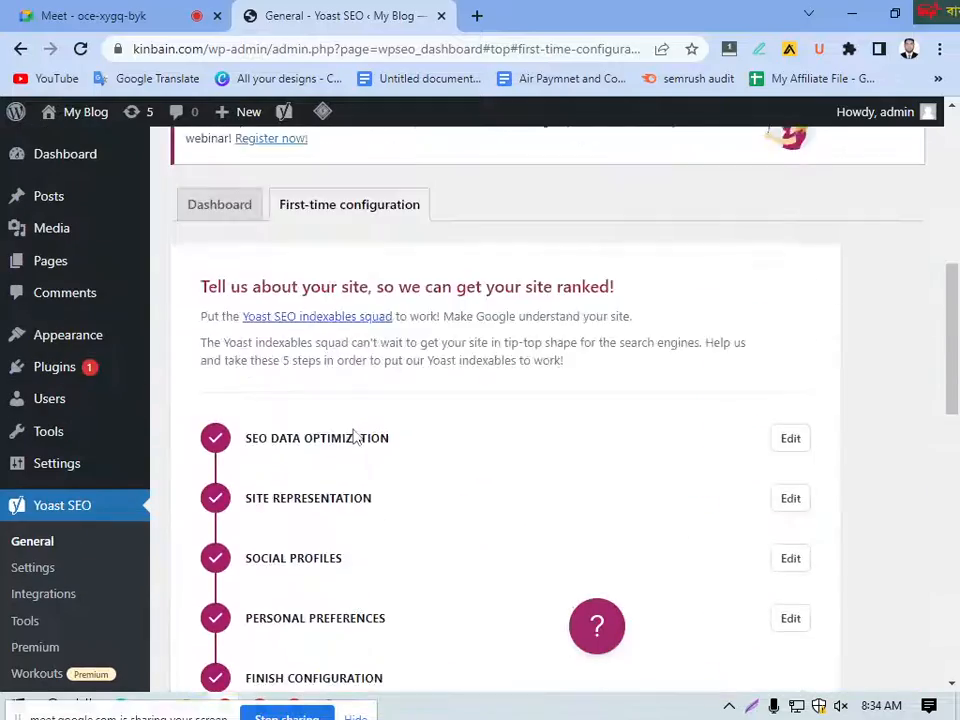
scroll(354, 430, "down", 3)
scroll(354, 429, "up", 3)
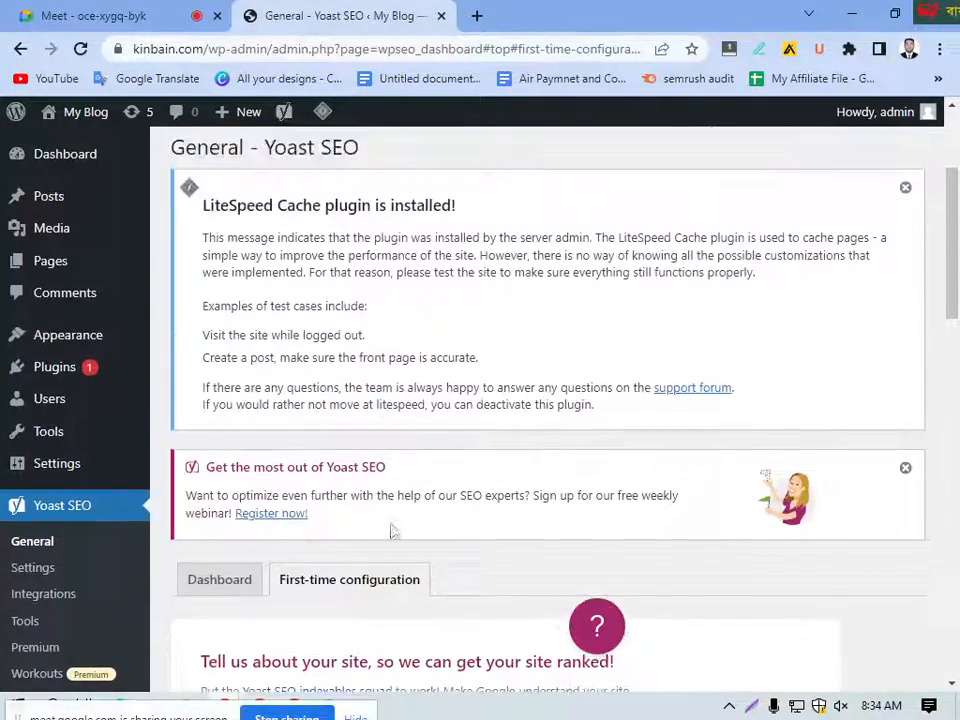
scroll(560, 384, "up", 2)
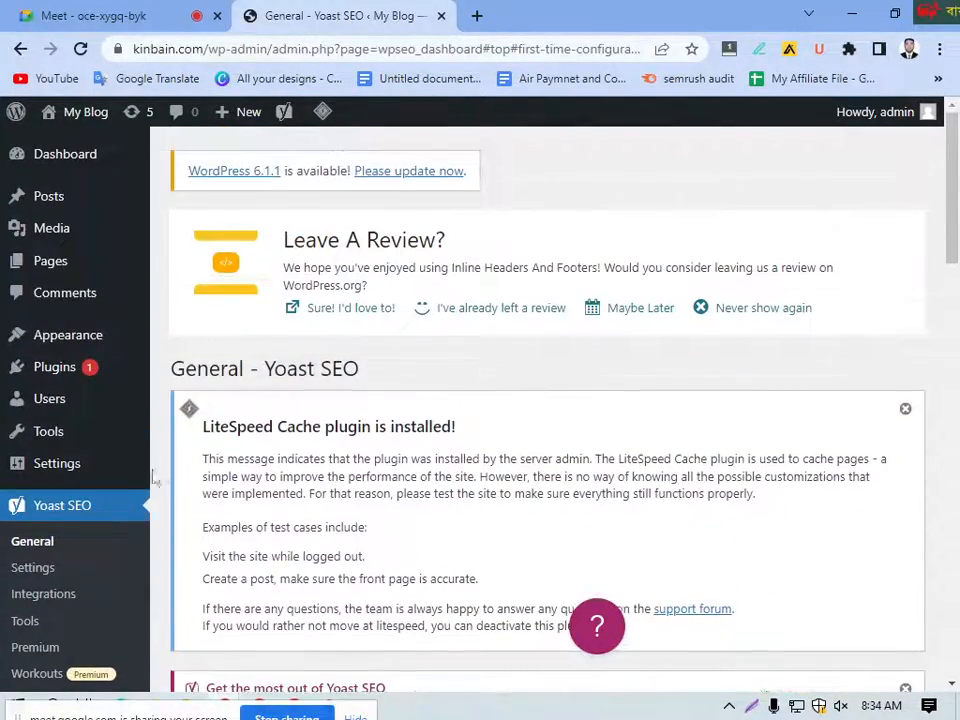
Step: Open the Yoast SEO General page again and look over its Dashboard section
scroll(96, 491, "down", 2)
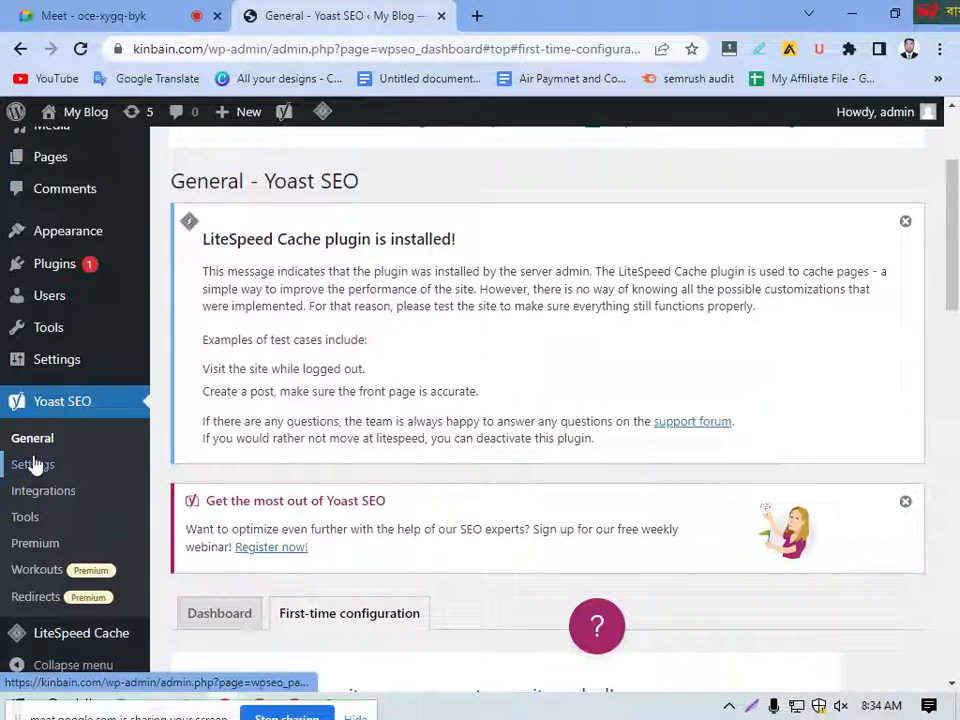
left_click(31, 447)
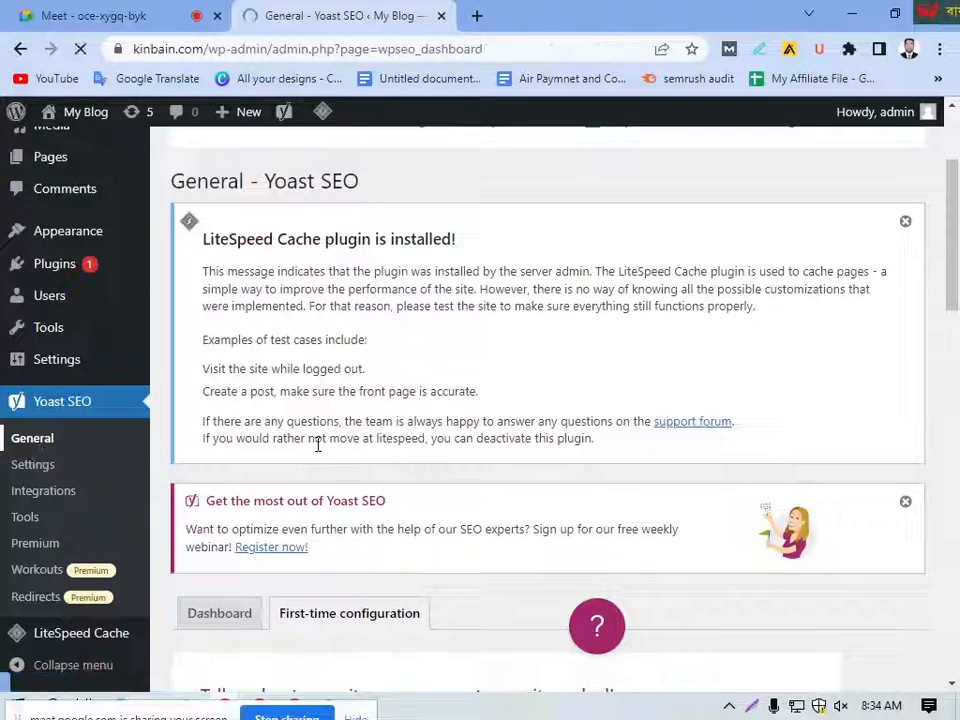
scroll(345, 457, "down", 2)
scroll(345, 457, "down", 2)
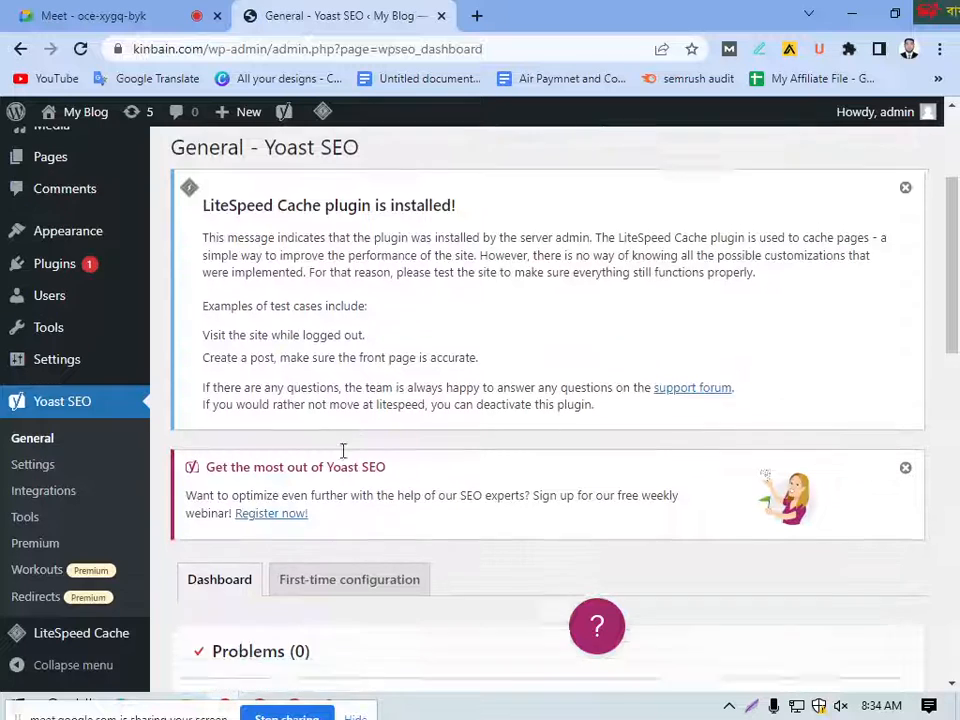
Step: Open the Yoast SEO Settings and look through the Site features, from Writing to the APIs section
left_click(33, 466)
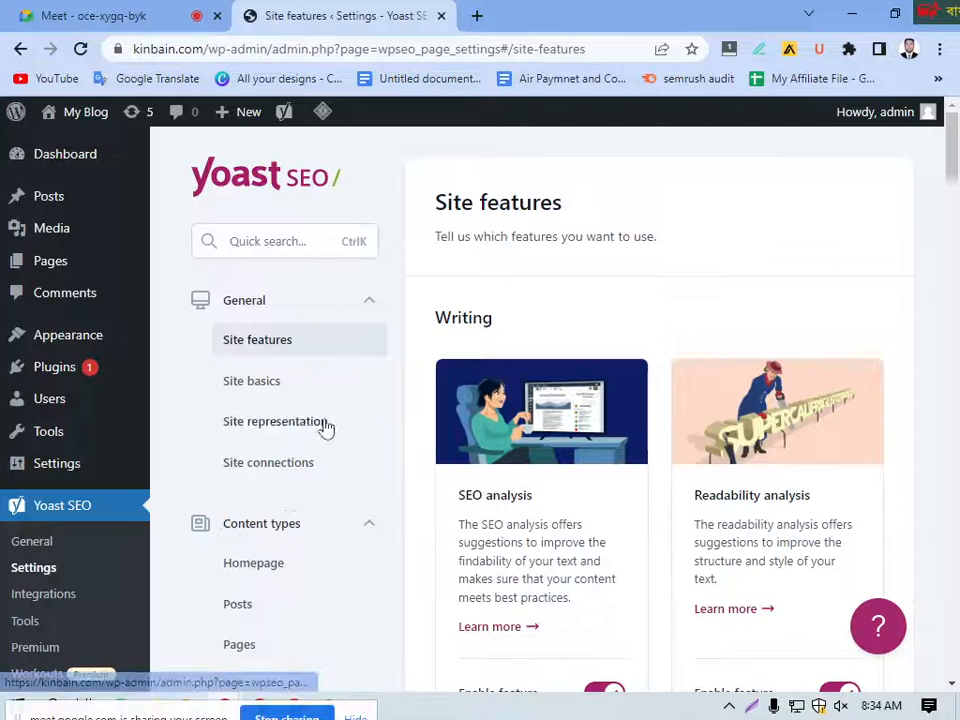
scroll(505, 374, "down", 3)
scroll(505, 390, "down", 8)
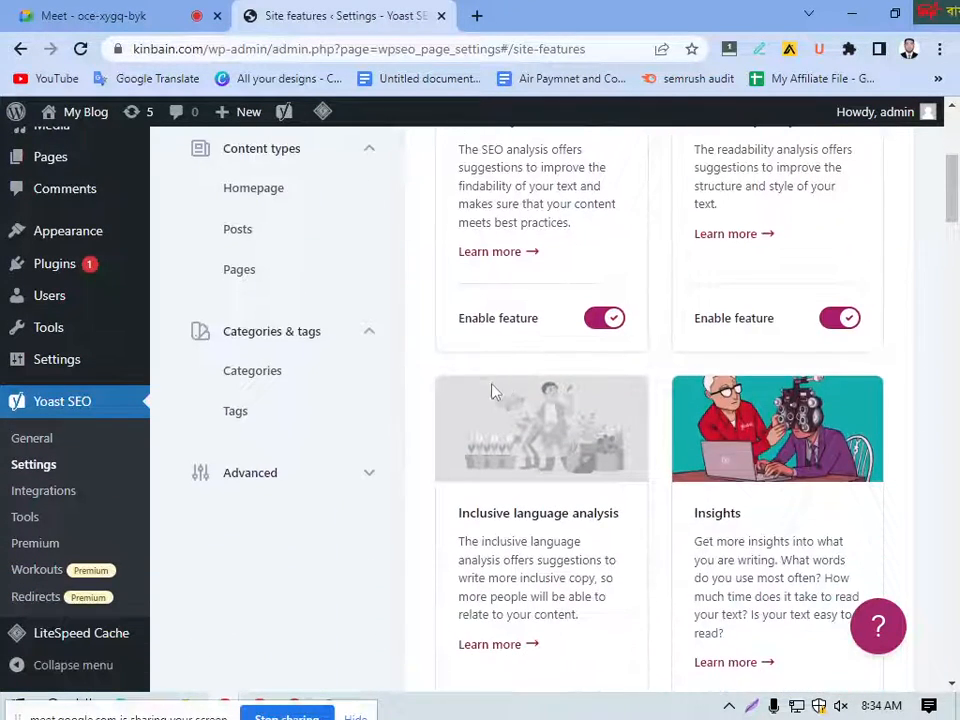
scroll(492, 396, "down", 13)
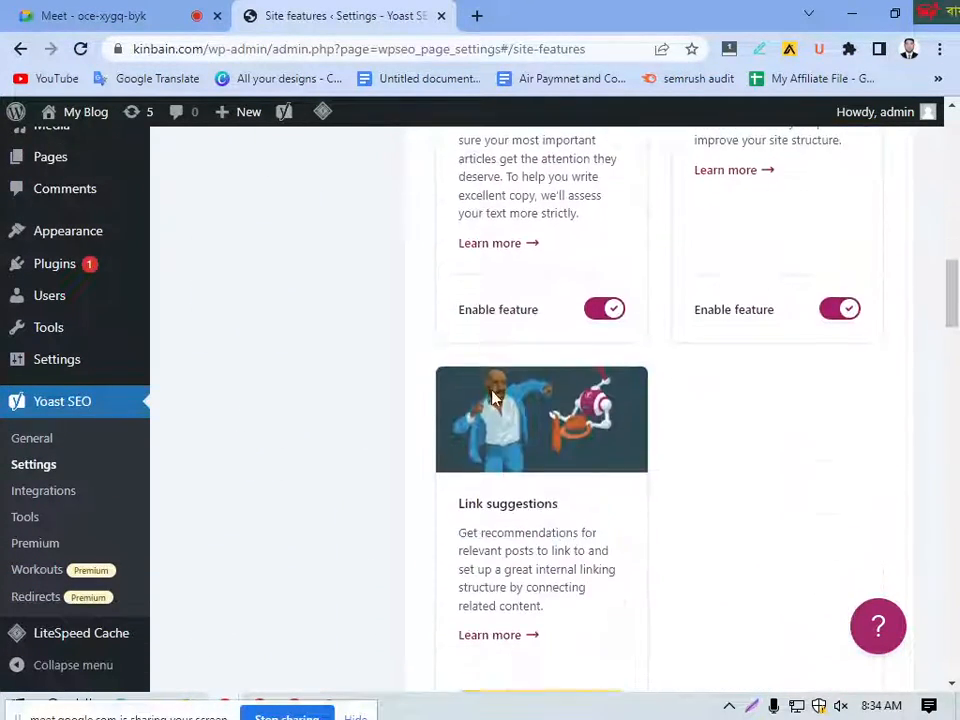
scroll(500, 398, "down", 16)
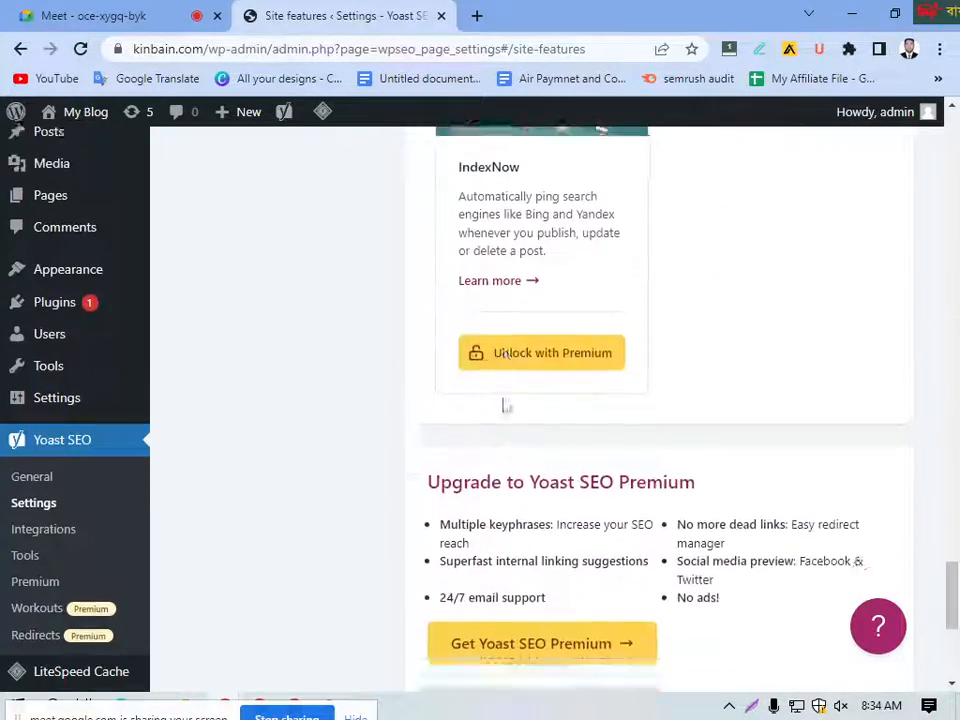
scroll(504, 398, "down", 4)
scroll(510, 410, "up", 20)
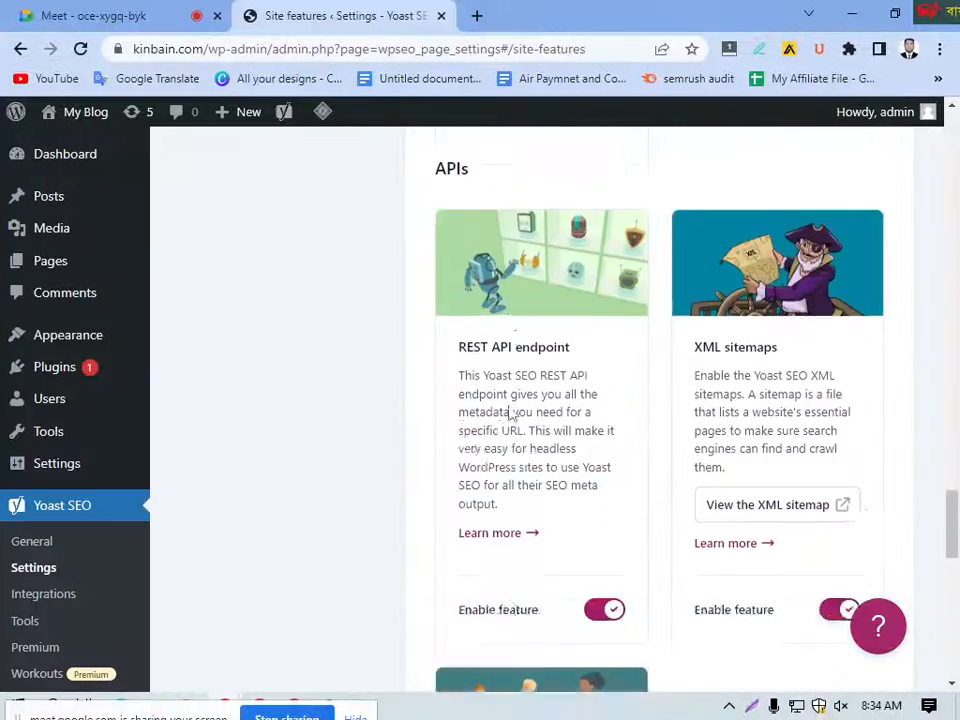
scroll(510, 410, "up", 12)
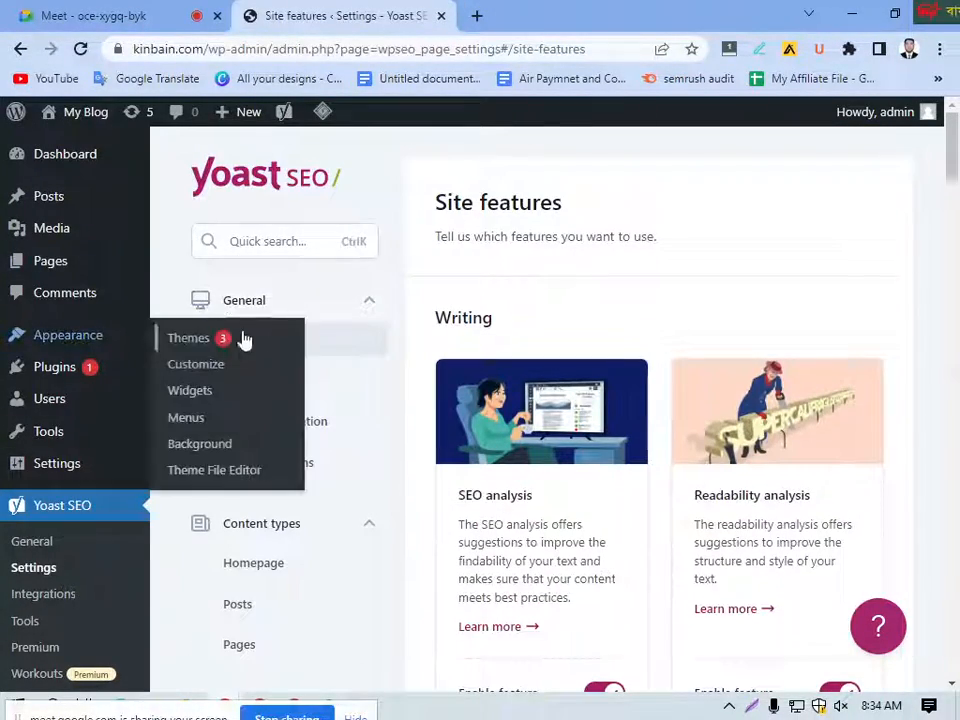
Step: Collapse the General settings group, then collapse and re-expand the Content types group
left_click(365, 306)
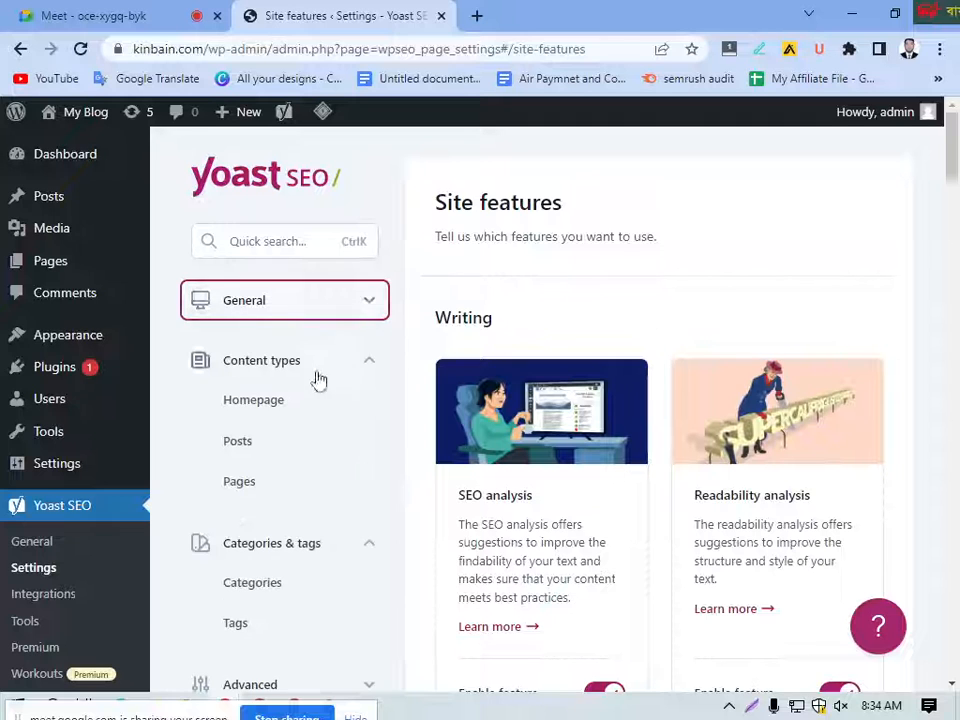
left_click(358, 373)
left_click(369, 373)
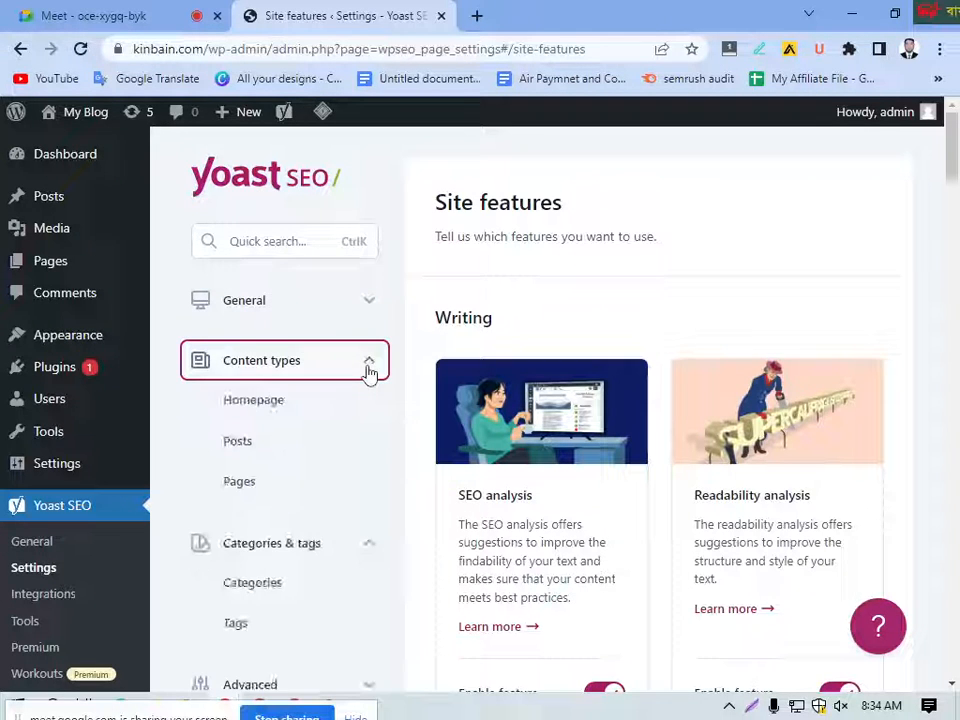
Step: Open the Homepage content type settings and remove the Page variable from the SEO title, keeping Site title, Separator and Tagline
right_click(258, 404)
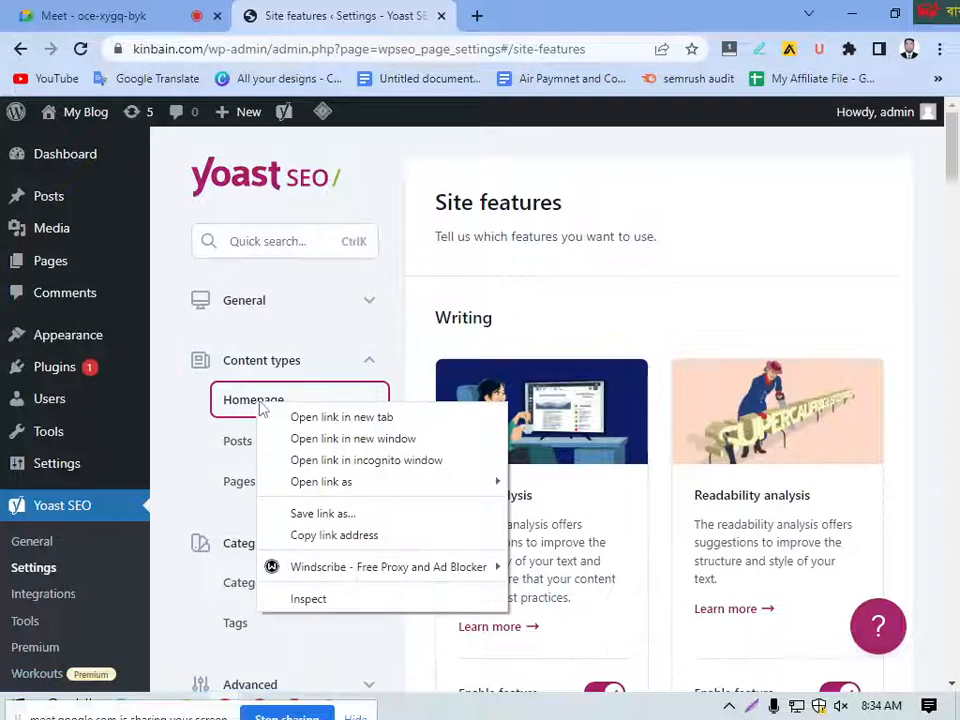
left_click(256, 404)
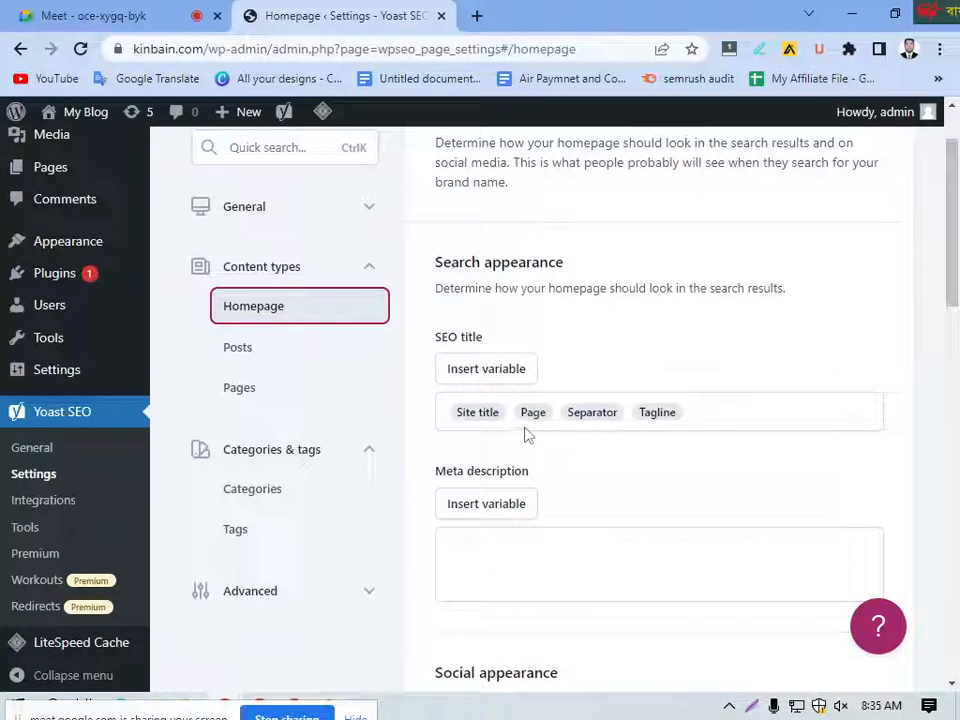
left_click(488, 370)
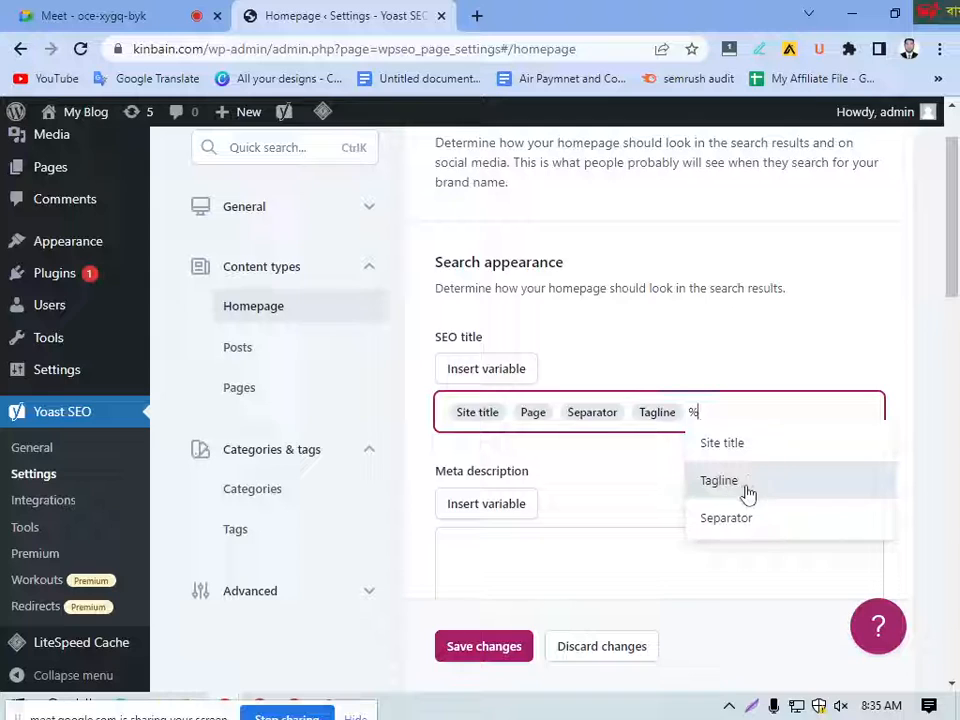
left_click(726, 522)
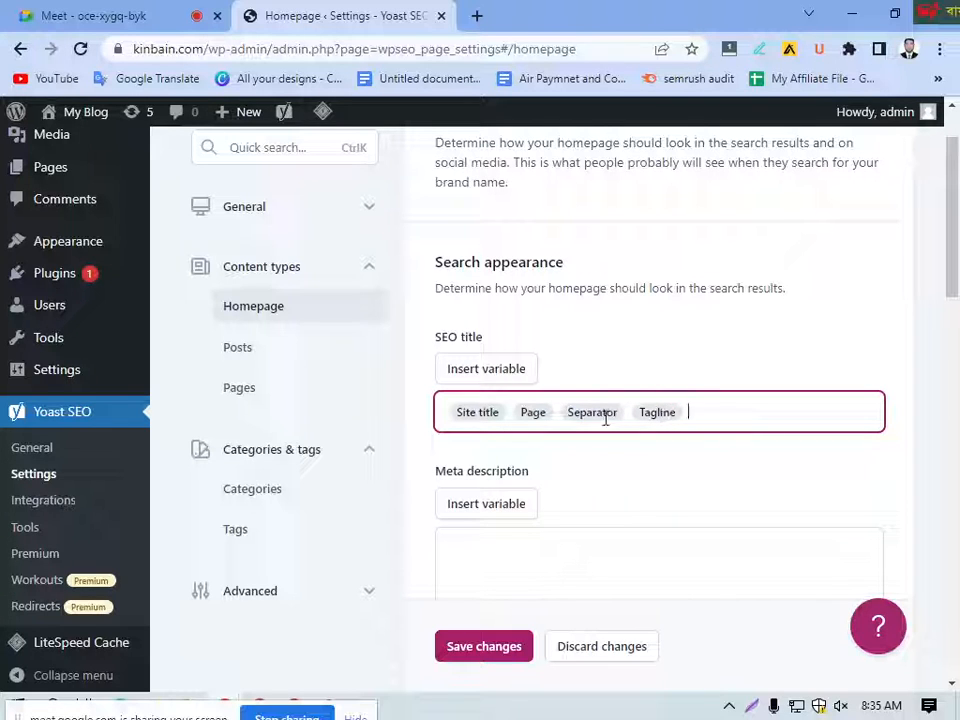
key("BackSpace")
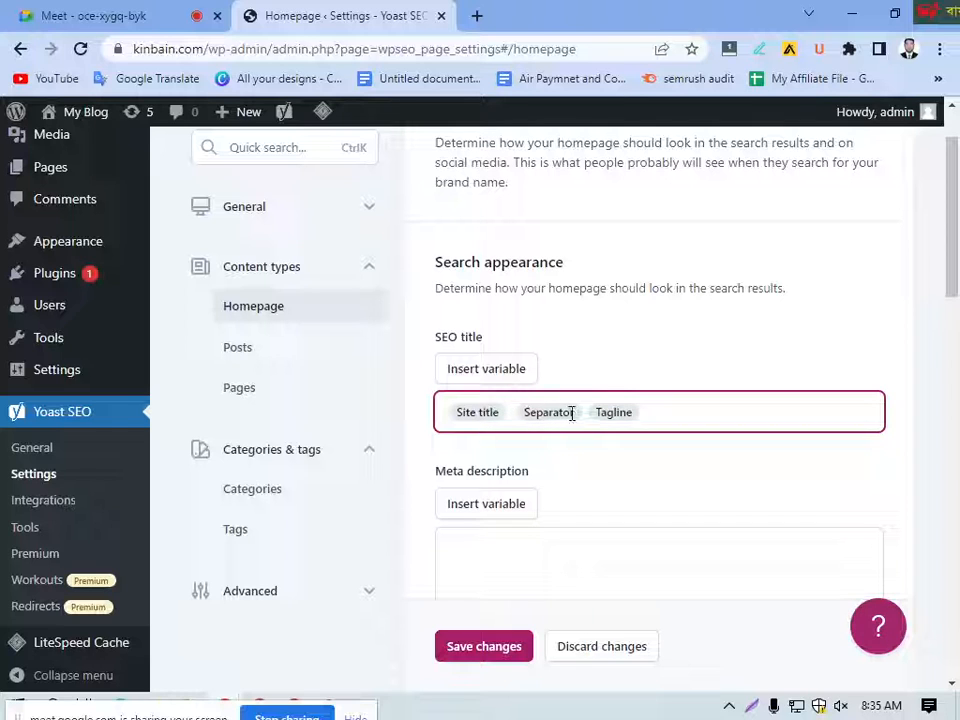
Step: Insert the Separator variable into the homepage's meta description
scroll(506, 455, "down", 2)
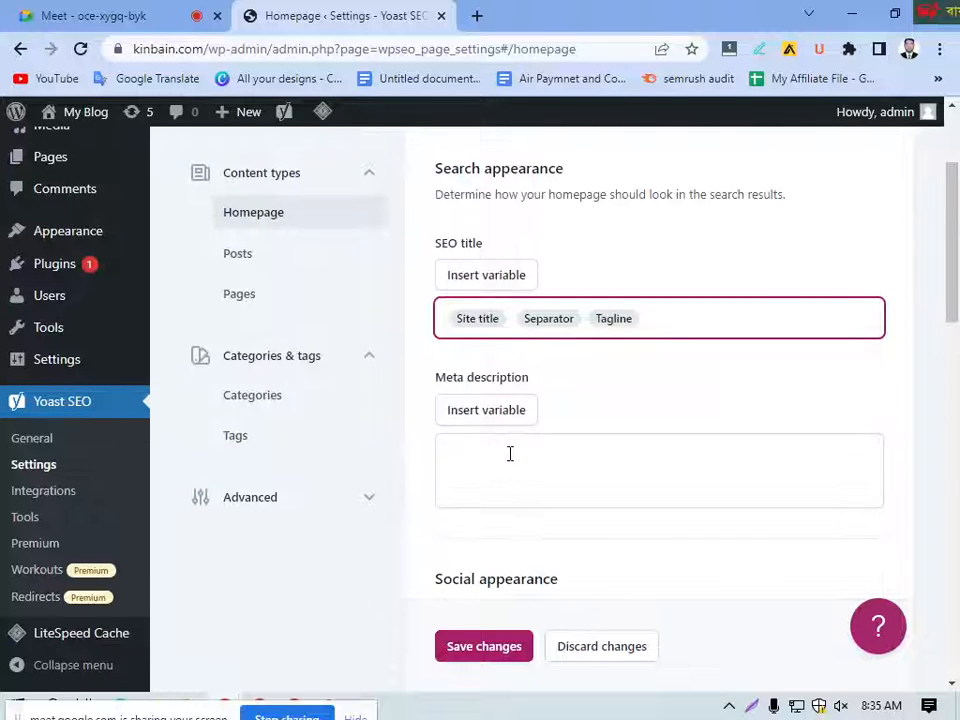
left_click(493, 420)
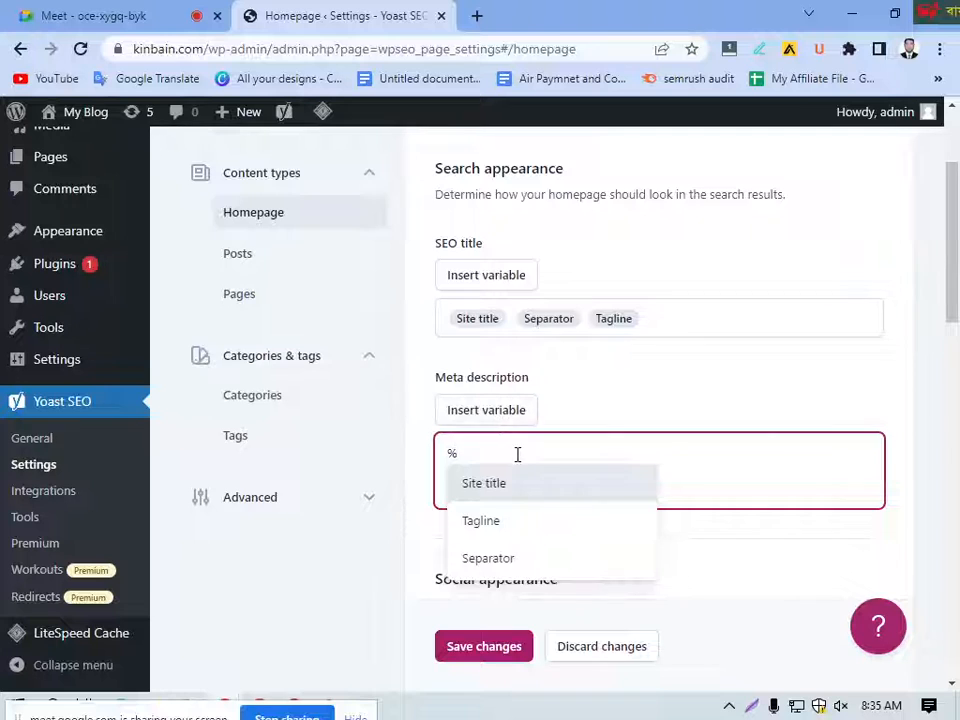
scroll(517, 454, "down", 2)
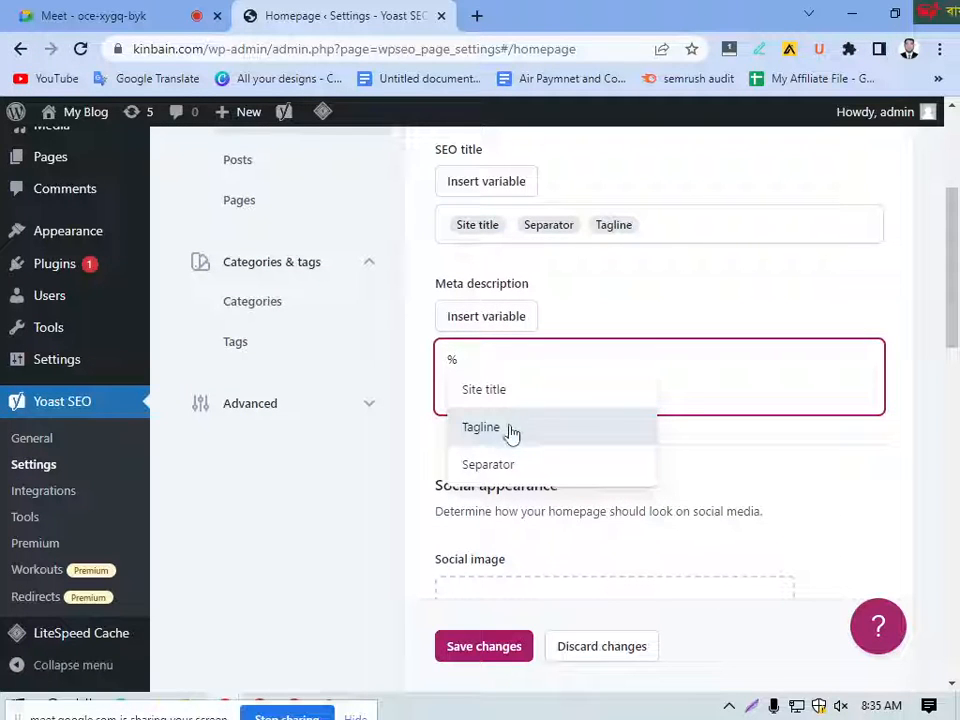
left_click(489, 465)
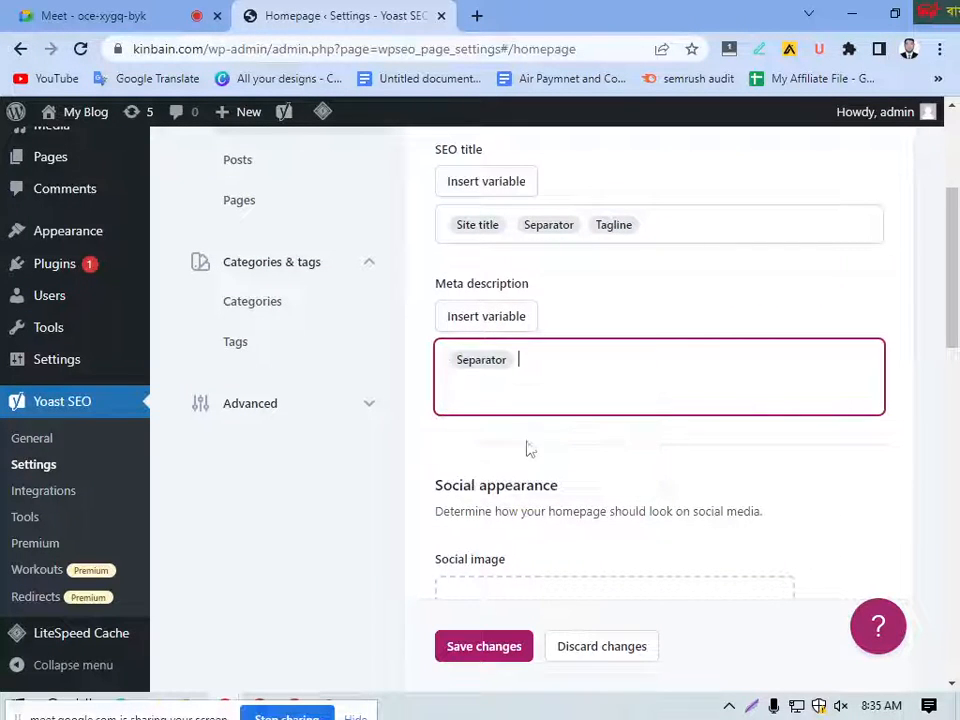
Step: Look over the homepage's Social appearance options and save the homepage changes
scroll(542, 430, "down", 4)
scroll(543, 432, "down", 2)
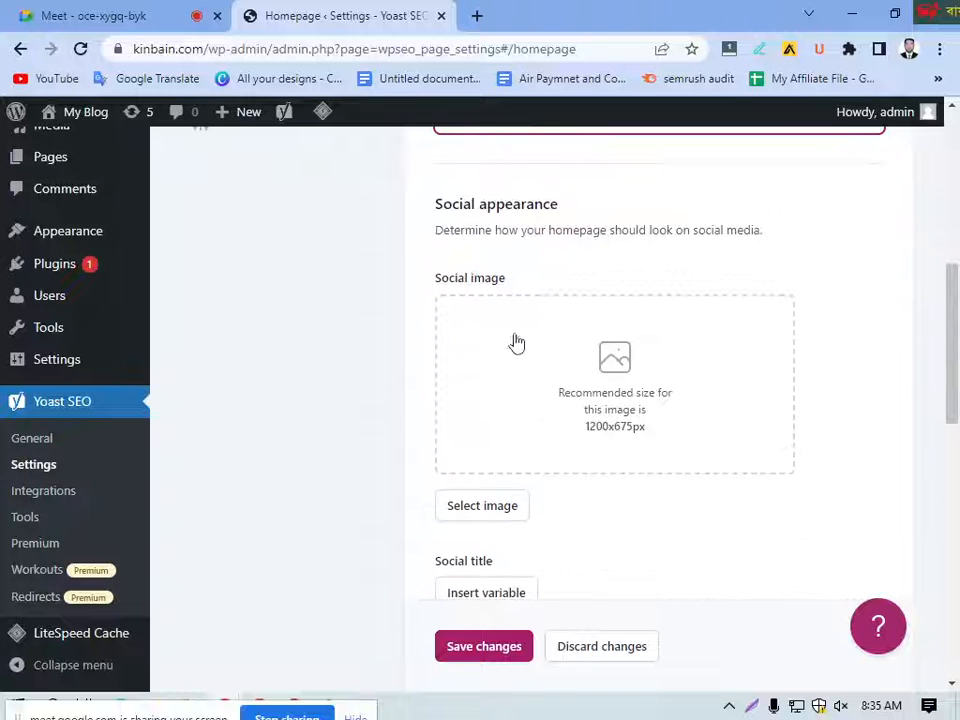
scroll(588, 407, "down", 4)
scroll(588, 406, "down", 2)
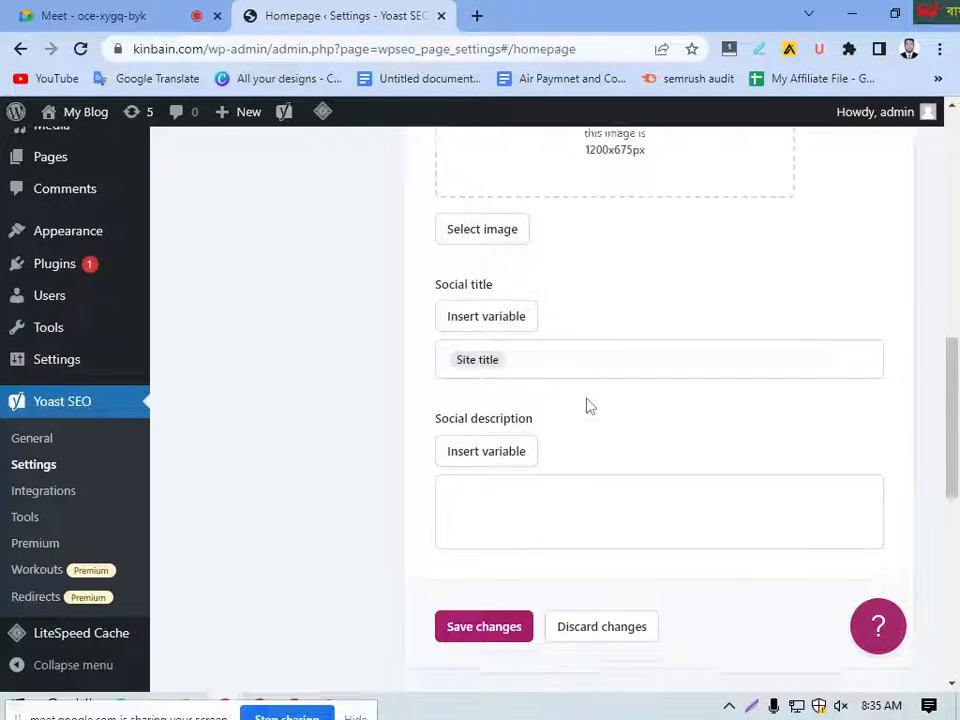
scroll(553, 348, "up", 7)
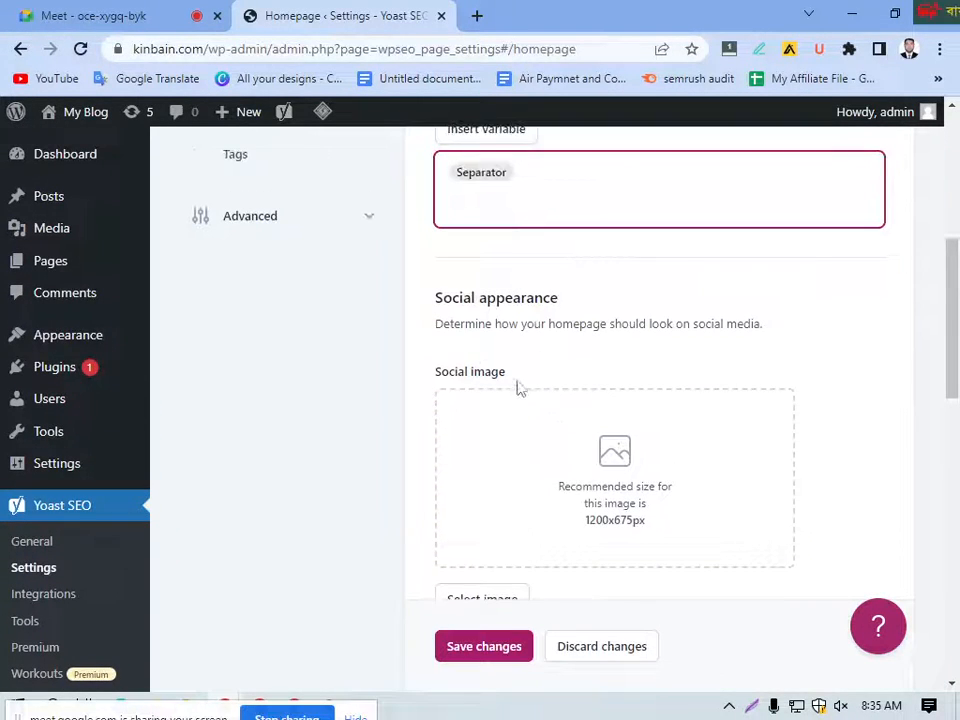
scroll(585, 450, "down", 6)
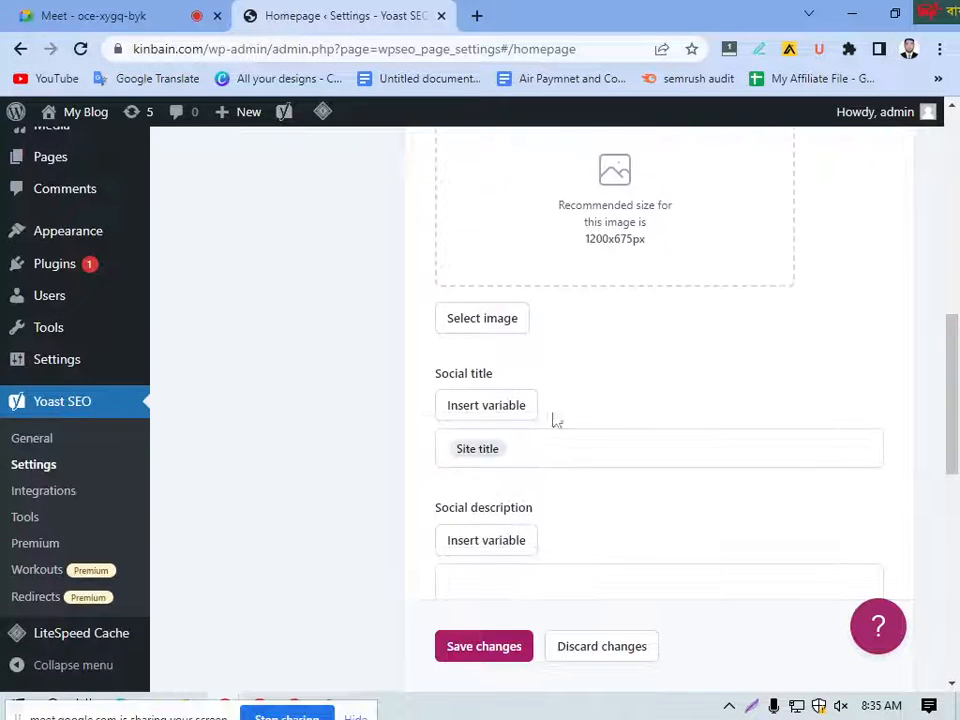
scroll(505, 421, "down", 12)
scroll(560, 440, "up", 6)
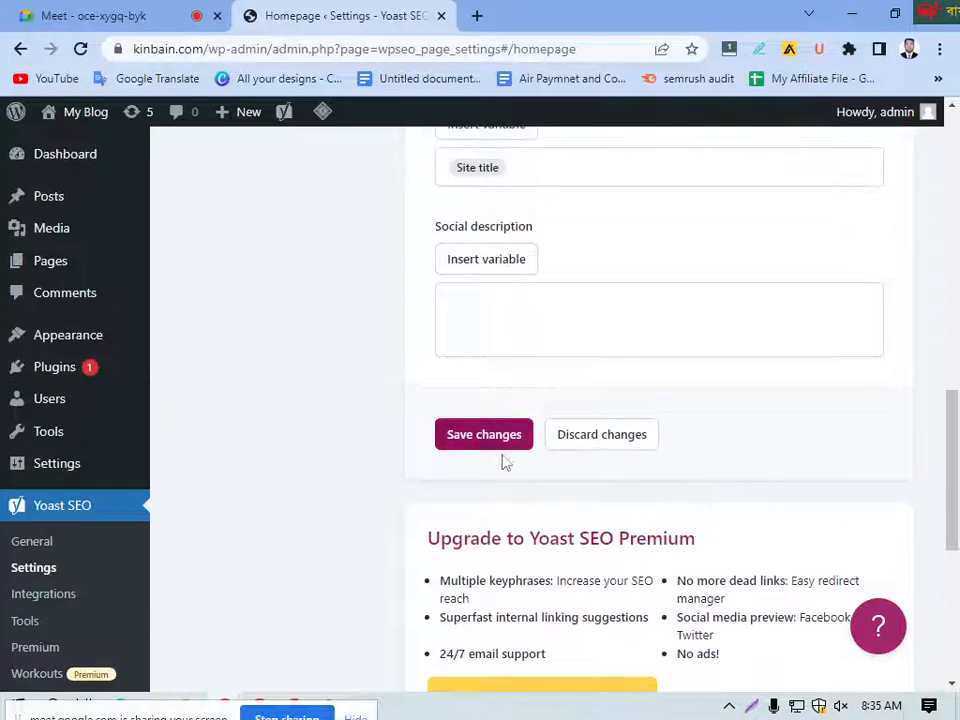
left_click(474, 440)
scroll(422, 362, "up", 12)
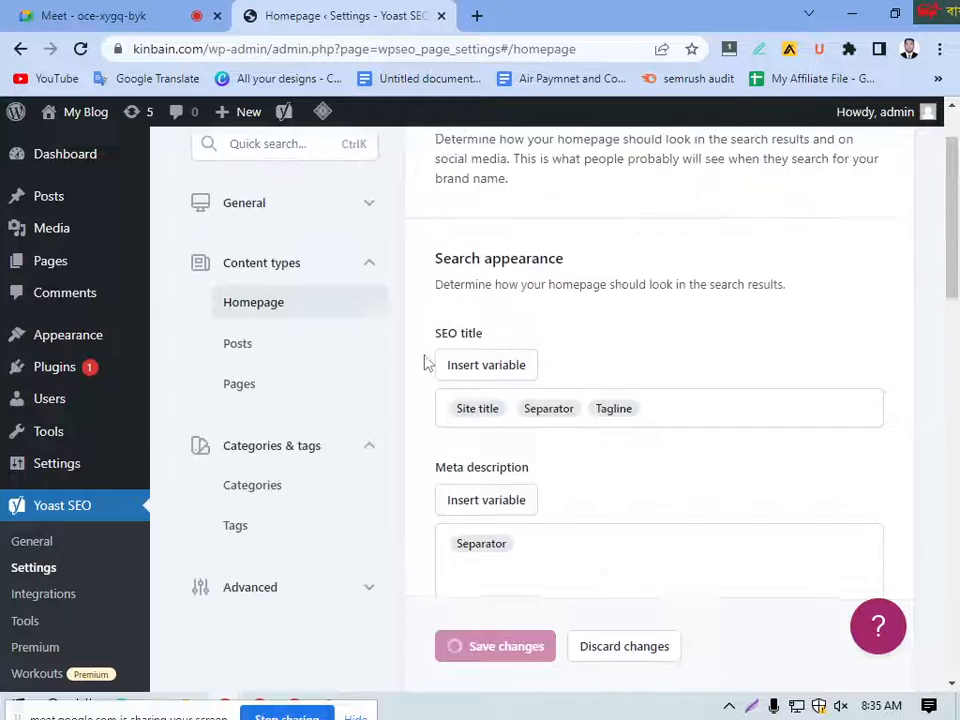
Step: In the Posts content type, remove the Title, Page and Site title variables from the SEO title, leaving only Separator, and save the changes
scroll(428, 362, "up", 2)
left_click(237, 452)
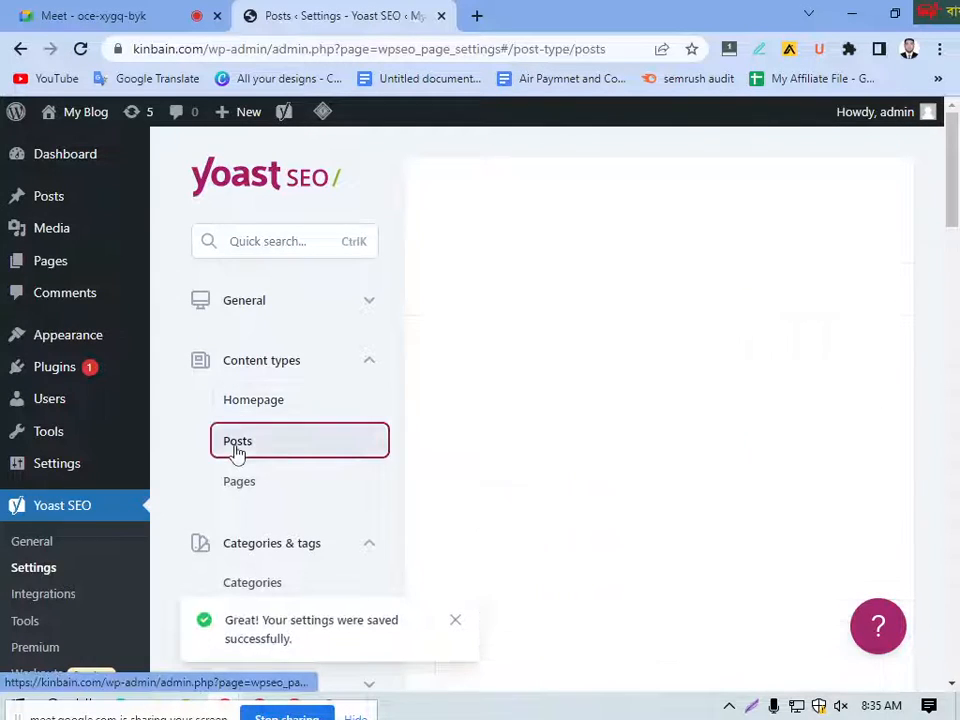
scroll(598, 435, "down", 6)
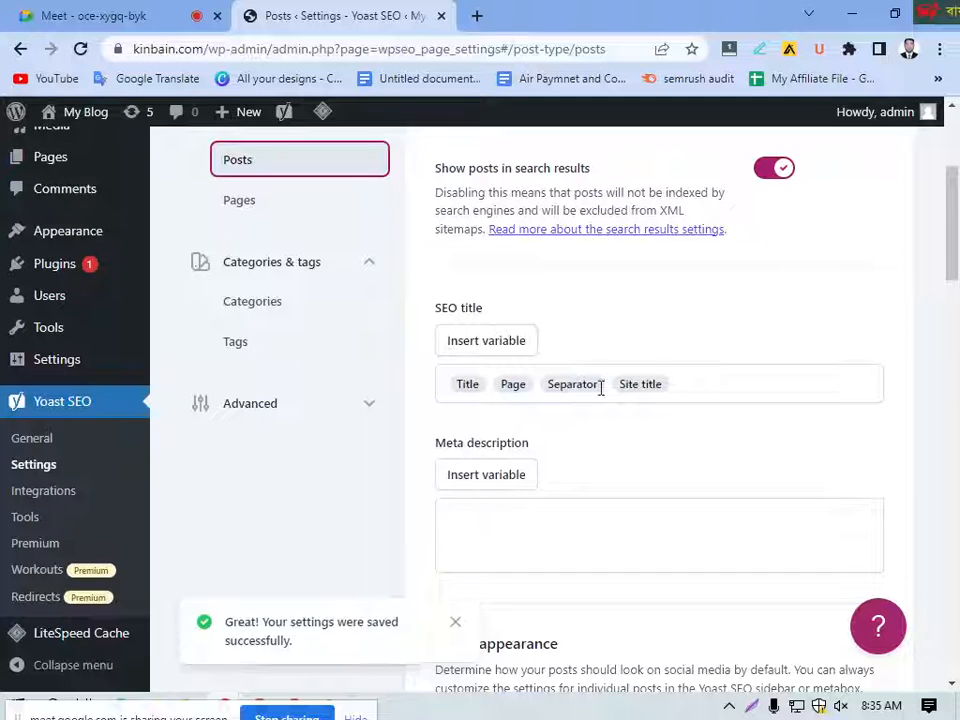
double_click(514, 384)
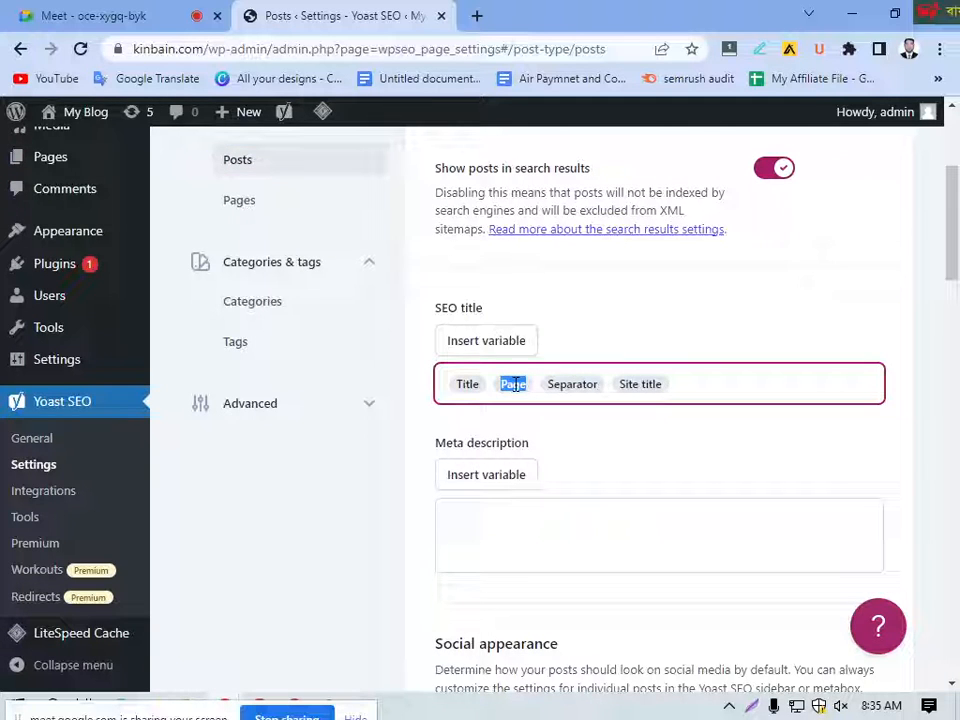
key("BackSpace")
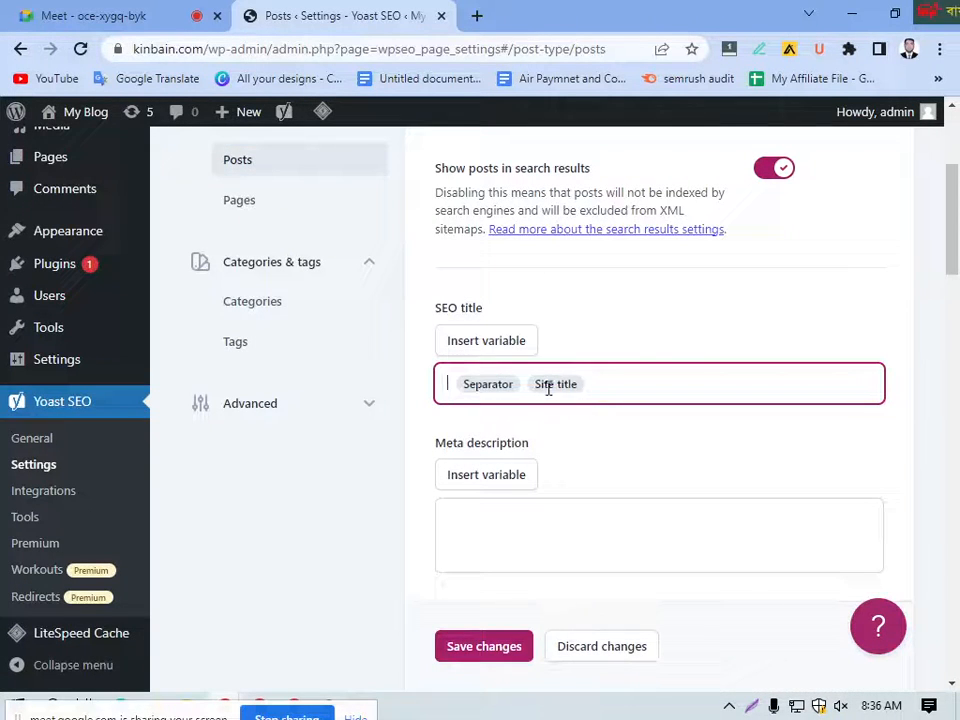
double_click(548, 386)
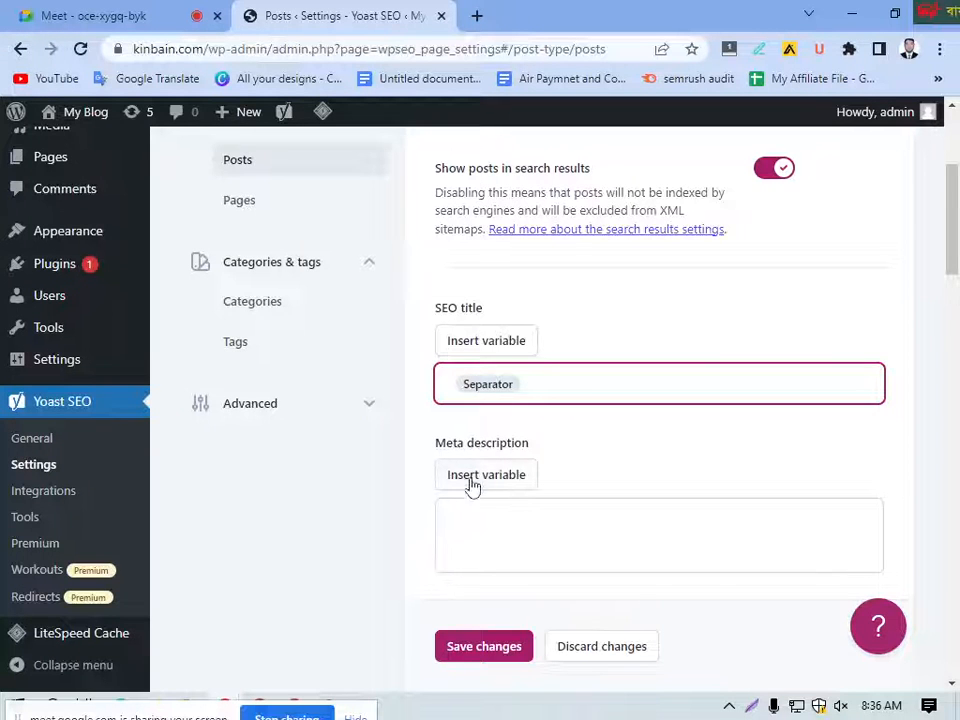
scroll(472, 486, "down", 8)
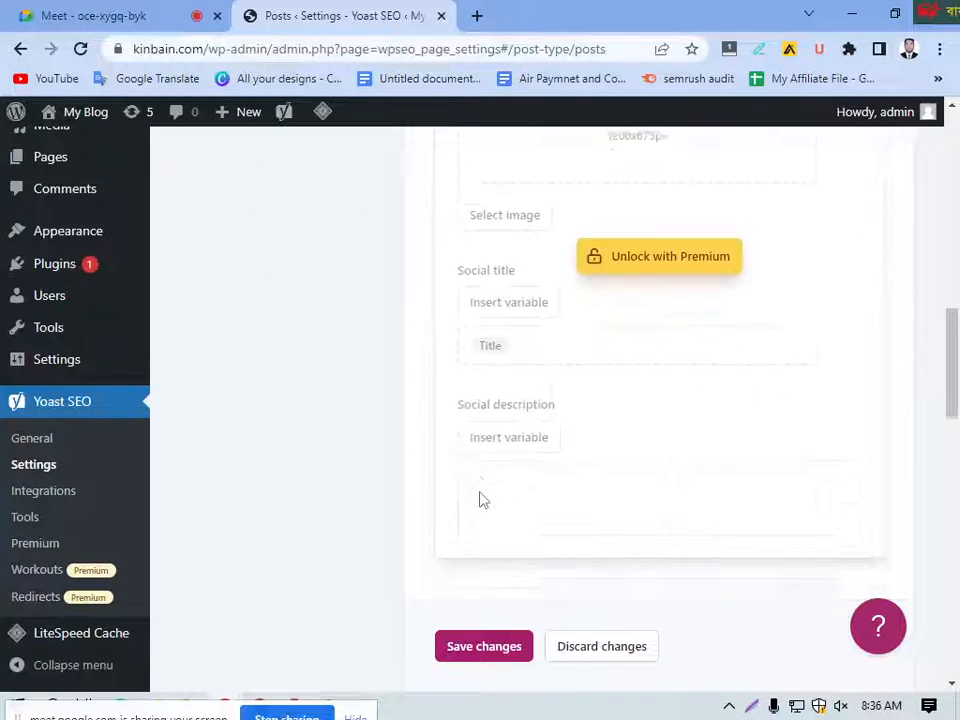
scroll(479, 498, "down", 10)
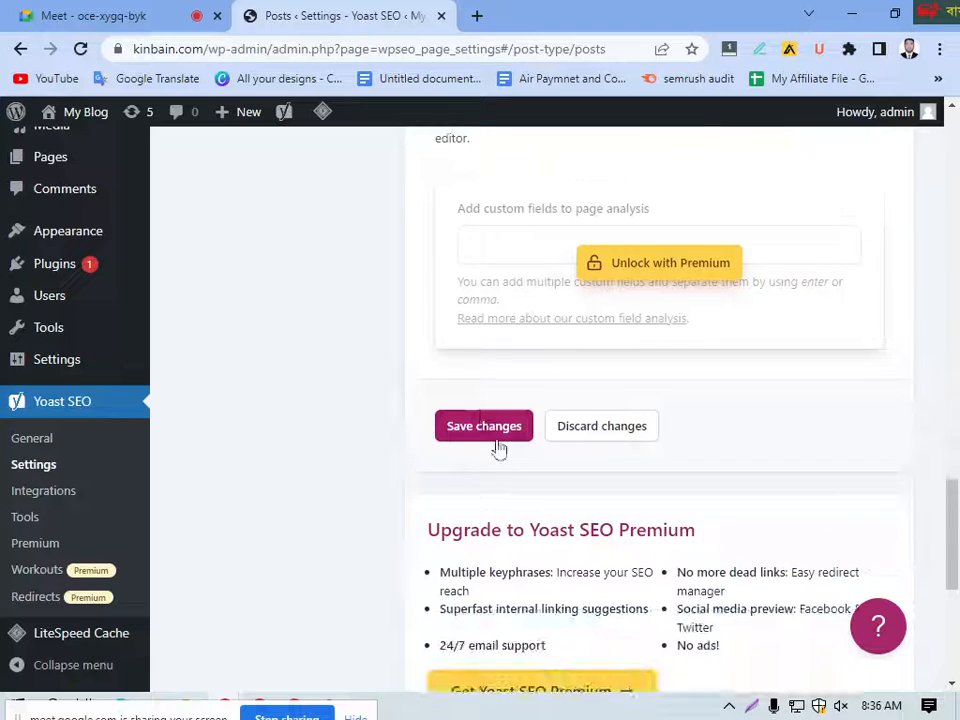
left_click(497, 442)
scroll(497, 430, "up", 10)
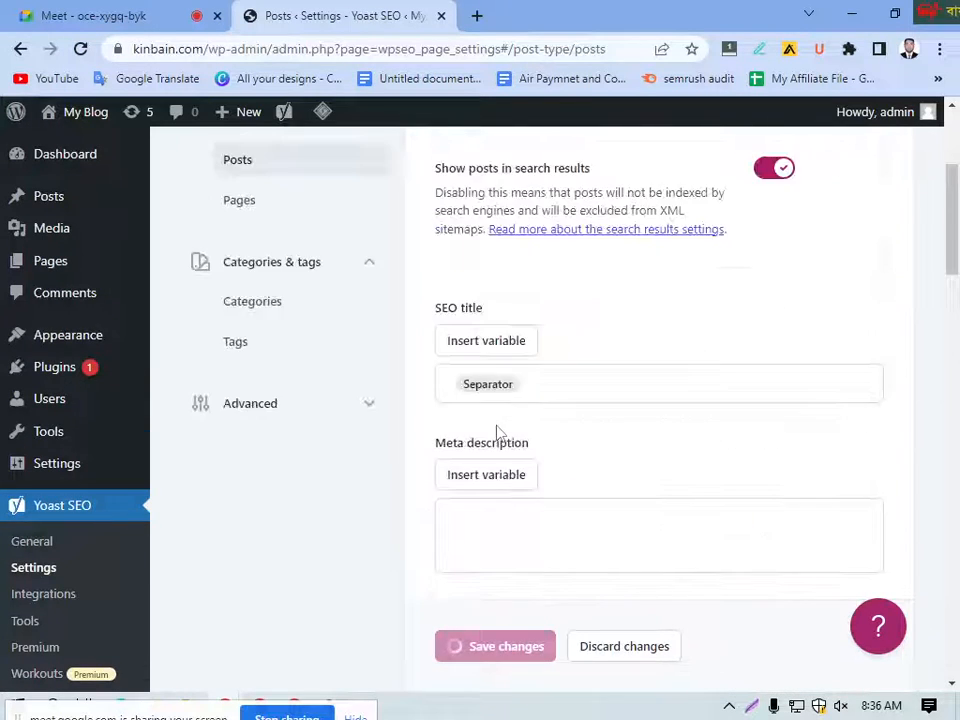
Step: Open the Pages content type settings and clear all variables from the SEO title
scroll(497, 432, "up", 3)
left_click(246, 492)
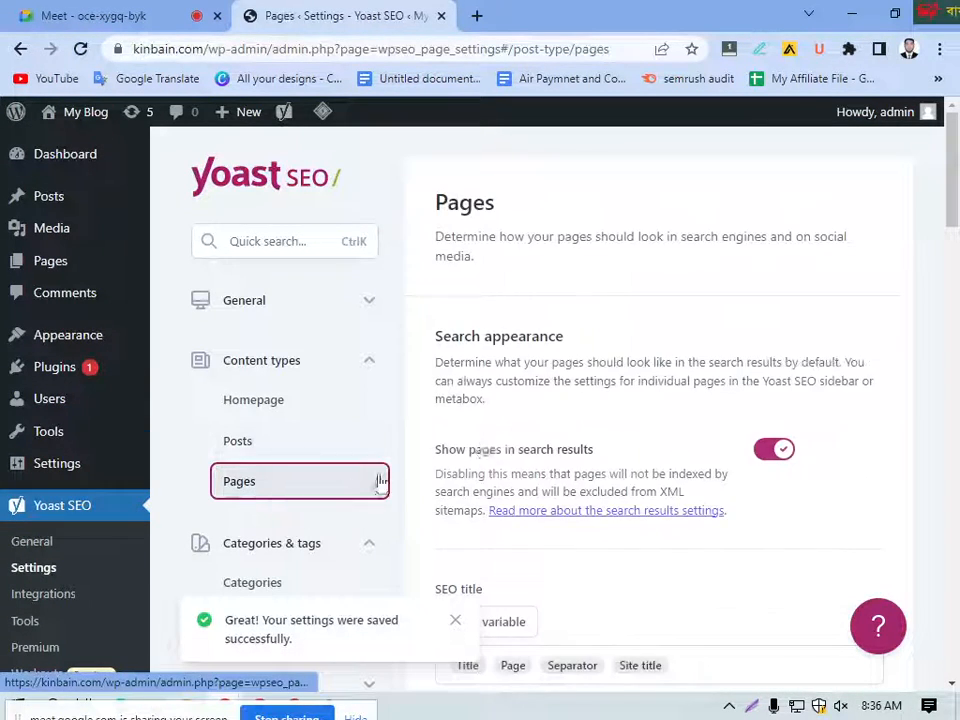
scroll(521, 446, "down", 3)
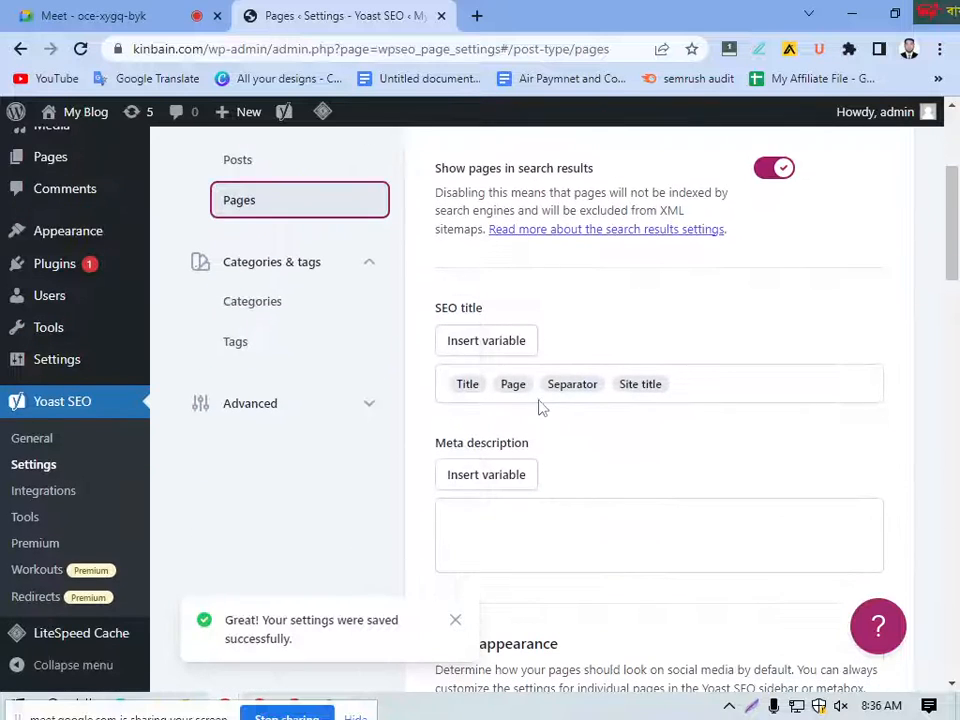
left_click(521, 385)
key("BackSpace")
double_click(467, 384)
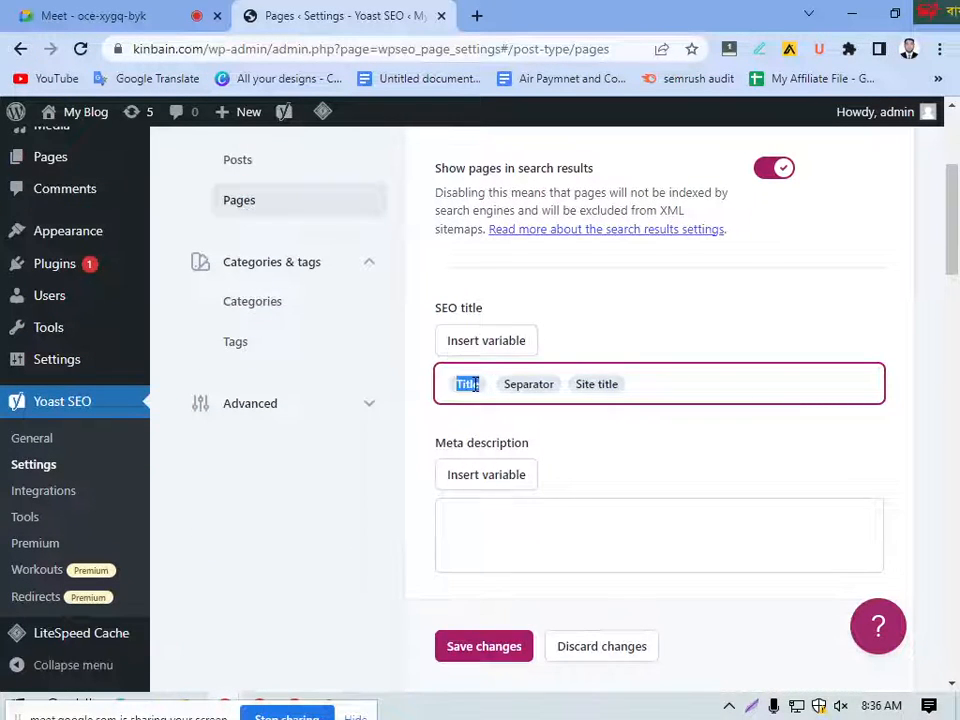
key("BackSpace")
double_click(570, 384)
key("BackSpace")
key("BackSpace")
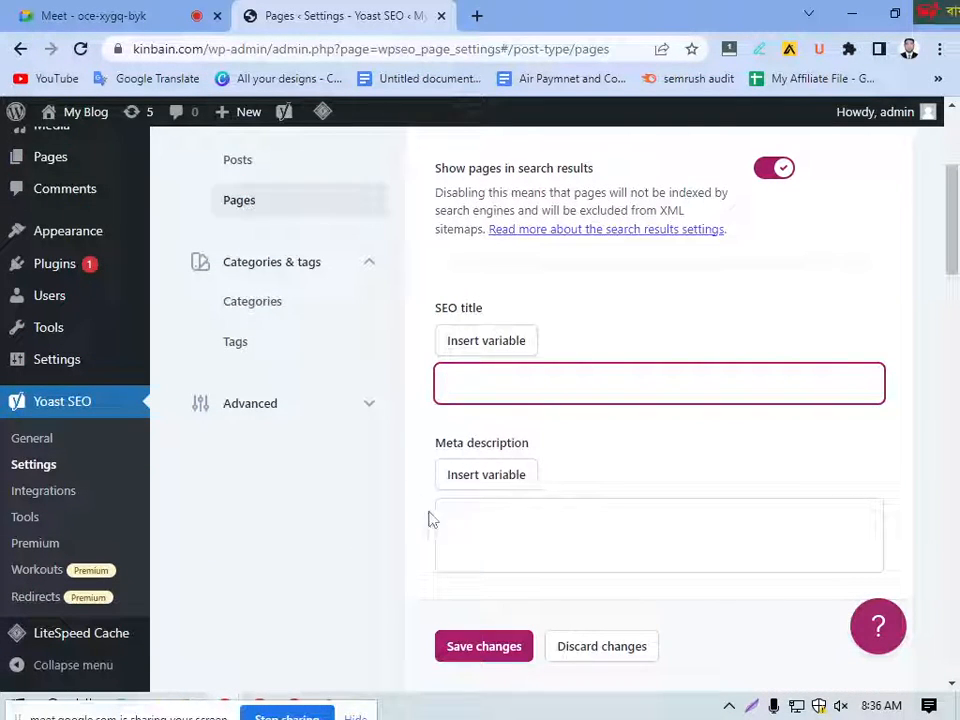
Step: Look over the Pages social appearance options, and collapse and re-expand the Categories & tags group
scroll(572, 467, "down", 6)
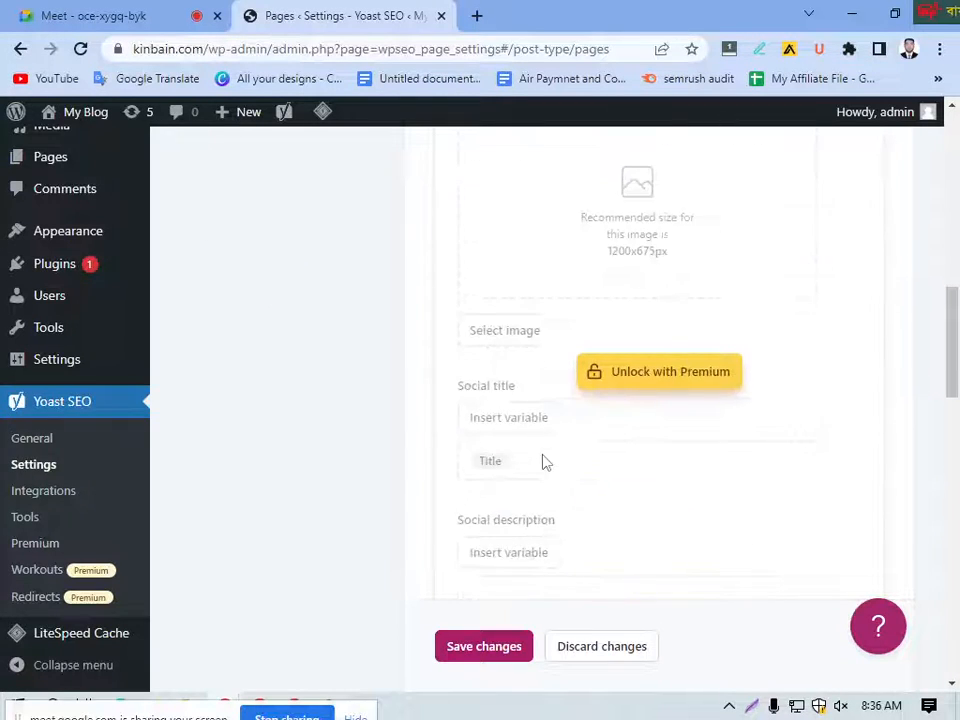
scroll(542, 461, "up", 10)
scroll(290, 490, "down", 2)
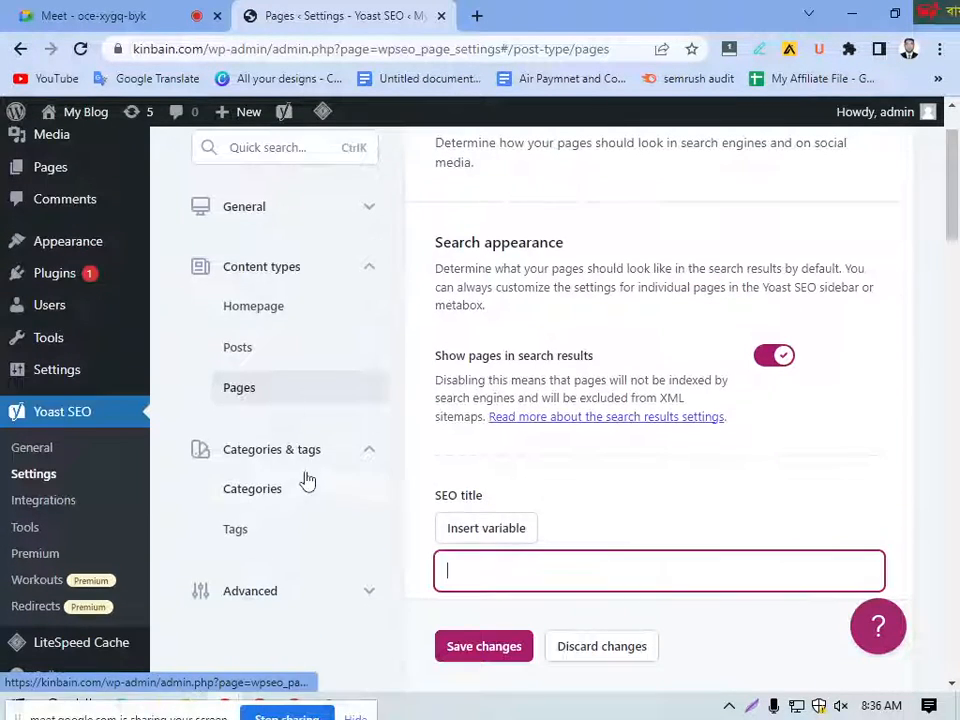
left_click(347, 452)
scroll(350, 450, "down", 2)
left_click(361, 266)
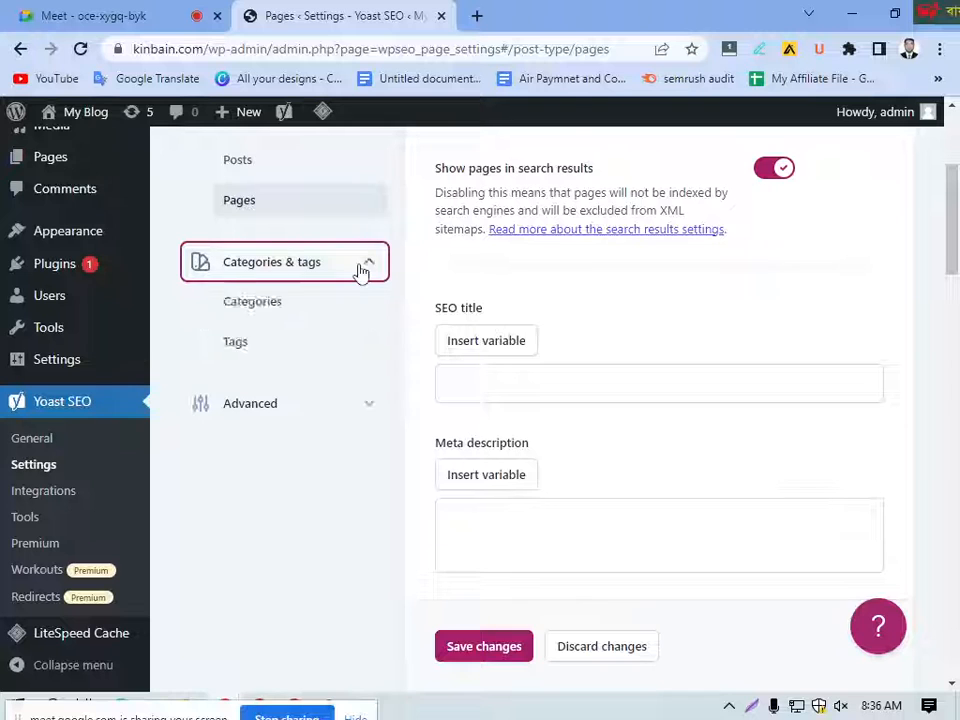
Step: Expand the Advanced settings group and look over the Breadcrumbs settings
left_click(362, 410)
scroll(320, 485, "down", 1)
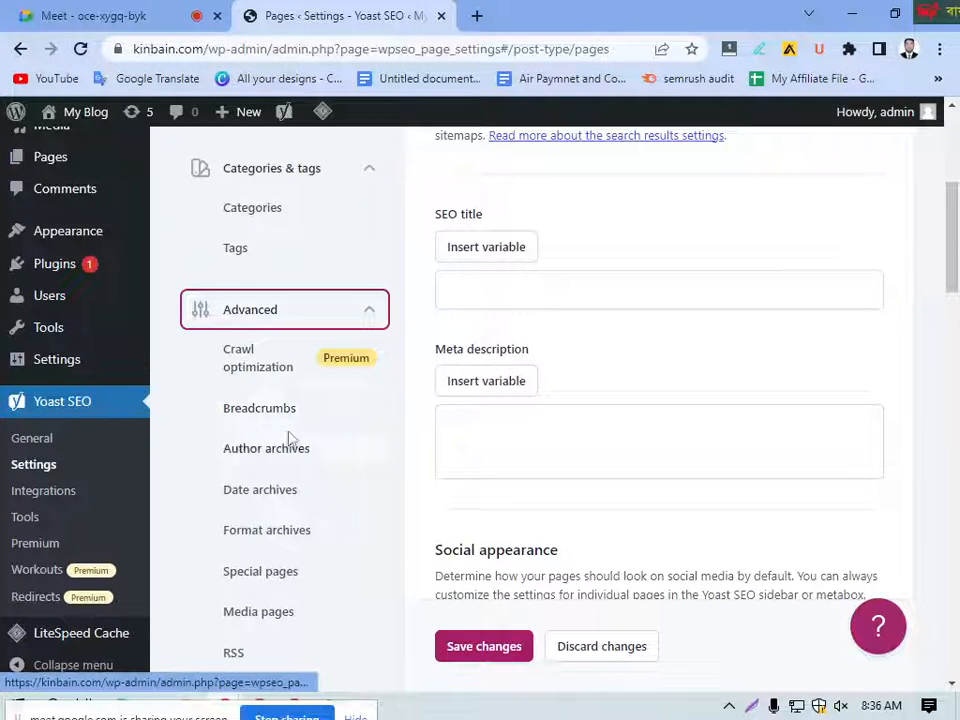
scroll(258, 418, "down", 1)
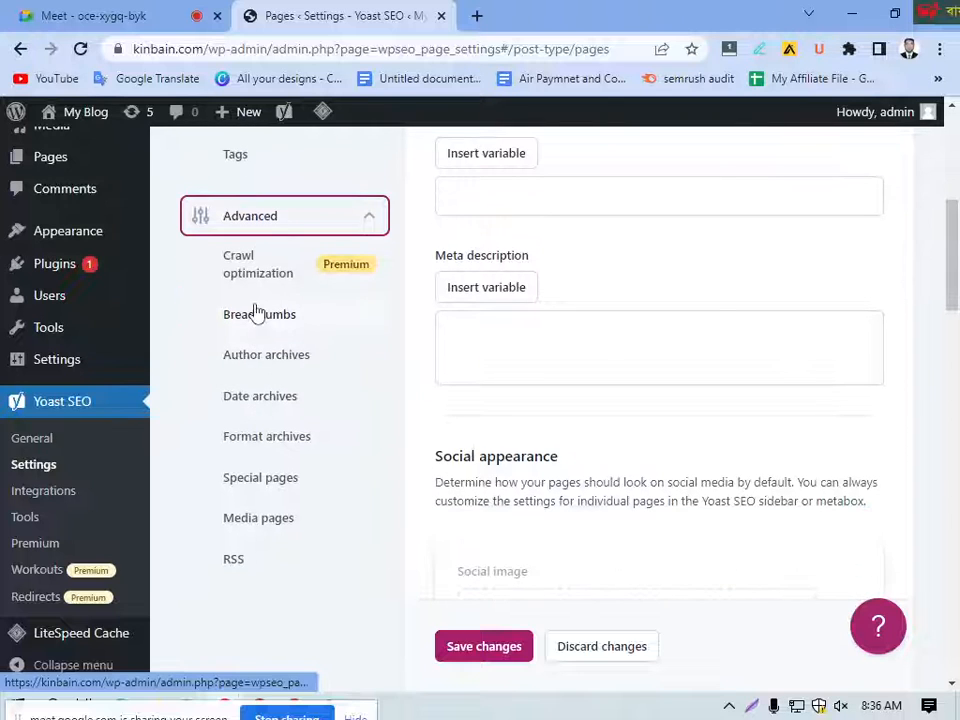
left_click(259, 315)
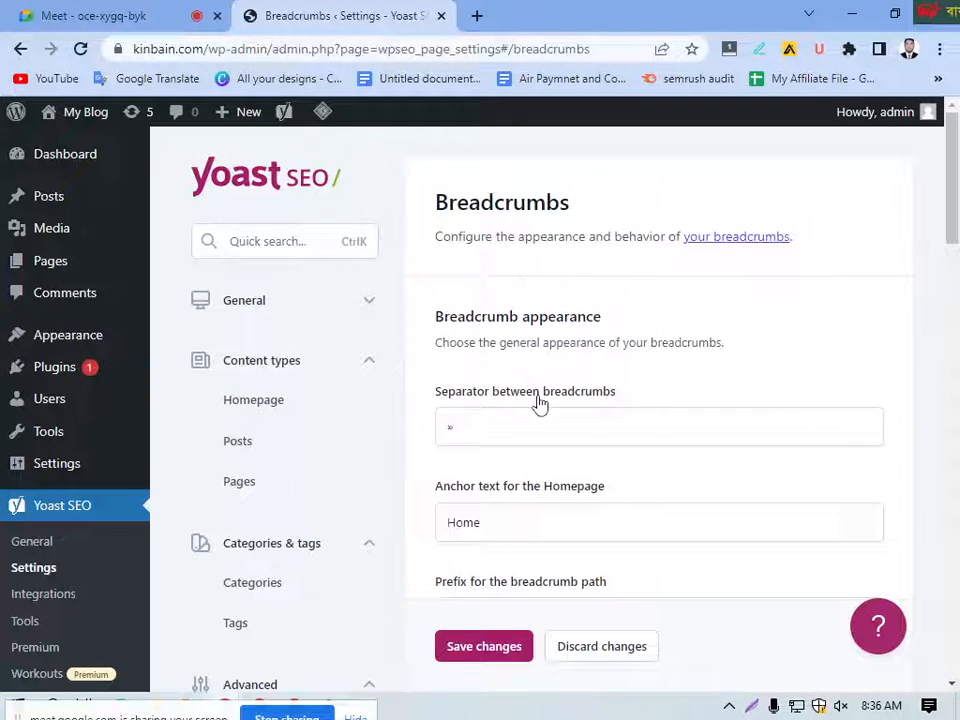
scroll(540, 403, "down", 1)
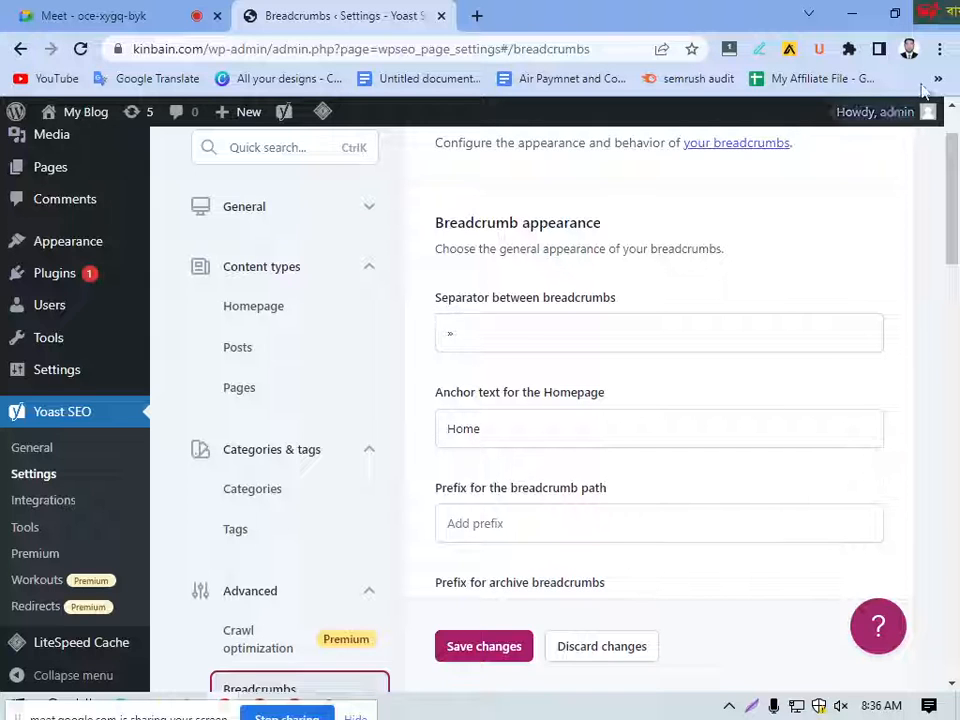
Step: Switch to another Chrome profile and open myairticket.co in a new tab
left_click(908, 48)
scroll(690, 530, "down", 3)
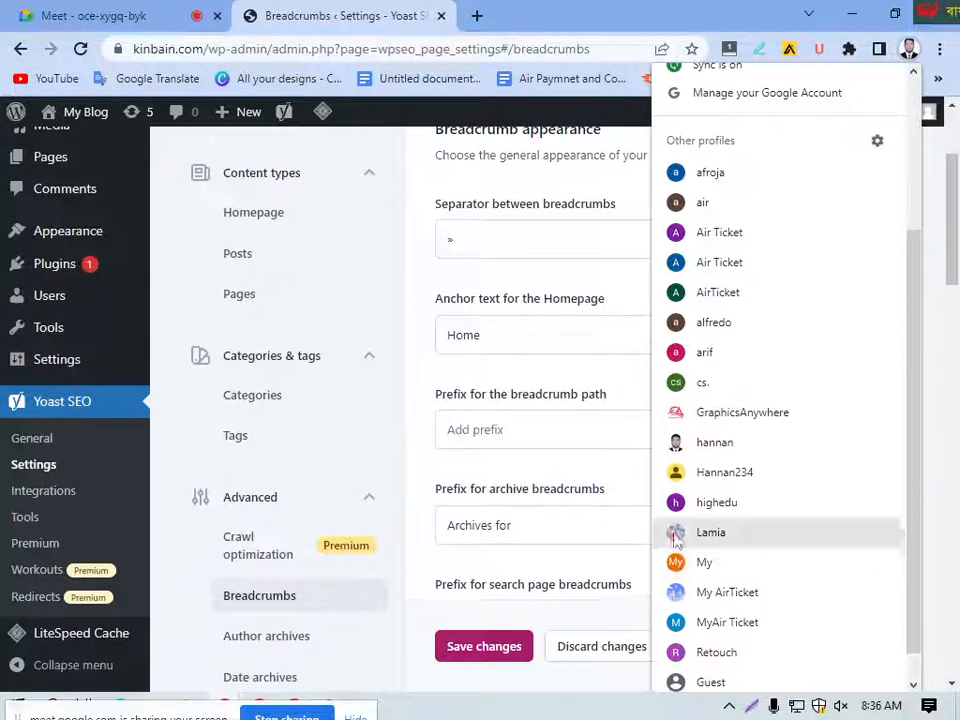
left_click(700, 528)
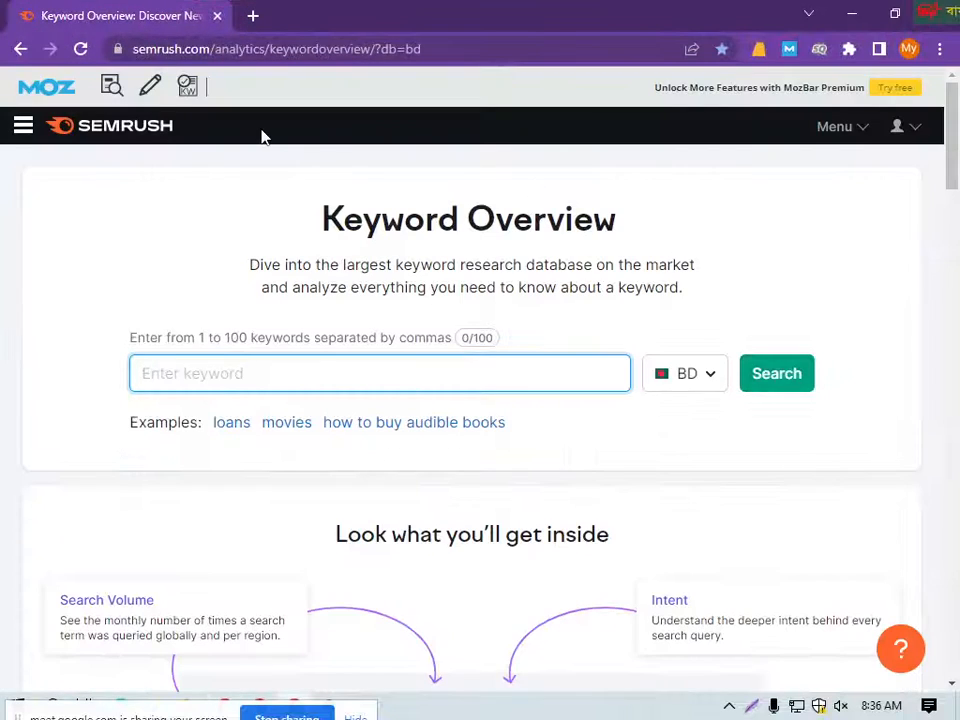
left_click(256, 12)
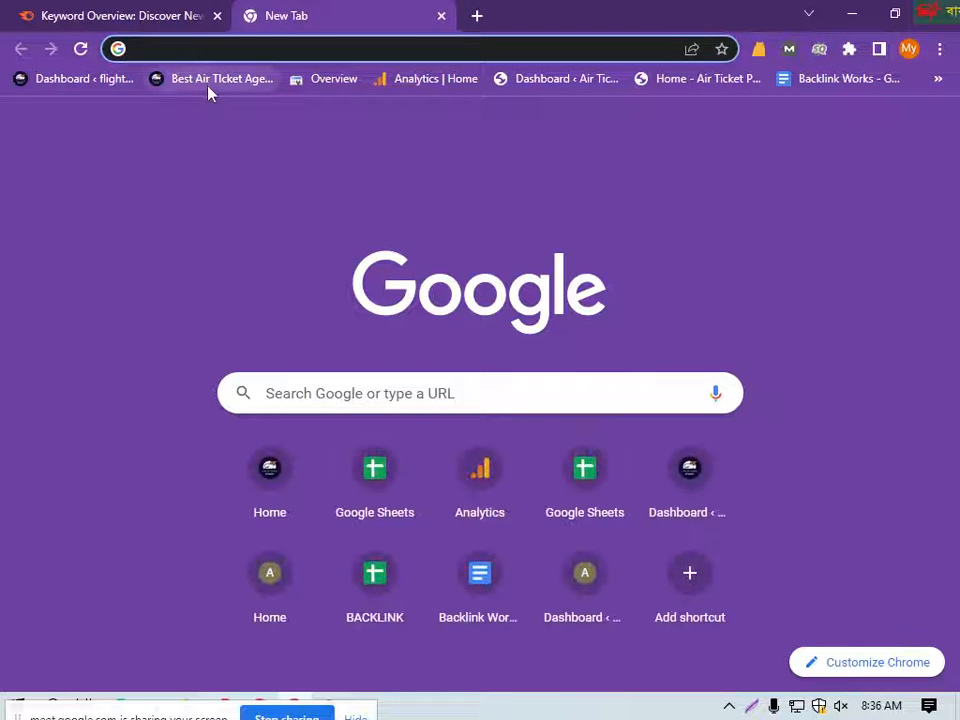
type("myairticket.co")
key("Return")
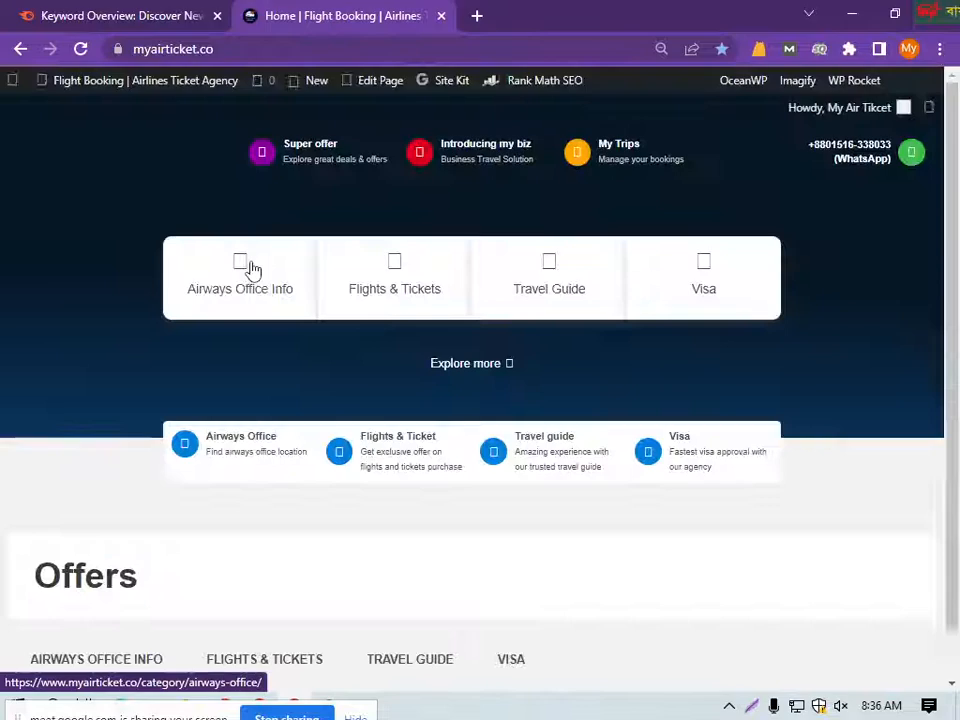
Step: Open the Scandinavian Airlines Dhaka Office post from the myairticket.co homepage
scroll(458, 448, "down", 15)
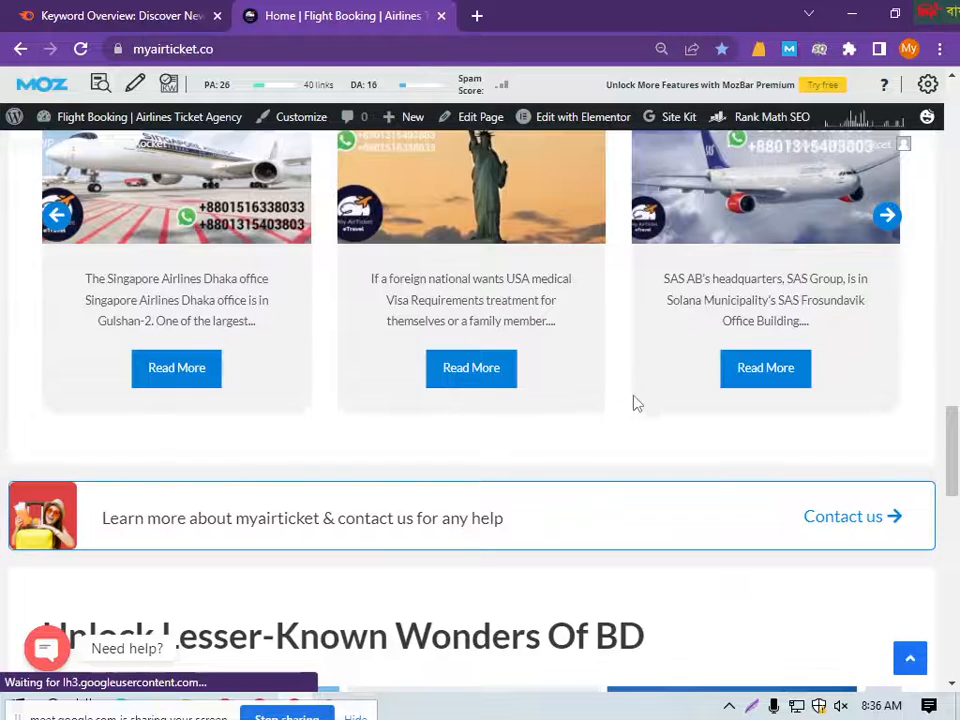
scroll(648, 422, "down", 2)
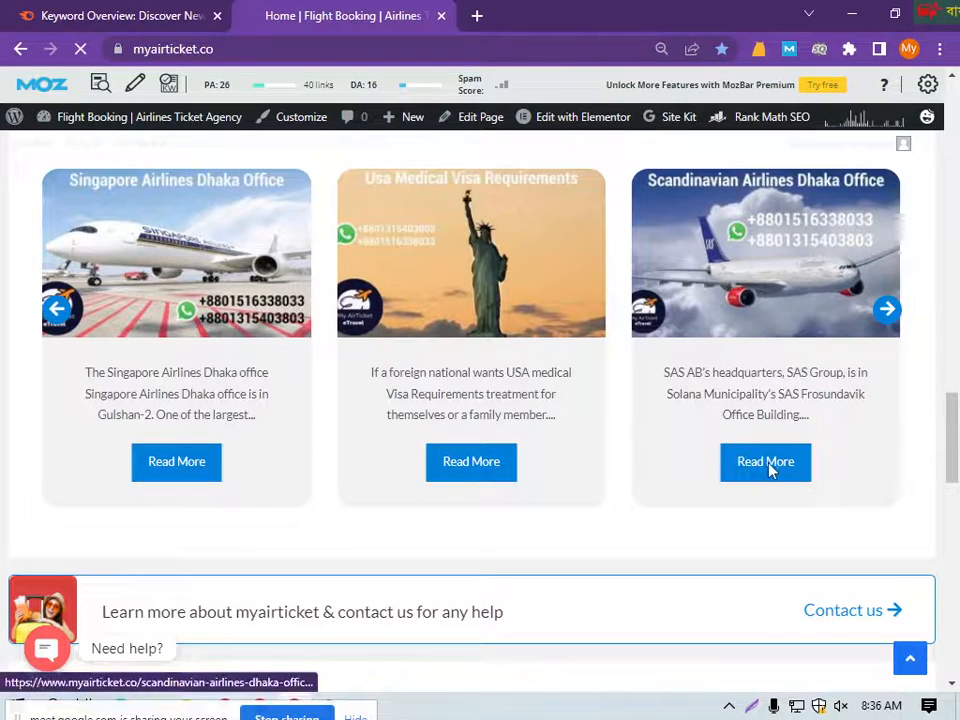
left_click(535, 446)
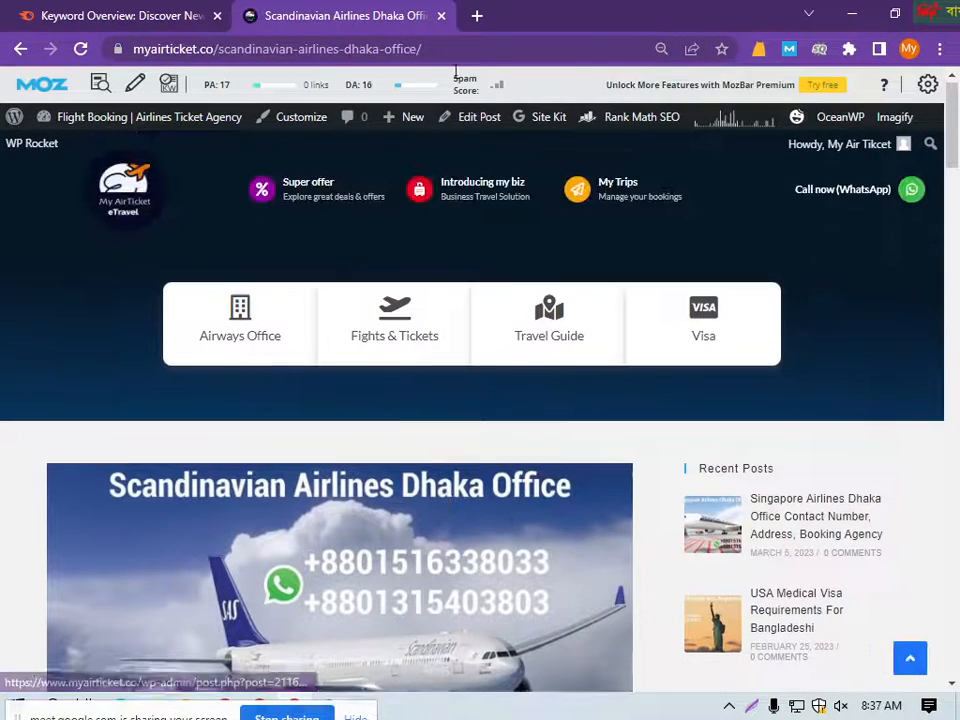
Step: Open the bookmarked Air Ticket Point site in place of the Scandinavian Airlines post and look over its homepage
left_click(476, 15)
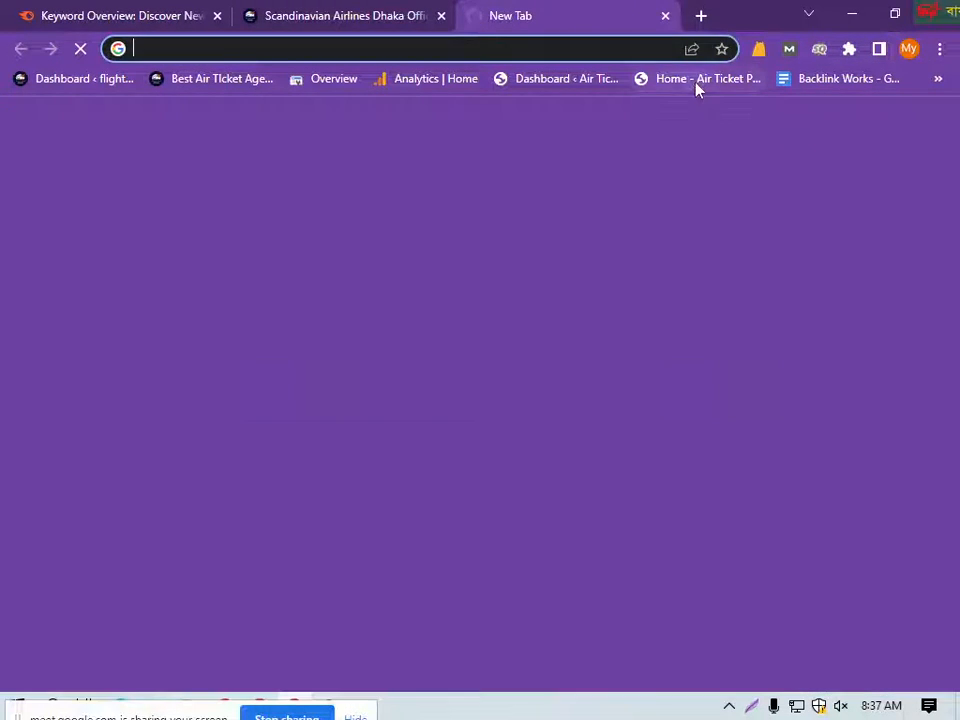
left_click(697, 80)
left_click(439, 16)
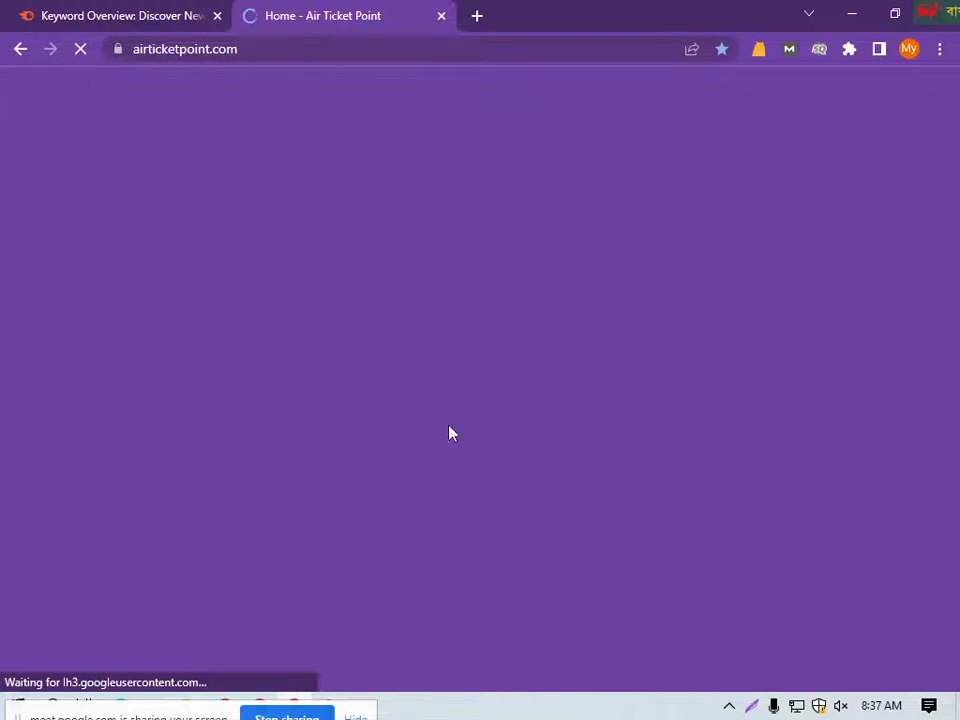
scroll(420, 508, "down", 3)
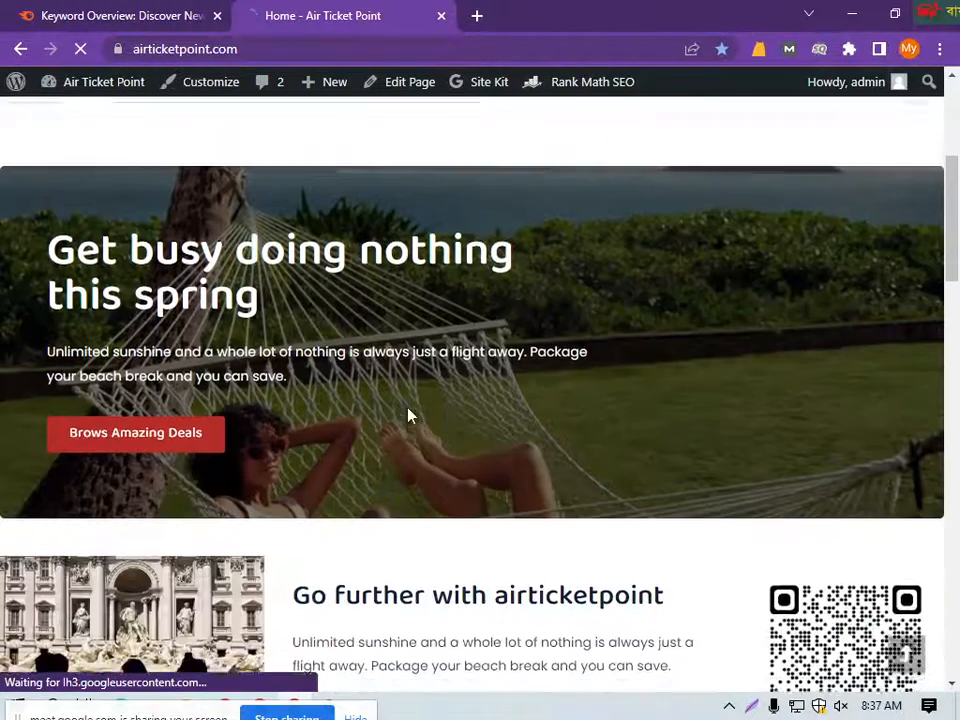
scroll(411, 416, "up", 4)
scroll(489, 408, "down", 6)
scroll(489, 408, "up", 6)
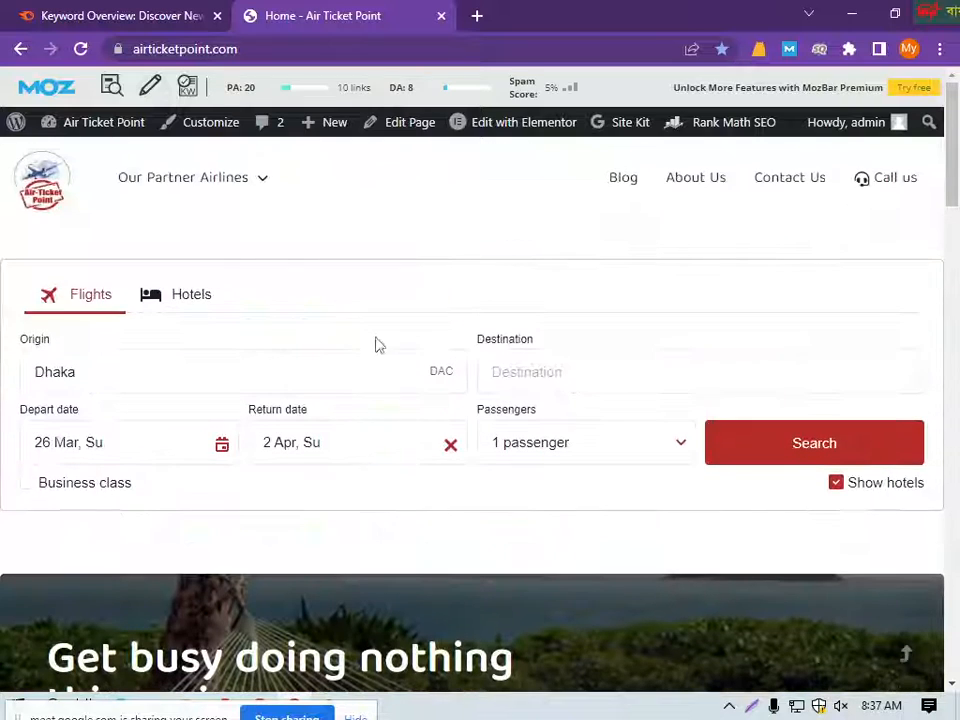
Step: Look over the Our Partner Airlines categories on Air Ticket Point and open the site's Blog page
mouse_move(258, 182)
left_click(186, 236)
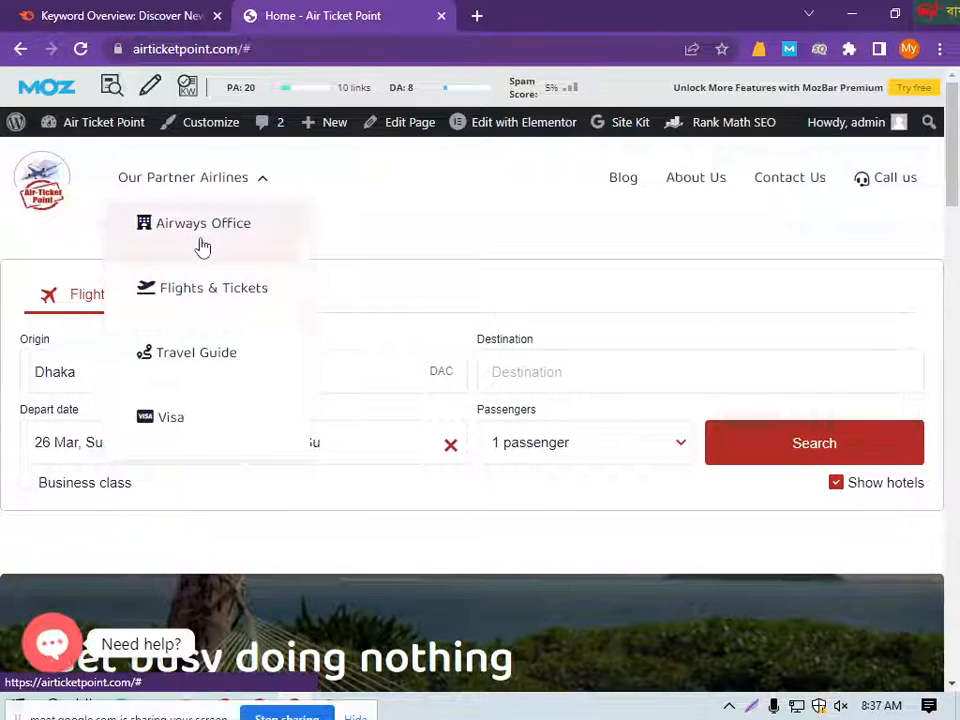
left_click(173, 196)
scroll(325, 331, "down", 1)
scroll(323, 331, "down", 7)
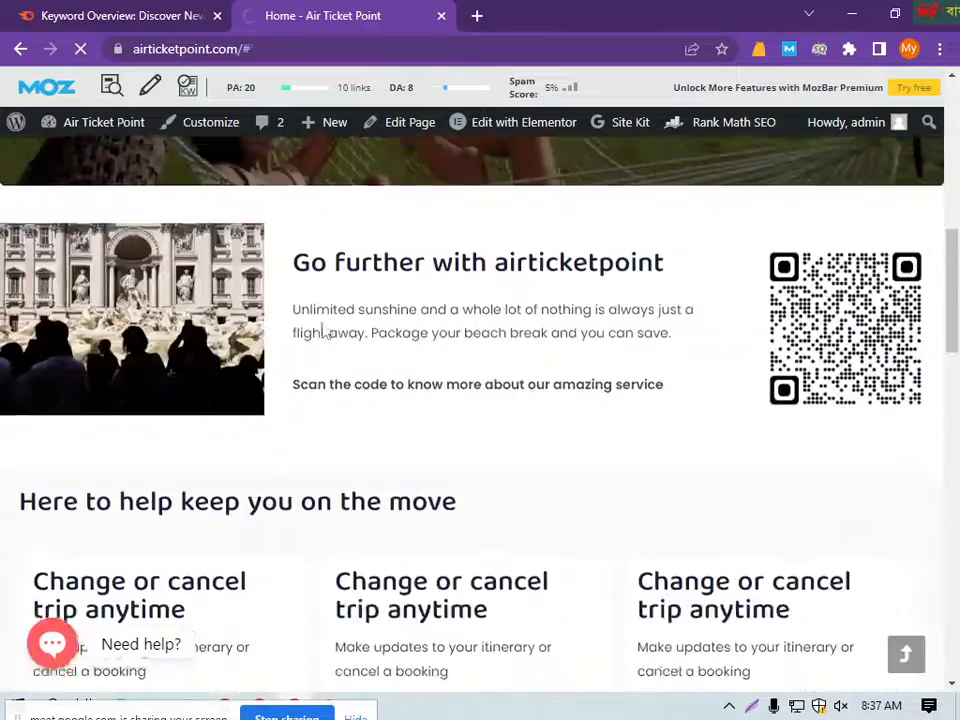
scroll(331, 337, "down", 3)
scroll(337, 368, "up", 3)
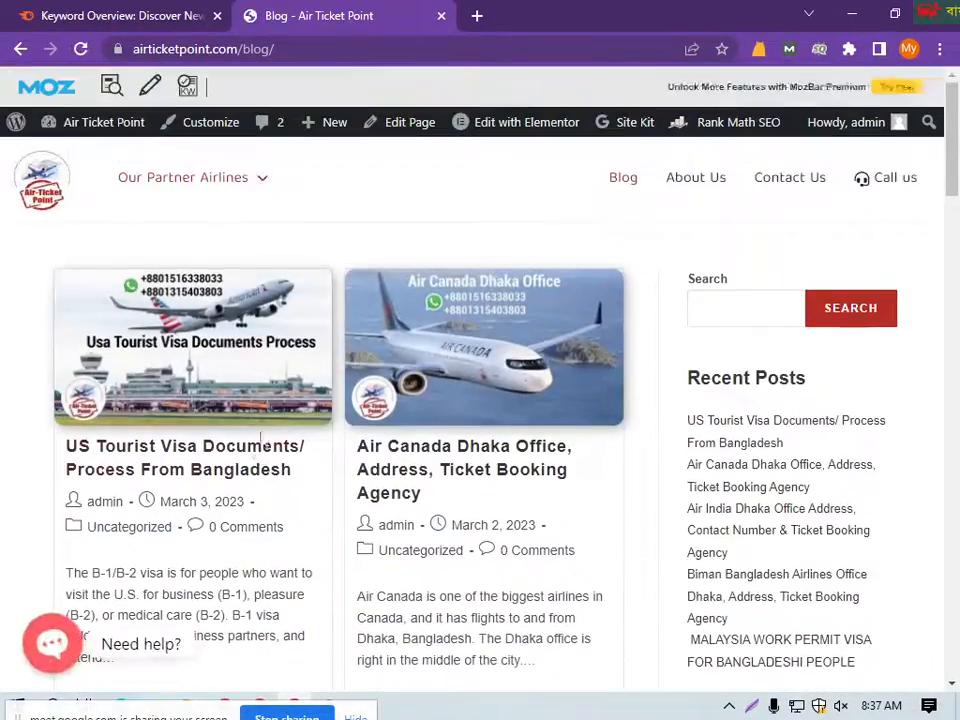
Step: Open the Air Canada Dhaka Office blog post, examine its date and category line, and close the site
scroll(296, 440, "down", 3)
left_click(420, 203)
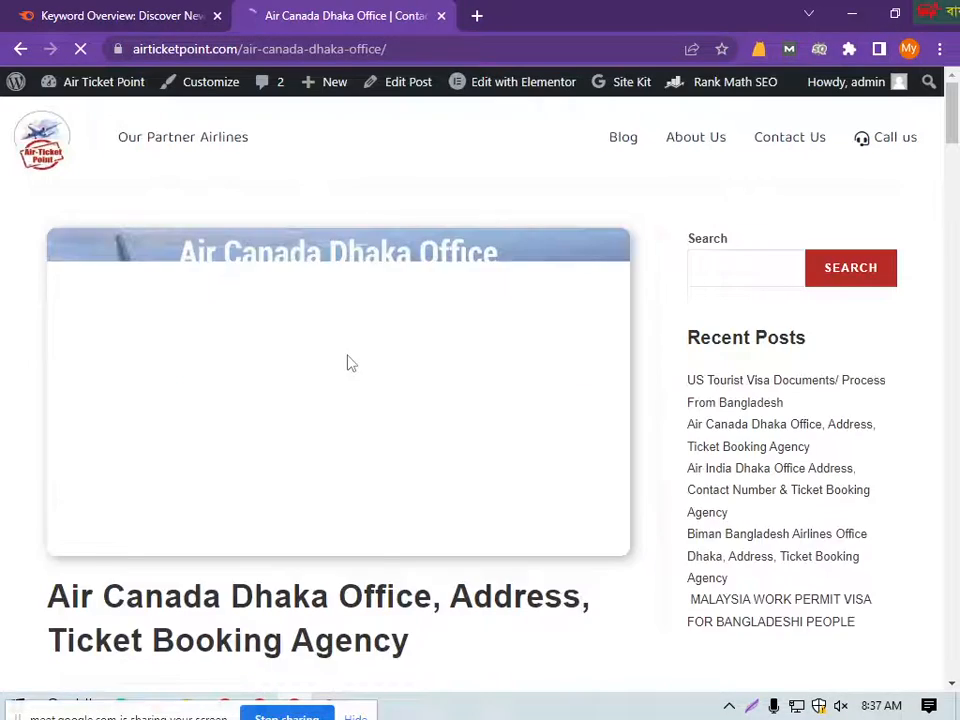
scroll(240, 280, "down", 10)
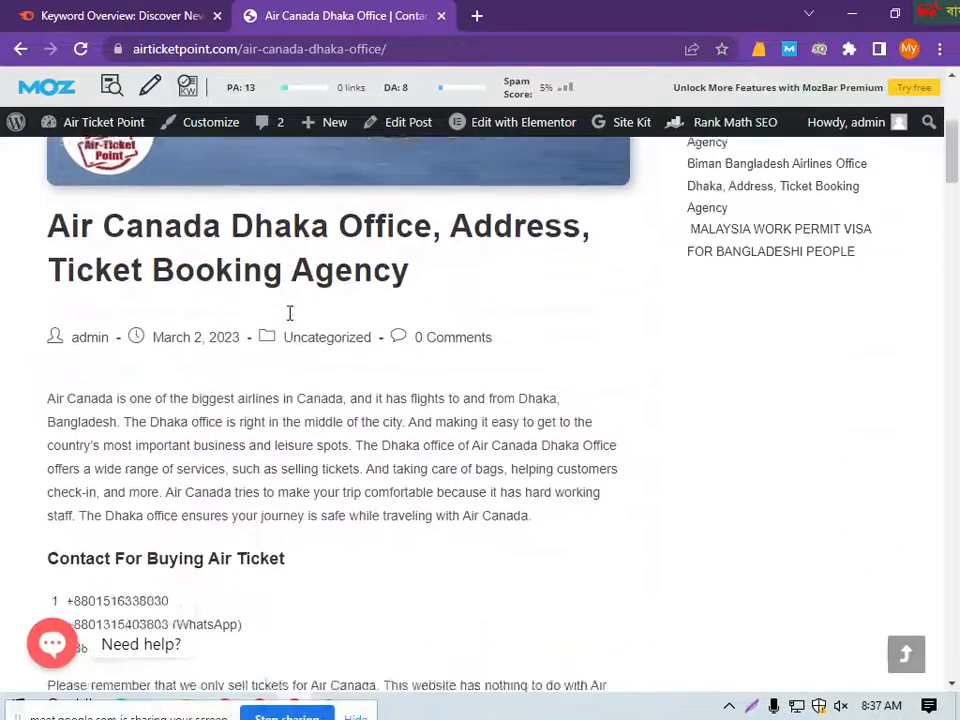
scroll(377, 306, "up", 6)
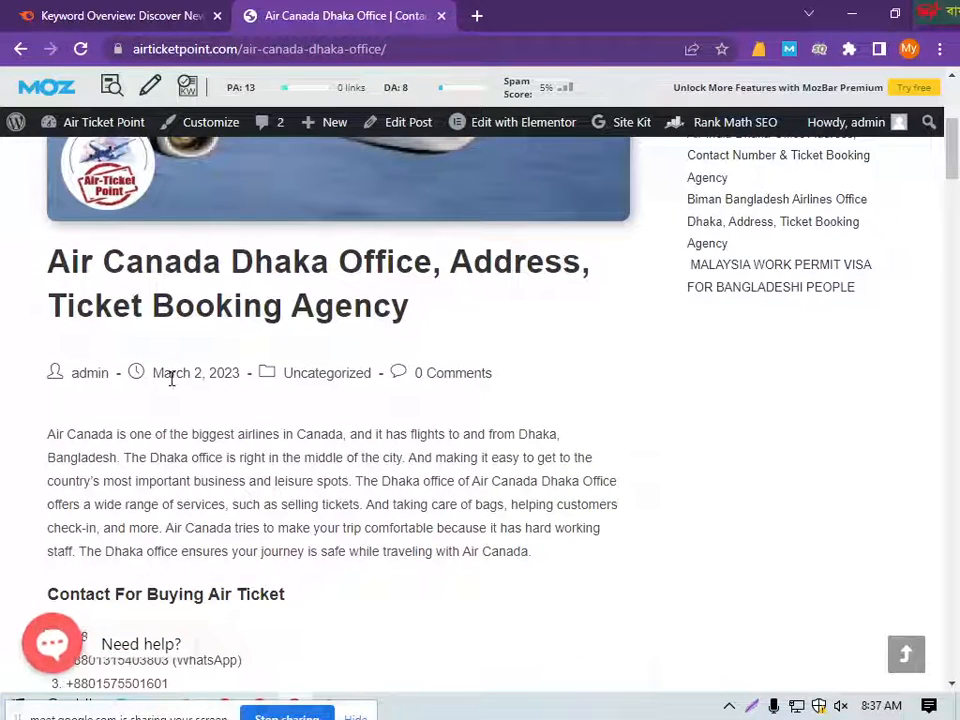
left_click_drag(155, 372, 191, 372)
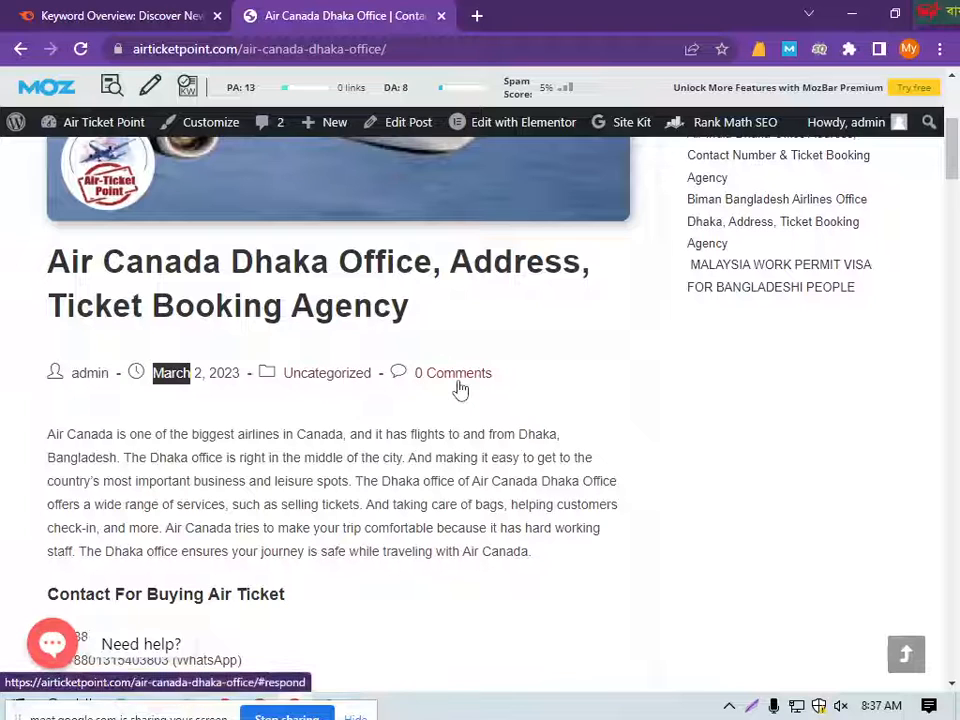
left_click(440, 16)
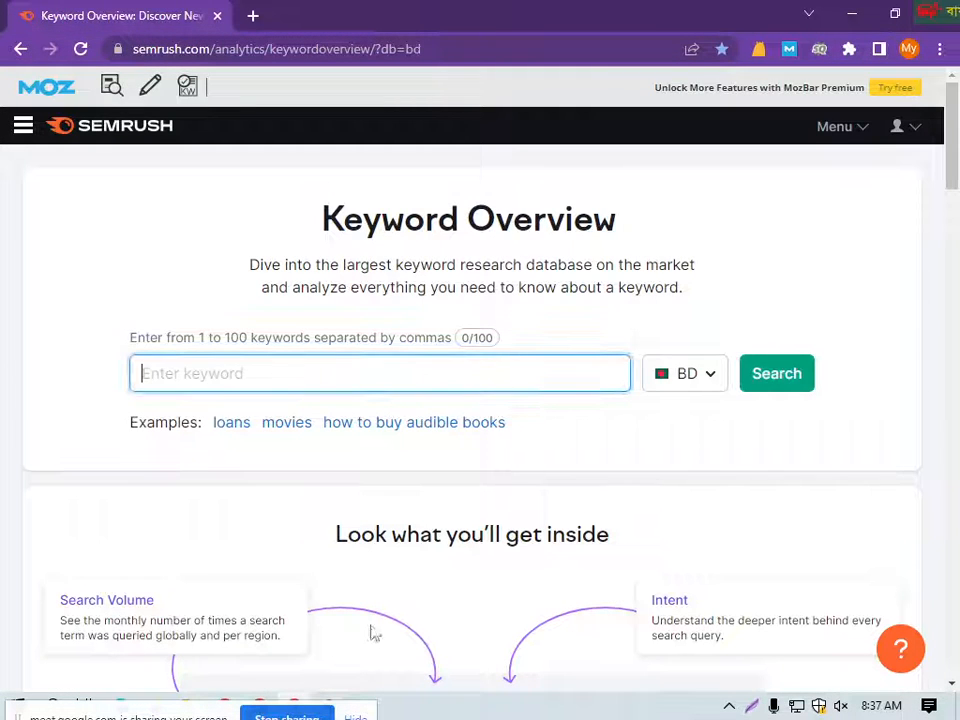
Step: Move the screen-sharing bar off the taskbar icons, and return to the Yoast Breadcrumbs settings to review them
left_click_drag(216, 717, 643, 717)
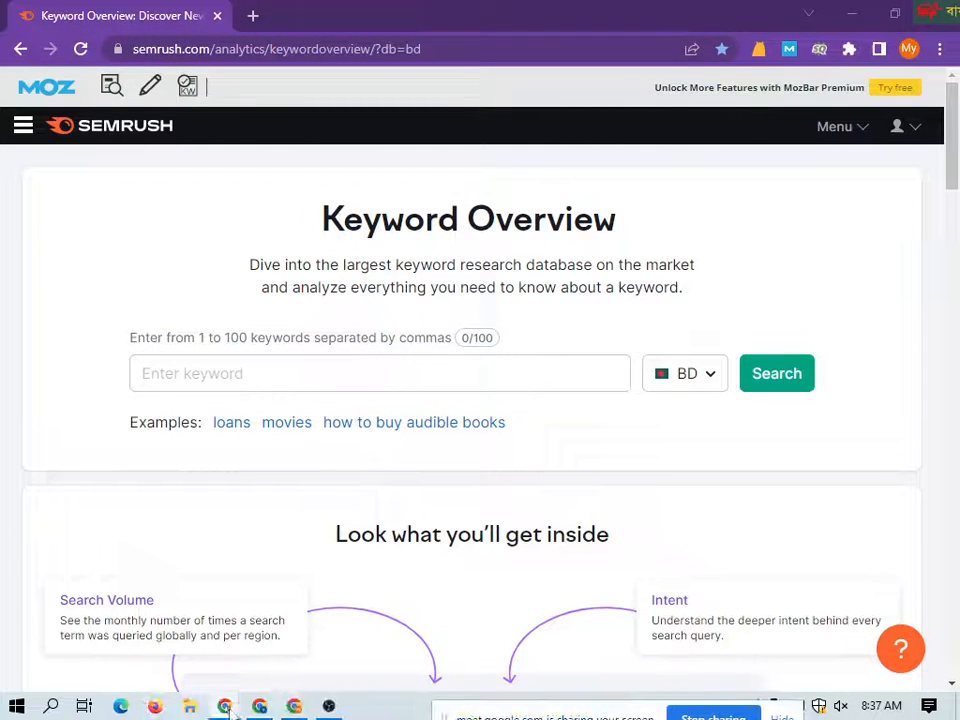
mouse_move(226, 708)
left_click(111, 634)
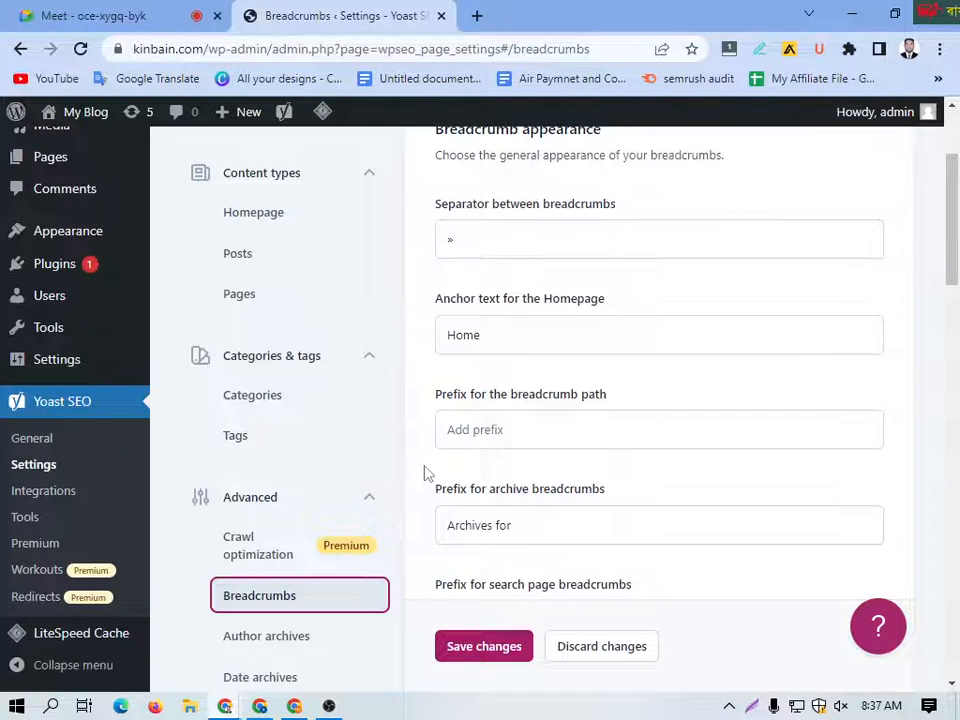
scroll(384, 497, "down", 3)
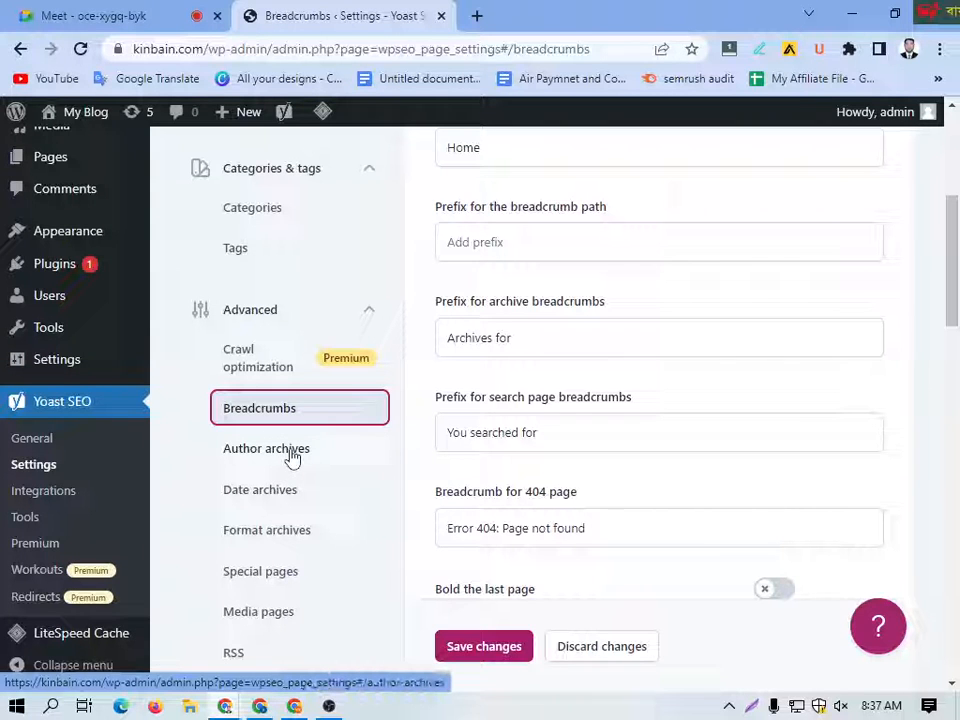
Step: Open amazon.com in a new tab
left_click(477, 16)
left_click(370, 49)
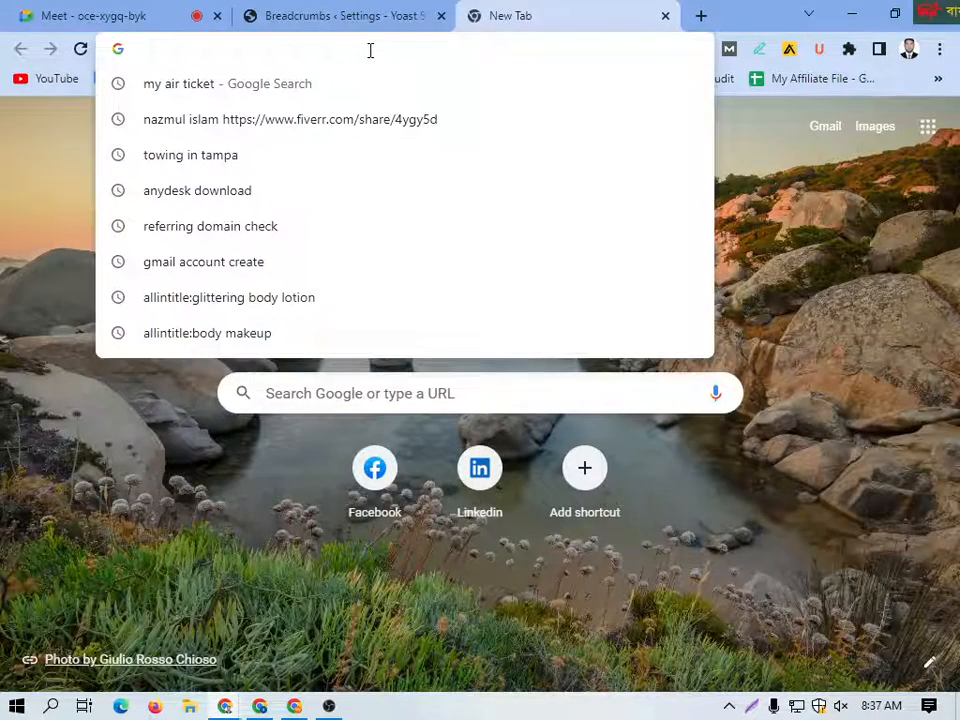
type("ama")
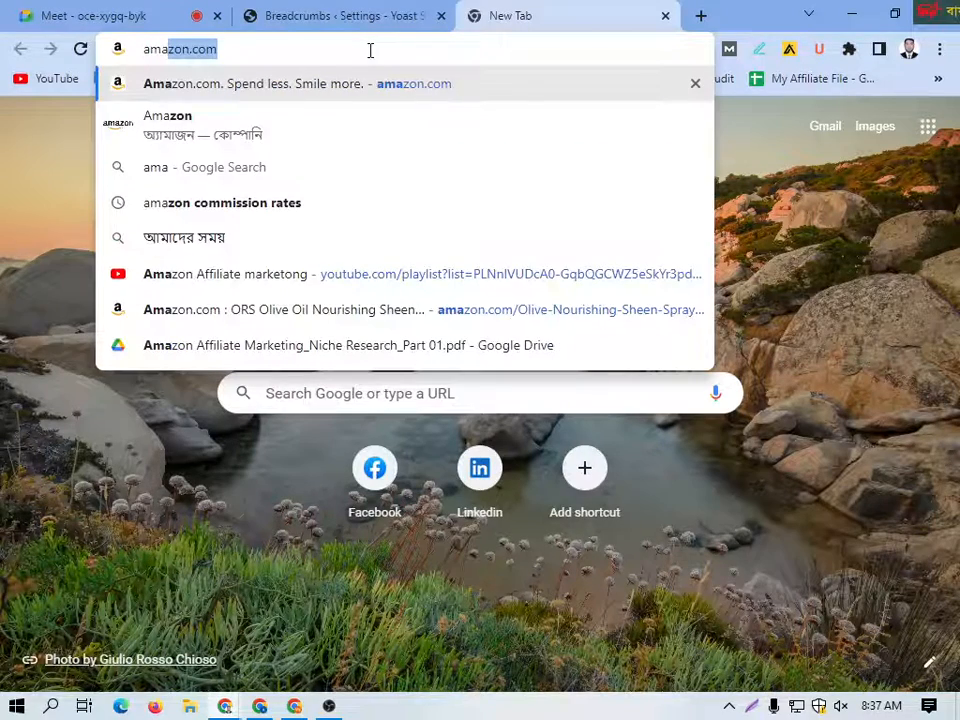
key("Return")
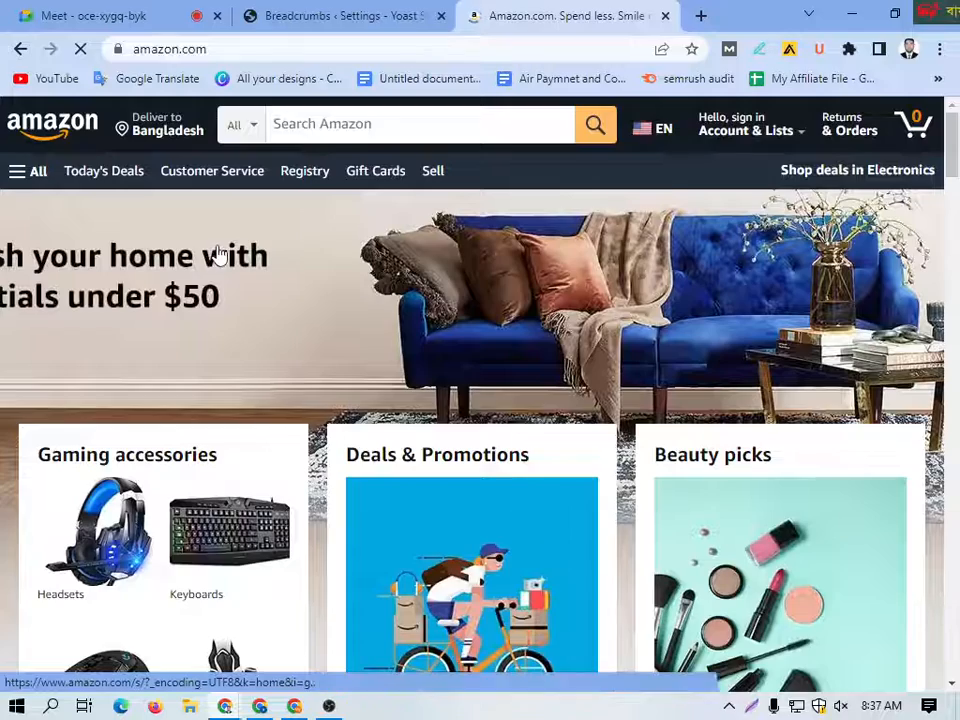
Step: Look over the Amazon homepage and open the Today's Deals page
scroll(266, 422, "down", 4)
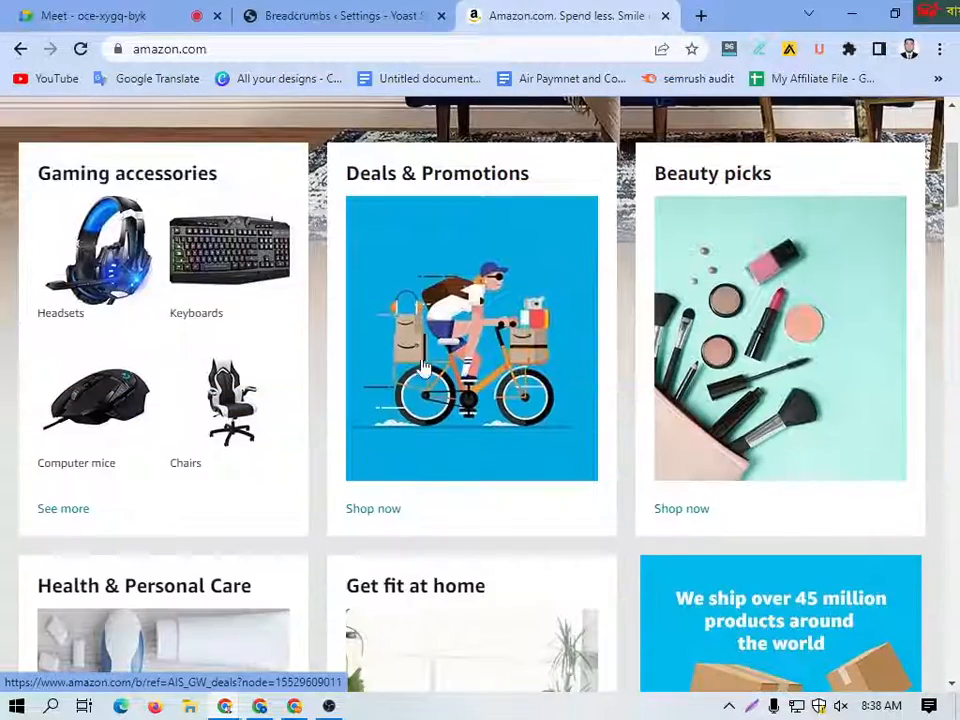
scroll(372, 400, "down", 2)
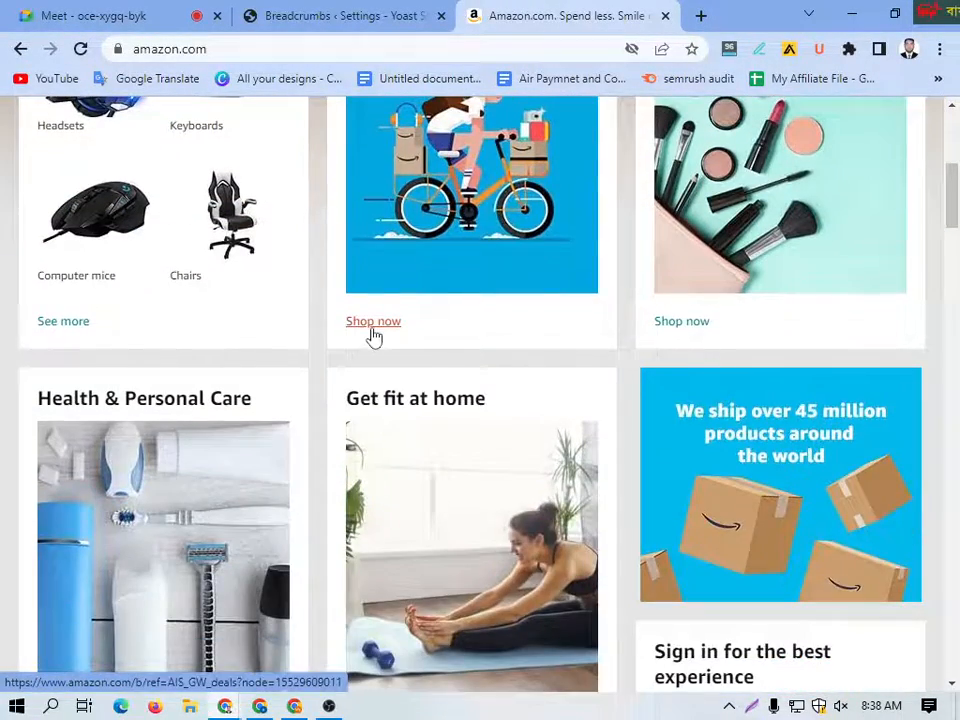
scroll(373, 336, "up", 5)
left_click(112, 182)
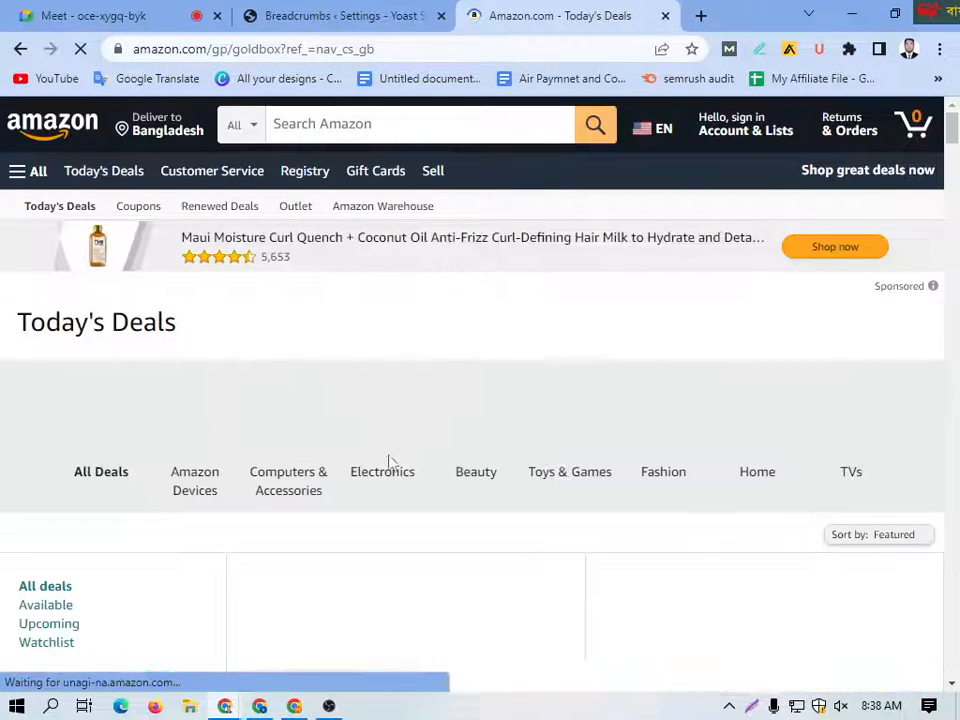
Step: Look over the deal categories on the Today's Deals page and open the Vital Protein Supplements deal
scroll(450, 435, "down", 1)
scroll(319, 414, "down", 1)
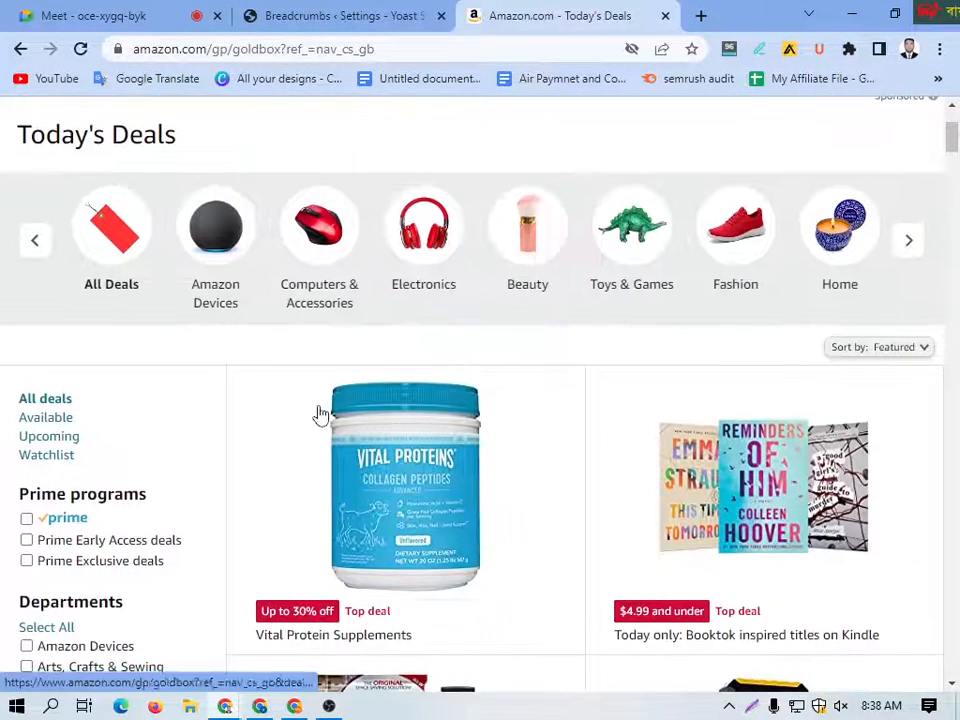
scroll(300, 380, "up", 2)
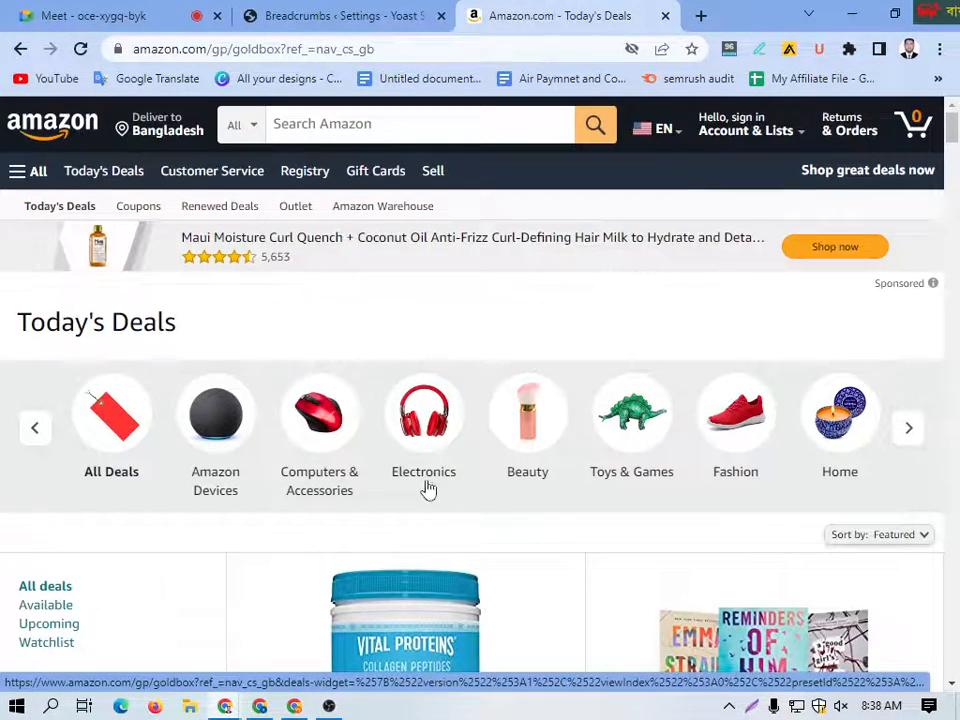
scroll(428, 488, "down", 6)
left_click(334, 266)
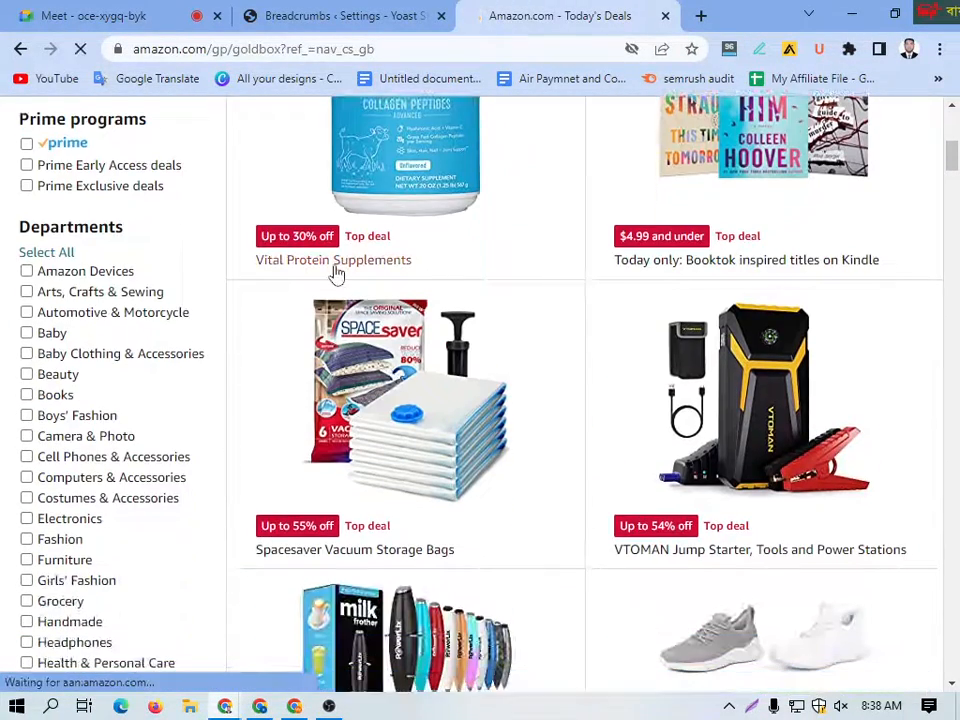
left_click(381, 306)
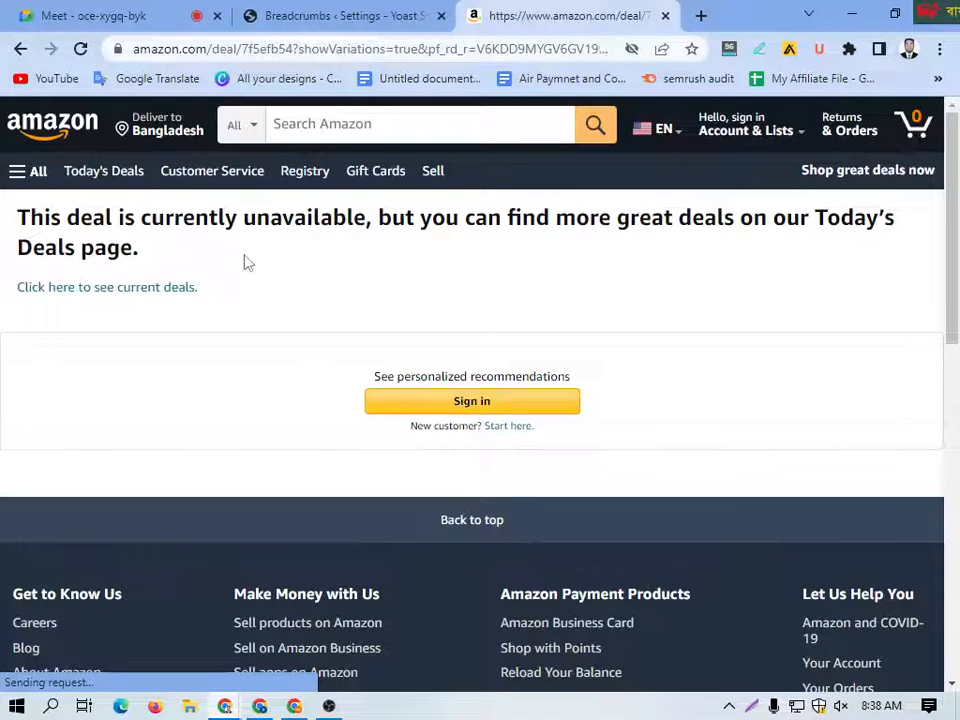
Step: Open Digital Services and Device Support from Amazon Customer Service, and expand the site's full department list
left_click(200, 180)
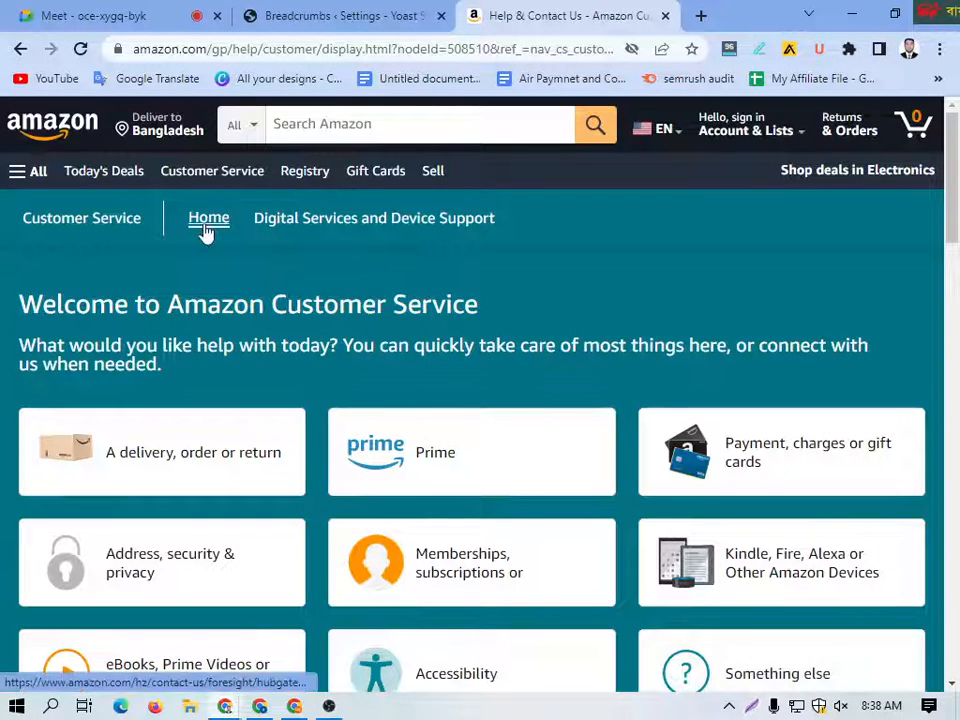
left_click(349, 222)
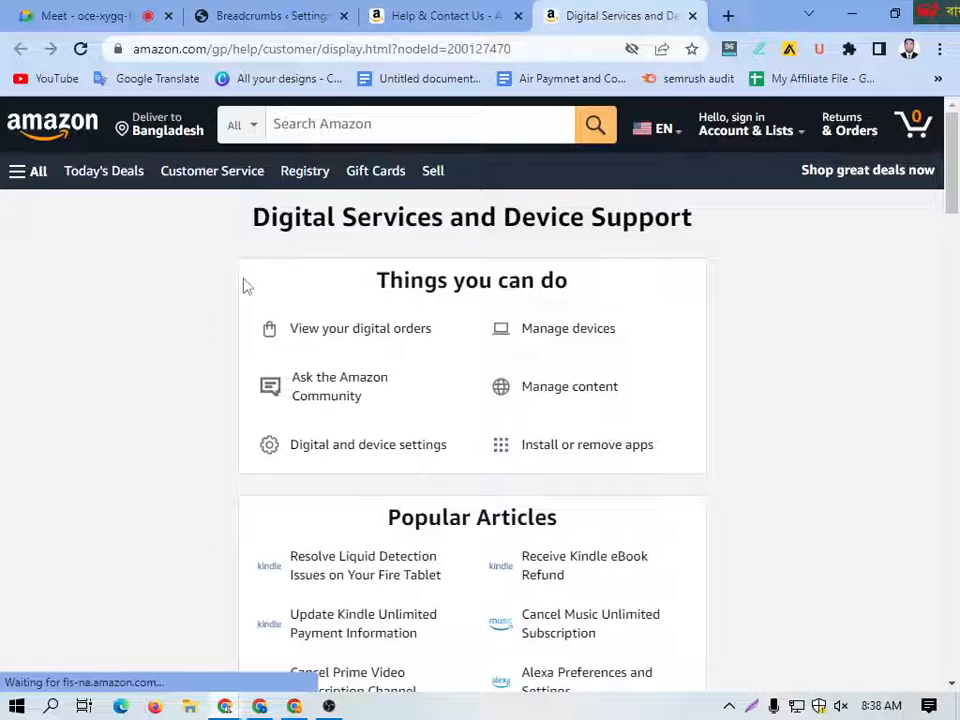
left_click(24, 178)
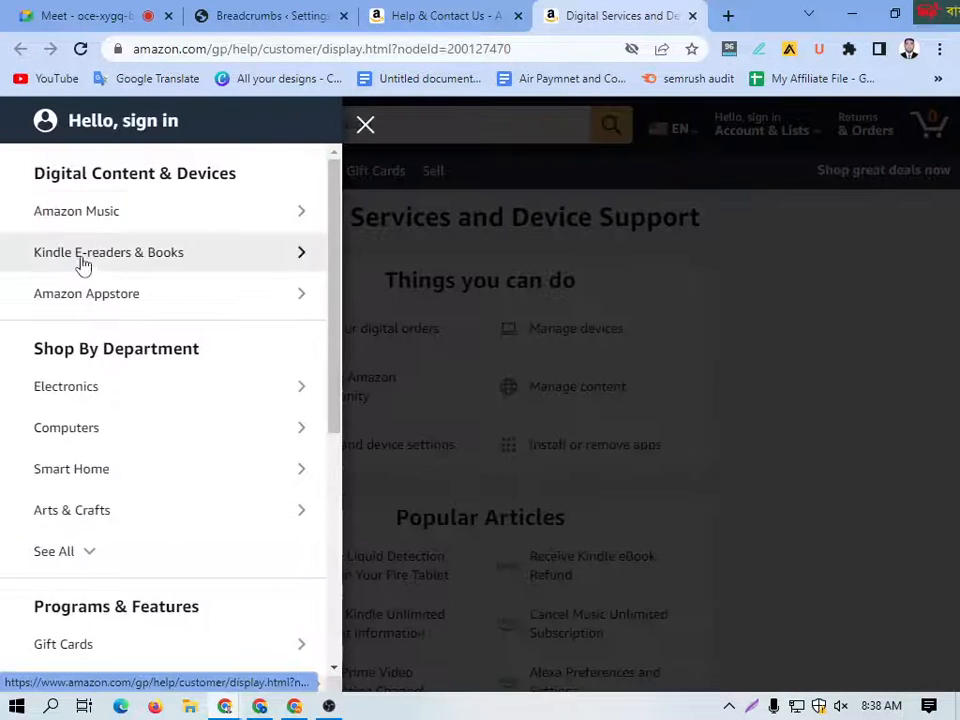
Step: Open Camera & Photo within the Electronics department, and highlight the Department heading and the Camera & Photo entry
left_click(88, 399)
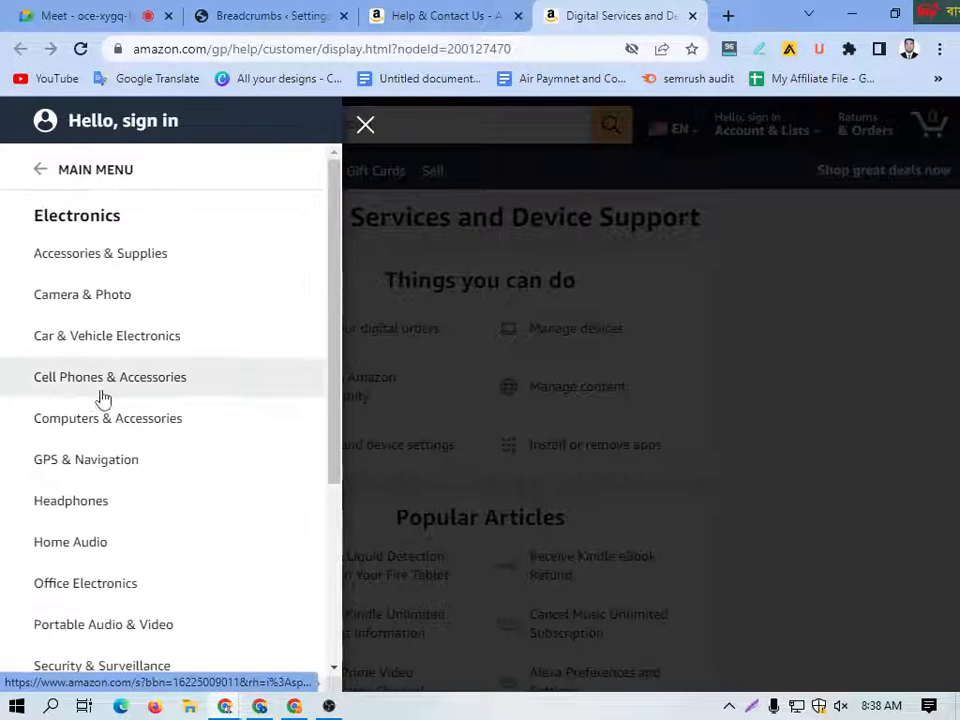
left_click(75, 306)
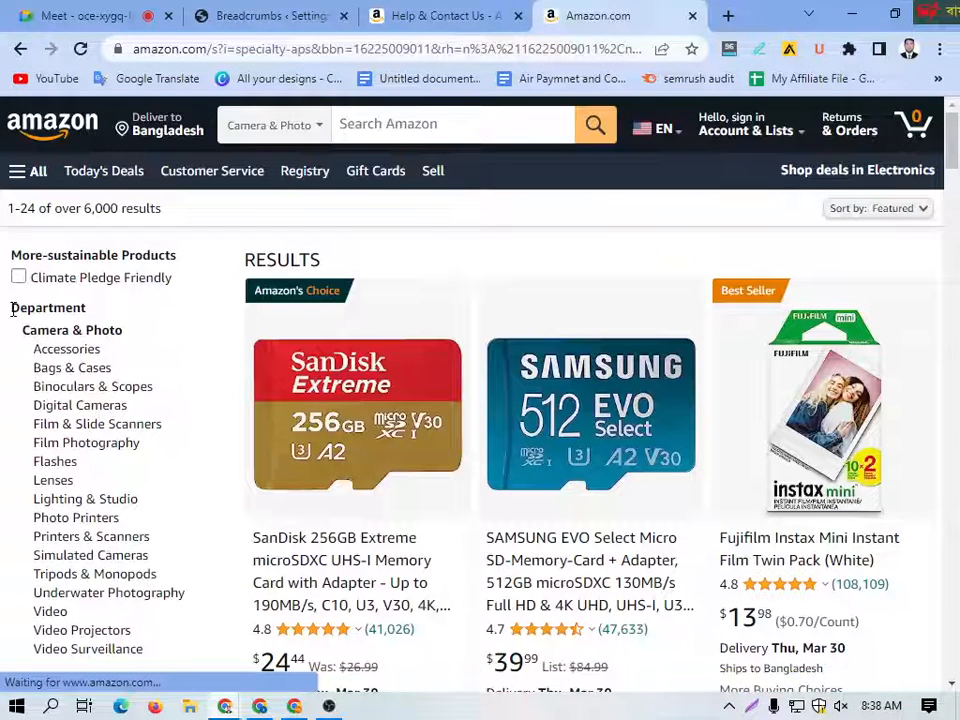
left_click_drag(12, 308, 98, 318)
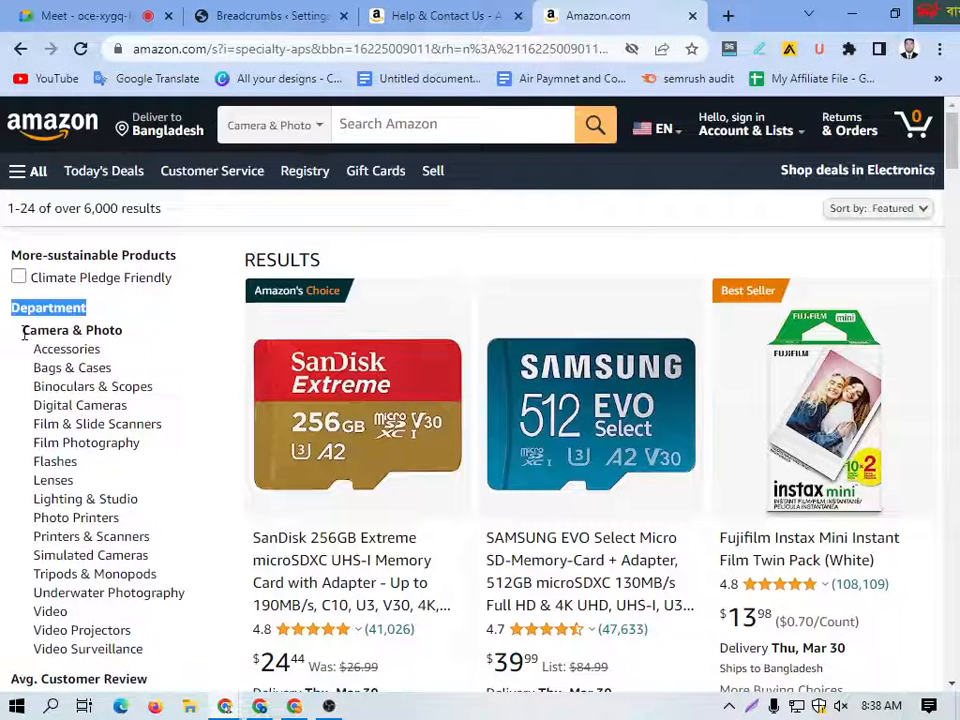
left_click_drag(22, 334, 140, 342)
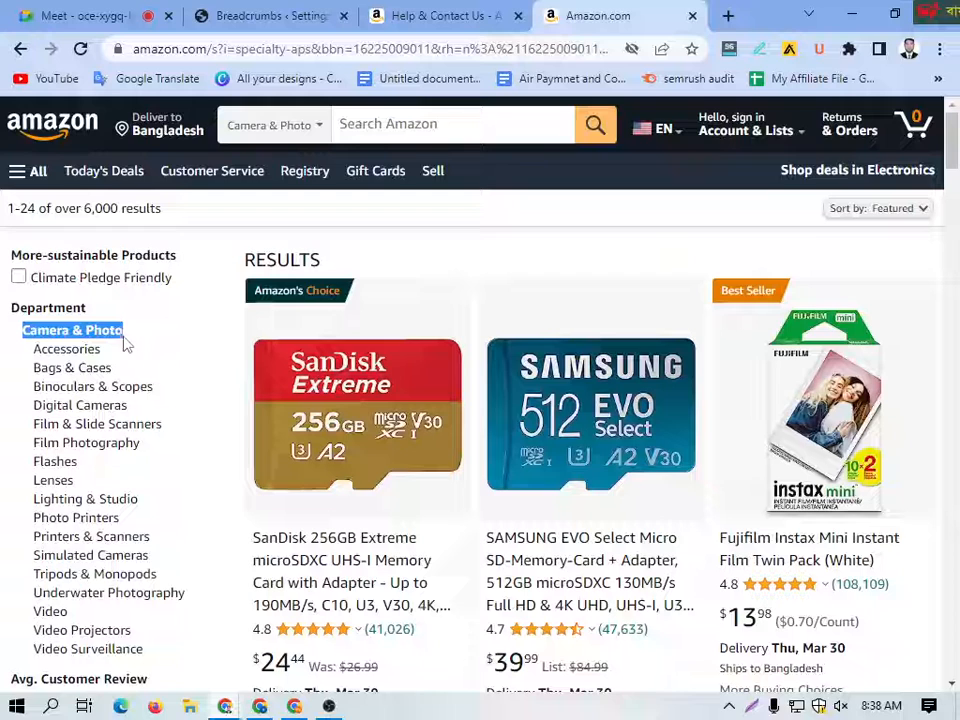
Step: Drill down through Accessories to Accessory Bundles, and highlight the category path from Camera & Photo to Accessory Bundles
left_click(60, 352)
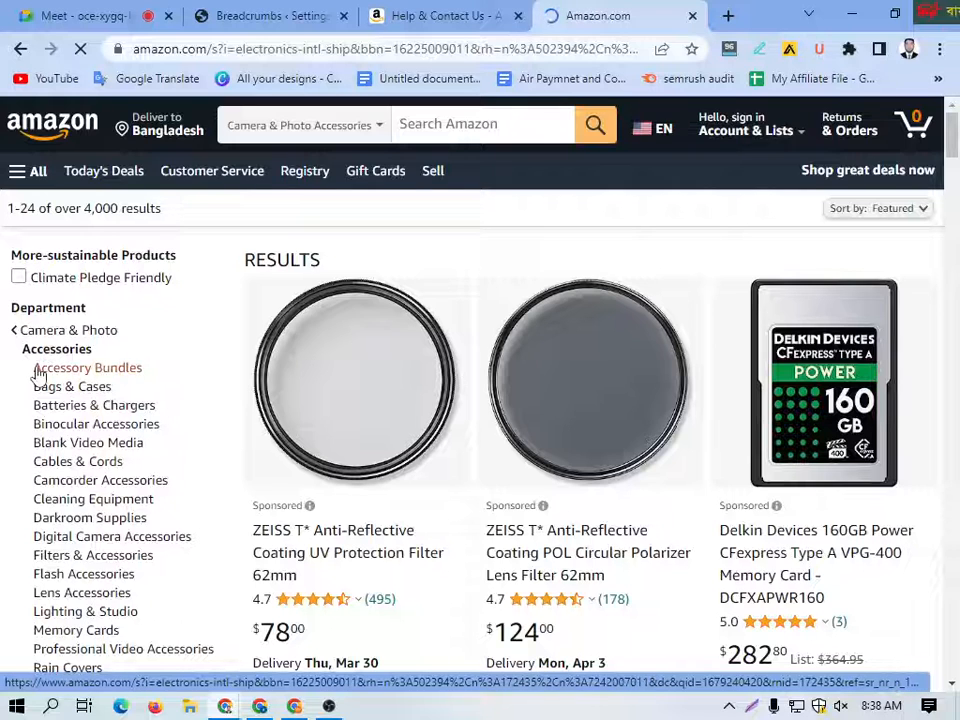
left_click_drag(35, 369, 134, 372)
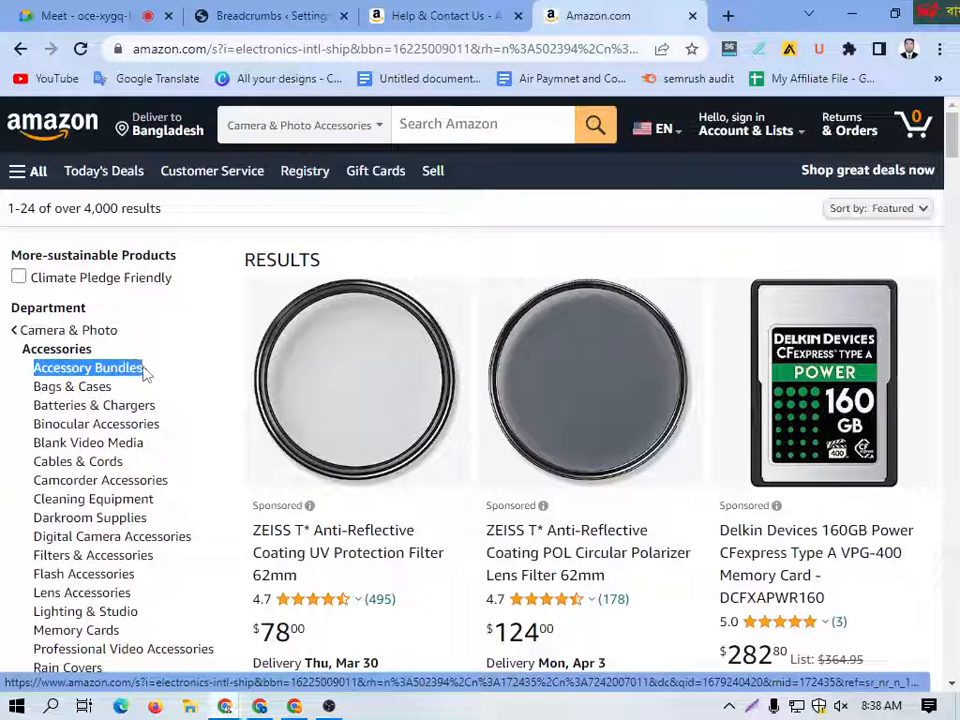
left_click(82, 370)
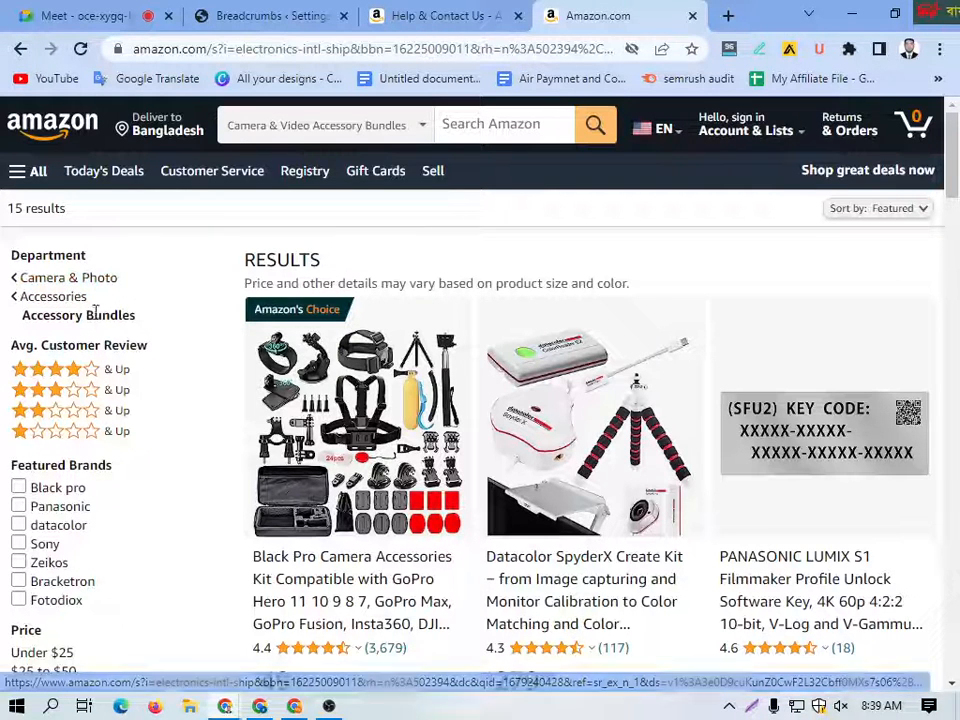
left_click_drag(22, 315, 175, 333)
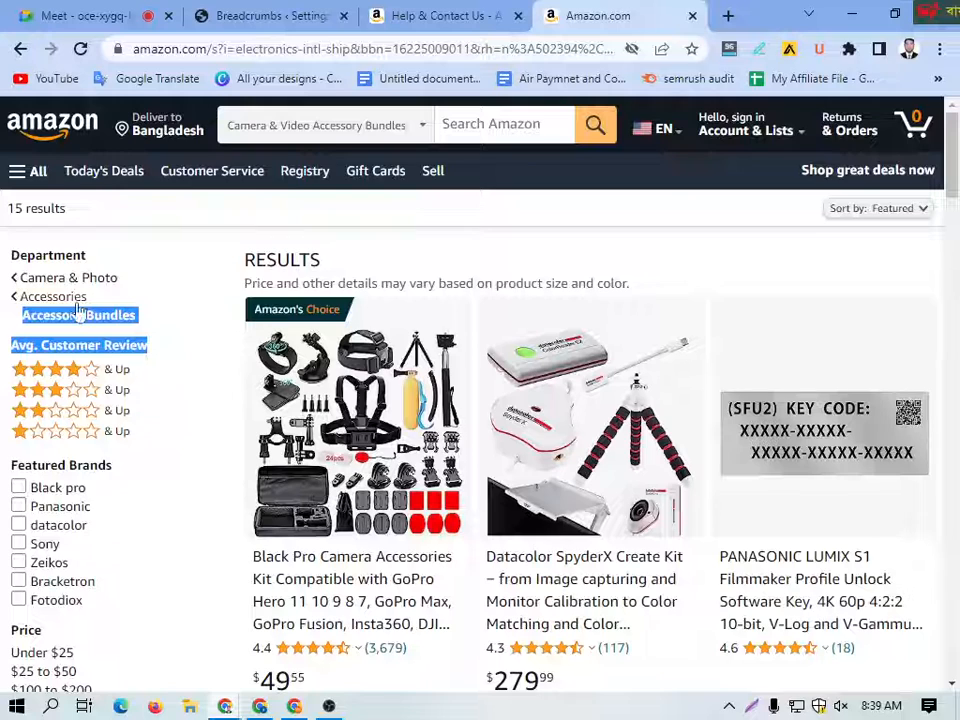
left_click_drag(8, 276, 90, 305)
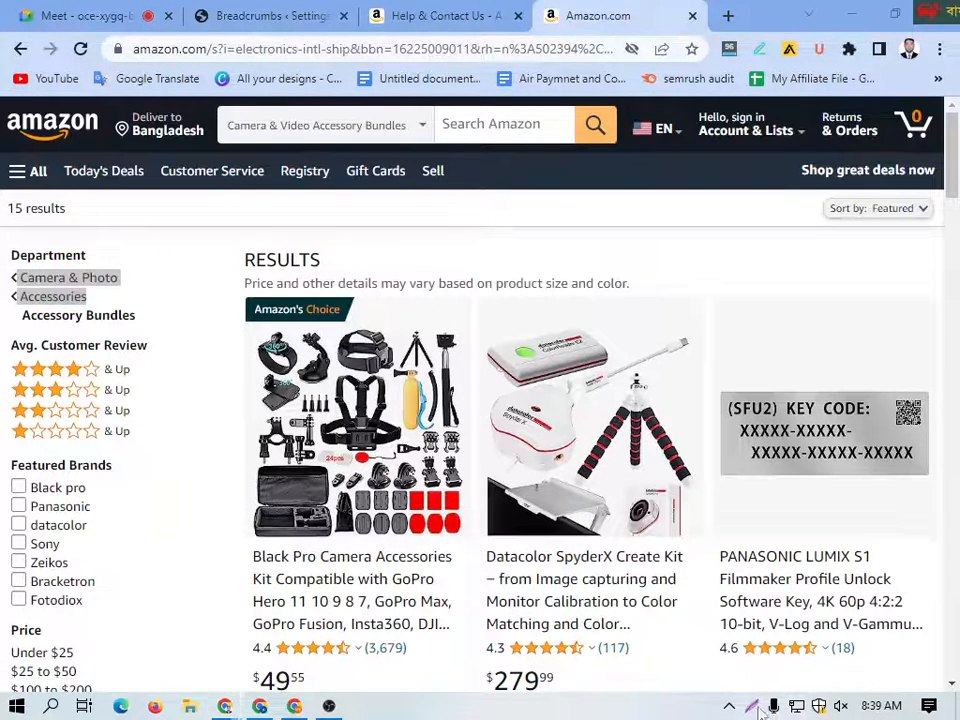
Step: Start a screen capture of the upper results area and draw four small red rectangles stepping downward as a breadcrumb path
key("Print")
mouse_move(1, 187)
left_mouse_down()
mouse_move(47, 213)
mouse_move(728, 352)
mouse_move(920, 330)
left_mouse_up()
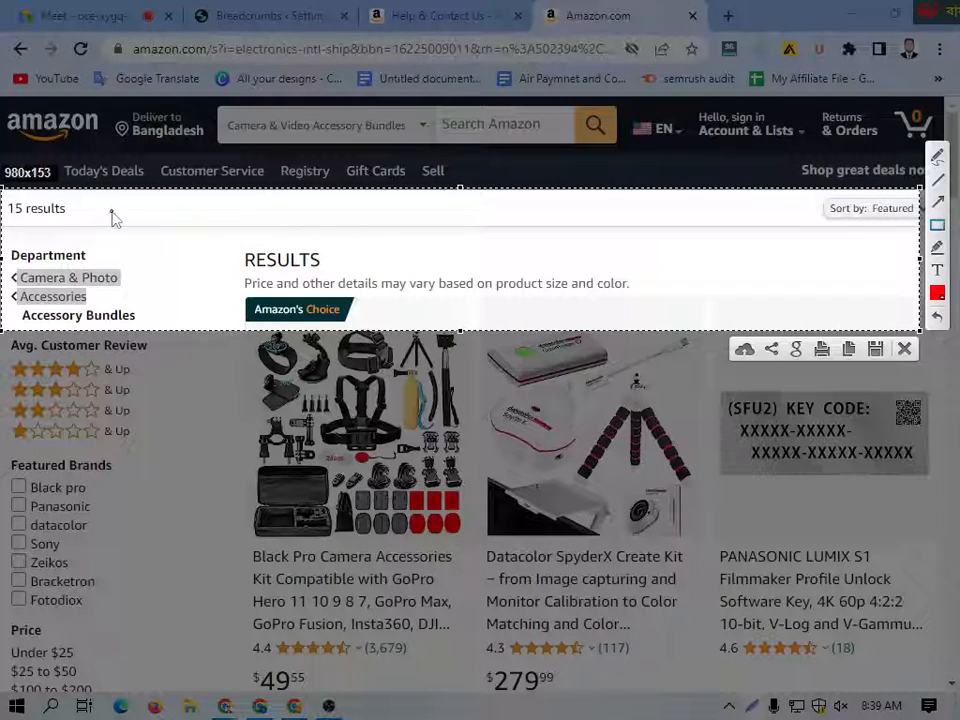
left_click_drag(96, 210, 166, 241)
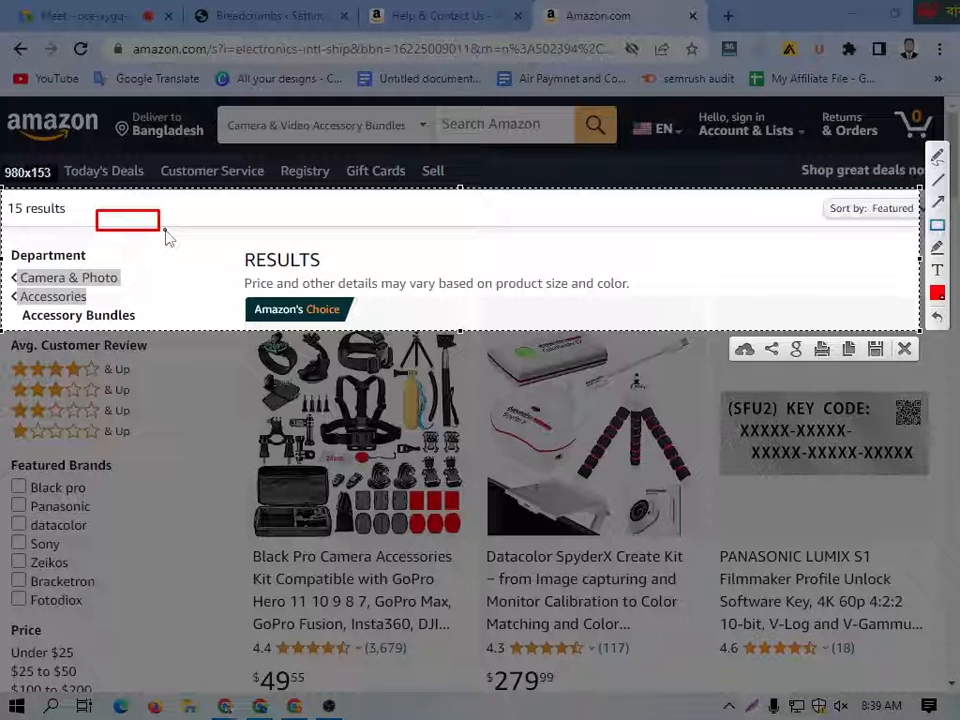
left_click_drag(166, 231, 218, 242)
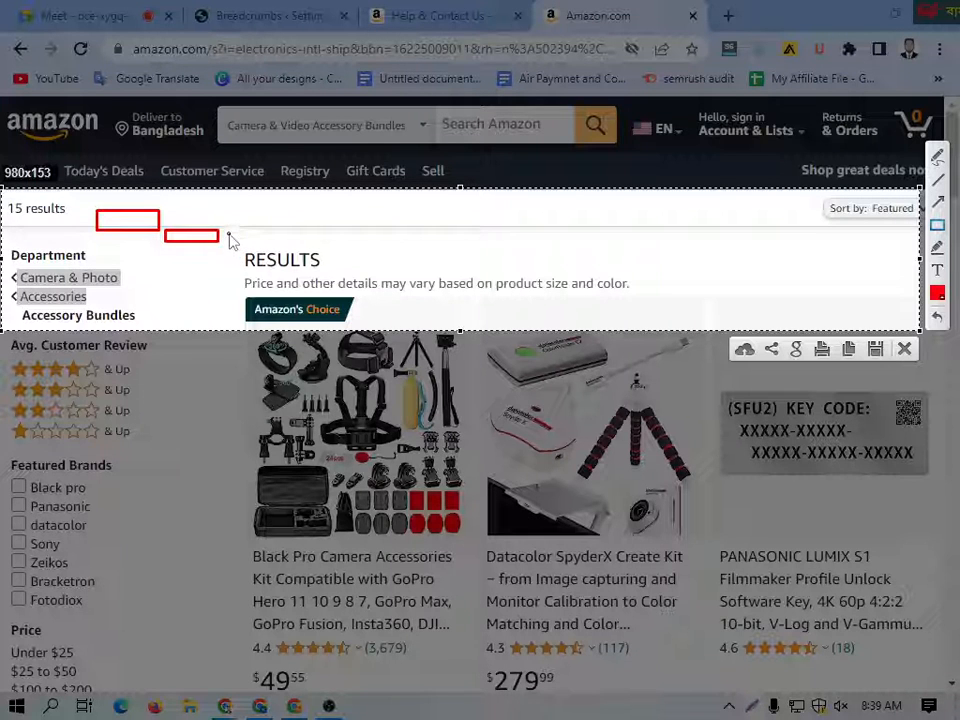
left_click_drag(230, 237, 399, 262)
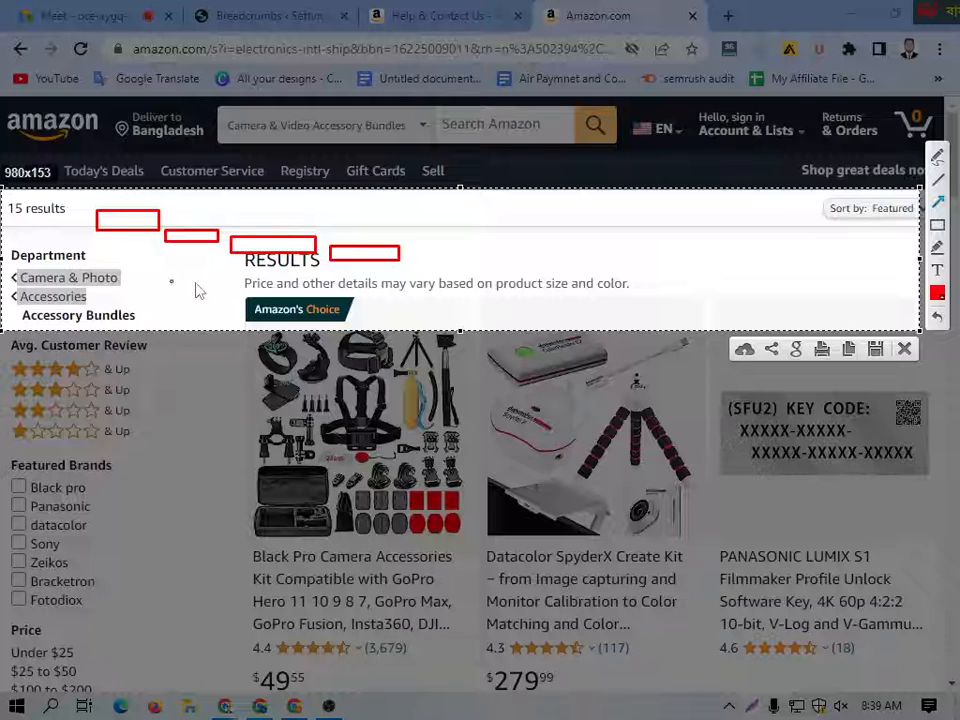
Step: Draw red arrows pointing at the stepped rectangles and down from the last one, and close the capture without saving
left_click_drag(454, 163, 378, 246)
left_click_drag(202, 270, 262, 246)
left_click_drag(166, 254, 218, 236)
left_click_drag(367, 261, 370, 280)
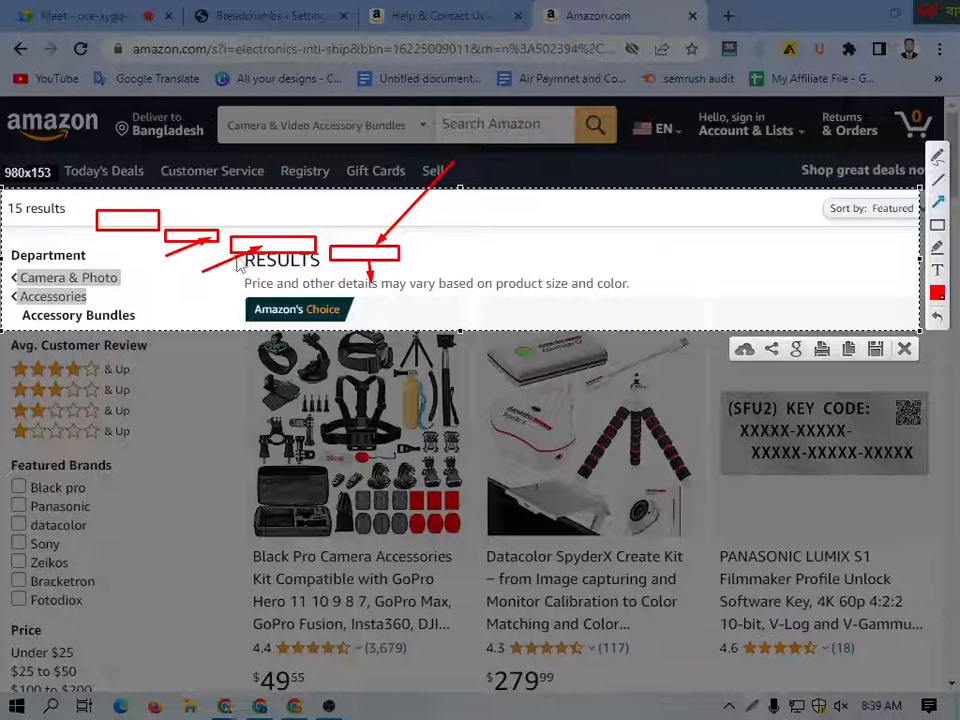
left_click_drag(212, 190, 197, 232)
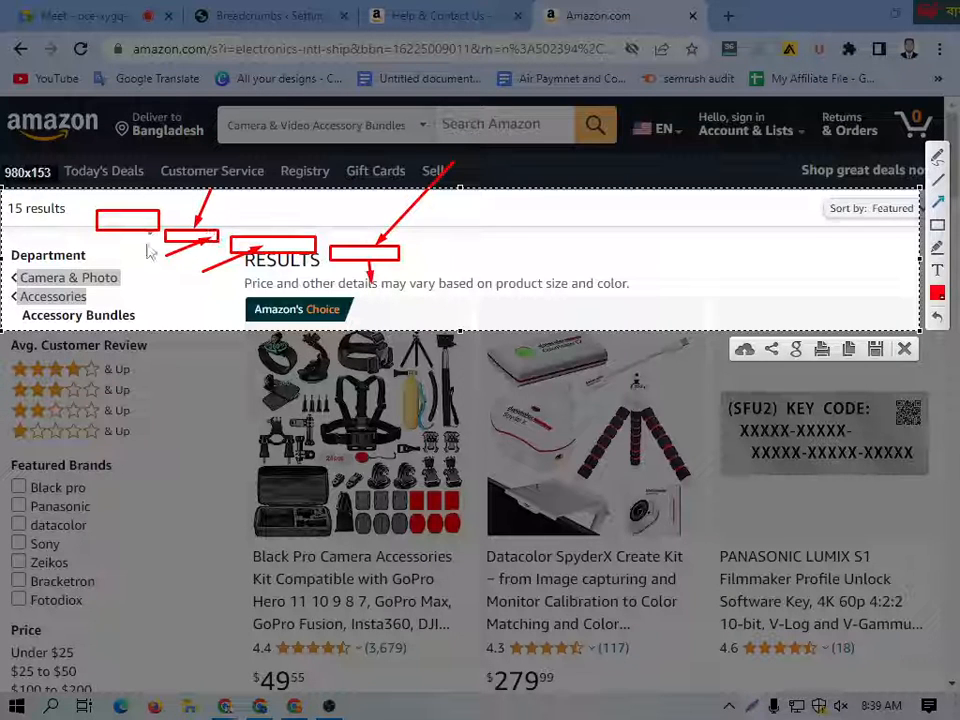
left_click_drag(117, 279, 126, 214)
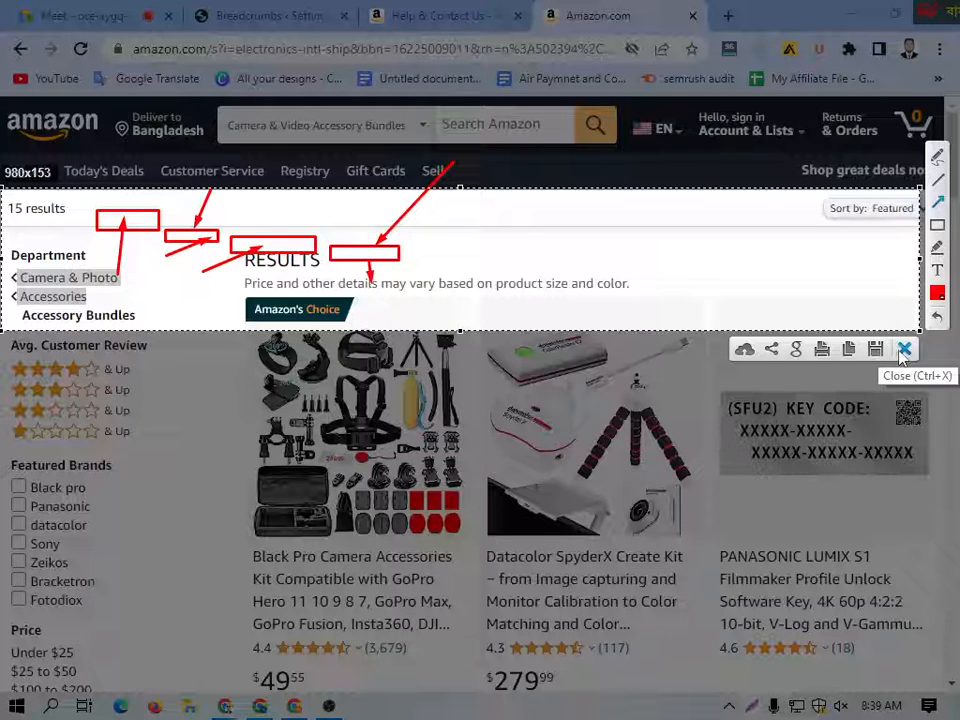
left_click(903, 349)
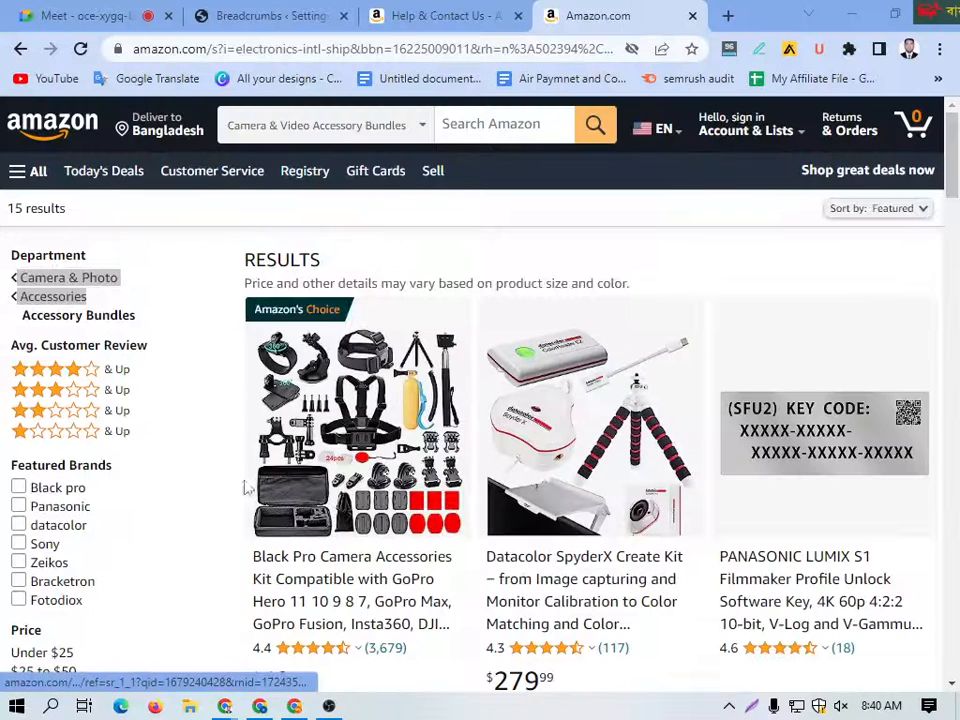
Step: Return to the Yoast SEO settings in WordPress and look through the Author archives options down to Social appearance
left_click(285, 14)
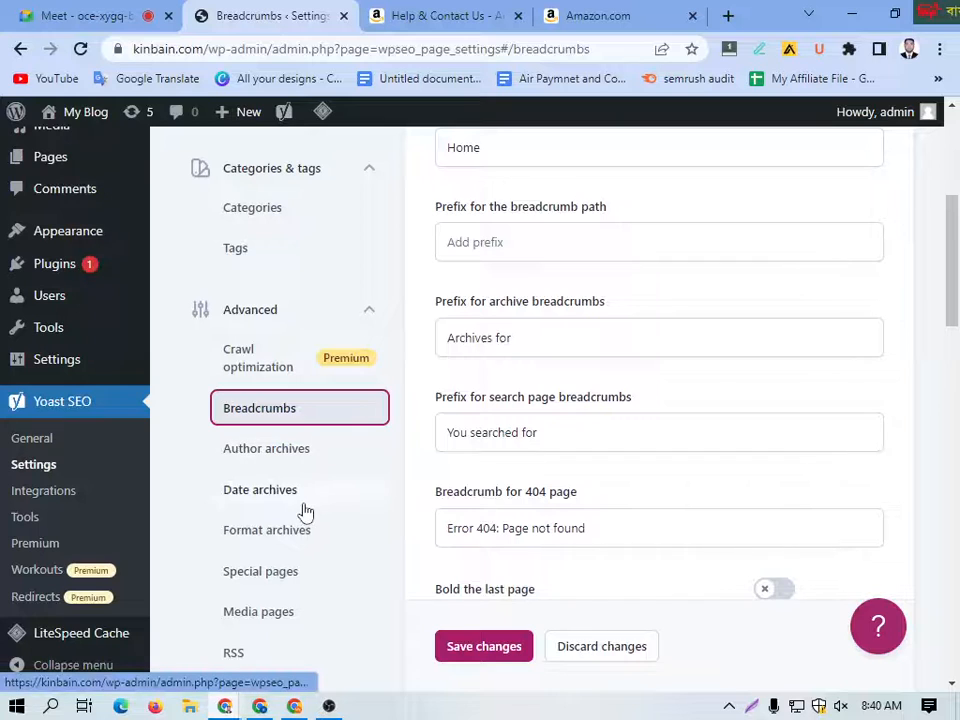
left_click(264, 452)
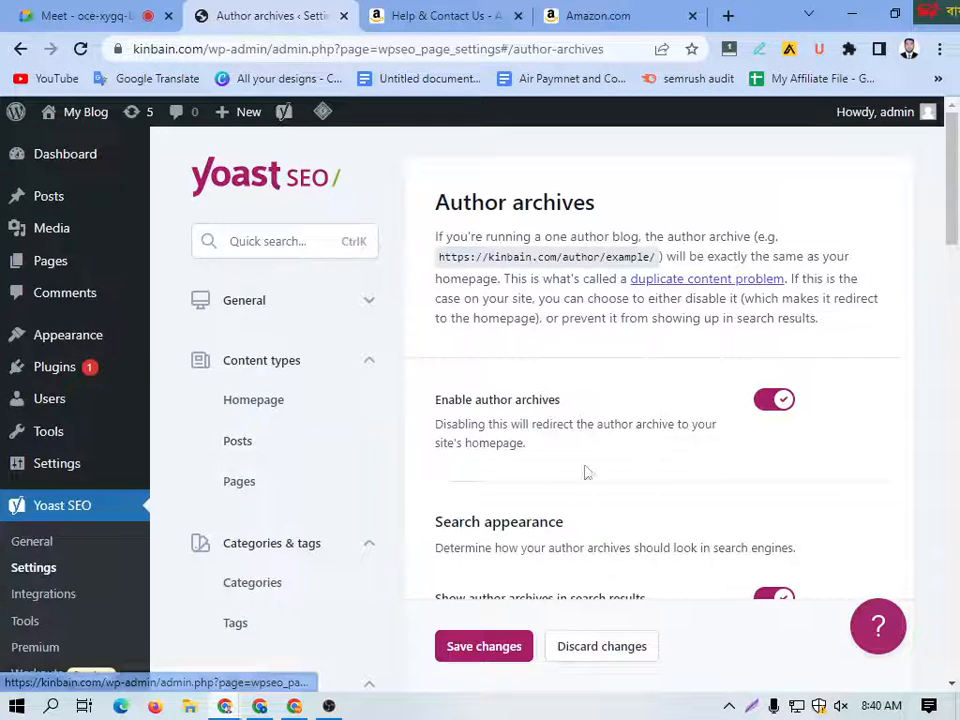
scroll(540, 469, "down", 6)
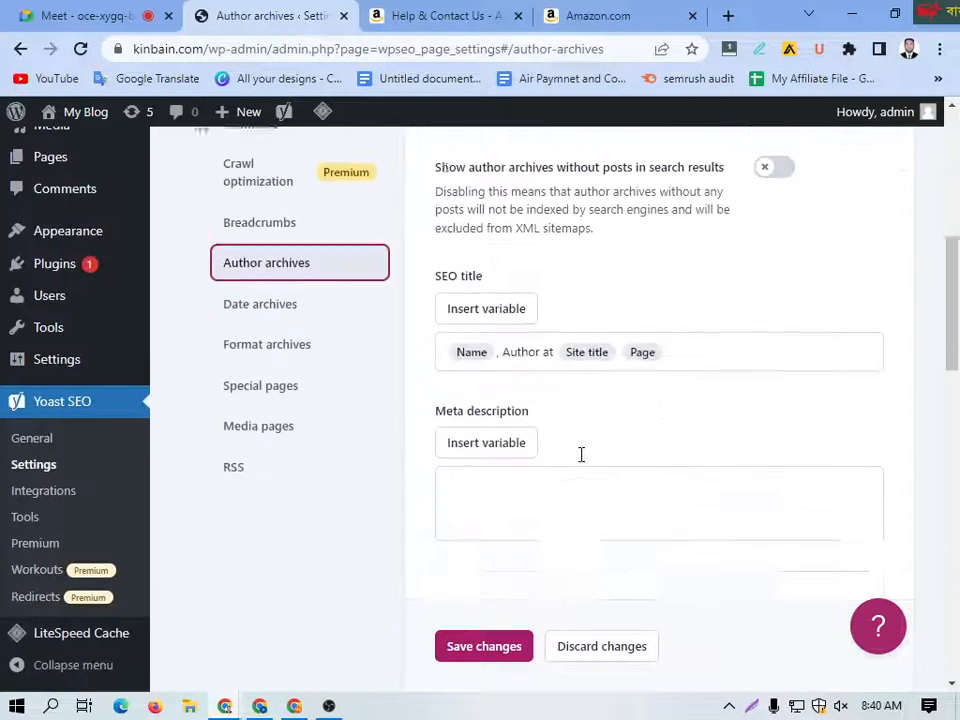
scroll(590, 420, "down", 1)
scroll(544, 363, "down", 2)
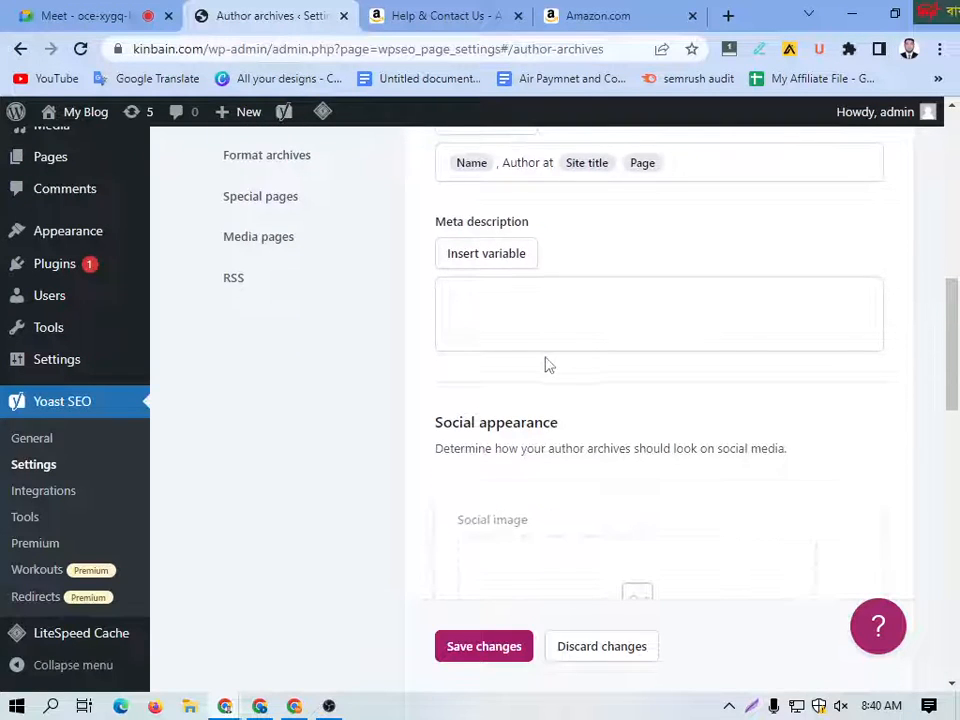
scroll(500, 385, "up", 3)
Step: Review the Date archives settings and the Format archives settings, including their SEO title and meta description fields
left_click(256, 304)
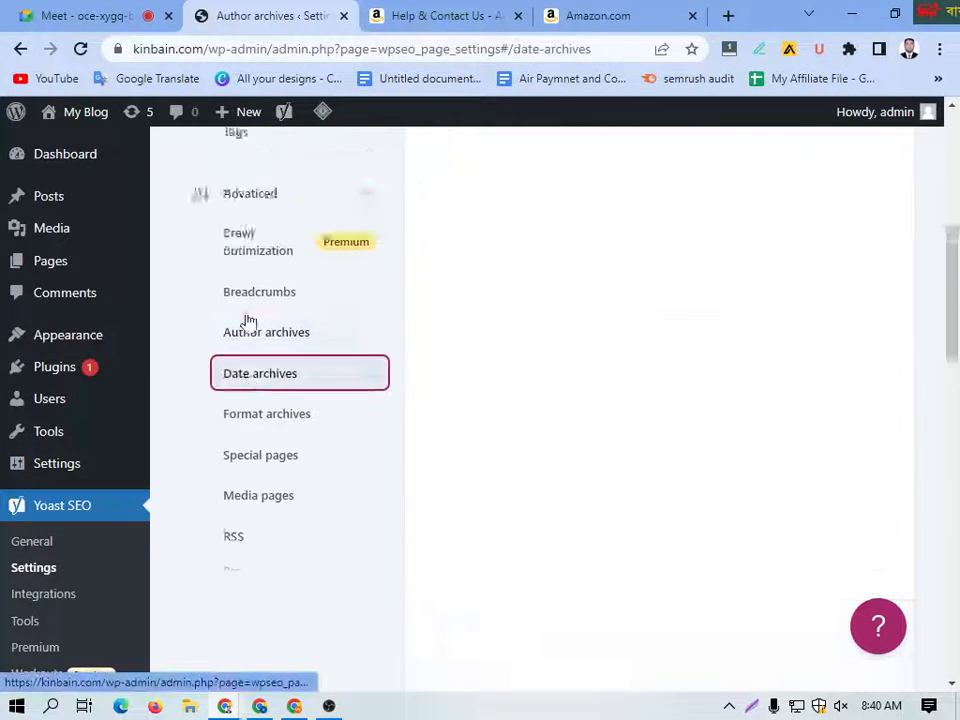
scroll(543, 421, "down", 2)
scroll(543, 421, "down", 5)
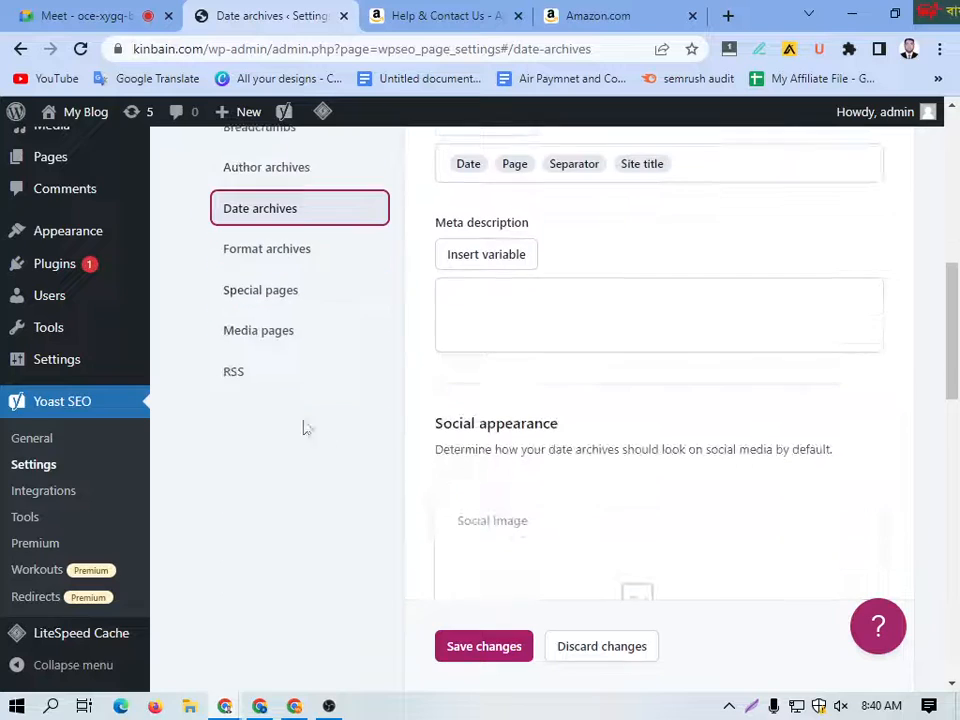
left_click(254, 248)
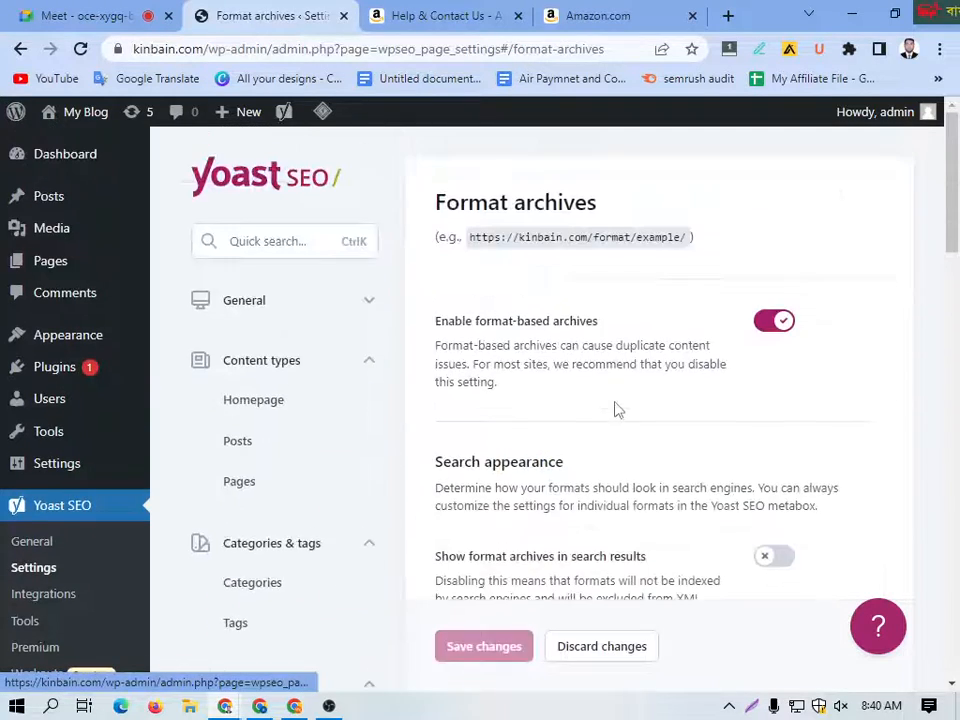
scroll(610, 415, "down", 3)
scroll(600, 432, "down", 2)
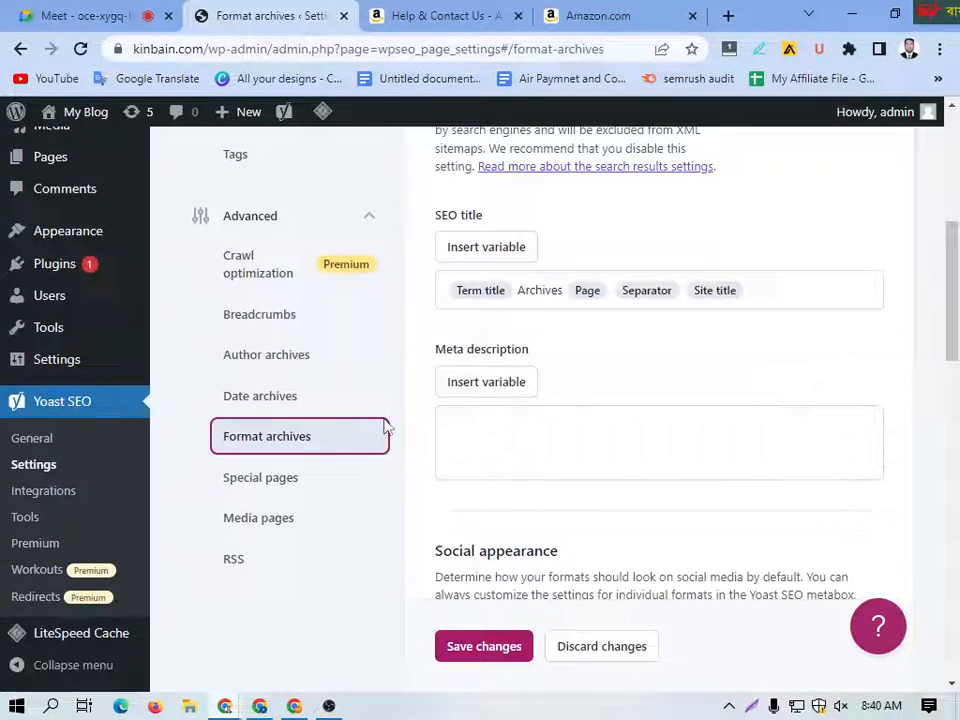
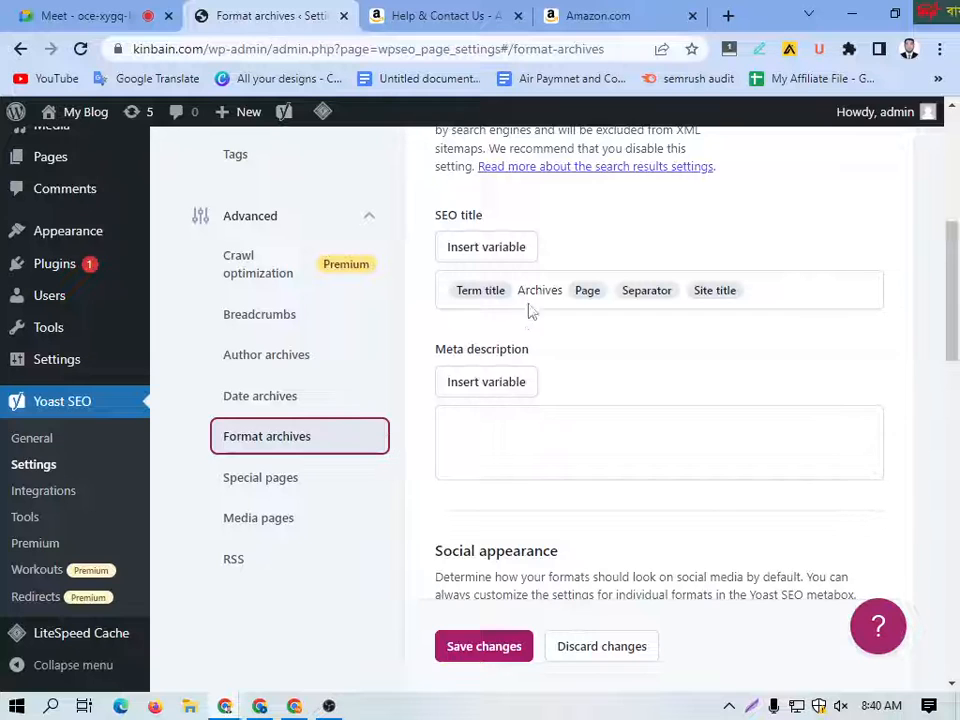
Step: Look over the Format archives search appearance settings again and dismiss the browser notification
scroll(403, 277, "up", 2)
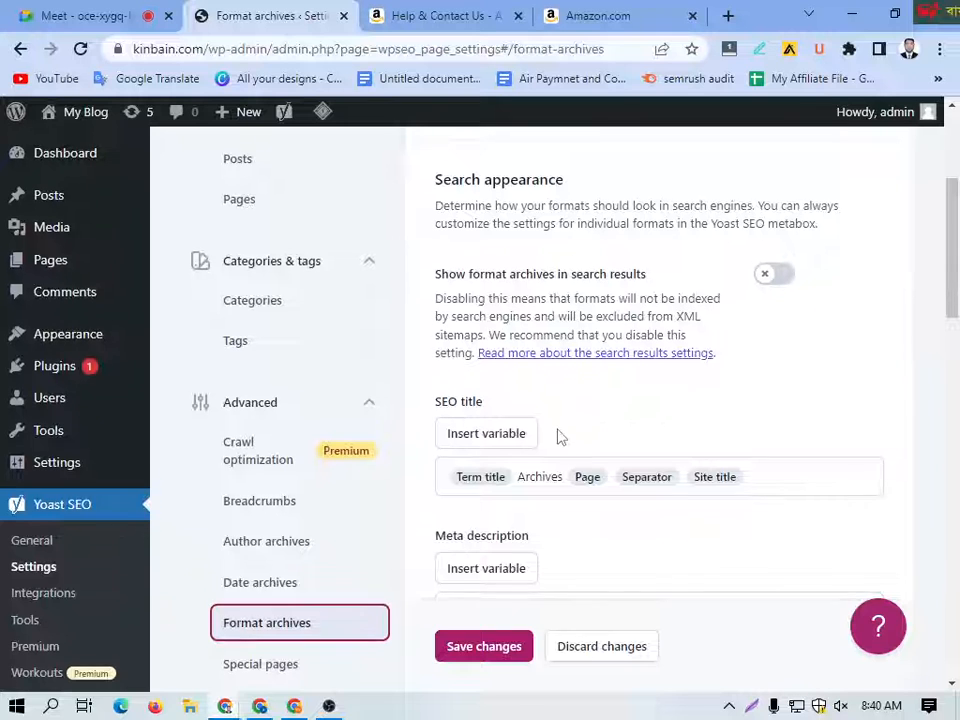
scroll(557, 437, "down", 2)
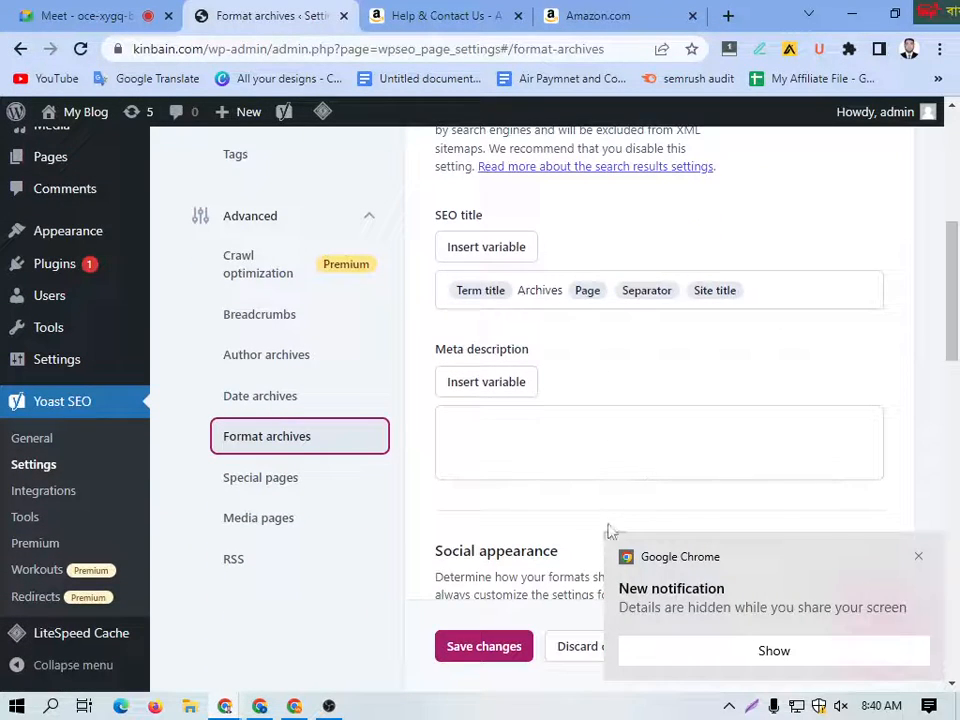
left_click(918, 557)
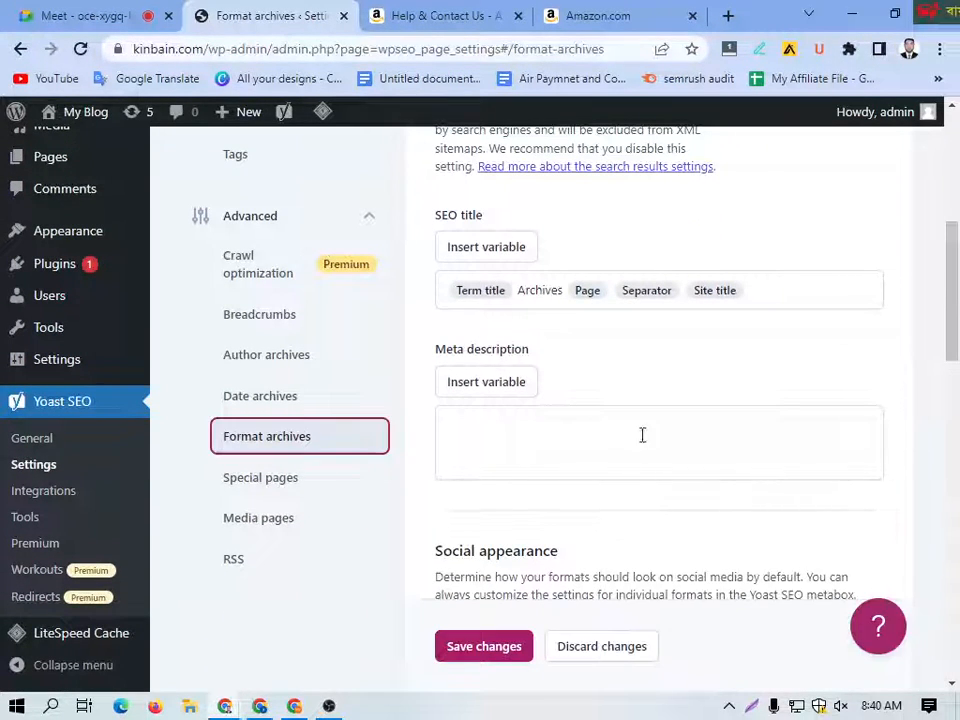
Step: Review the Special pages settings, covering the page titles for internal search pages and 404 error pages
left_click(261, 481)
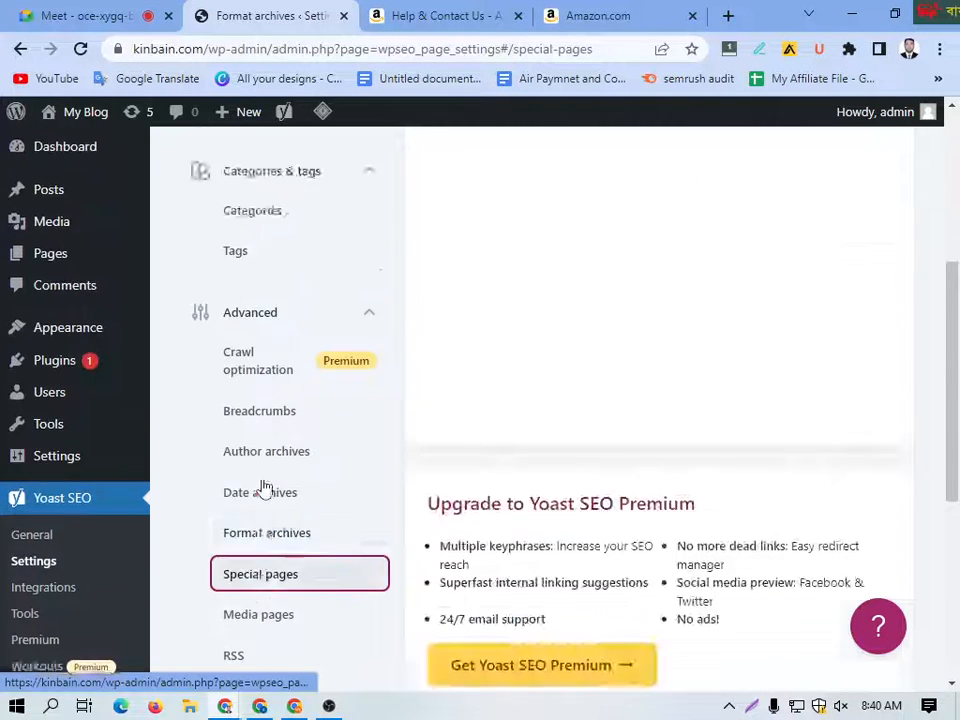
scroll(508, 404, "down", 2)
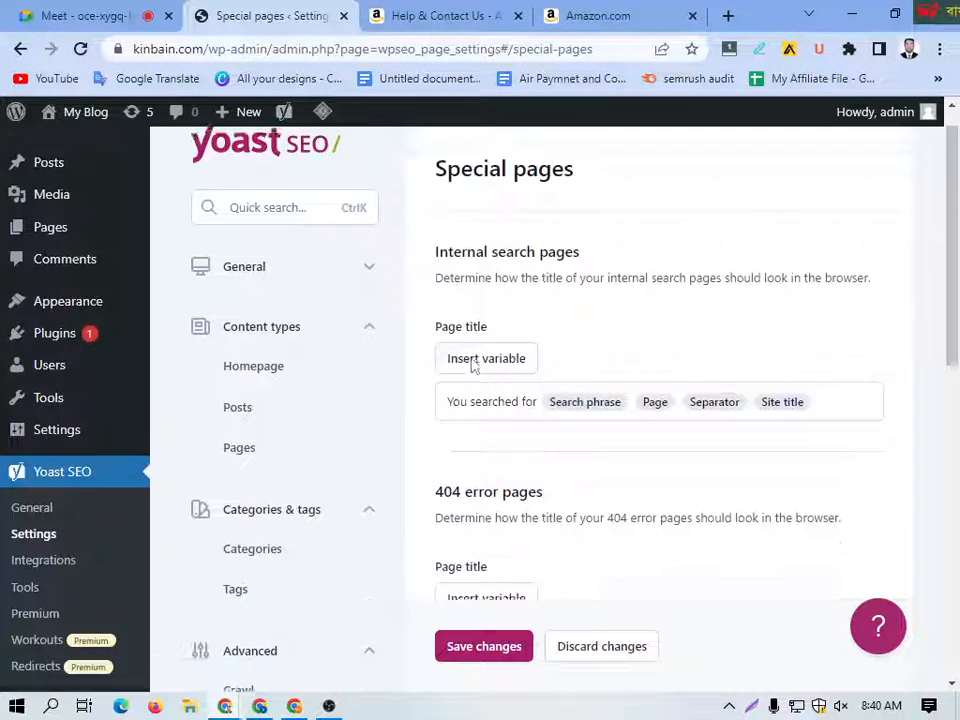
scroll(483, 395, "down", 6)
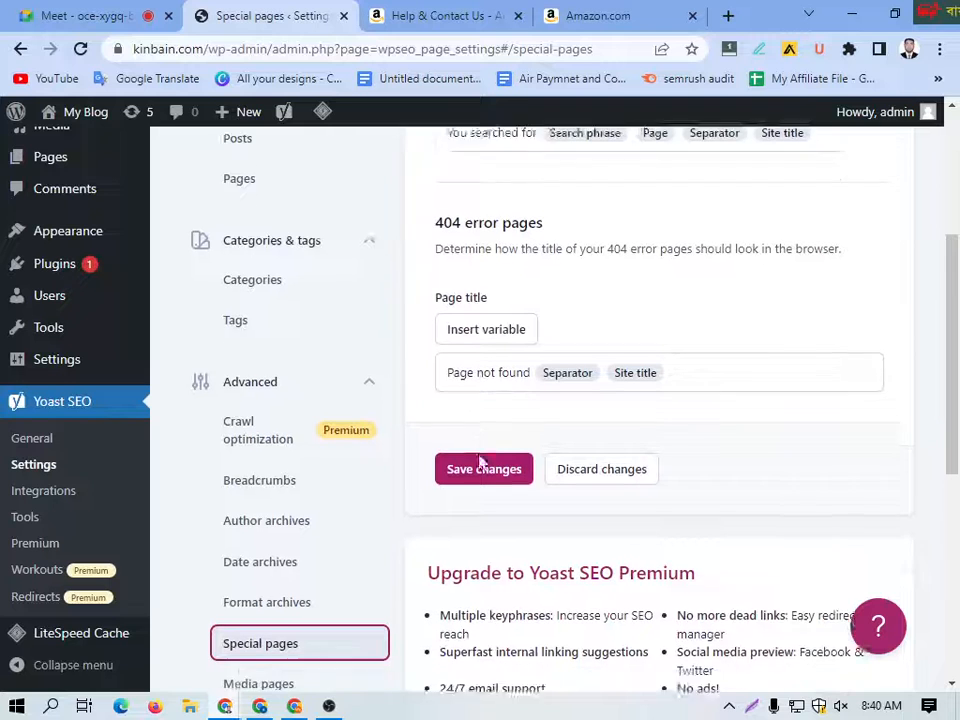
scroll(495, 347, "down", 2)
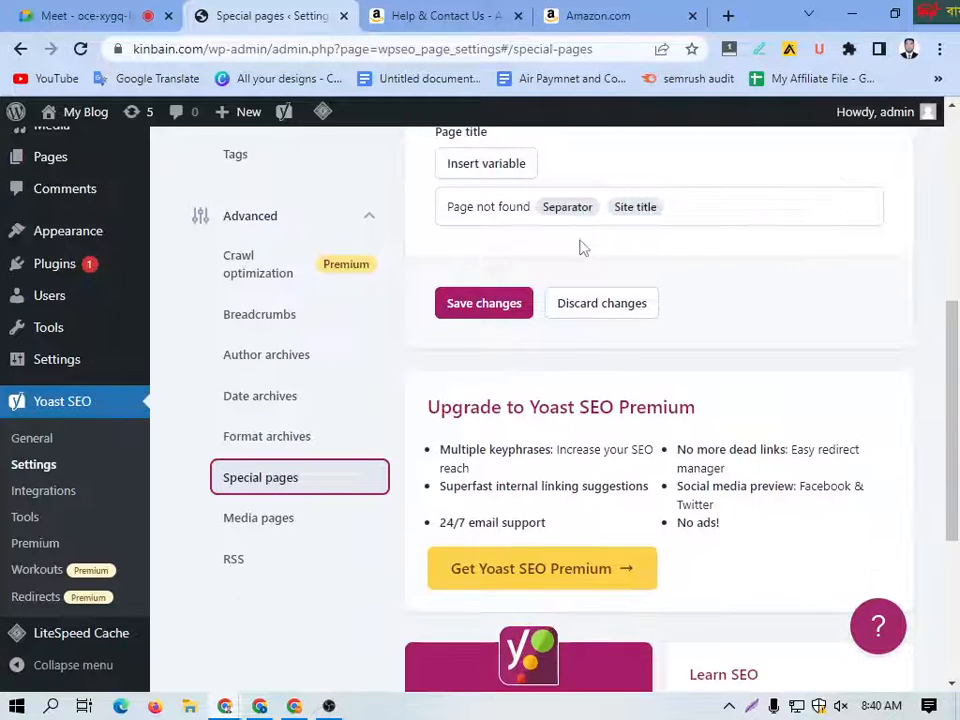
scroll(268, 508, "down", 2)
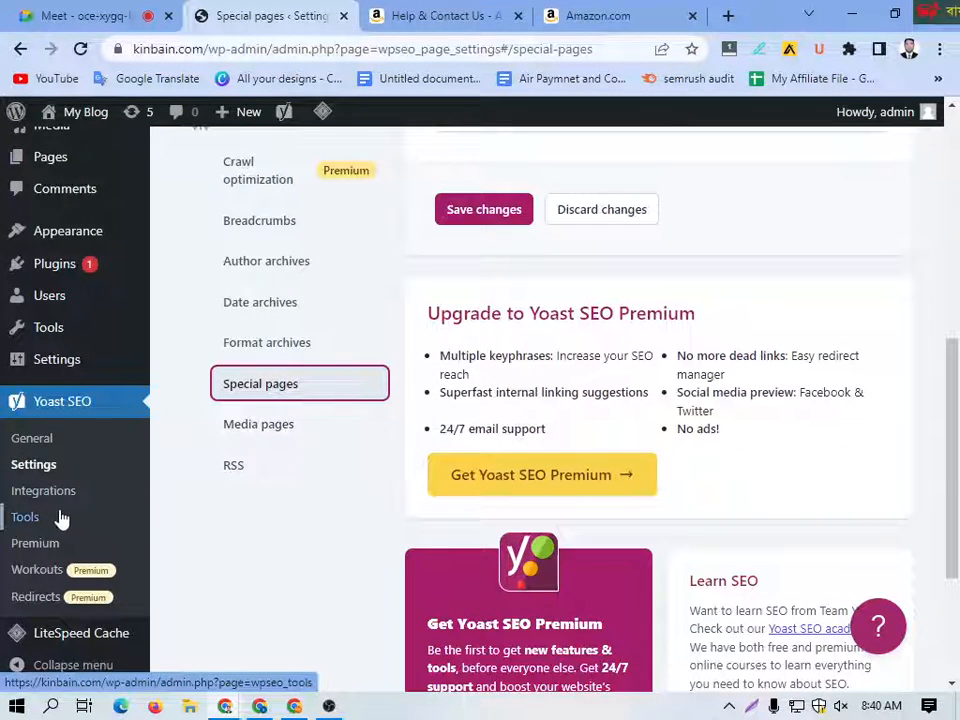
Step: Leave the Yoast SEO settings without saving and look through all the available integrations on the Integrations page
left_click(46, 494)
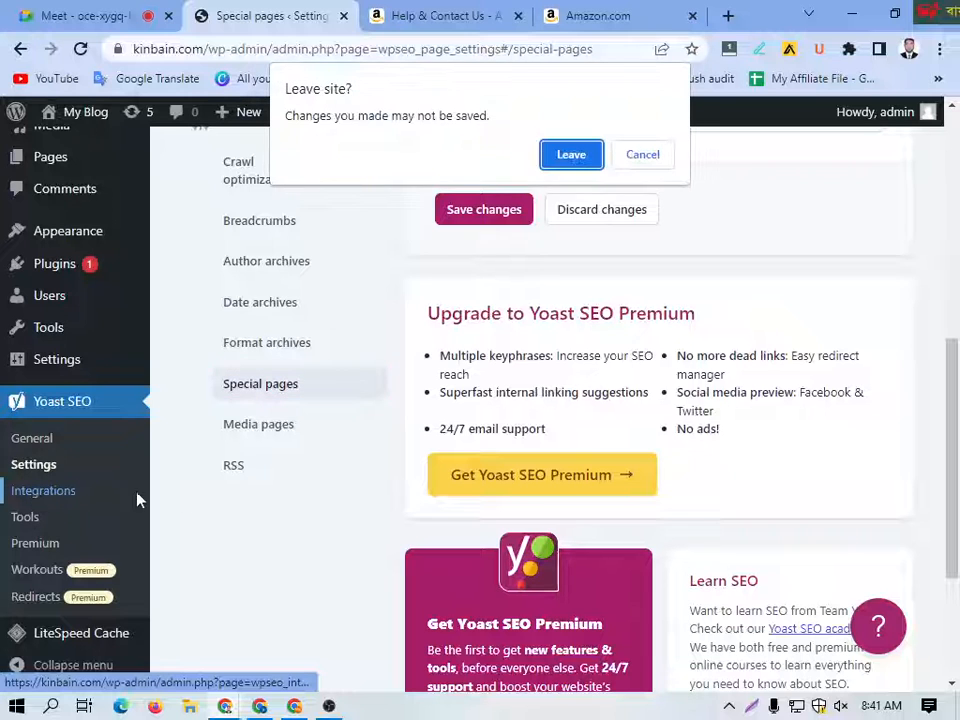
left_click(572, 155)
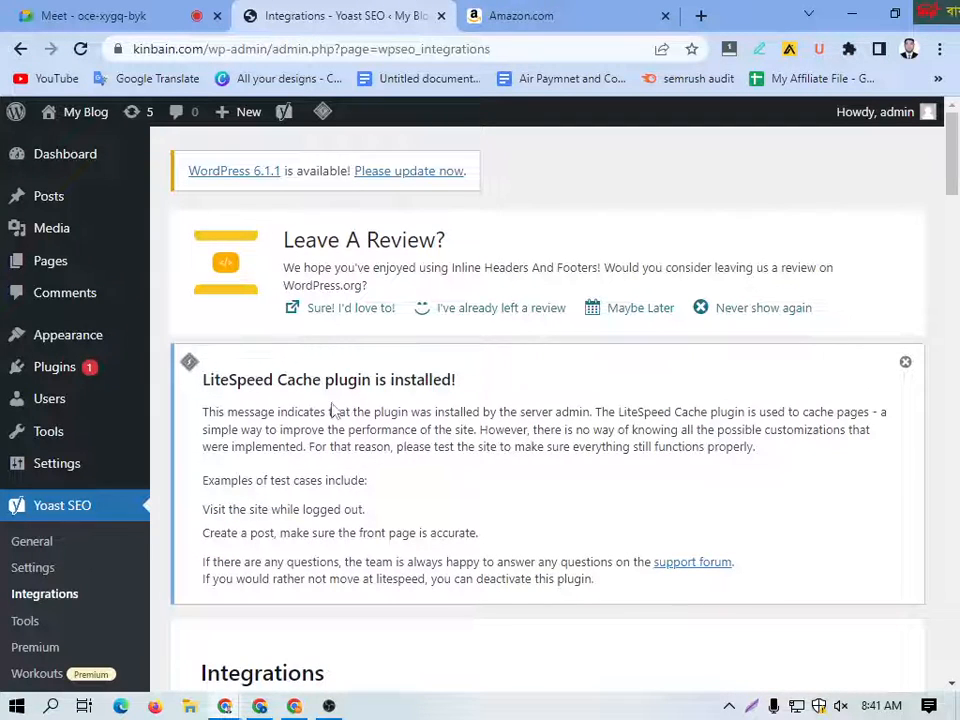
scroll(420, 385, "down", 5)
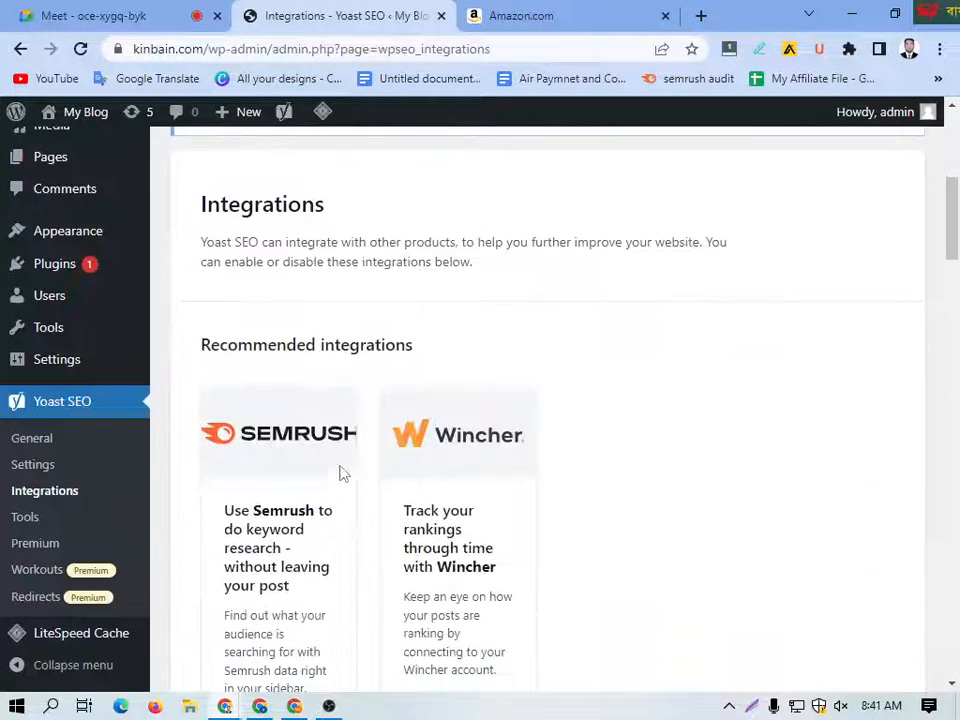
scroll(354, 364, "down", 10)
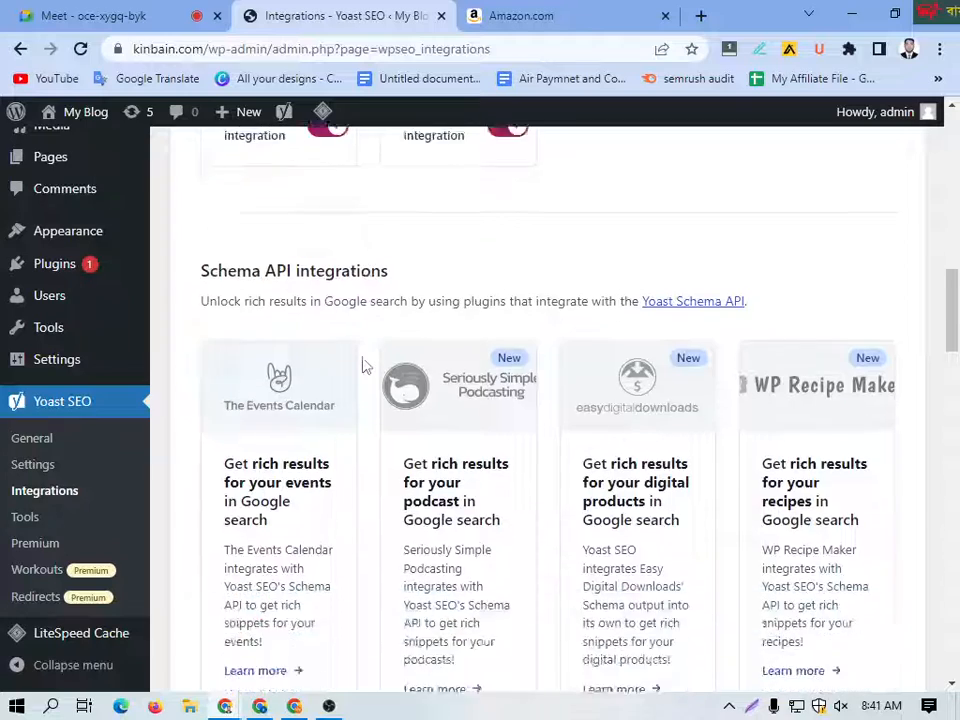
scroll(366, 366, "down", 10)
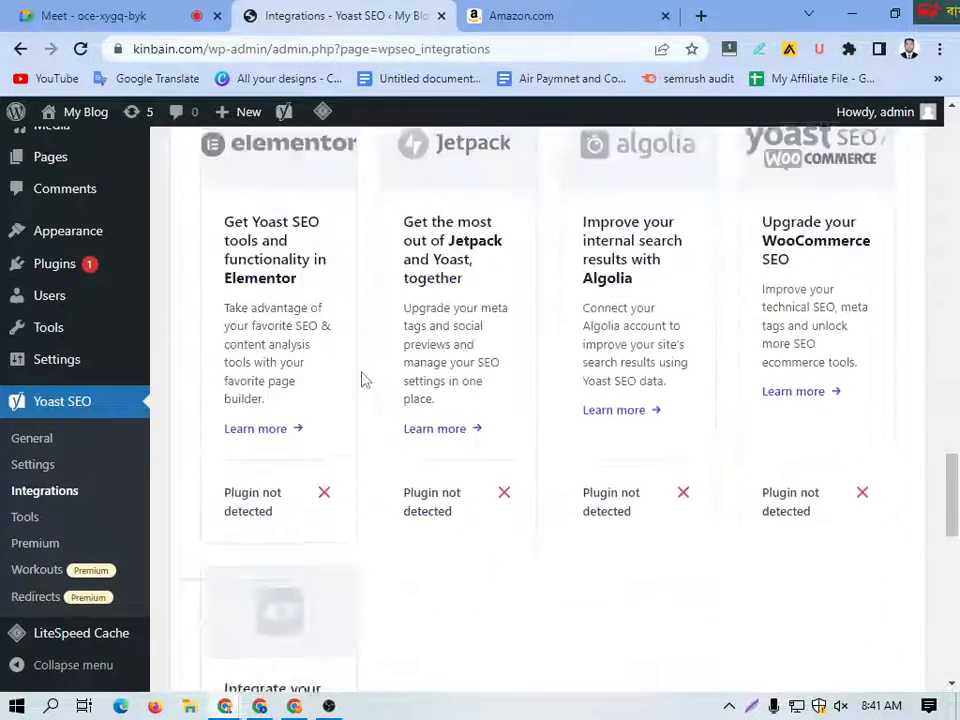
scroll(365, 380, "down", 4)
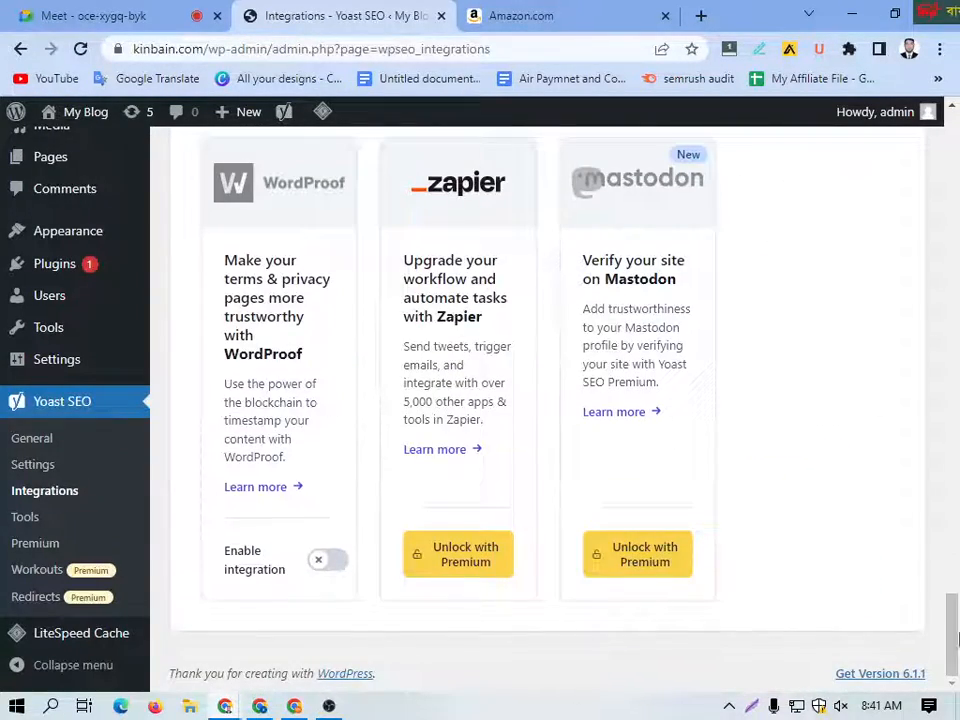
Step: Open the Import and Export tool from Yoast SEO's Tools page and examine its Import settings section
left_click(27, 521)
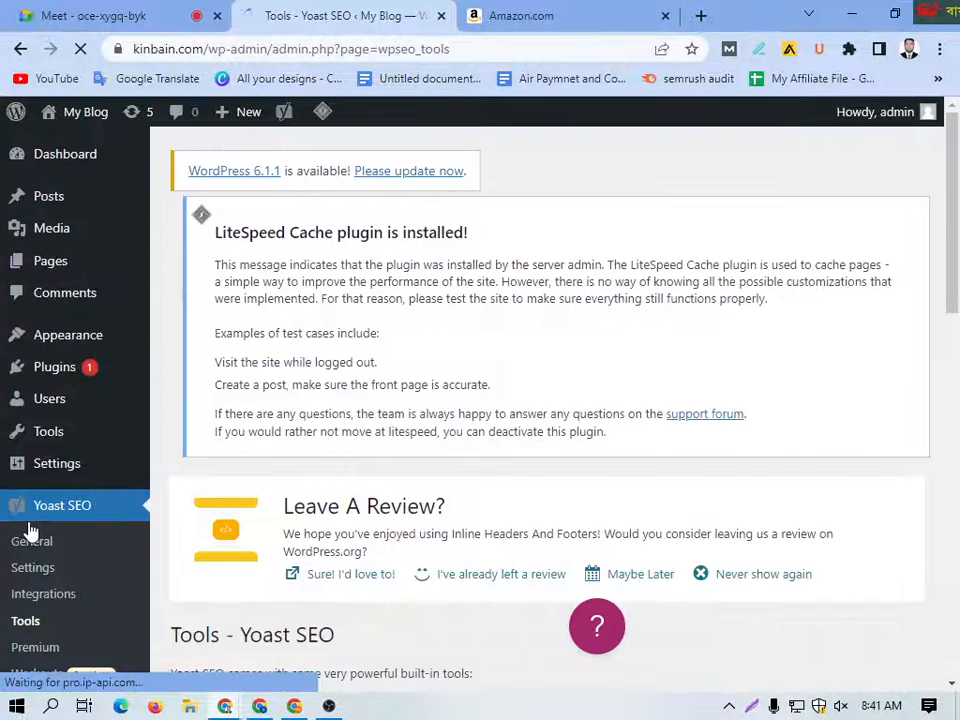
scroll(392, 449, "down", 4)
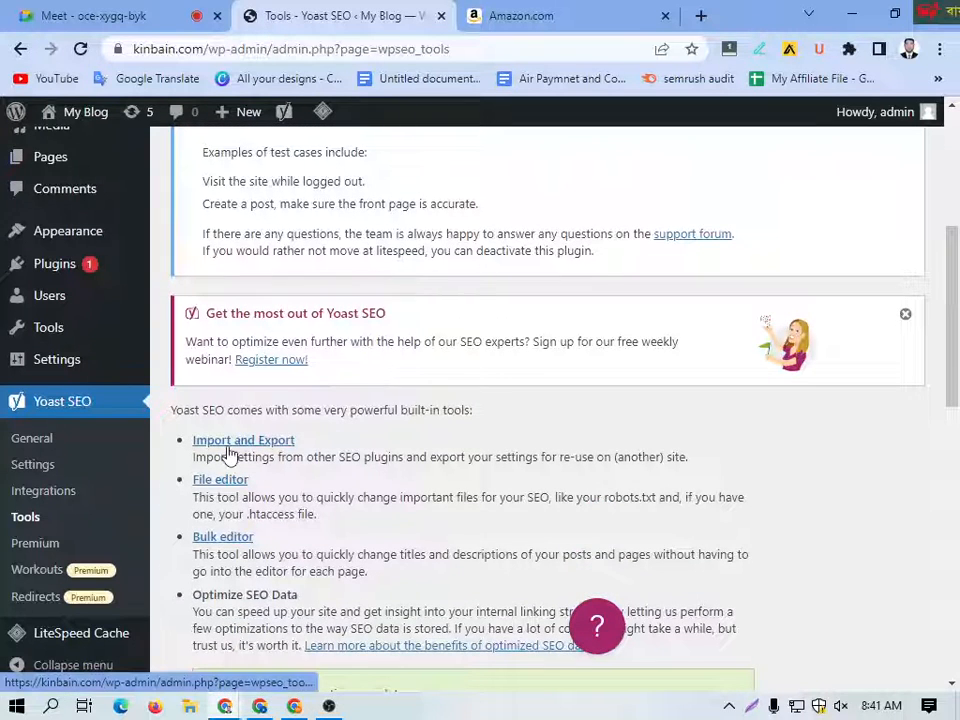
right_click(228, 452)
left_click(228, 452)
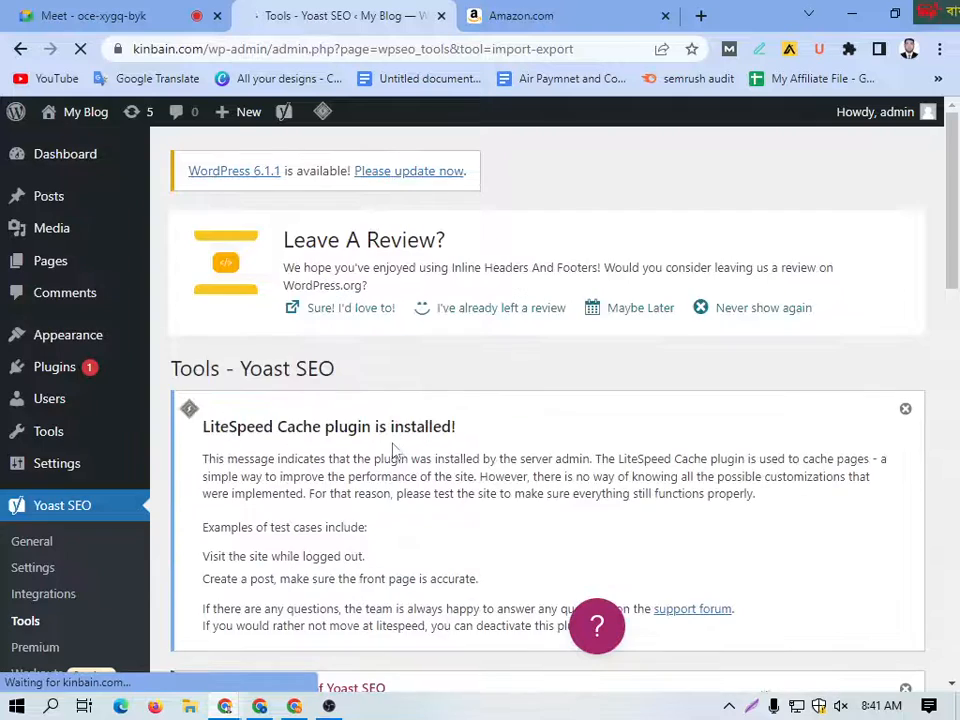
scroll(401, 449, "down", 2)
scroll(401, 448, "down", 3)
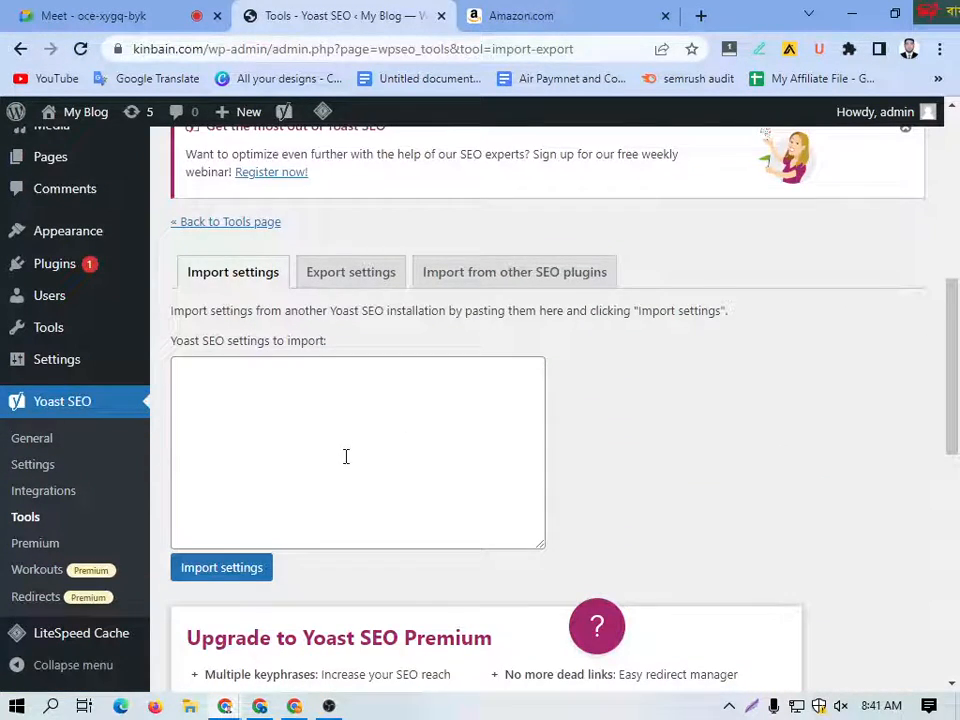
scroll(345, 430, "down", 1)
scroll(343, 360, "up", 1)
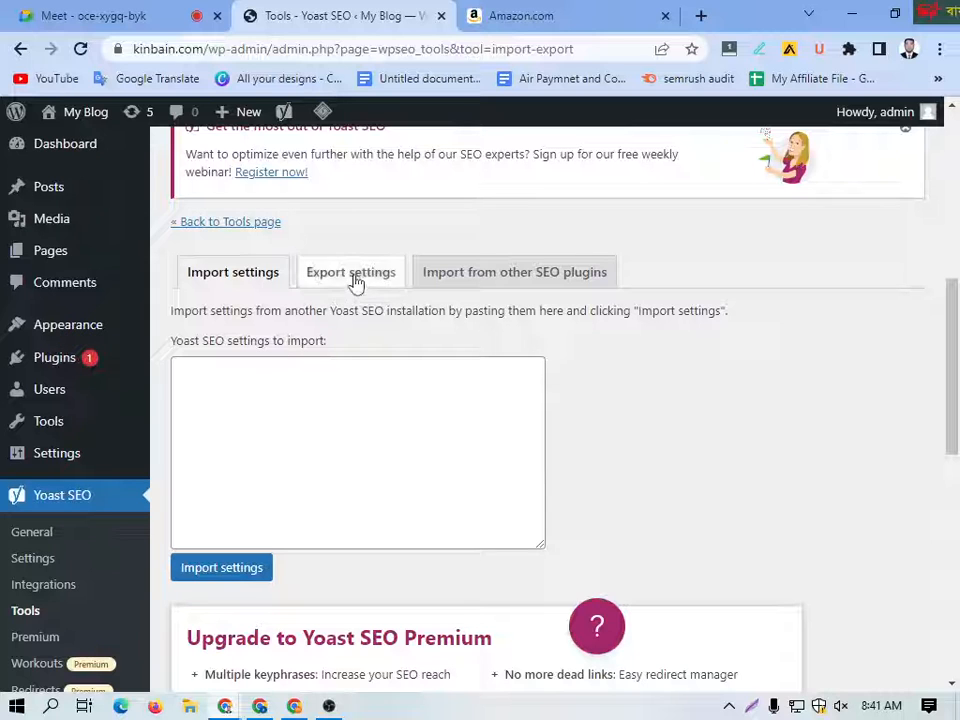
left_click(297, 388)
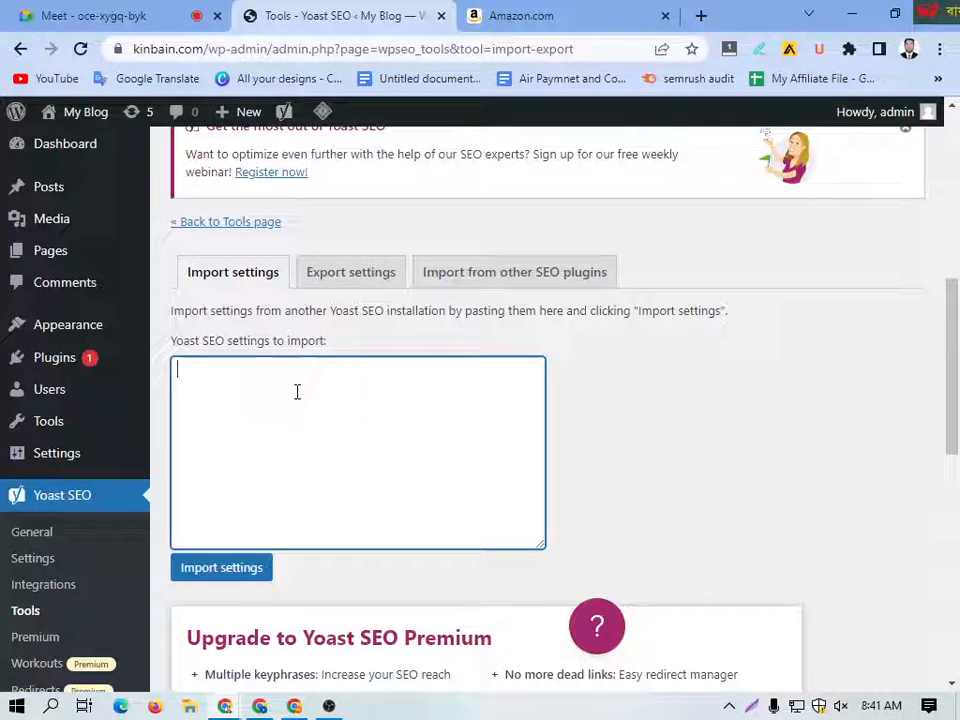
Step: Review the Export settings section of the Import and Export tool, without exporting anything
left_click(355, 279)
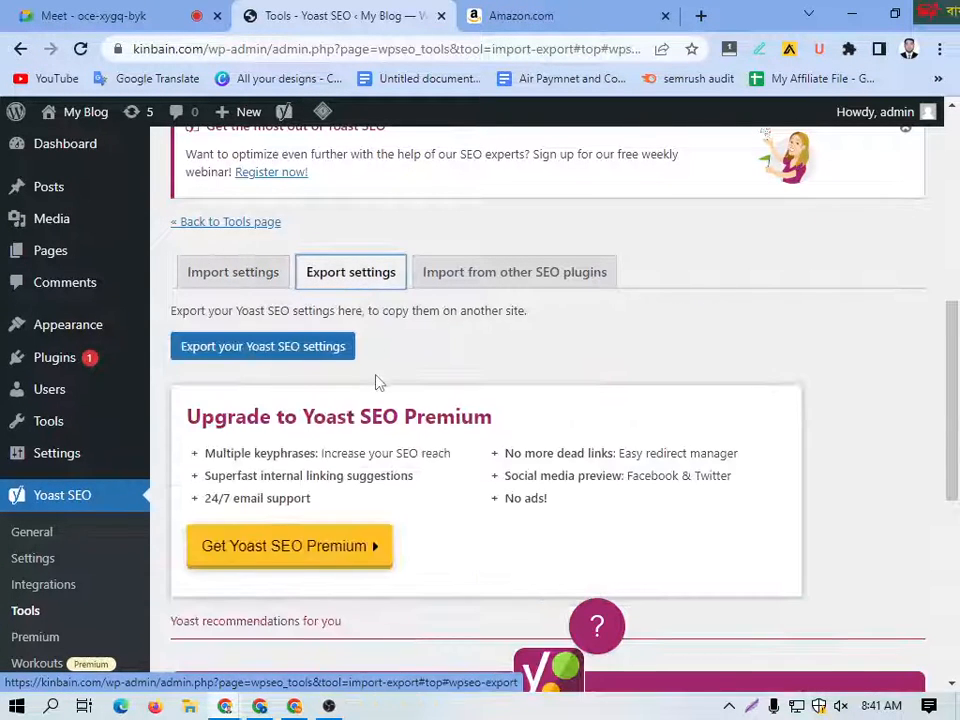
scroll(377, 373, "down", 1)
scroll(377, 373, "down", 1)
scroll(377, 373, "up", 4)
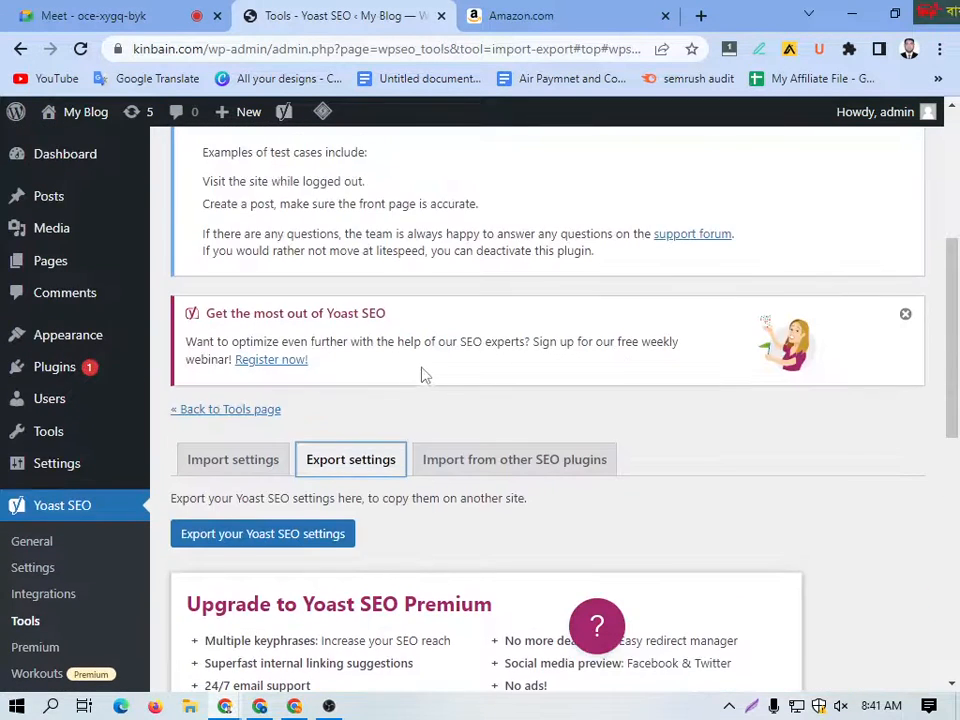
scroll(446, 497, "down", 2)
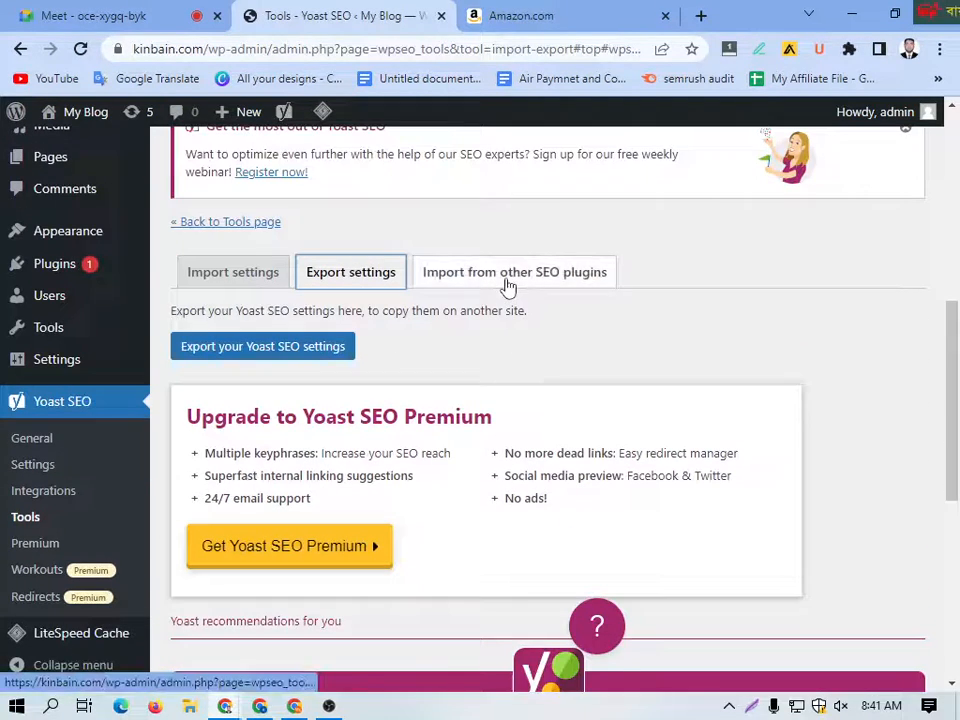
scroll(294, 388, "down", 5)
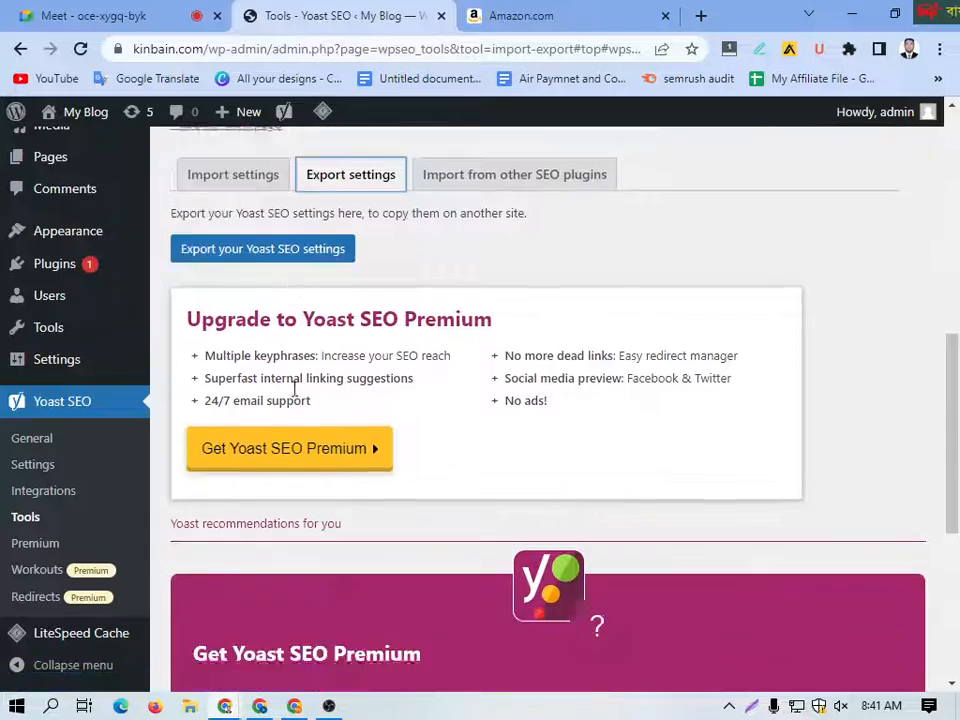
scroll(294, 390, "down", 1)
scroll(296, 392, "up", 7)
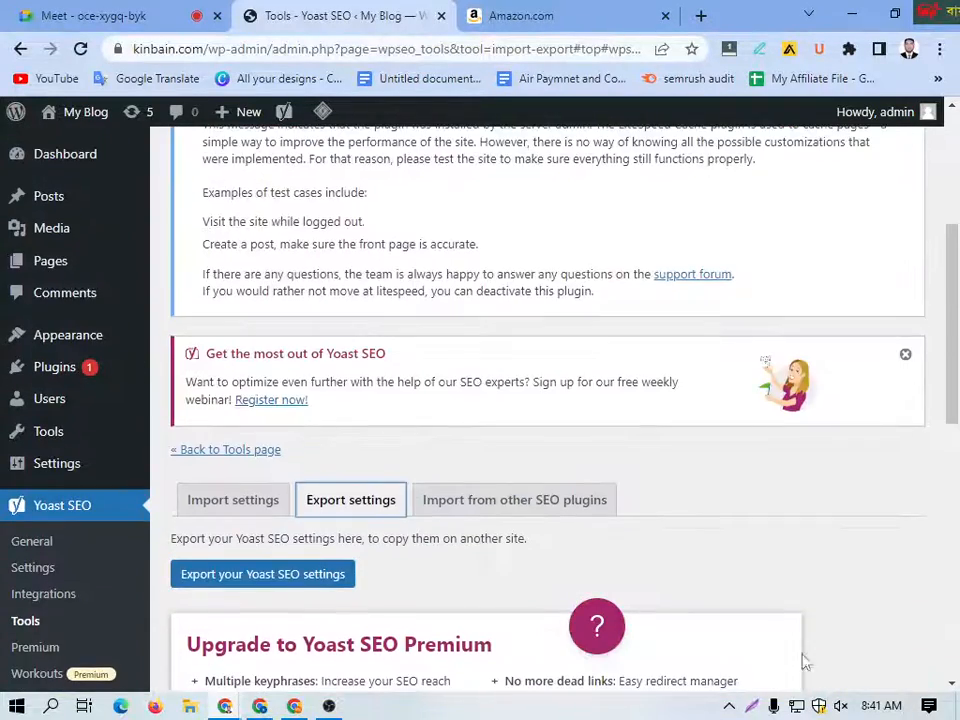
scroll(343, 572, "up", 3)
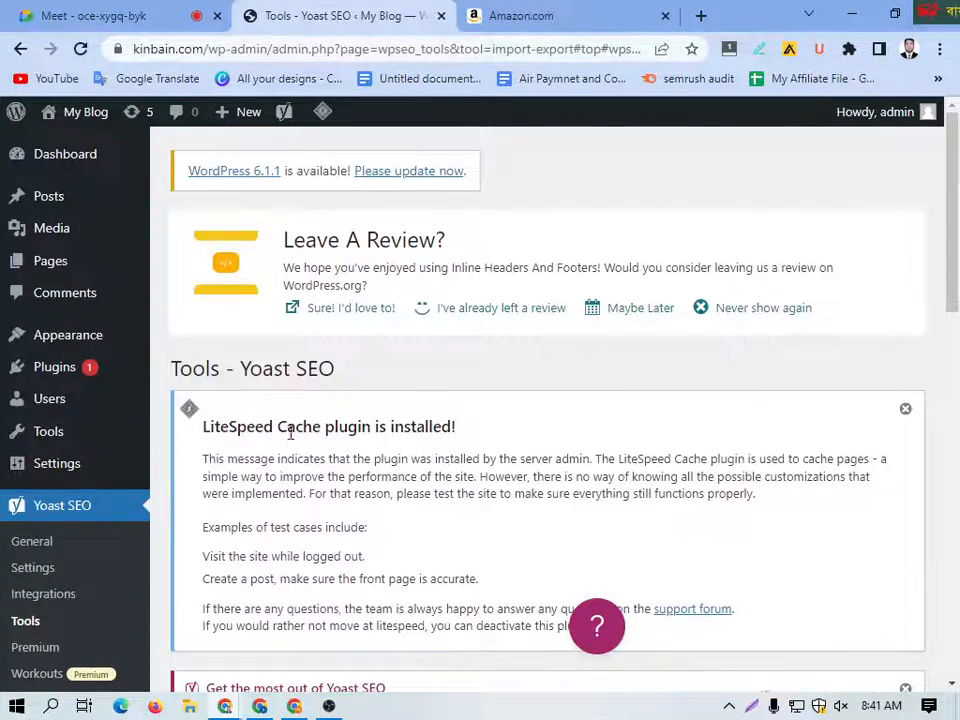
scroll(70, 500, "down", 2)
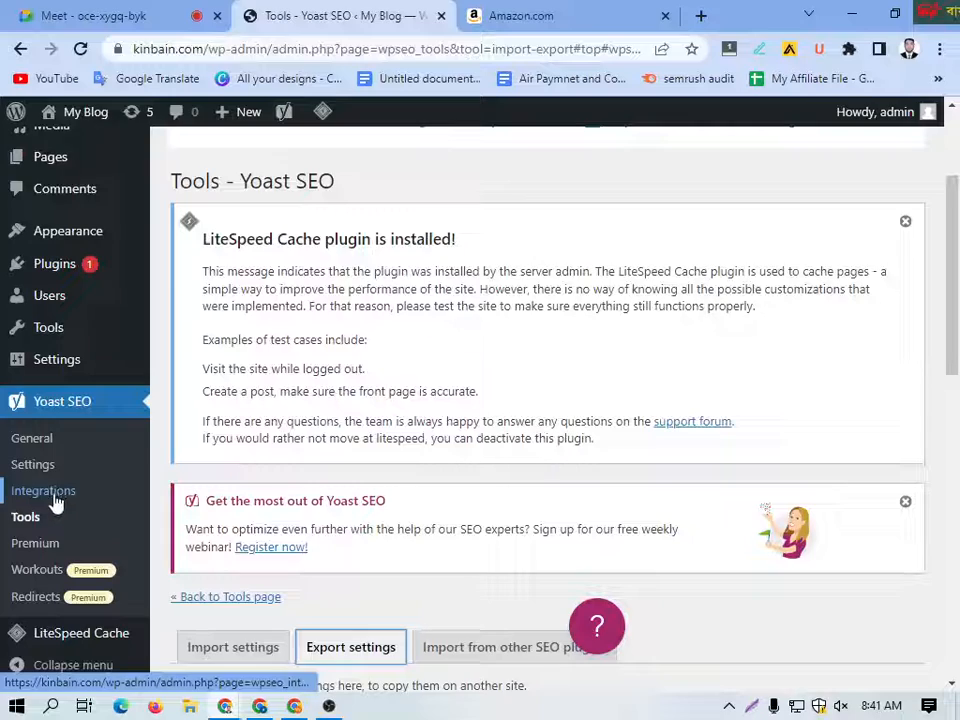
Step: Go back to the list of Yoast SEO tools, open the File editor in a new browser tab and switch to it
left_click(24, 52)
scroll(313, 413, "down", 6)
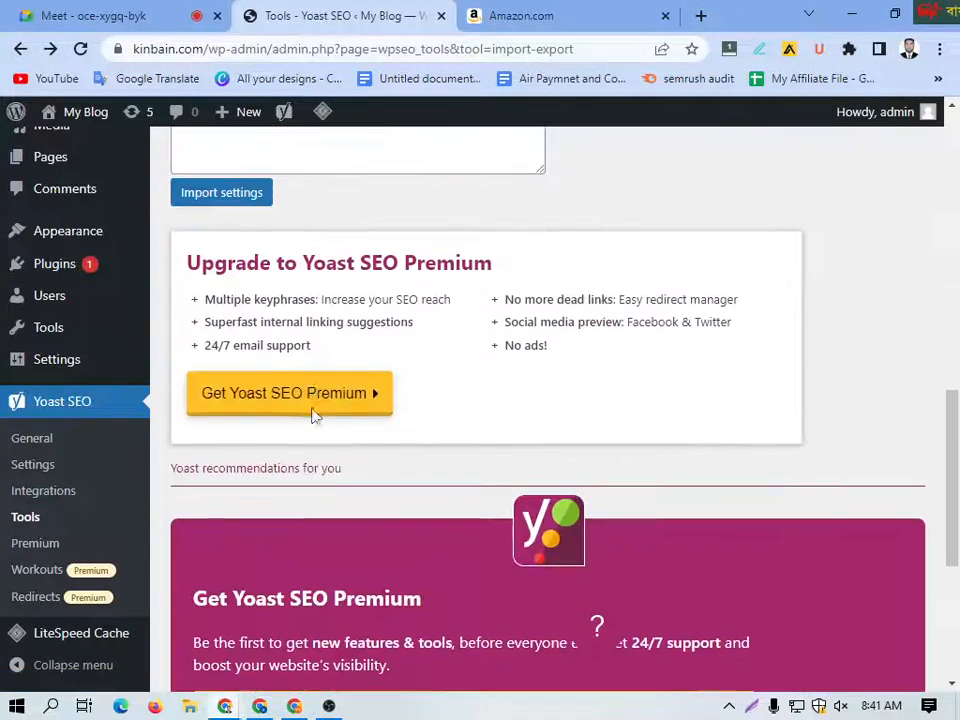
scroll(354, 424, "up", 5)
scroll(828, 355, "up", 5)
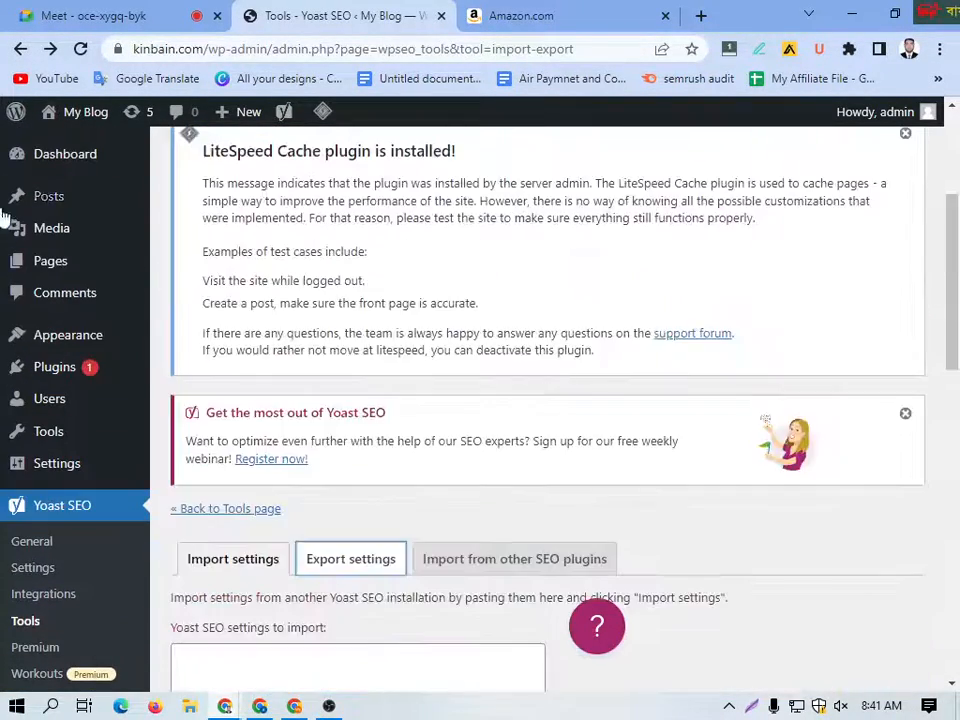
left_click(20, 48)
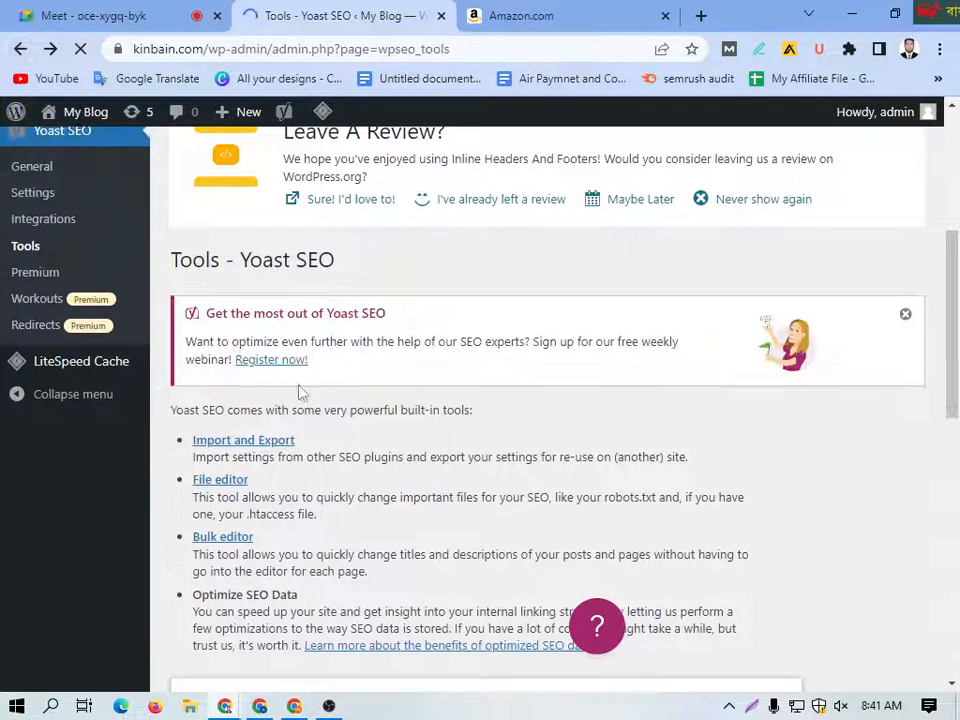
right_click(245, 481)
left_click(305, 293)
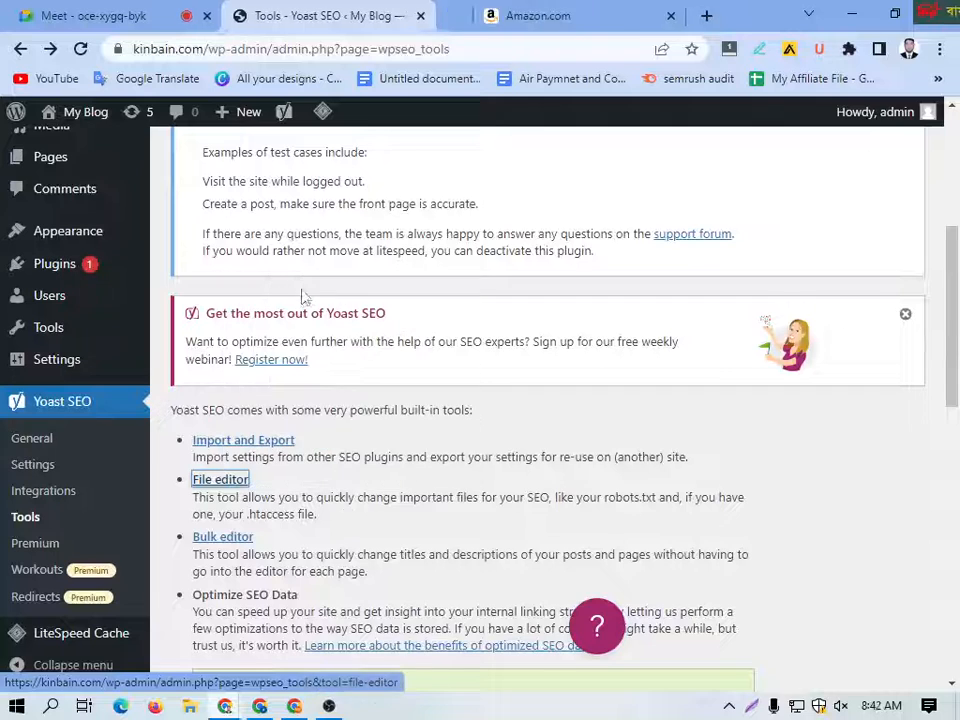
left_click(465, 28)
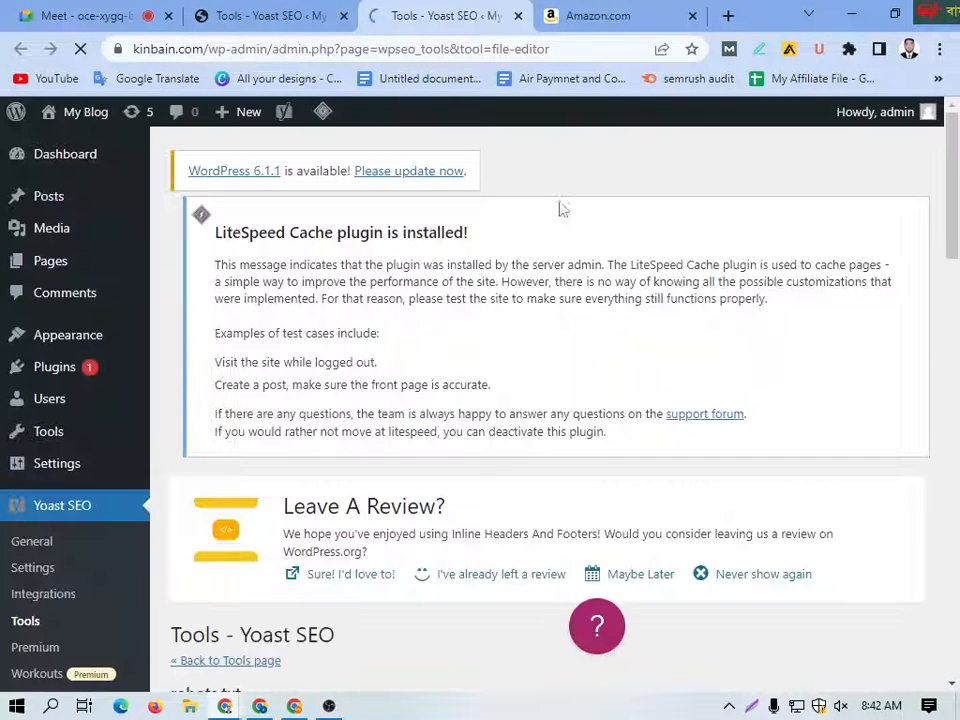
Step: Examine the robots.txt content in the File editor, highlighting its text from the User-agent line through the Sitemap line
scroll(339, 491, "down", 6)
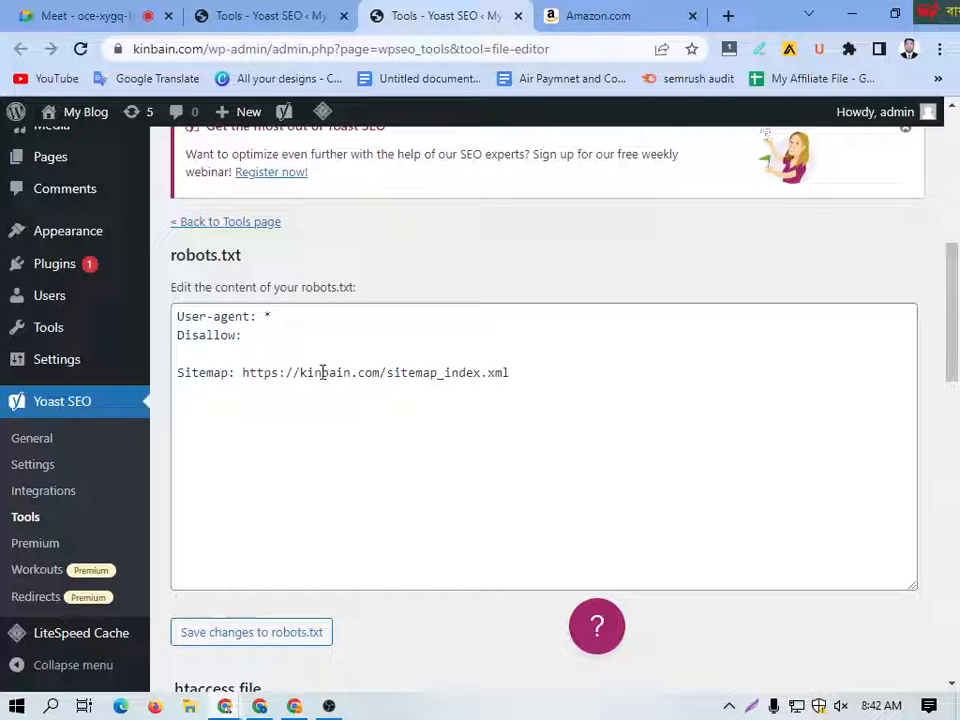
left_click_drag(245, 335, 201, 324)
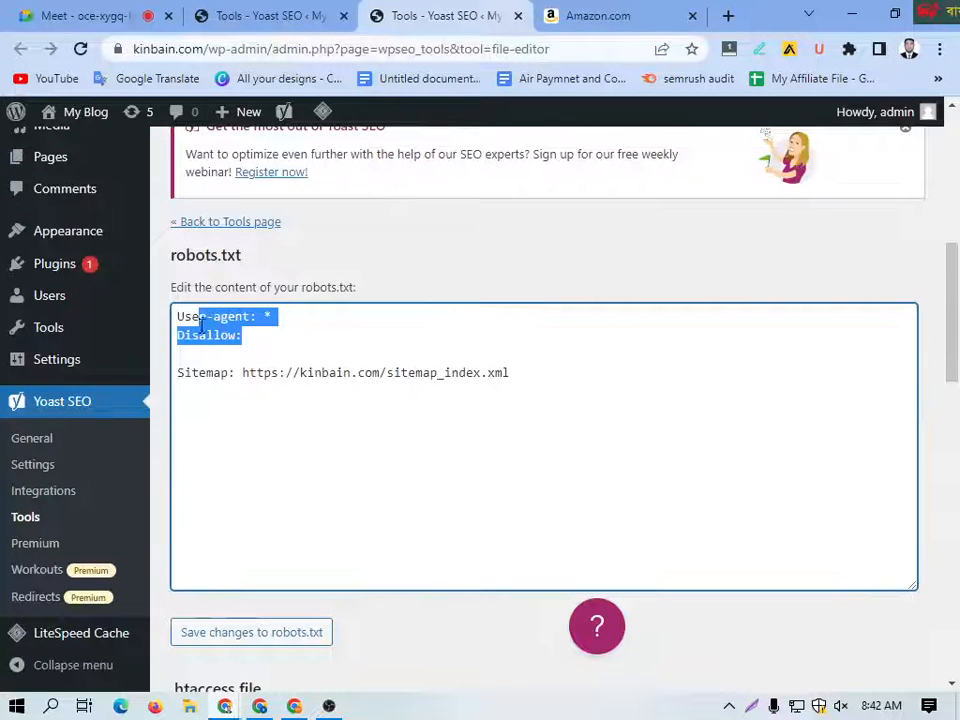
left_click(306, 416)
left_click_drag(506, 383, 195, 320)
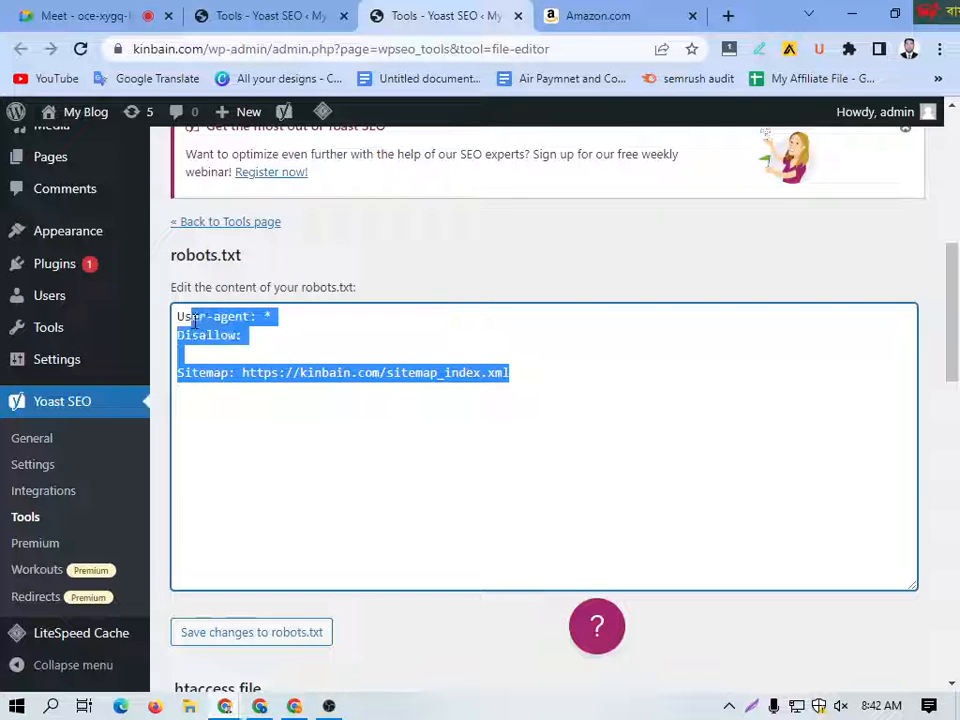
Step: Add a second "Disallow:" line directly above the Sitemap line in robots.txt by duplicating the existing one
left_click(259, 337)
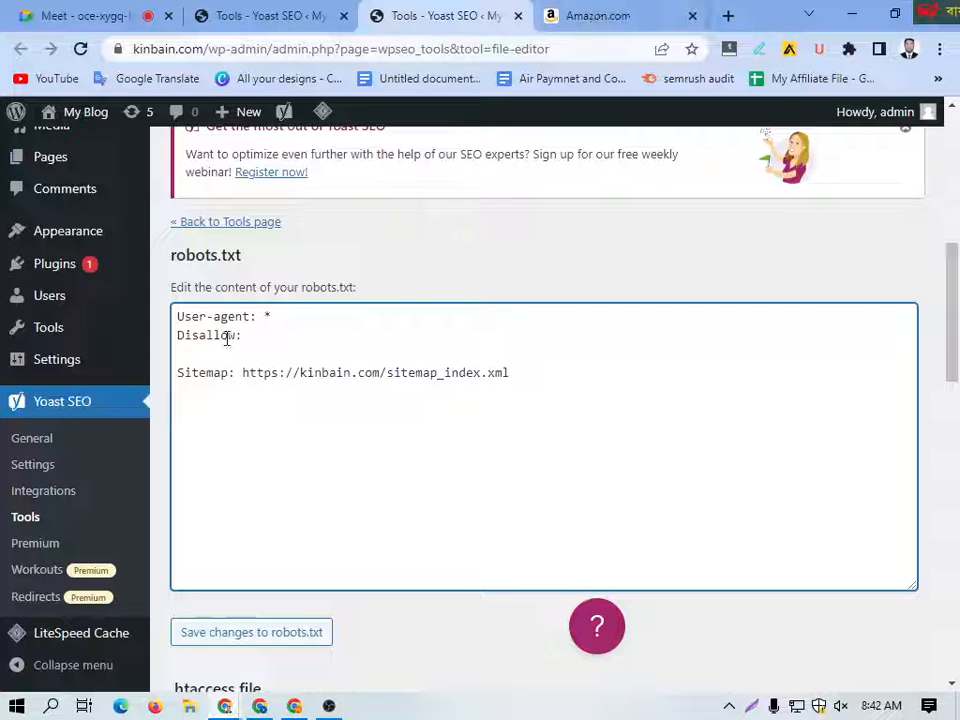
key("Return")
left_click_drag(252, 337, 175, 340)
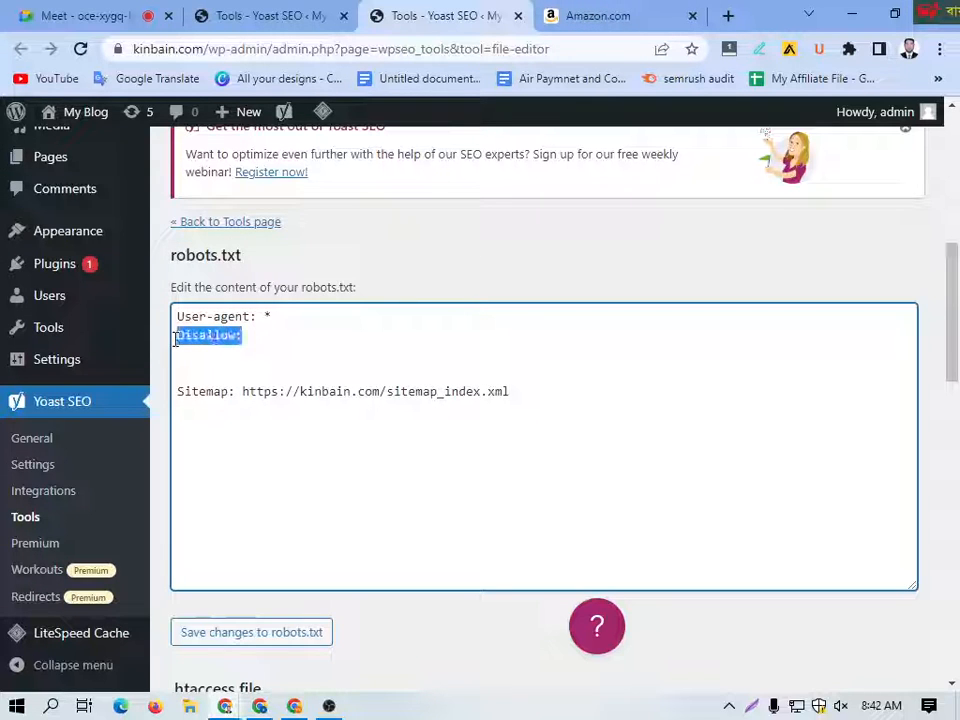
key("ctrl+c")
left_click(207, 372)
key("ctrl+v")
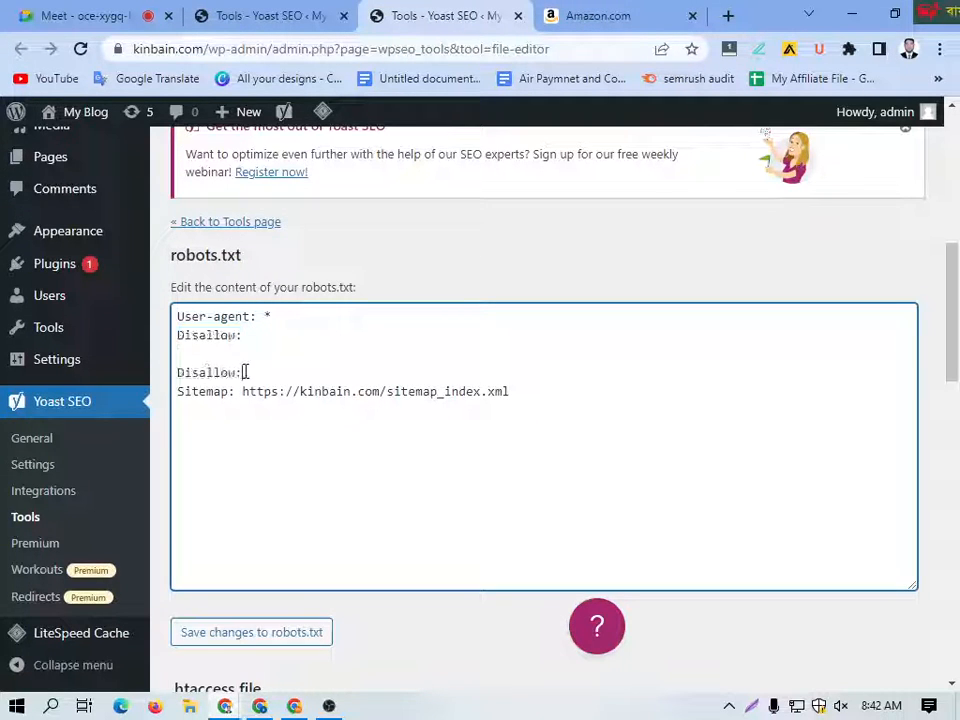
left_click(549, 12)
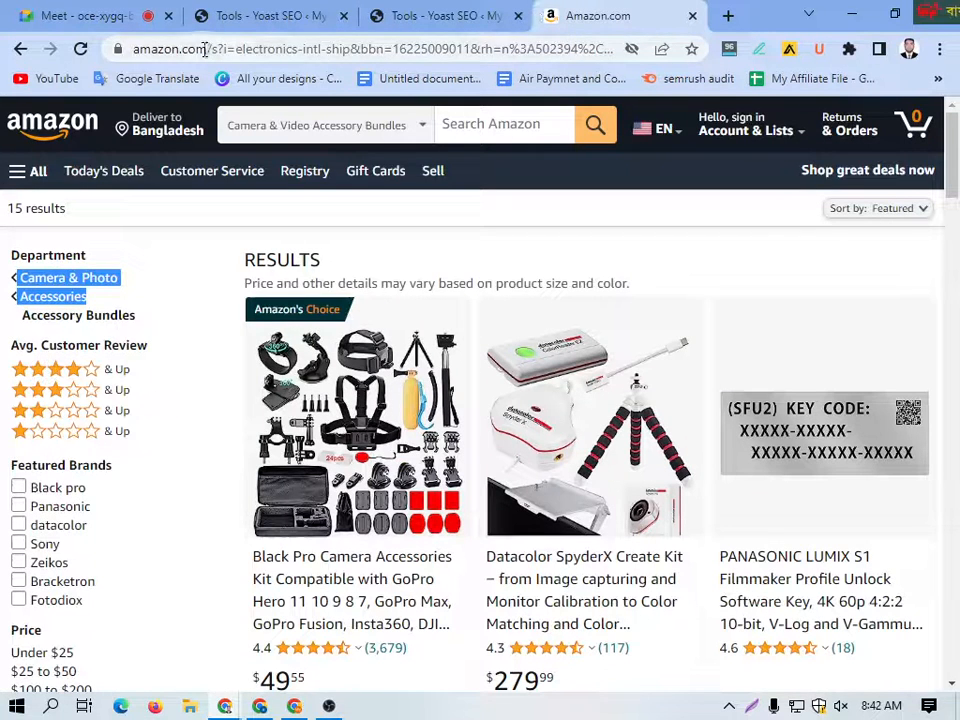
left_click_drag(206, 49, 63, 55)
left_click(383, 12)
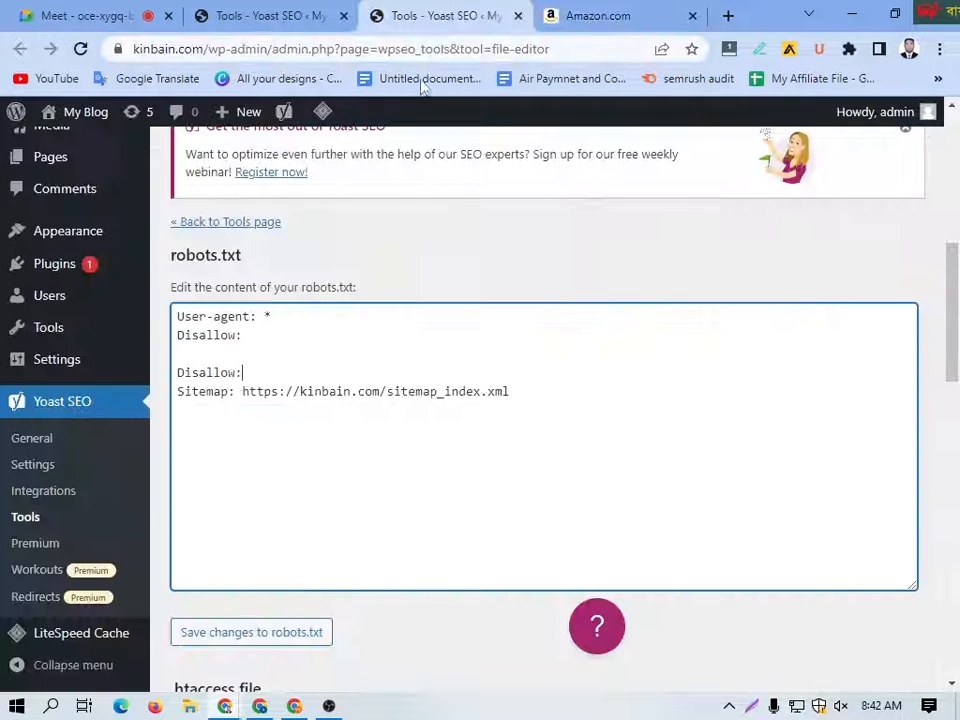
key("ctrl+v")
scroll(291, 553, "down", 2)
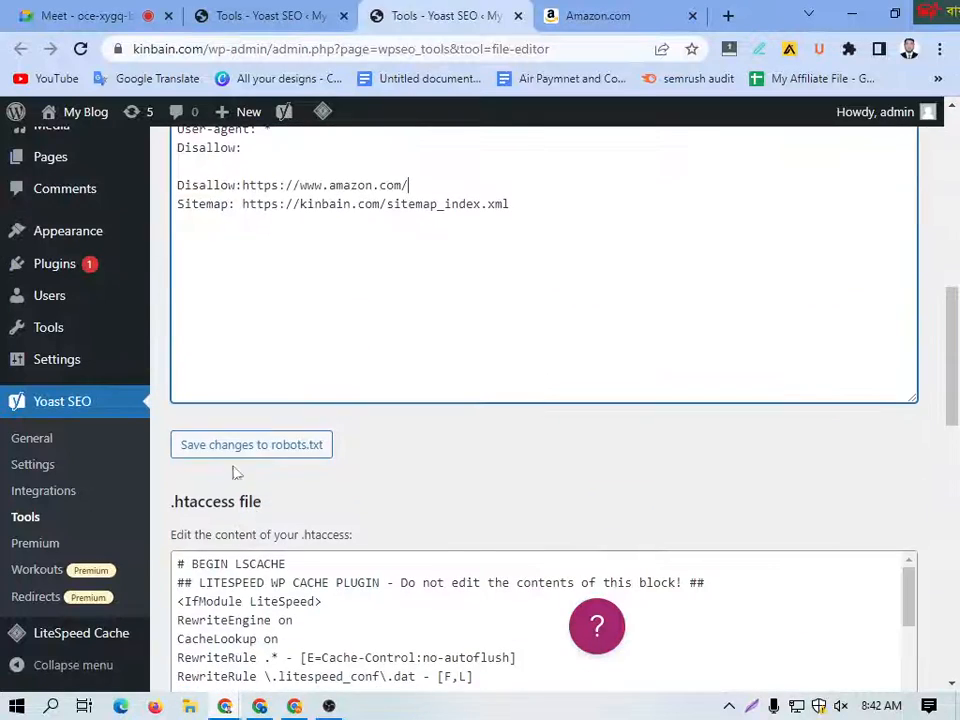
scroll(300, 262, "up", 1)
scroll(240, 330, "down", 1)
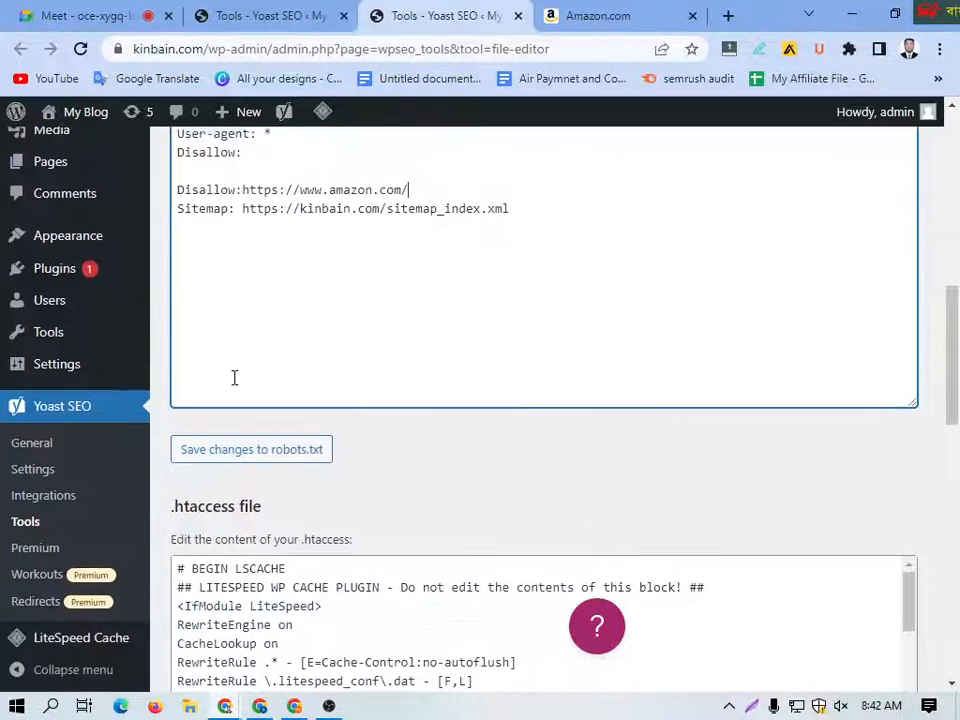
scroll(197, 429, "up", 6)
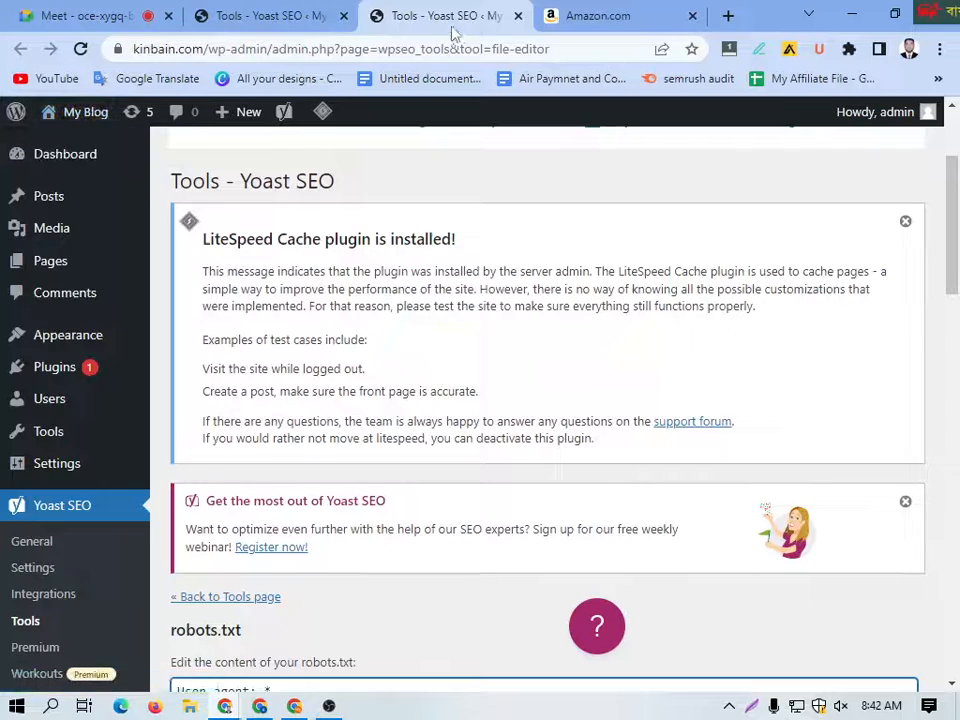
Step: Close the File editor tab without saving, open the Bulk editor from the Yoast SEO tools list in a new tab and switch to it
left_click(517, 16)
left_click(280, 15)
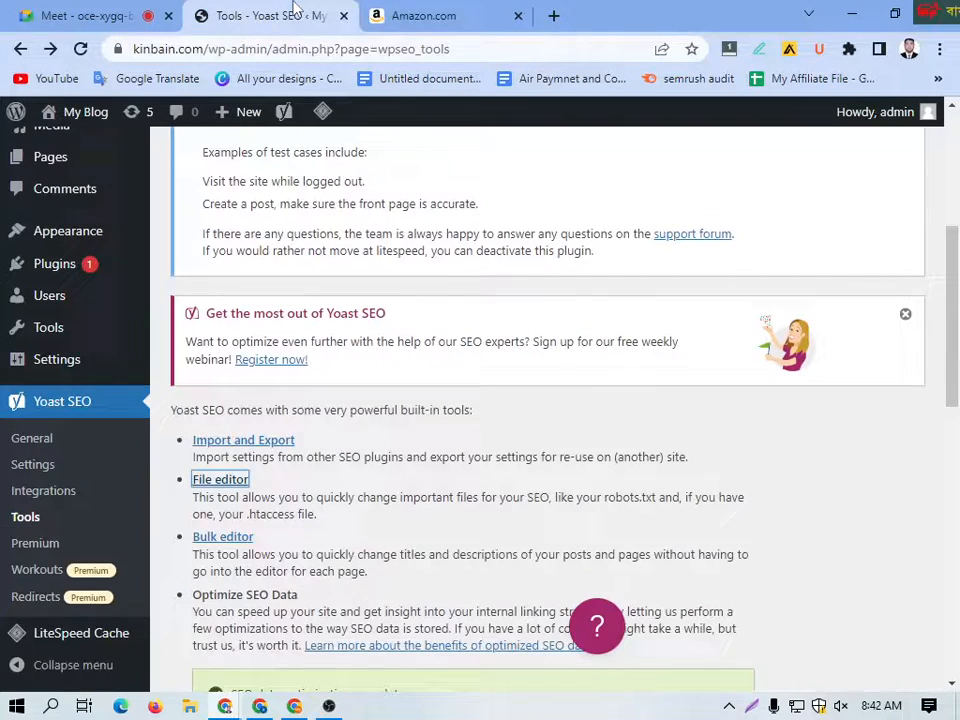
scroll(290, 510, "down", 1)
right_click(253, 448)
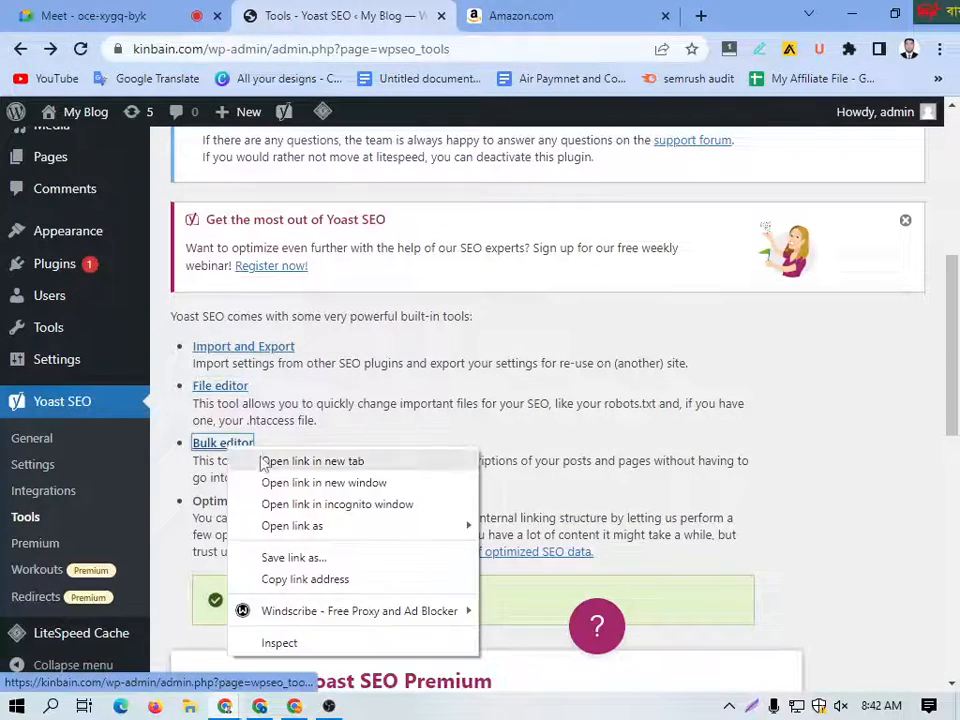
left_click(296, 462)
left_click(467, 12)
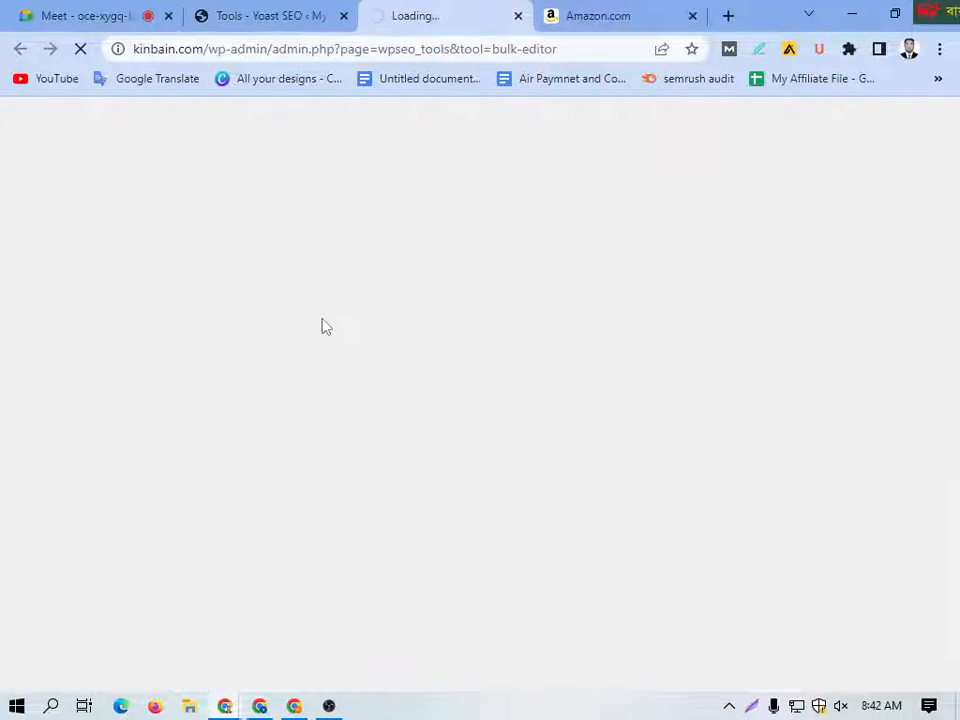
Step: Review the Bulk editor's table of page and post titles, and close its tab
scroll(340, 405, "down", 5)
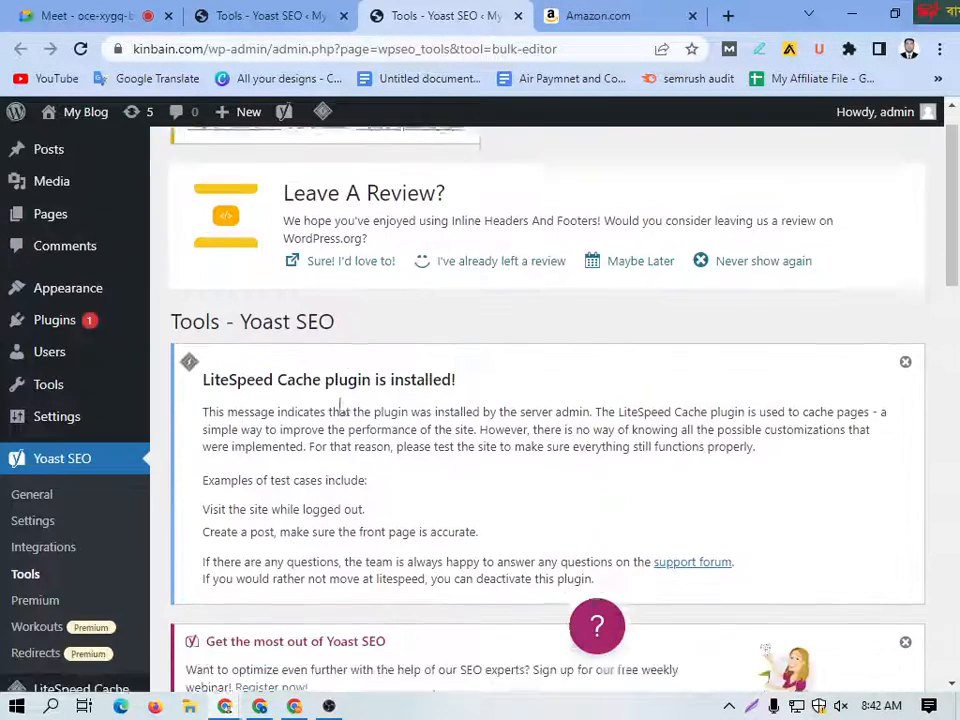
scroll(340, 405, "down", 1)
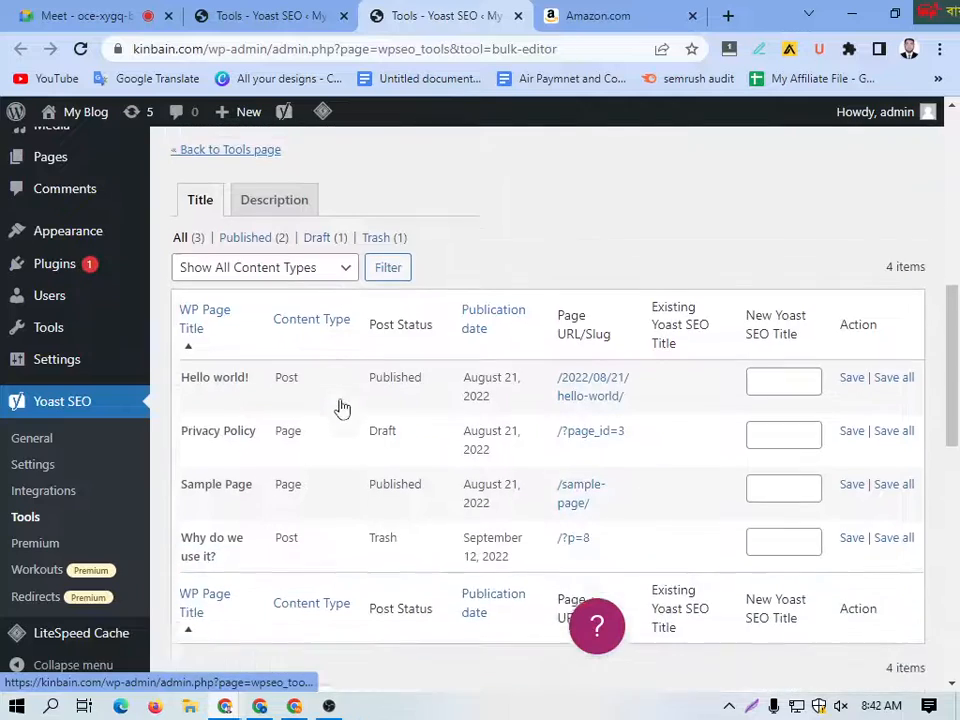
scroll(340, 405, "up", 5)
scroll(478, 270, "up", 2)
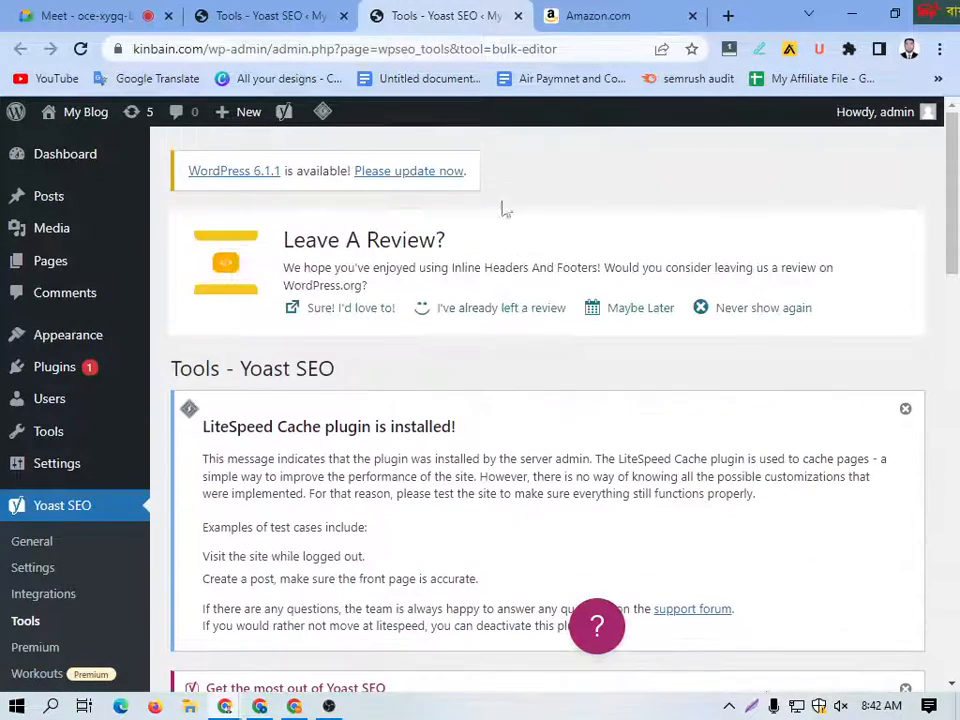
left_click(518, 16)
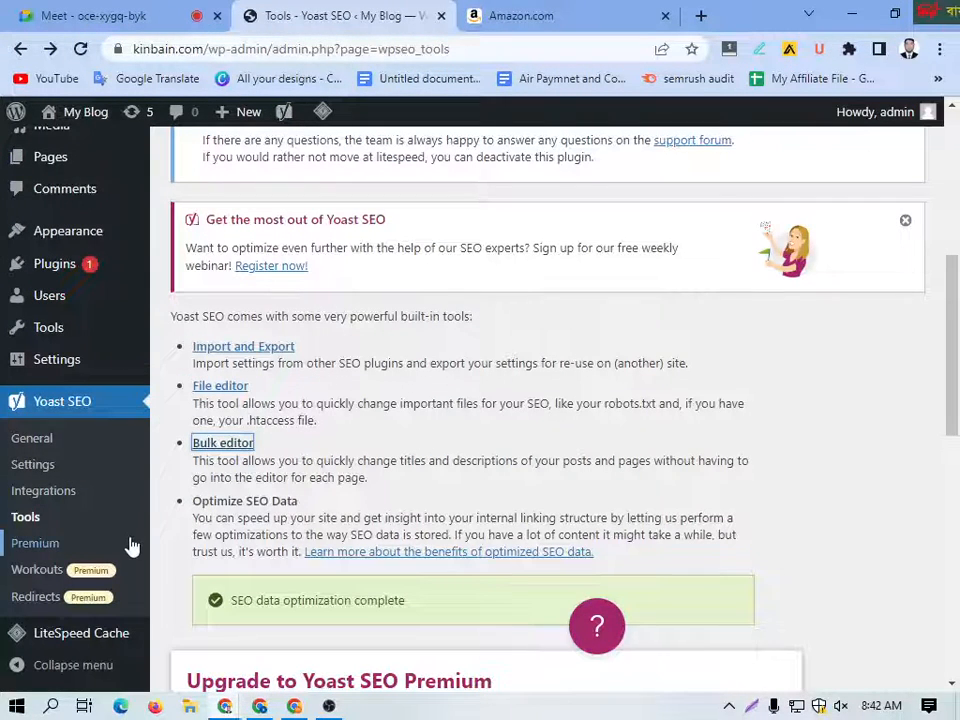
Step: Look over the list of built-in tools on the Yoast SEO Tools page and reload the page
scroll(183, 540, "down", 1)
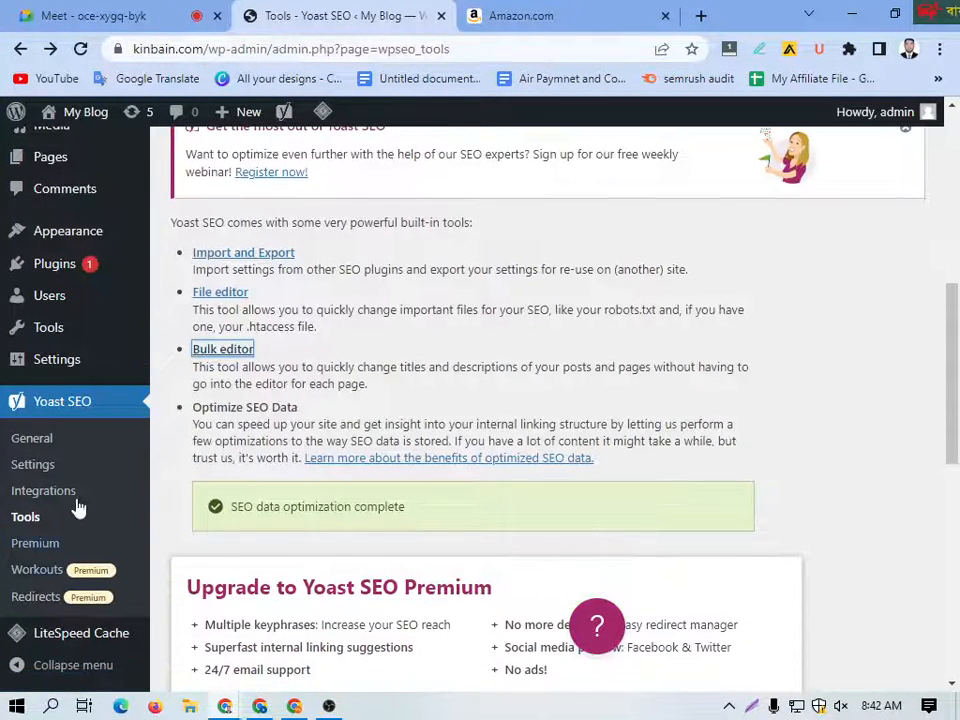
scroll(75, 431, "up", 5)
left_click(80, 48)
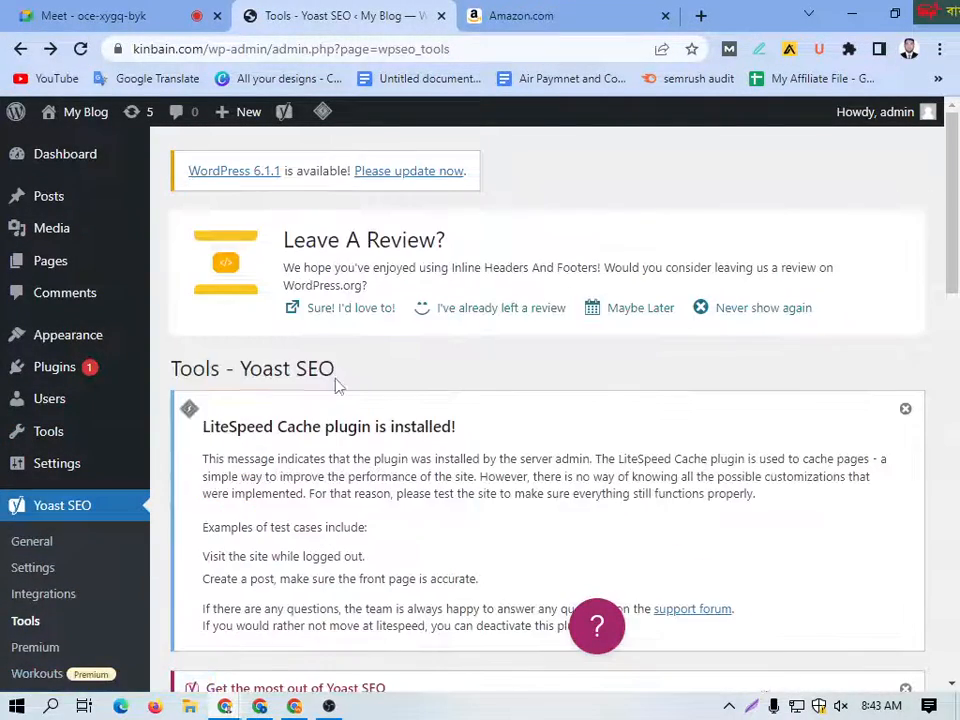
scroll(330, 430, "down", 2)
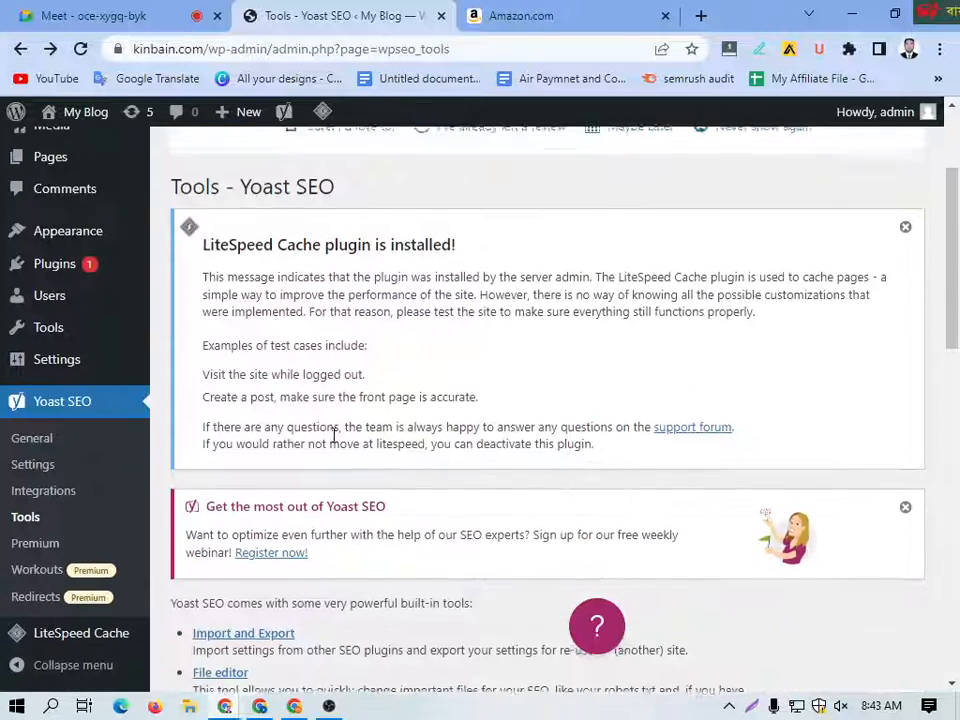
Step: Open Yoast SEO's General page and examine the Problems and Notifications sections of its Dashboard
left_click(32, 441)
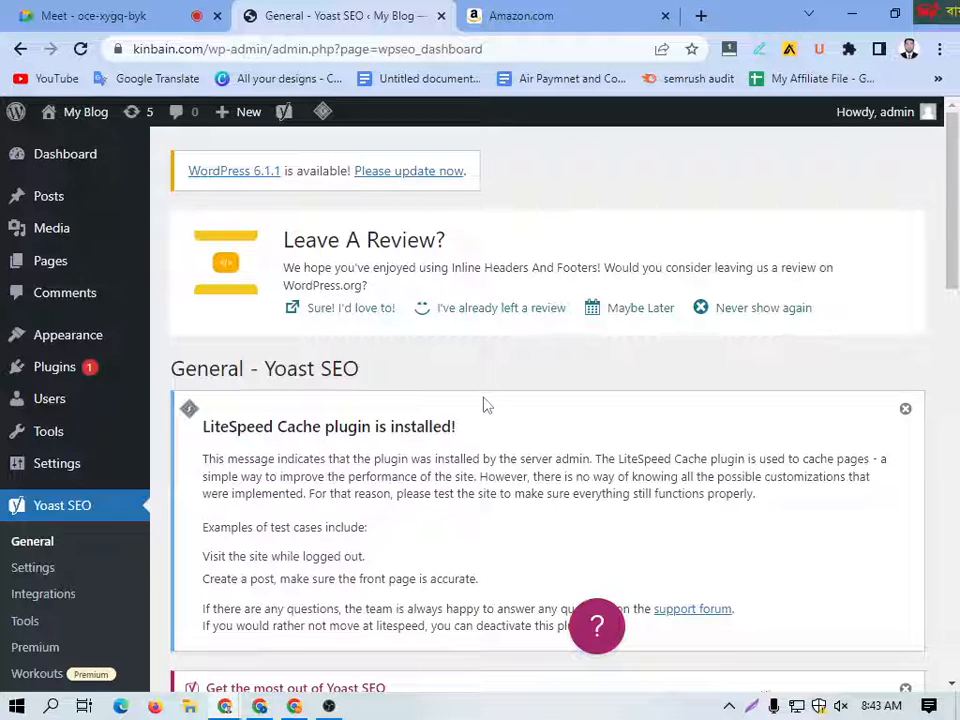
scroll(440, 415, "down", 3)
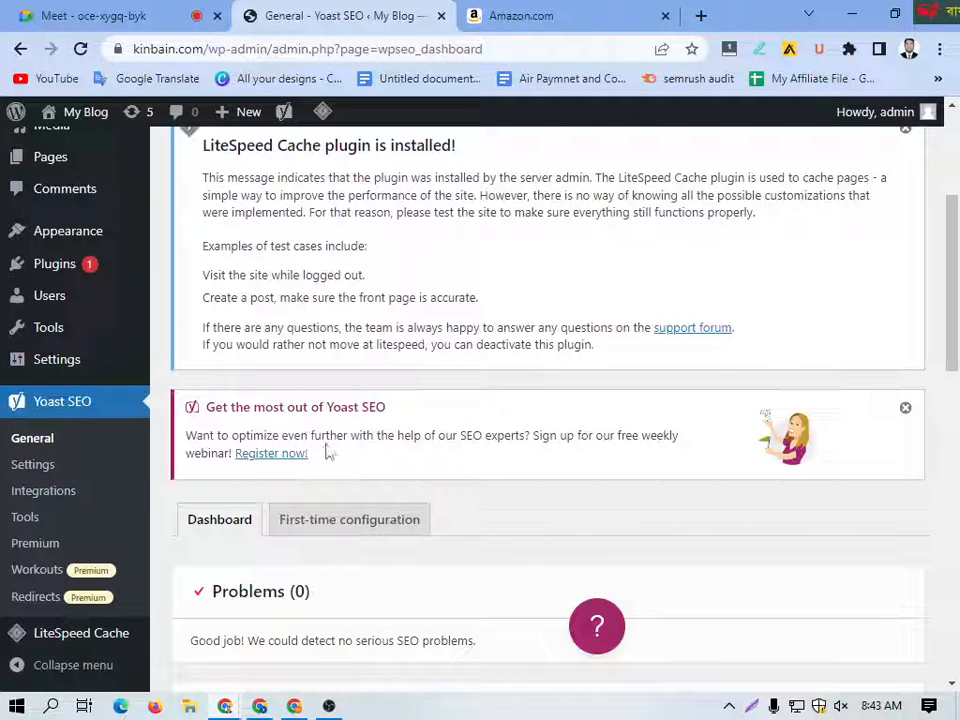
scroll(321, 433, "down", 4)
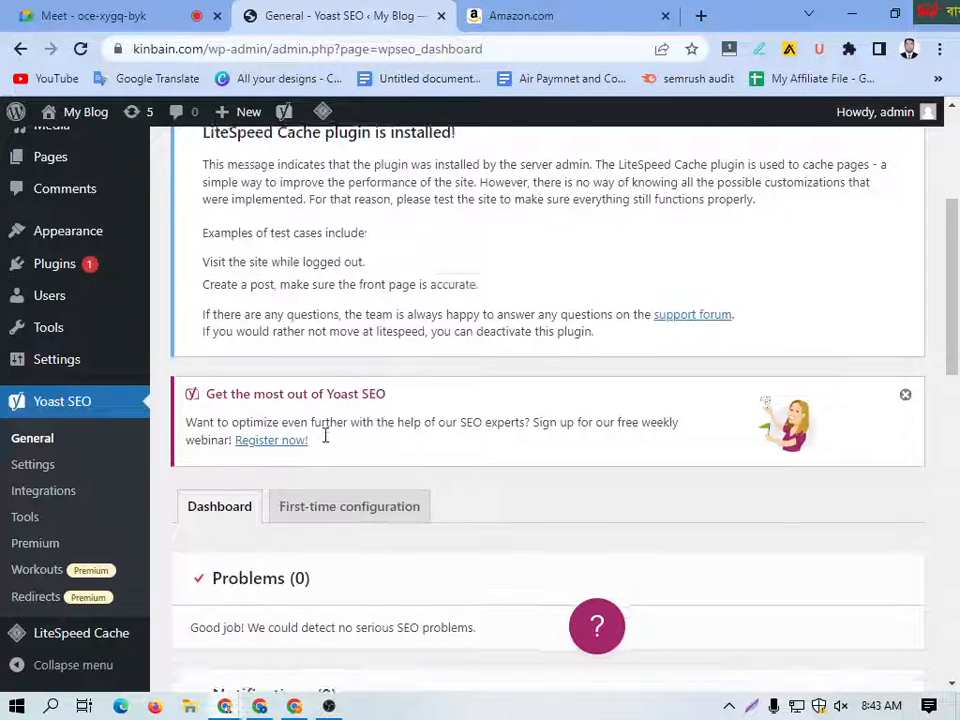
scroll(311, 434, "up", 1)
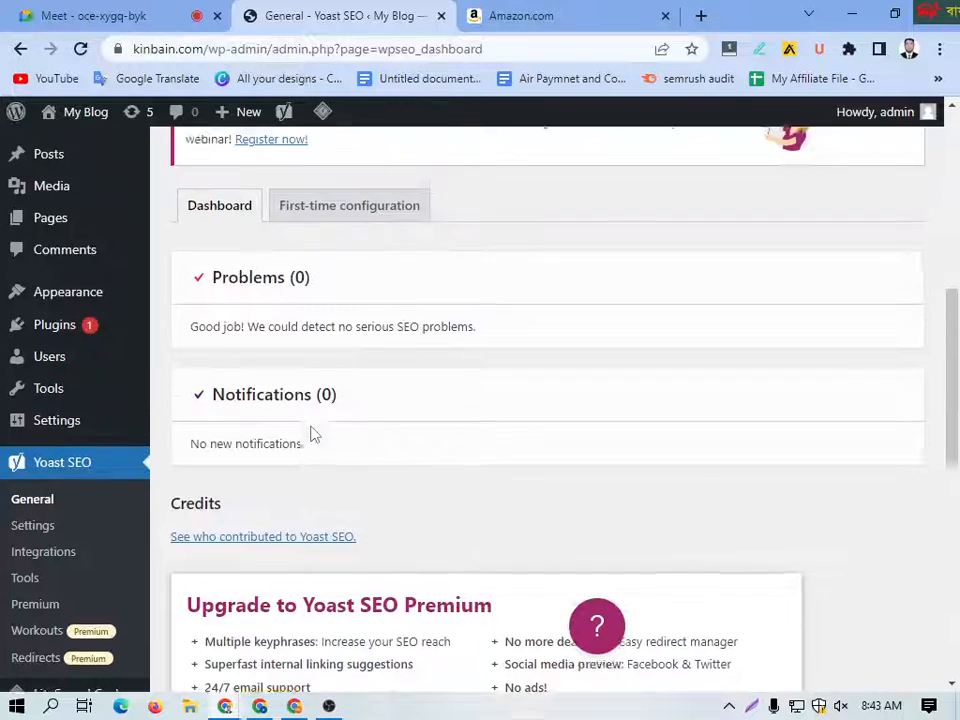
scroll(261, 375, "up", 1)
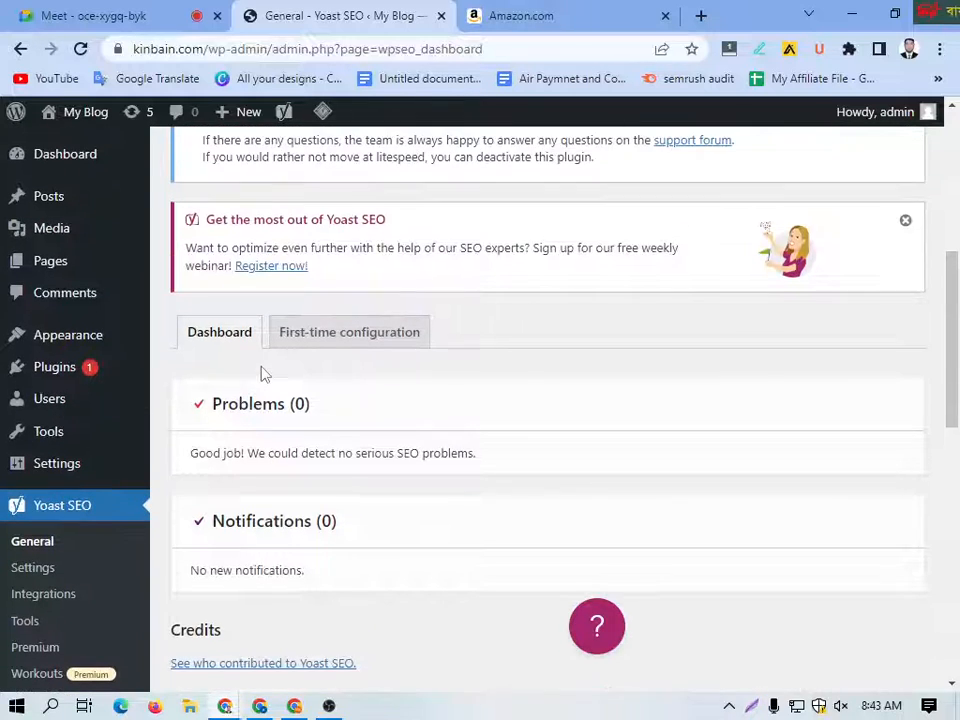
scroll(265, 456, "down", 5)
scroll(266, 453, "up", 2)
scroll(266, 453, "up", 5)
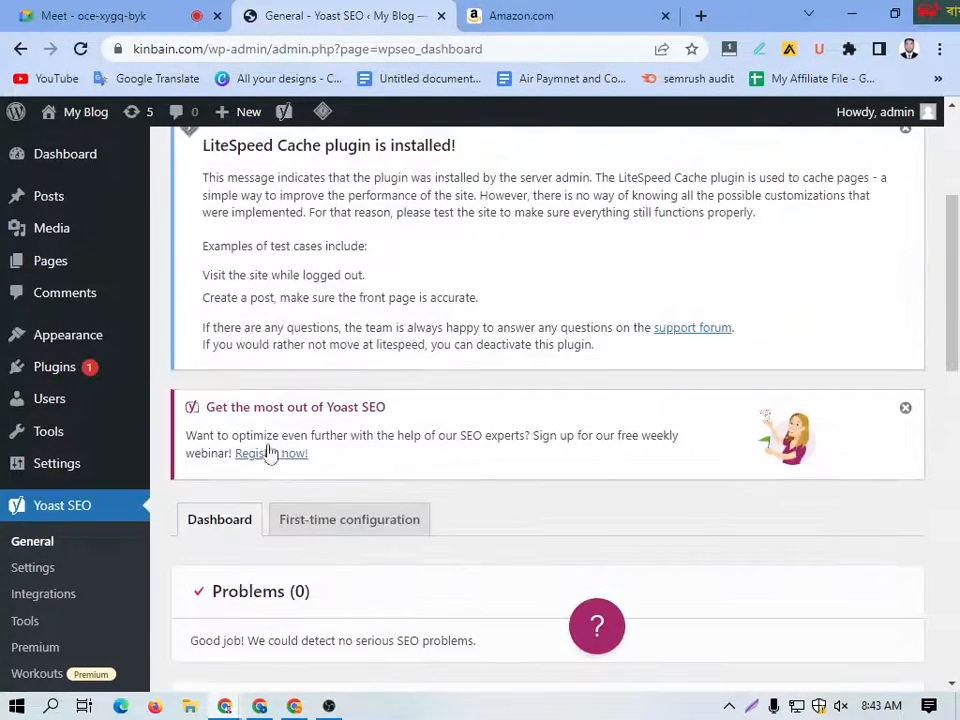
Step: Open the registration page for Yoast's free weekly webinar, view the upcoming webinars and close that page
left_click(266, 456)
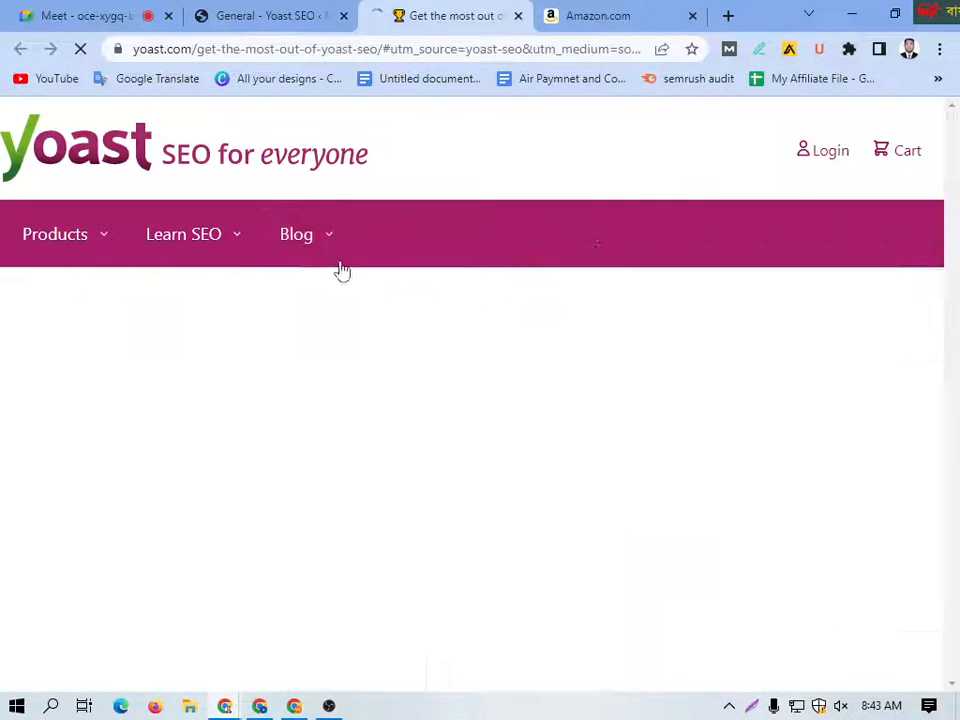
mouse_move(333, 233)
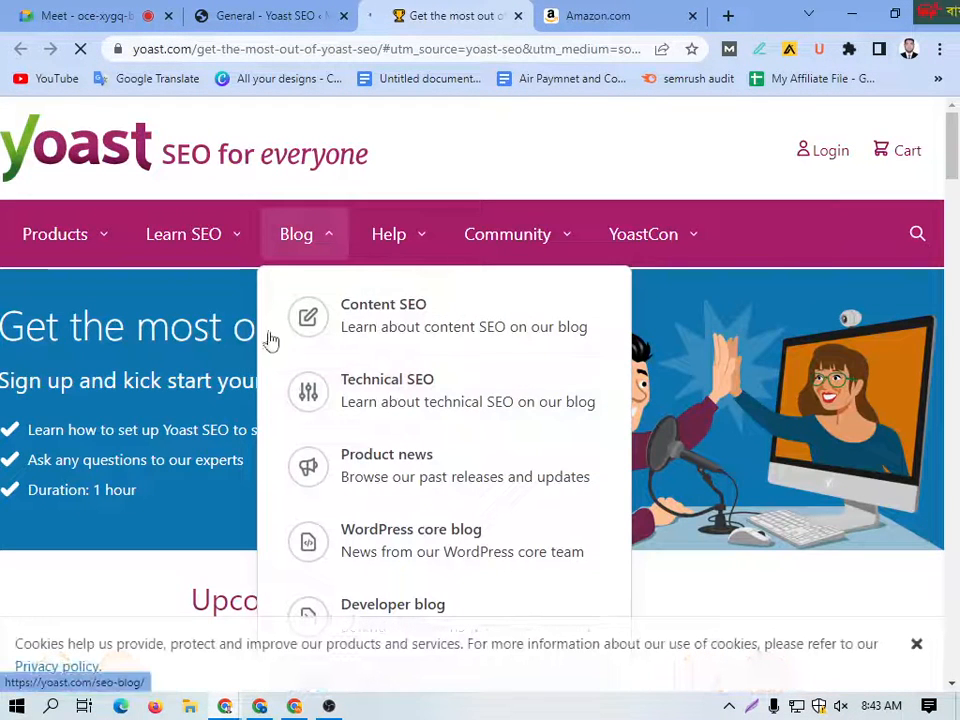
scroll(542, 311, "down", 3)
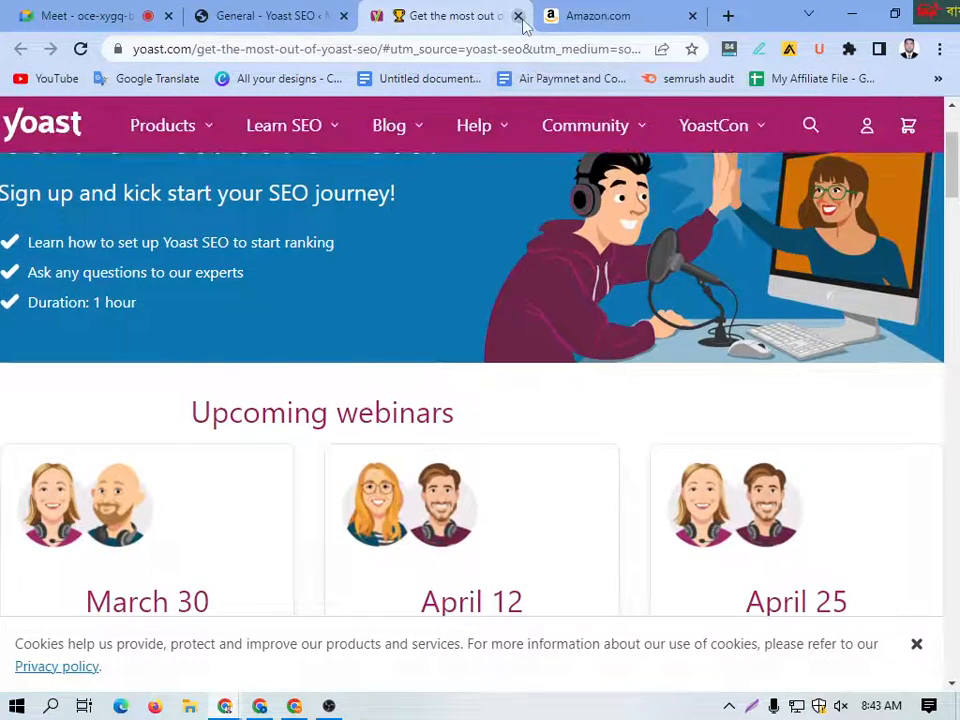
left_click(518, 16)
scroll(426, 440, "up", 3)
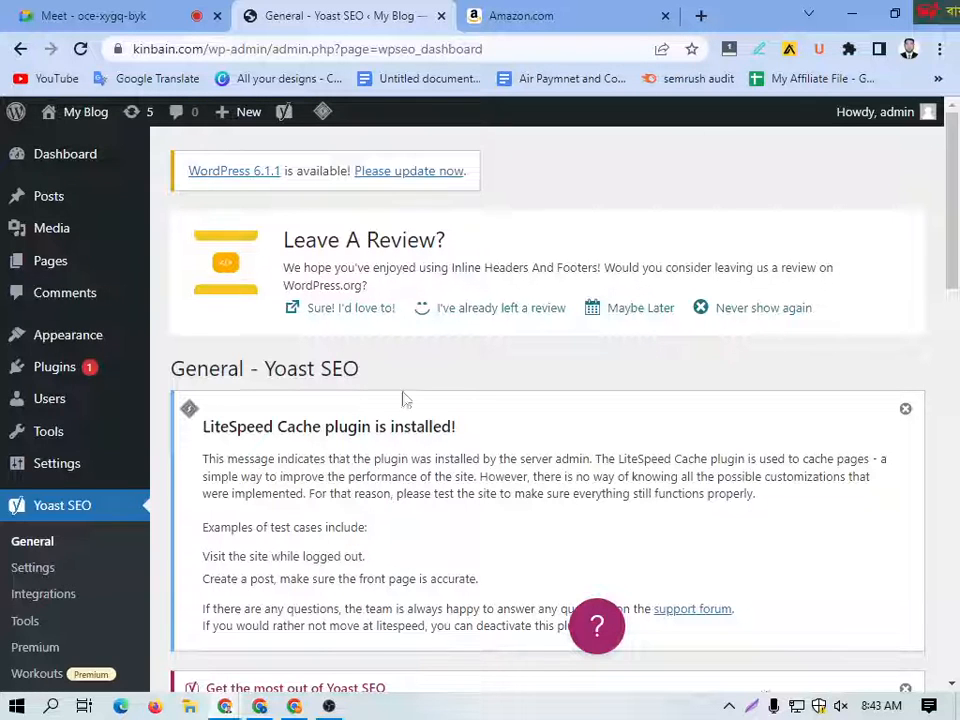
Step: Open Yoast SEO's First-time configuration and review its configuration steps along with the Premium and Learn SEO sections below
scroll(394, 461, "down", 5)
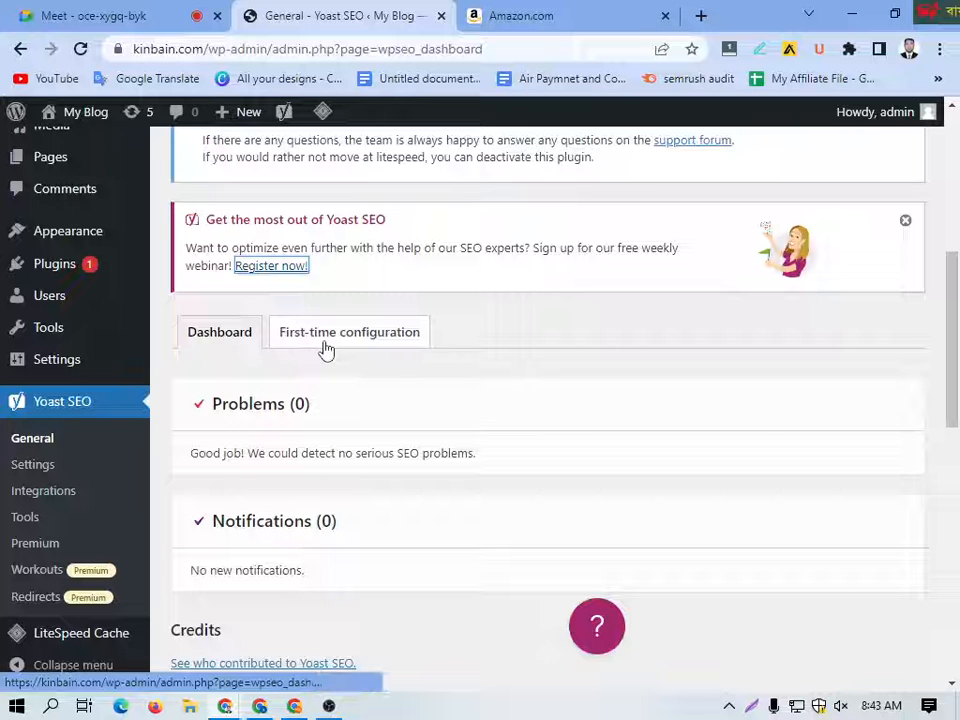
left_click(326, 347)
scroll(454, 472, "down", 3)
scroll(454, 472, "down", 1)
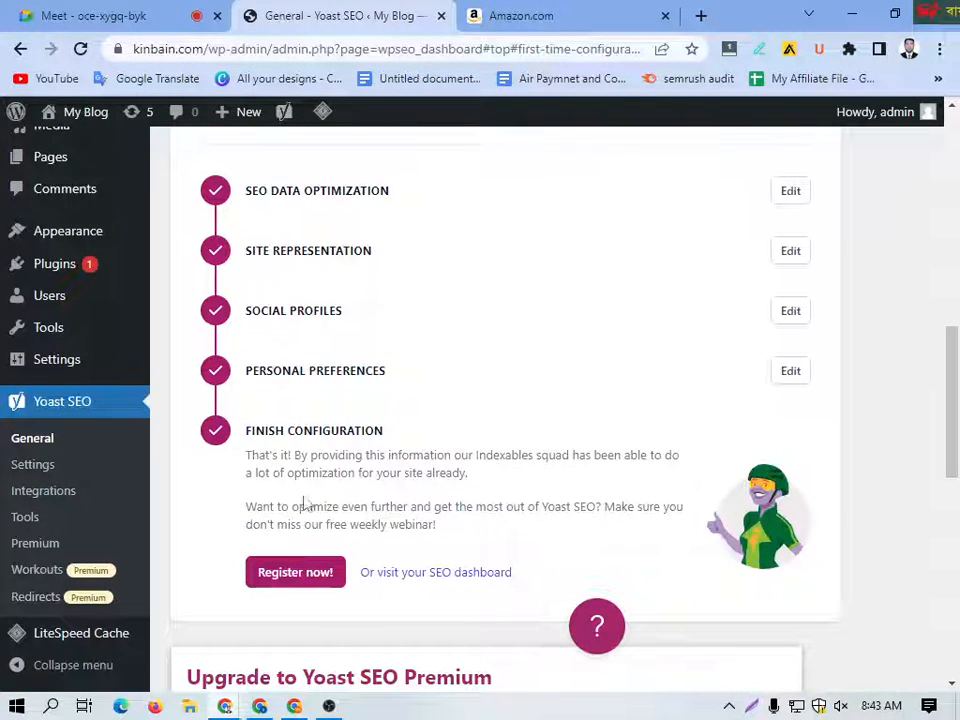
scroll(304, 505, "down", 5)
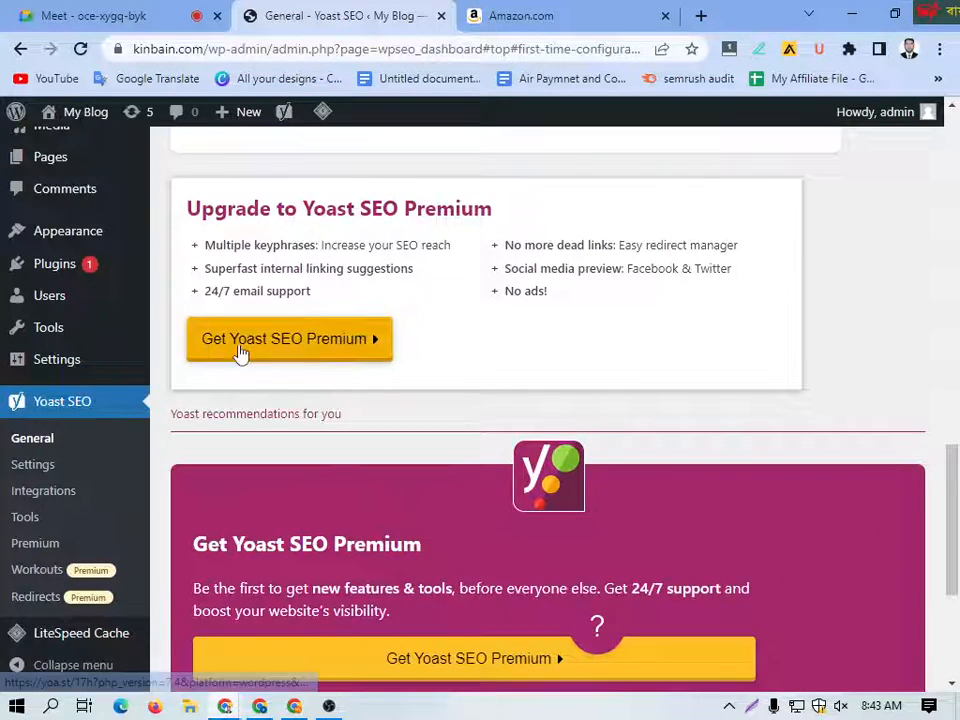
scroll(377, 407, "down", 3)
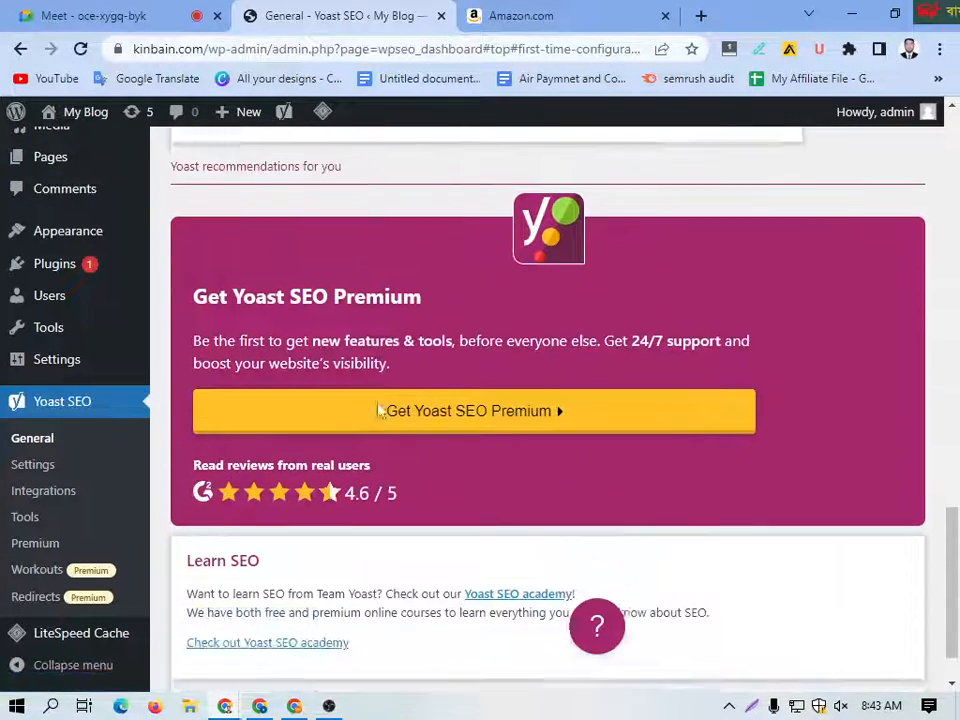
scroll(378, 411, "down", 1)
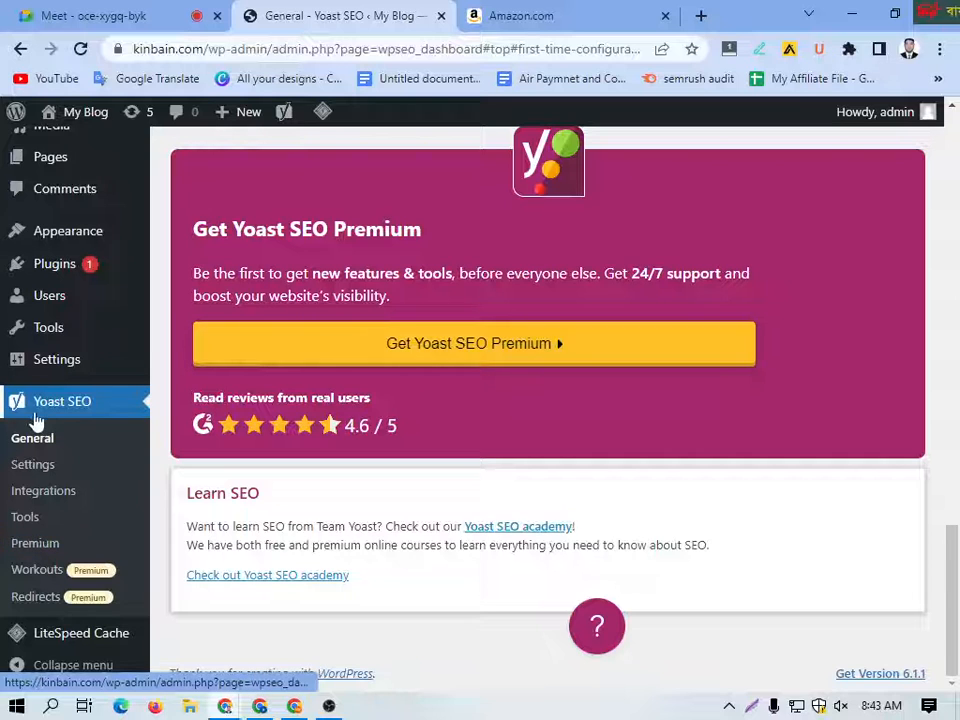
Step: Open the General Settings page of WordPress
mouse_move(52, 370)
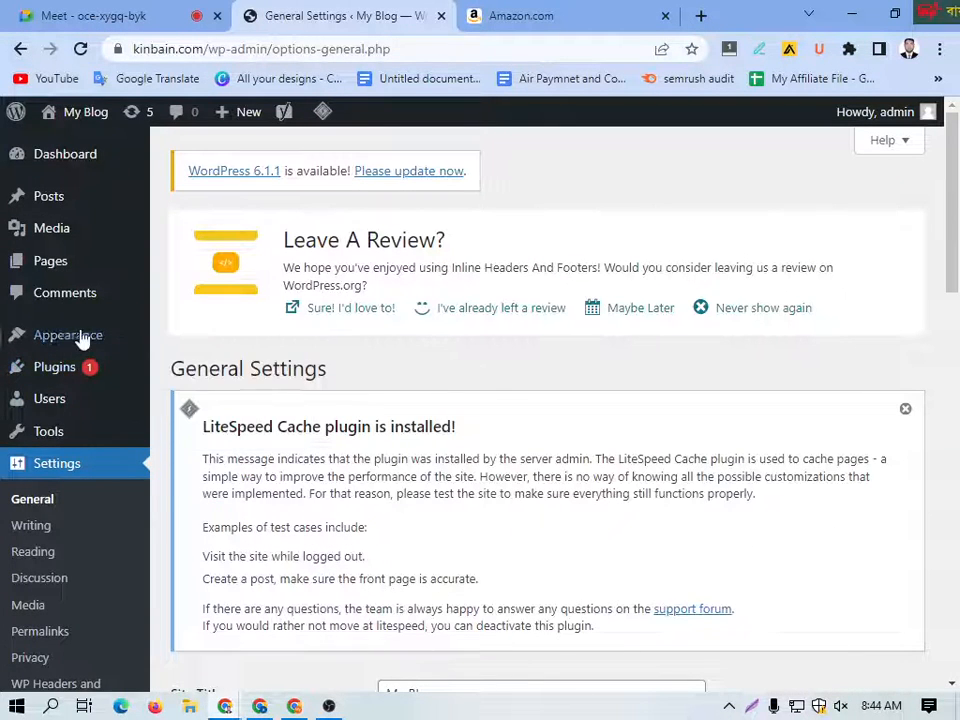
mouse_move(56, 344)
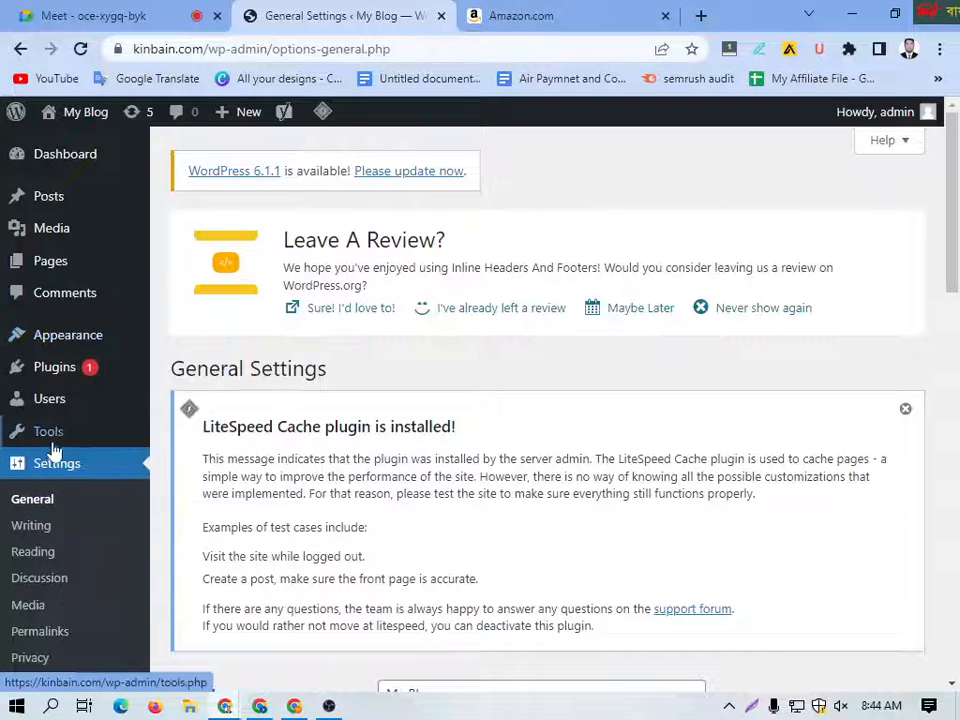
Step: Open WordPress's Permalink Settings and select the Post name structure under Common Settings
mouse_move(50, 438)
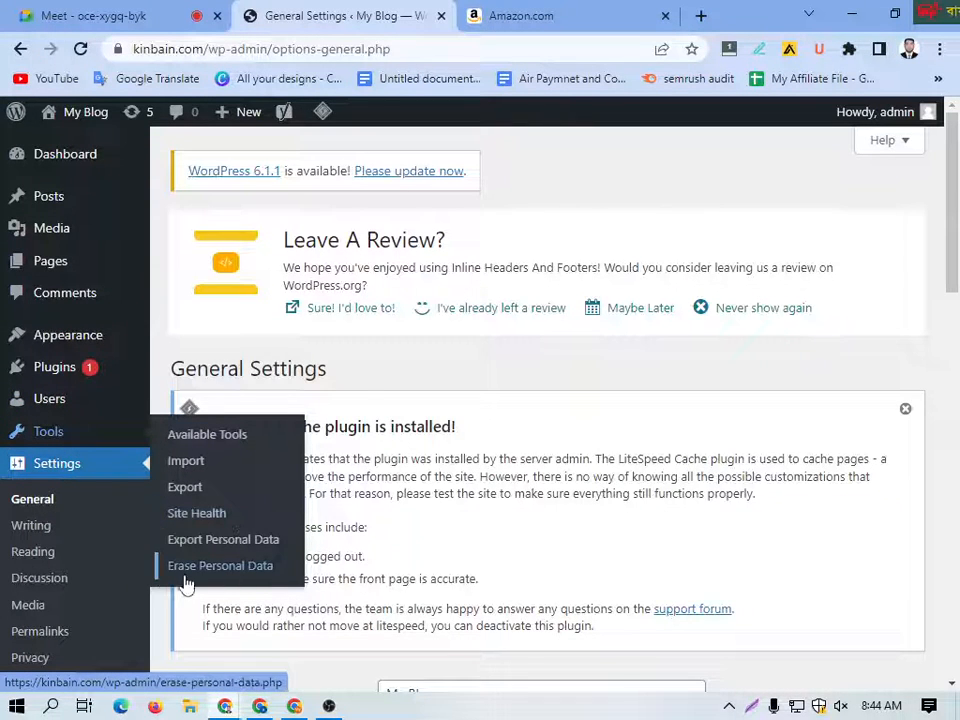
scroll(75, 561, "down", 2)
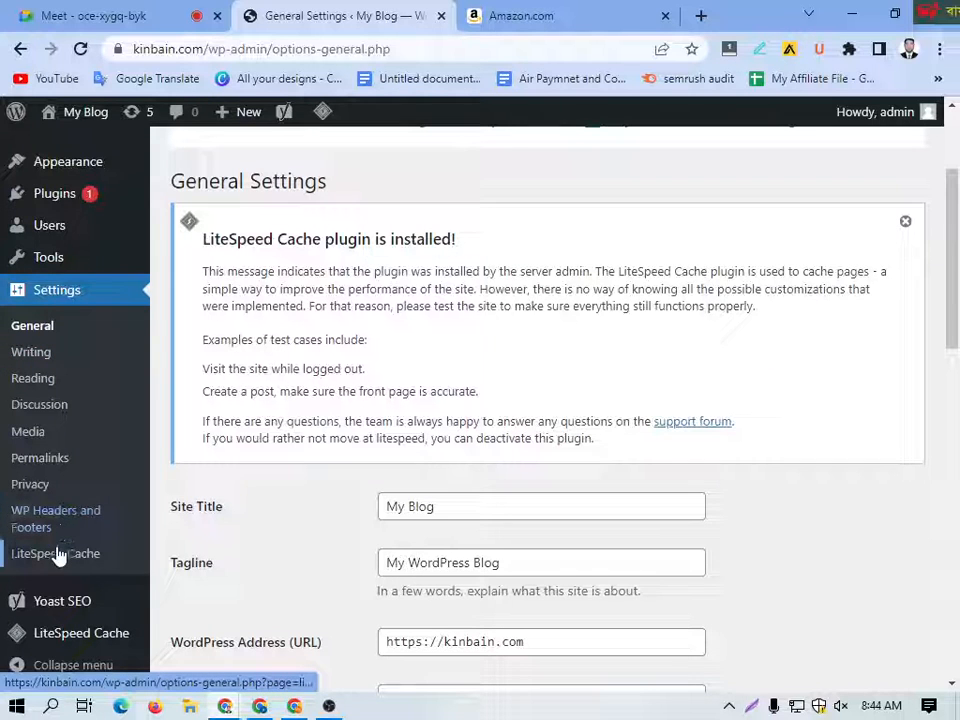
left_click(39, 466)
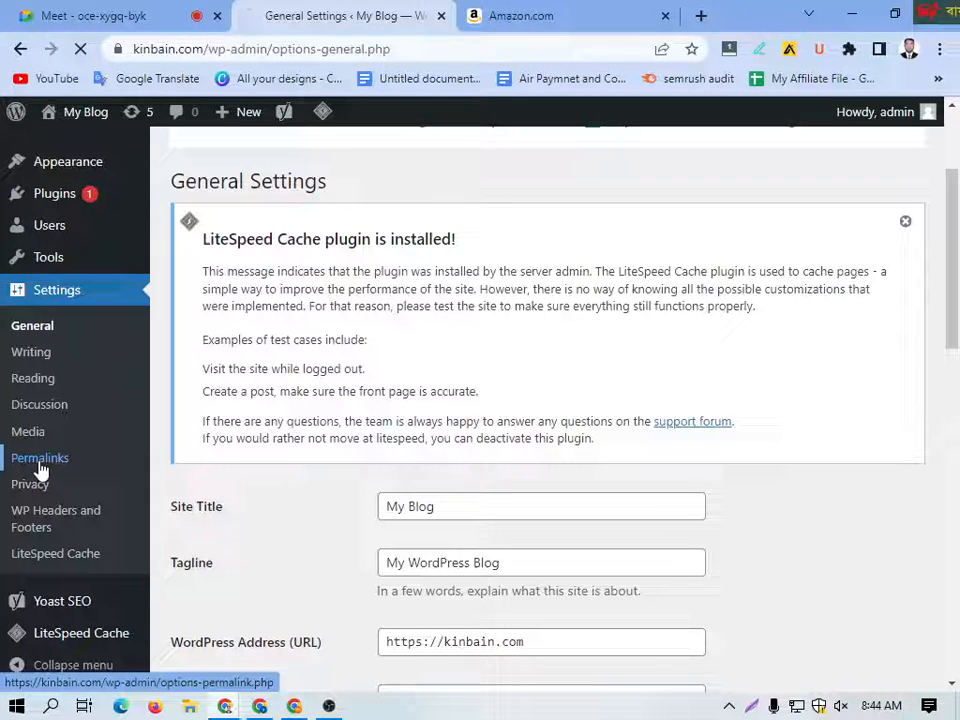
scroll(425, 428, "down", 1)
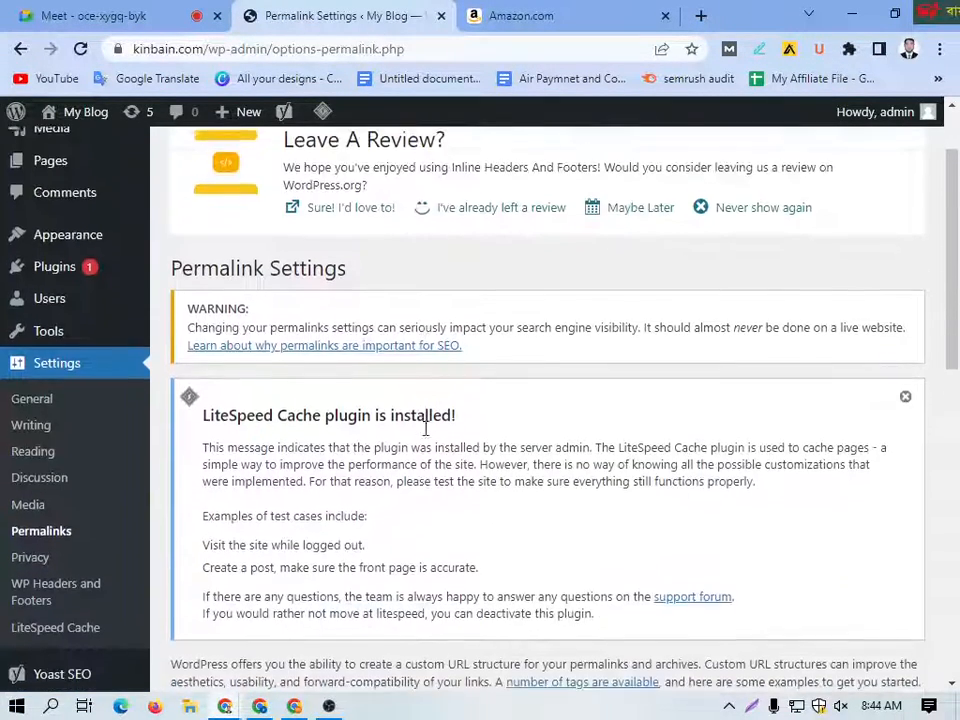
scroll(425, 428, "down", 5)
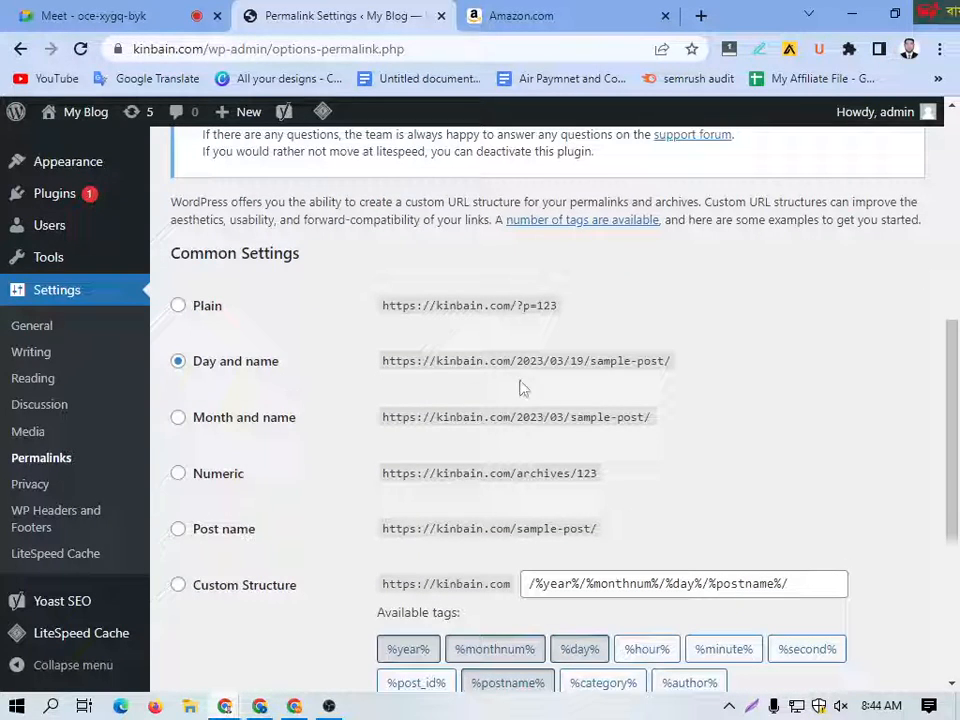
left_click(178, 536)
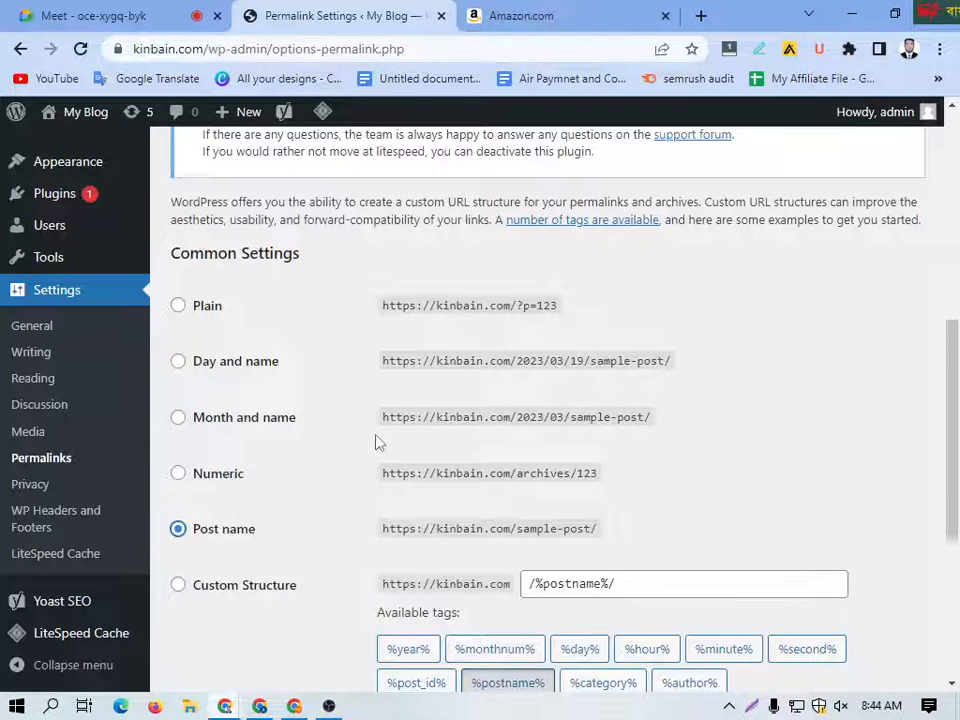
Step: Try the Day and name, Month and name, Plain, Numeric and Custom Structure permalink options, returning to Day and name
scroll(378, 442, "down", 2)
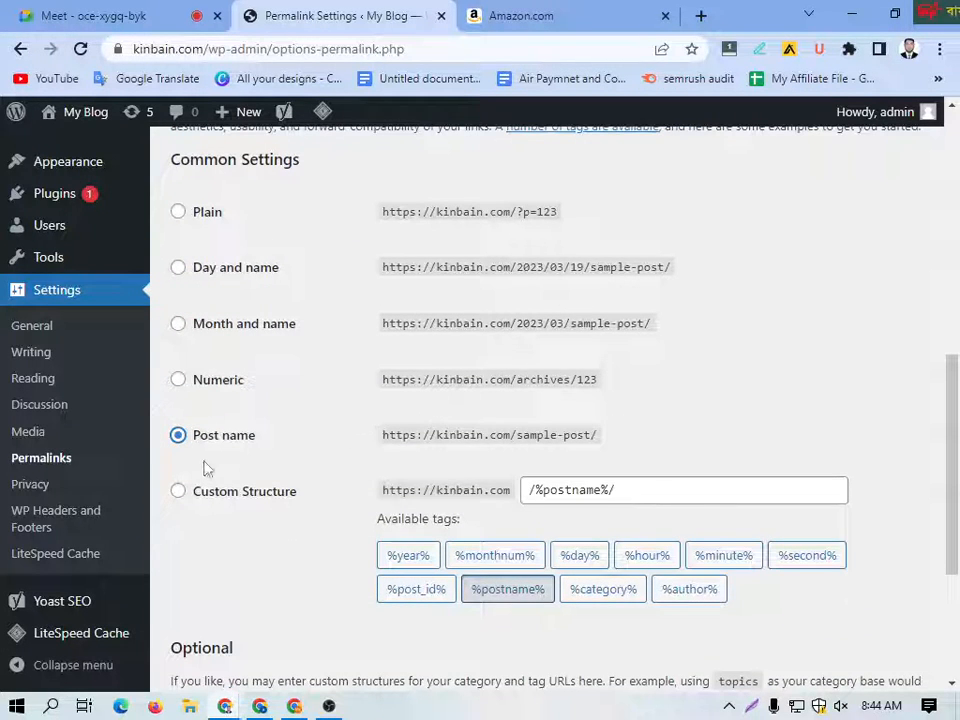
scroll(240, 416, "up", 2)
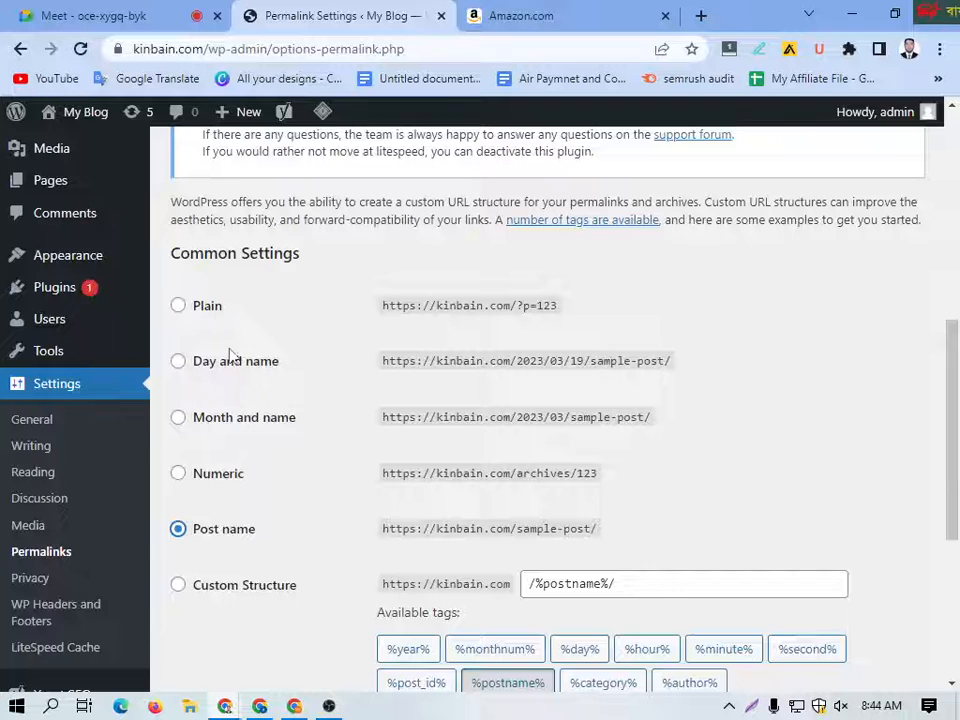
left_click(178, 363)
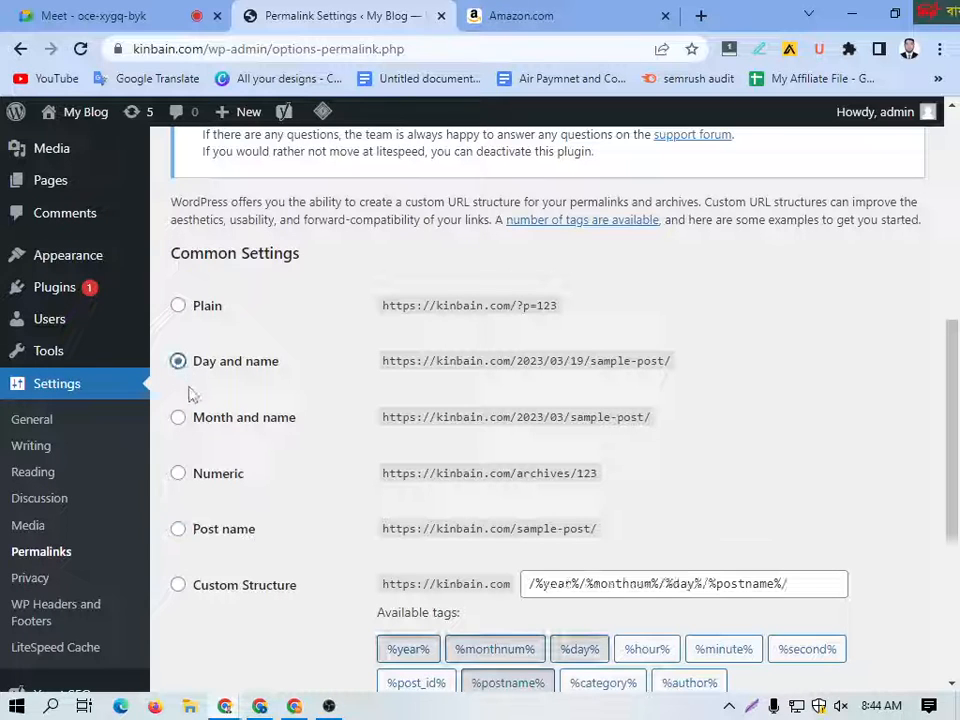
left_click(179, 419)
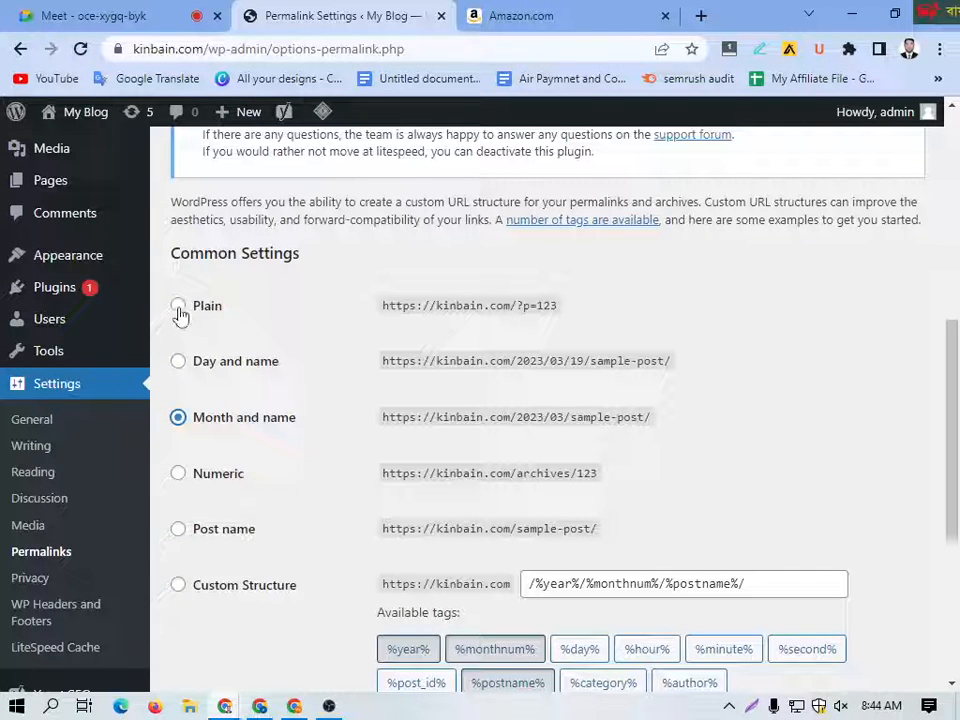
left_click(178, 310)
left_click(179, 482)
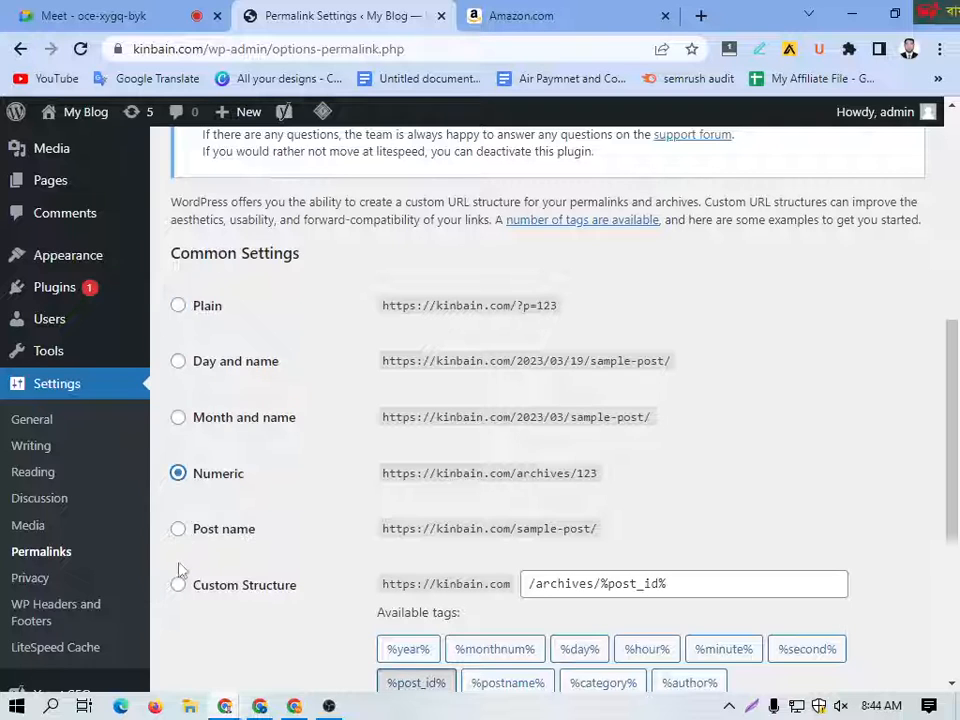
left_click(180, 588)
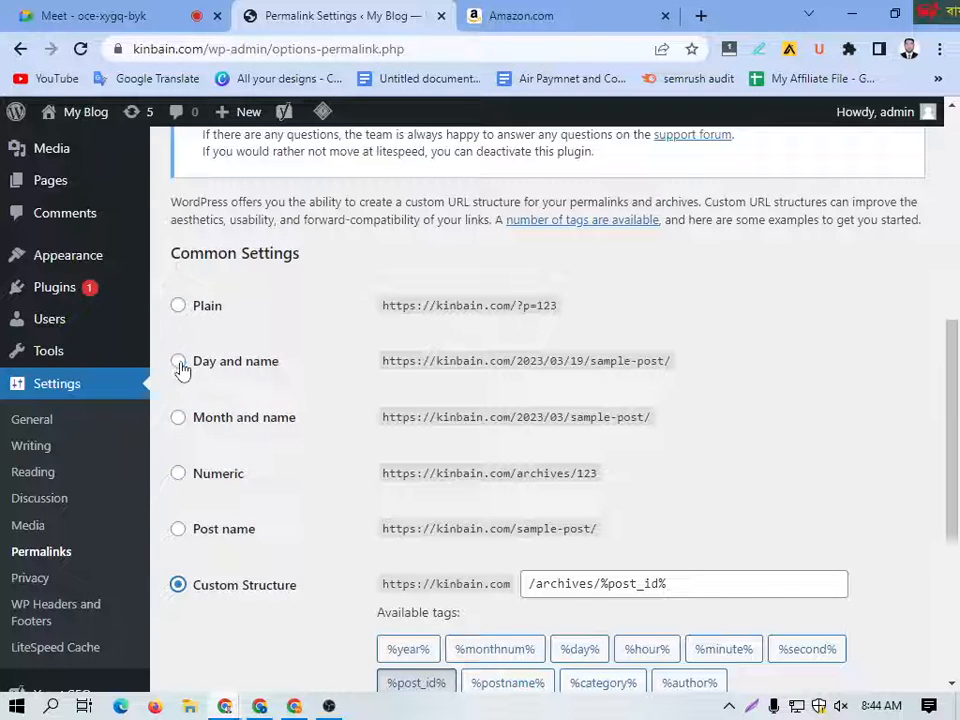
left_click(179, 364)
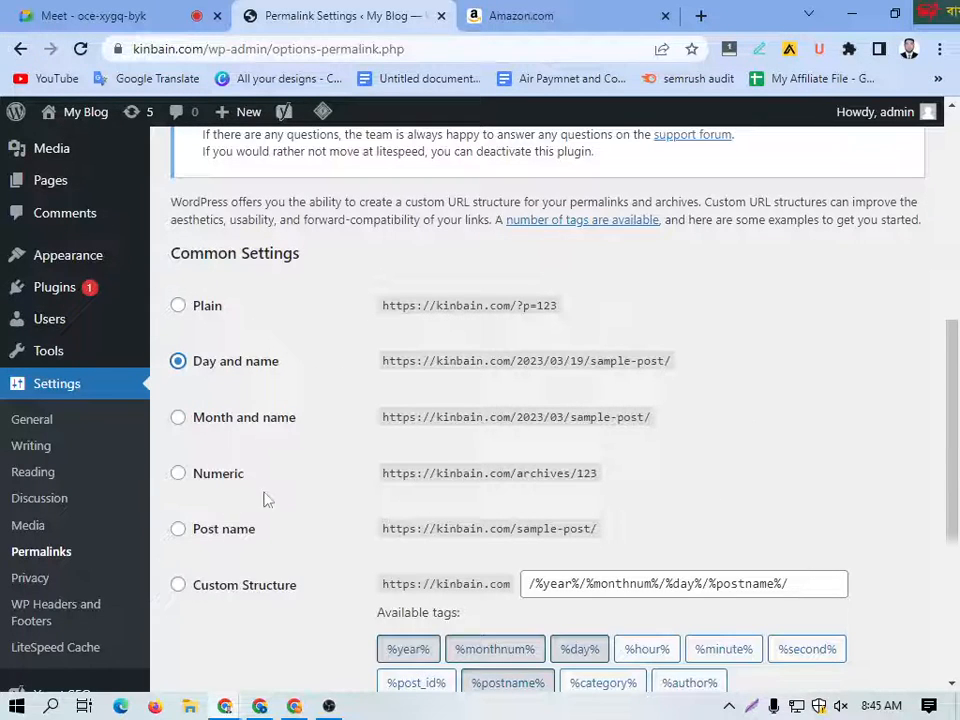
Step: Highlight the domain and sample-post parts of the Post name example, set the permalink structure to Post name and save the changes
scroll(267, 500, "down", 2)
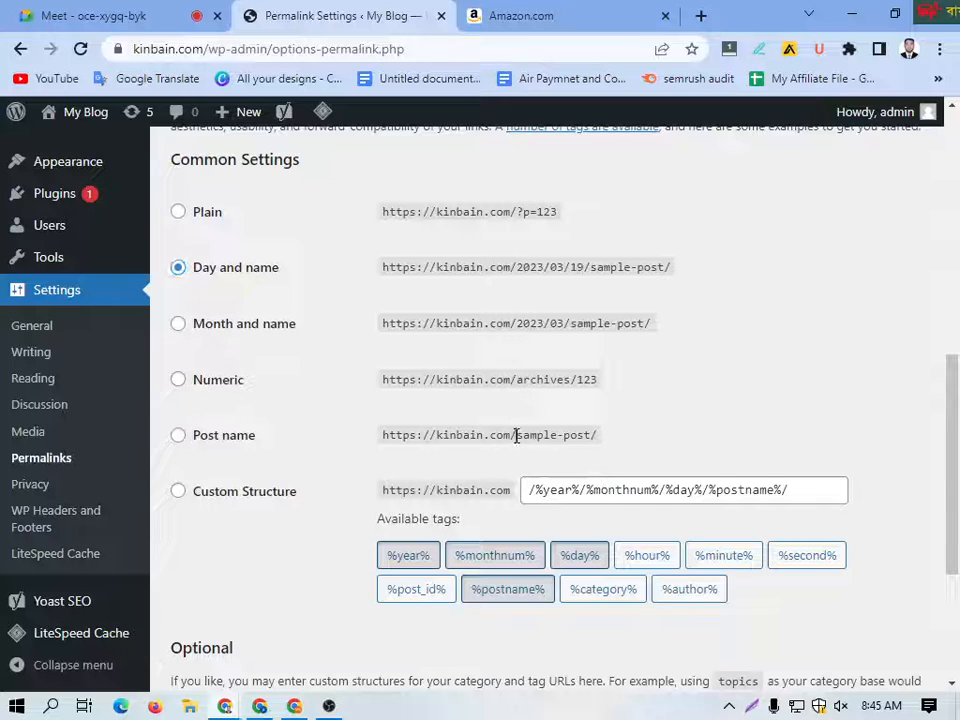
left_click_drag(516, 436, 381, 434)
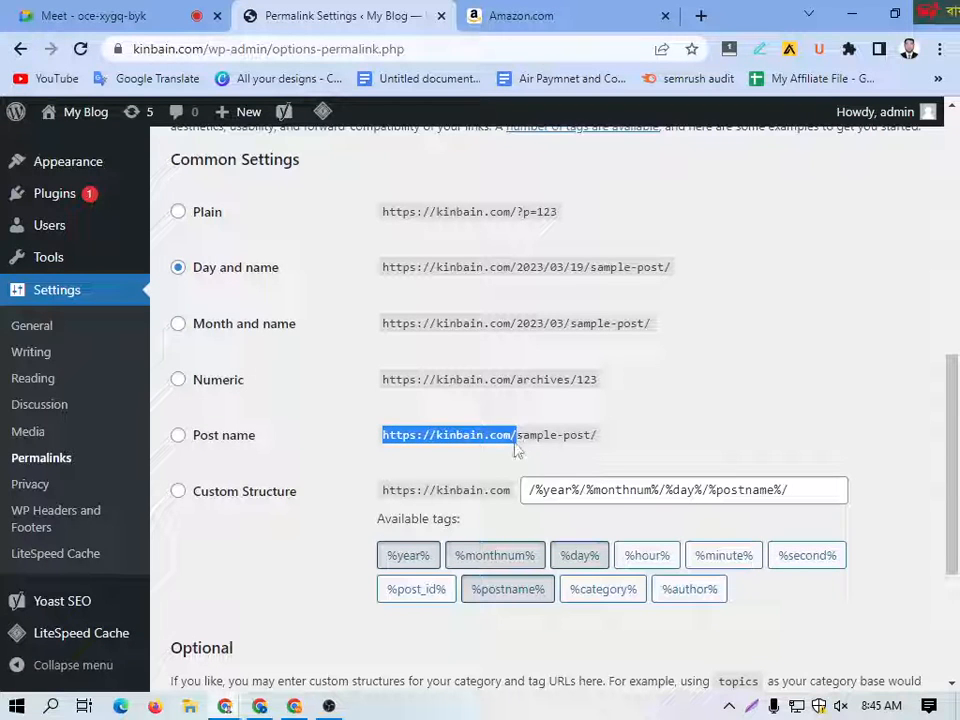
left_click_drag(516, 435, 592, 437)
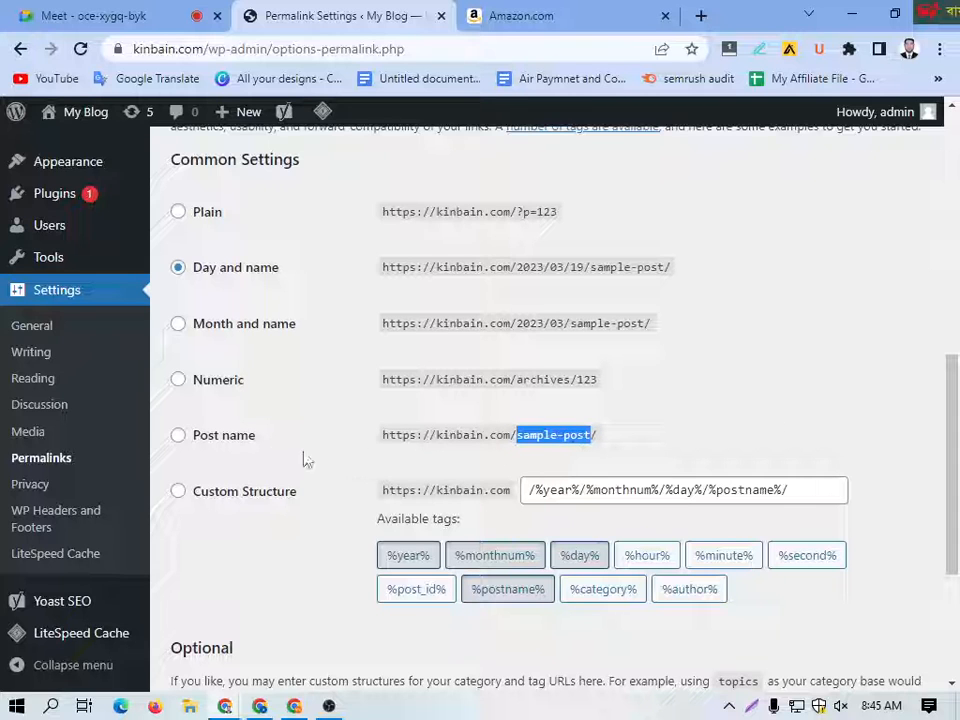
left_click(177, 437)
scroll(249, 516, "down", 3)
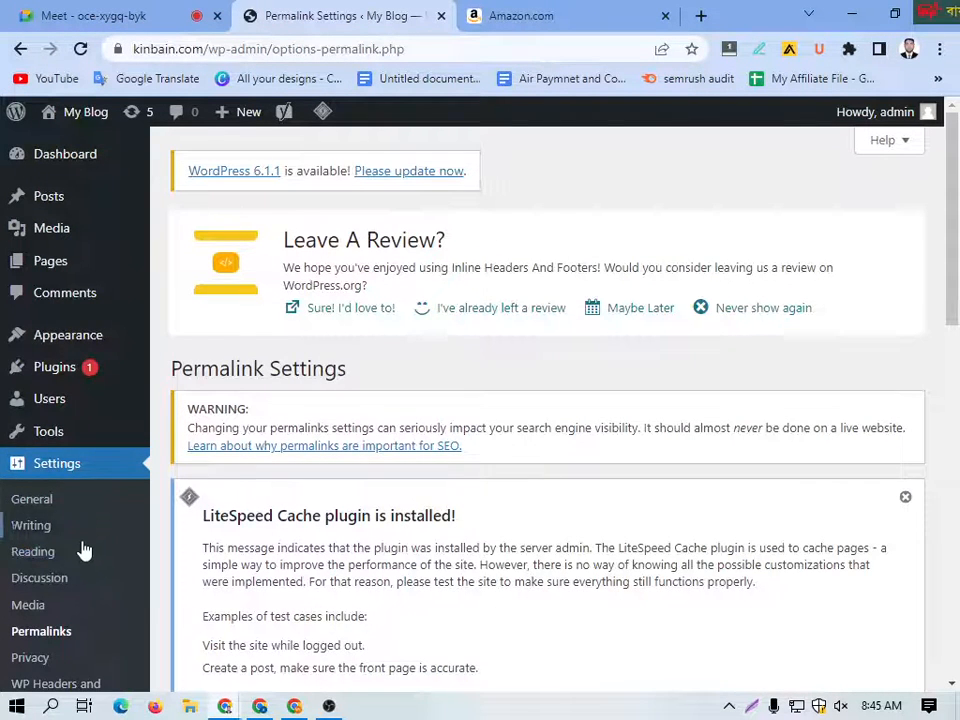
Step: Return to Yoast SEO's General page and review its Problems, Notifications, Premium and Learn SEO sections
scroll(80, 546, "down", 2)
scroll(60, 527, "up", 2)
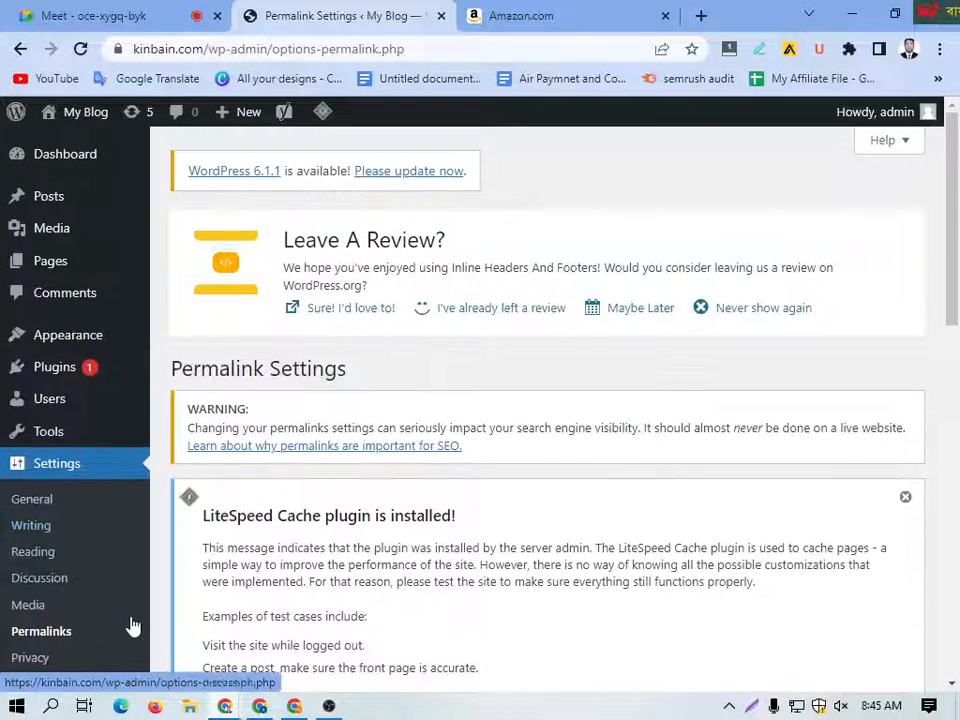
scroll(68, 495, "down", 4)
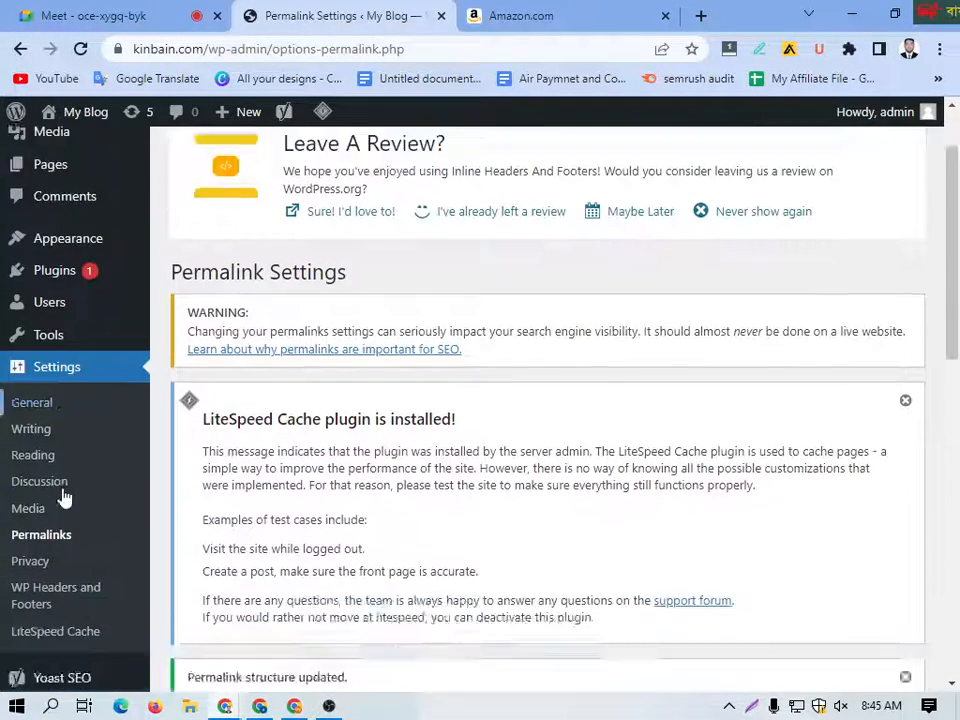
mouse_move(63, 612)
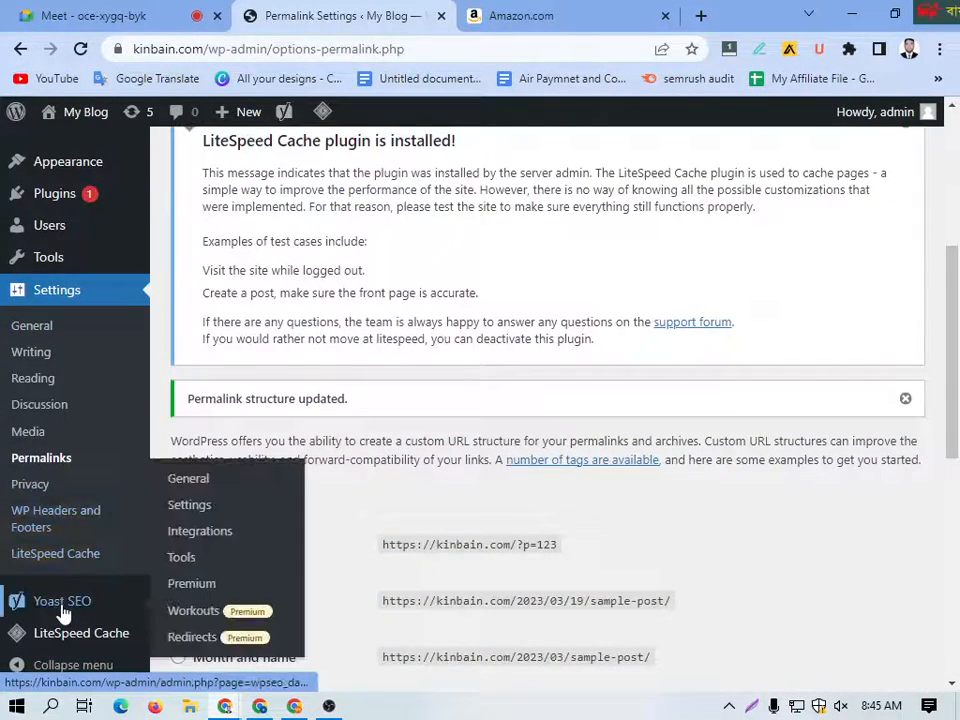
left_click(63, 612)
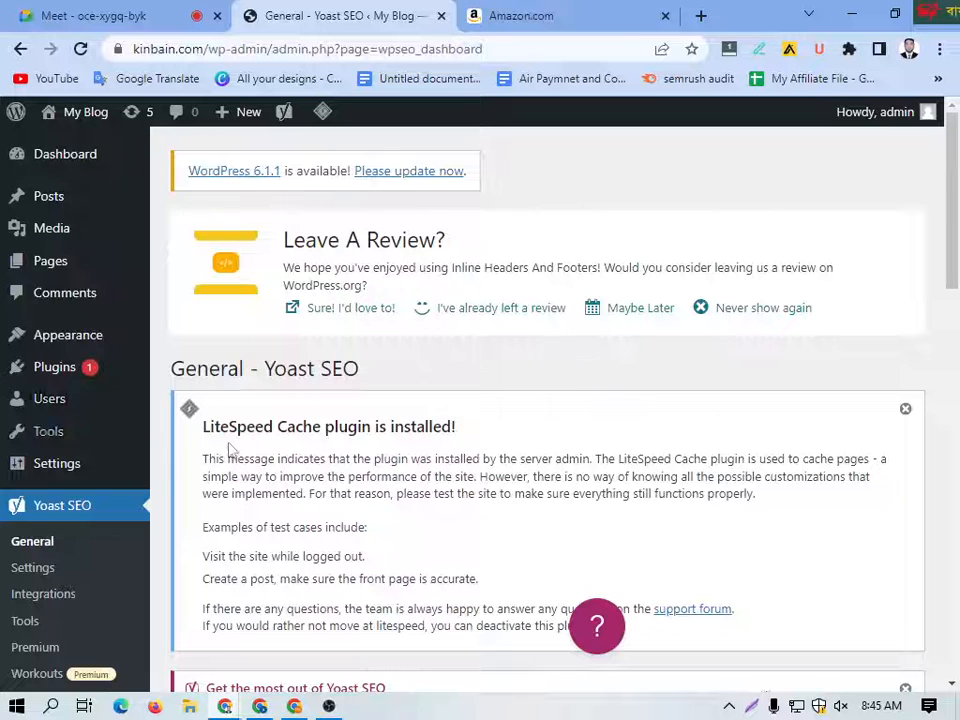
scroll(388, 461, "down", 4)
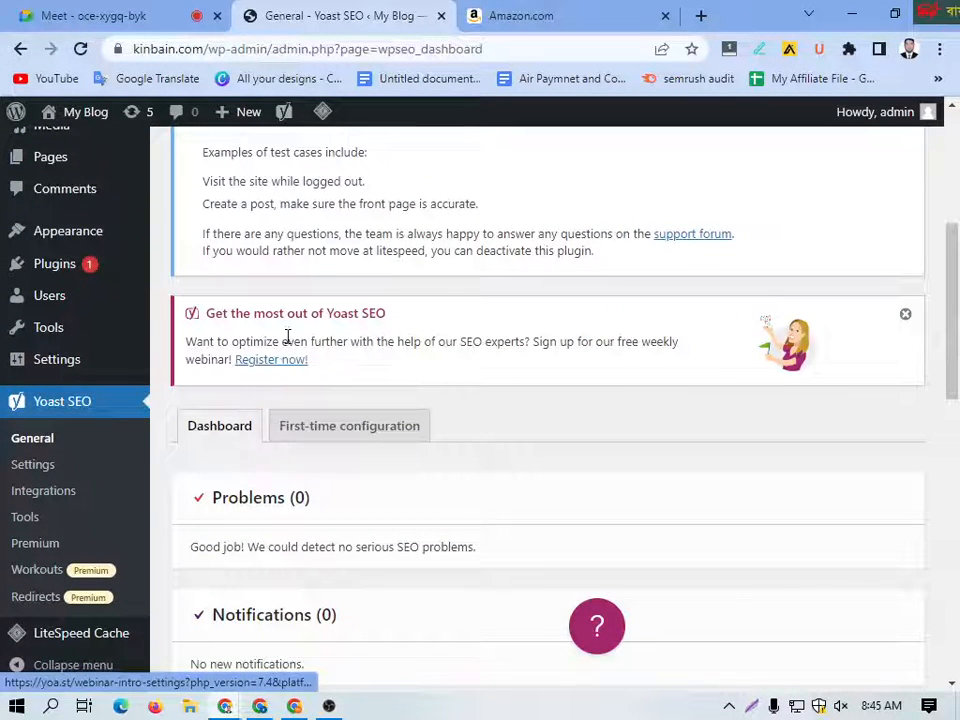
scroll(312, 440, "down", 1)
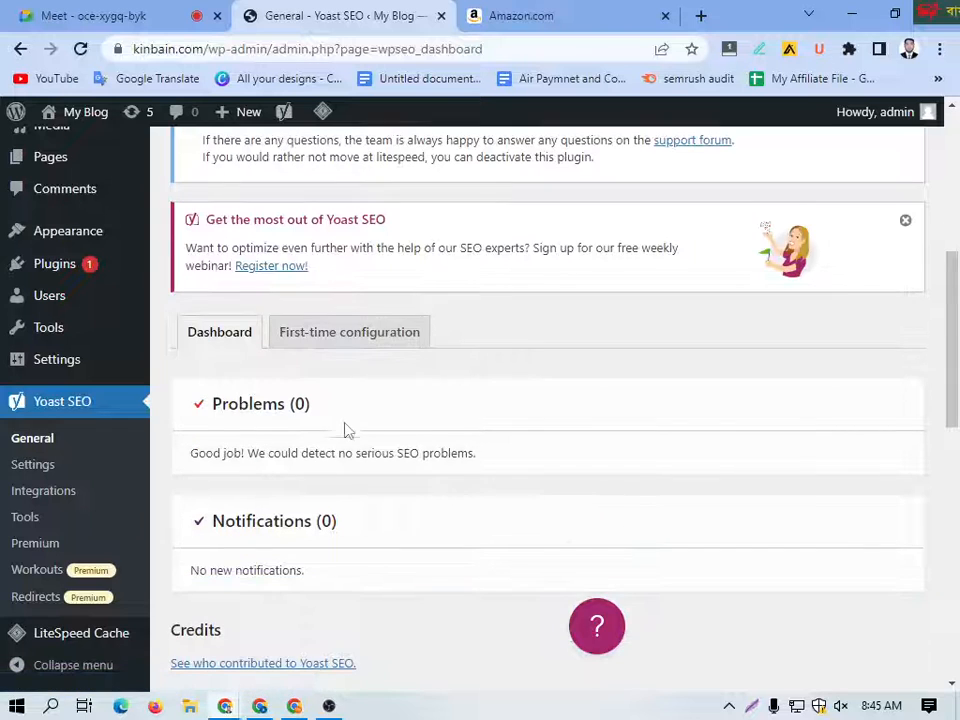
left_click_drag(345, 429, 225, 403)
left_click_drag(332, 513, 204, 524)
scroll(371, 525, "down", 3)
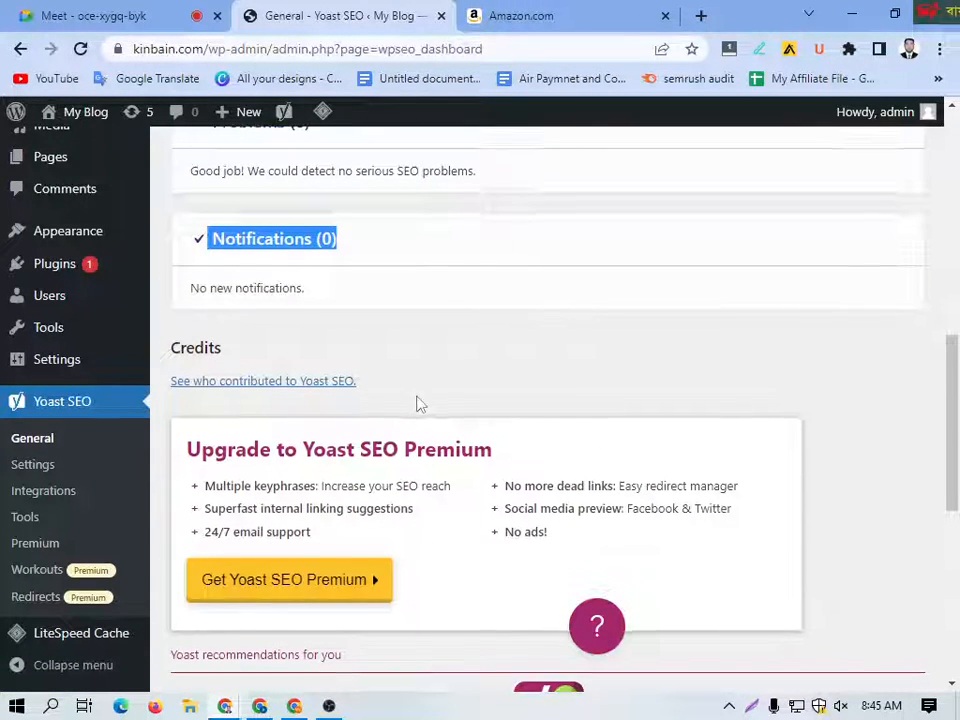
scroll(320, 408, "down", 6)
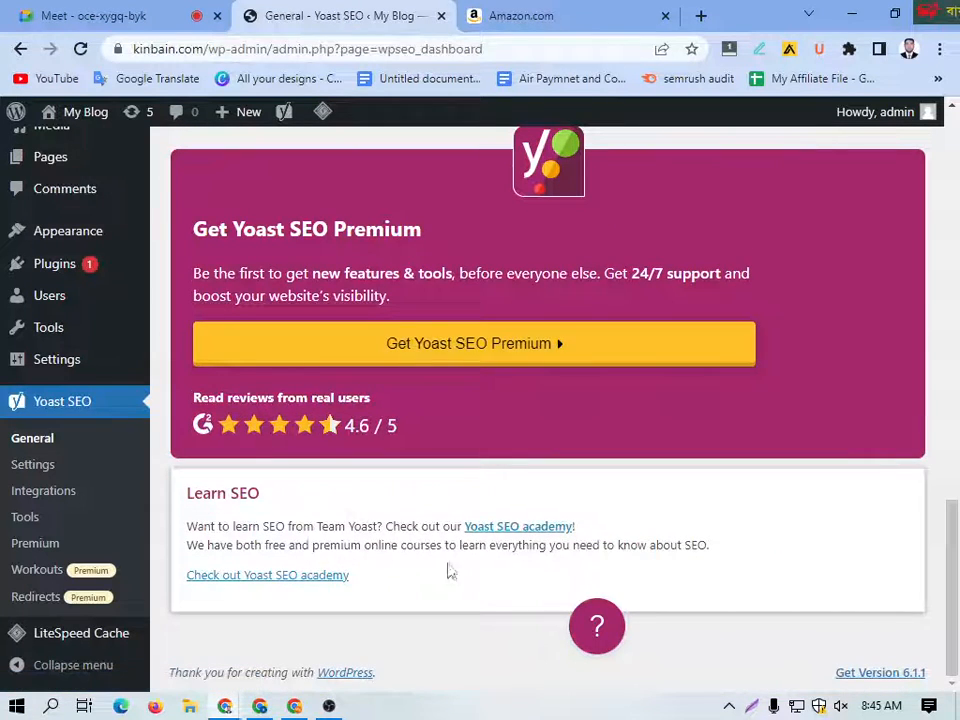
Step: Open Yoast SEO's Integrations page and look through the available integrations, including the Schema API ones
left_click(40, 491)
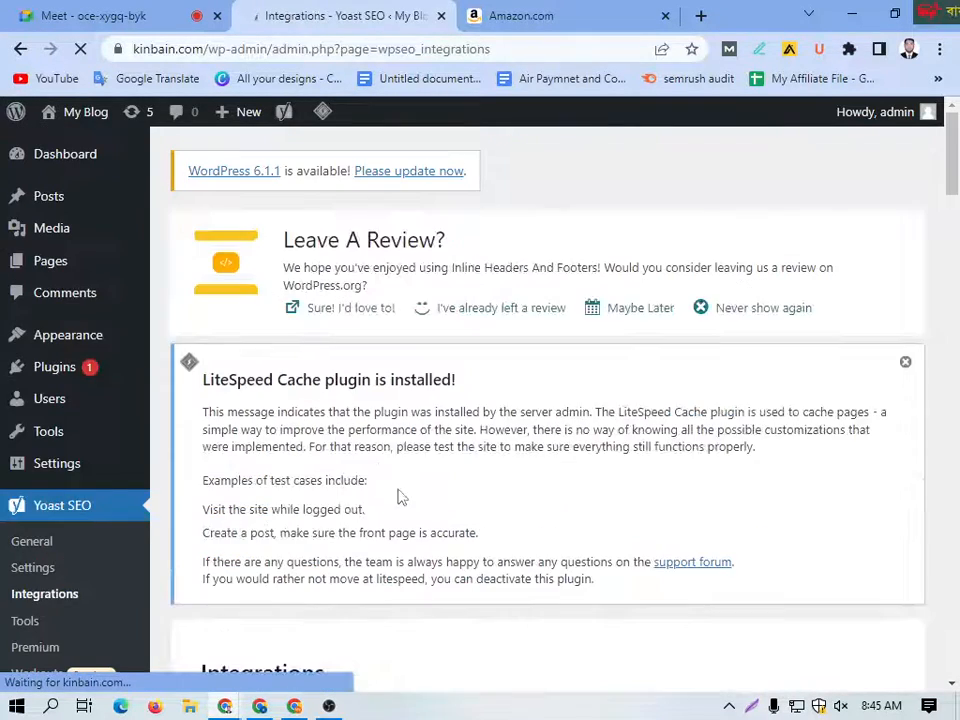
scroll(420, 495, "down", 2)
scroll(561, 377, "down", 6)
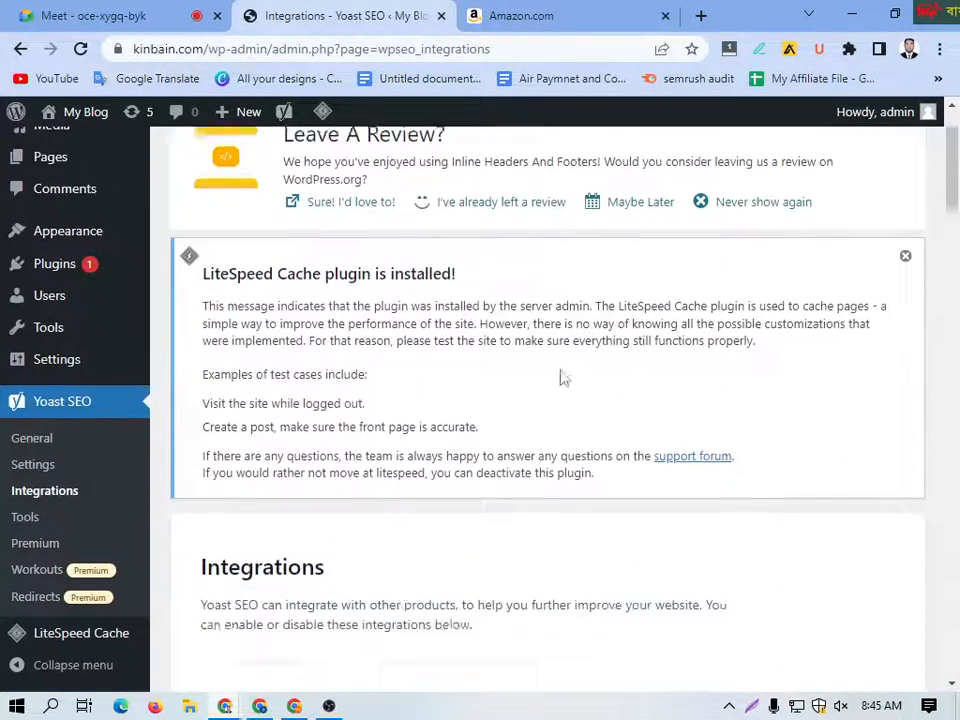
scroll(390, 434, "down", 4)
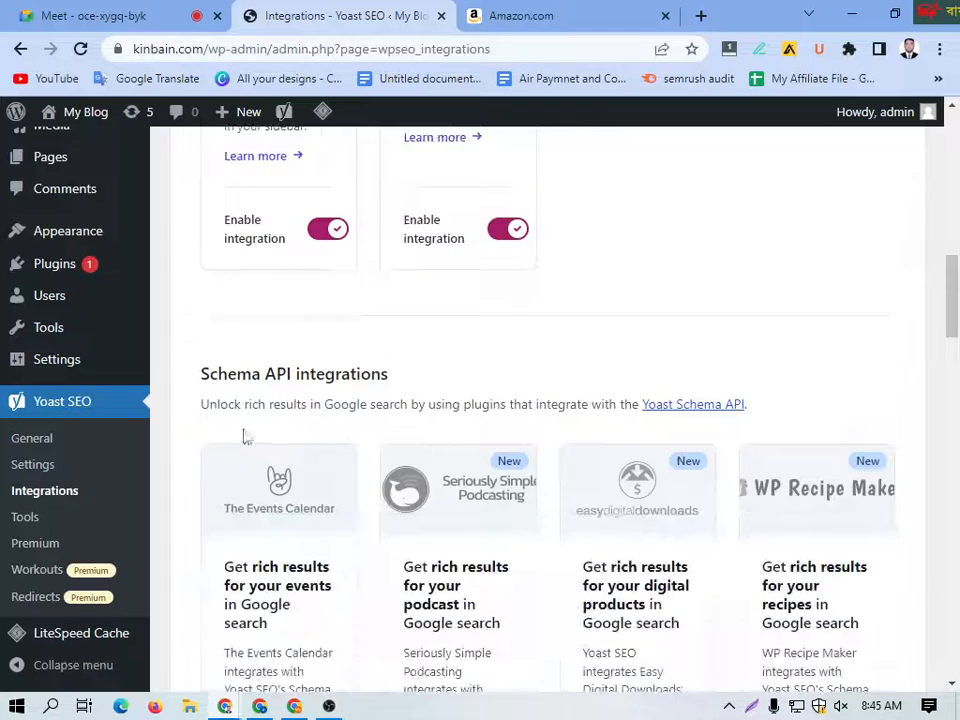
Step: Open Yoast SEO's Settings, go to the Posts content type and review its search appearance, social appearance and Schema sections
left_click(36, 472)
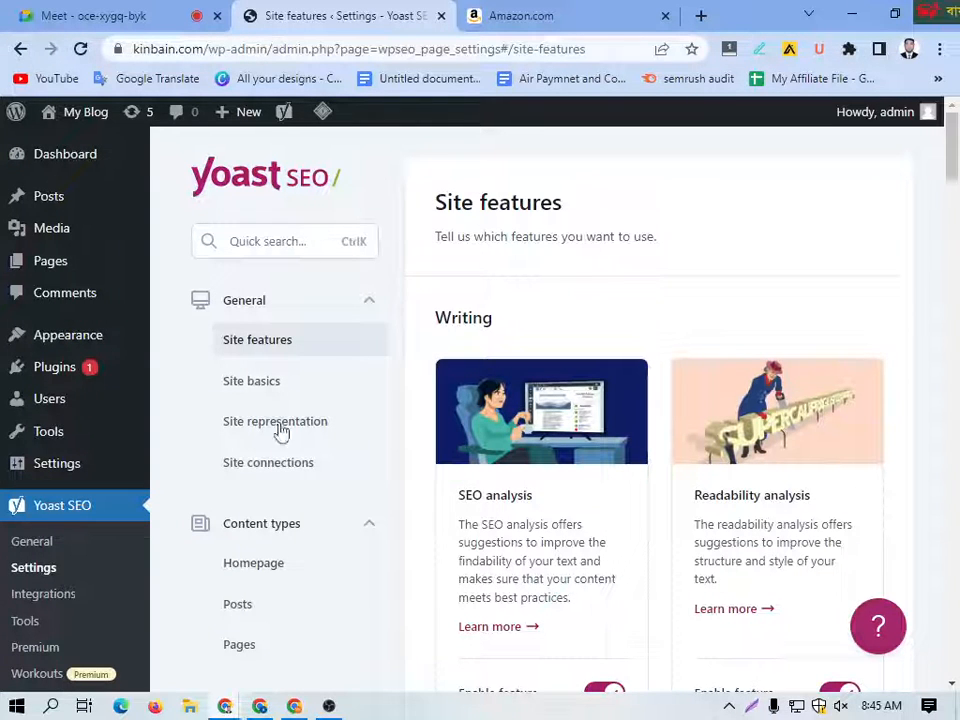
scroll(326, 520, "down", 3)
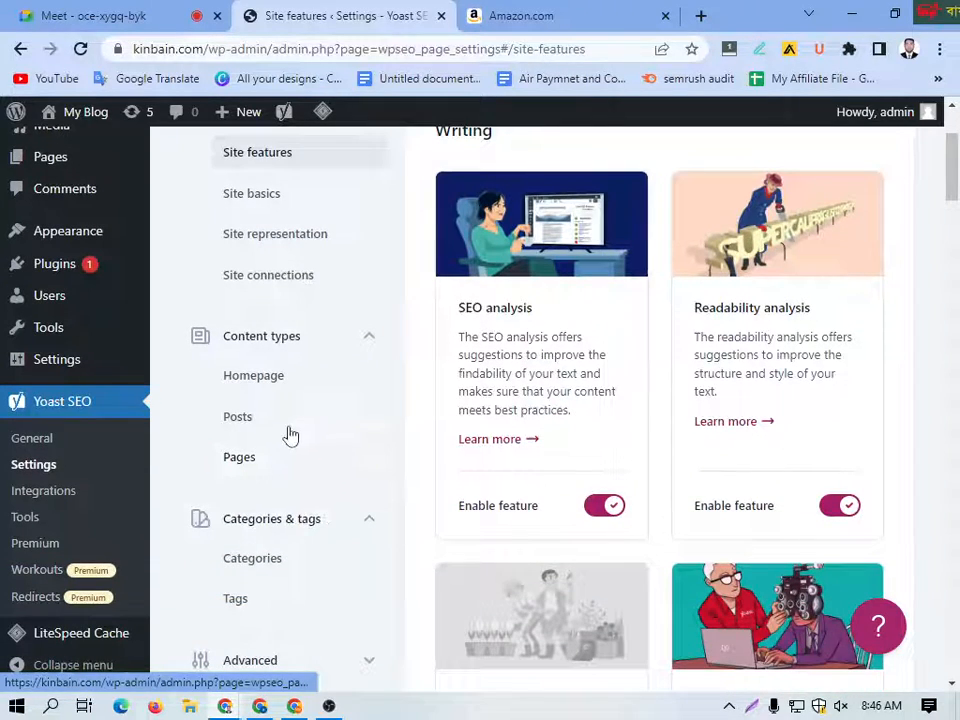
left_click(262, 430)
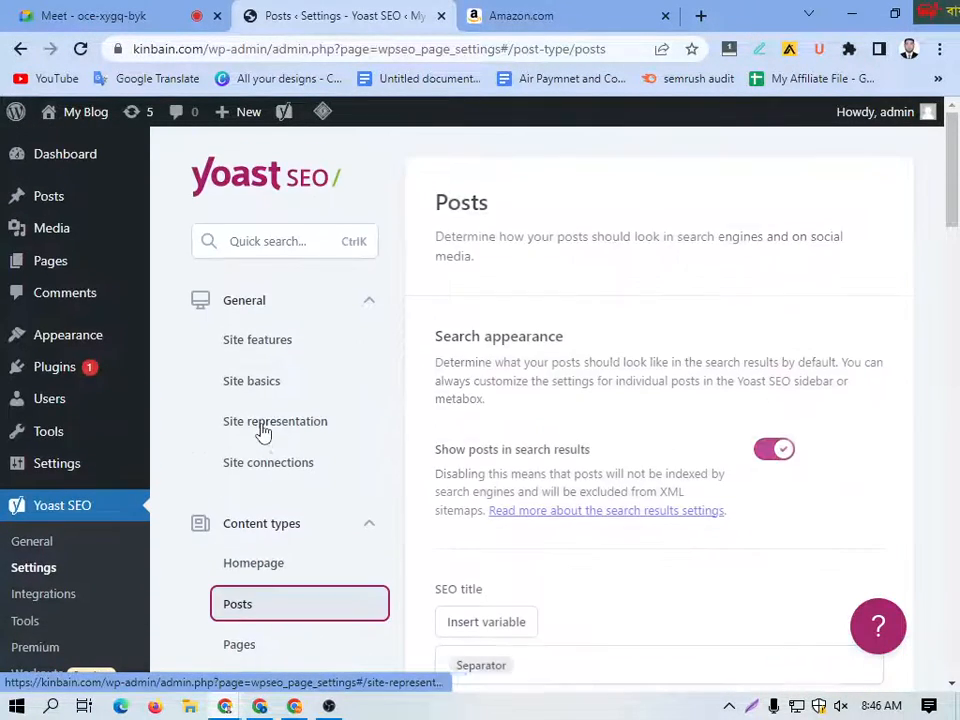
scroll(540, 482, "down", 4)
scroll(545, 478, "down", 10)
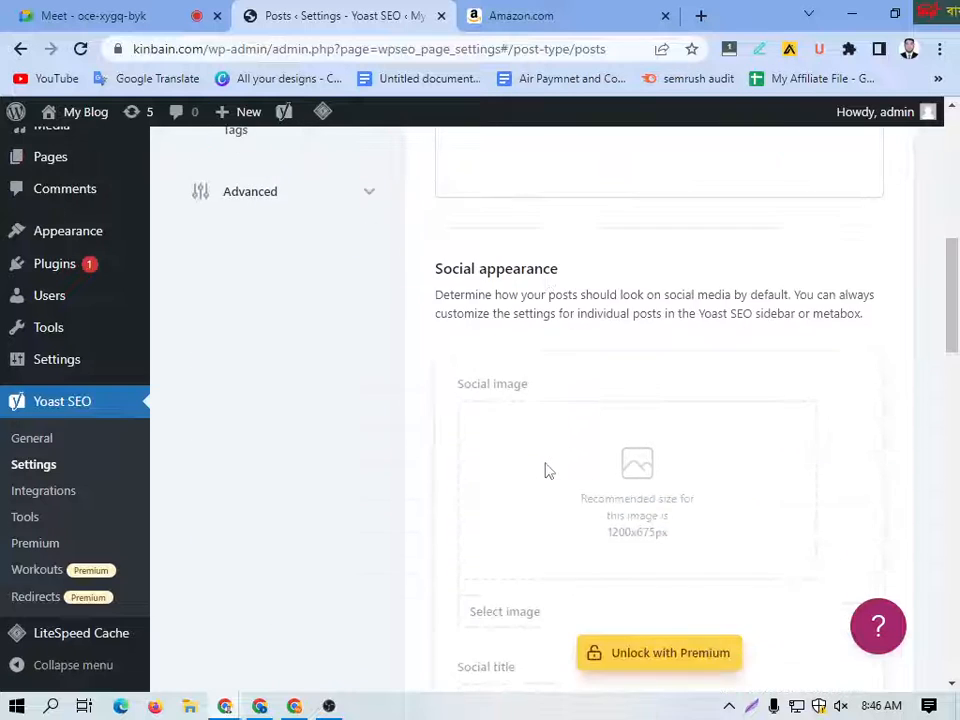
scroll(548, 470, "down", 2)
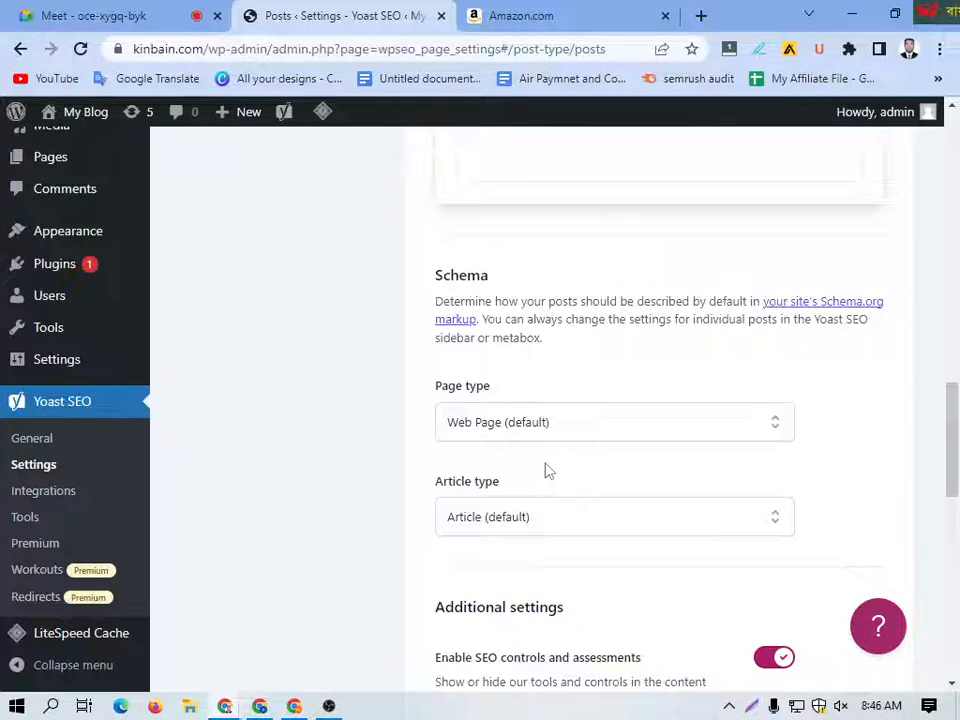
Step: Look through the Page type options in the Schema section of the Posts content type settings
left_click(695, 432)
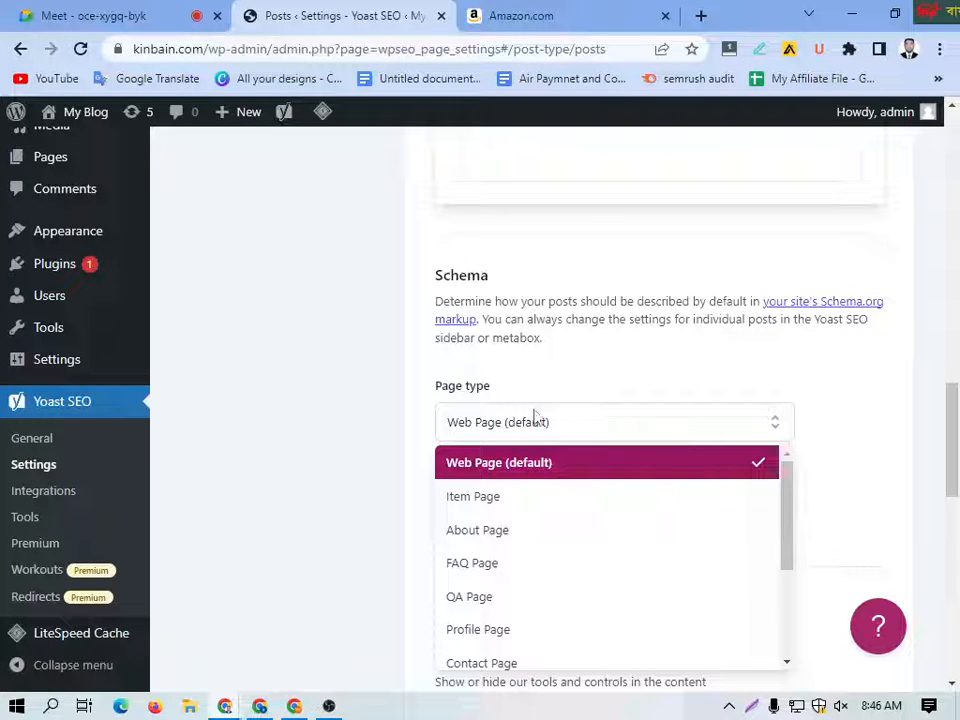
scroll(812, 384, "down", 2)
scroll(606, 386, "down", 3)
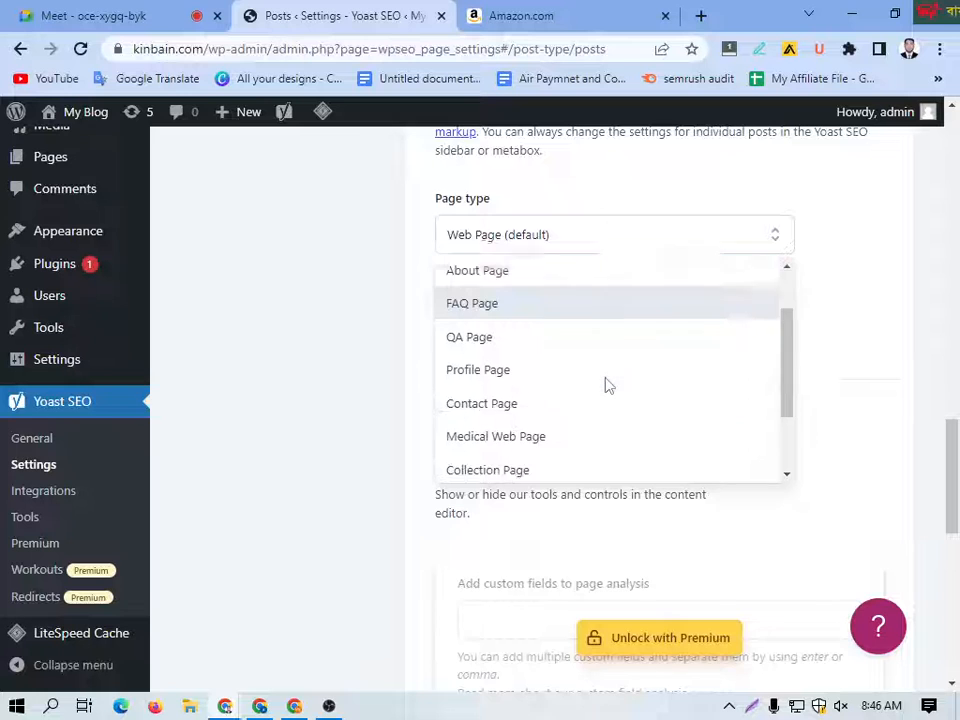
scroll(604, 396, "down", 2)
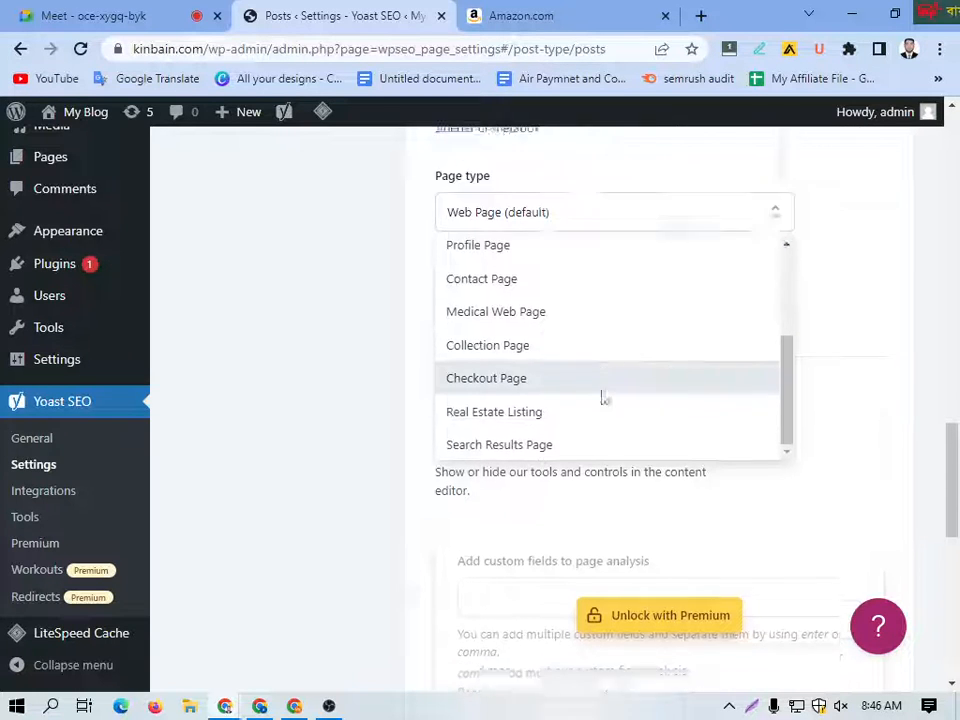
scroll(606, 396, "up", 3)
scroll(574, 480, "up", 4)
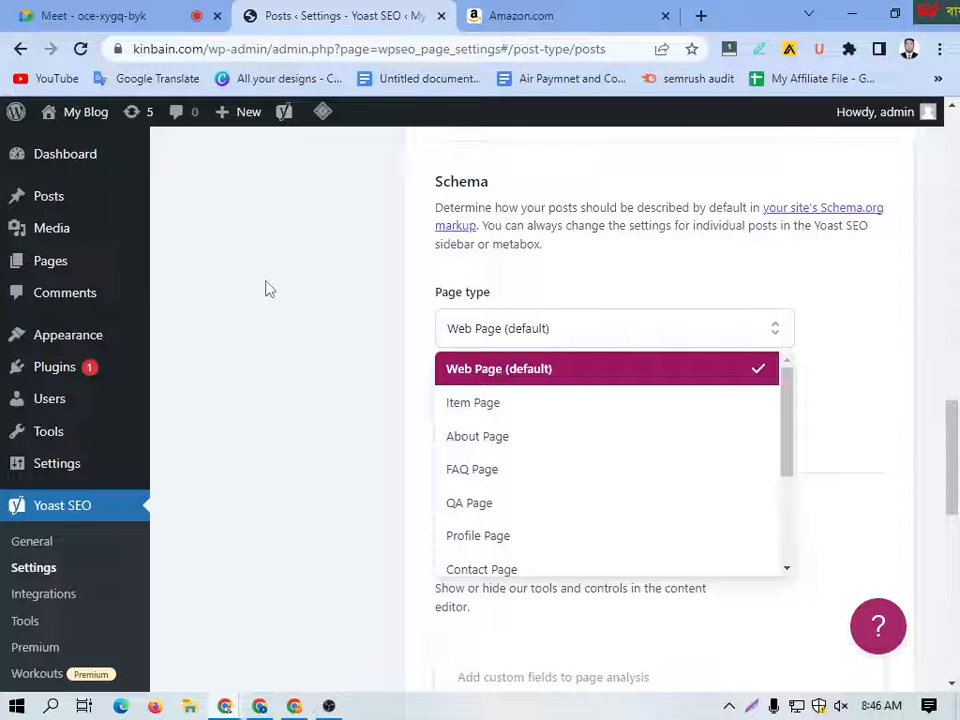
scroll(617, 427, "up", 2)
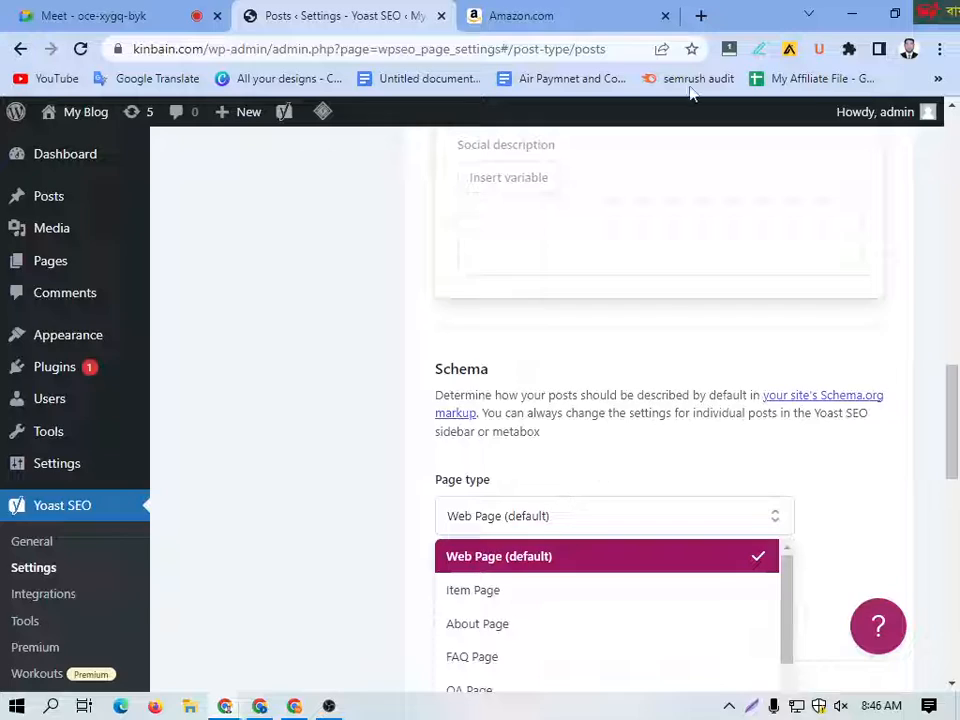
Step: Search Google for camera in a new tab and look through the first results
left_click(701, 16)
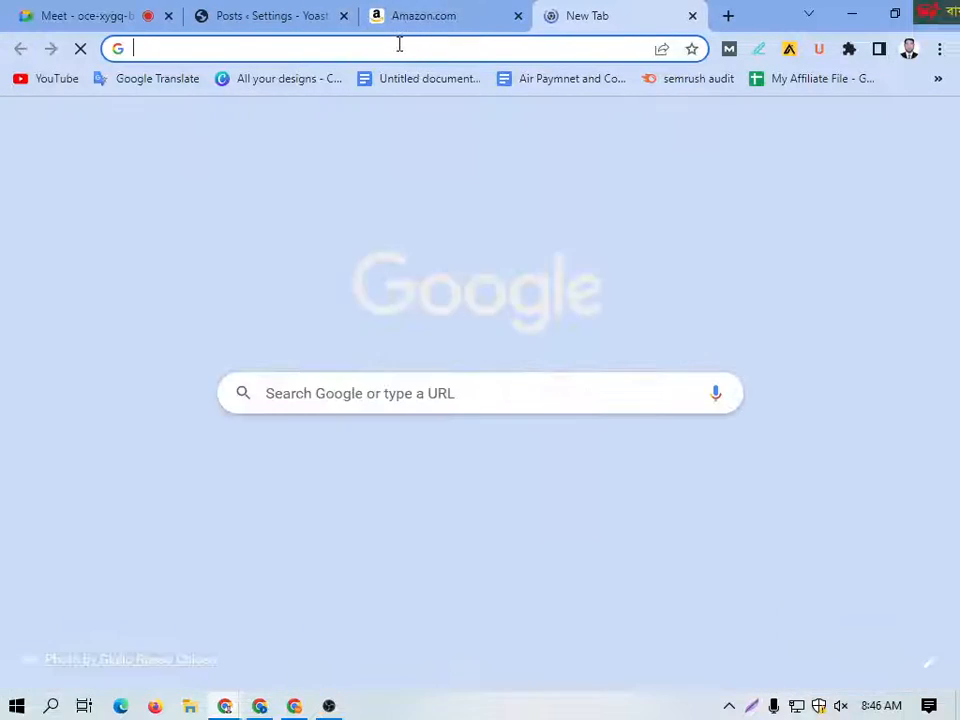
left_click(399, 44)
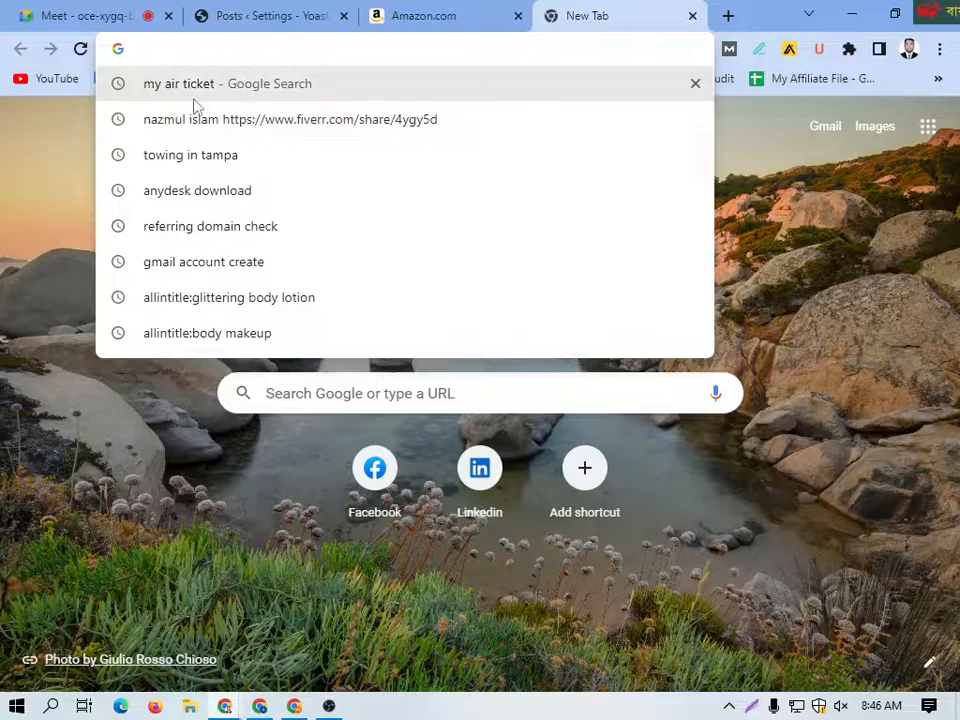
type("camera")
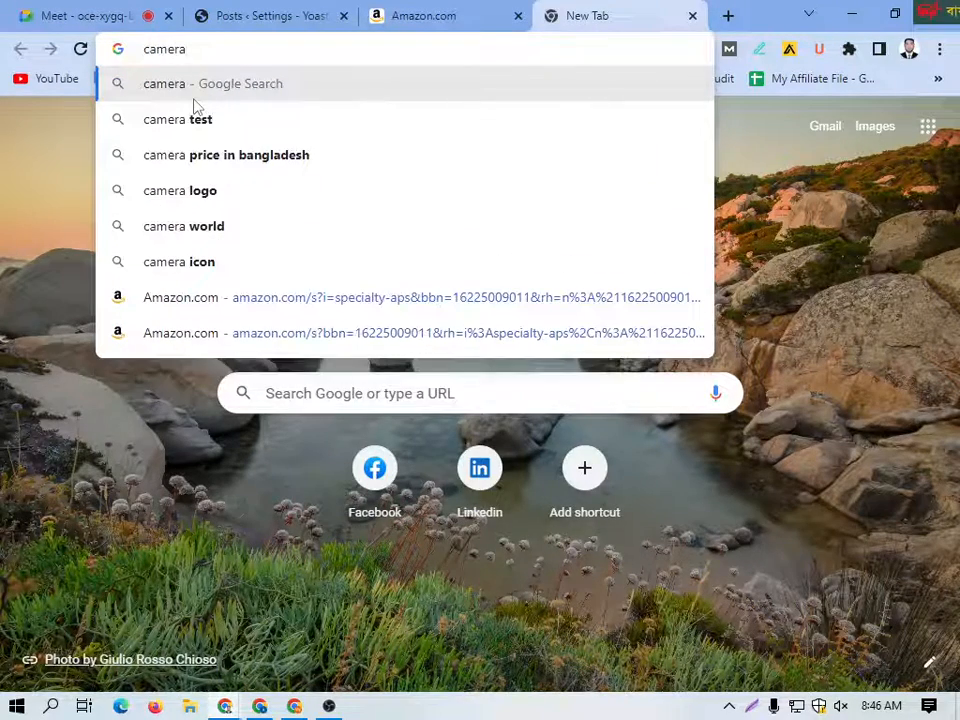
key("Return")
scroll(283, 411, "down", 3)
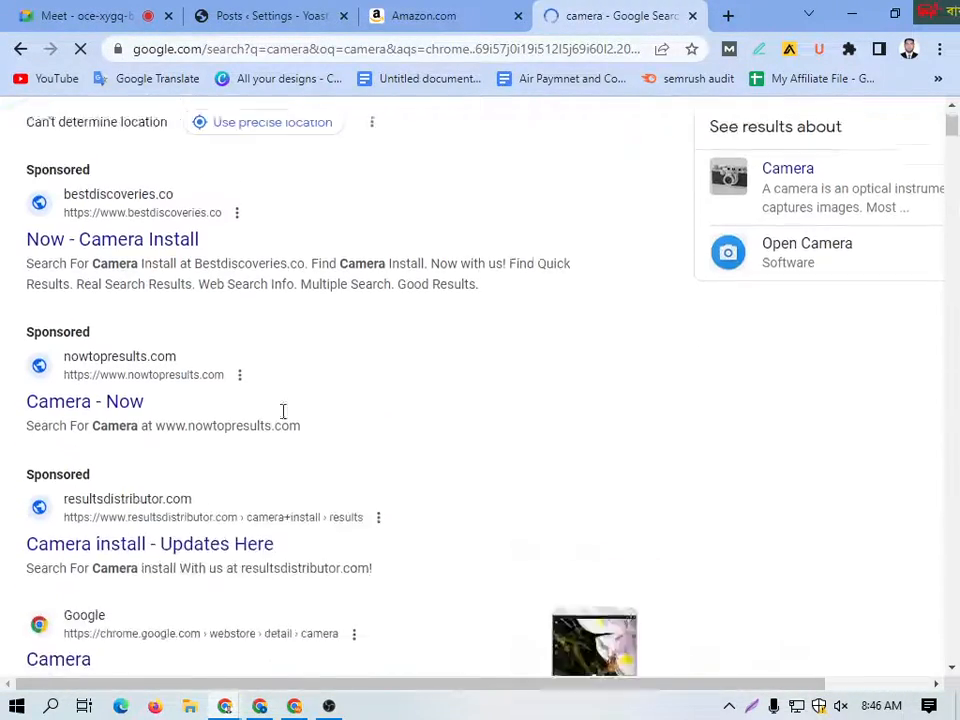
scroll(283, 411, "down", 6)
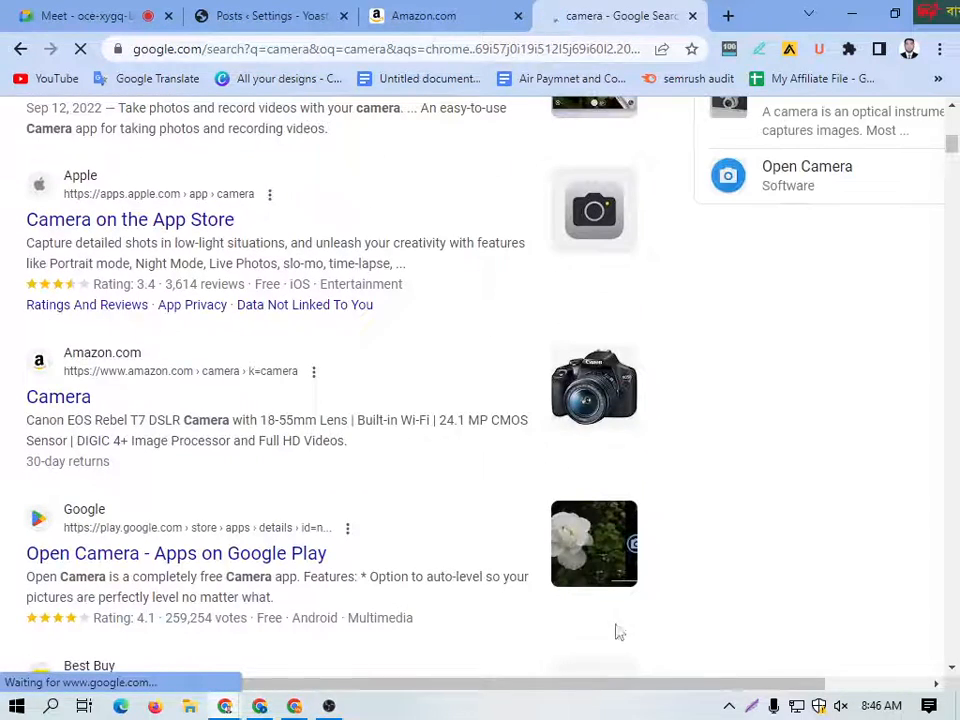
Step: Highlight the star rating of the App Store camera result with a screenshot selection, closing it without saving
key("shift+super+s")
left_click_drag(14, 262, 108, 296)
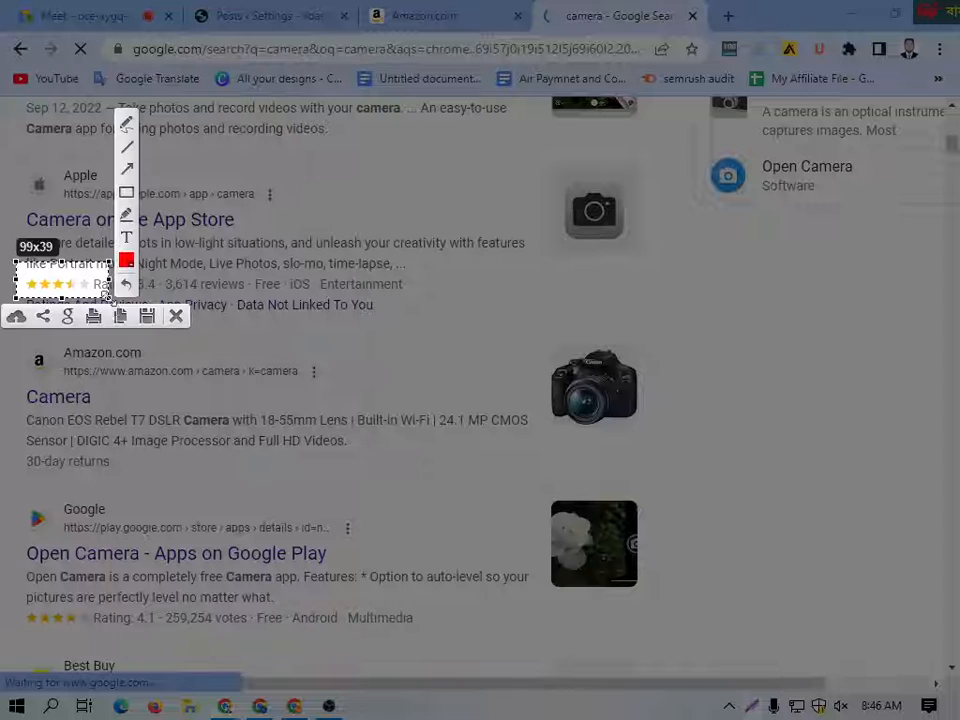
left_click(176, 316)
Step: Highlight the Target, Best Buy and Google Play result thumbnails with screenshot selections, close the capture and browse the further camera results
scroll(165, 317, "down", 3)
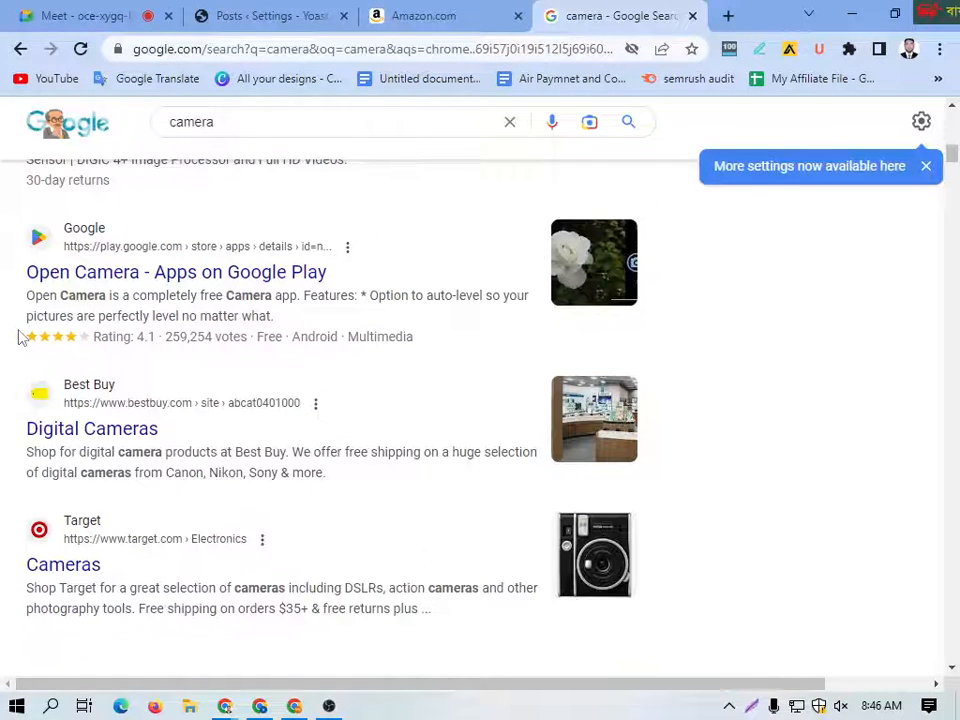
scroll(184, 422, "down", 2)
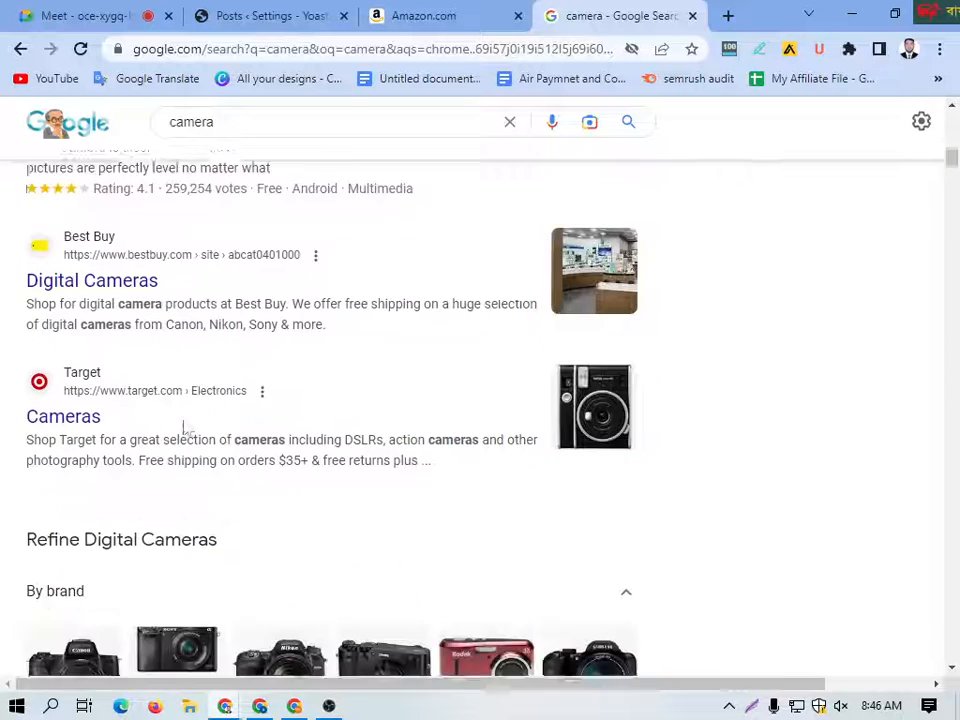
scroll(190, 424, "up", 2)
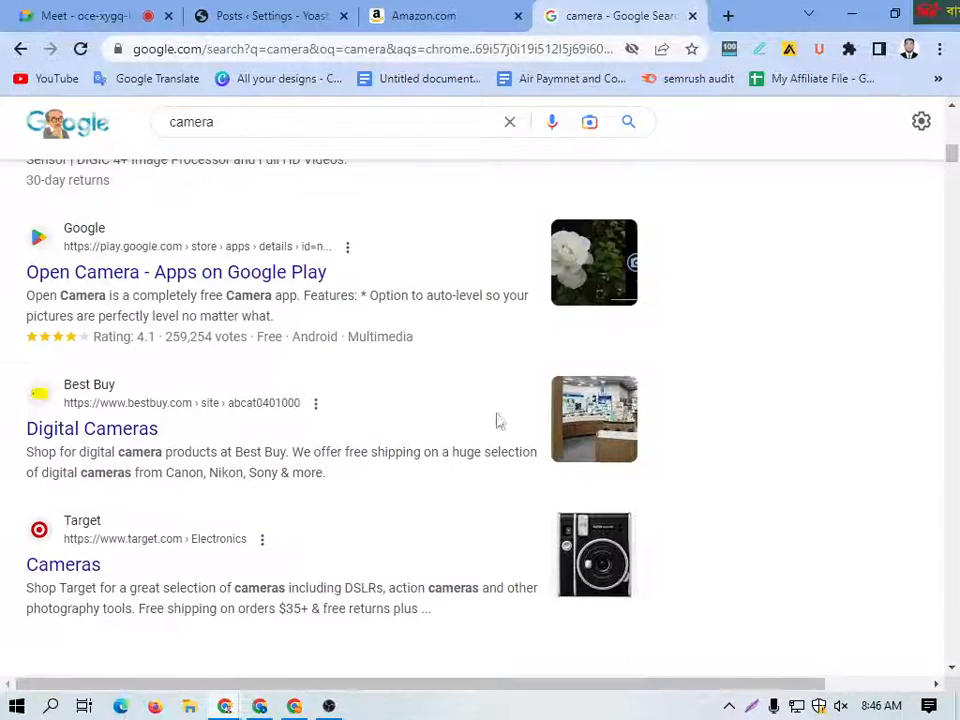
left_click(753, 707)
left_click_drag(529, 476, 661, 600)
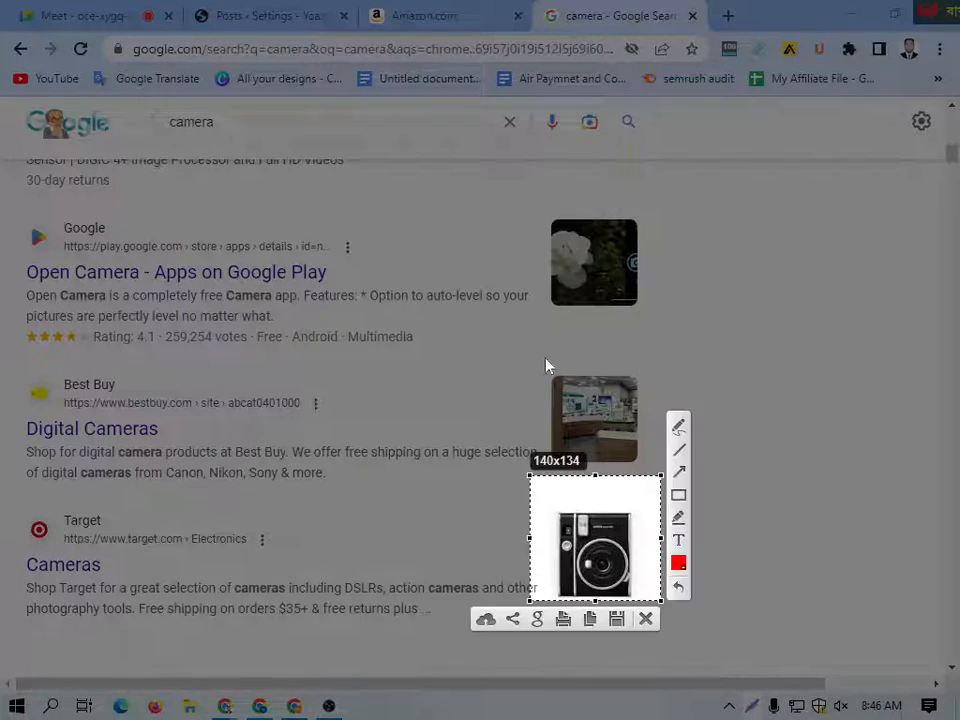
left_click_drag(546, 357, 640, 462)
left_click_drag(532, 208, 651, 319)
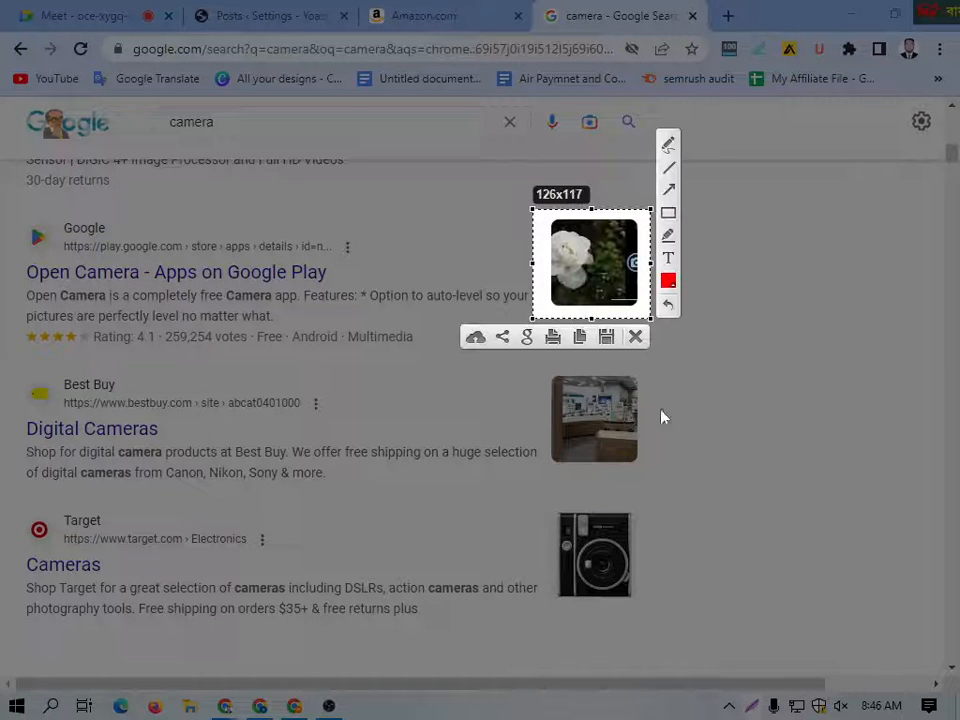
left_click(636, 337)
scroll(242, 424, "down", 3)
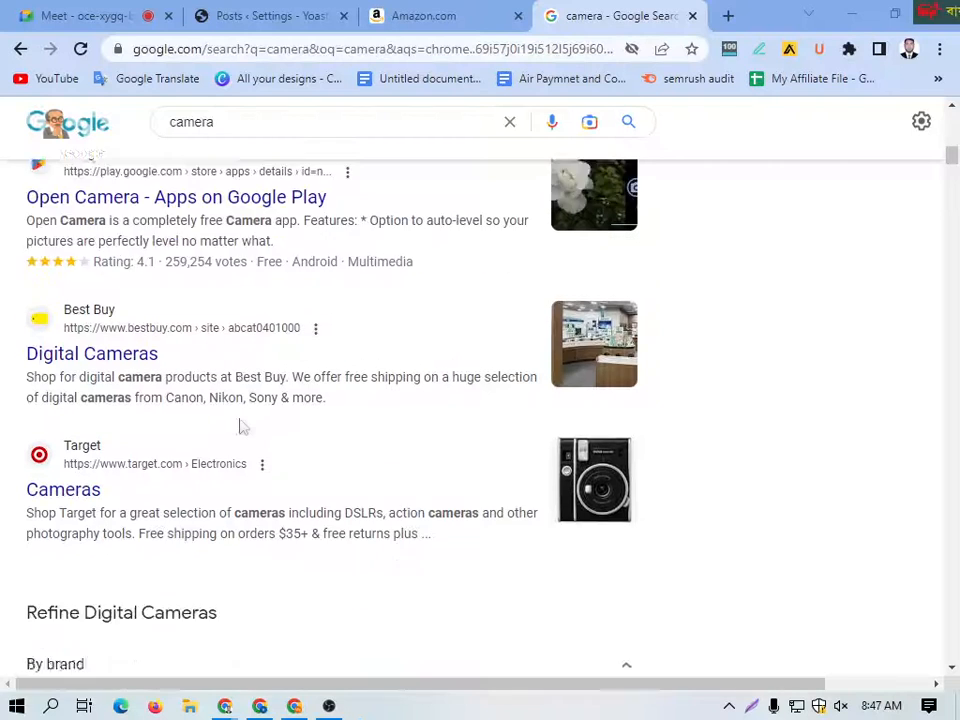
scroll(233, 428, "down", 10)
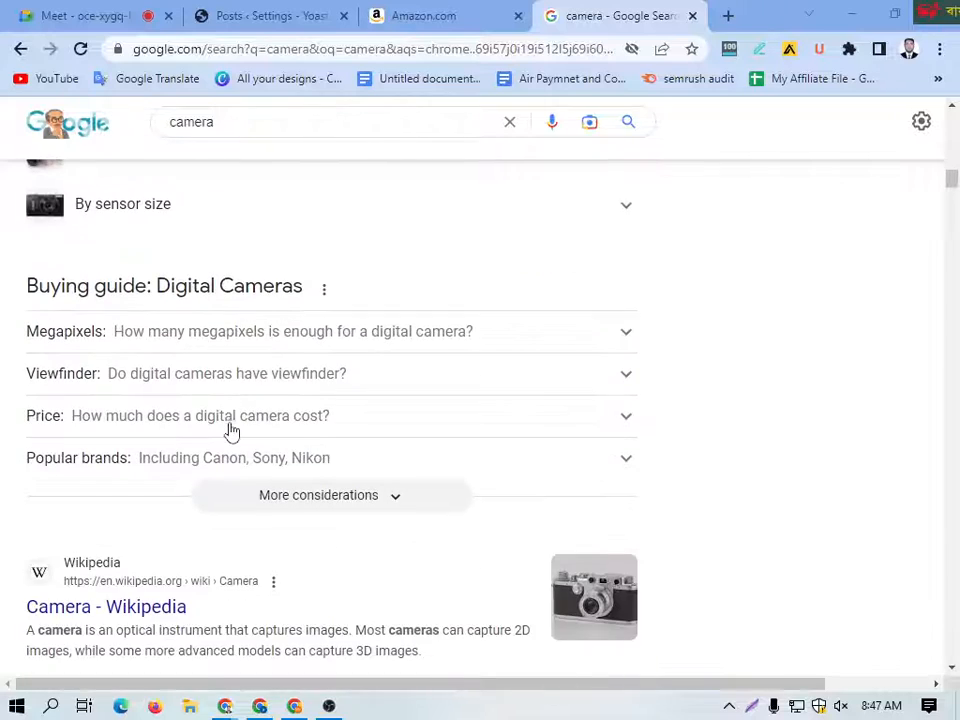
scroll(231, 432, "down", 2)
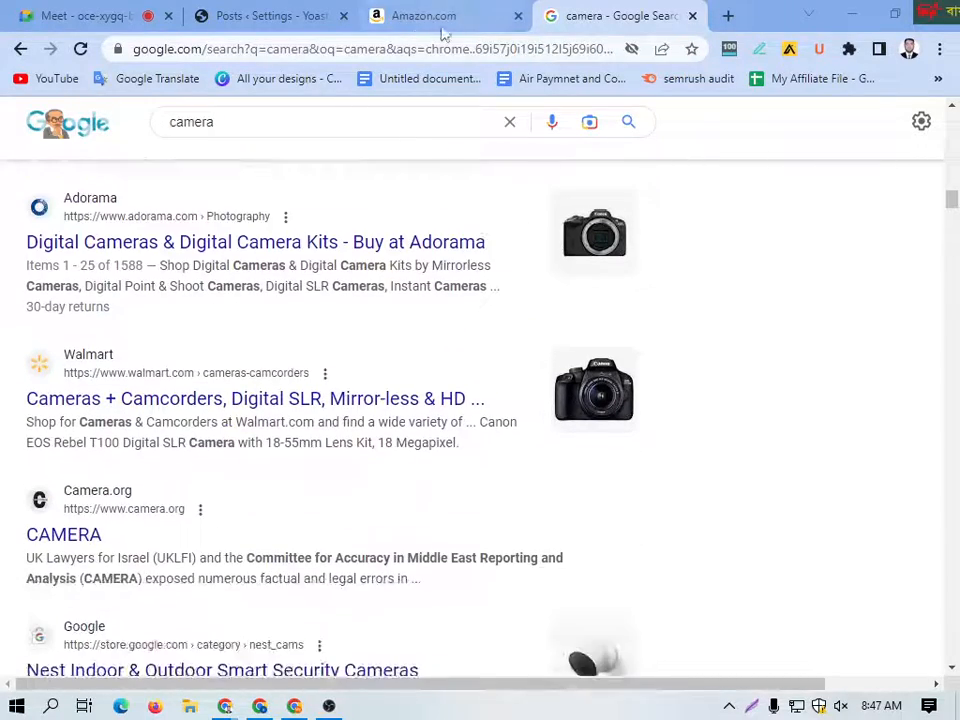
Step: Return to the Yoast SEO Posts settings and review the remaining sections of the page
left_click(268, 15)
scroll(130, 465, "down", 1)
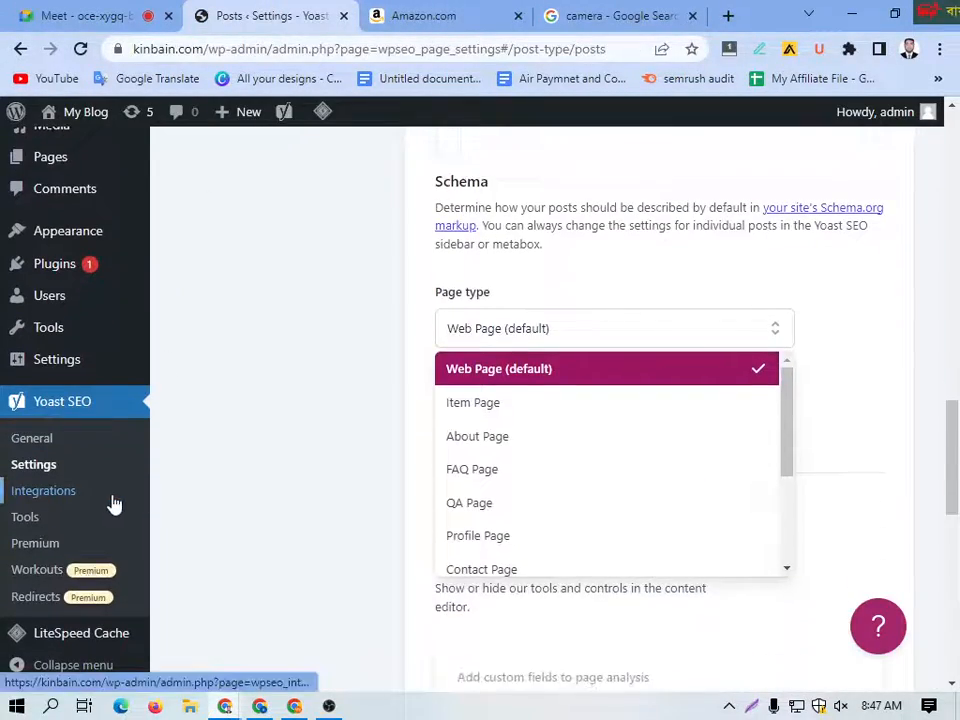
scroll(498, 356, "up", 5)
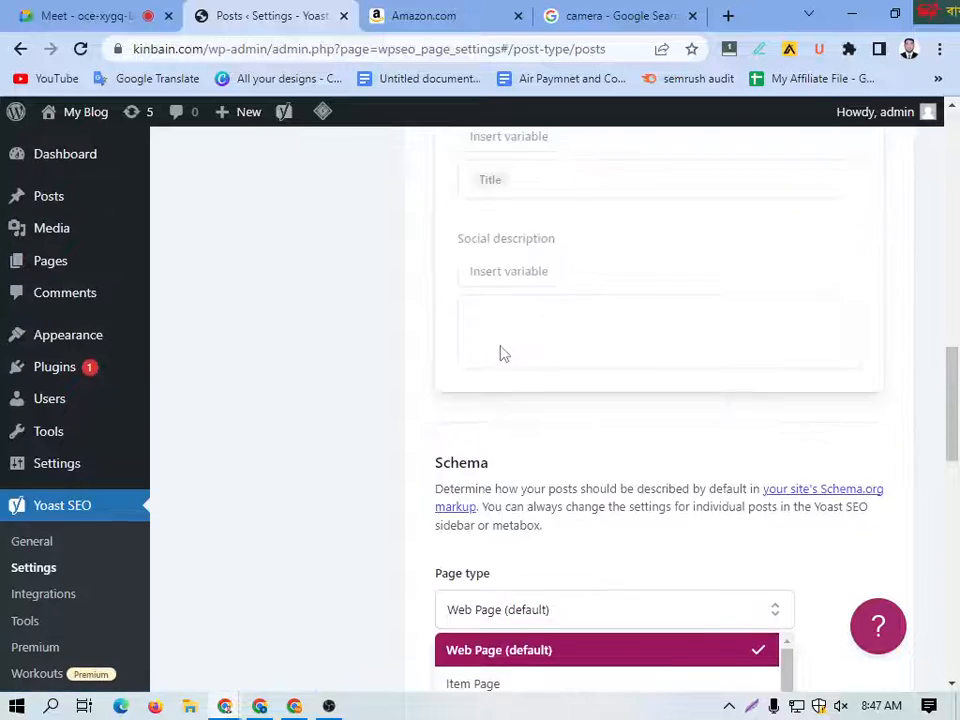
scroll(510, 380, "down", 10)
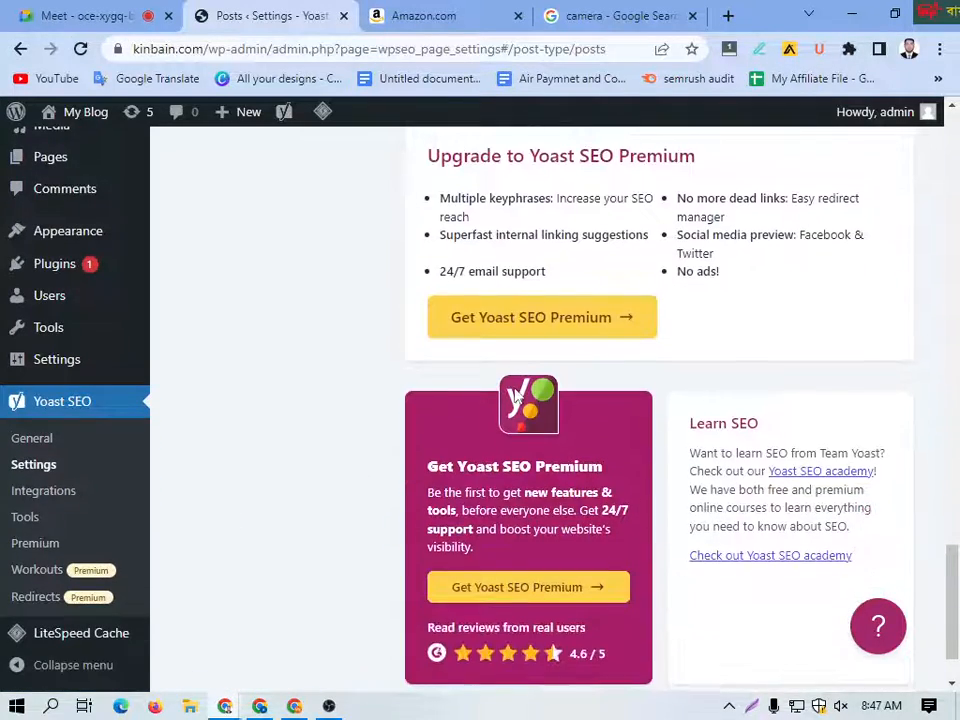
scroll(517, 395, "down", 2)
scroll(516, 396, "up", 8)
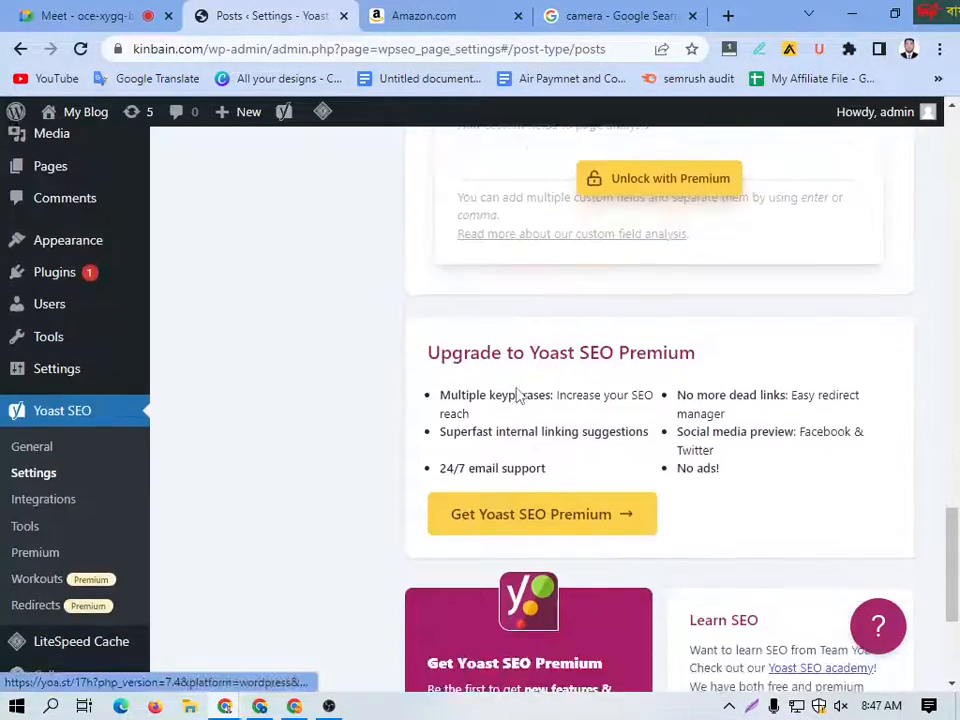
scroll(489, 336, "up", 12)
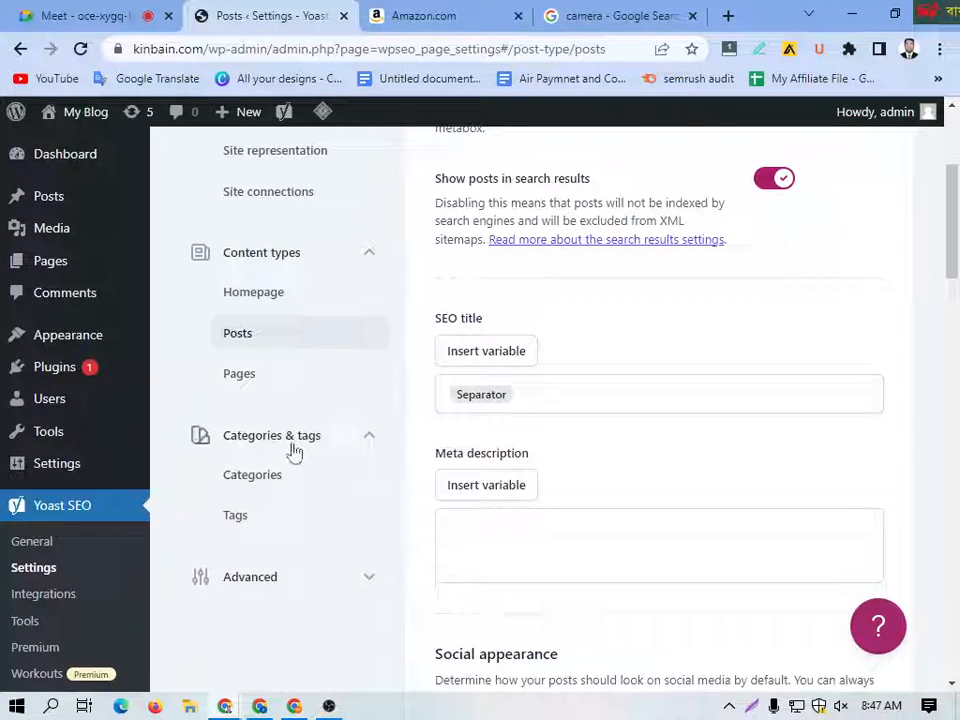
Step: Open Yoast SEO's Tags settings and review the search appearance and social appearance sections
left_click(249, 520)
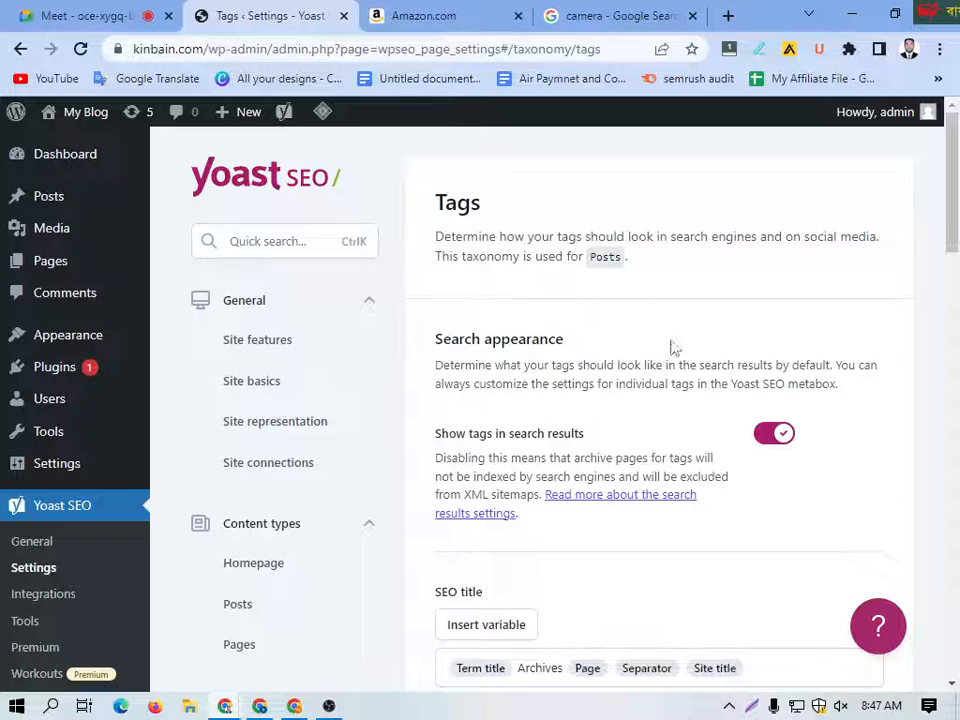
scroll(673, 347, "down", 3)
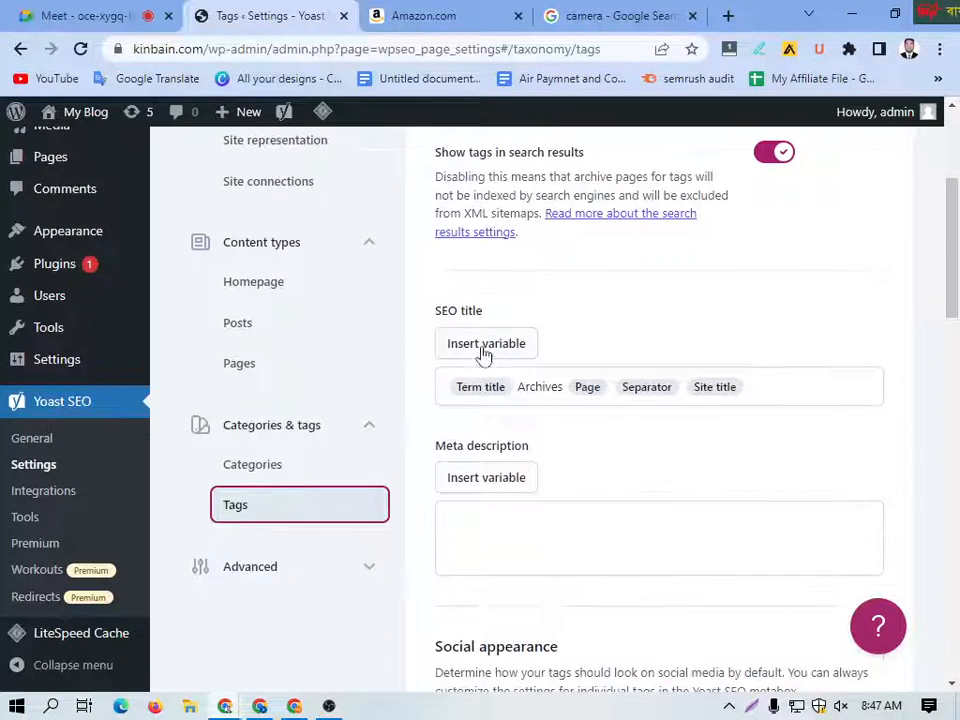
scroll(555, 420, "down", 3)
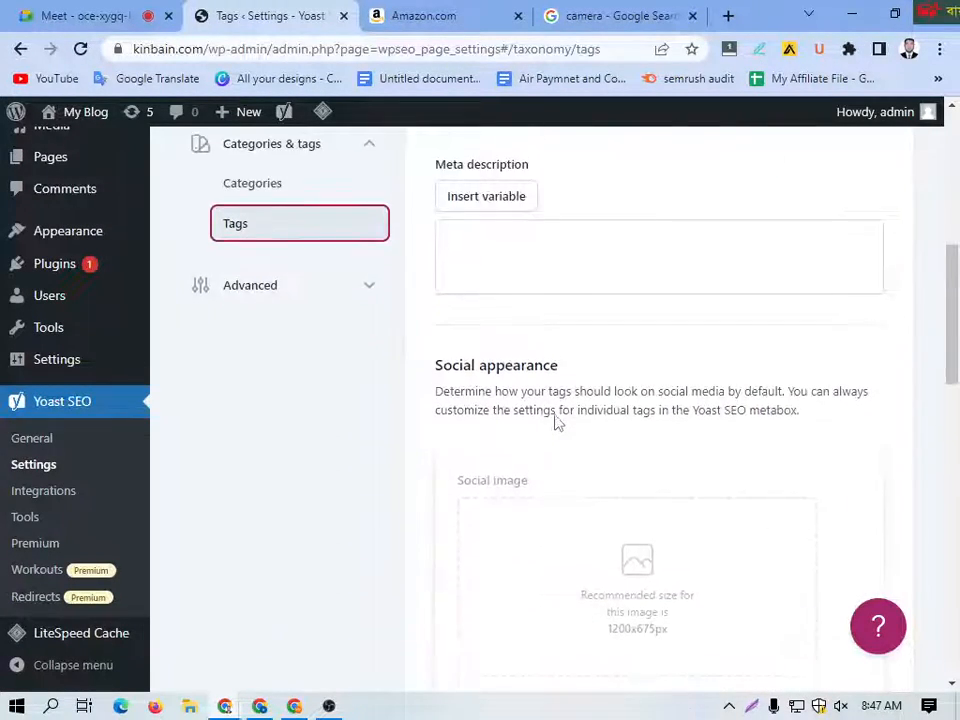
Step: Open the WordPress posts list and start a new post
scroll(555, 420, "up", 6)
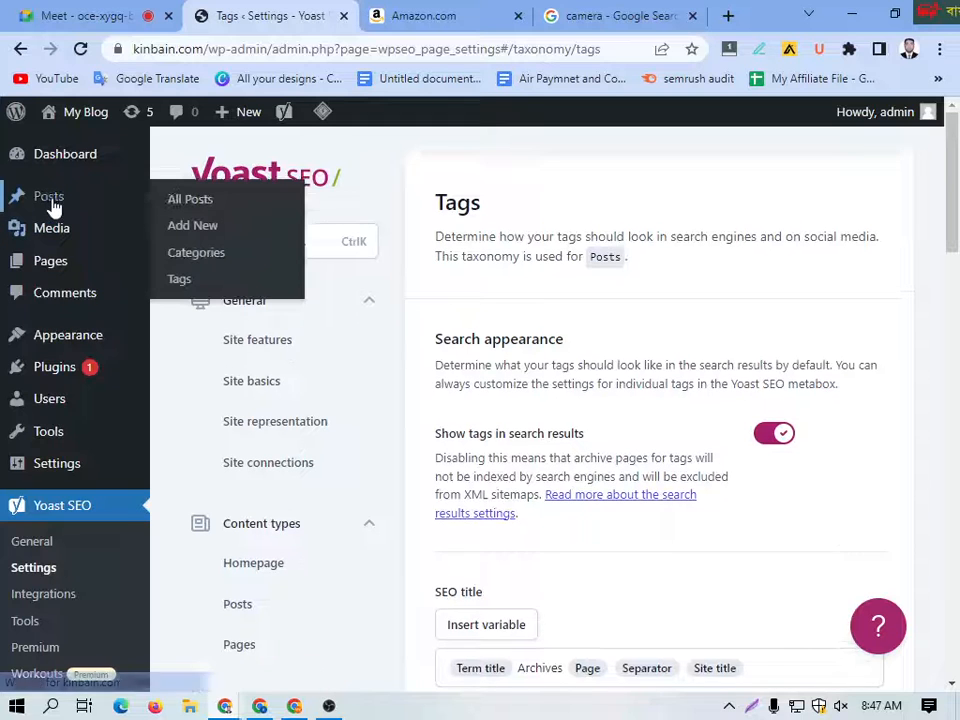
left_click(52, 200)
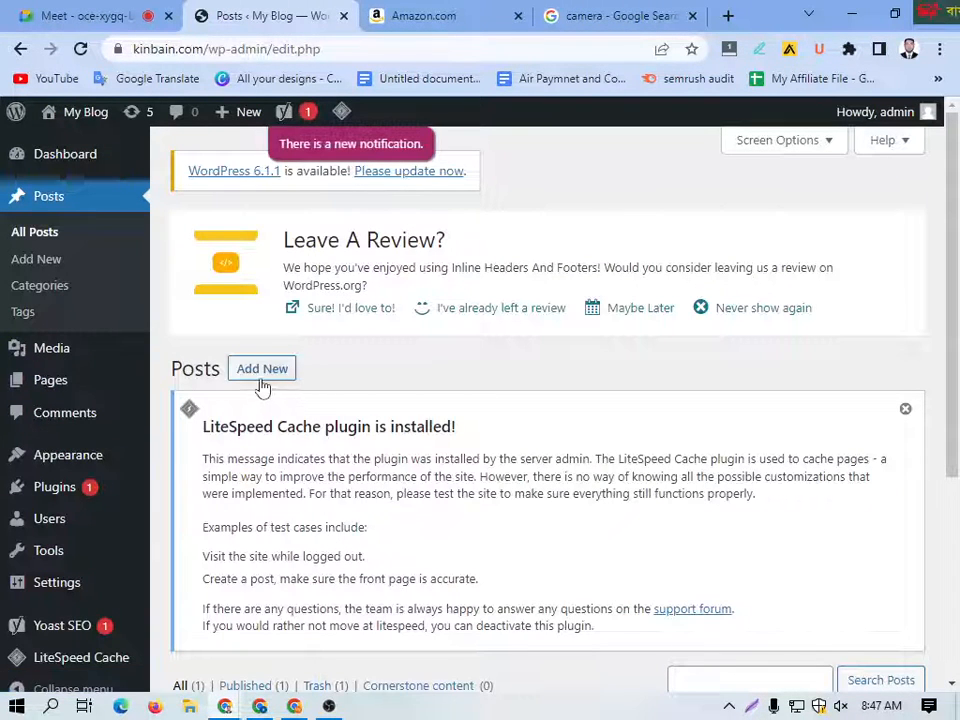
left_click(261, 370)
Step: Search Google for lorem imsum in a new tab and open the Lipsum generator site at lipsum.com
left_click(728, 15)
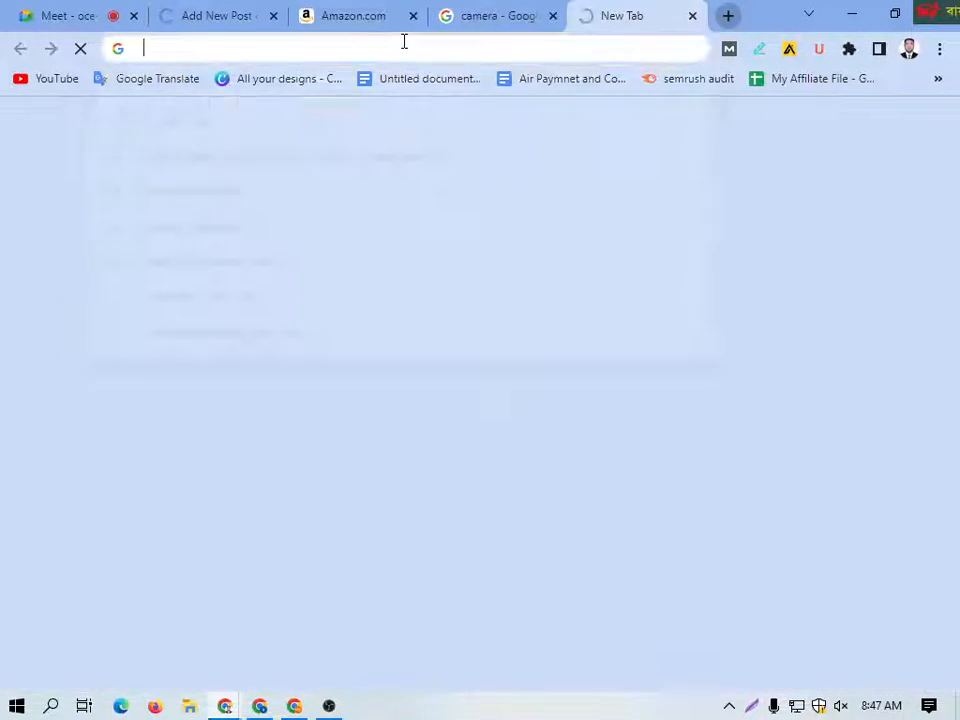
type("lo")
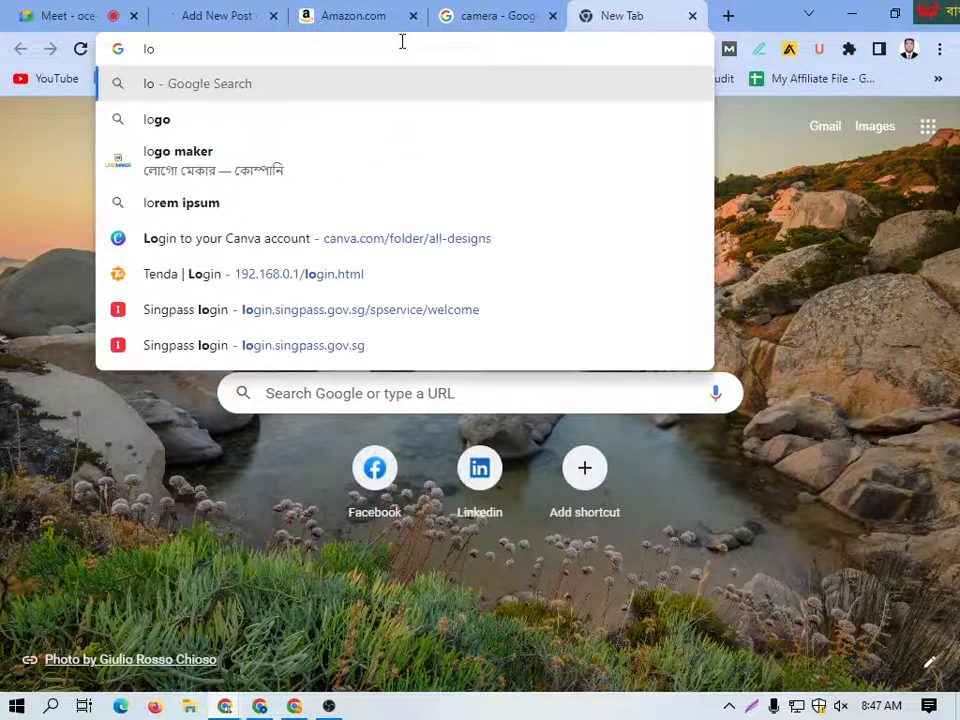
type("re")
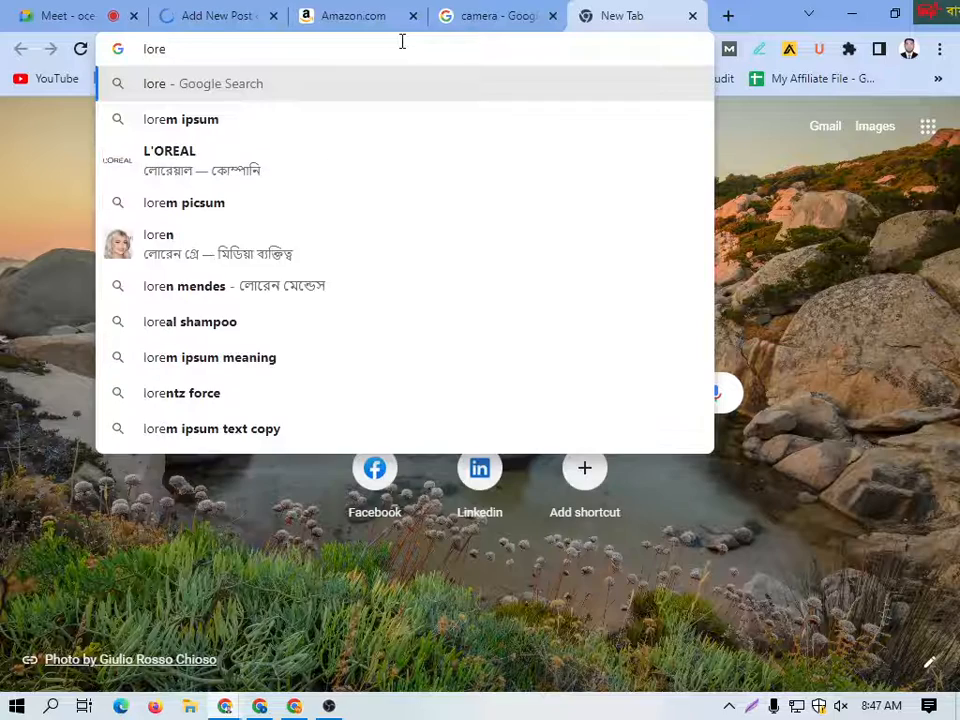
type("m imsu")
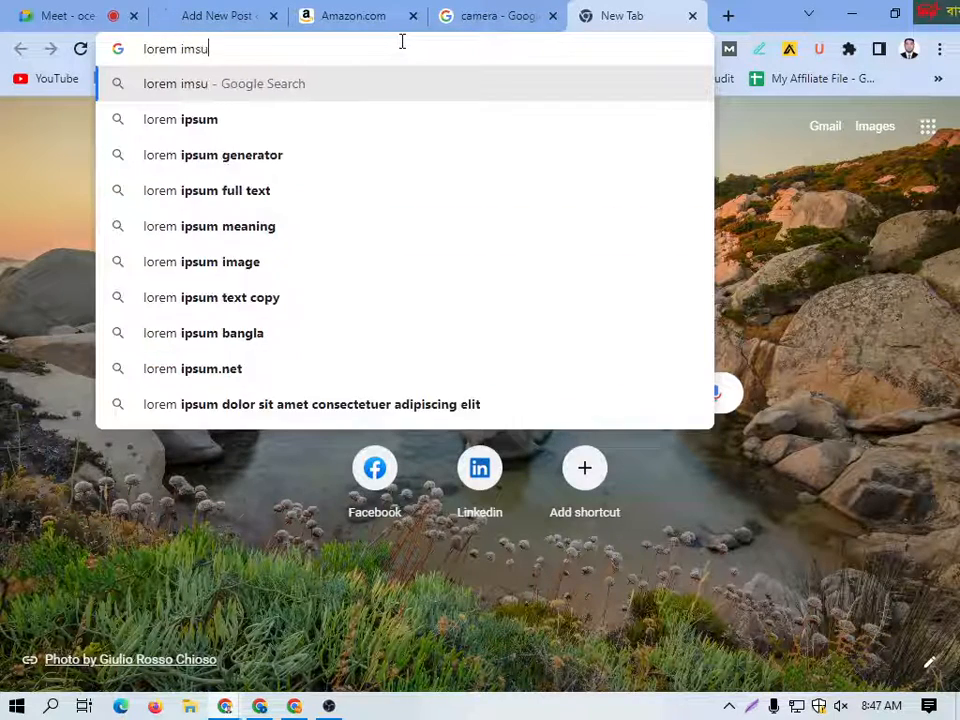
type("m")
key("Return")
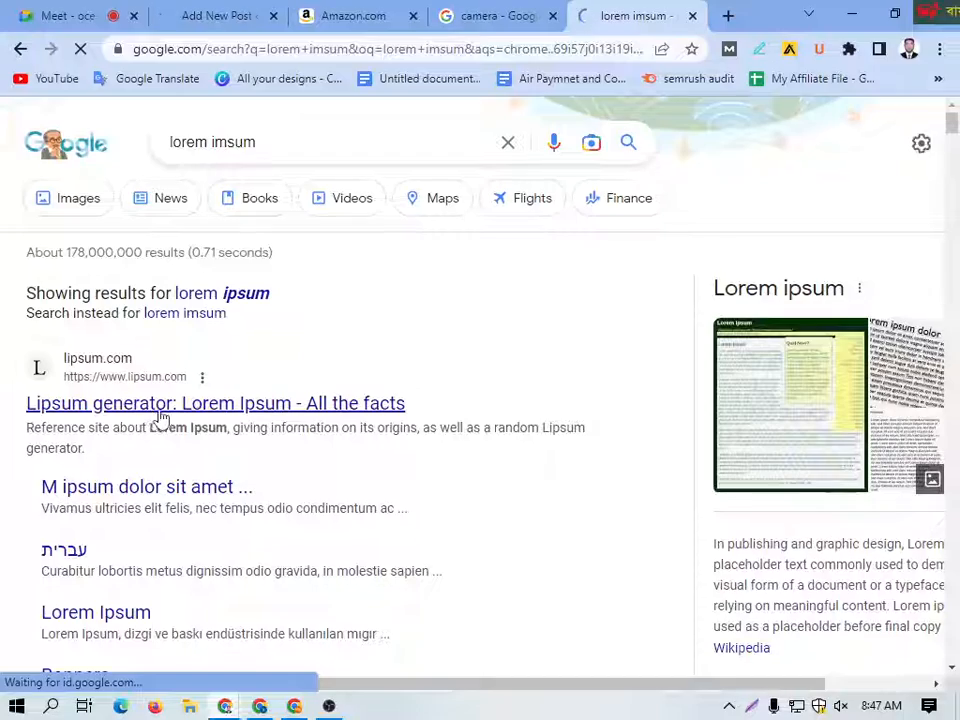
left_click(221, 413)
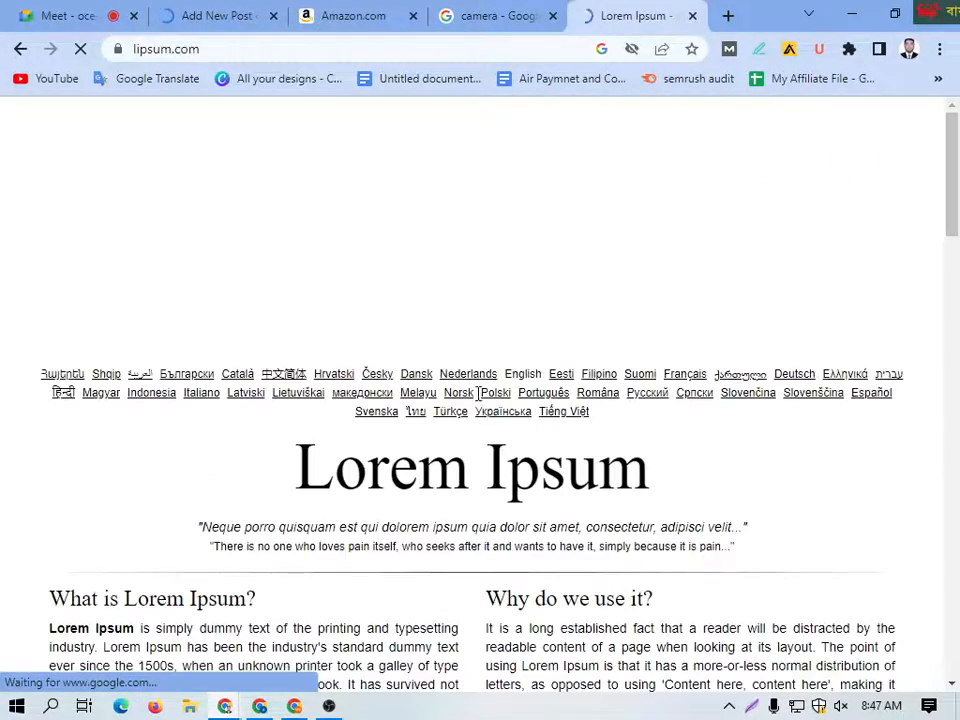
Step: Copy the passage under "Where does it come from?" on the Lipsum page
scroll(330, 420, "down", 5)
scroll(325, 422, "down", 3)
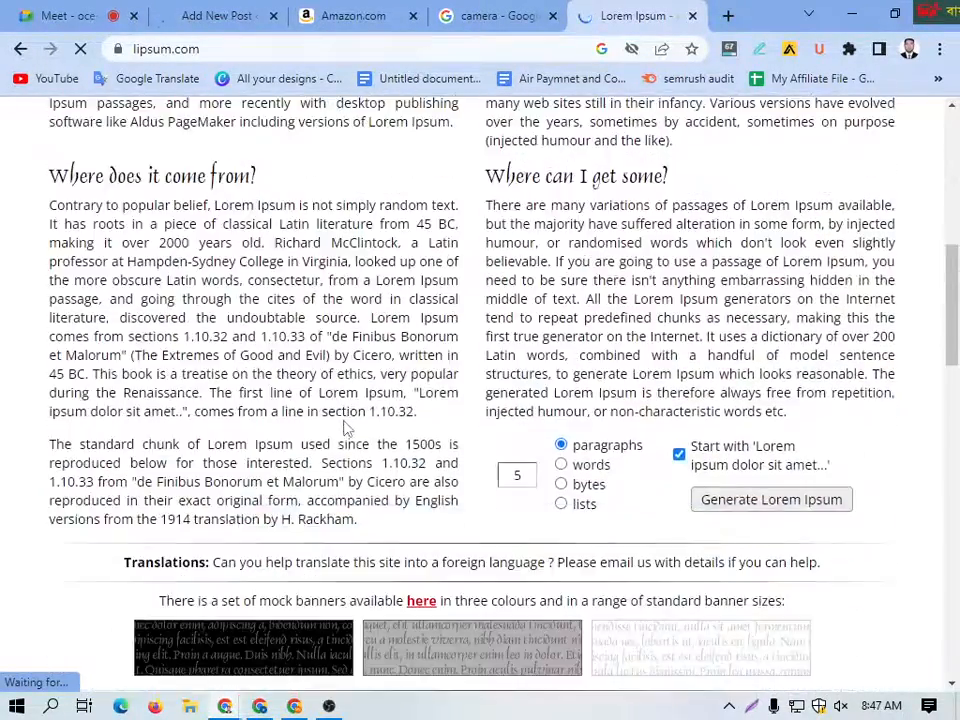
left_click_drag(424, 422, 92, 209)
key("ctrl+c")
left_click(57, 178)
left_click(414, 414)
Step: Return to the new WordPress post and dismiss the block editor's welcome guide
left_click(220, 14)
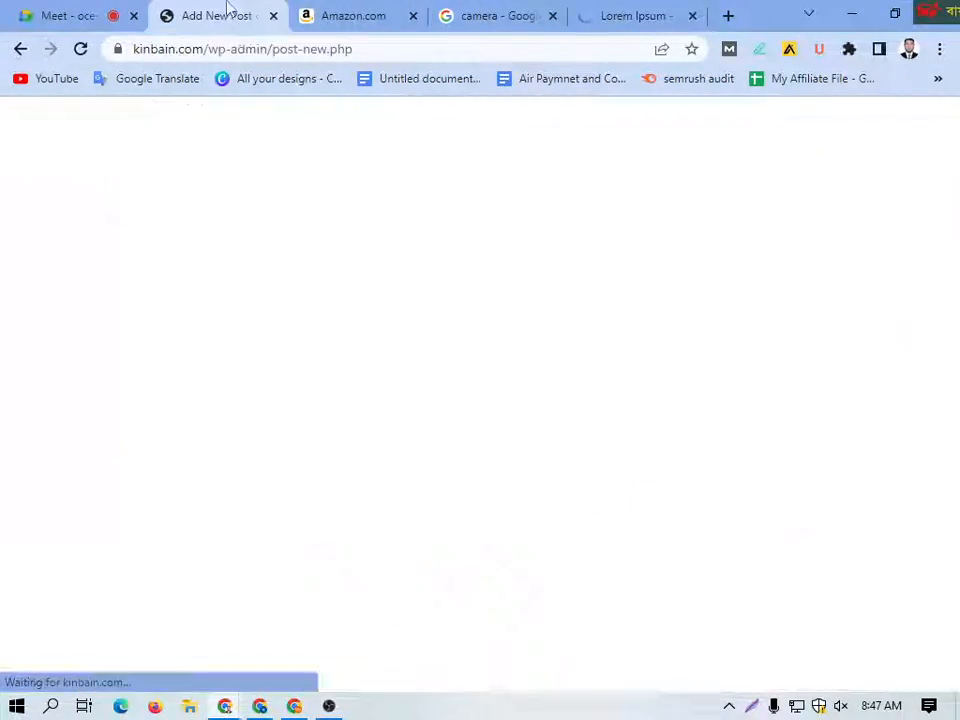
left_click(580, 598)
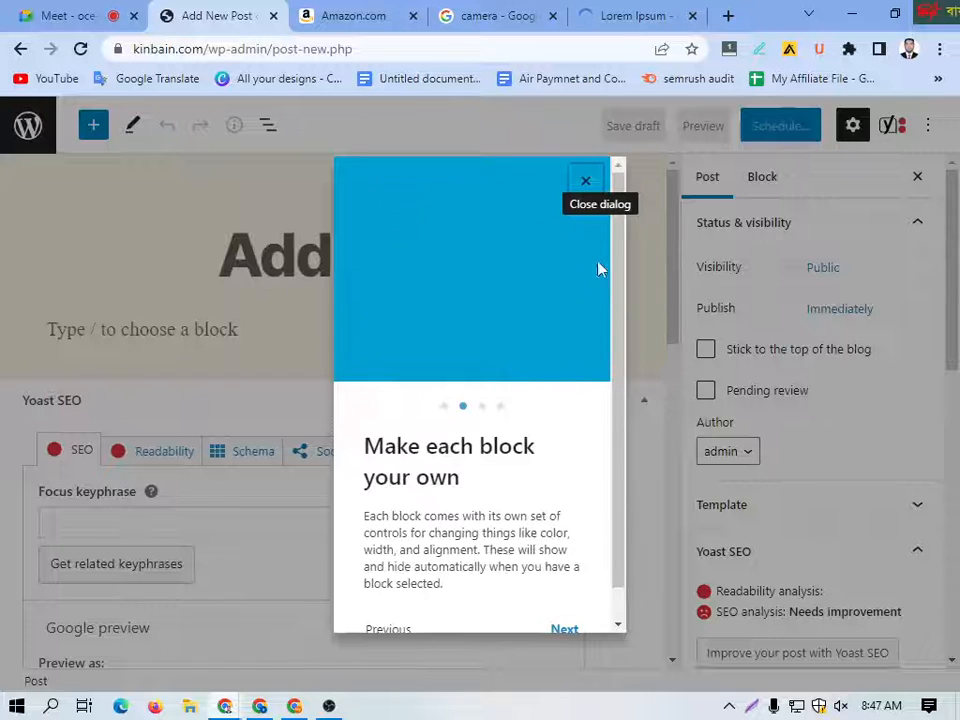
left_click(565, 628)
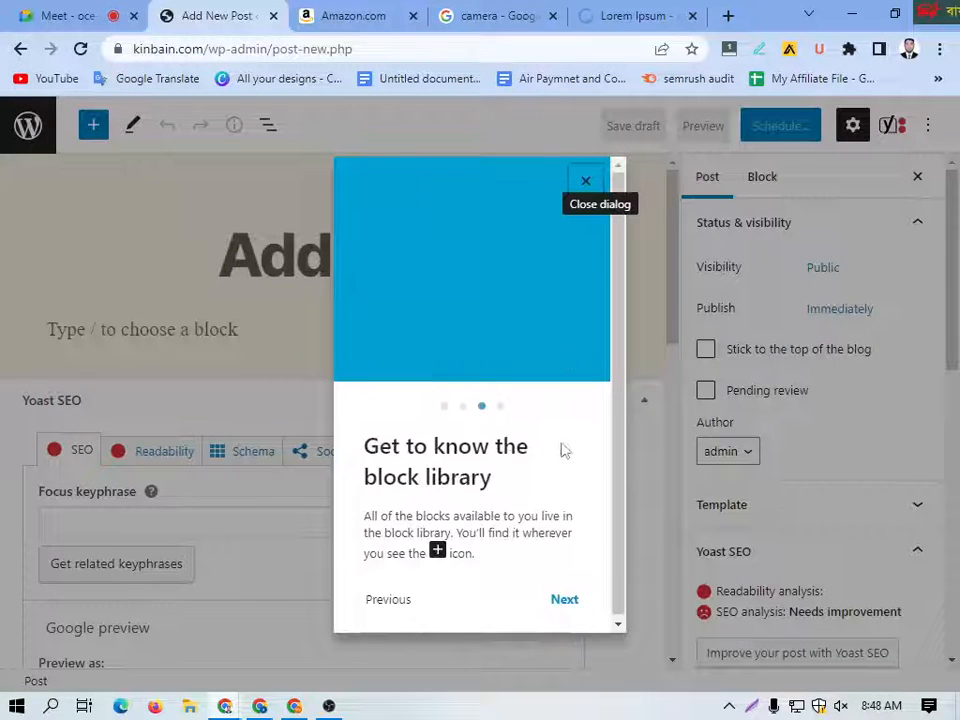
left_click(585, 181)
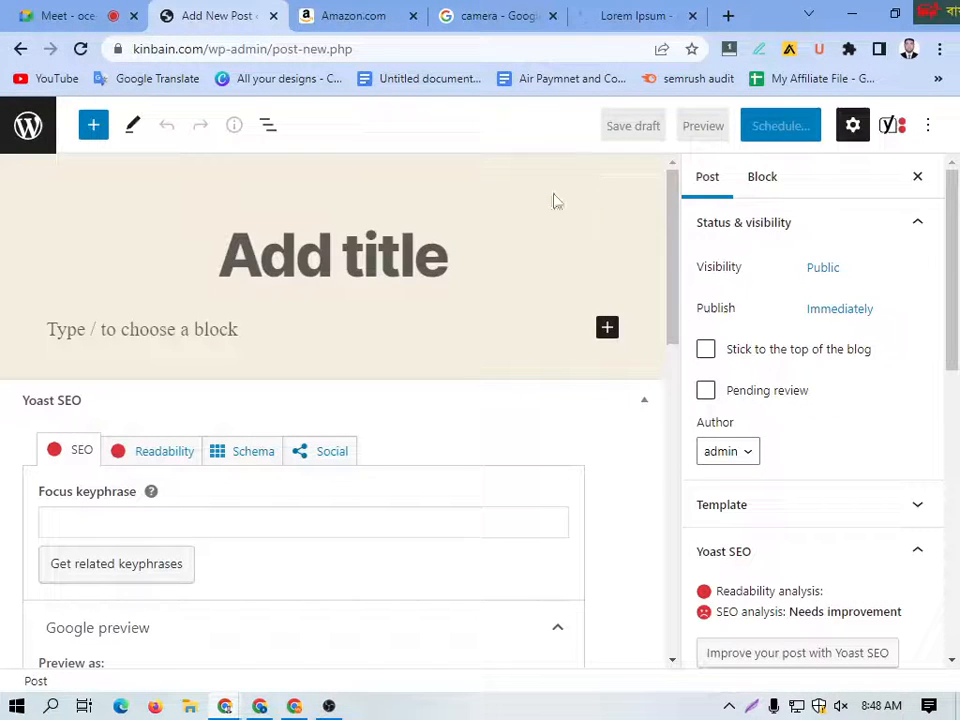
Step: Paste the copied Lorem Ipsum passage into the post body
left_click(172, 333)
key("ctrl+v")
scroll(261, 317, "up", 3)
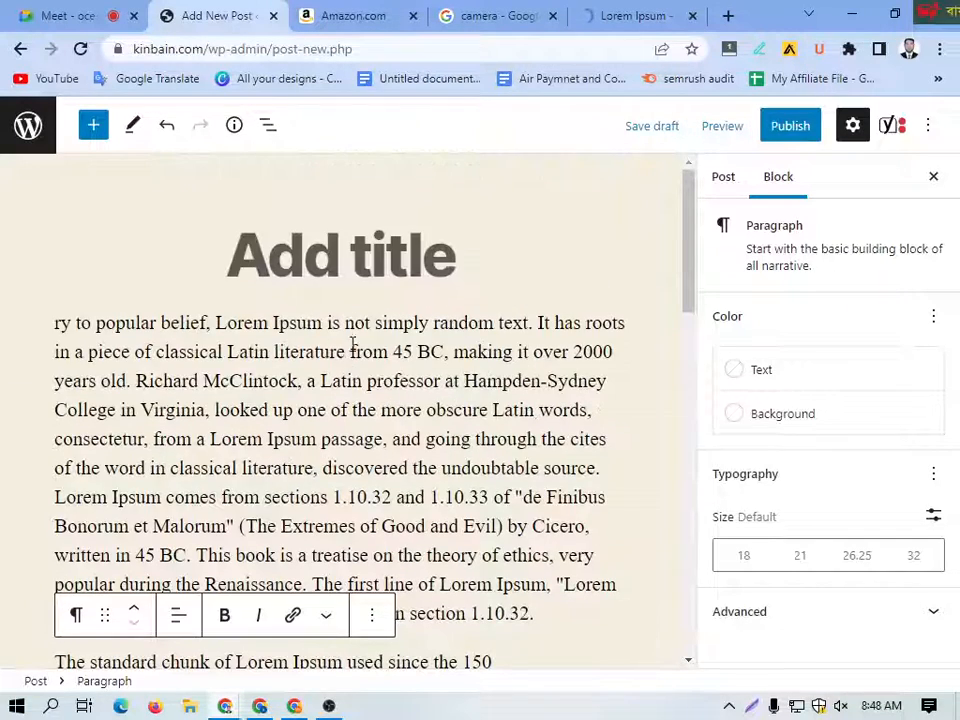
Step: Cut the opening words "ry to popular belief, Lorem I" from the first paragraph and paste them as the post title
left_click_drag(284, 333, 38, 330)
key("ctrl+c")
key("BackSpace")
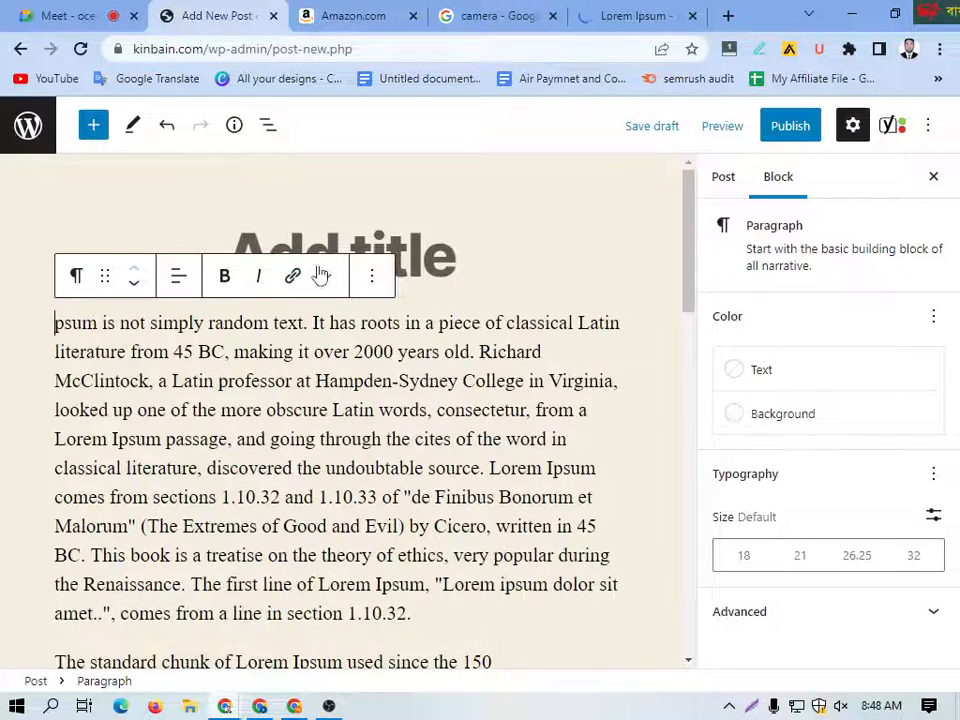
left_click(393, 250)
key("ctrl+v")
Step: Add an image block below the last paragraph and upload the Gost-manuqeen-service picture from the GMB folder
scroll(338, 449, "down", 3)
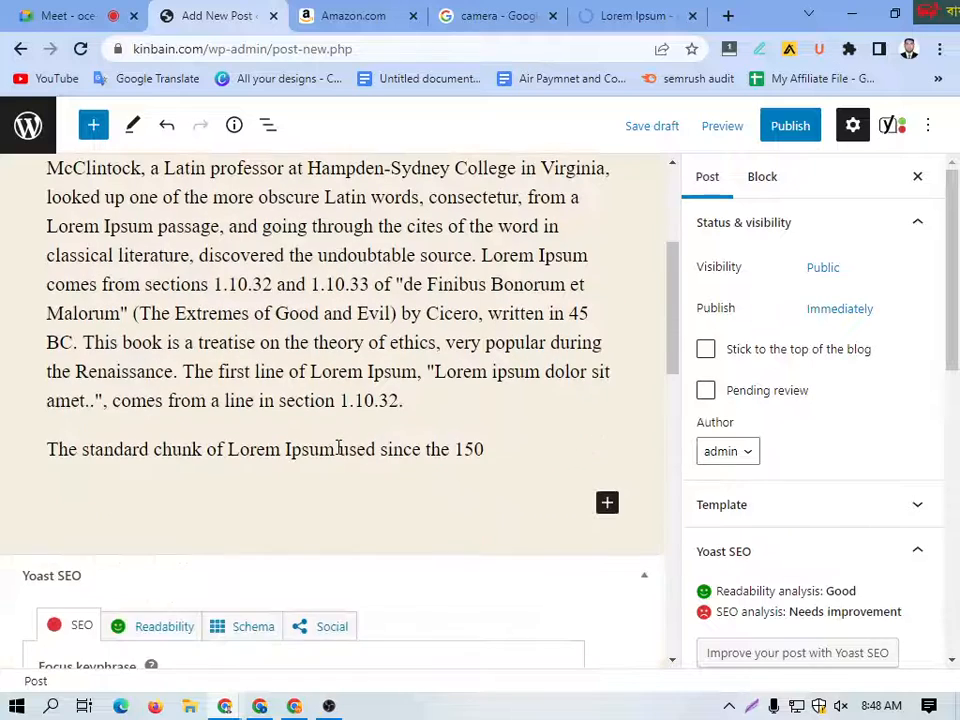
left_click(607, 503)
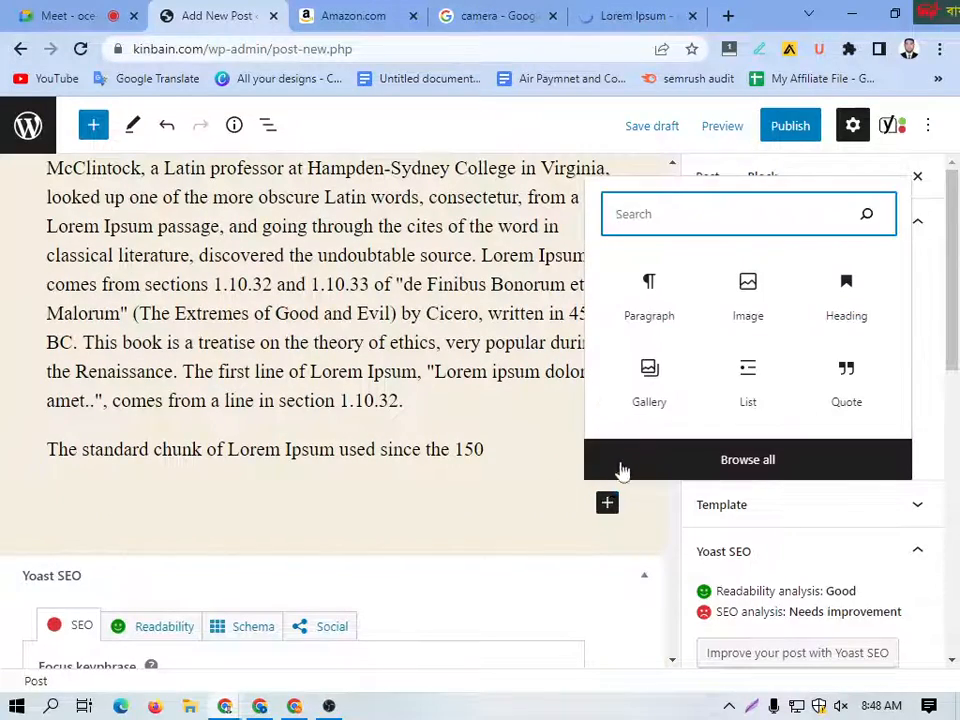
left_click(750, 300)
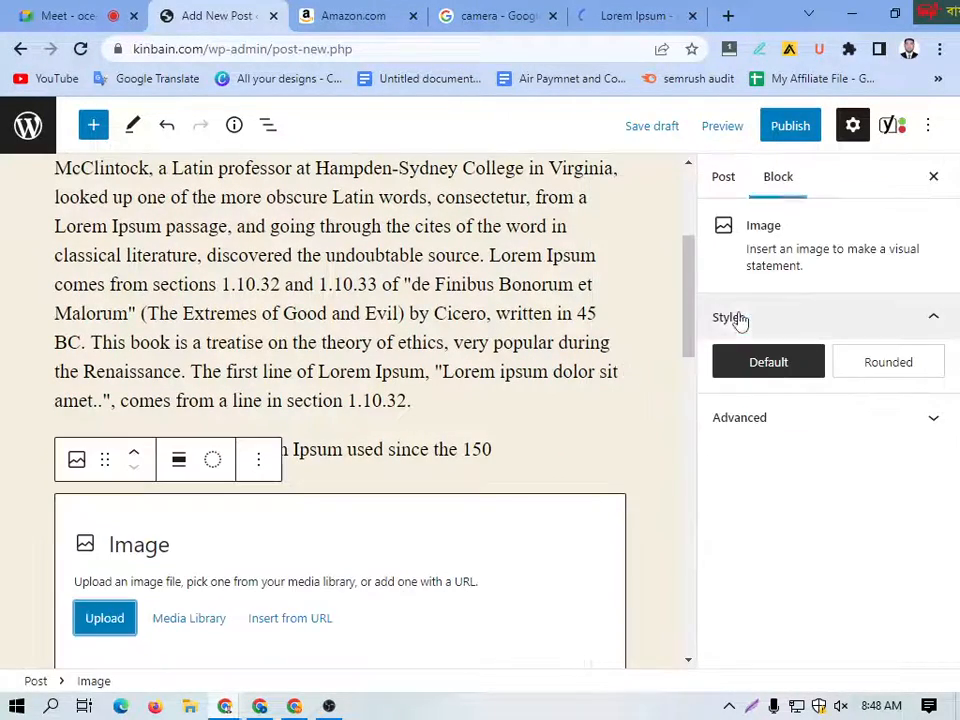
scroll(250, 555, "down", 1)
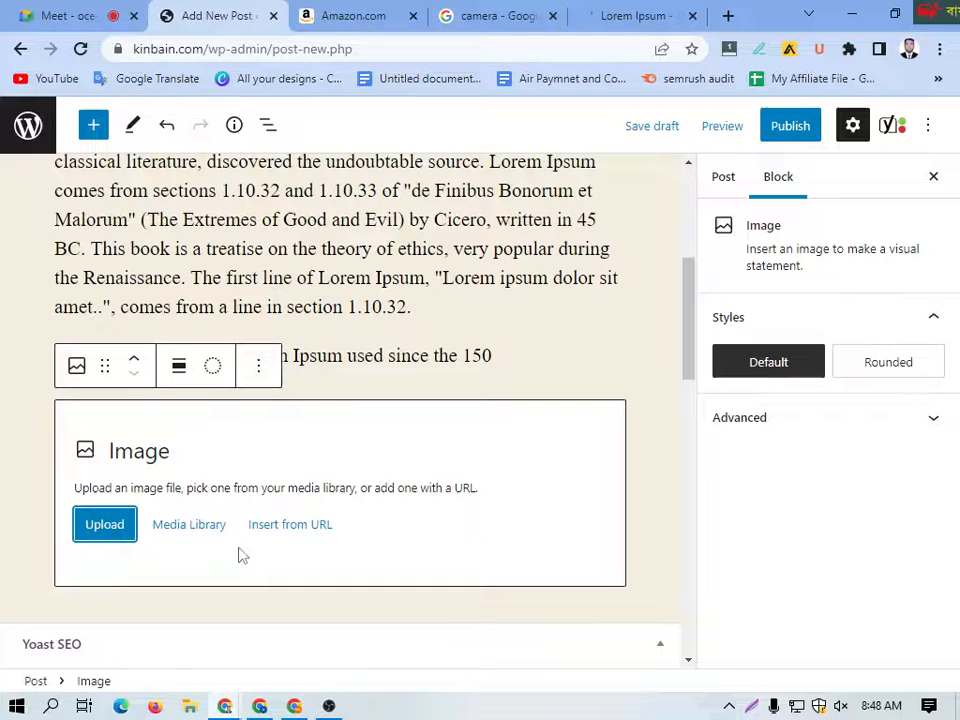
left_click(100, 530)
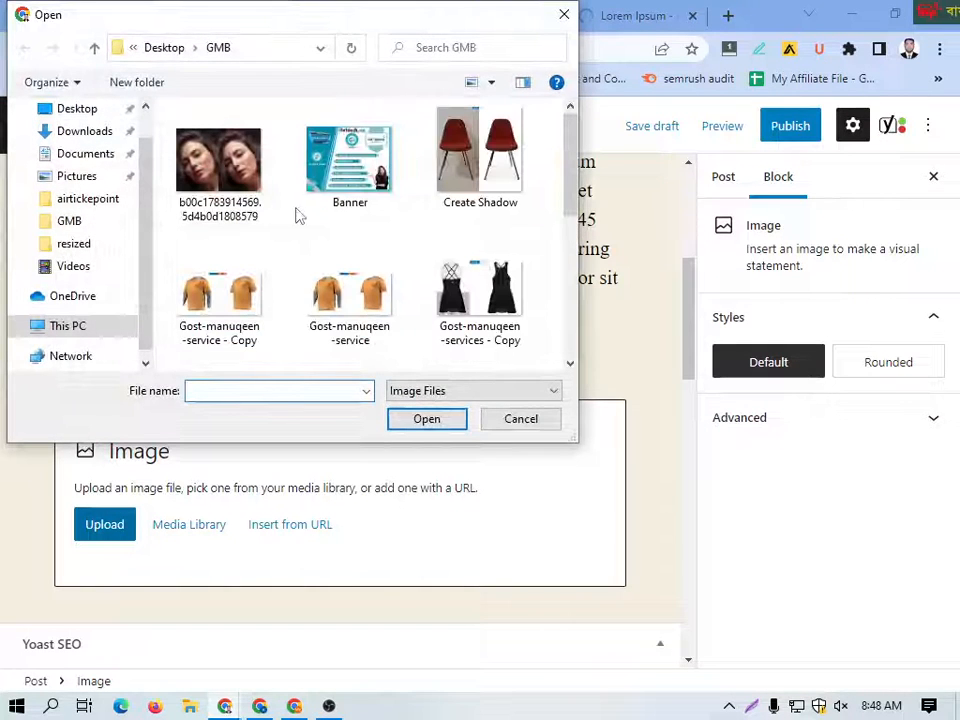
left_click(349, 290)
left_click(426, 419)
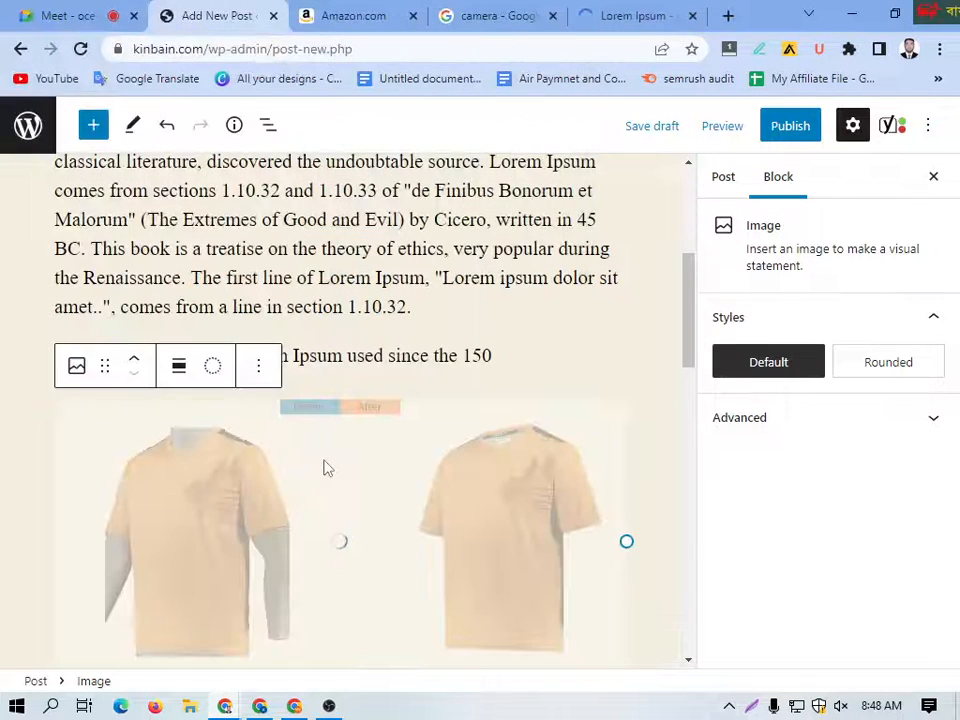
Step: Add two paragraphs below the image, one with "ry to popular belief, Lorem I" once and one repeating it many times
scroll(326, 467, "down", 4)
left_click(161, 334)
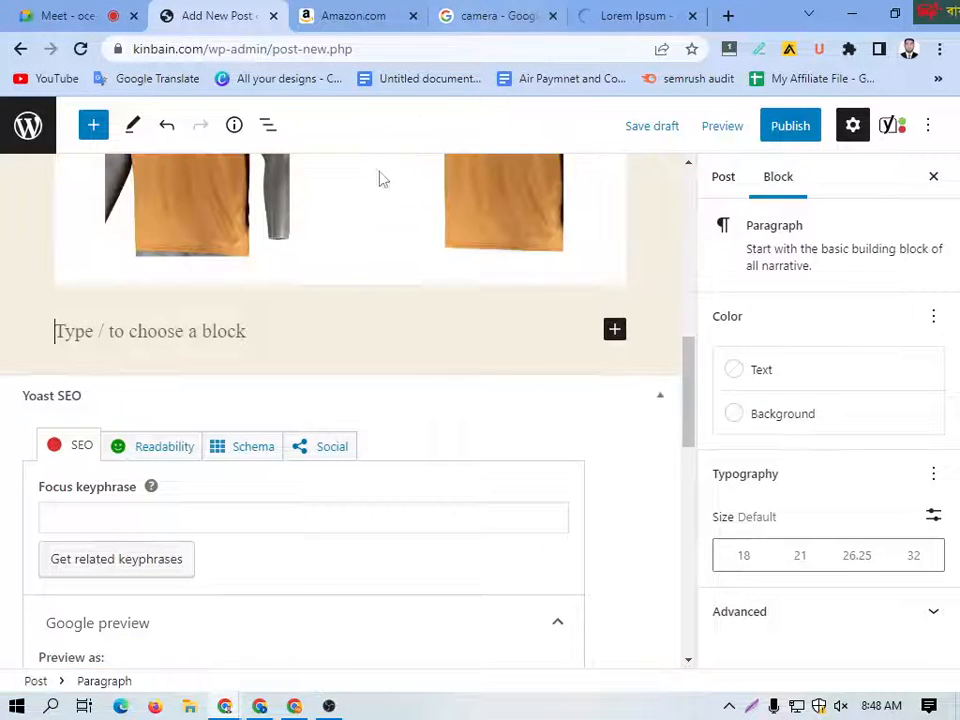
key("ctrl+v")
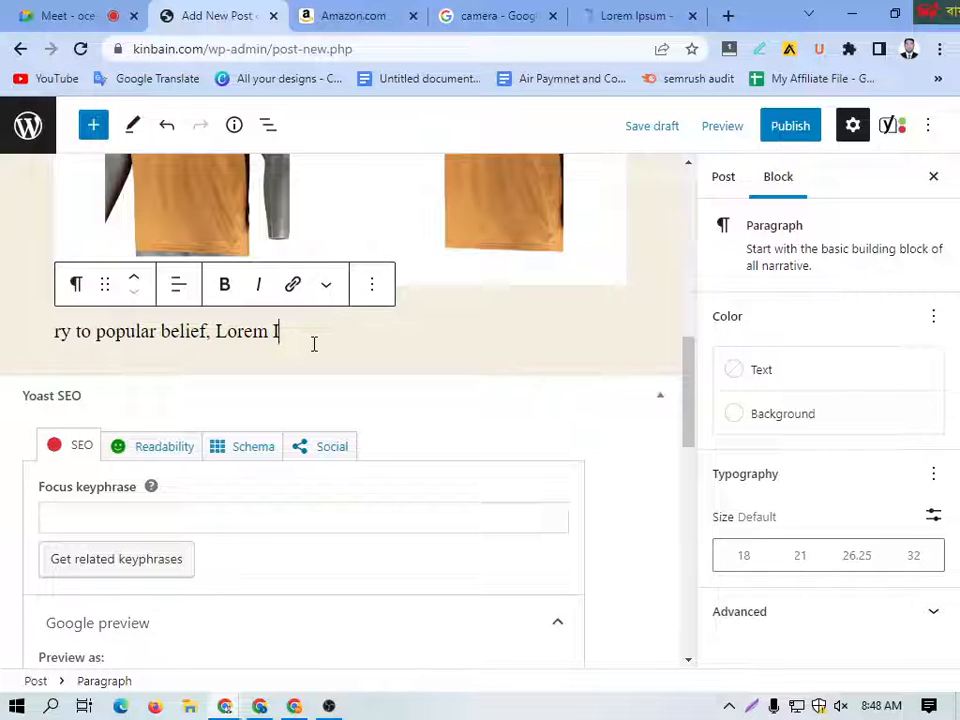
key("Return")
key("ctrl+v")
key("ctrl+v")
key("ctrl+v")
key("ctrl+v")
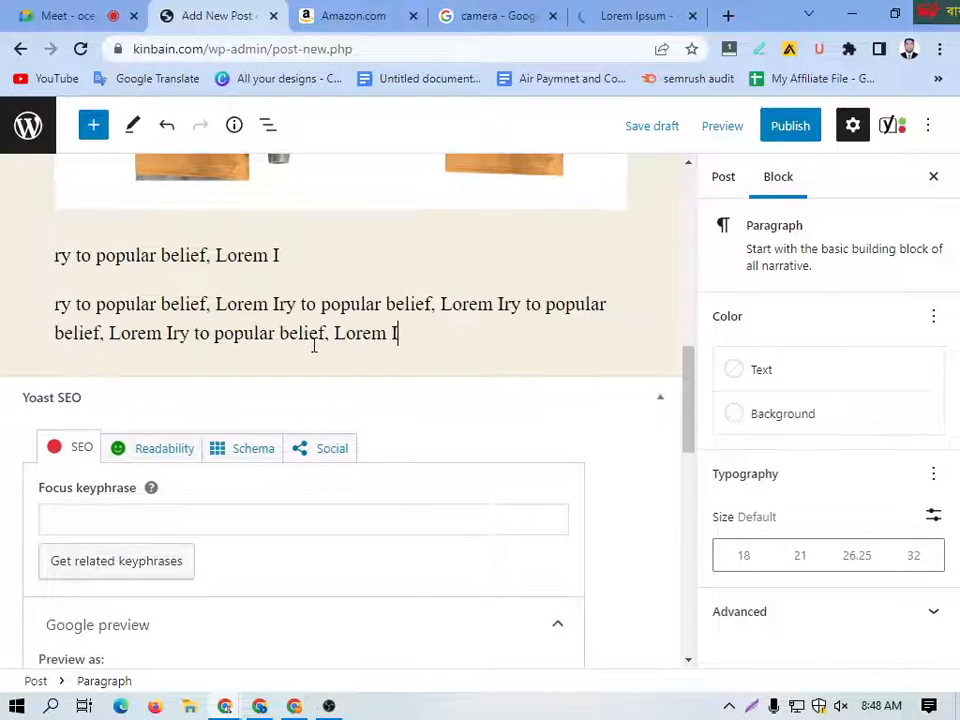
key("ctrl+v")
key("ctrl+v")
key("ctrl+v")
key("ctrl+v")
key("ctrl+v")
key("ctrl+v")
key("ctrl+v")
key("ctrl+v")
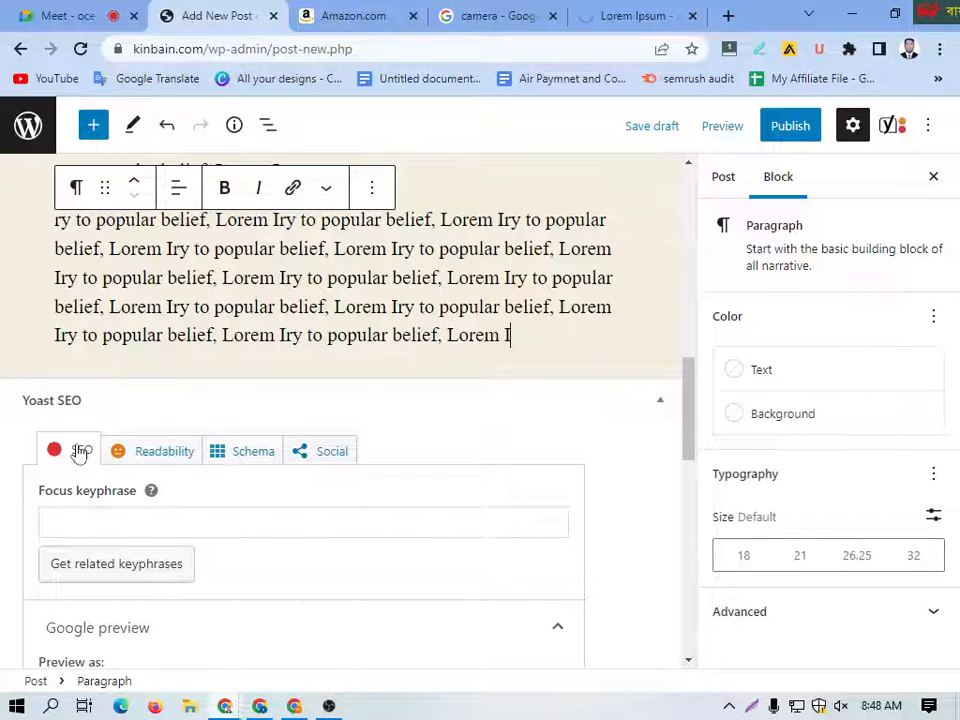
Step: Look through the post's Yoast SEO sections, including Readability and Schema, and return to the SEO section
scroll(258, 396, "down", 1)
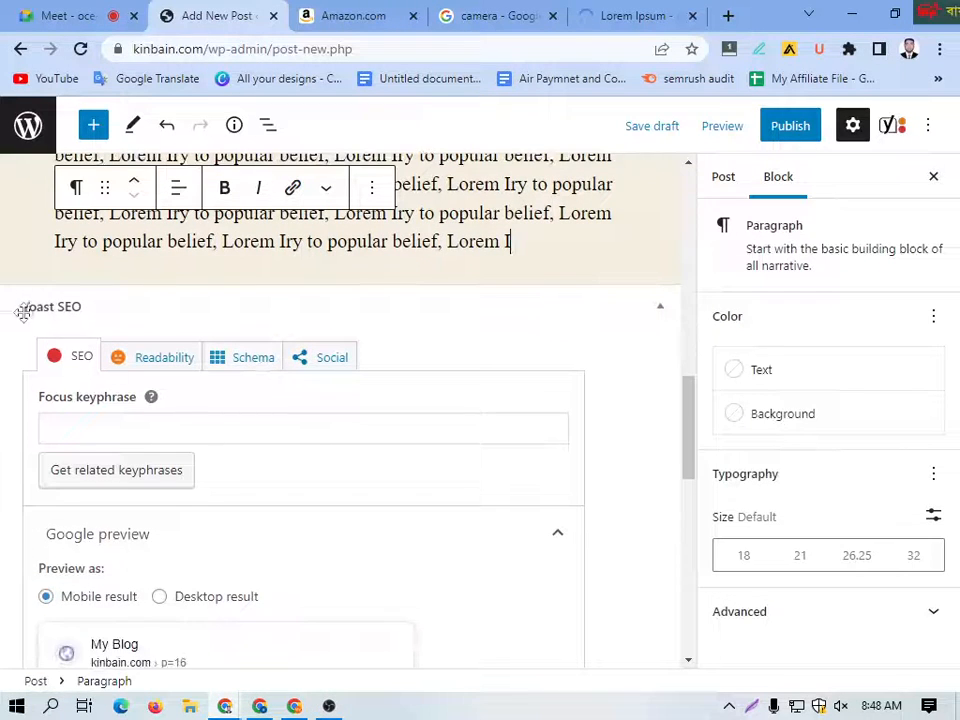
scroll(100, 430, "down", 1)
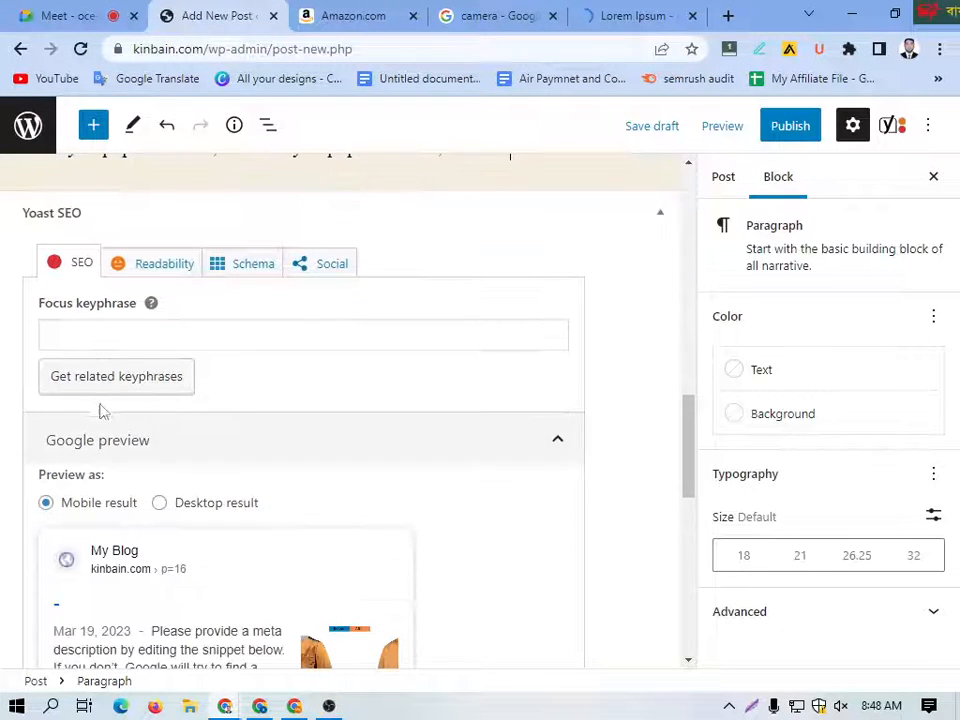
scroll(285, 418, "up", 1)
scroll(343, 441, "down", 2)
scroll(343, 441, "up", 2)
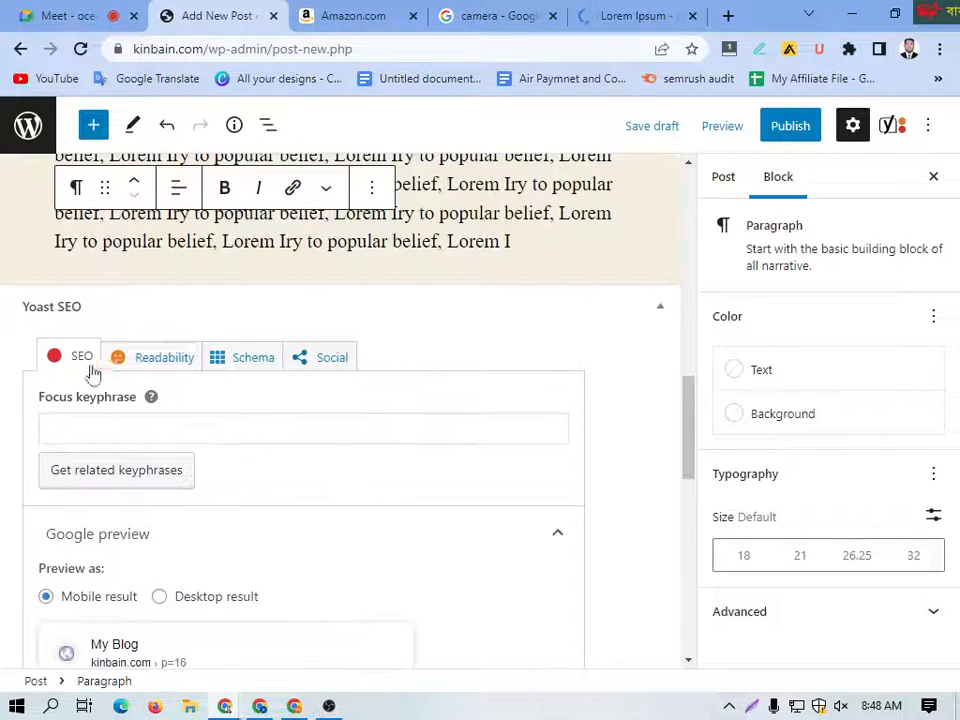
left_click(150, 370)
left_click(240, 365)
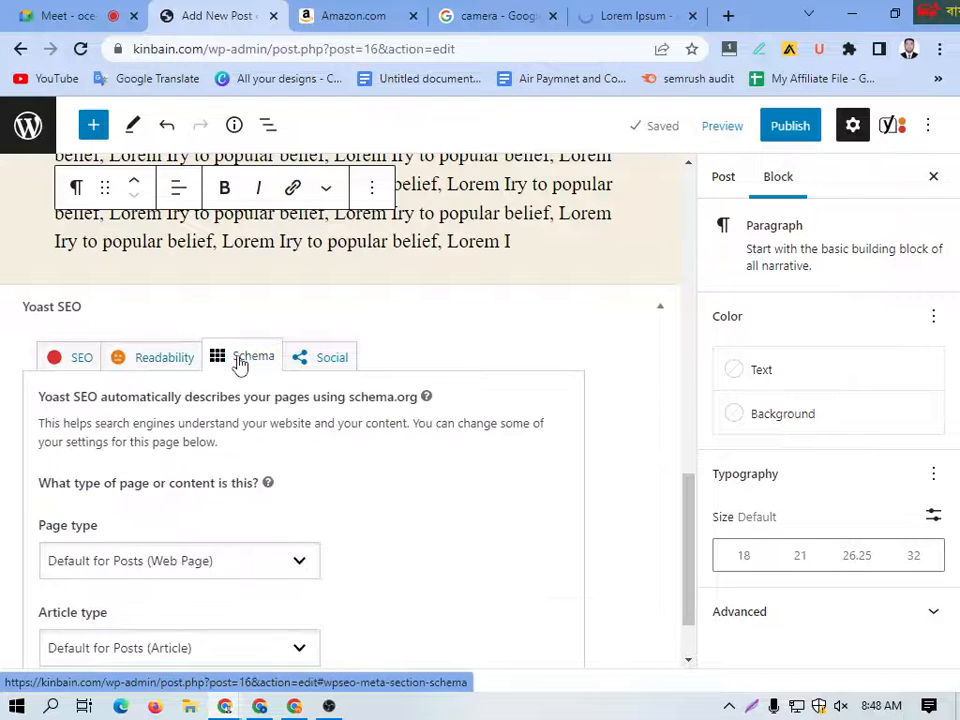
left_click(137, 370)
left_click(80, 362)
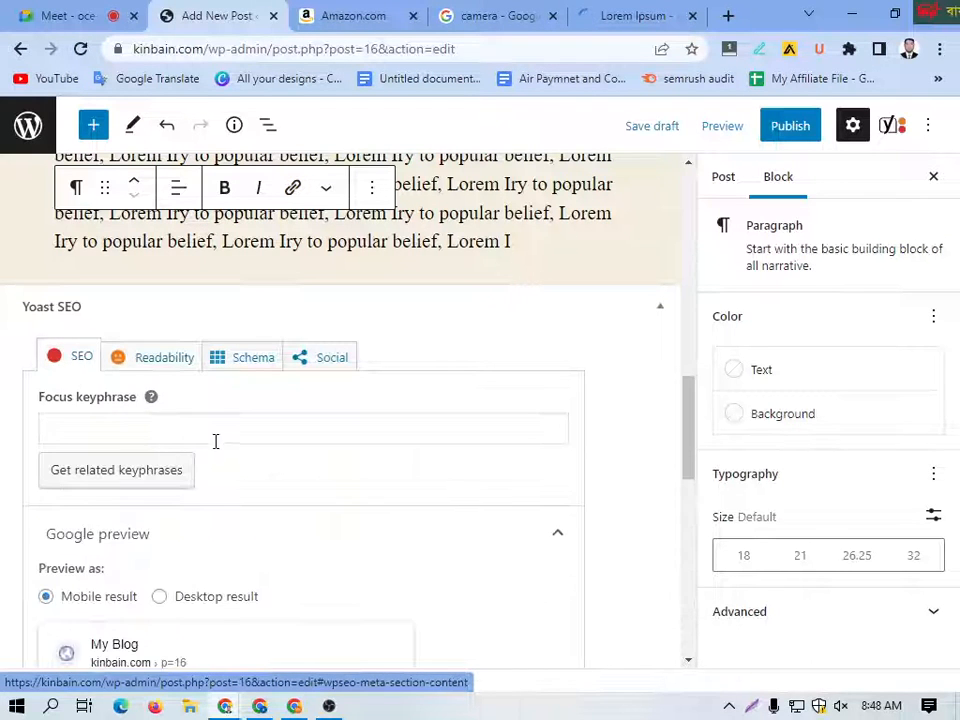
Step: Set the post's focus keyphrase to "hmdm fg"
scroll(214, 439, "down", 1)
left_click(91, 319)
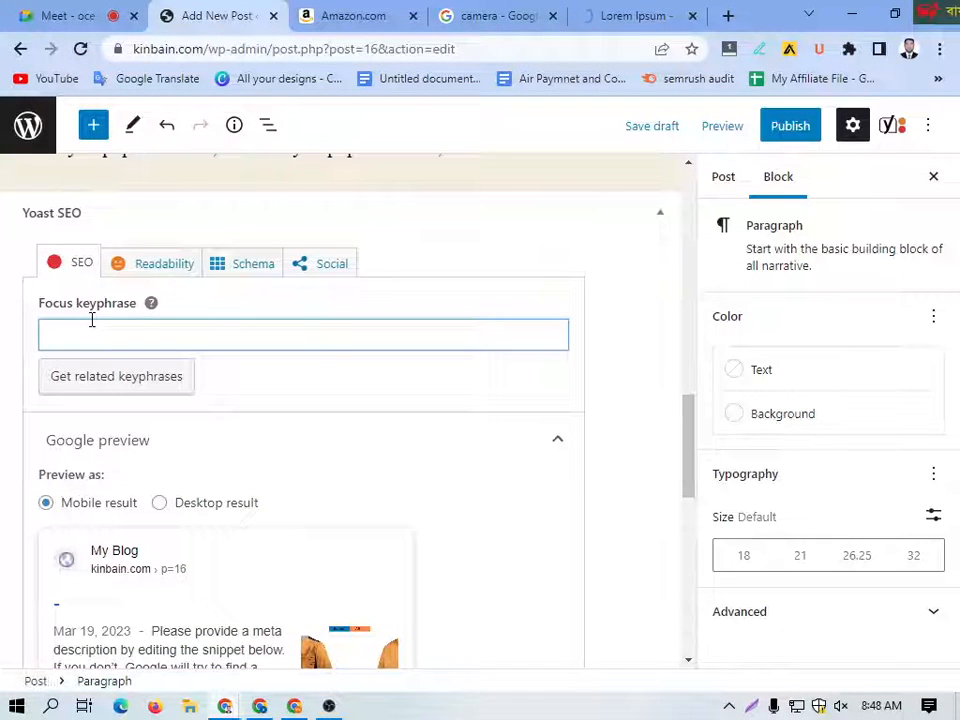
type("hmdm fg")
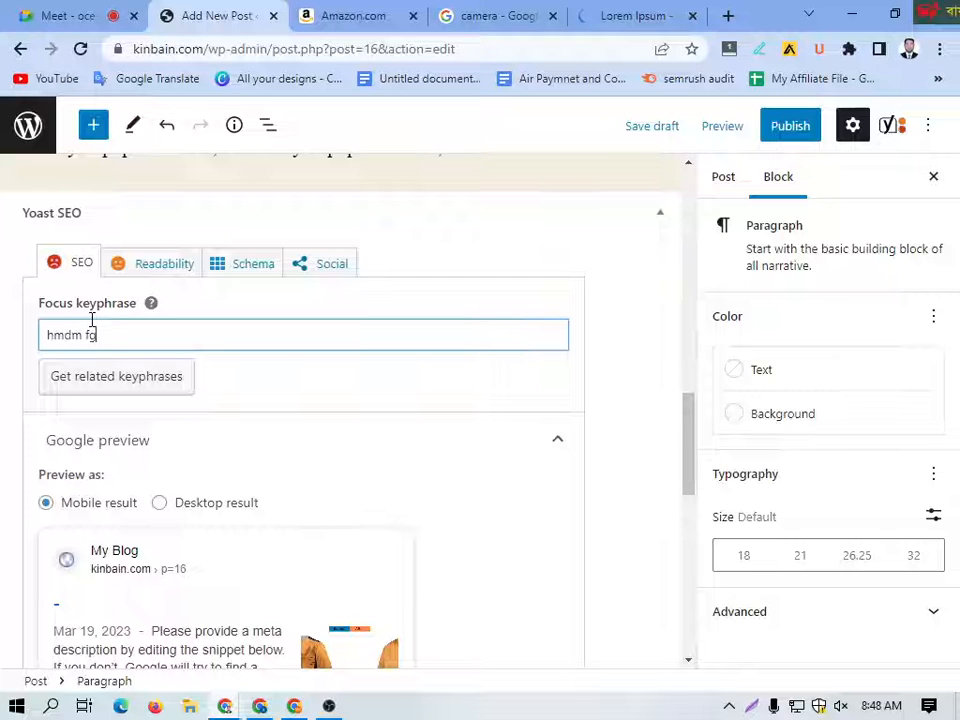
Step: Compare the mobile and desktop results in the Google preview, leaving the desktop result selected
scroll(215, 385, "down", 2)
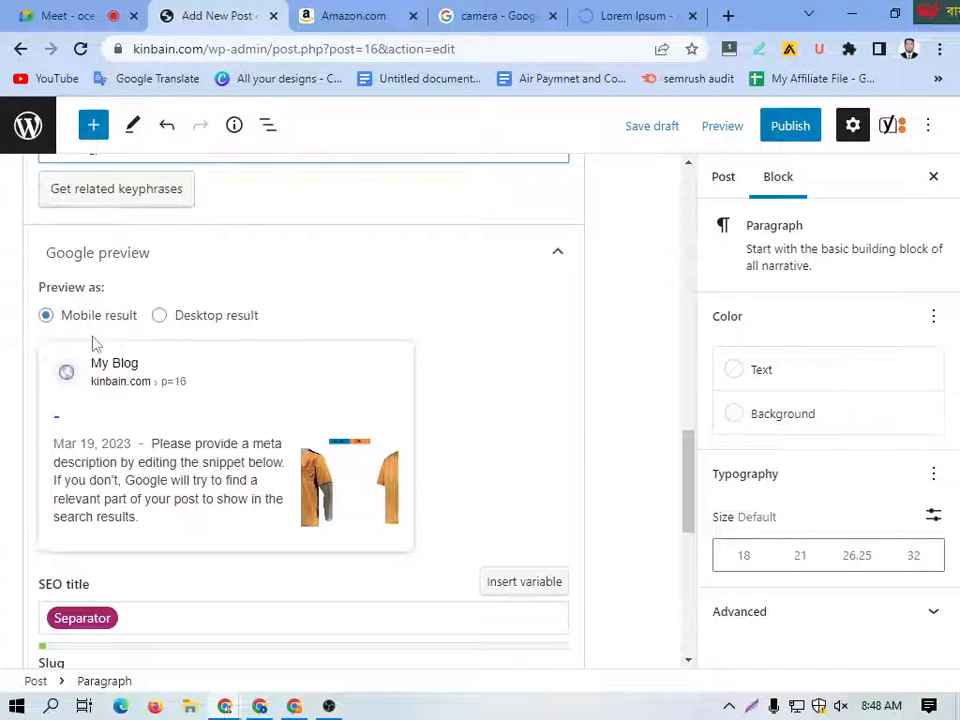
left_click(160, 316)
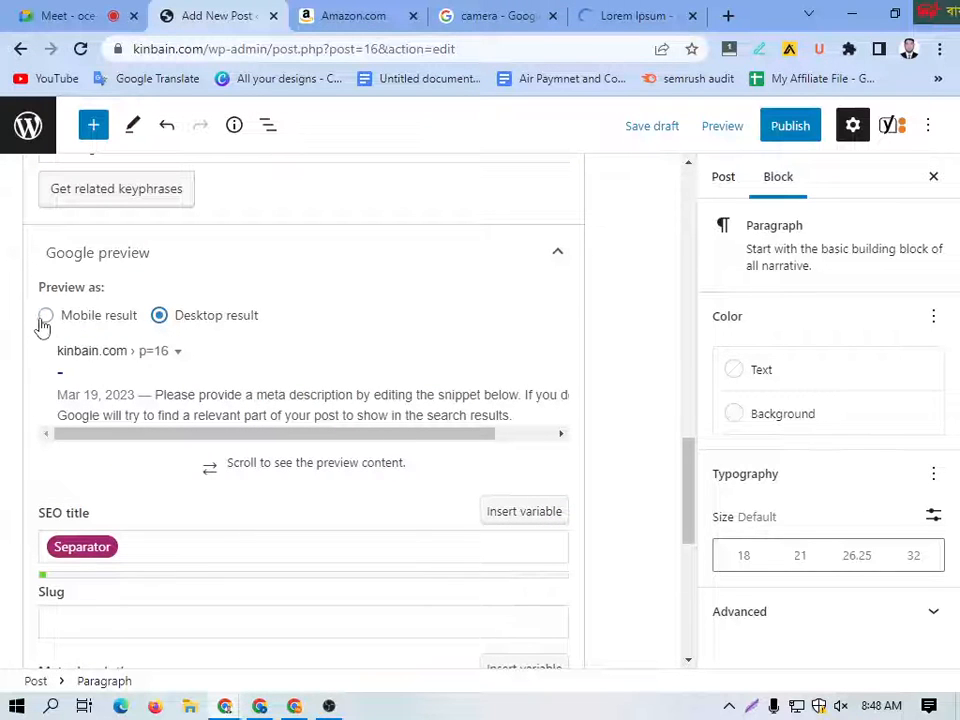
left_click(45, 318)
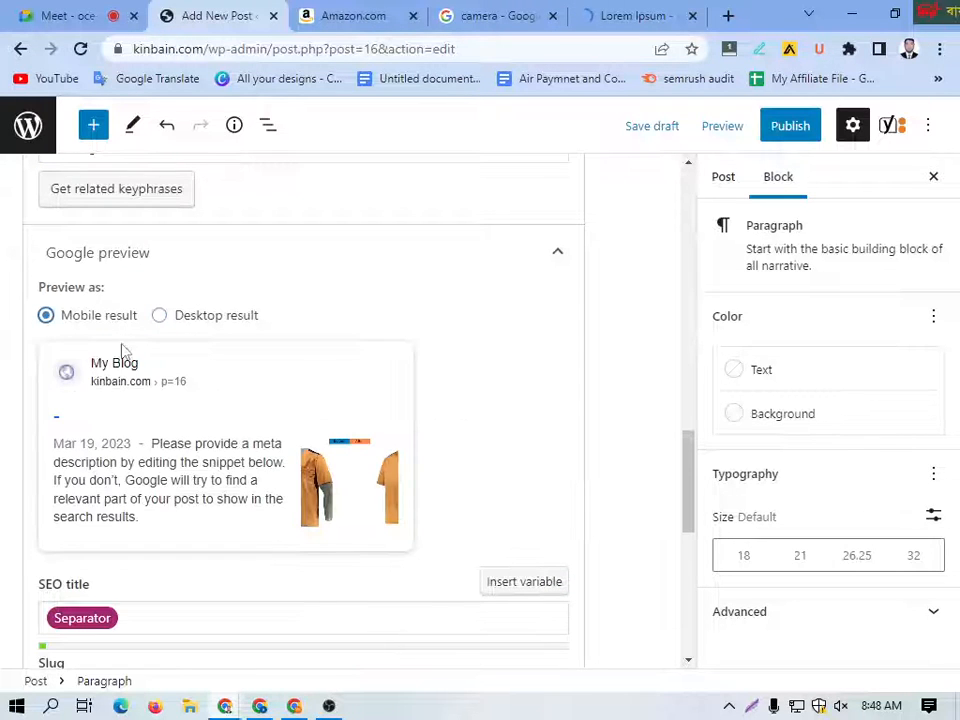
left_click(159, 316)
Step: Replace the Separator variable in the SEO title with "ry to popular belief, Lorem I" and enter the same text as the slug
scroll(165, 400, "down", 2)
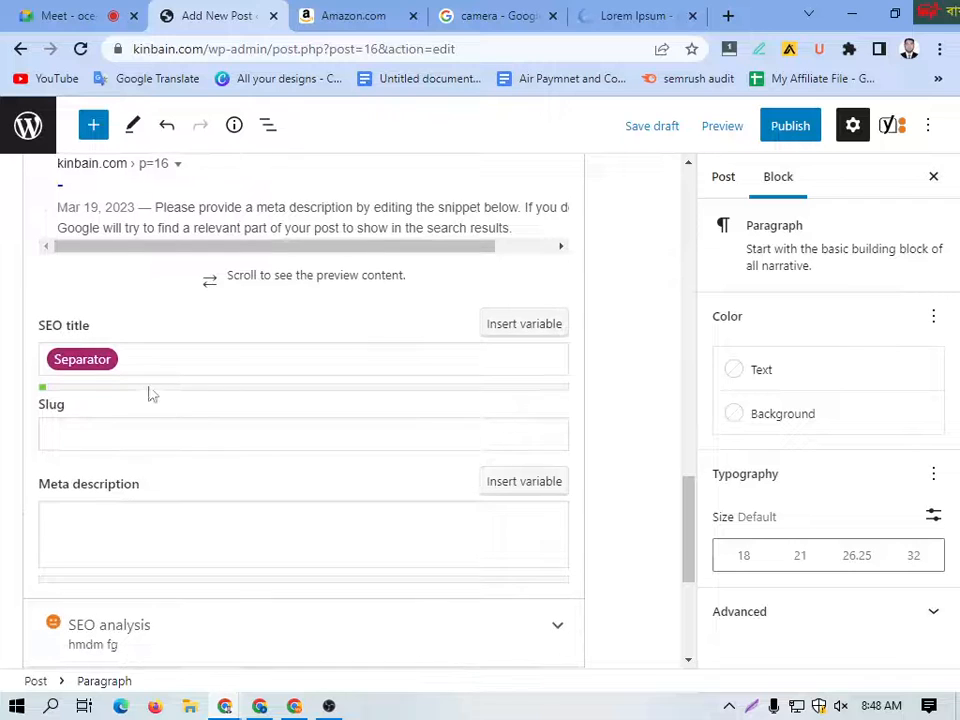
left_click(116, 366)
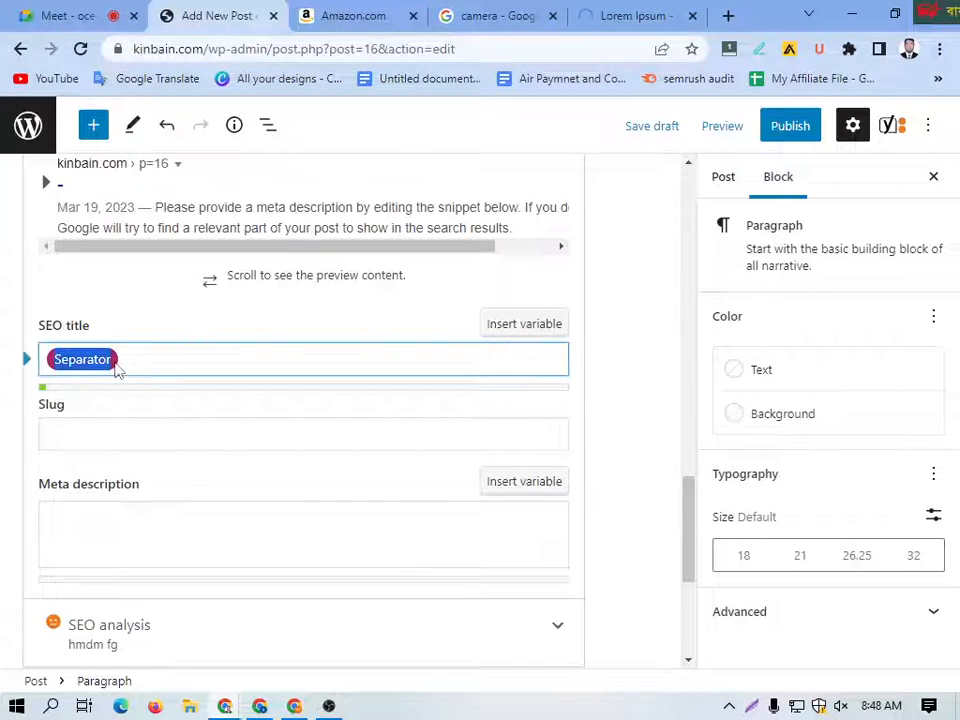
key("BackSpace")
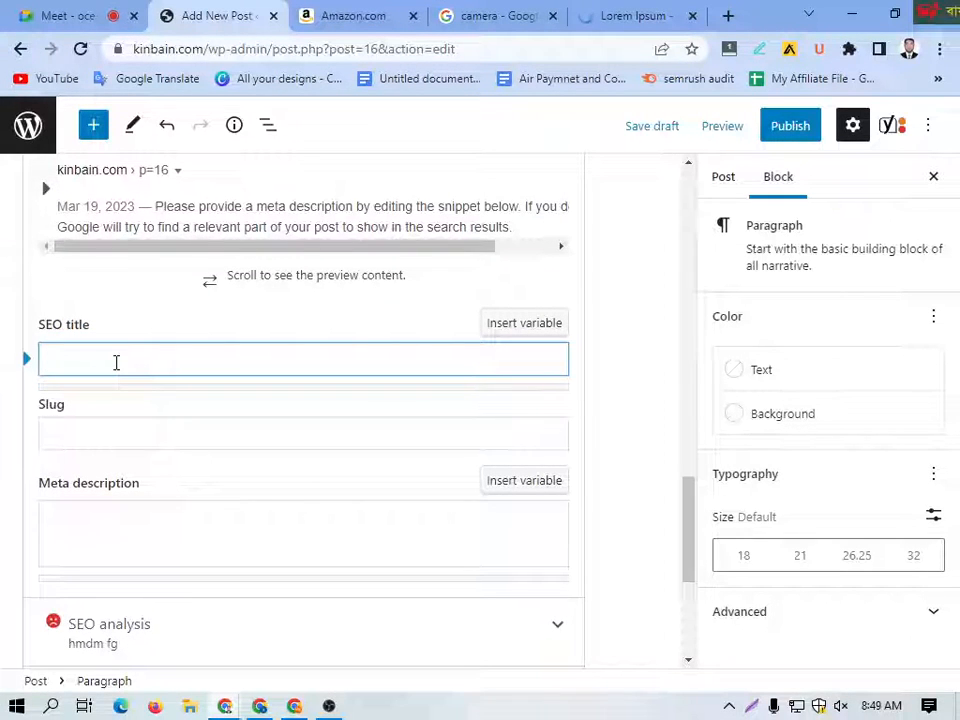
type("ry to popular belief, Lorem I")
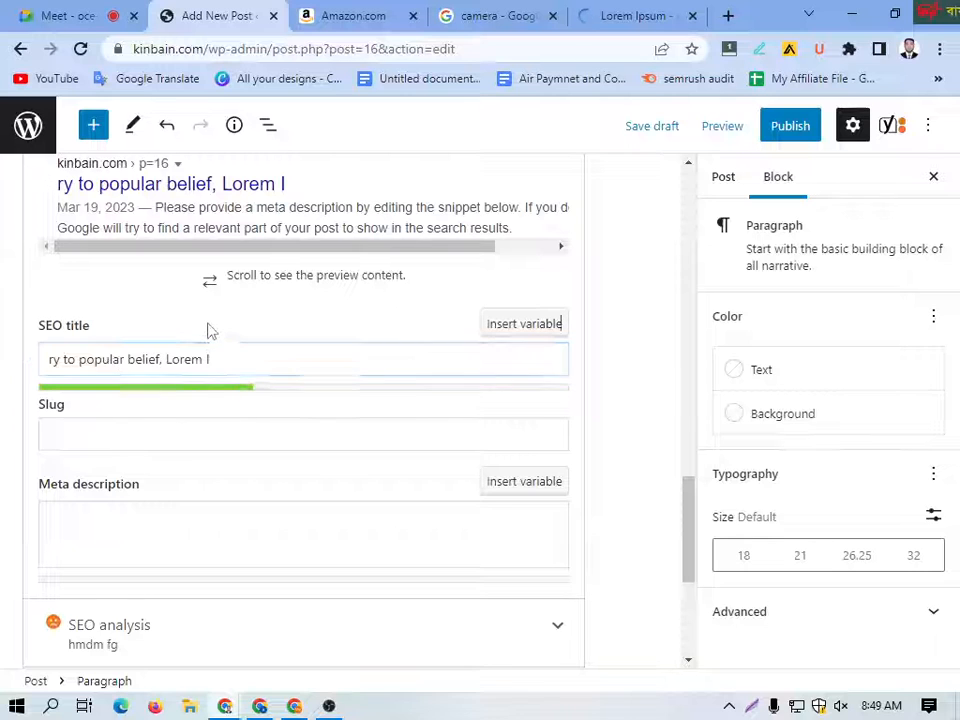
scroll(170, 393, "down", 2)
left_click(111, 343)
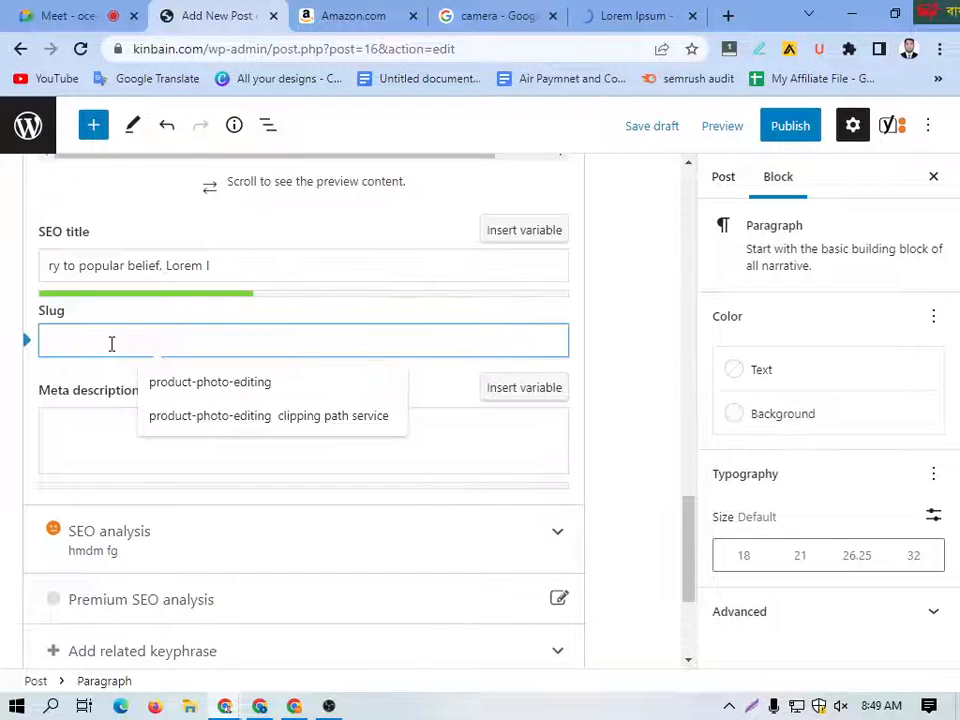
type("ry to popular belief, Lorem I")
Step: Fill the meta description with "ry to popular belief, Lorem I" repeated seven times
scroll(111, 360, "down", 2)
left_click(106, 348)
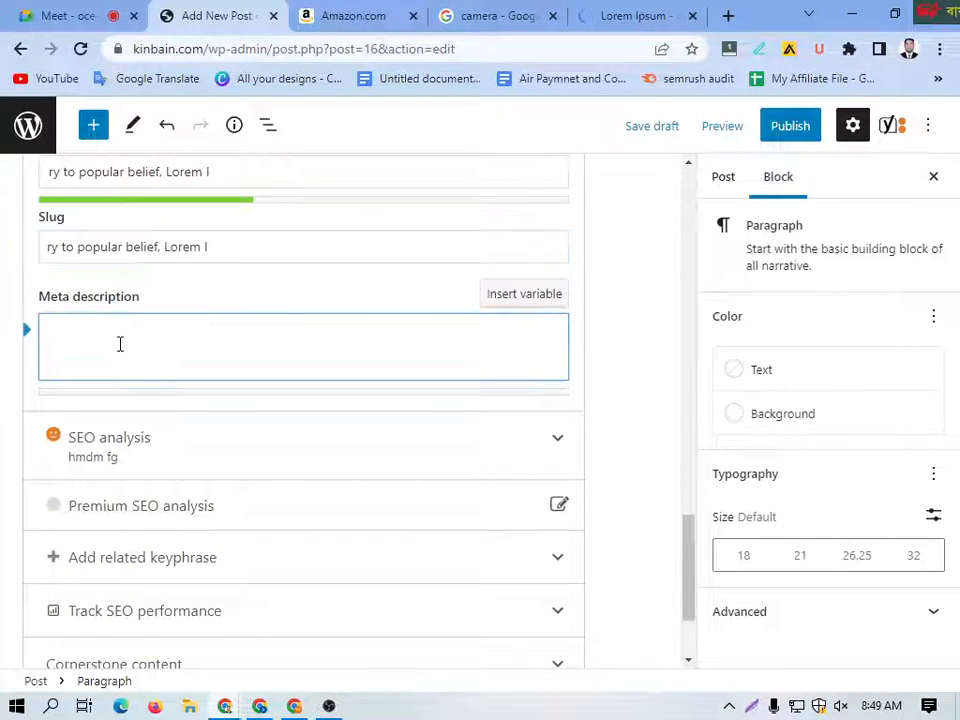
key("ctrl+v")
key("ctrl+v")
key("ctrl+v")
key("ctrl+v")
key("ctrl+v")
key("ctrl+v")
key("ctrl+v")
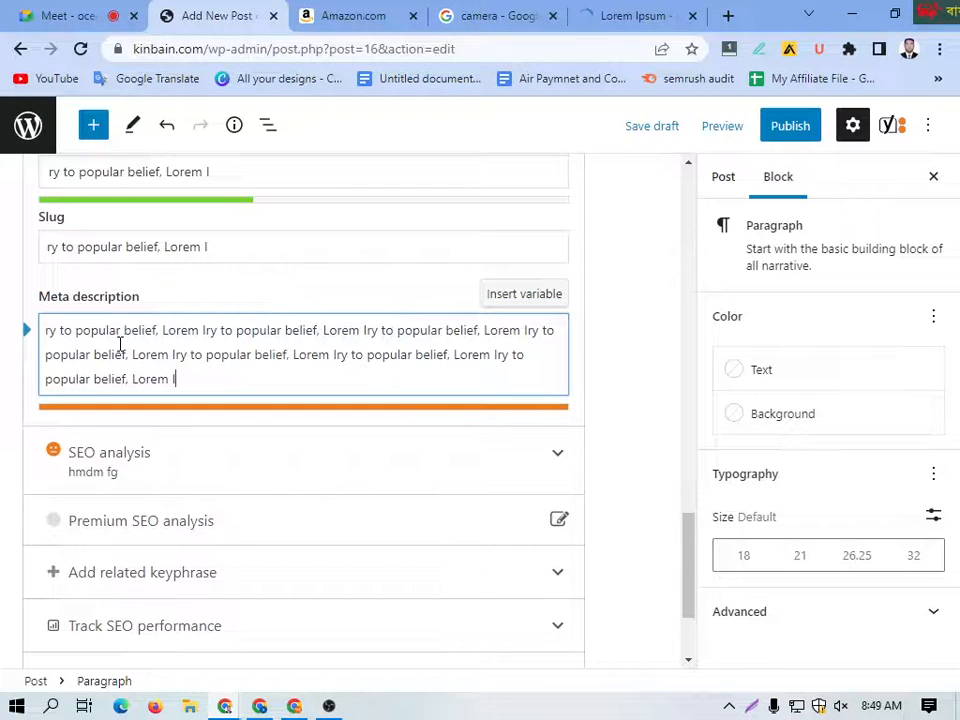
Step: Trim the end of the meta description so it finishes with the fifth "ry to popular belief,"
key("BackSpace")
key("BackSpace")
key("BackSpace")
key("BackSpace")
key("BackSpace")
key("BackSpace")
key("BackSpace")
key("BackSpace")
key("BackSpace")
key("BackSpace")
key("BackSpace")
key("BackSpace")
key("BackSpace")
key("BackSpace")
key("BackSpace")
key("BackSpace")
key("BackSpace")
key("BackSpace")
key("BackSpace")
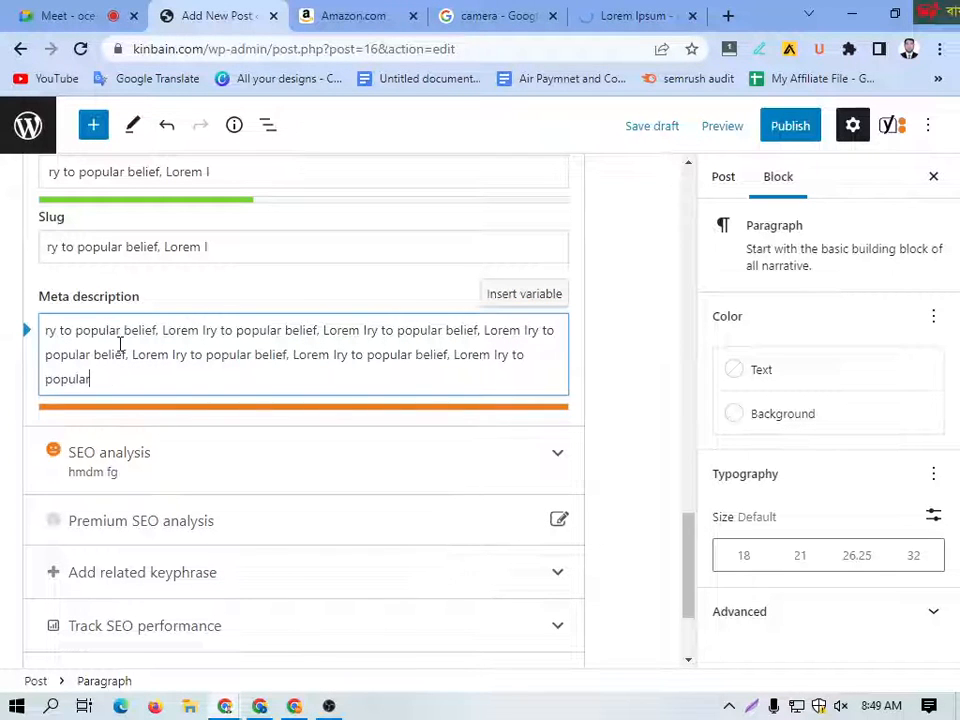
key("BackSpace")
key("BackSpace")
key("BackSpace")
key("BackSpace")
key("BackSpace")
key("BackSpace")
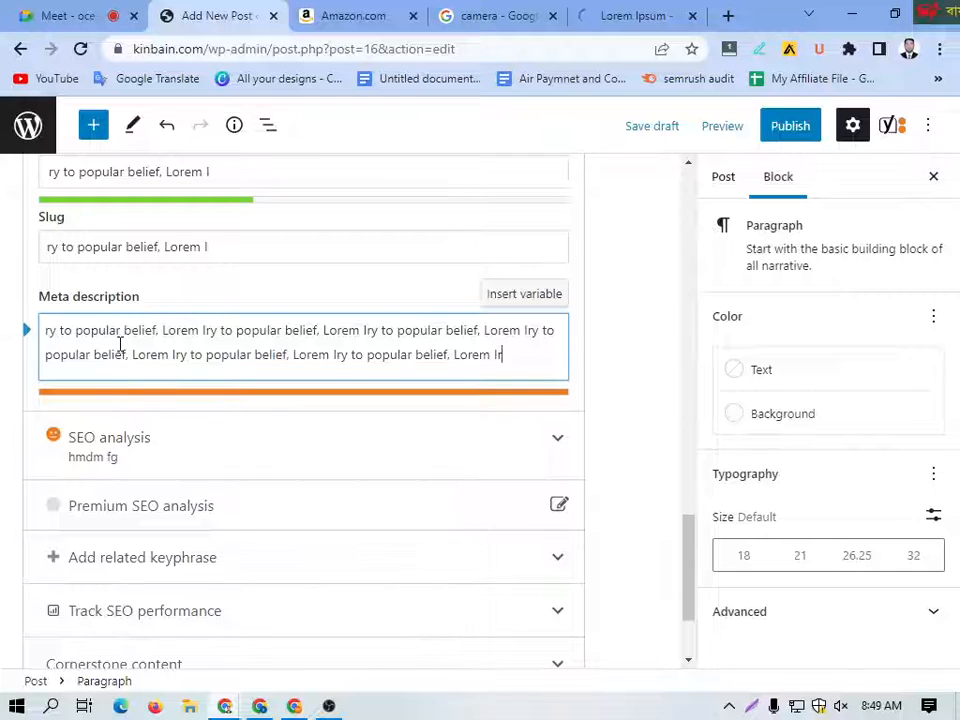
key("BackSpace")
key("BackSpace")
key("BackSpace")
key("BackSpace")
key("BackSpace")
key("BackSpace")
key("BackSpace")
key("BackSpace")
key("BackSpace")
key("BackSpace")
key("BackSpace")
key("BackSpace")
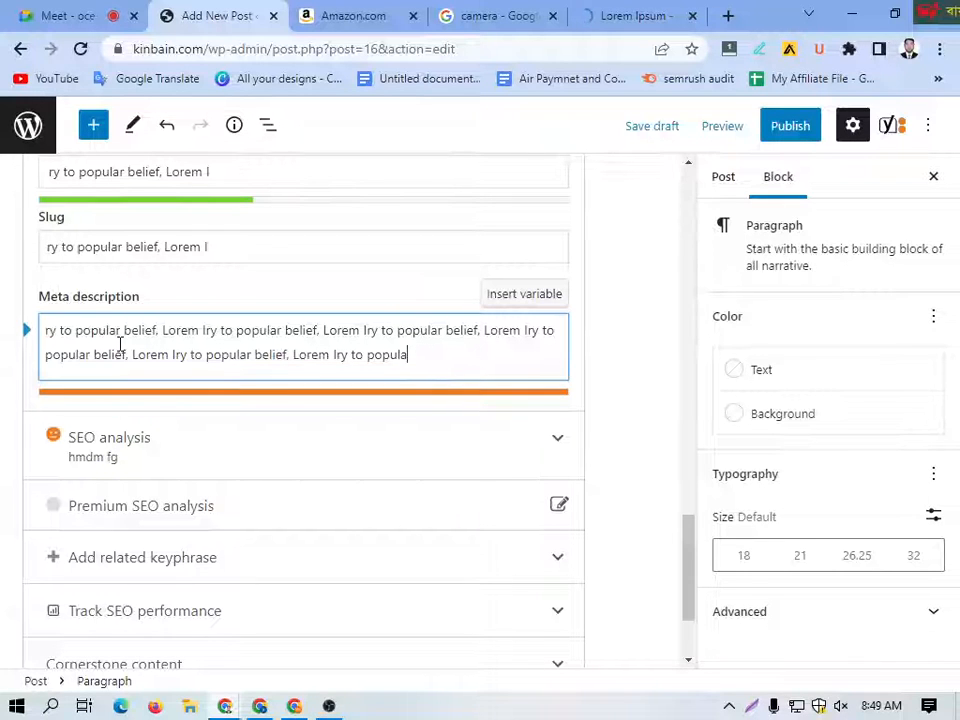
key("BackSpace")
key("BackSpace")
key("BackSpace")
key("BackSpace")
key("BackSpace")
key("BackSpace")
key("BackSpace")
key("BackSpace")
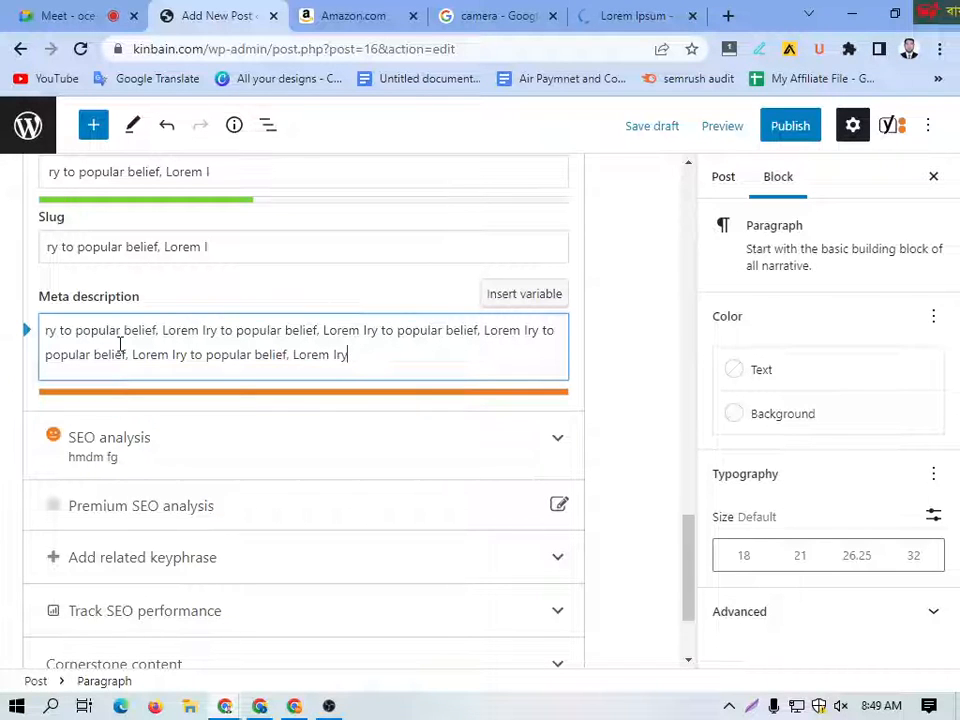
key("BackSpace")
key("BackSpace")
key("BackSpace")
key("BackSpace")
key("BackSpace")
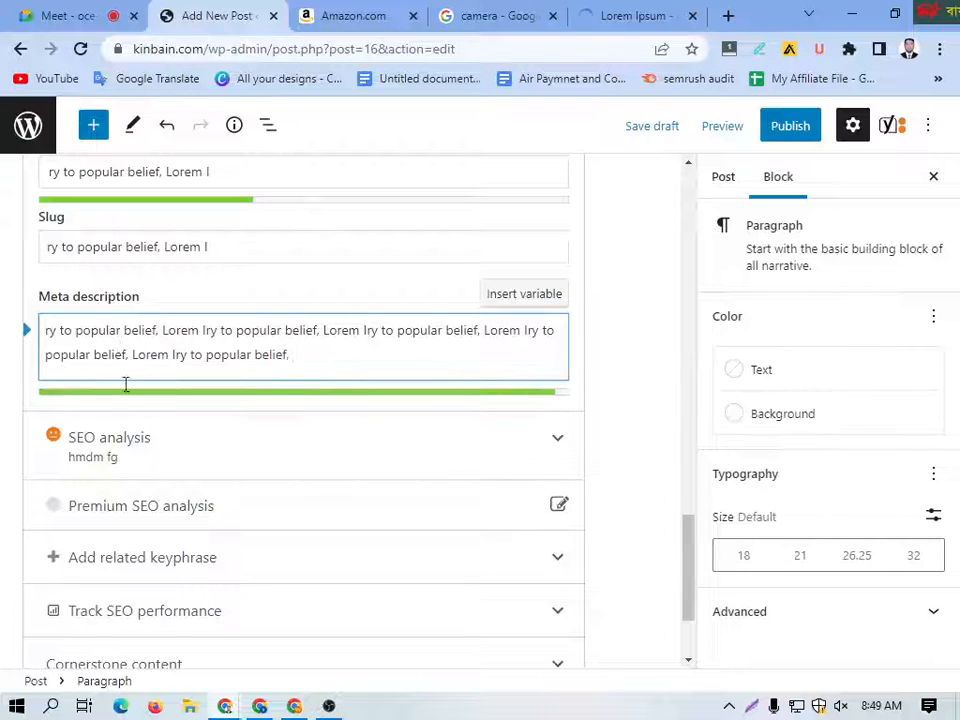
Step: Expand the SEO analysis and review its problems, improvements and good results for the keyphrase
left_click(205, 465)
scroll(265, 515, "down", 2)
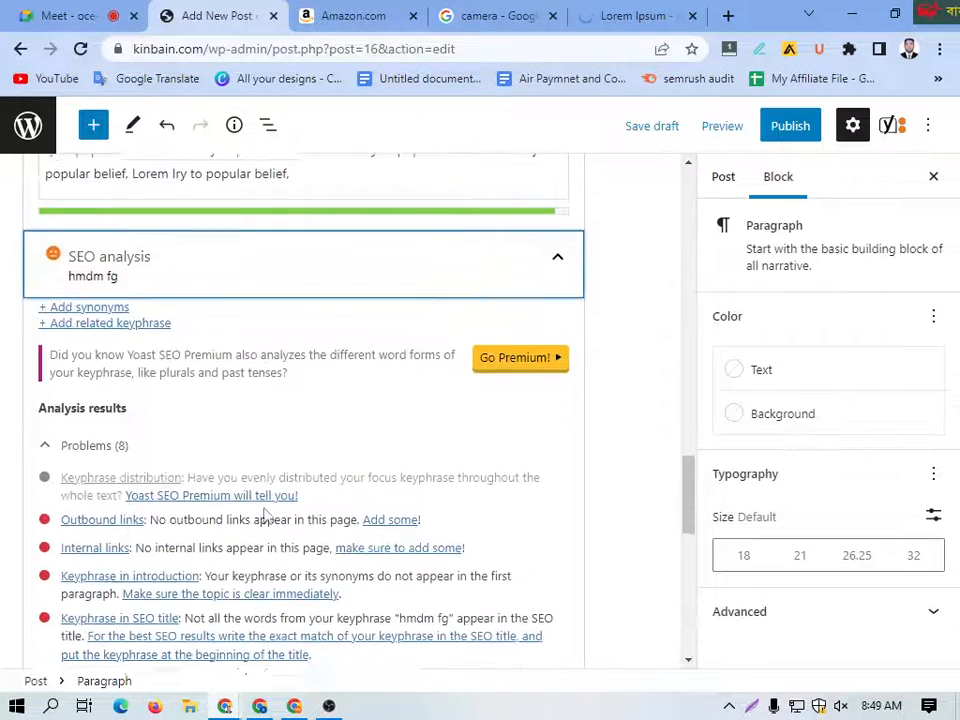
scroll(122, 489, "down", 6)
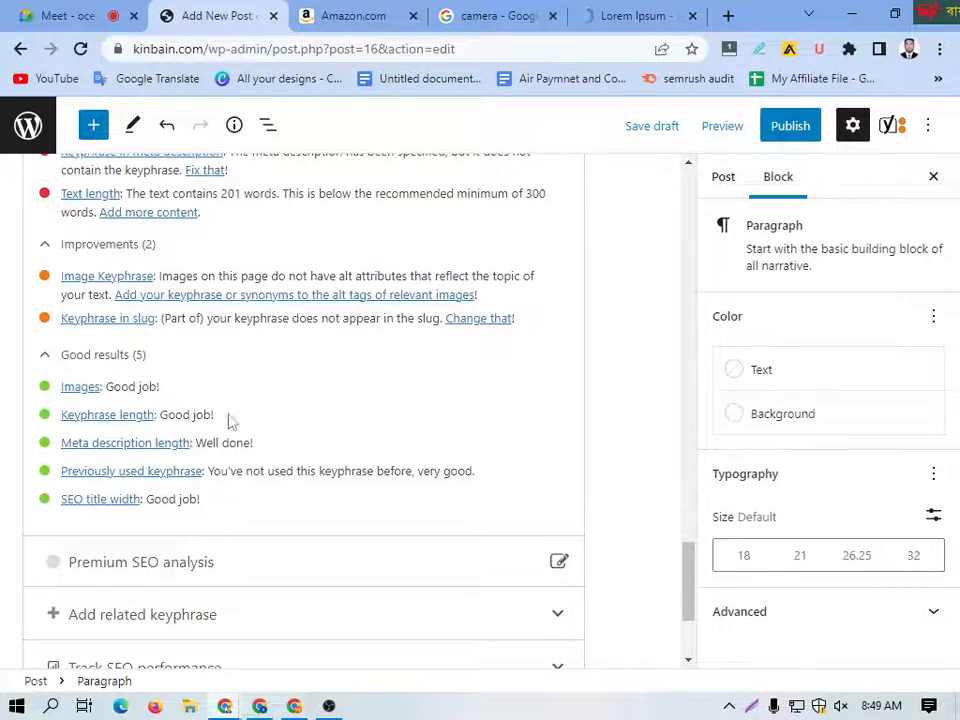
scroll(228, 420, "up", 7)
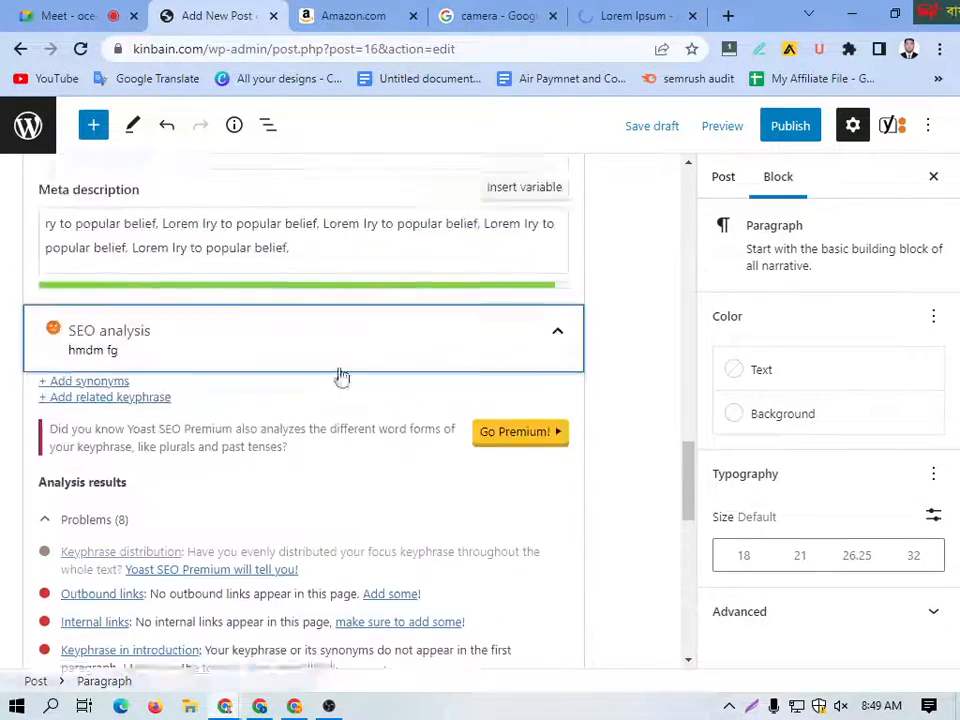
scroll(342, 376, "up", 8)
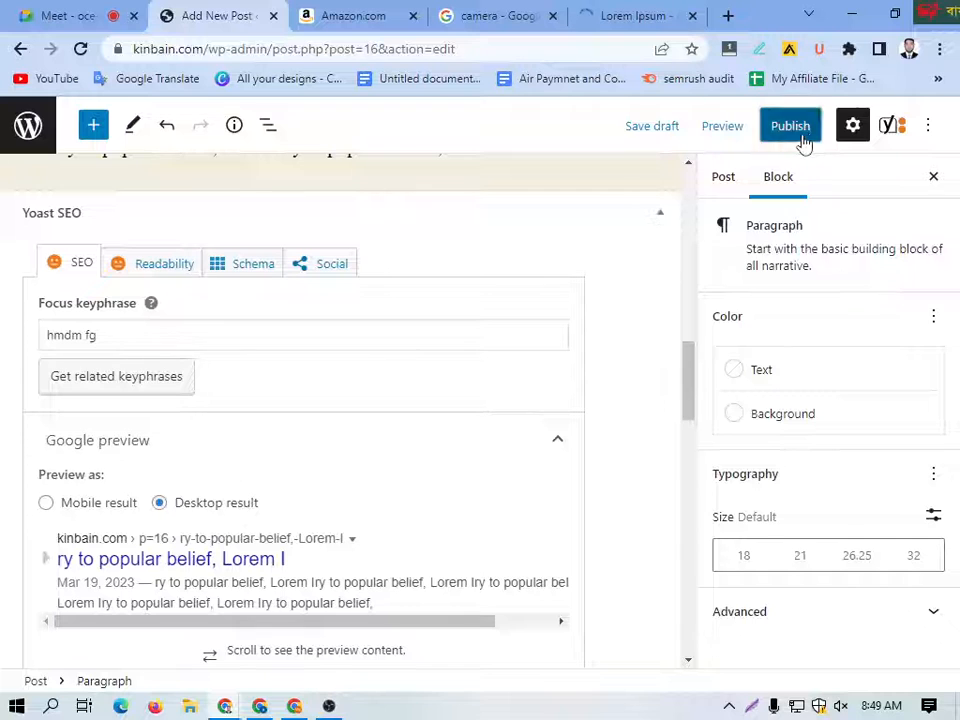
Step: Publish the post and view the live post in a new browser tab
left_click(800, 137)
left_click(790, 125)
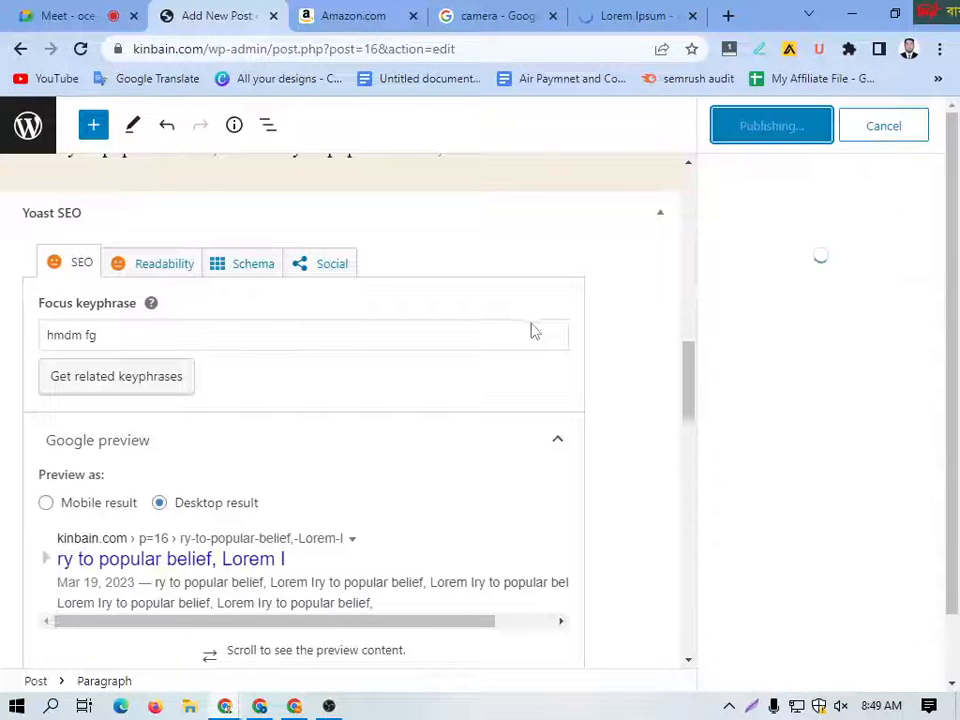
right_click(172, 632)
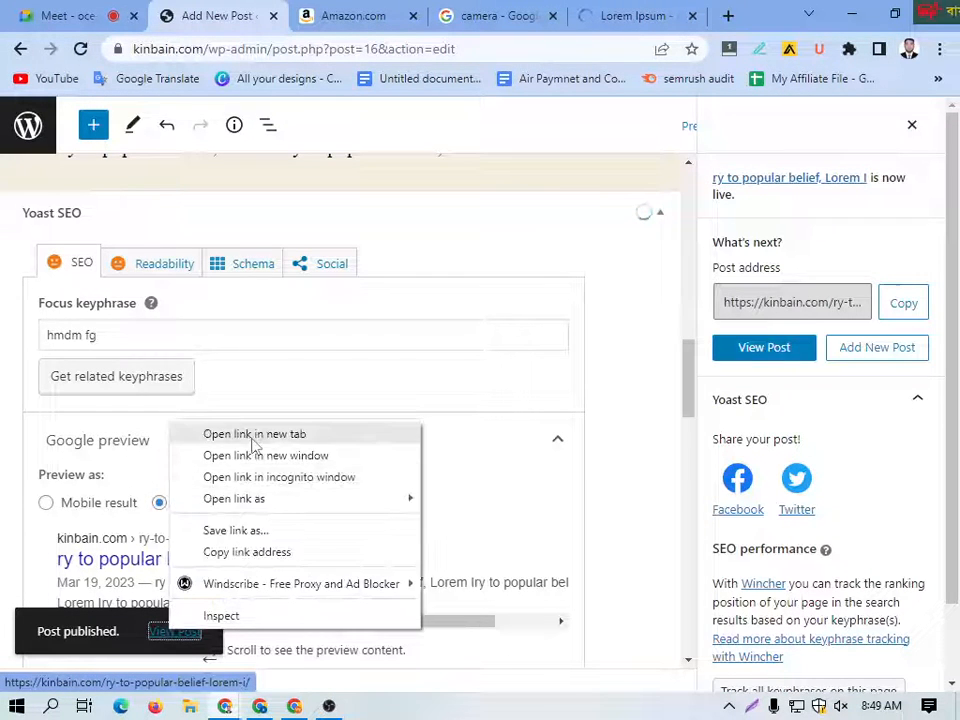
left_click(255, 437)
left_click(291, 12)
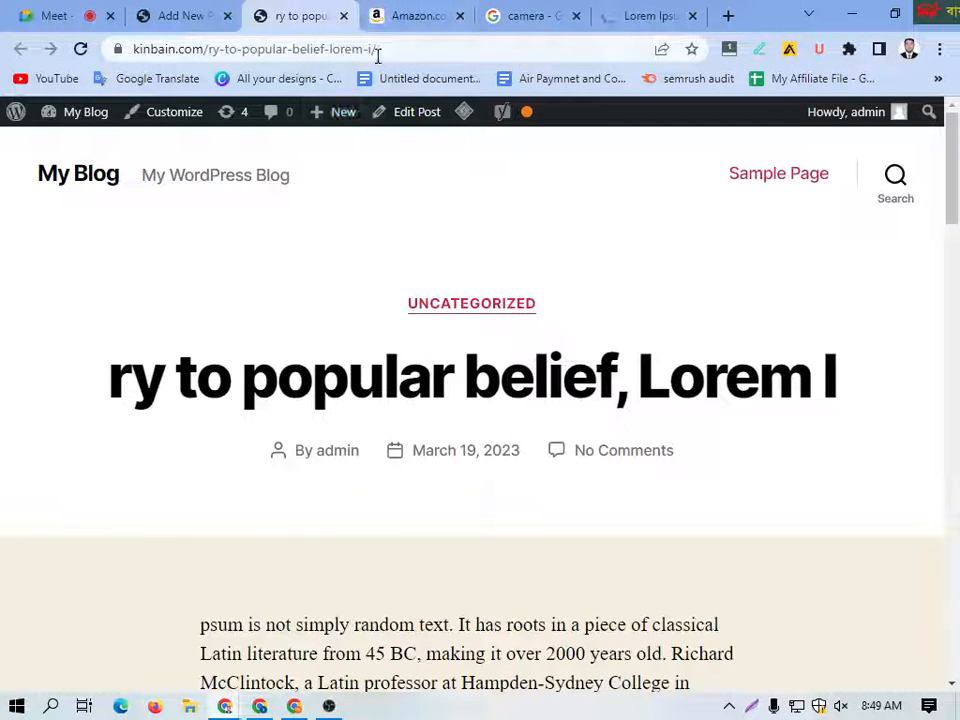
Step: Examine the live post's URL slug, title and body text, and close its browser tab
left_click_drag(373, 48, 212, 55)
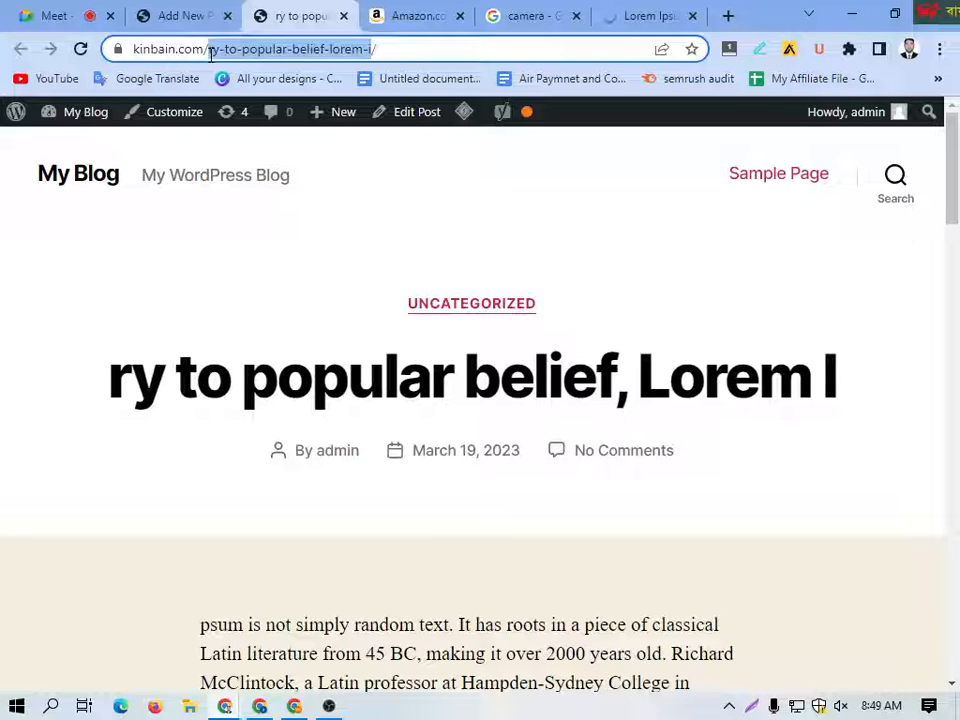
scroll(322, 360, "down", 3)
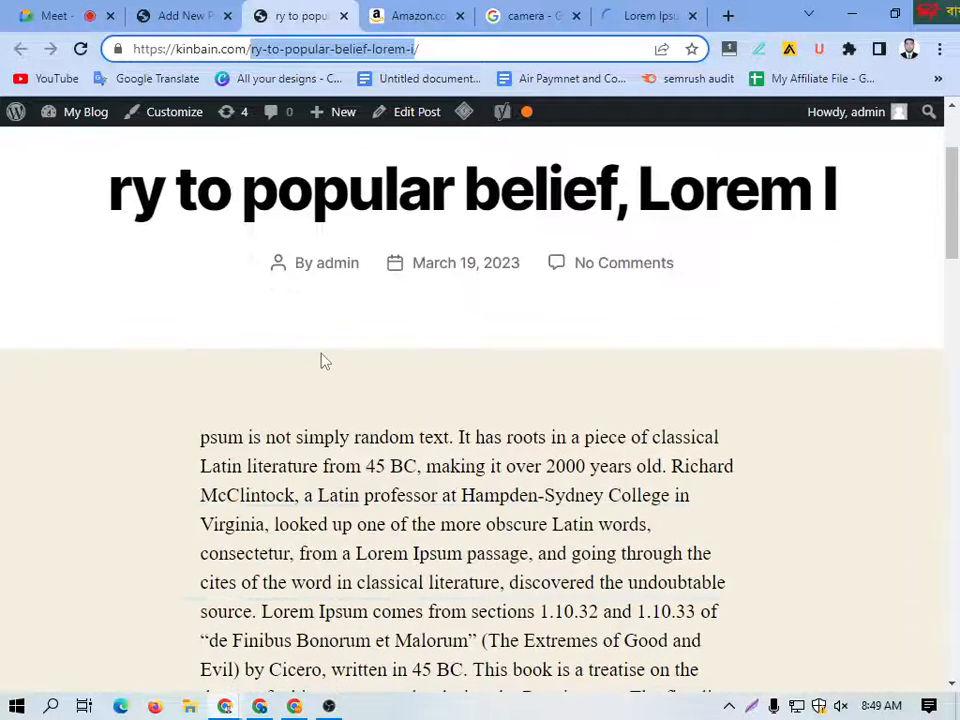
scroll(322, 360, "up", 3)
left_click_drag(90, 375, 853, 414)
scroll(455, 410, "down", 5)
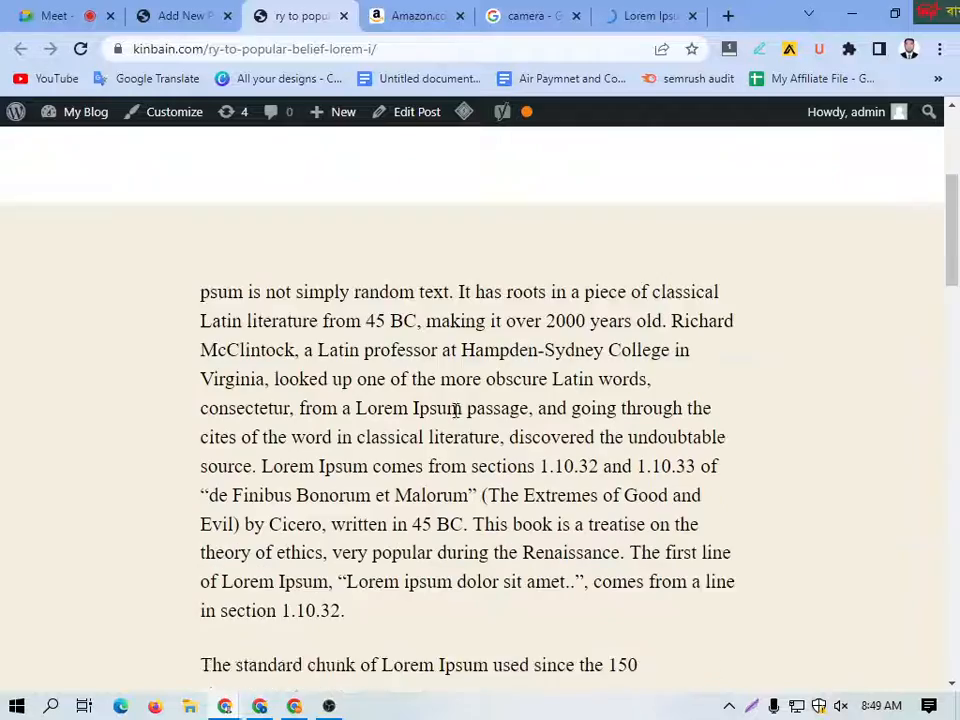
scroll(455, 410, "down", 15)
scroll(461, 416, "up", 5)
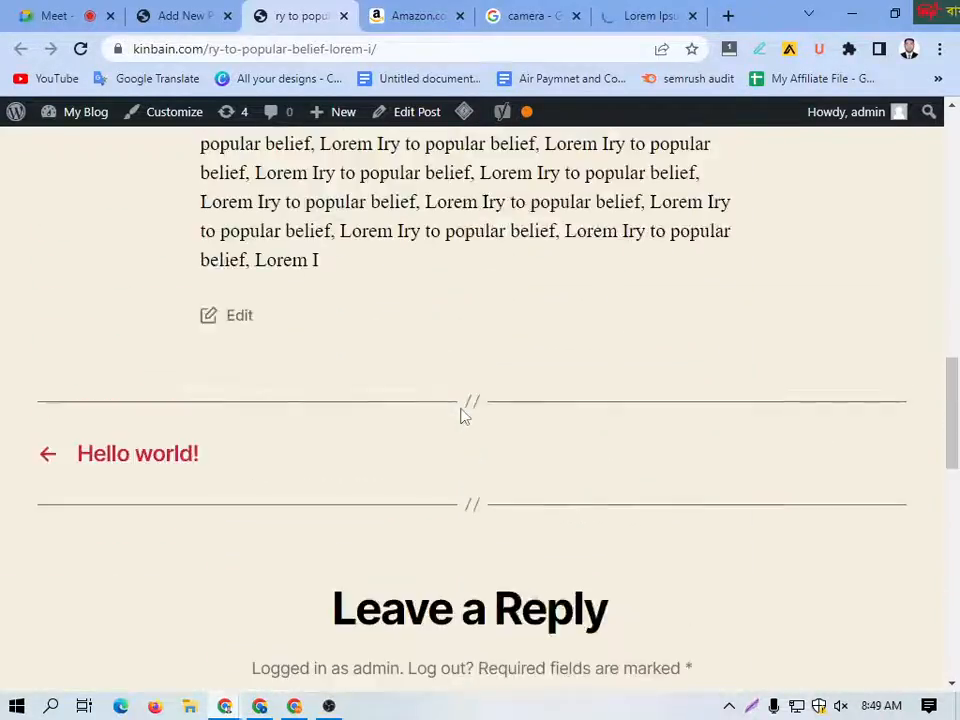
scroll(461, 416, "up", 5)
left_click(343, 16)
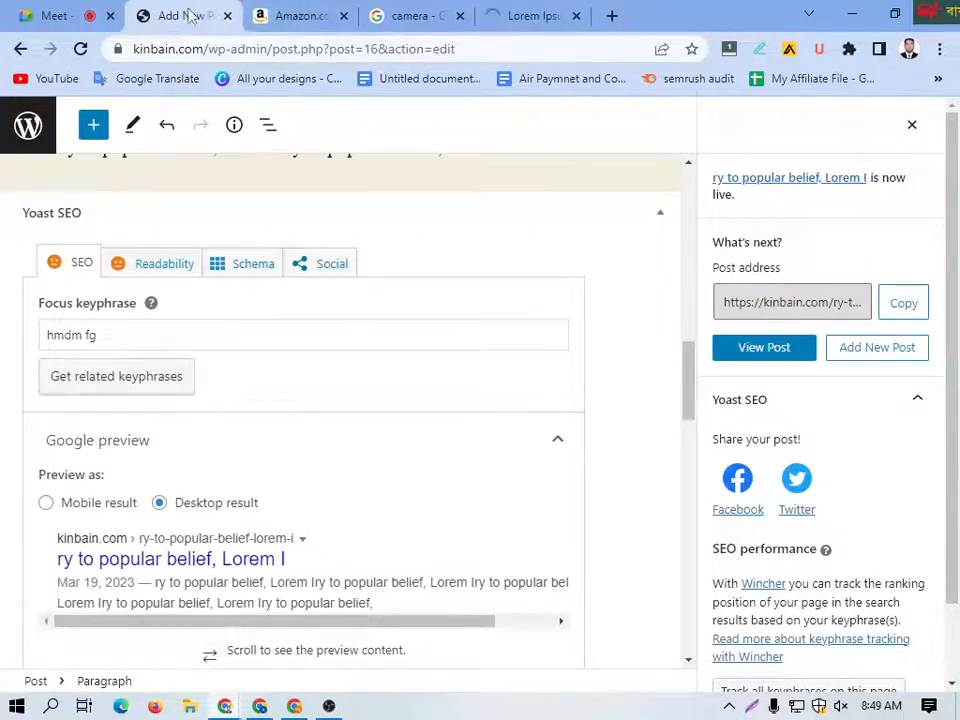
Step: Dismiss the post-publish details and return from the editor to the list of posts
scroll(486, 330, "up", 10)
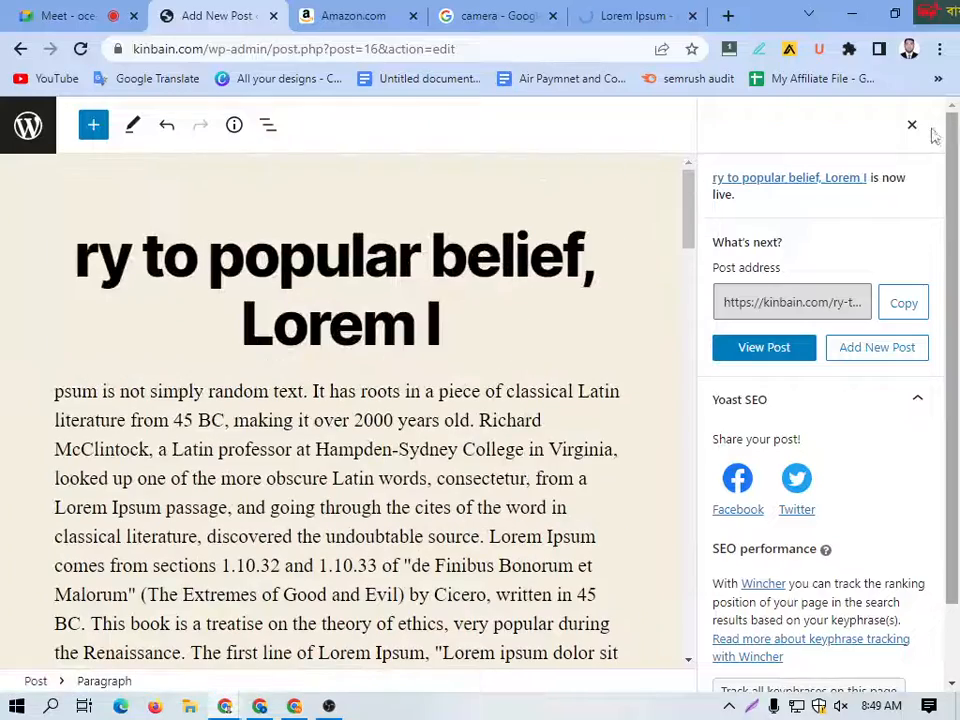
left_click(911, 125)
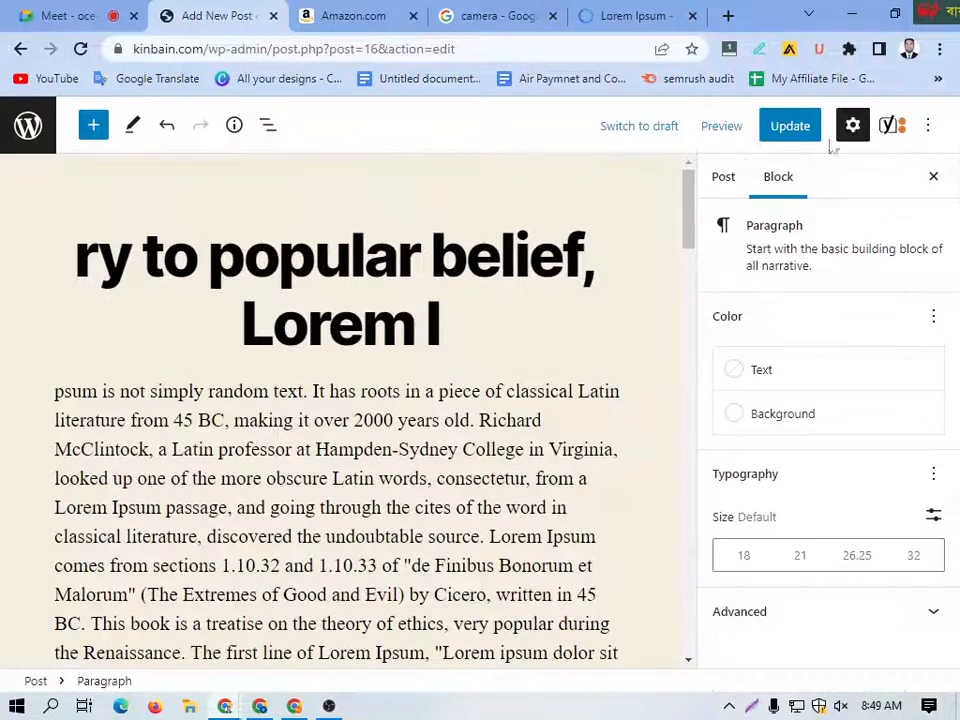
left_click(20, 49)
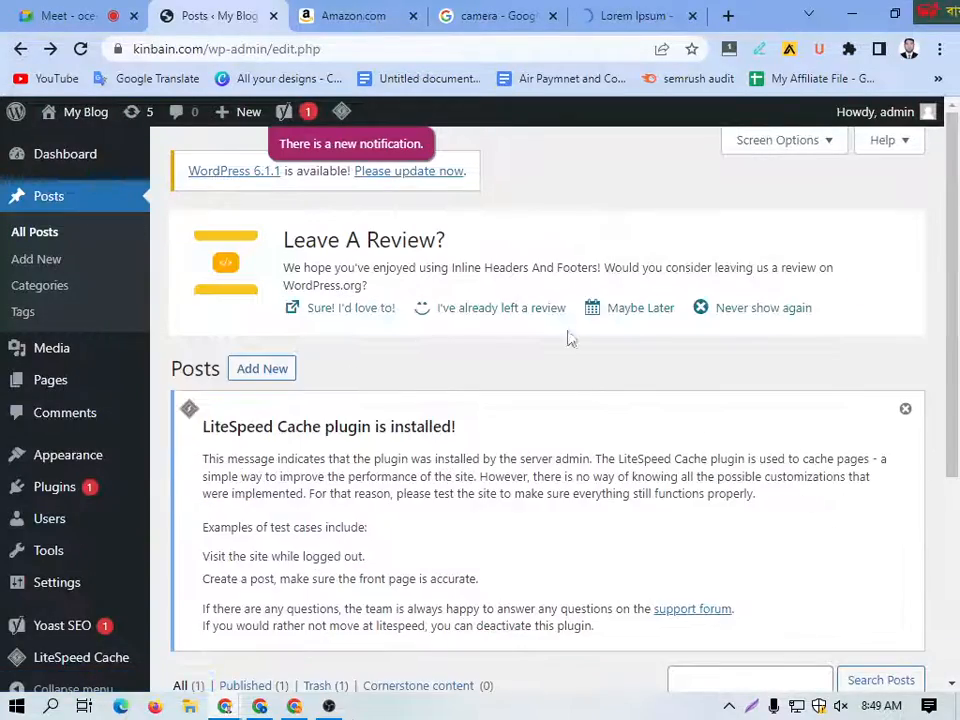
Step: Go to the installed plugins and deactivate Yoast SEO
scroll(112, 530, "down", 1)
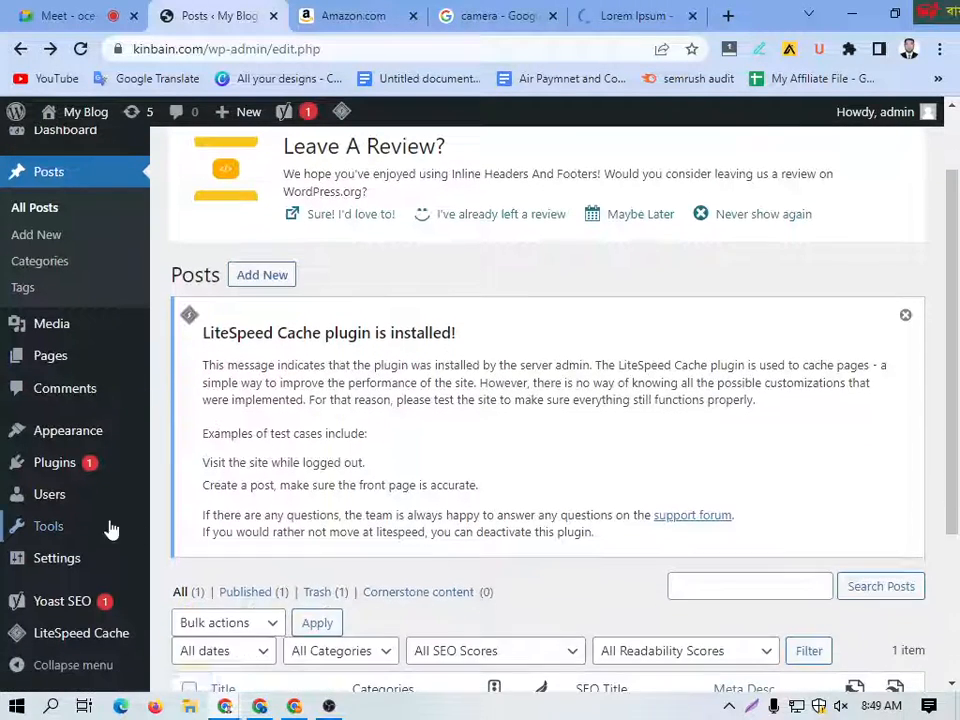
scroll(510, 470, "up", 1)
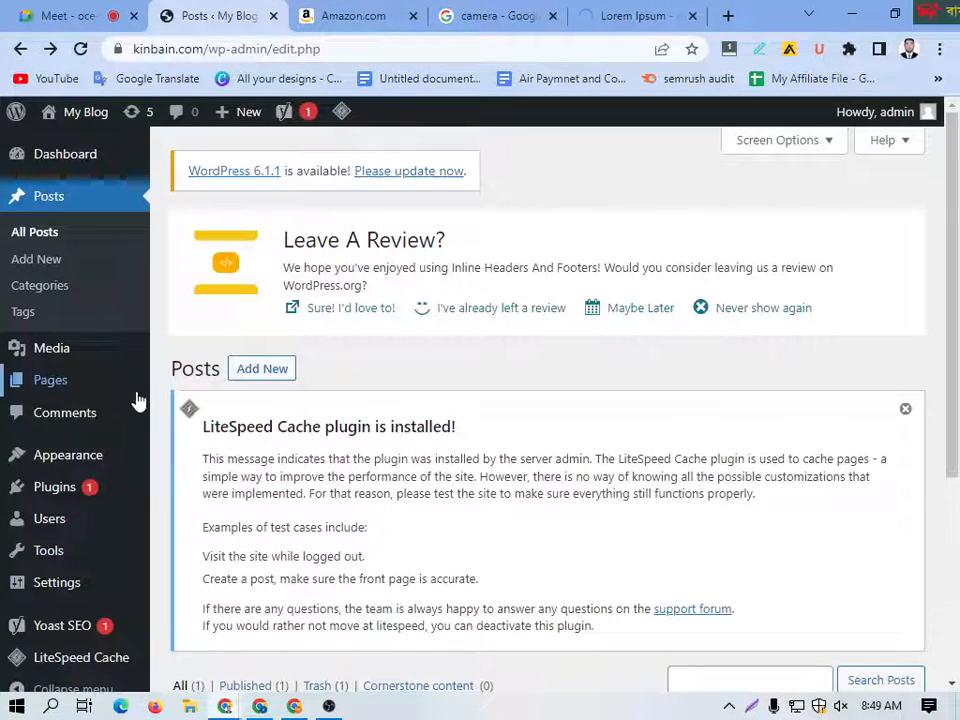
scroll(82, 482, "down", 2)
mouse_move(82, 482)
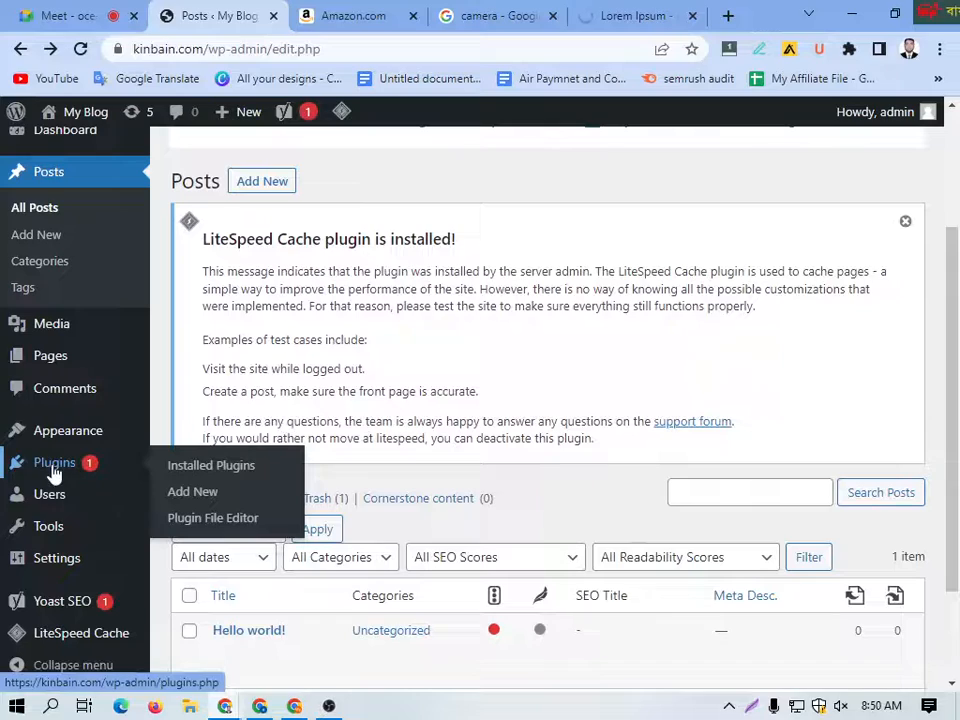
left_click(24, 473)
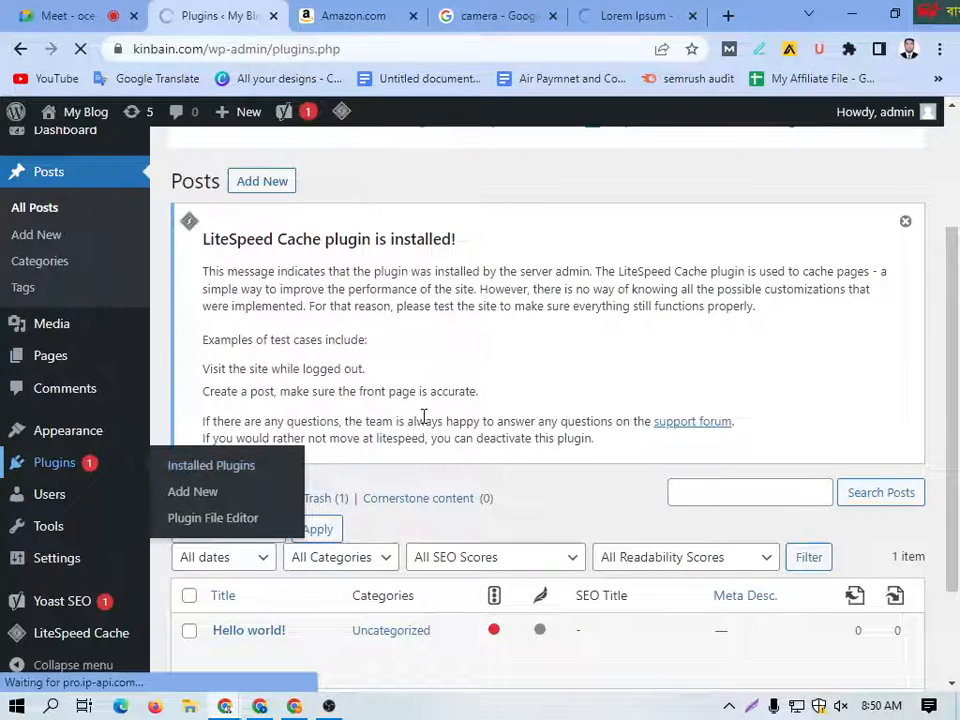
scroll(525, 392, "down", 4)
scroll(530, 390, "down", 9)
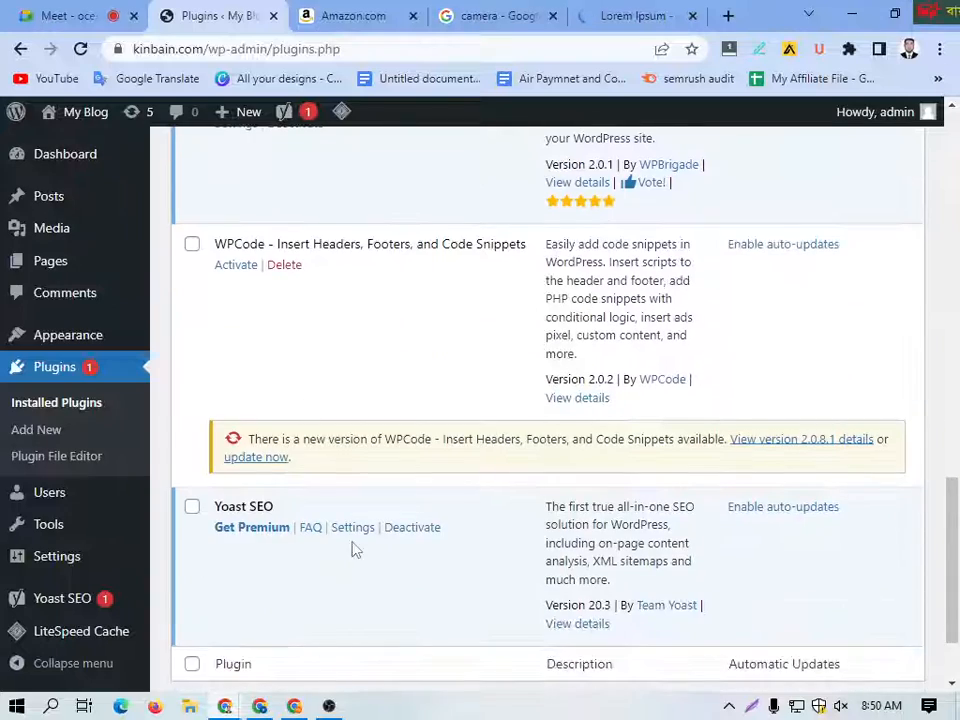
left_click(413, 529)
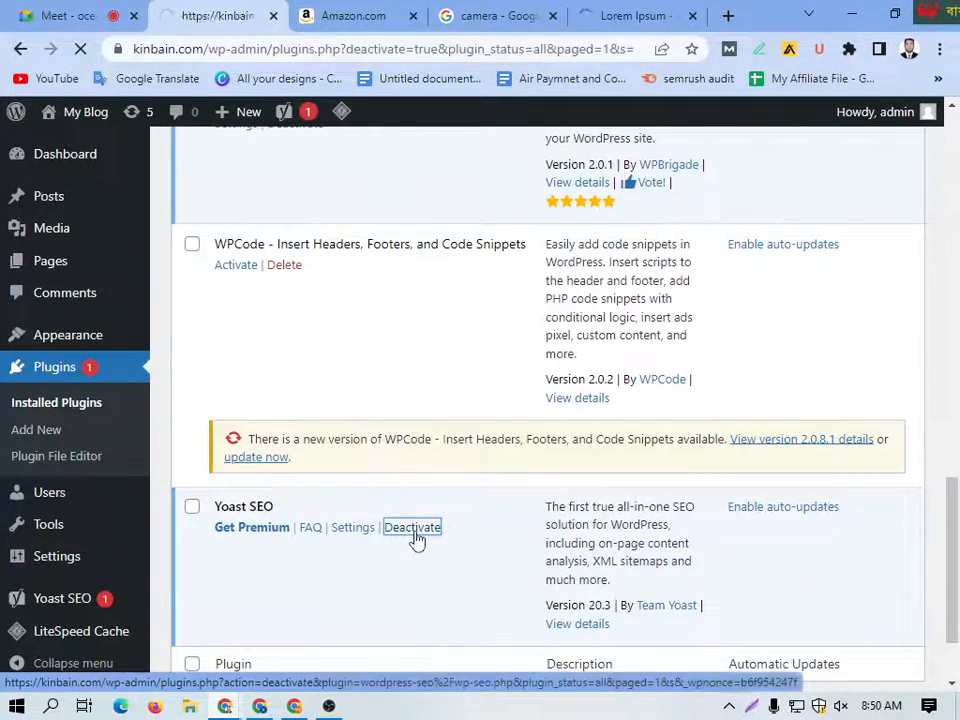
Step: Delete the deactivated Yoast SEO plugin together with its data
scroll(368, 512, "down", 4)
scroll(368, 512, "down", 8)
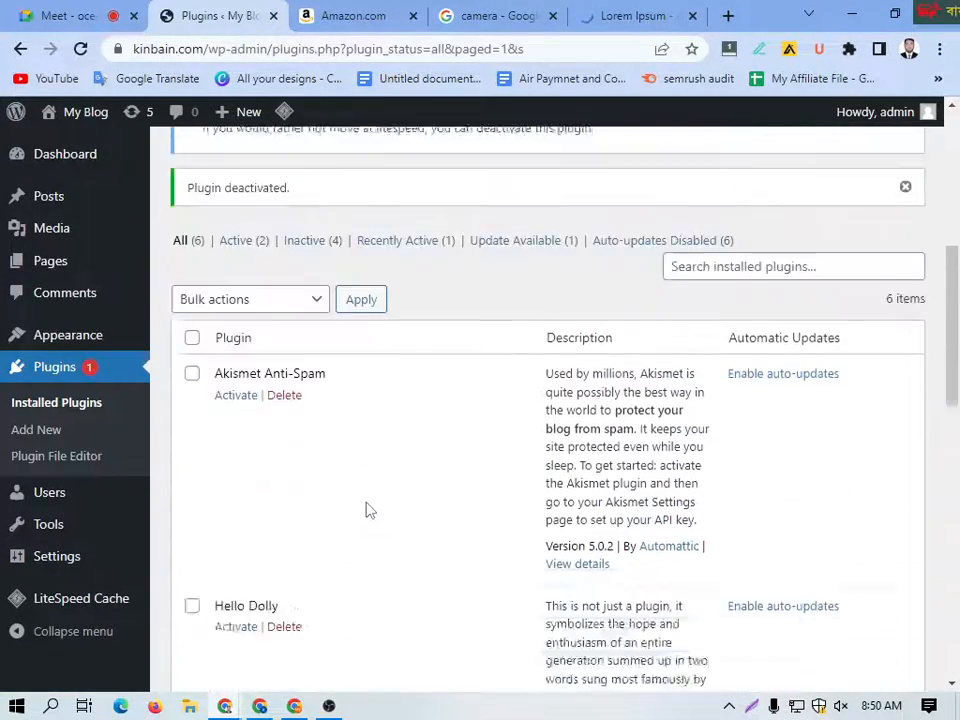
scroll(368, 511, "down", 3)
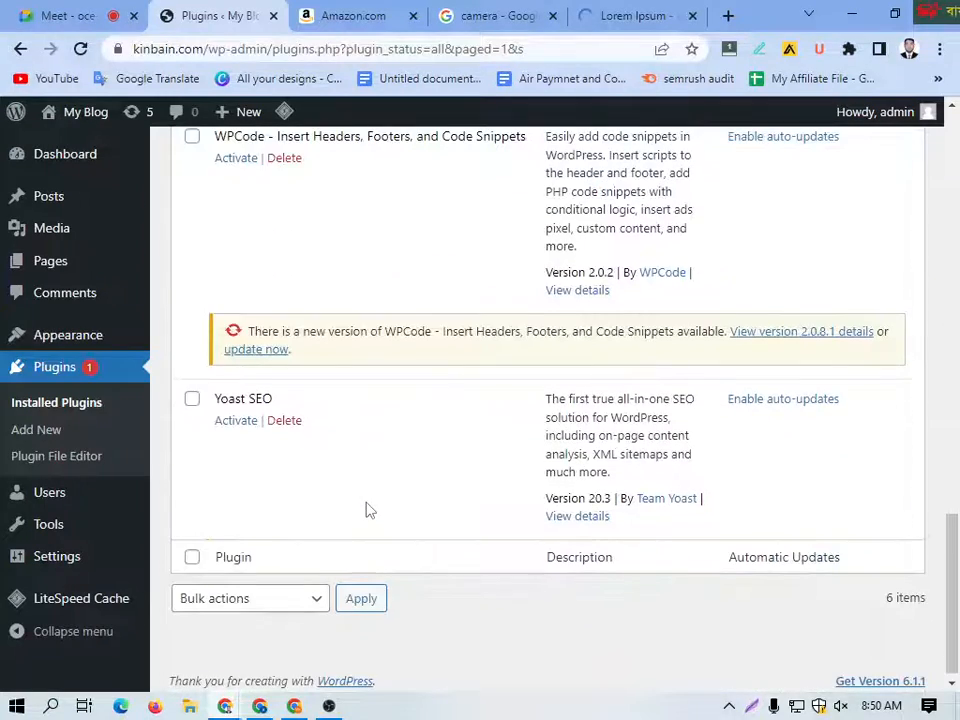
left_click(284, 413)
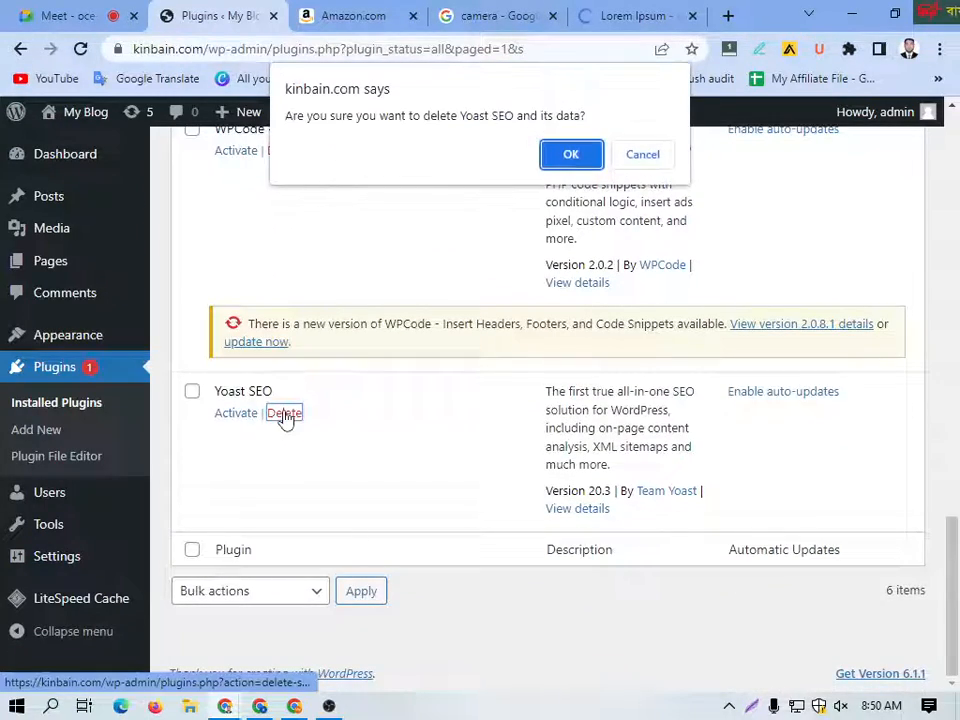
left_click(570, 160)
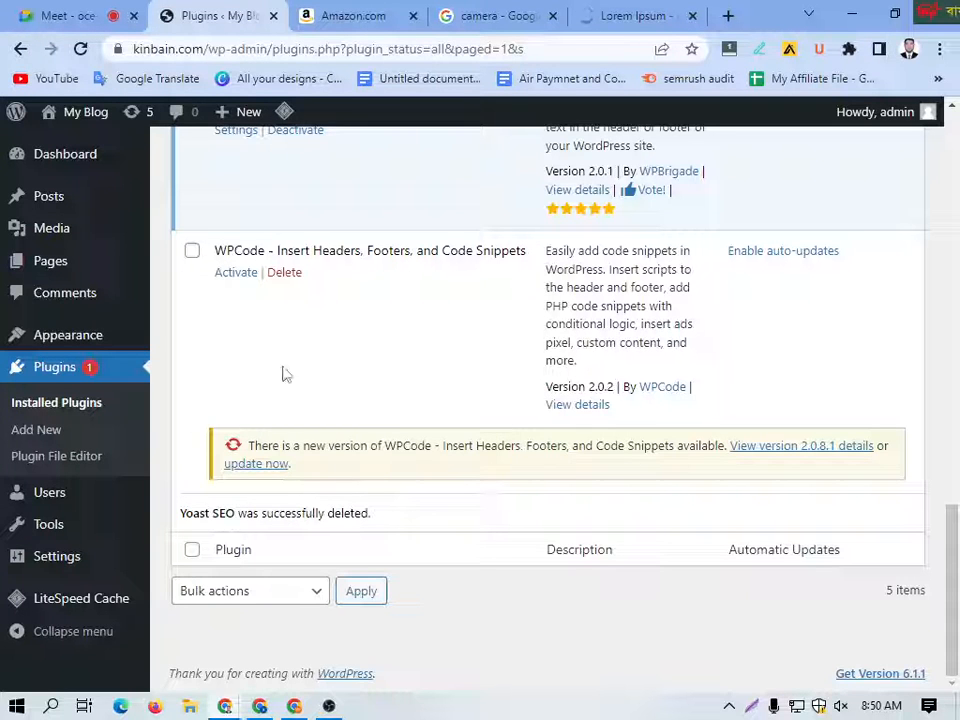
Step: Check the remaining installed plugins and open the page for adding a new plugin
scroll(284, 373, "up", 5)
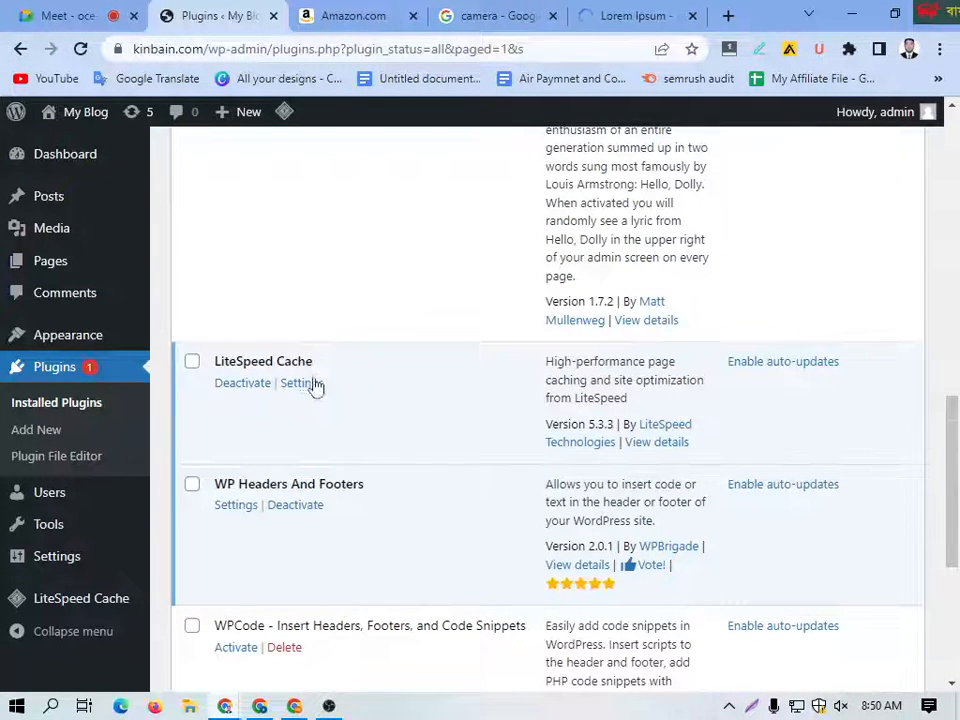
scroll(315, 385, "down", 1)
left_click(53, 370)
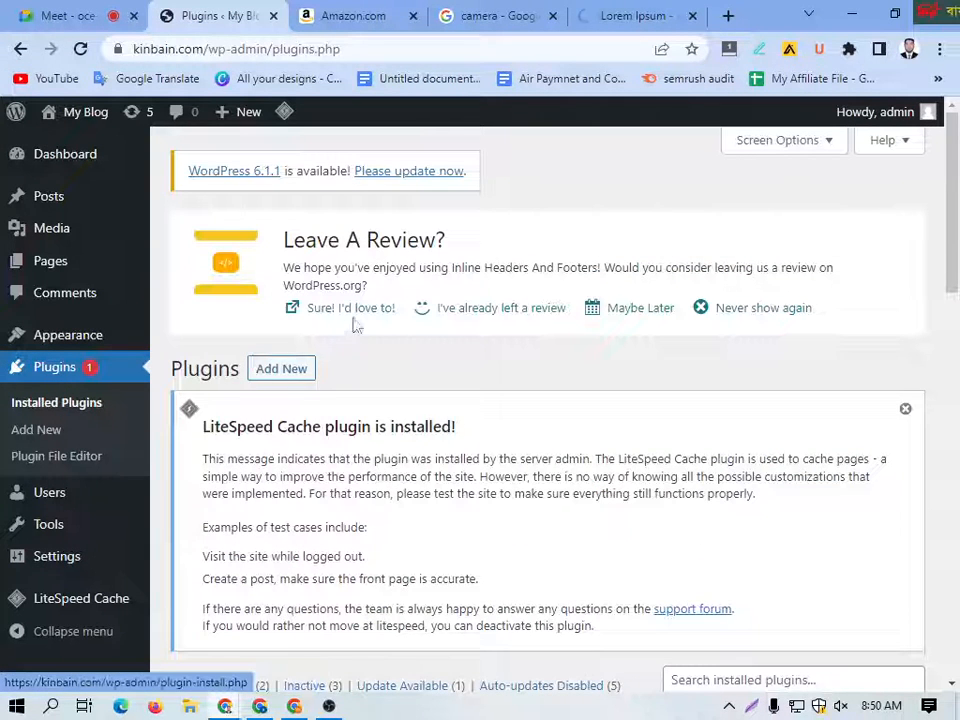
left_click(281, 374)
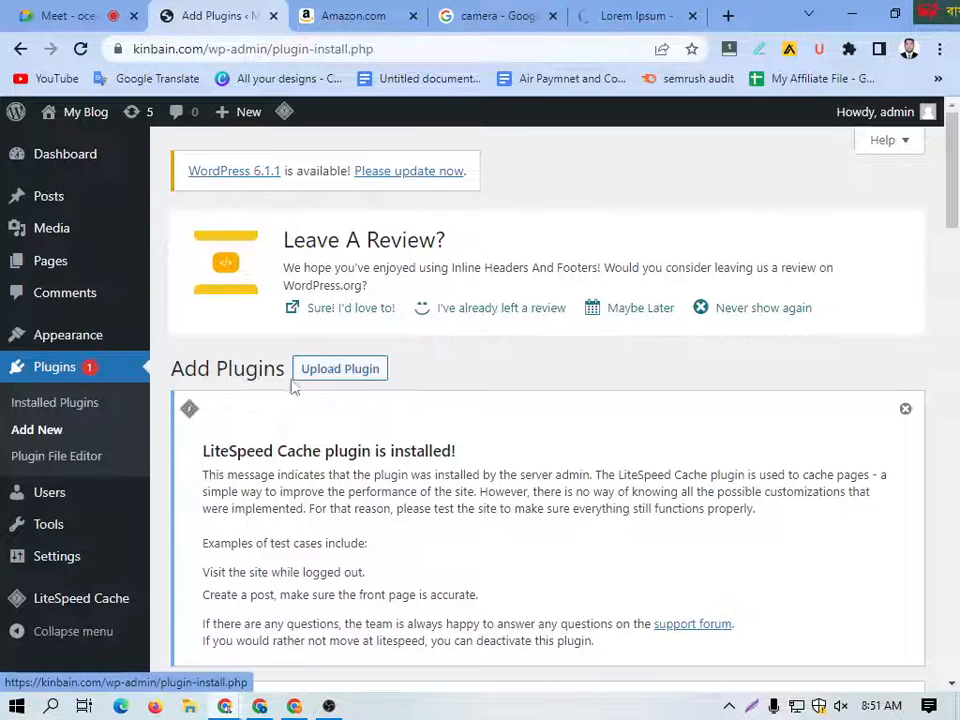
Step: Search the plugin directory for "rankmath"
left_click(36, 432)
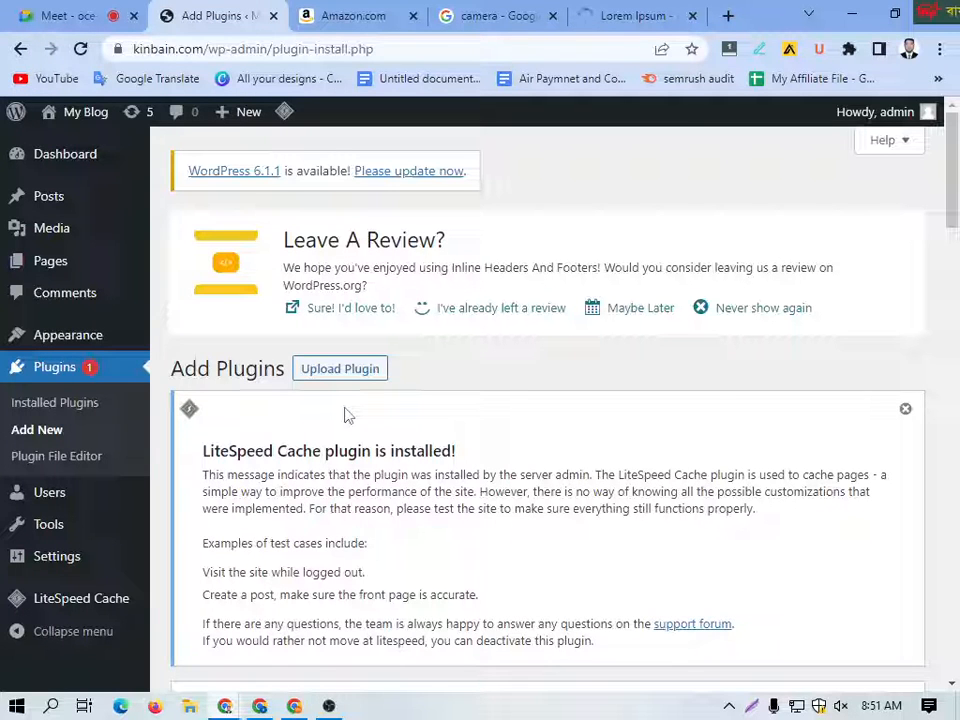
scroll(343, 440, "down", 1)
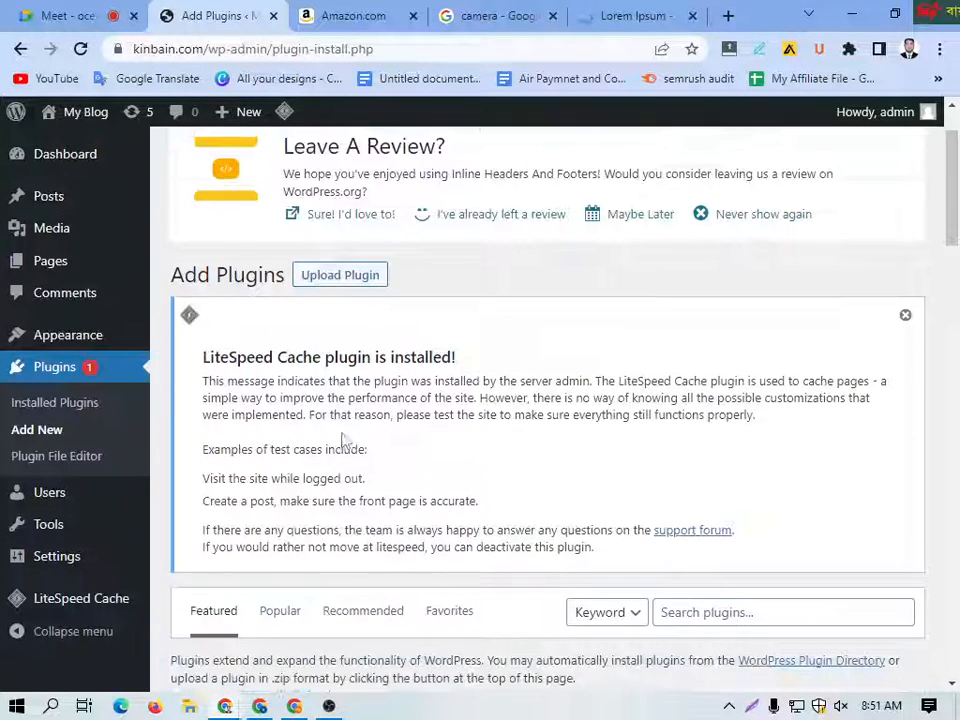
scroll(343, 440, "down", 2)
left_click(715, 427)
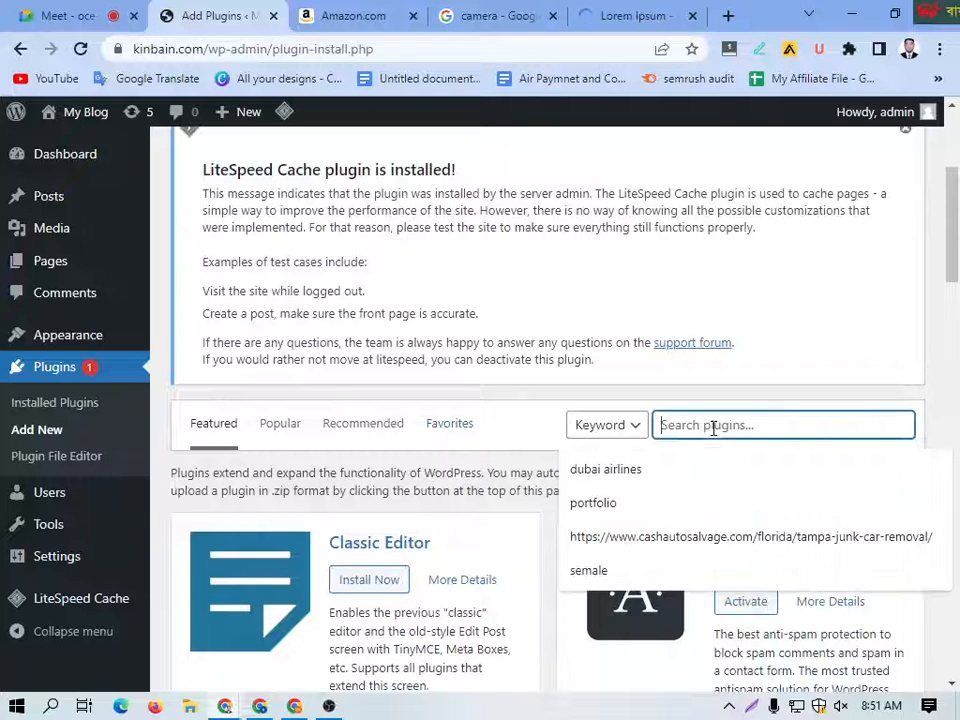
type("ra")
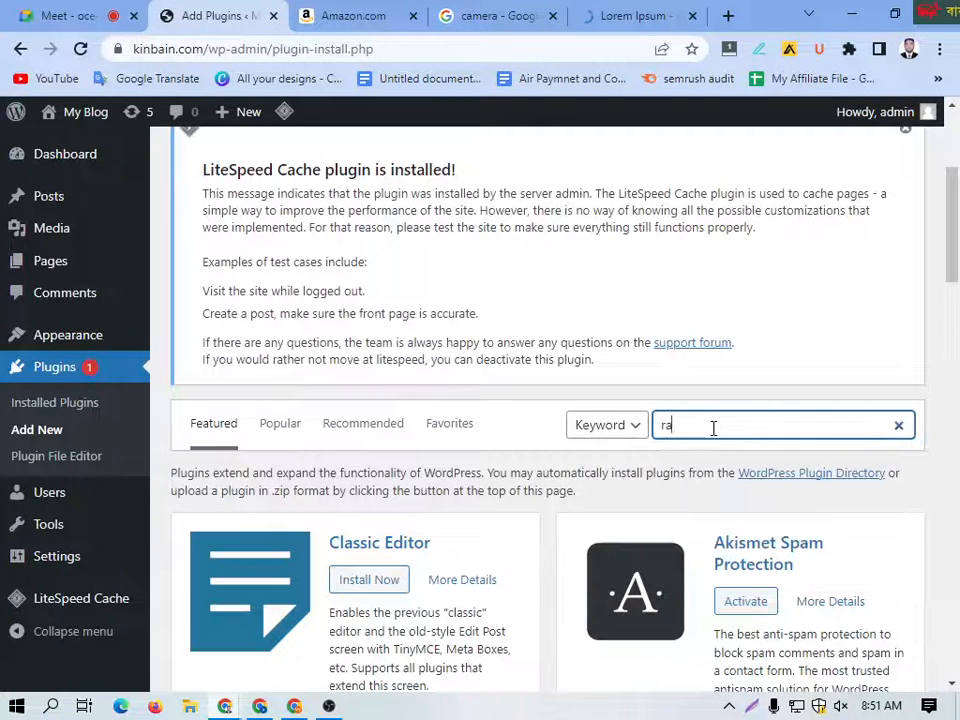
type("nkmath")
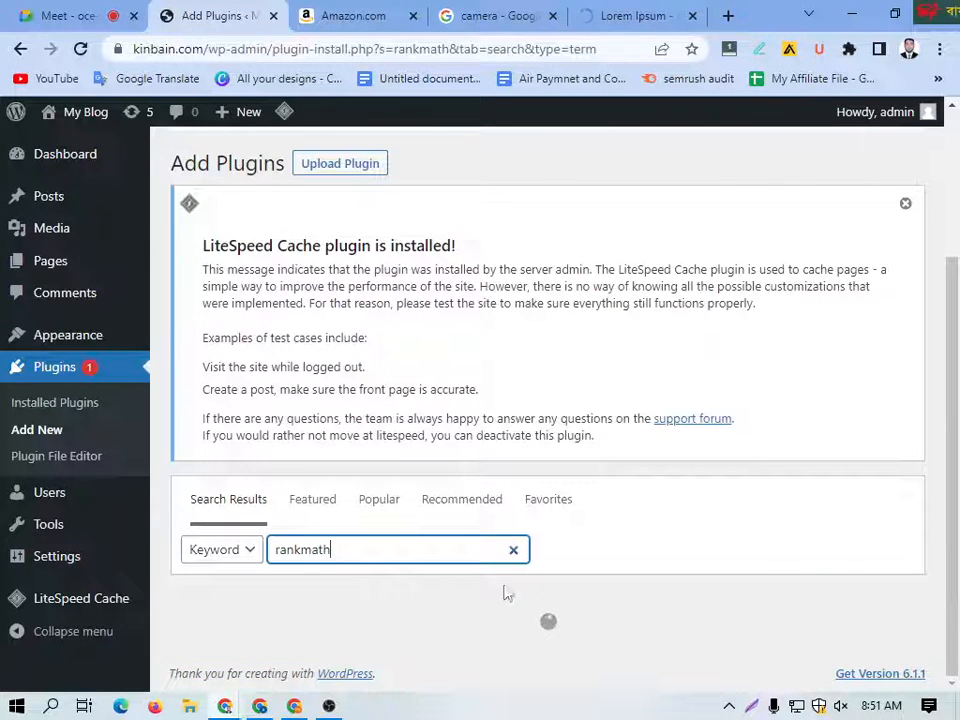
Step: Install the Rank Math SEO plugin from the search results and activate it
scroll(484, 565, "down", 1)
scroll(420, 508, "down", 2)
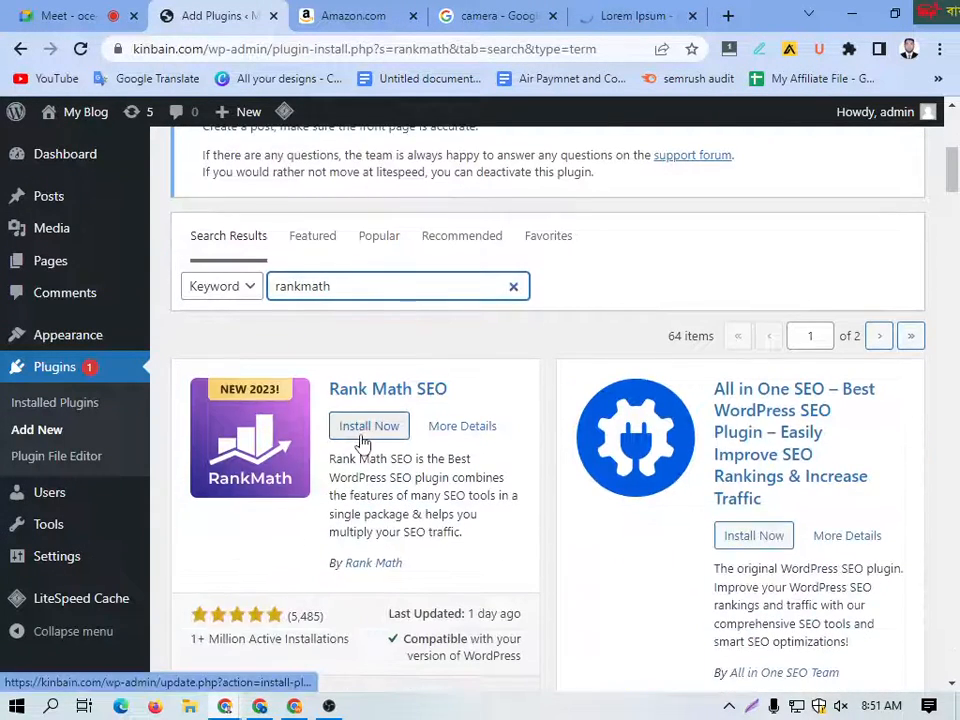
left_click(362, 437)
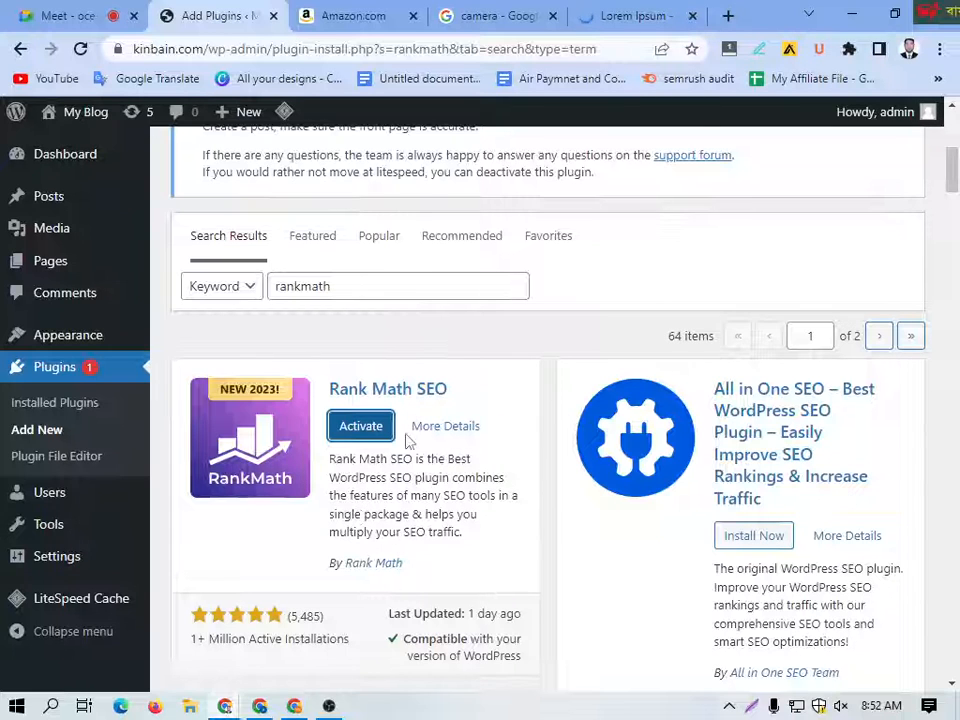
left_click(344, 430)
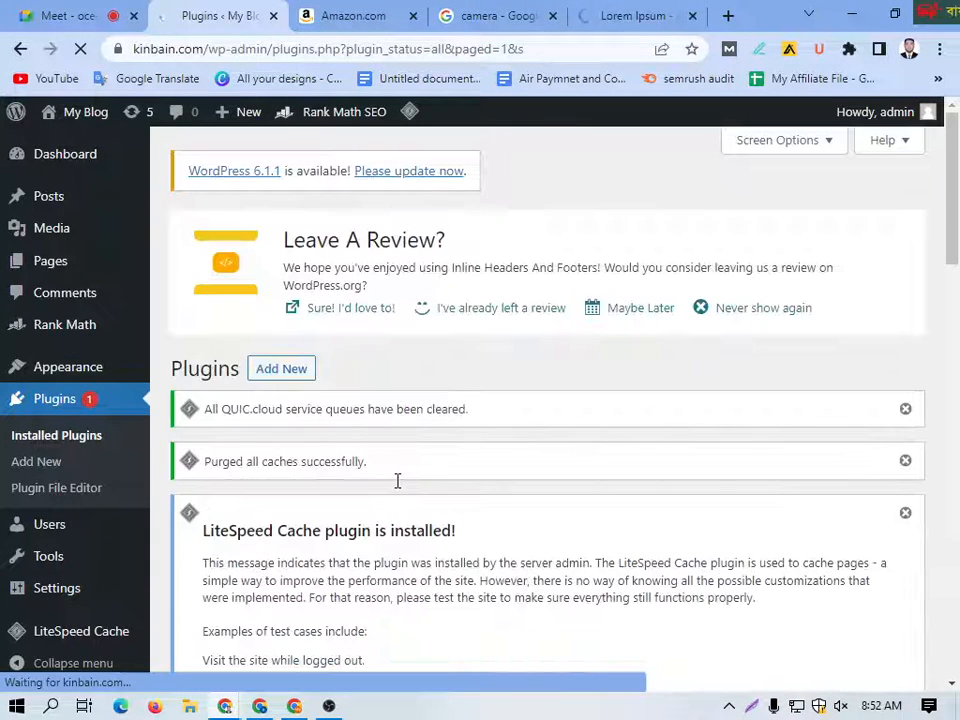
Step: Look over the installed plugins list for Rank Math SEO and open the Rank Math dashboard
scroll(345, 440, "down", 4)
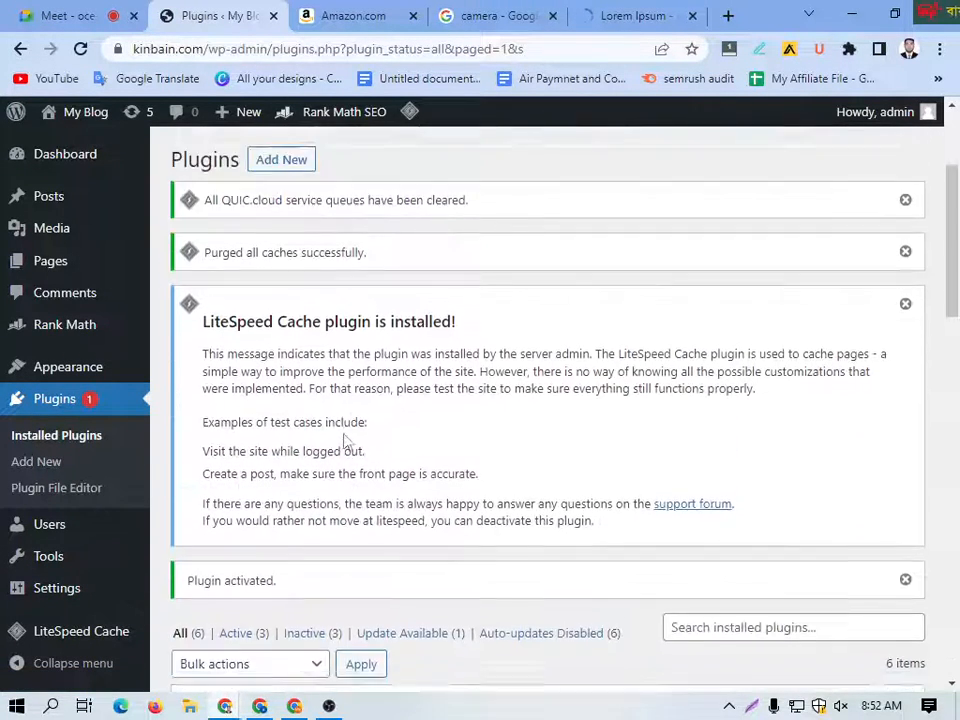
scroll(343, 439, "down", 3)
scroll(335, 439, "up", 4)
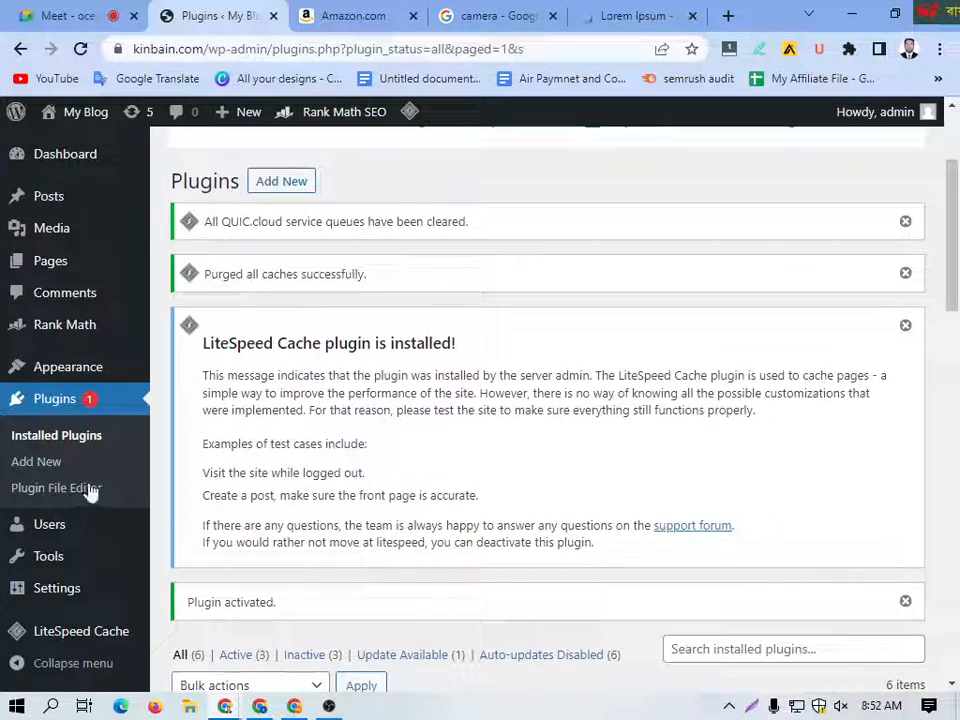
scroll(304, 478, "up", 3)
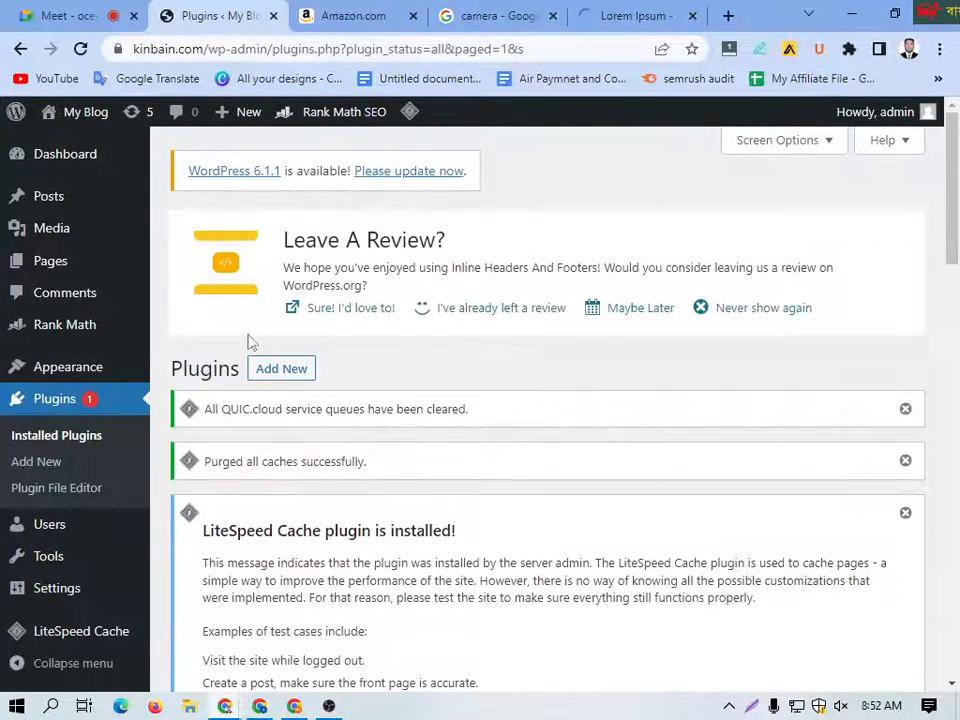
scroll(374, 486, "down", 10)
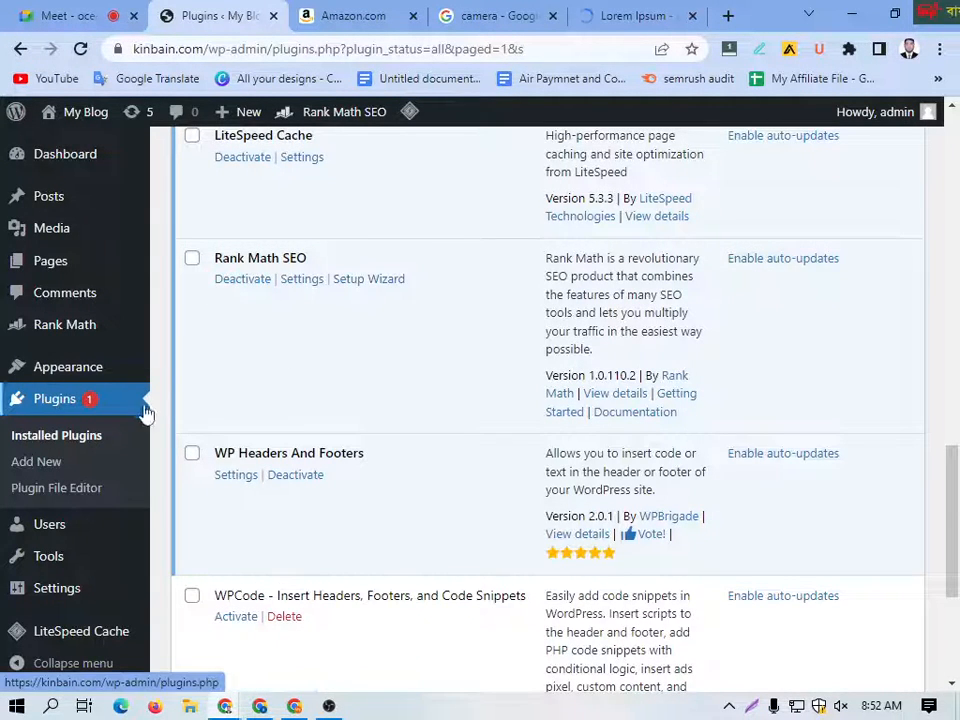
scroll(140, 405, "up", 4)
mouse_move(42, 336)
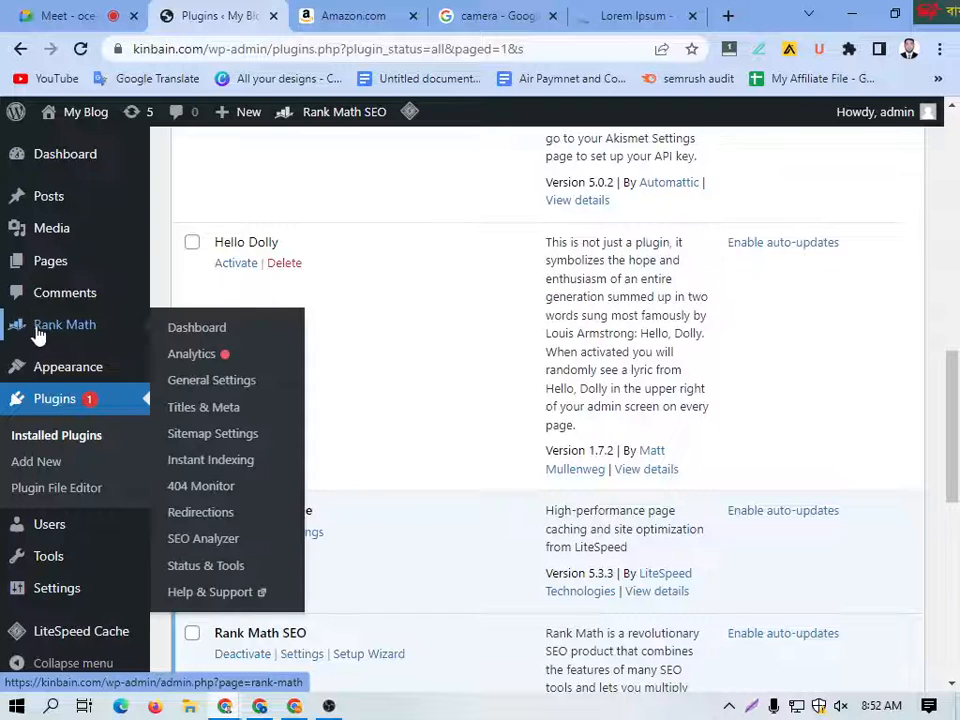
left_click(199, 333)
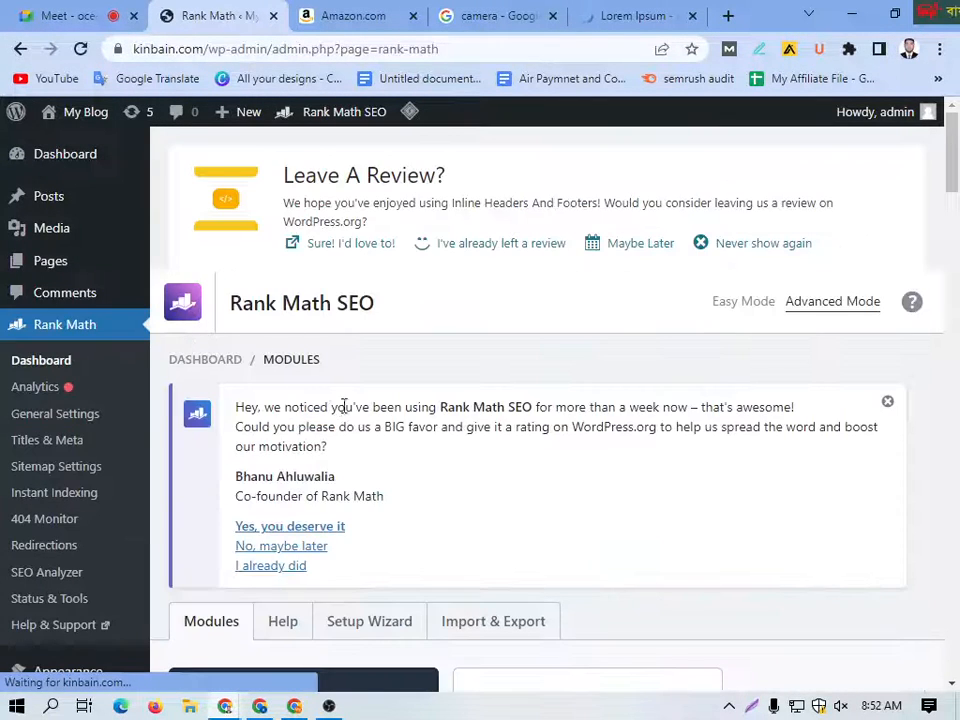
Step: Open the Setup Wizard from the Rank Math dashboard
scroll(390, 427, "down", 3)
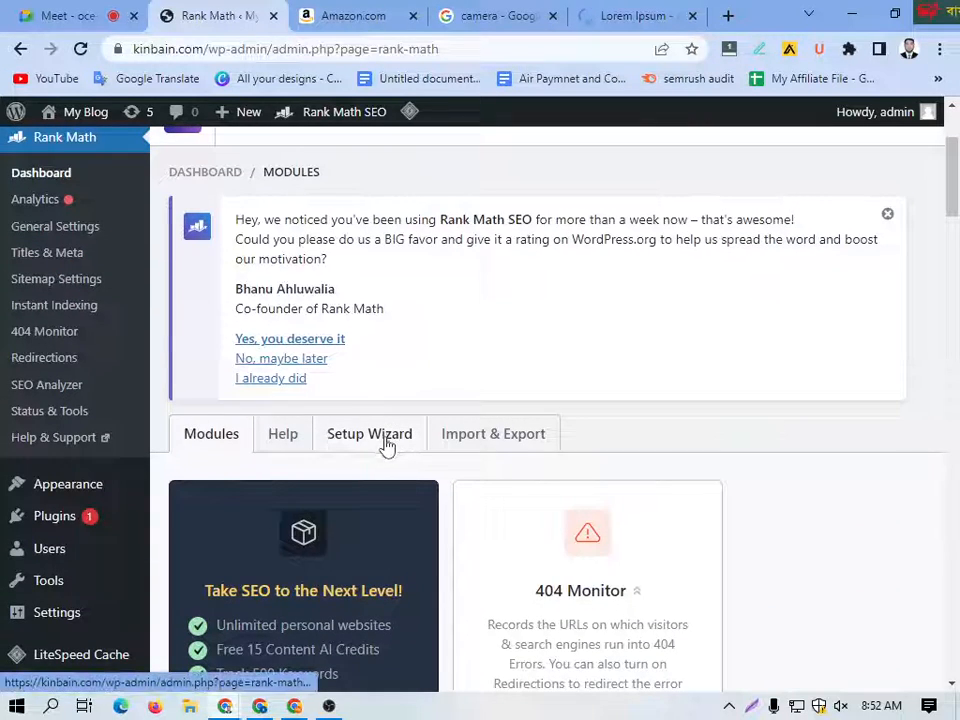
scroll(395, 447, "down", 2)
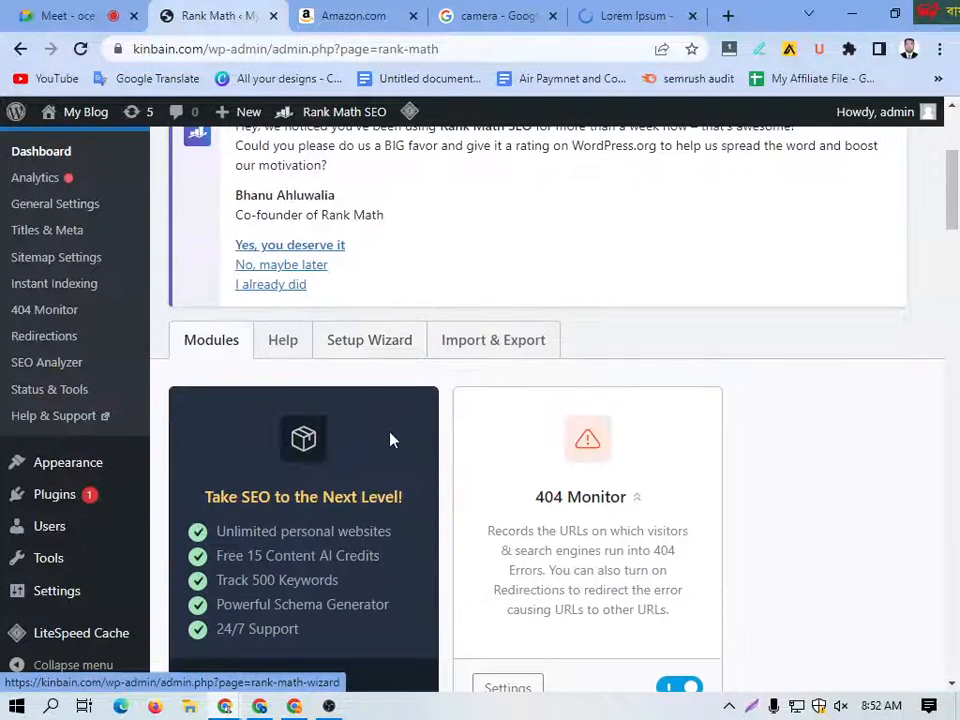
left_click(361, 350)
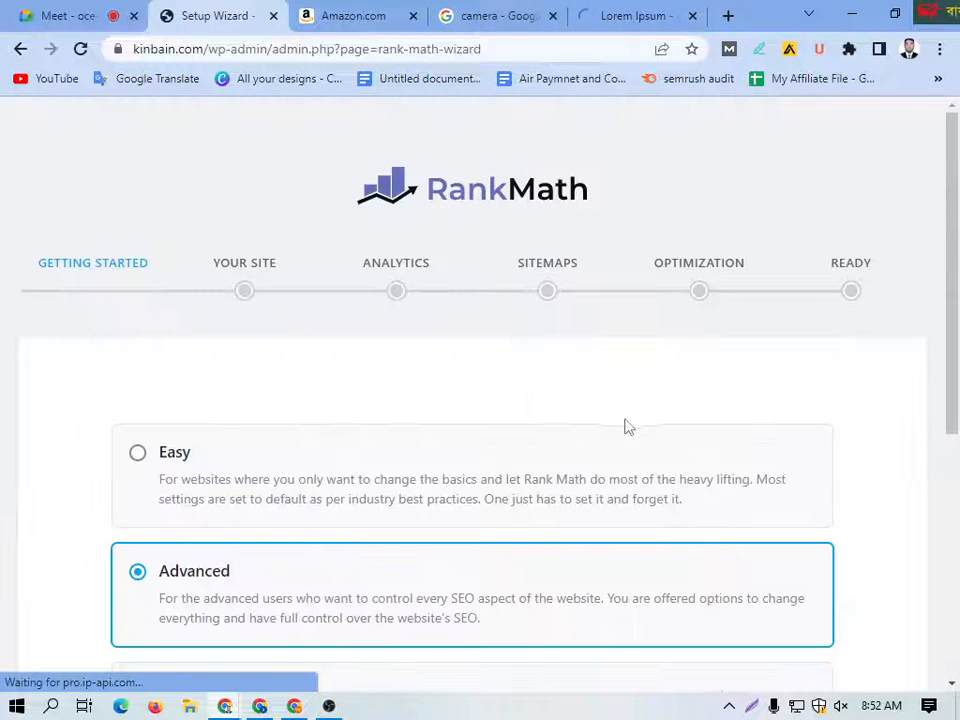
Step: Review the available setup modes, choose Advanced and start the Rank Math wizard
scroll(182, 343, "down", 4)
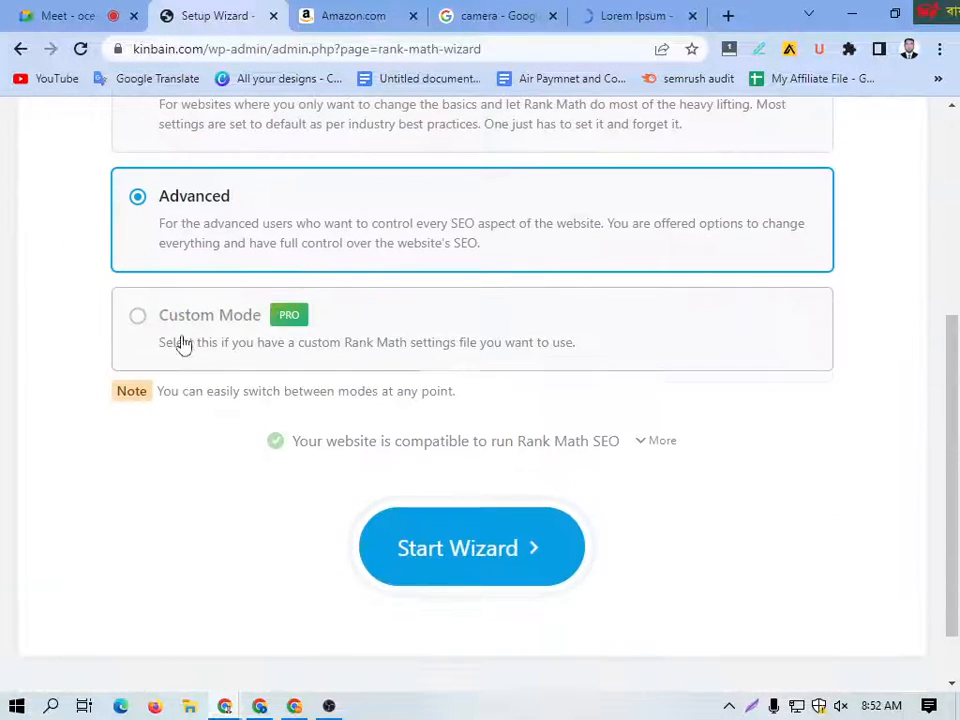
scroll(400, 360, "up", 4)
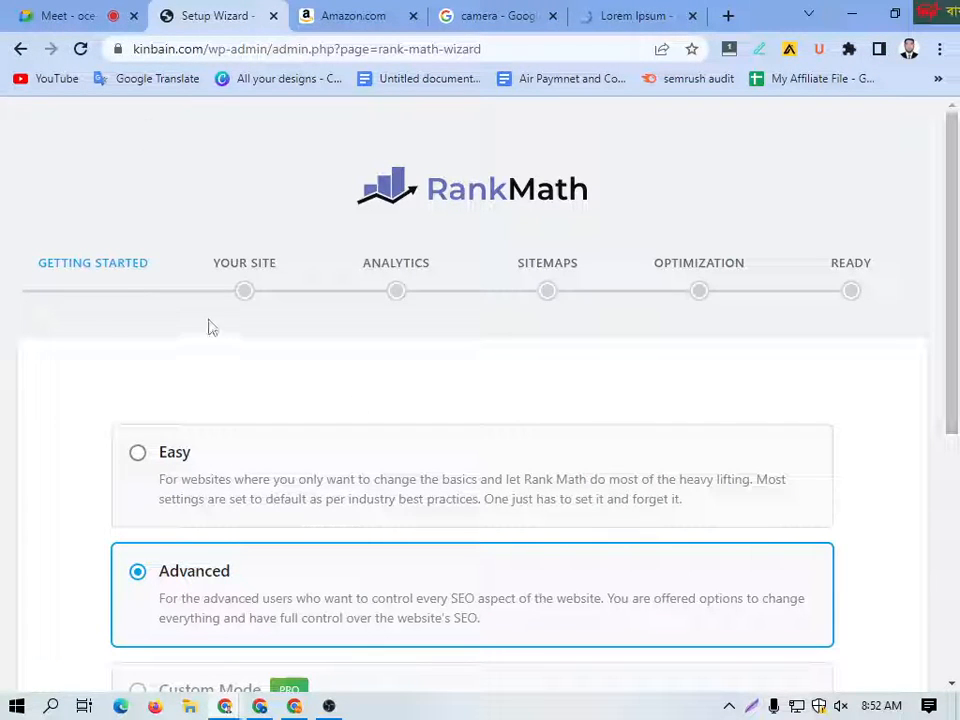
scroll(179, 480, "down", 1)
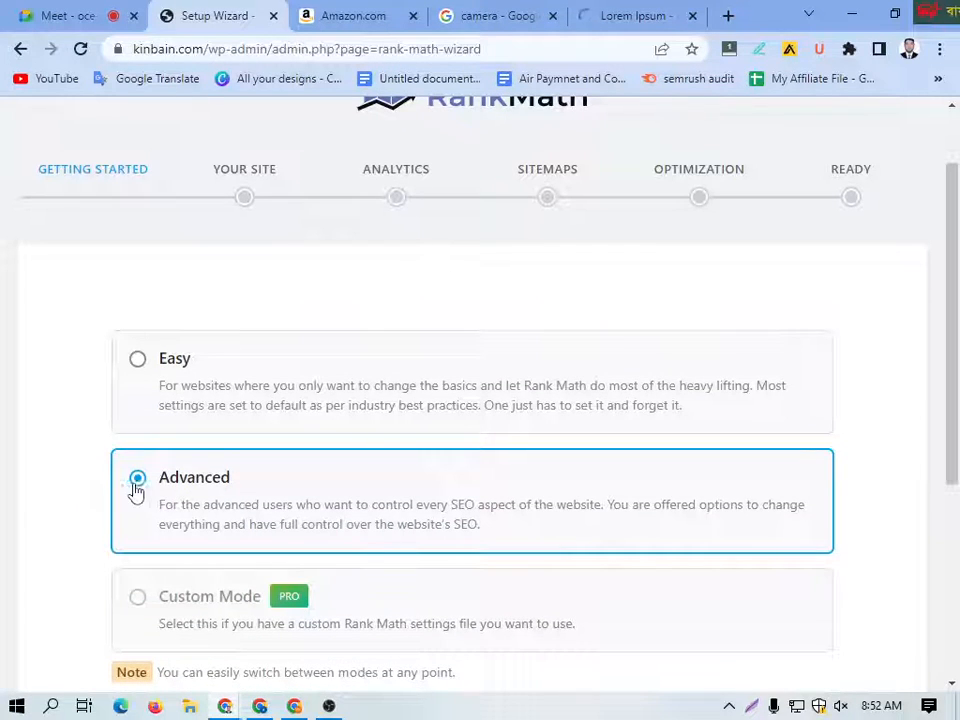
left_click(138, 362)
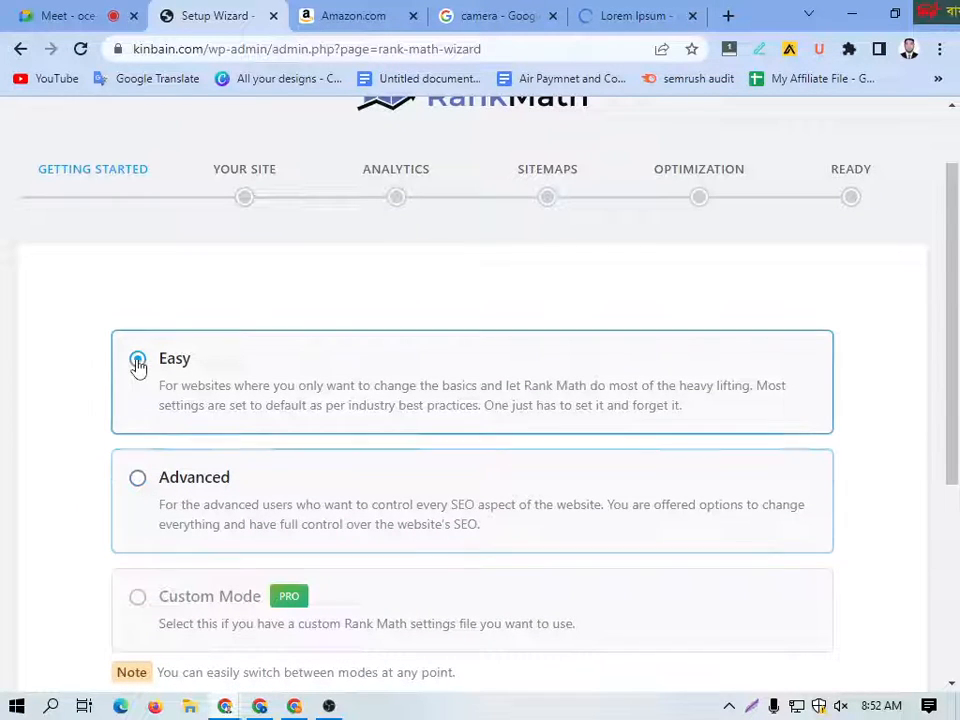
left_click(137, 480)
scroll(253, 466, "down", 2)
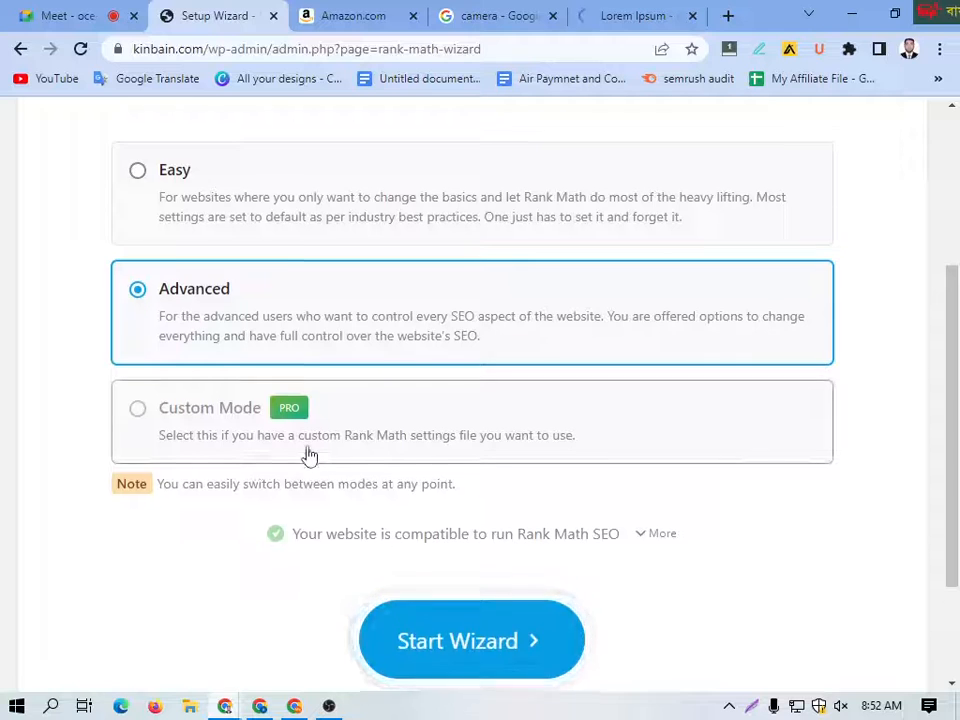
scroll(309, 455, "down", 1)
left_click(456, 569)
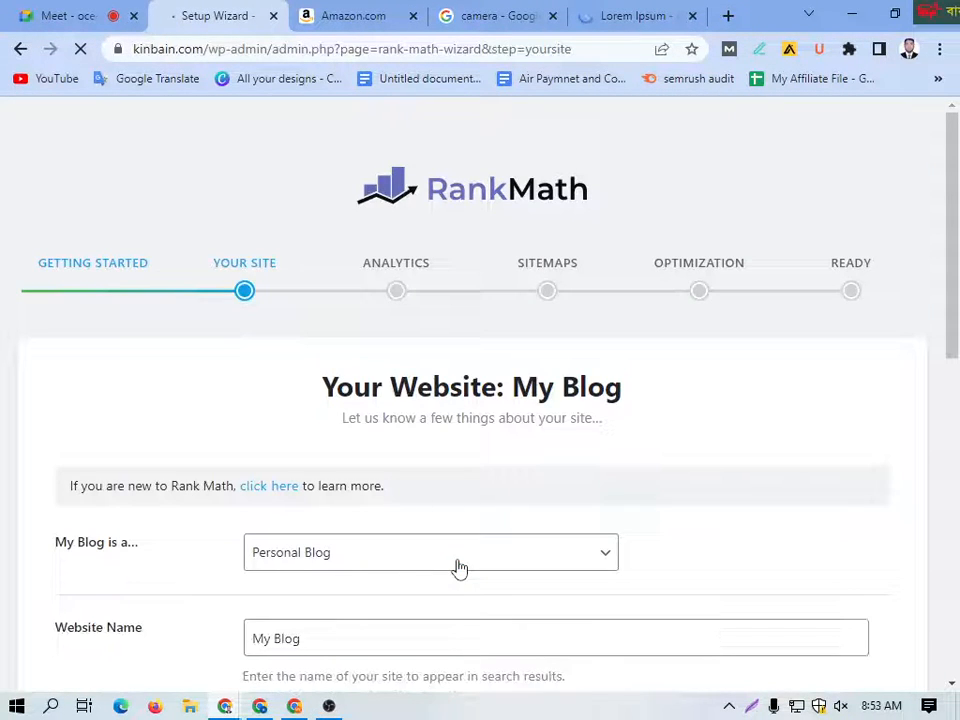
Step: Open the site type choices for My Blog in the wizard's Your Site stage
scroll(285, 420, "down", 2)
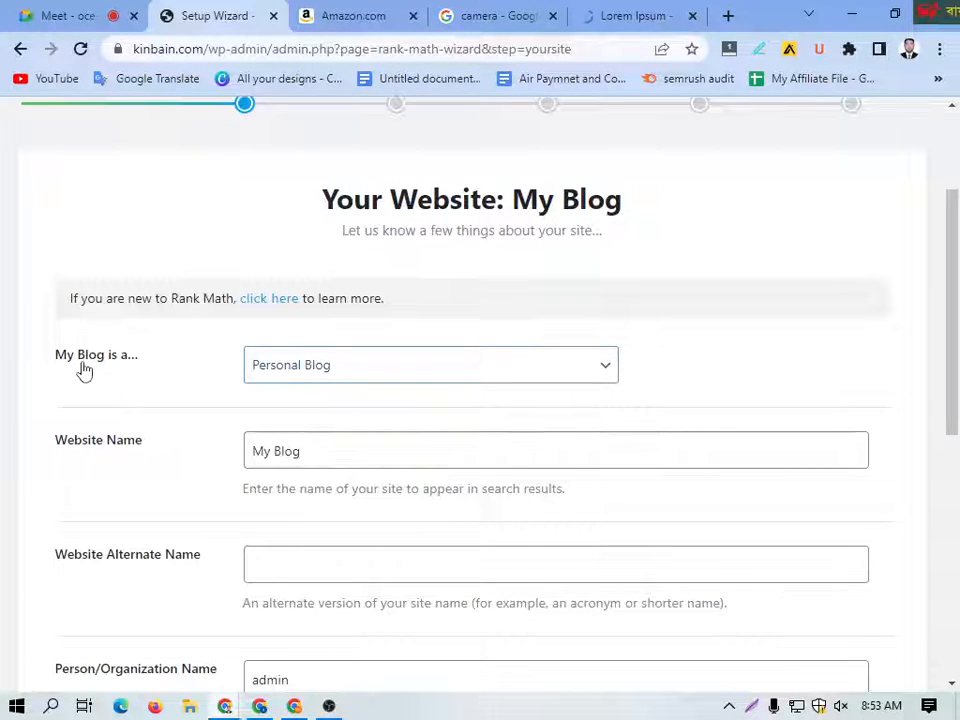
left_click(608, 369)
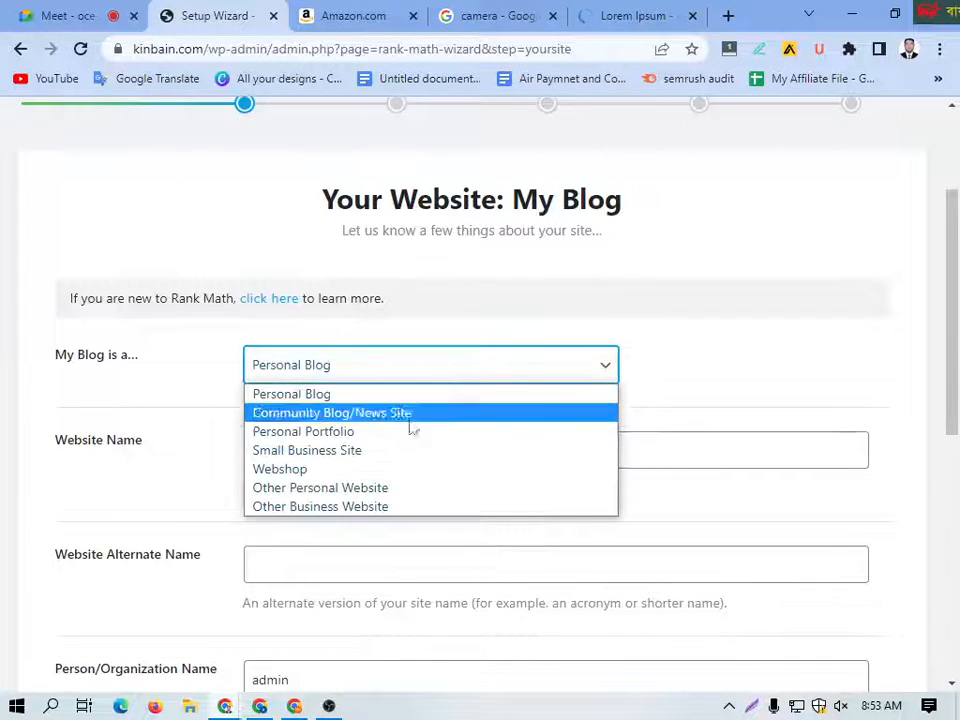
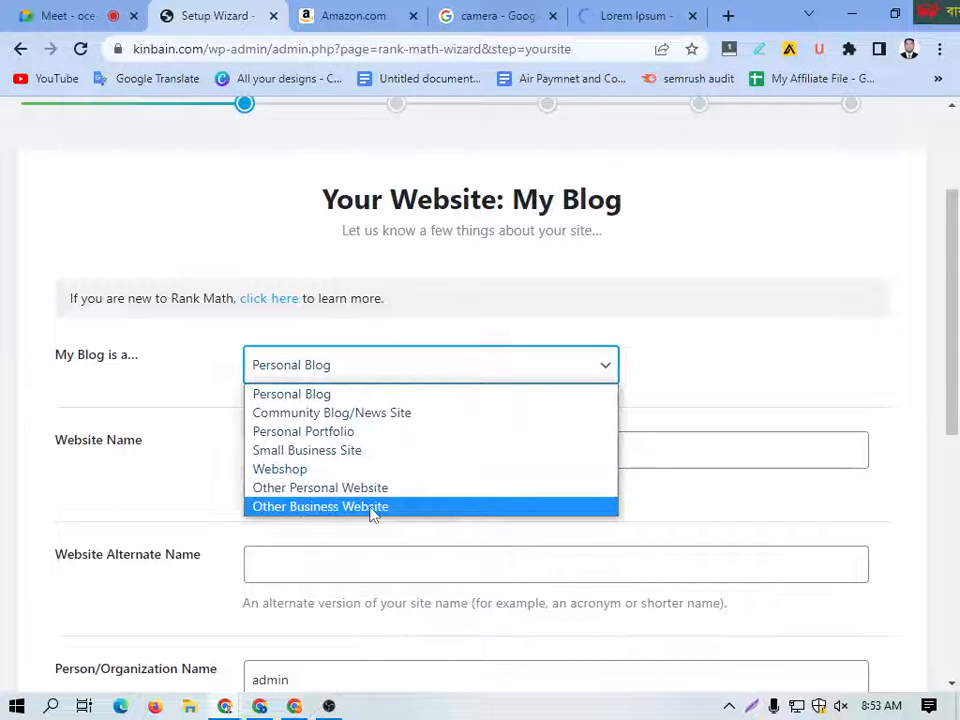
Step: Set the site type to Personal Blog, enter Headphome as the website name and submit the Your Site stage
left_click(351, 396)
scroll(64, 474, "down", 1)
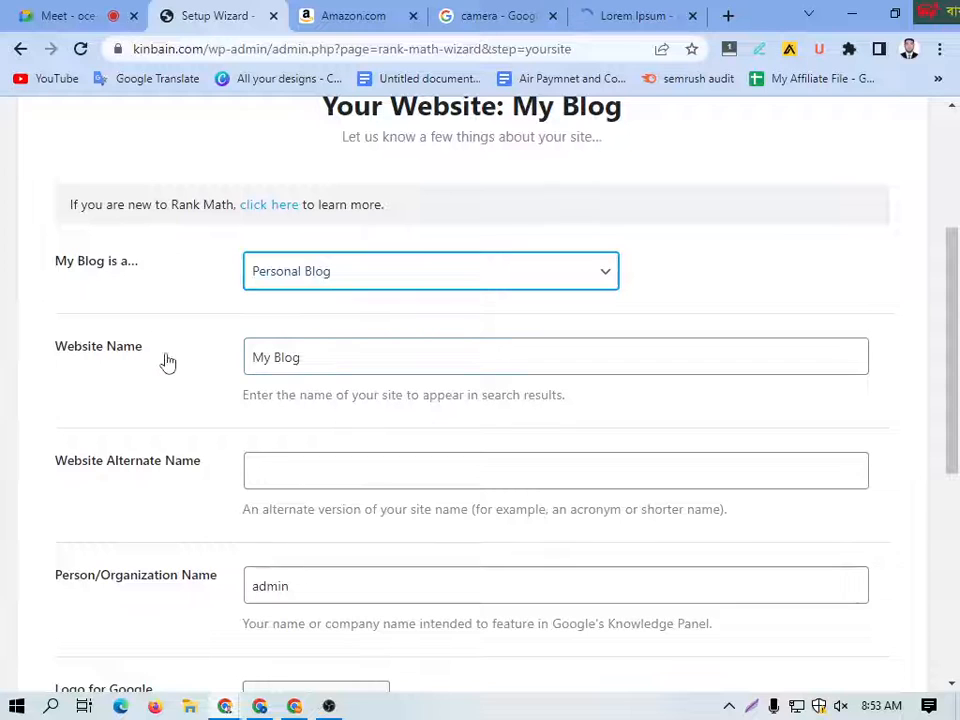
left_click(308, 364)
left_click_drag(310, 364, 240, 363)
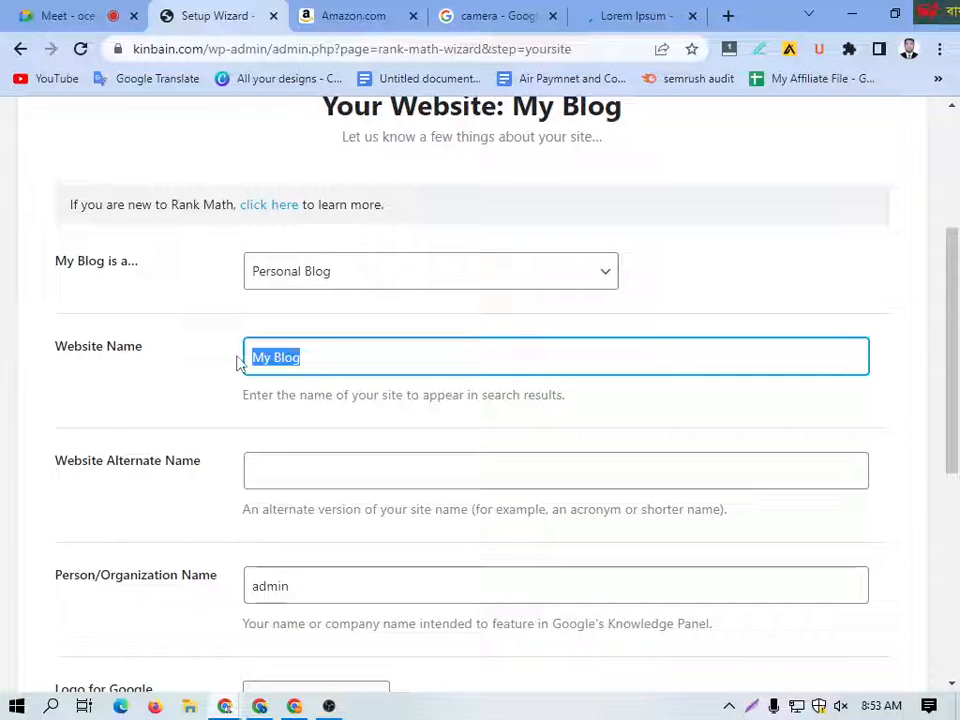
type("He")
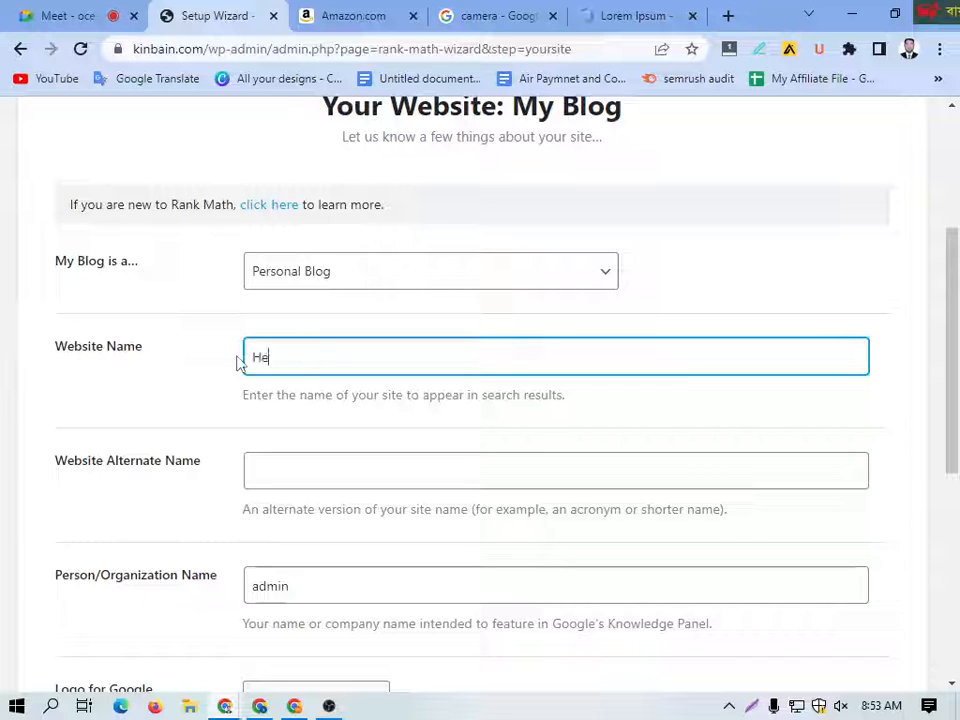
type("adphome")
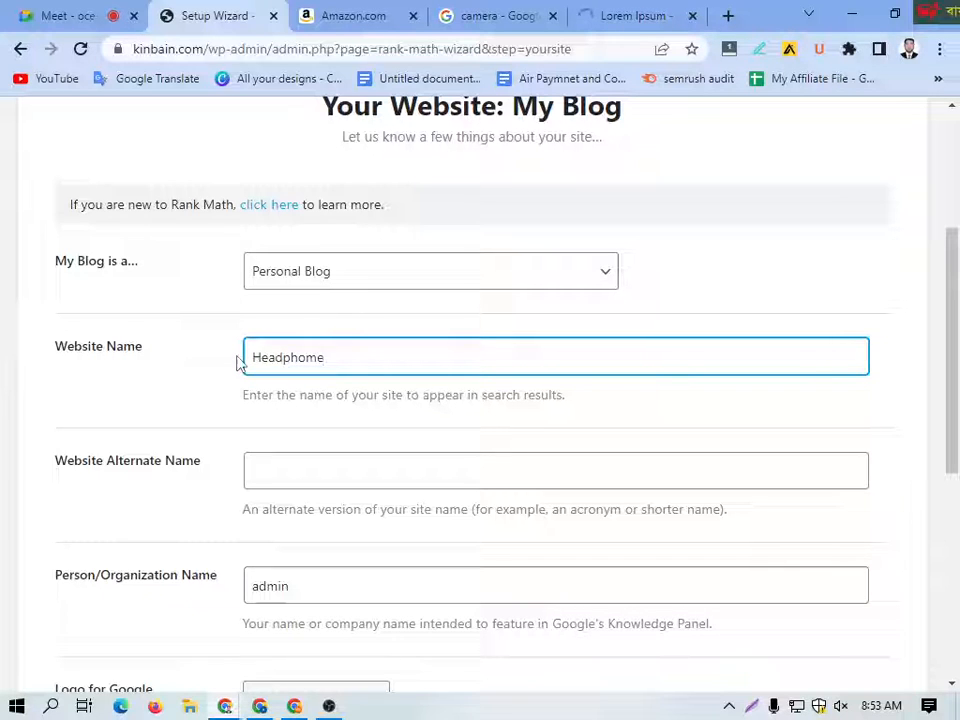
key("Return")
key("BackSpace")
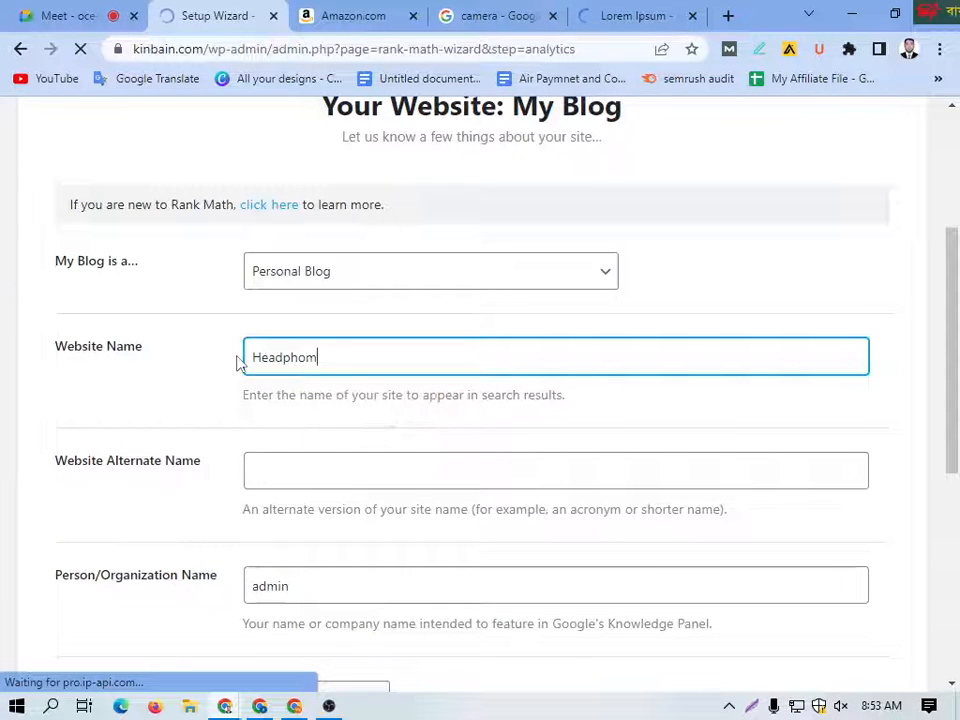
Step: Look over the Connect Google Services stage and continue to the Sitemaps stage without connecting an account
scroll(250, 365, "down", 6)
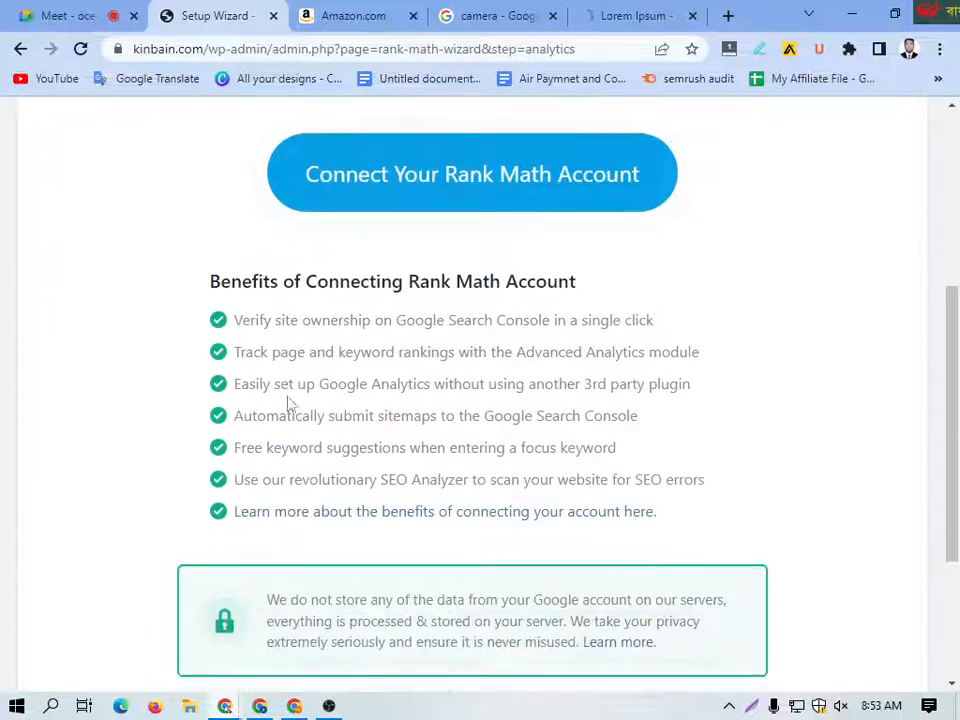
scroll(289, 429, "up", 5)
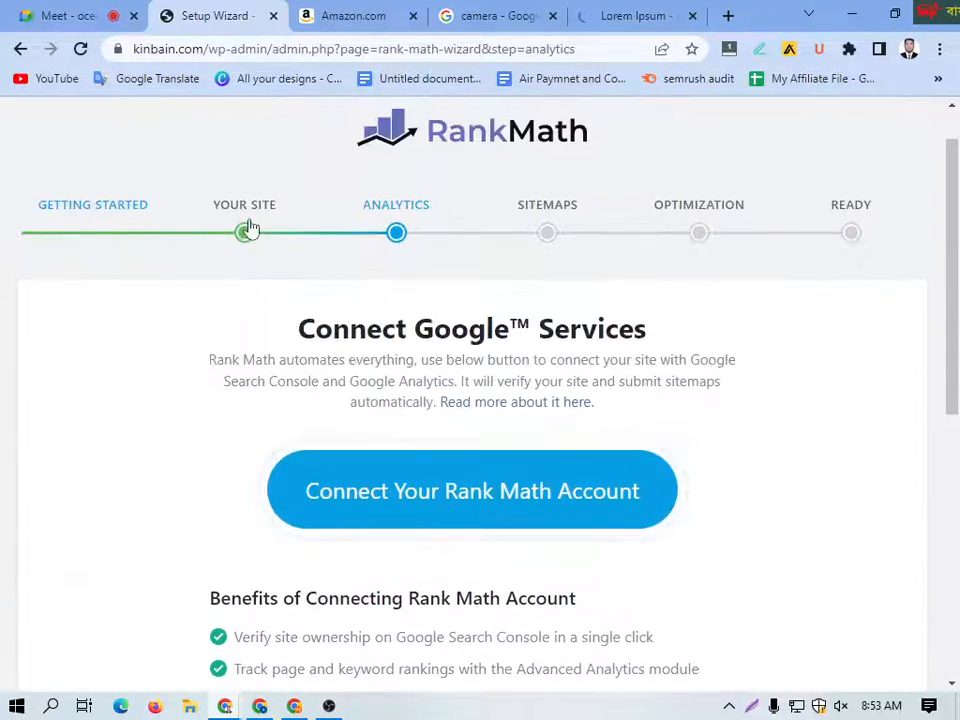
scroll(720, 568, "down", 2)
scroll(640, 500, "down", 4)
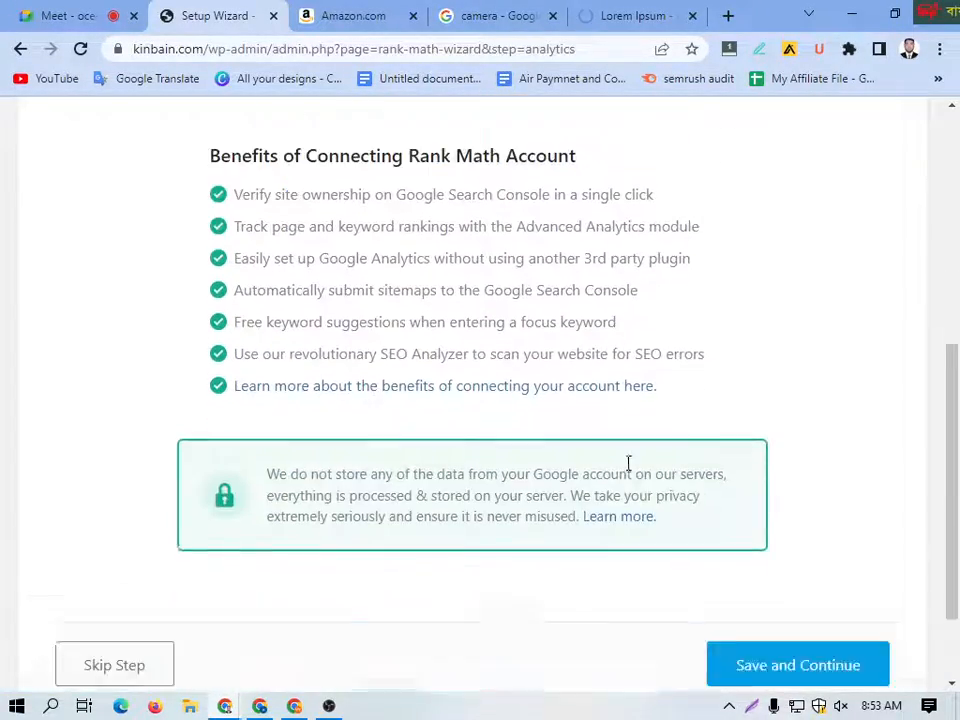
left_click(765, 552)
scroll(418, 430, "up", 5)
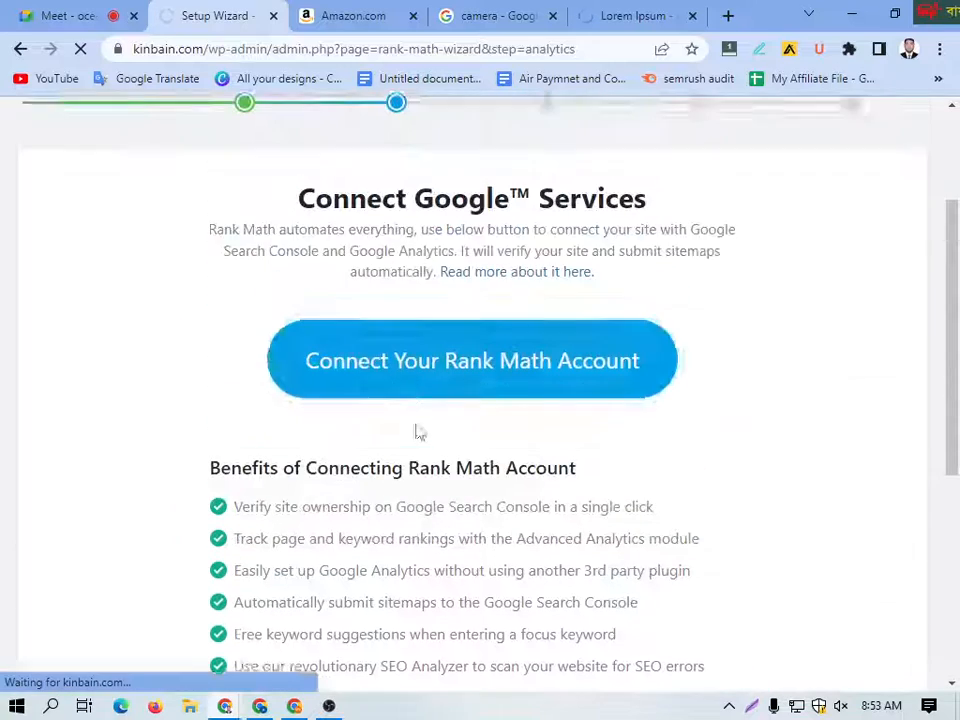
Step: Examine the Sitemap stage's options for images, public post types and public taxonomies
scroll(300, 450, "down", 4)
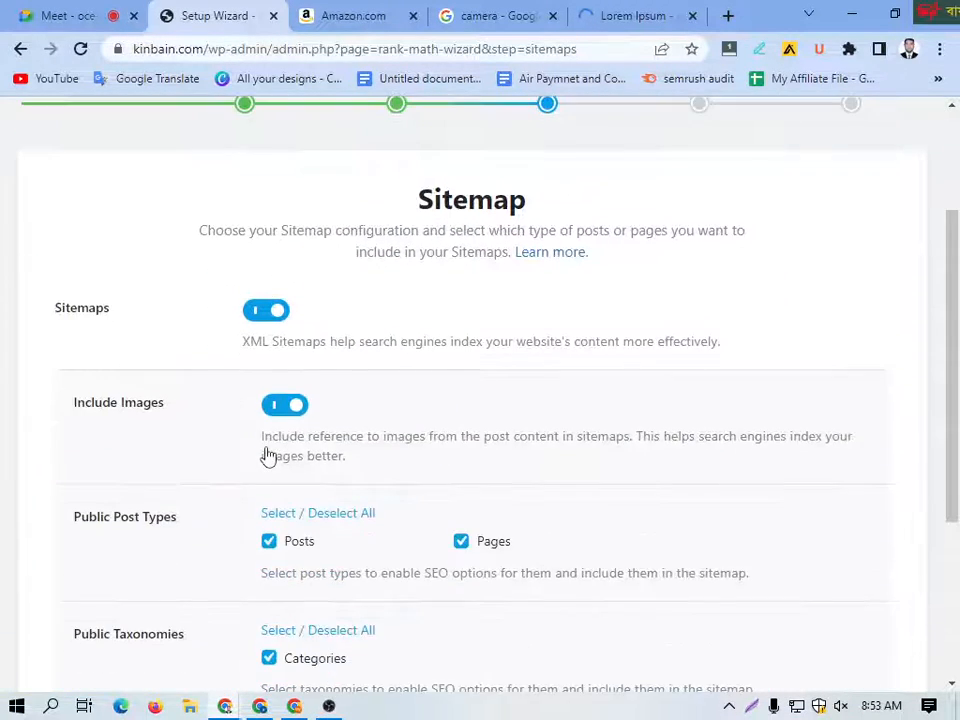
scroll(266, 448, "up", 4)
scroll(266, 422, "down", 5)
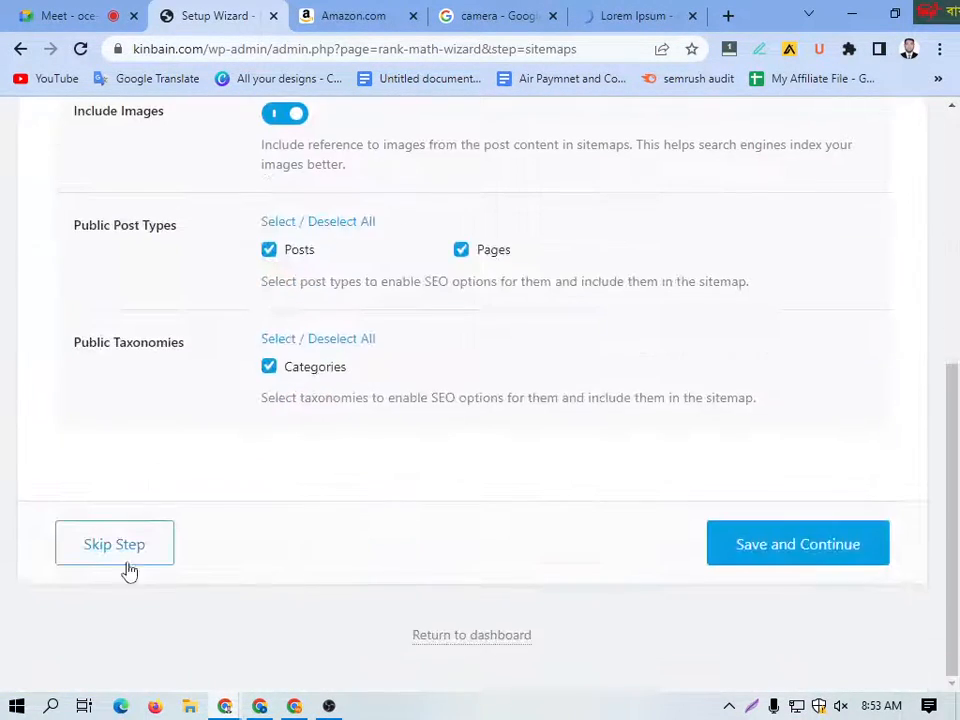
scroll(236, 510, "up", 5)
scroll(236, 510, "down", 2)
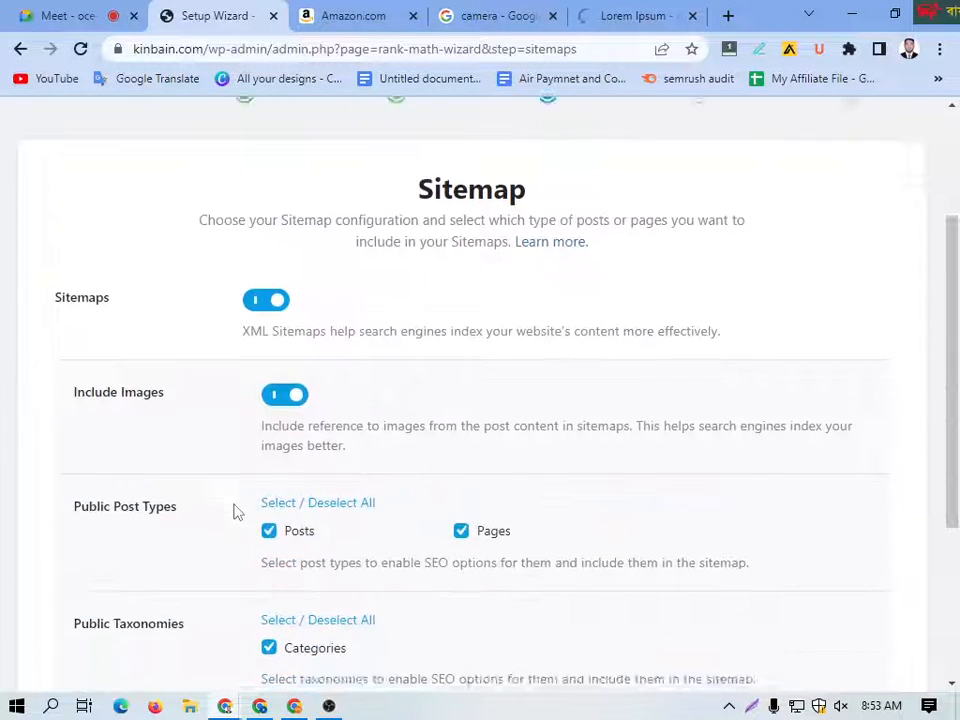
scroll(300, 420, "up", 2)
Step: Return to the wizard's Your Site stage and correct the website name to Headphone
left_click(380, 262)
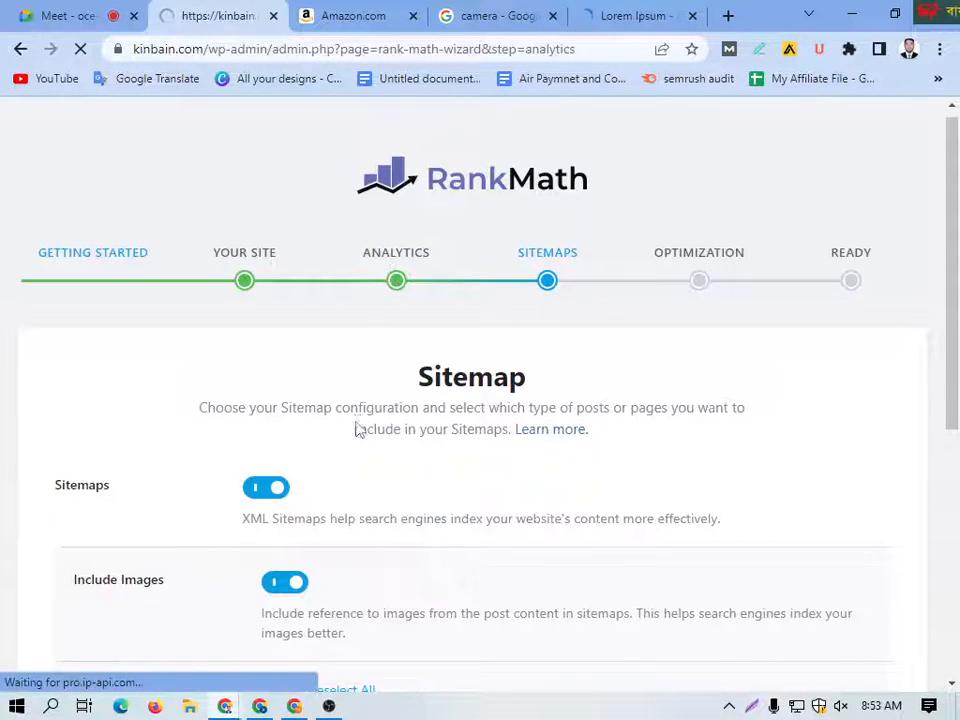
scroll(334, 455, "down", 1)
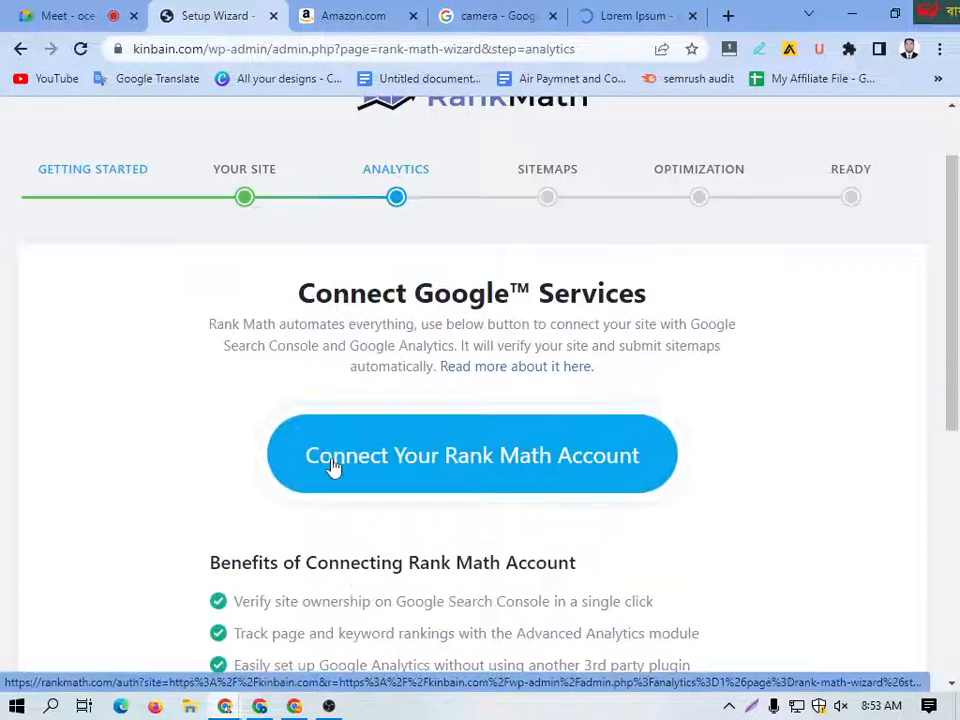
left_click(240, 178)
scroll(294, 480, "down", 3)
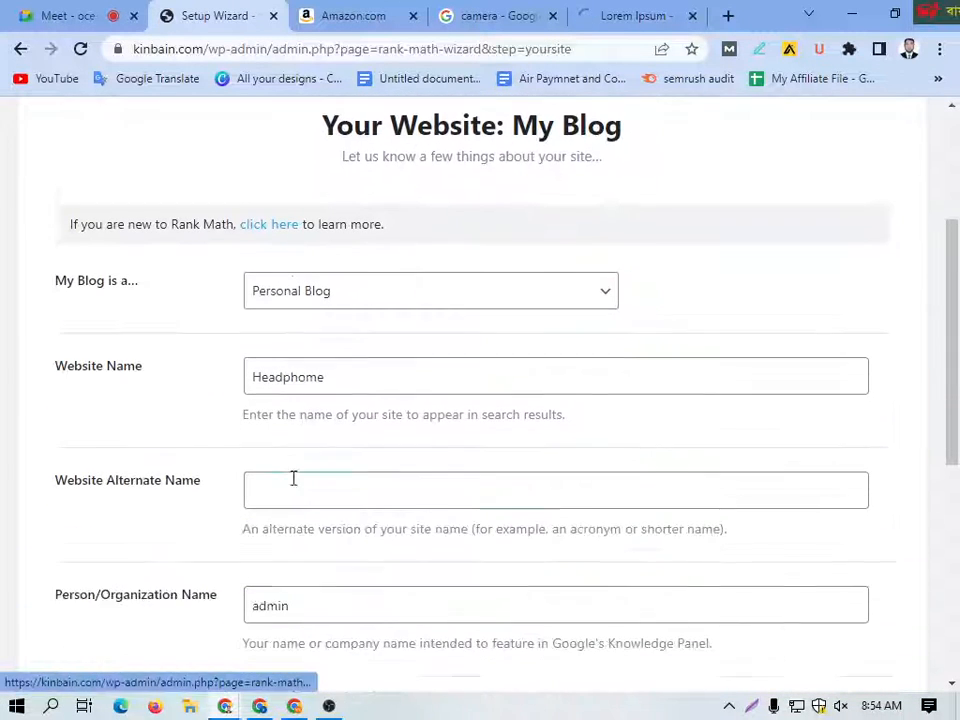
left_click(294, 478)
left_click_drag(334, 358, 285, 362)
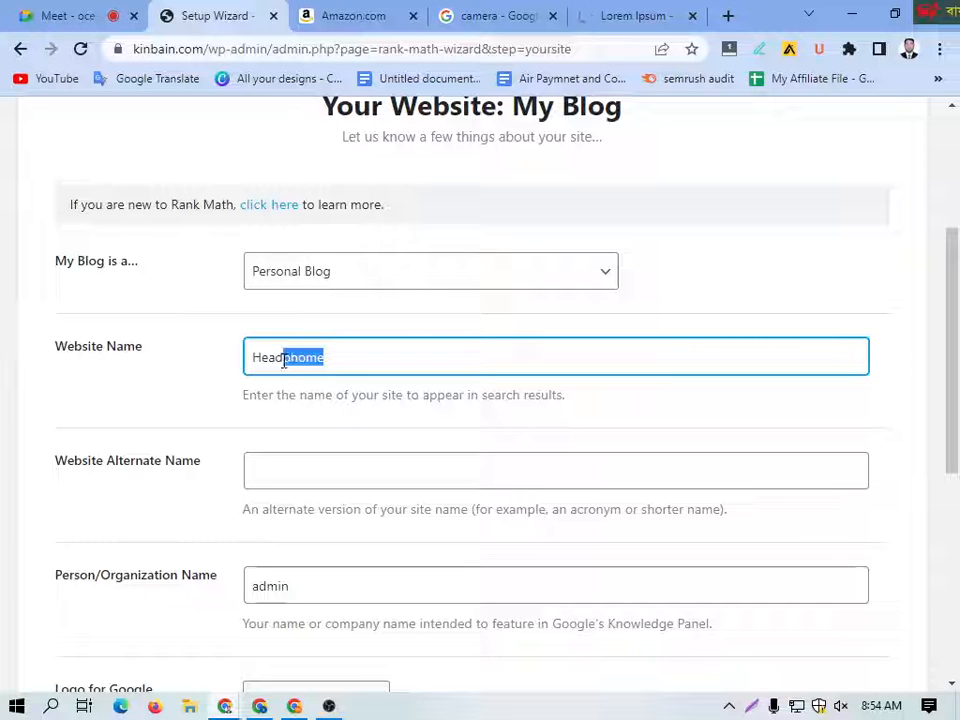
left_click_drag(299, 365, 313, 365)
left_click(182, 379)
scroll(227, 437, "down", 1)
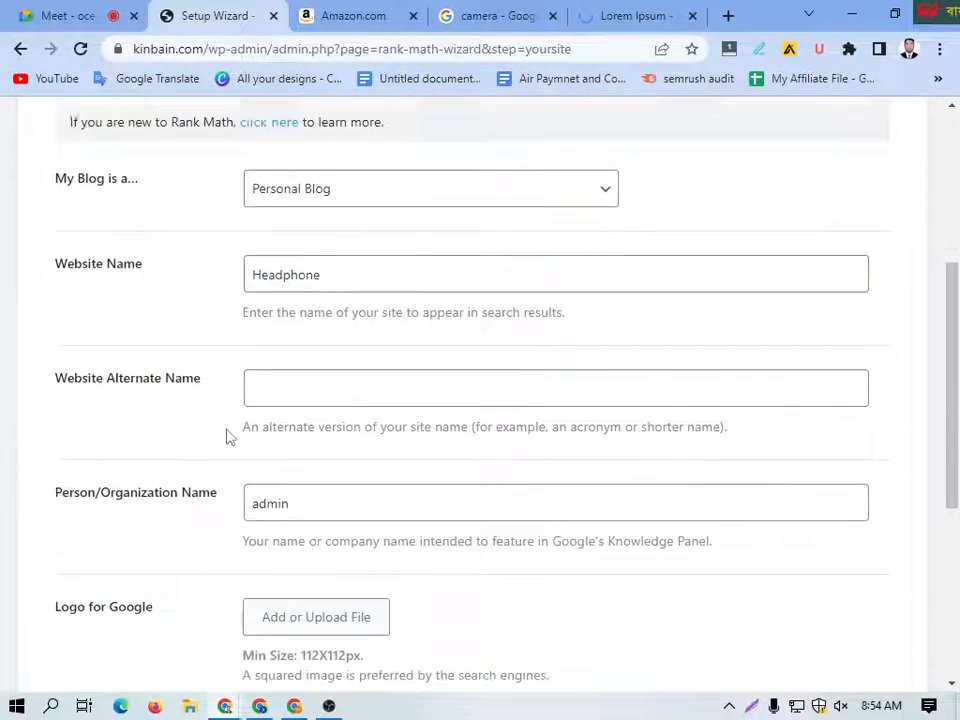
Step: Choose RetouchAid-Logo1.png from the media library as the Logo for Google
left_click(316, 391)
scroll(268, 407, "down", 1)
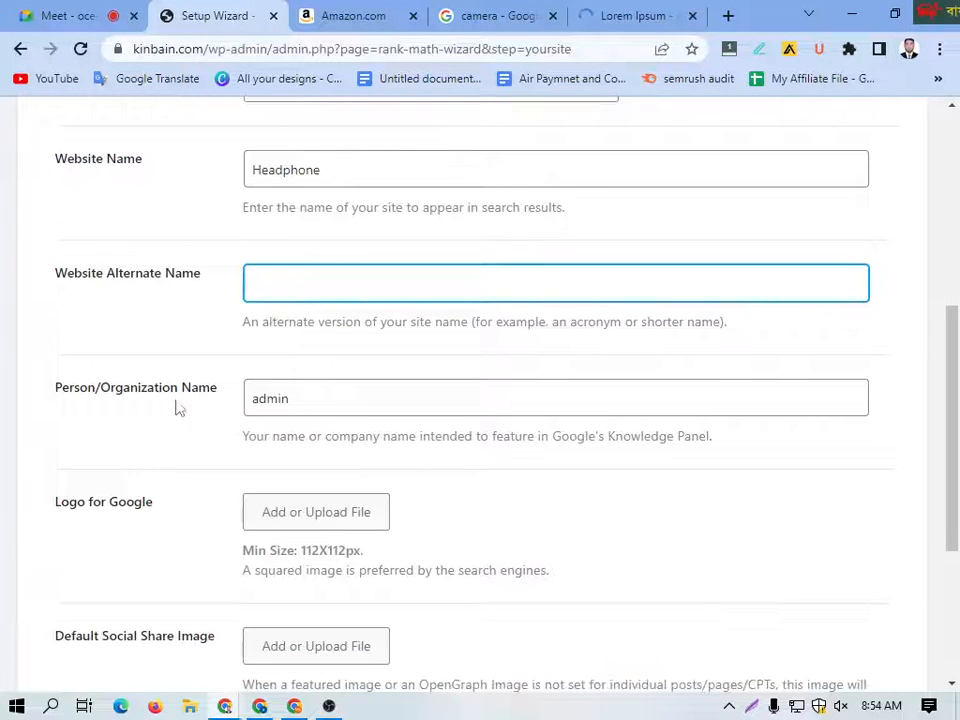
left_click(320, 402)
scroll(66, 364, "down", 2)
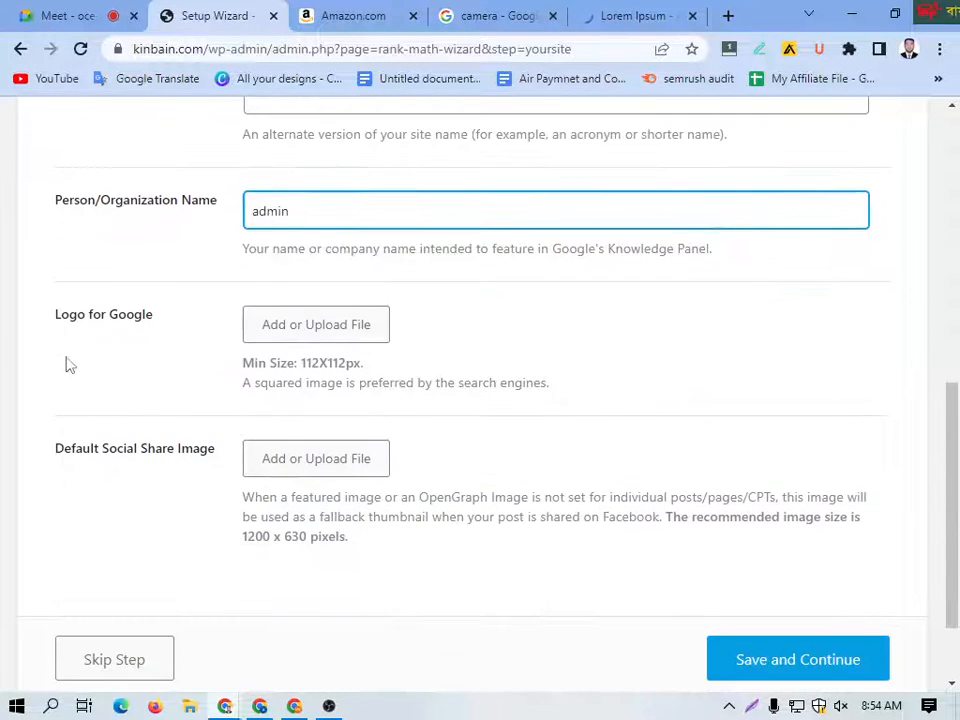
left_click(330, 338)
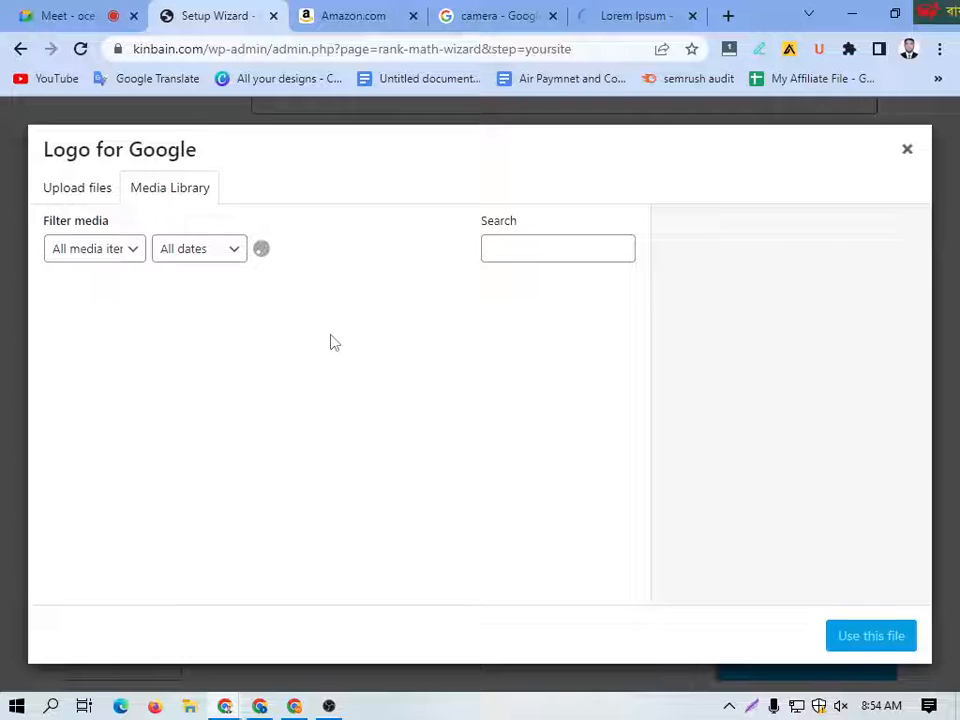
left_click(268, 373)
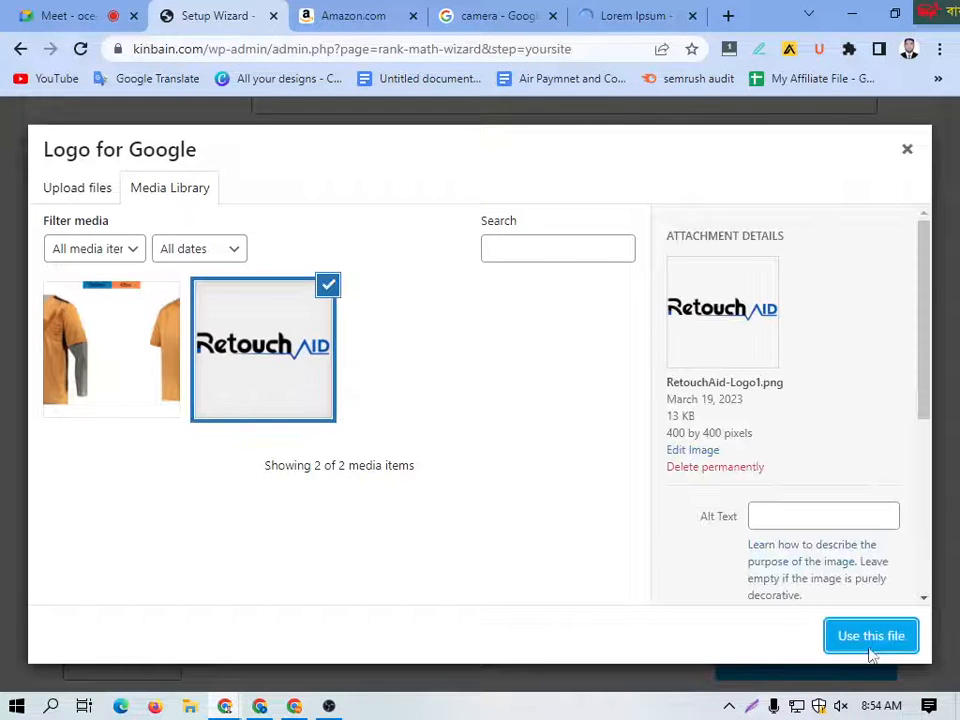
left_click(870, 648)
scroll(469, 480, "down", 4)
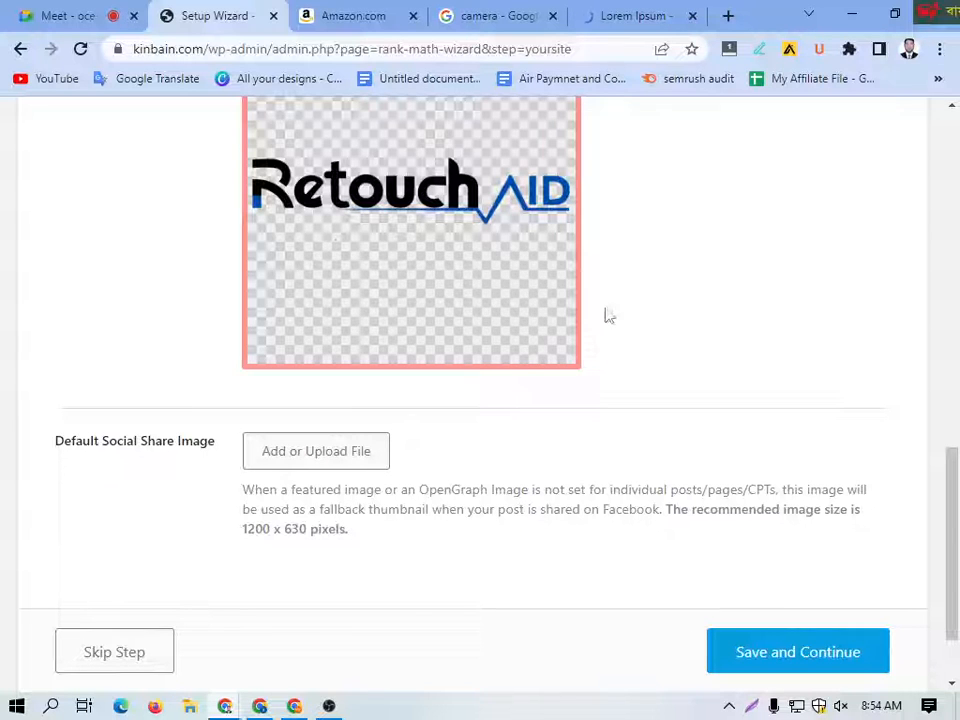
Step: Select RetouchAid-Logo1.png for the Default Social Share Image and set its alt text to Headphone
scroll(633, 320, "up", 2)
scroll(336, 315, "down", 2)
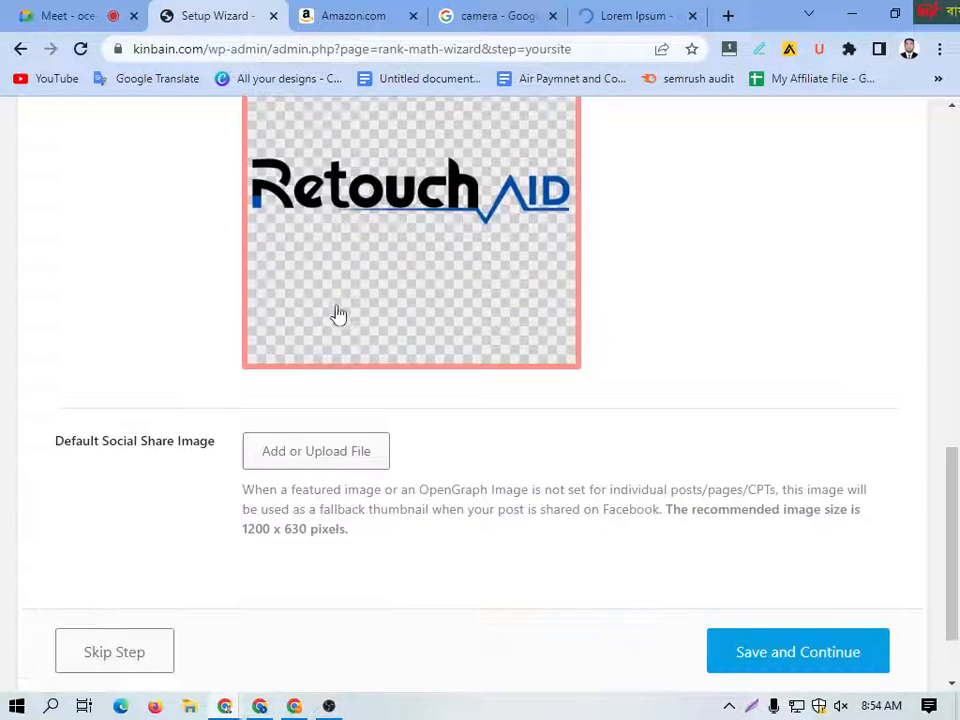
left_click(331, 456)
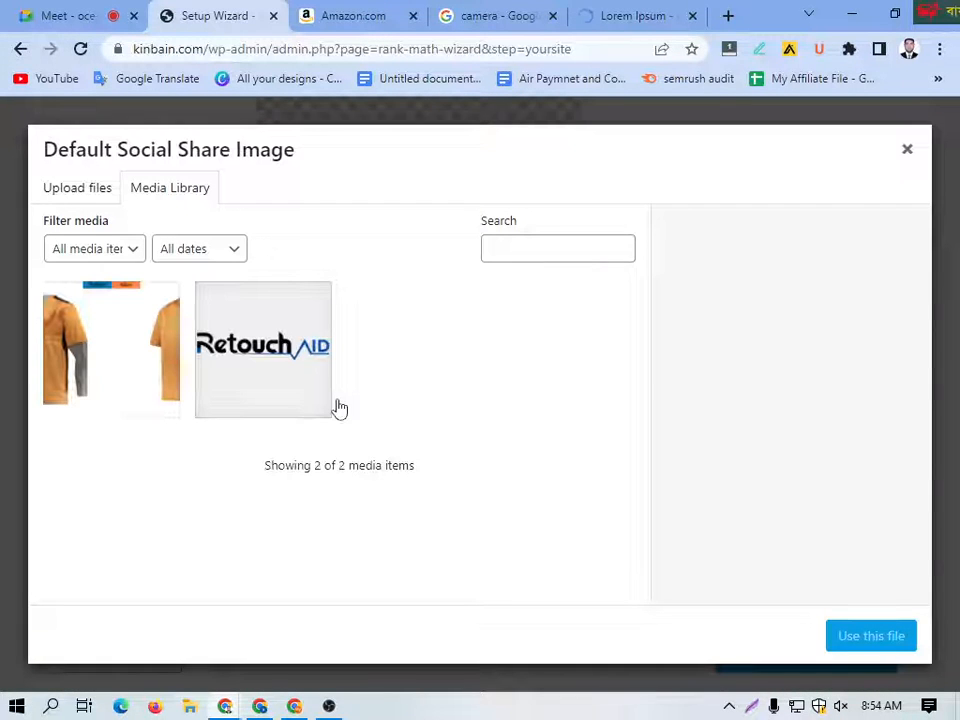
left_click(298, 343)
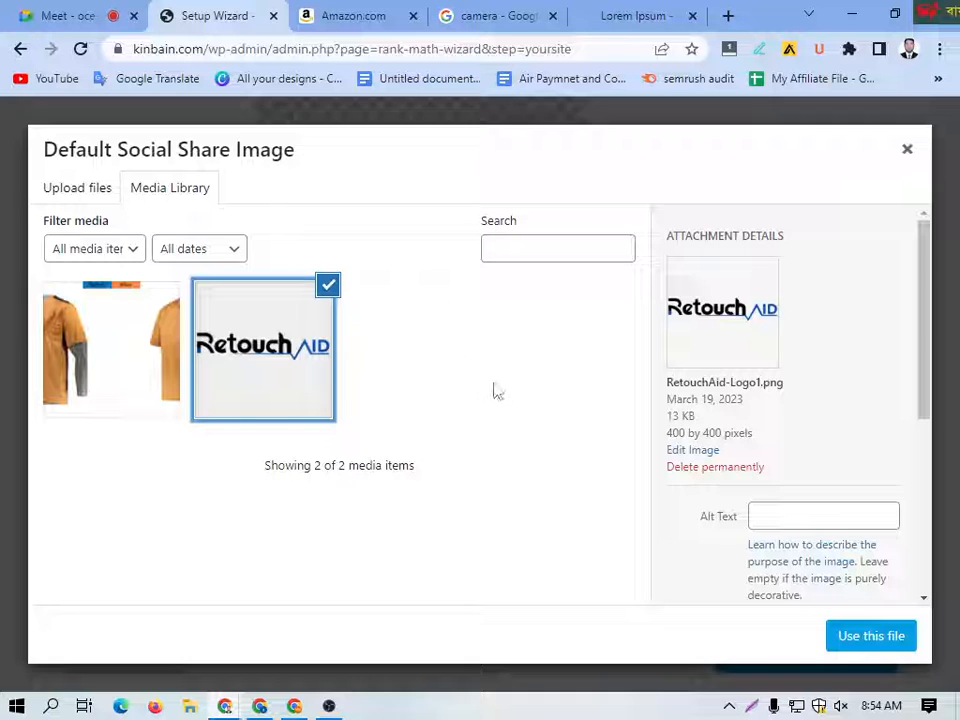
scroll(745, 515, "down", 2)
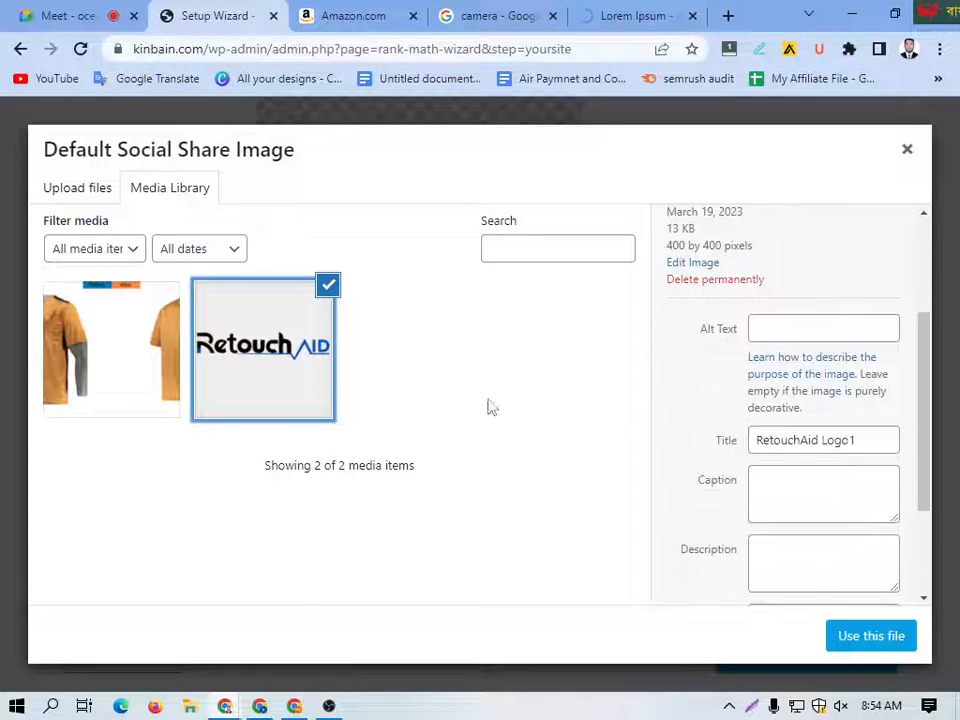
left_click(773, 325)
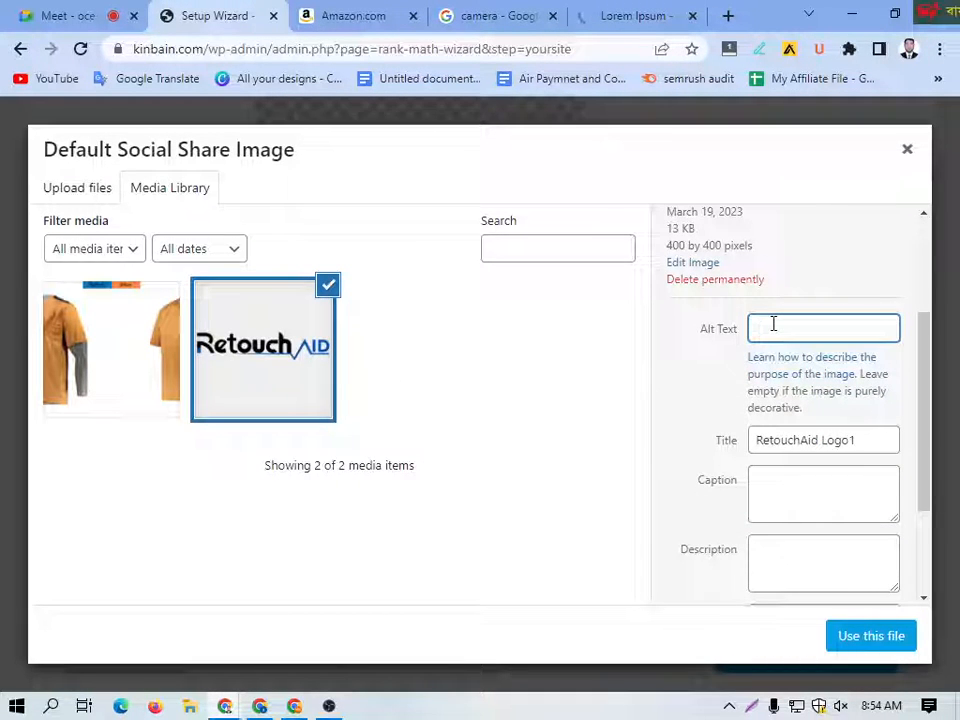
type("Head")
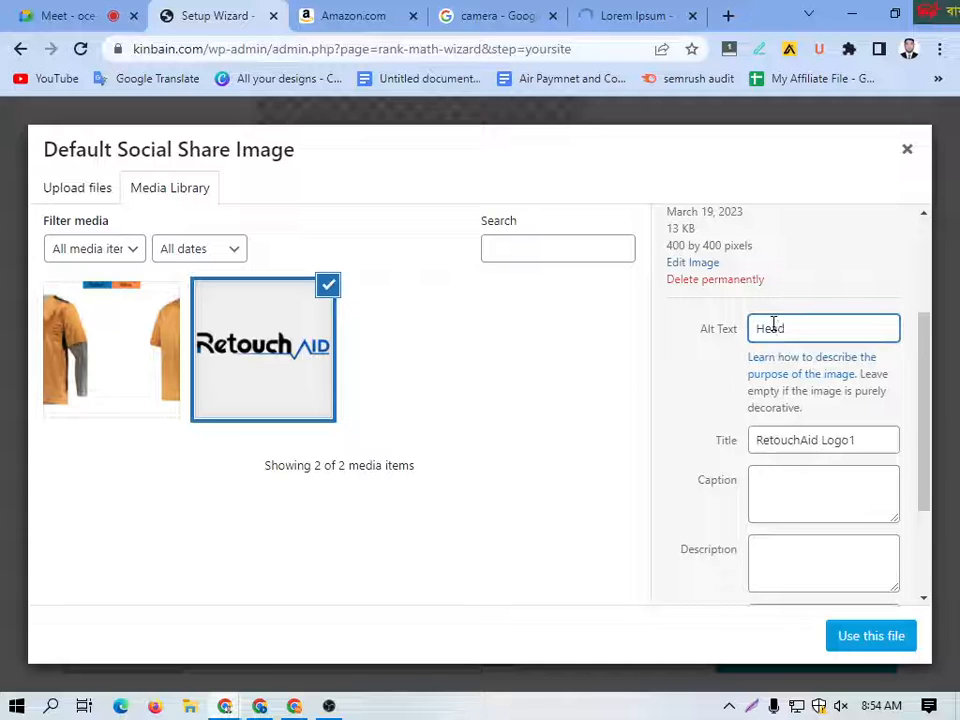
type("phone")
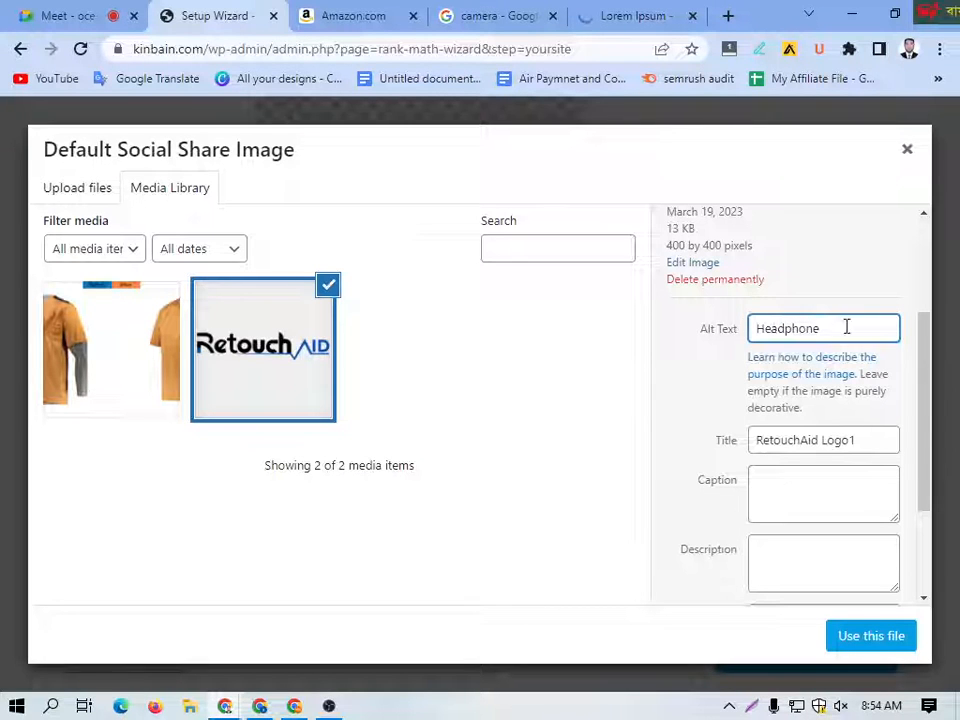
Step: Set the logo image's title and description to Headphone and use it as the Default Social Share Image
left_click_drag(846, 326, 722, 336)
key("ctrl+c")
left_click(861, 444)
left_click_drag(861, 444, 681, 441)
key("ctrl+v")
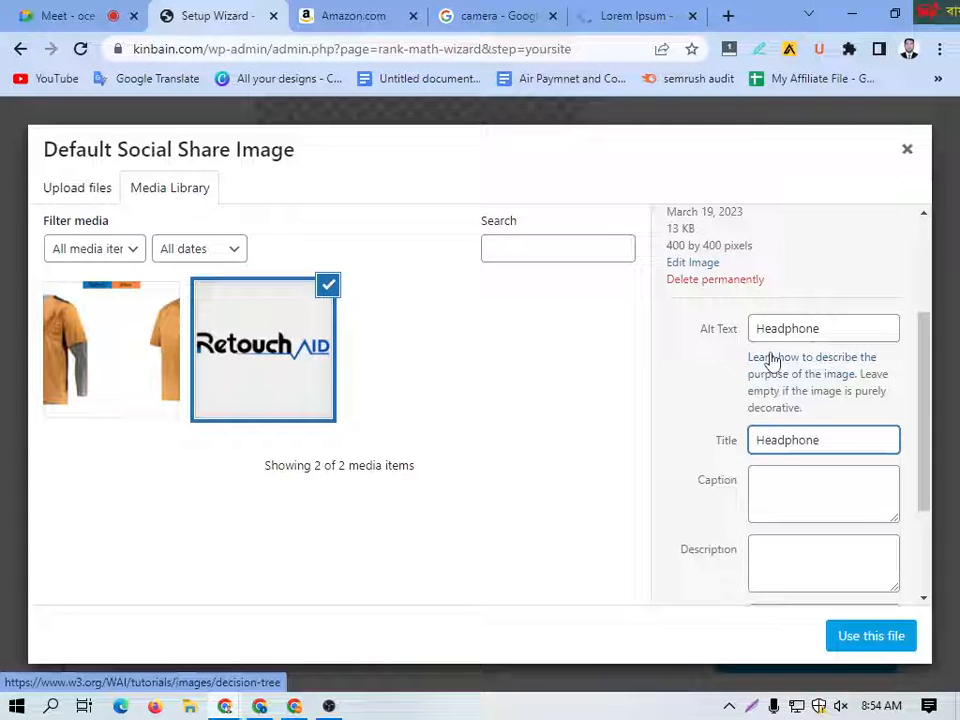
left_click(820, 333)
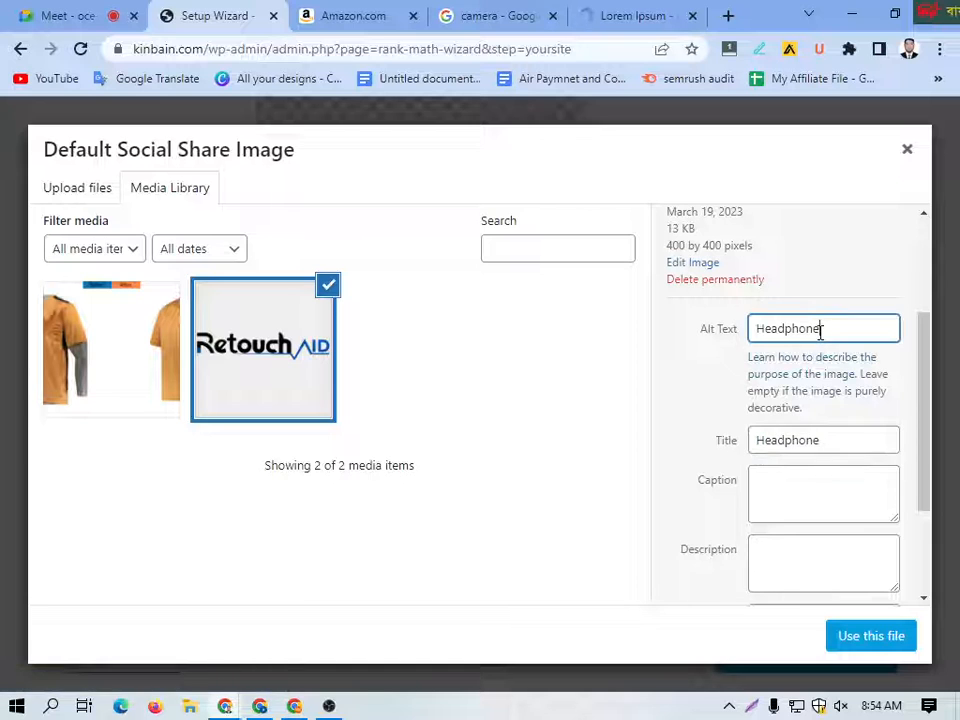
left_click(808, 564)
key("ctrl+v")
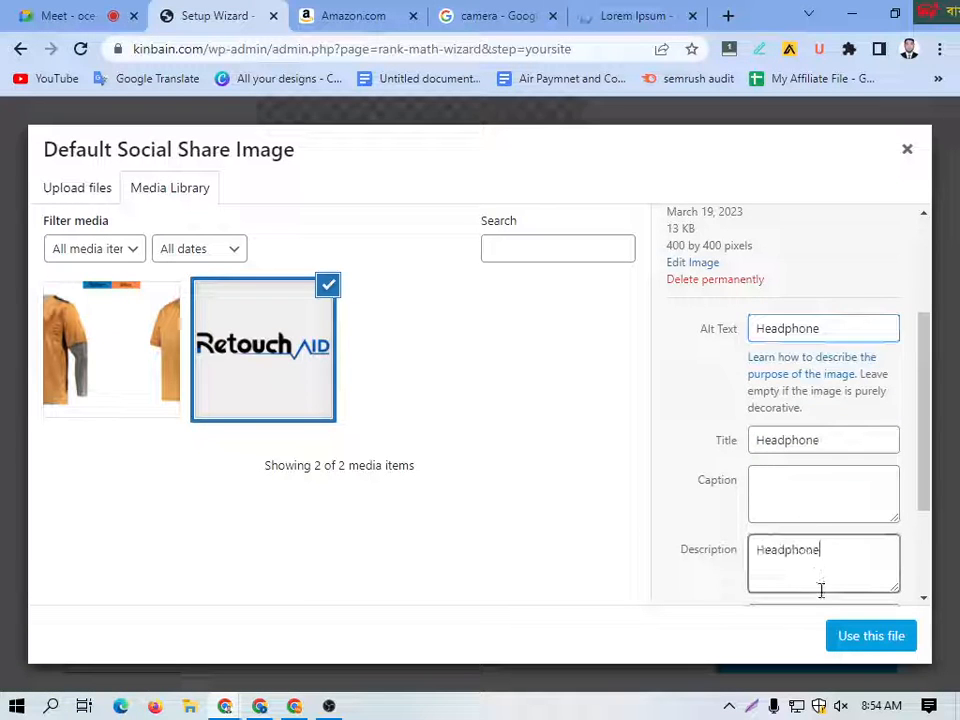
left_click(849, 649)
Step: Reopen the Logo for Google image, check its attachment details and reapply the same file
scroll(480, 470, "down", 3)
scroll(450, 437, "up", 3)
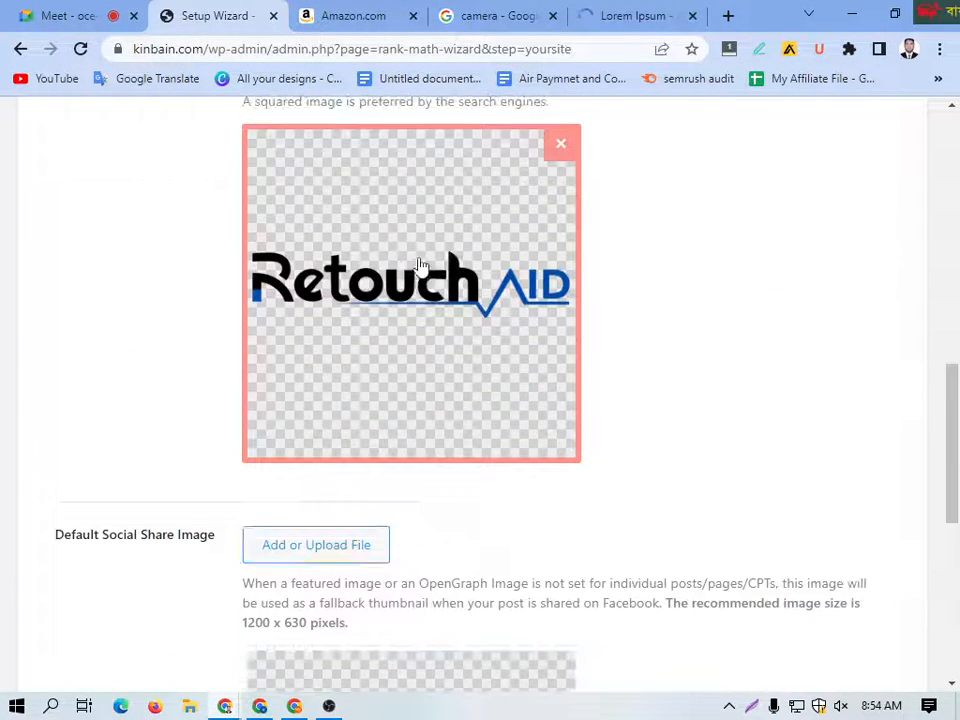
left_click(420, 265)
left_click(838, 516)
scroll(836, 518, "down", 2)
scroll(821, 506, "down", 5)
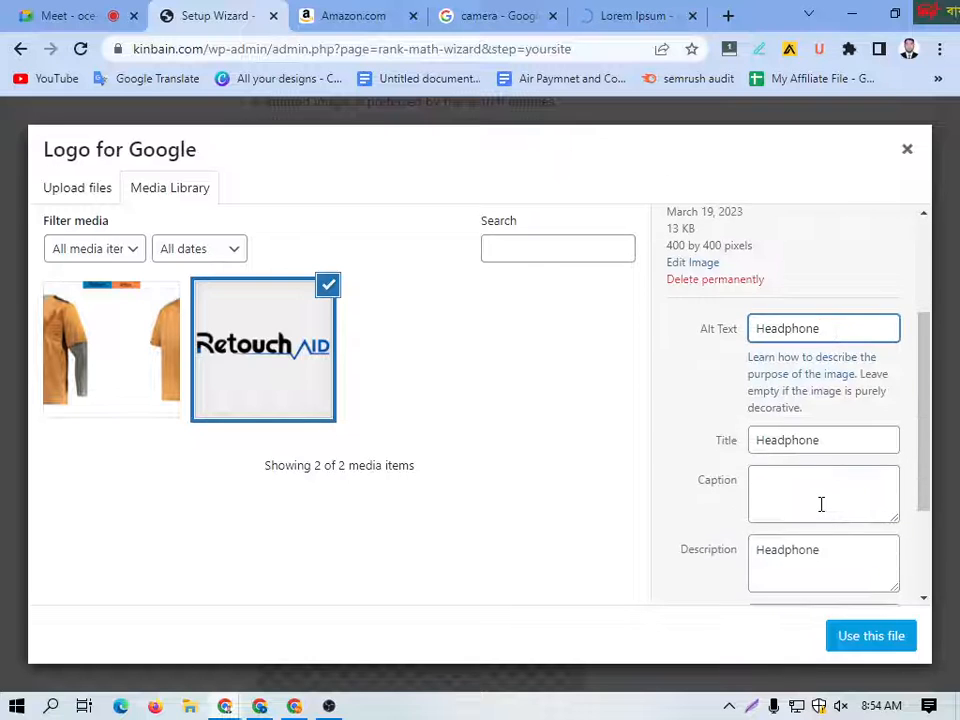
left_click(859, 636)
scroll(422, 446, "down", 3)
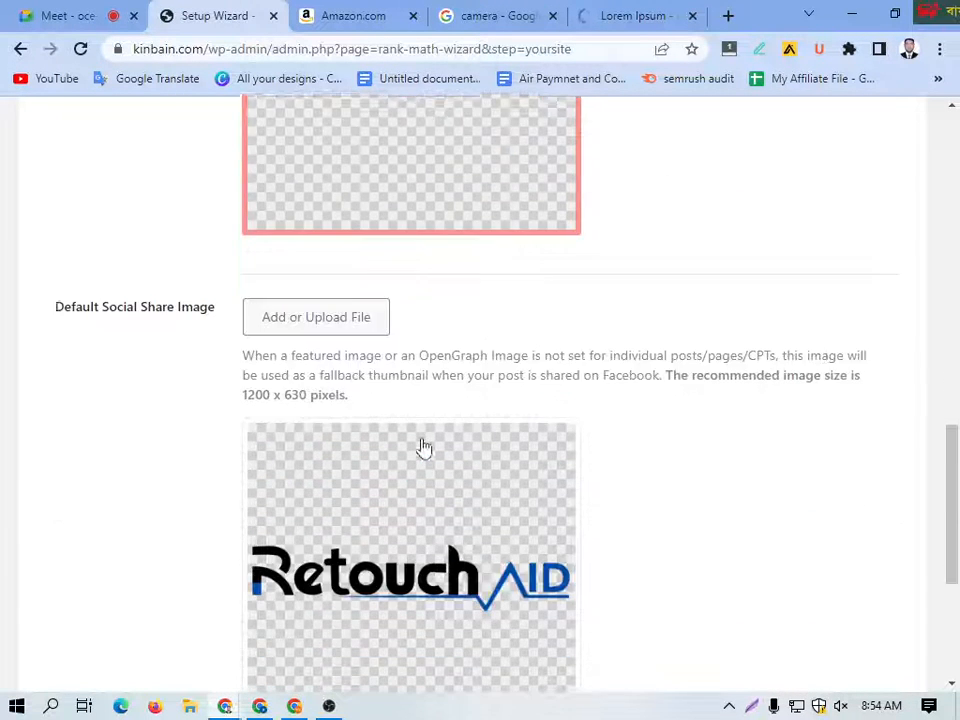
Step: Enter Headphone in the attachment details of the Logo for Google image and reapply RetouchAid-Logo1.png as the logo
scroll(422, 446, "up", 6)
scroll(422, 444, "down", 4)
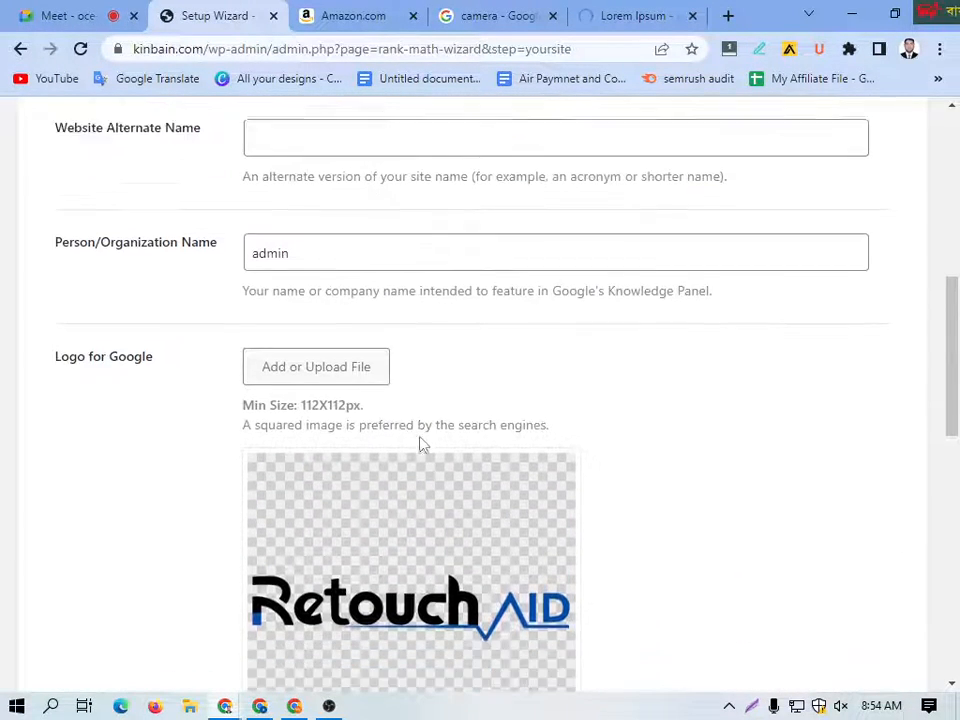
double_click(391, 482)
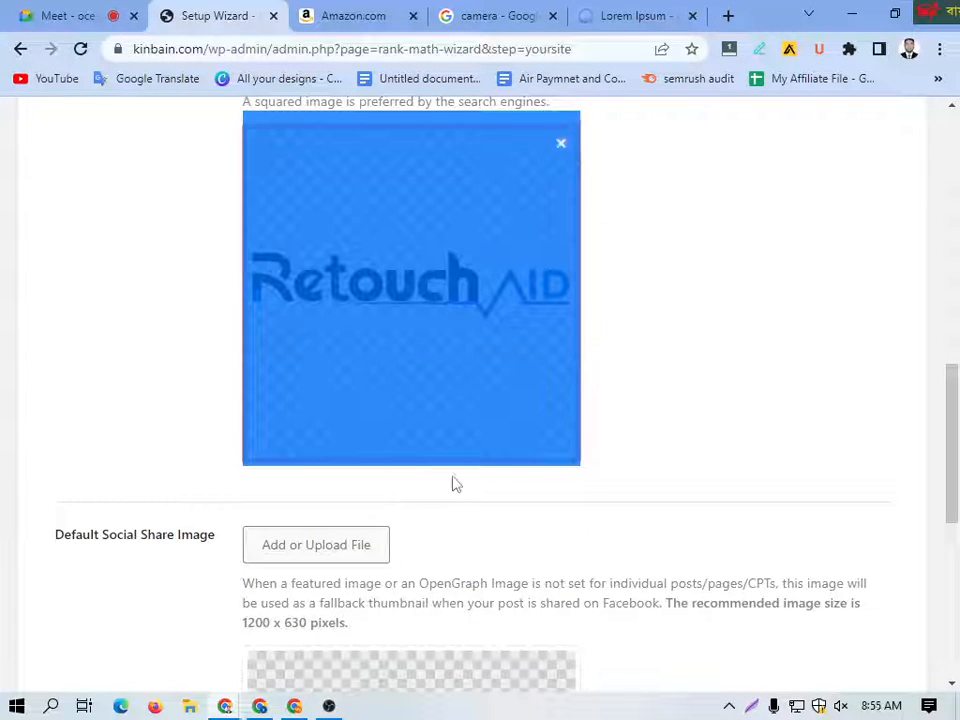
left_click(658, 407)
scroll(450, 454, "down", 3)
scroll(450, 440, "up", 6)
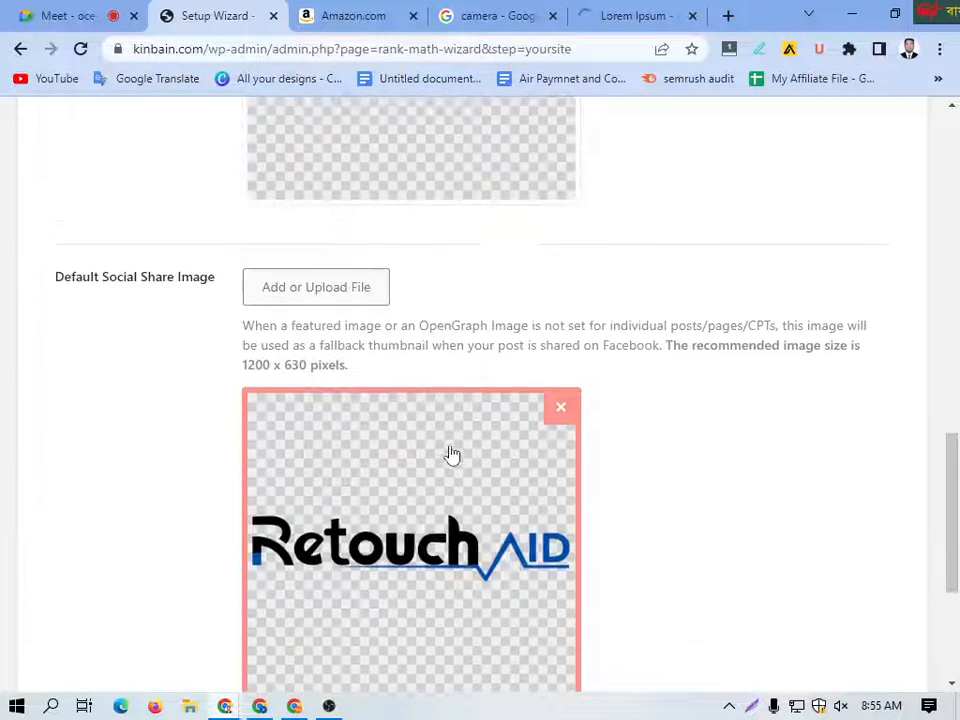
left_click(441, 581)
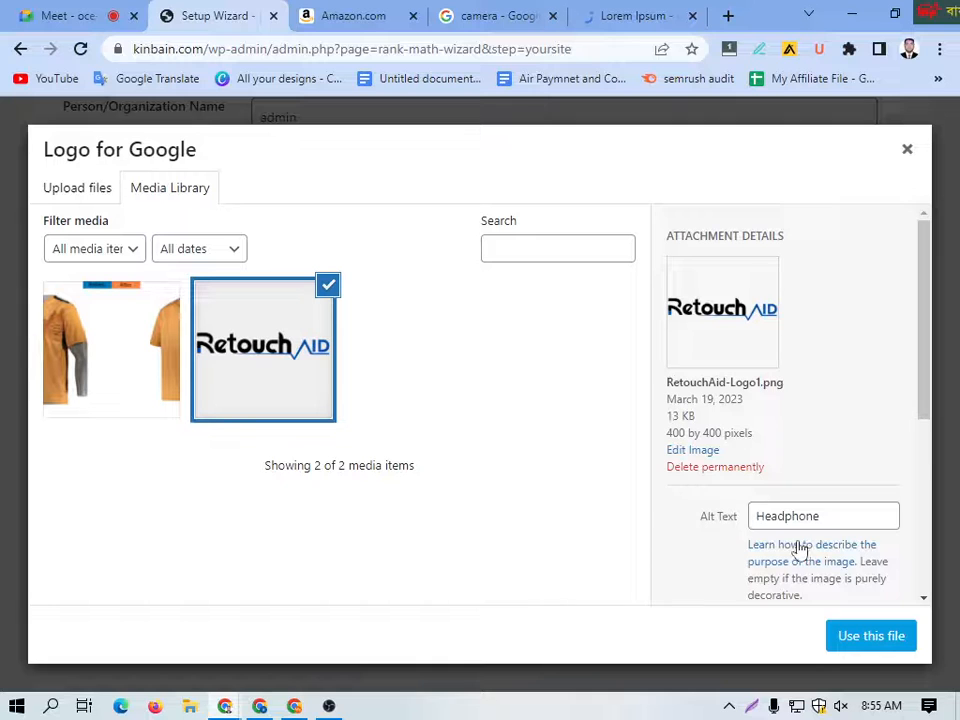
scroll(800, 520, "down", 3)
left_click(793, 403)
type("Headphone")
left_click(883, 643)
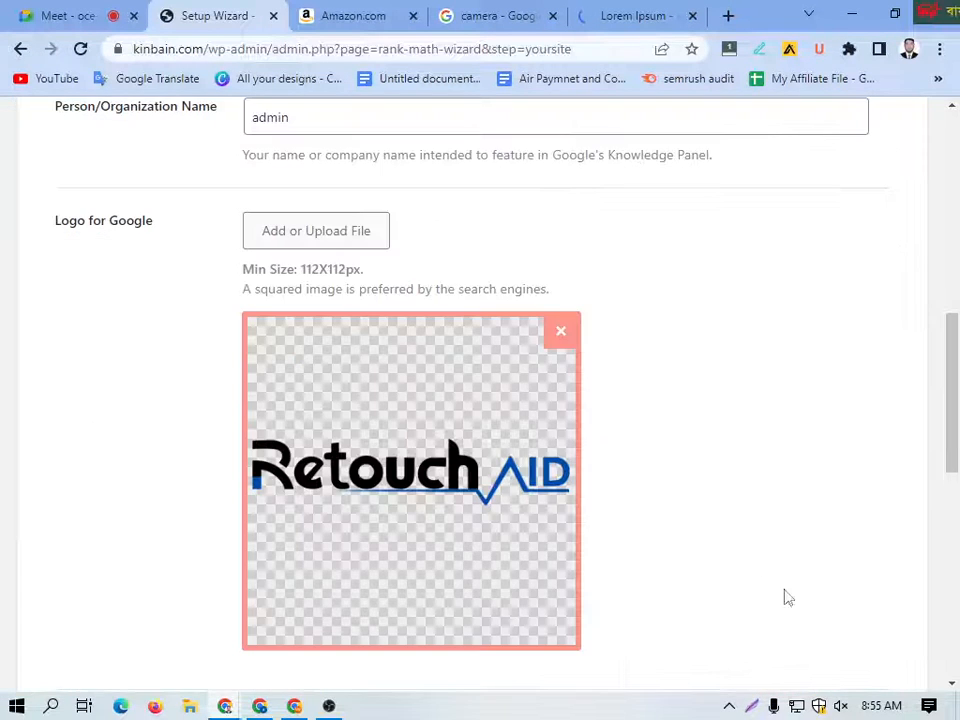
Step: Save the Your Site settings, continue to the Analytics stage of the wizard and close the Lorem Ipsum browser tab
scroll(568, 506, "down", 2)
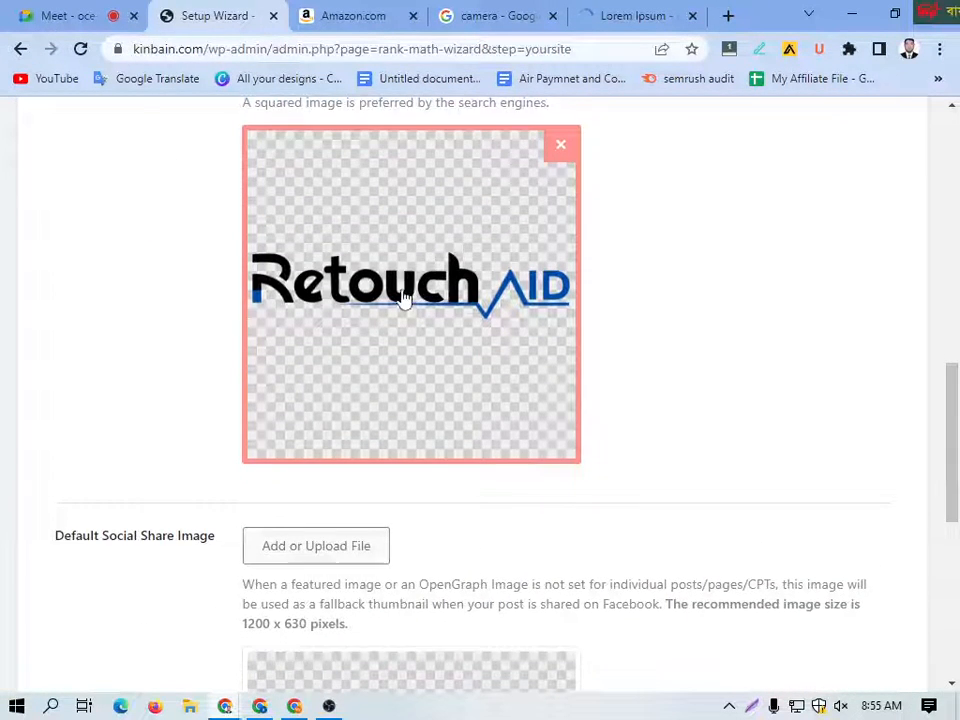
scroll(403, 300, "up", 2)
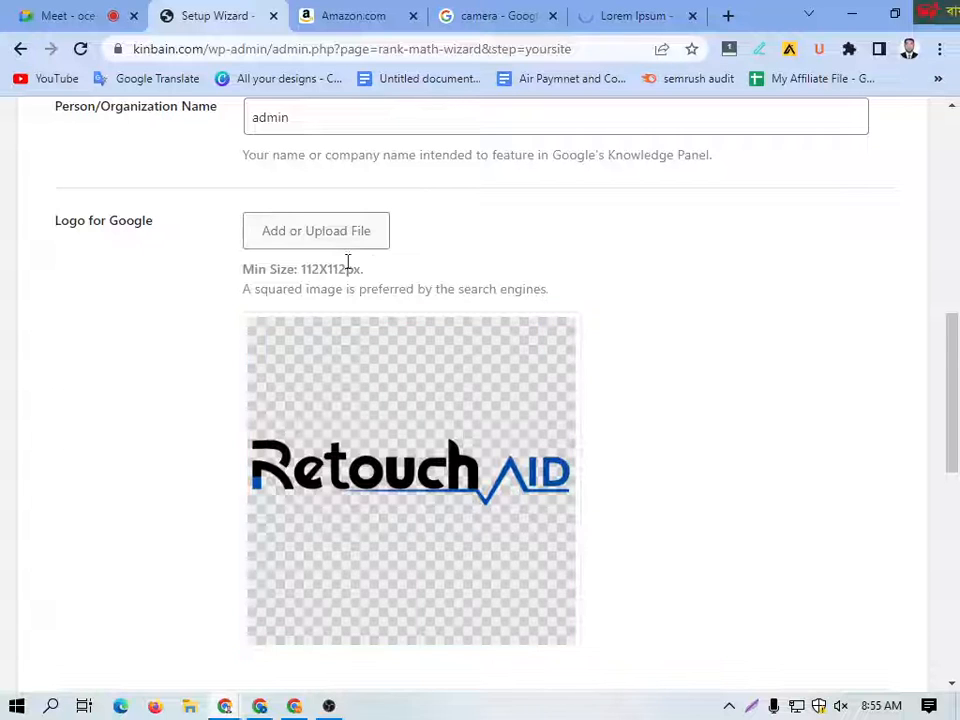
scroll(481, 427, "down", 6)
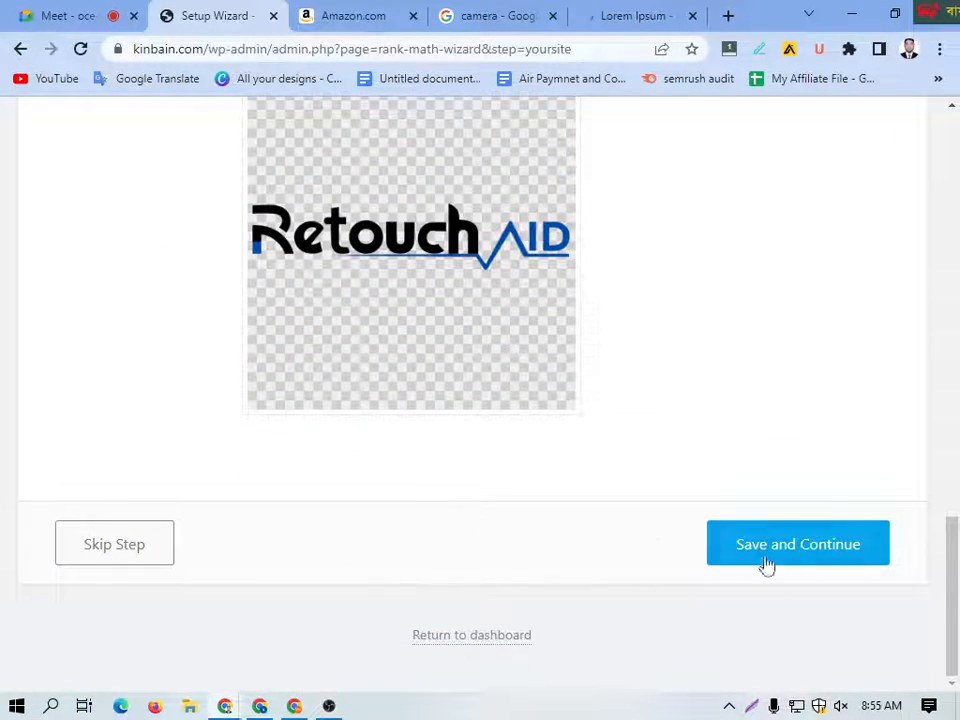
left_click(795, 558)
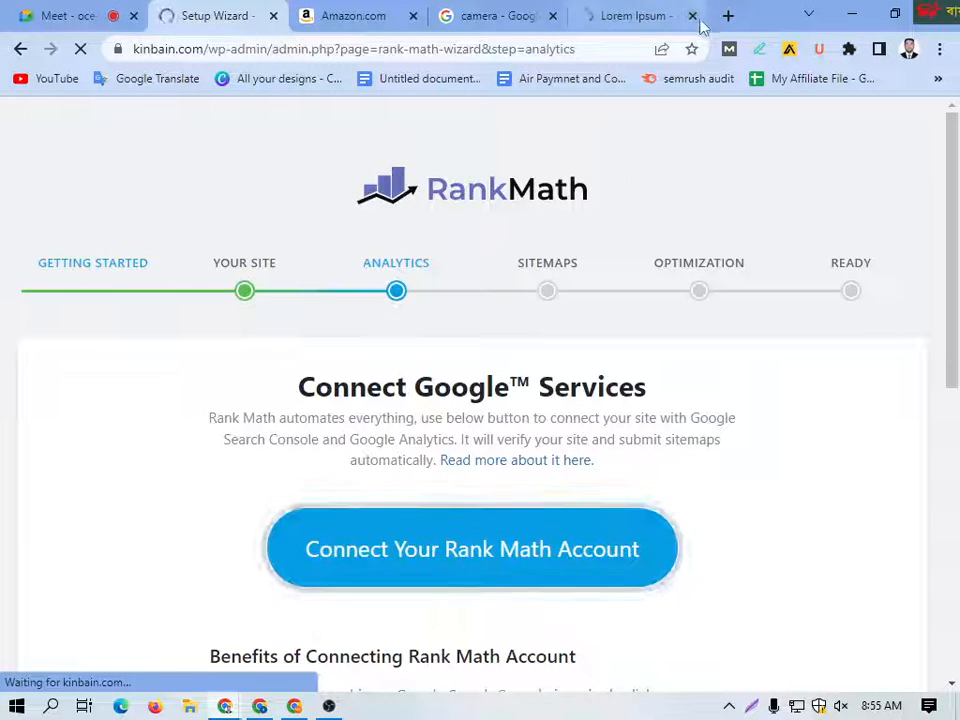
left_click(692, 16)
scroll(476, 388, "down", 1)
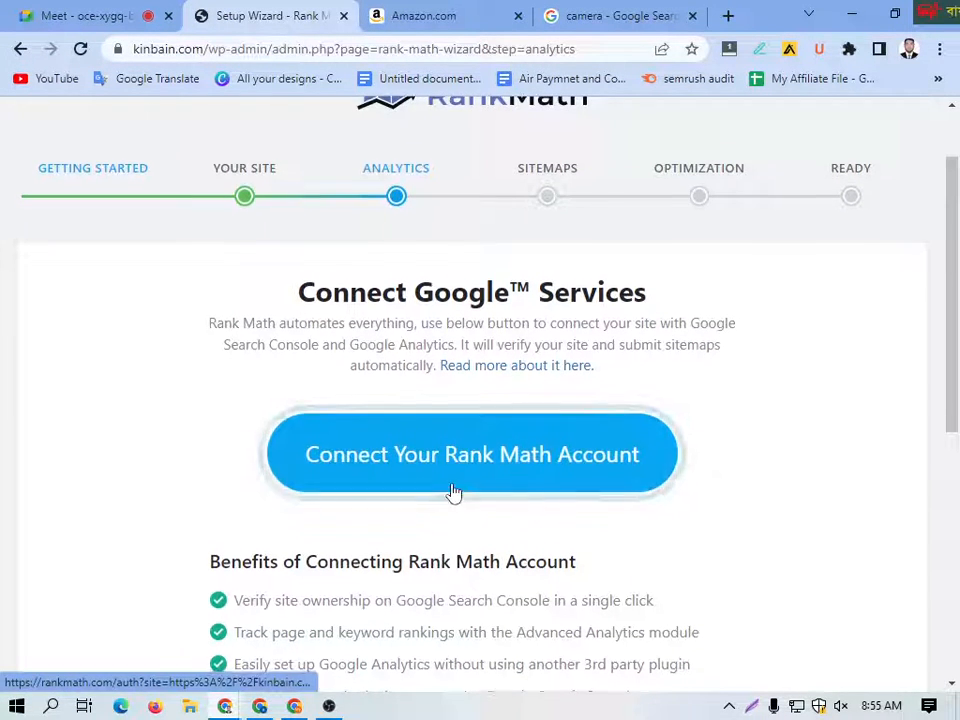
scroll(452, 485, "down", 4)
scroll(452, 422, "up", 3)
left_click(438, 366)
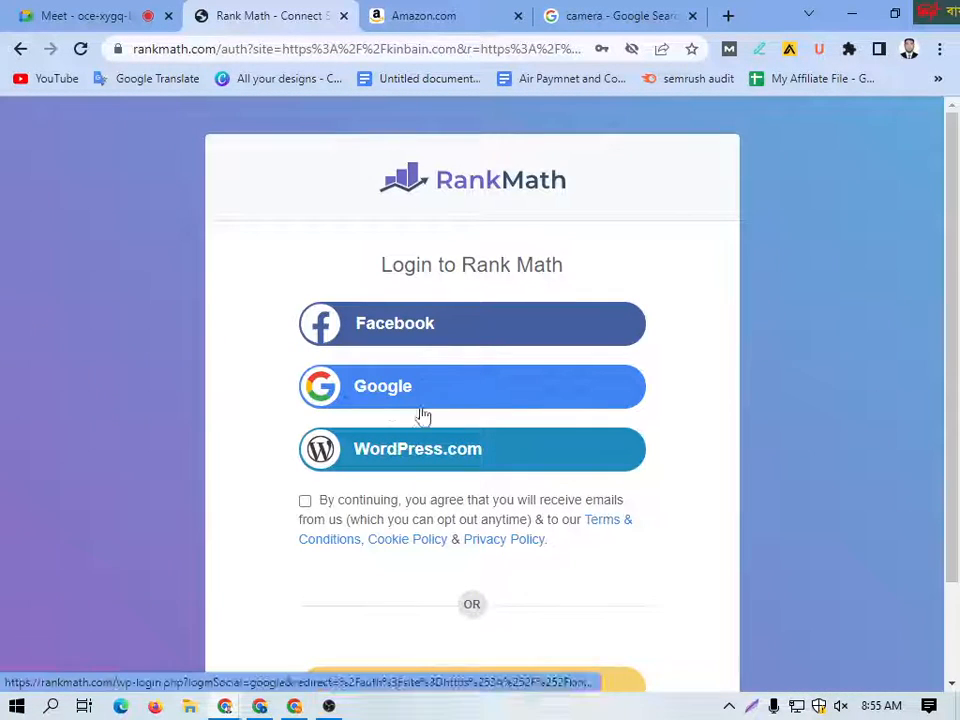
left_click(394, 401)
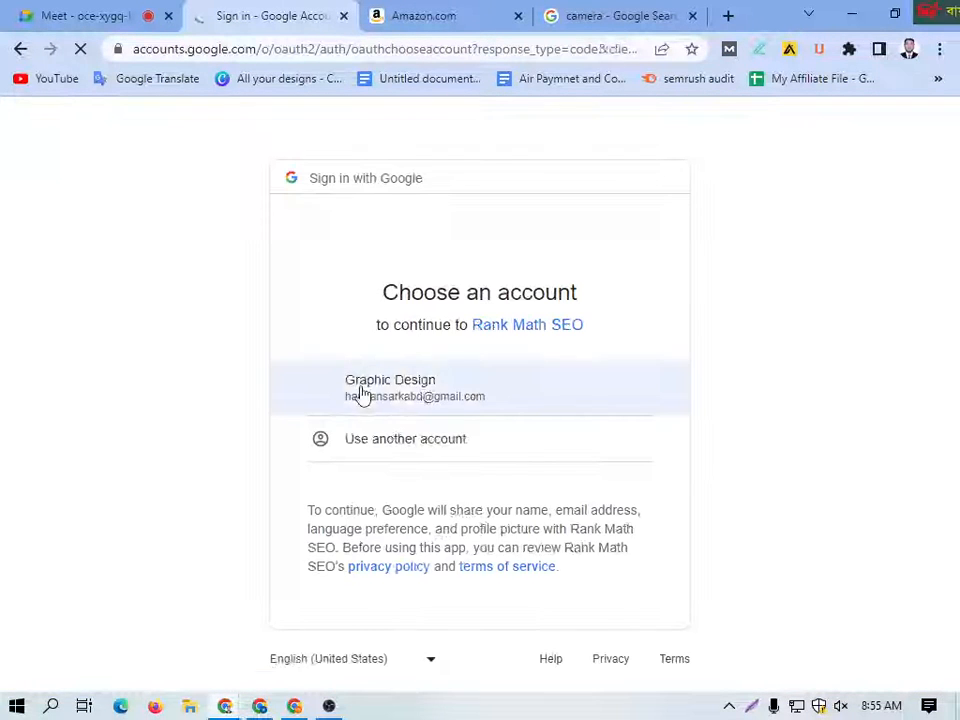
left_click(431, 392)
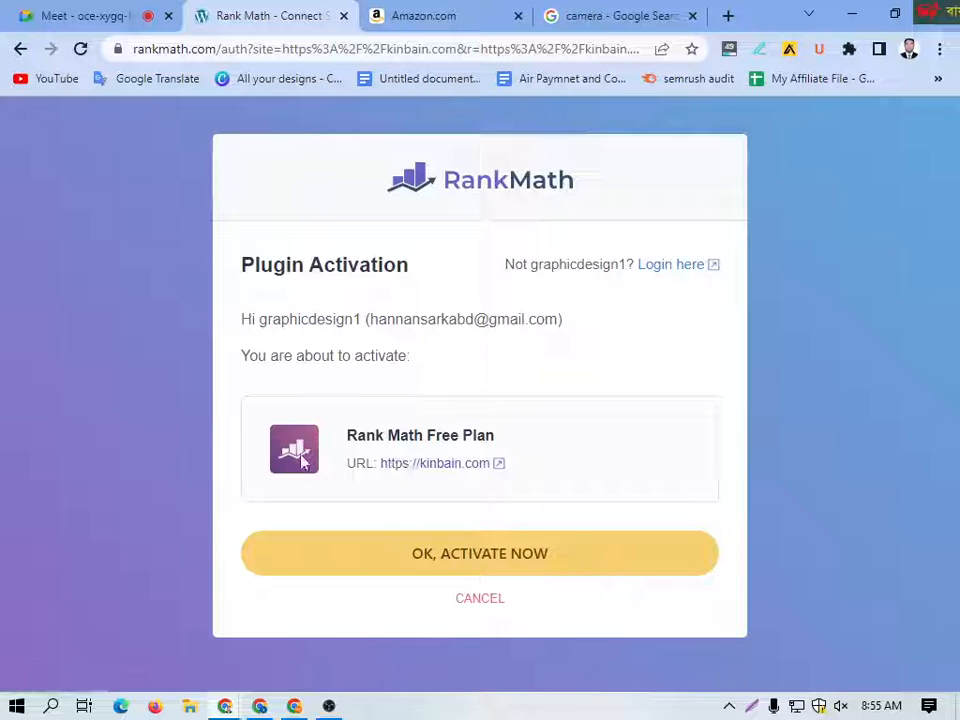
left_click_drag(475, 440, 346, 436)
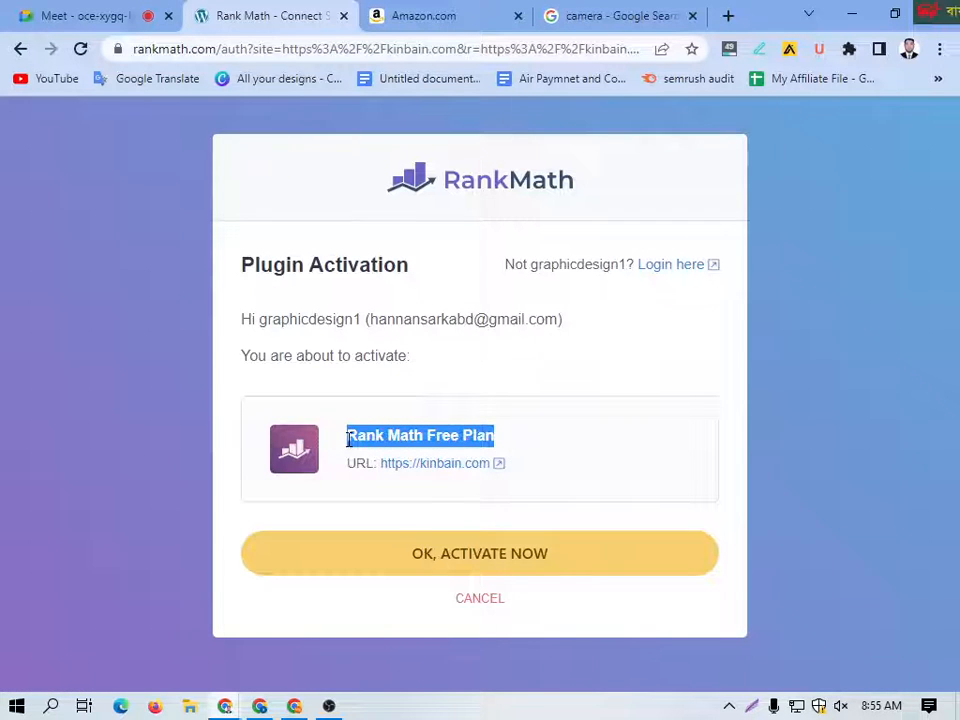
left_click(489, 561)
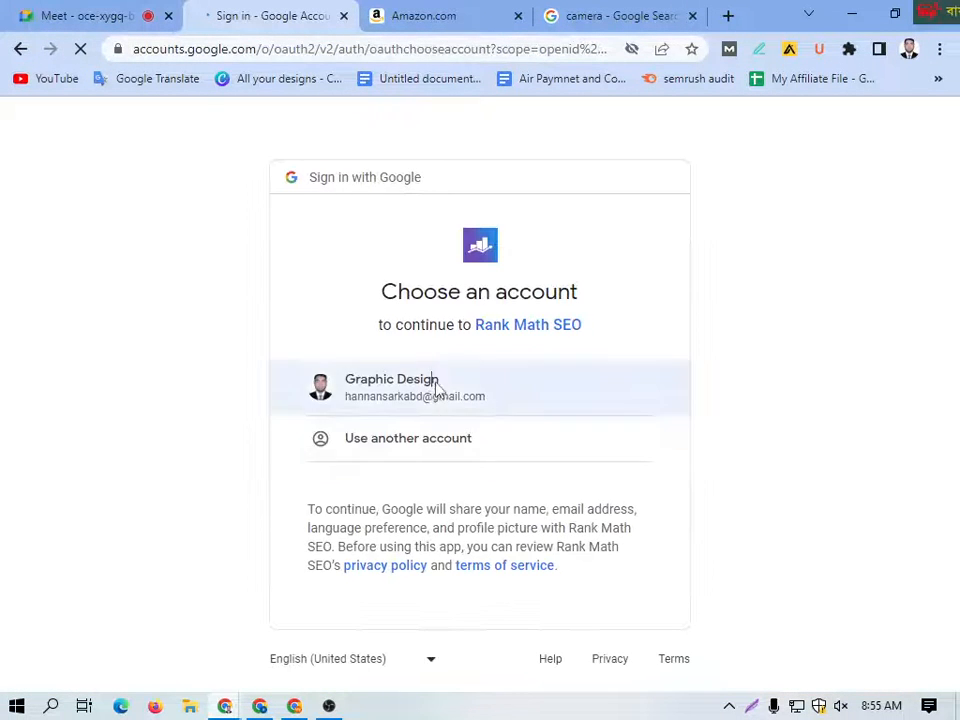
Step: Choose the Google account for Rank Math SEO, read the trust notice and grant the requested additional access
left_click(439, 390)
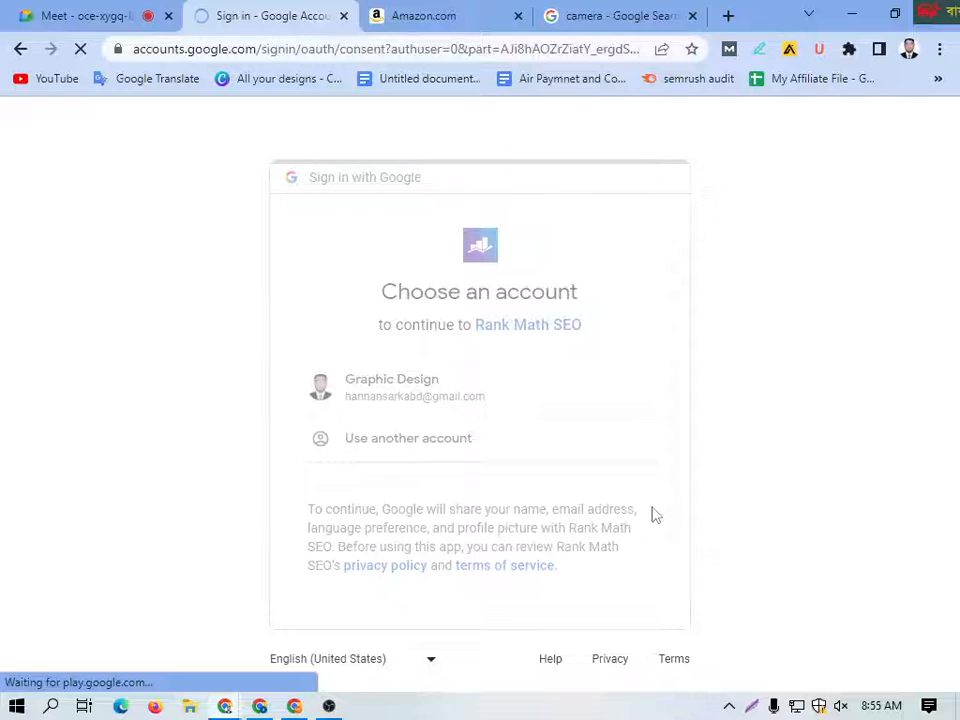
scroll(635, 540, "down", 3)
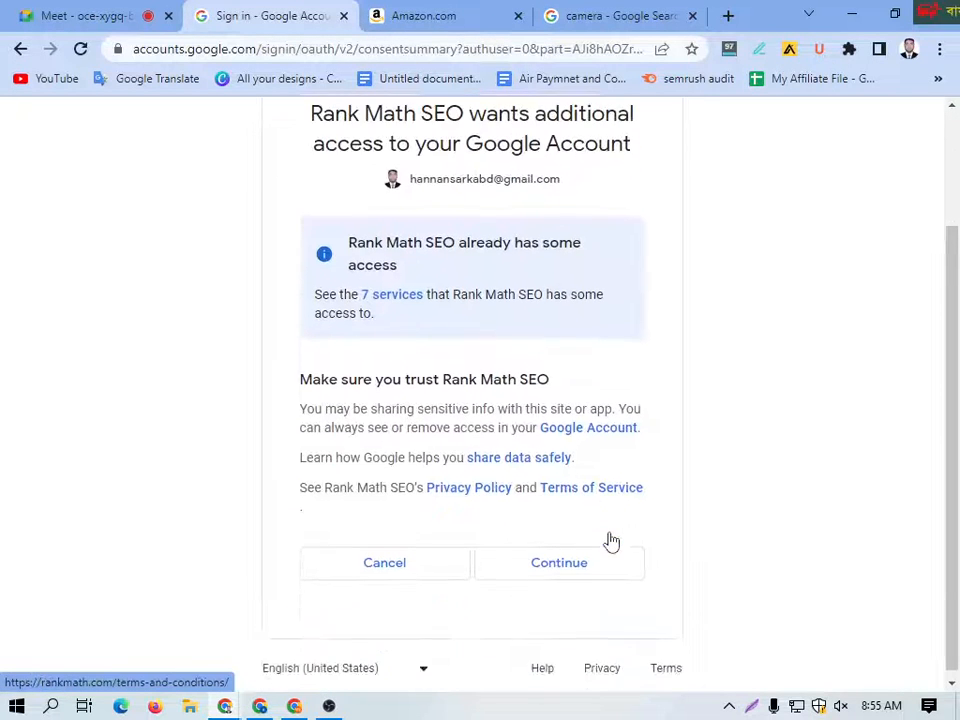
left_click_drag(298, 374, 553, 566)
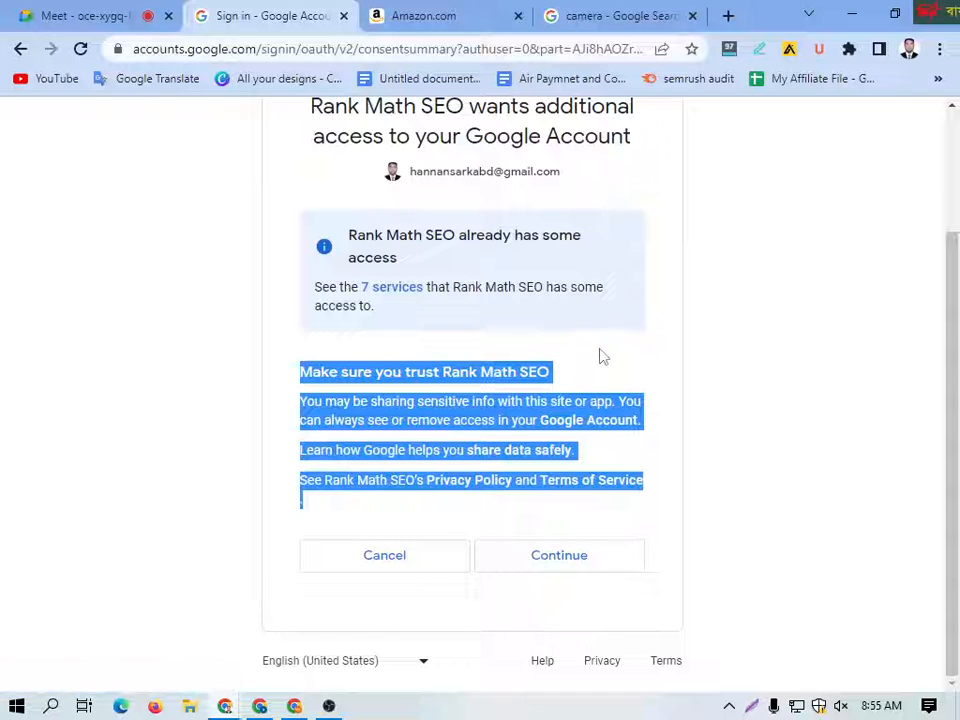
left_click(593, 393)
left_click(578, 552)
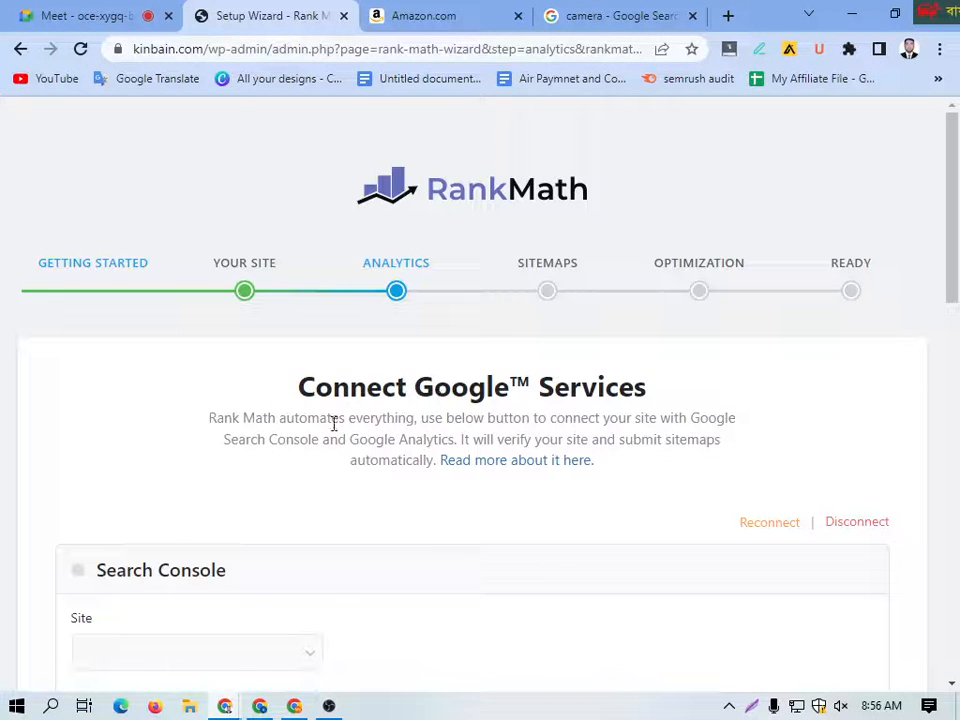
Step: Review the Search Console site and the available Analytics accounts and properties, and save the Analytics stage to continue to Sitemaps
scroll(415, 358, "down", 3)
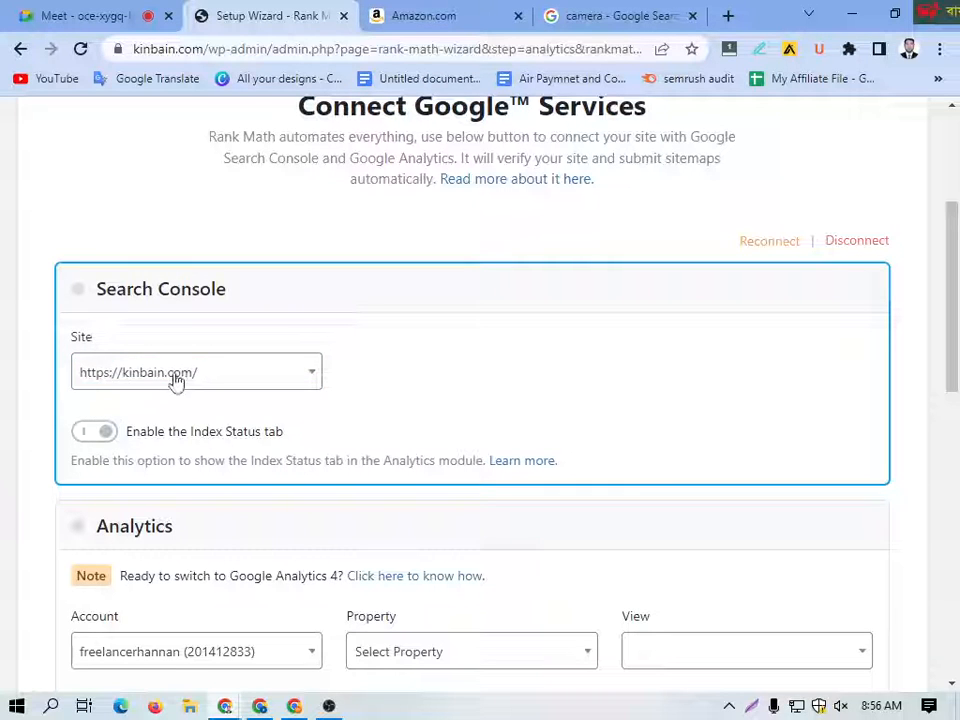
scroll(298, 452, "down", 3)
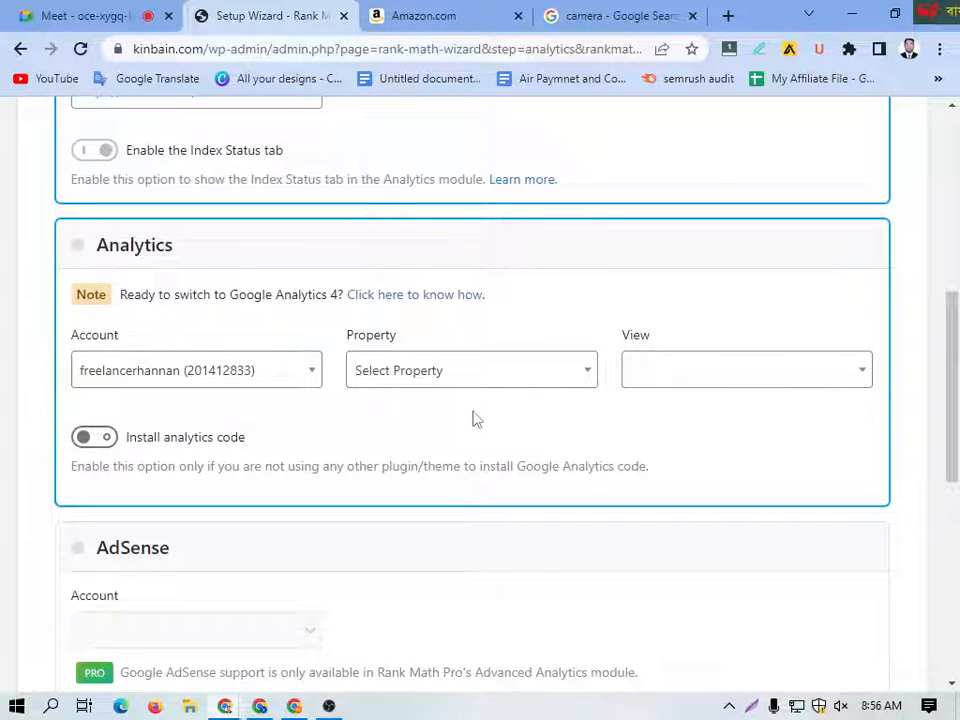
left_click(140, 373)
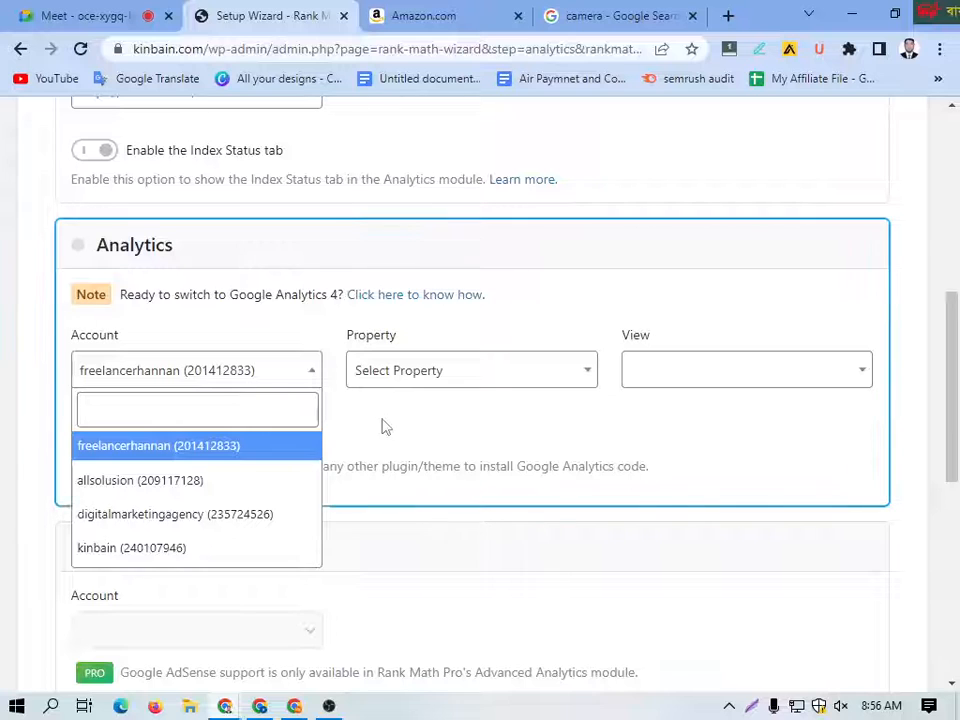
left_click(425, 420)
left_click(564, 380)
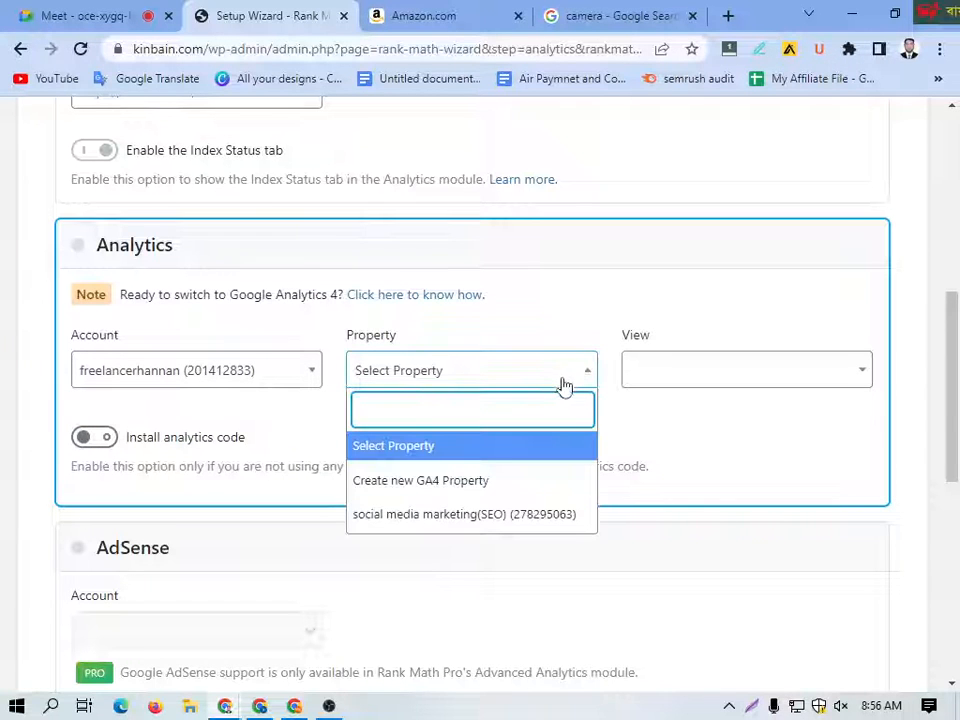
left_click(735, 454)
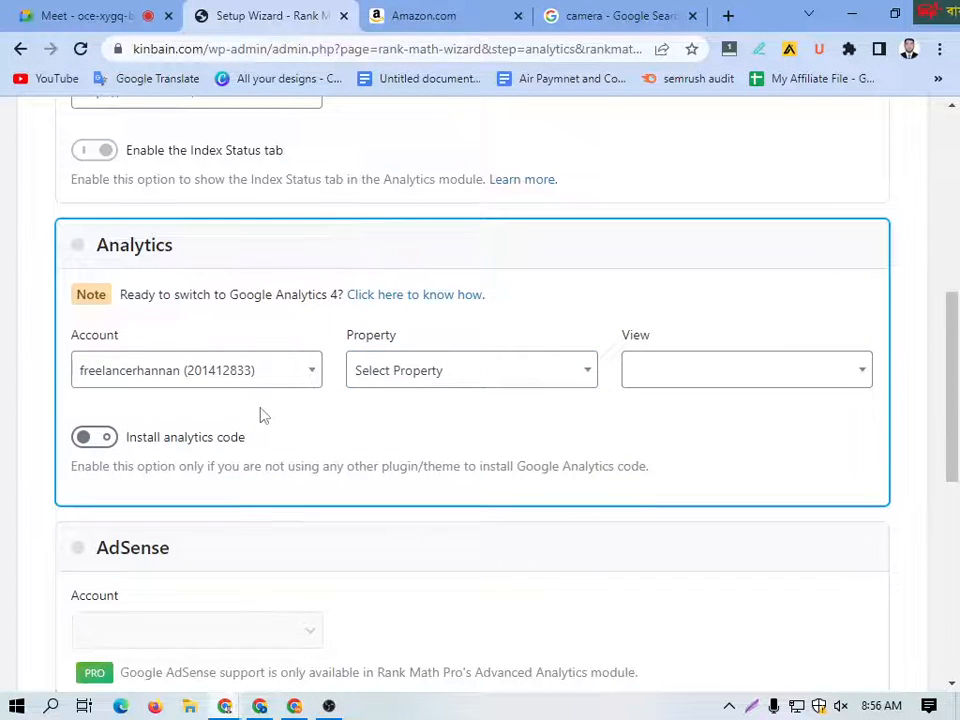
scroll(263, 415, "down", 5)
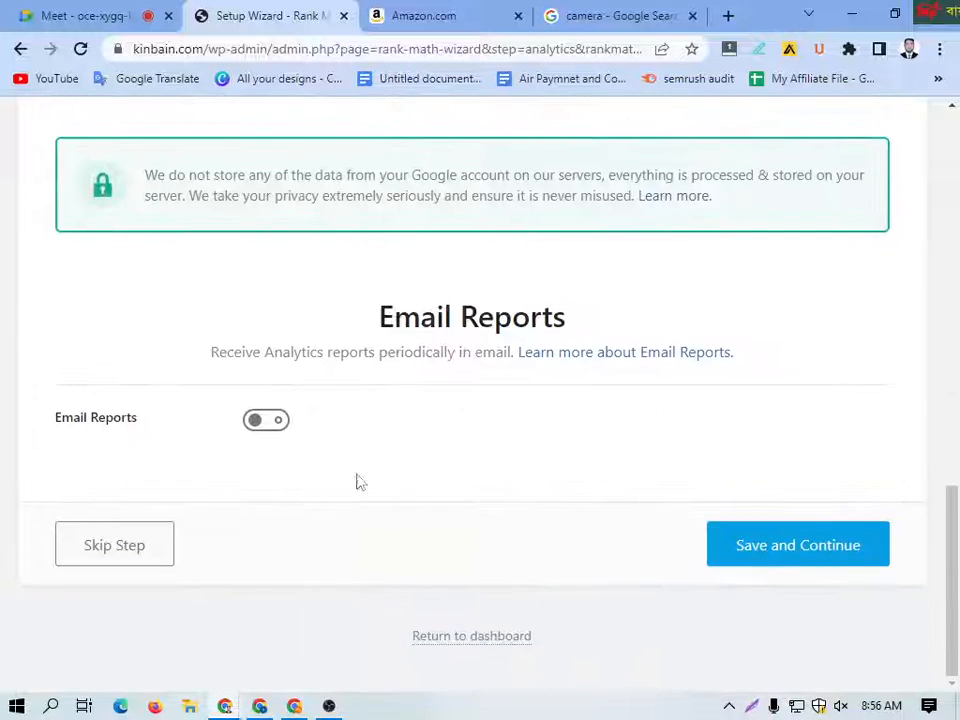
left_click(782, 549)
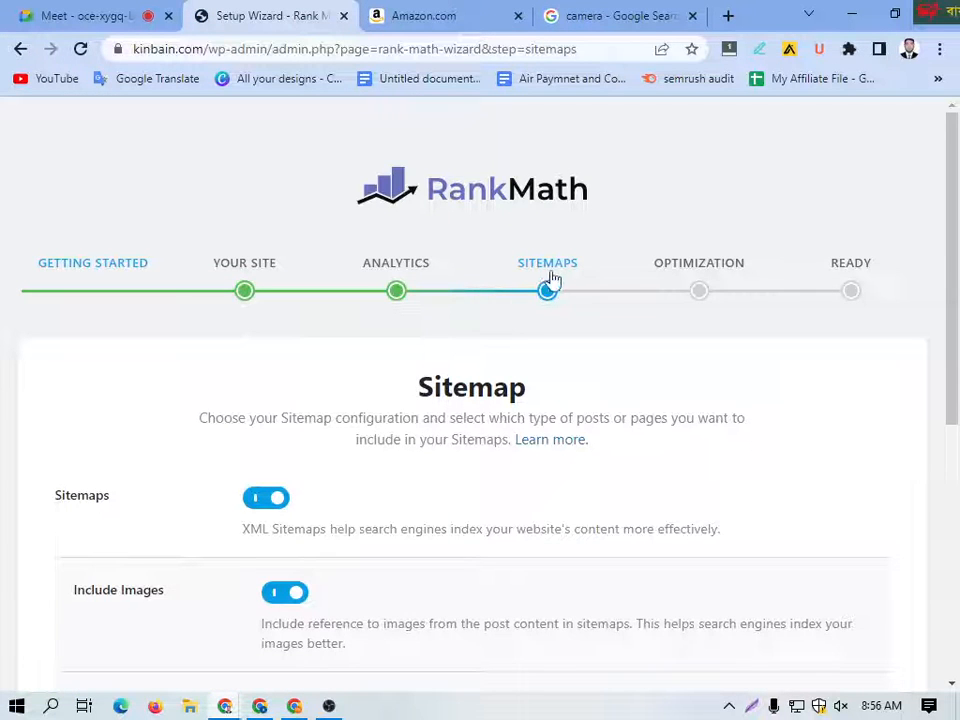
Step: Demonstrate the Sitemaps and Include Images options by turning each one off and back on
scroll(289, 480, "down", 4)
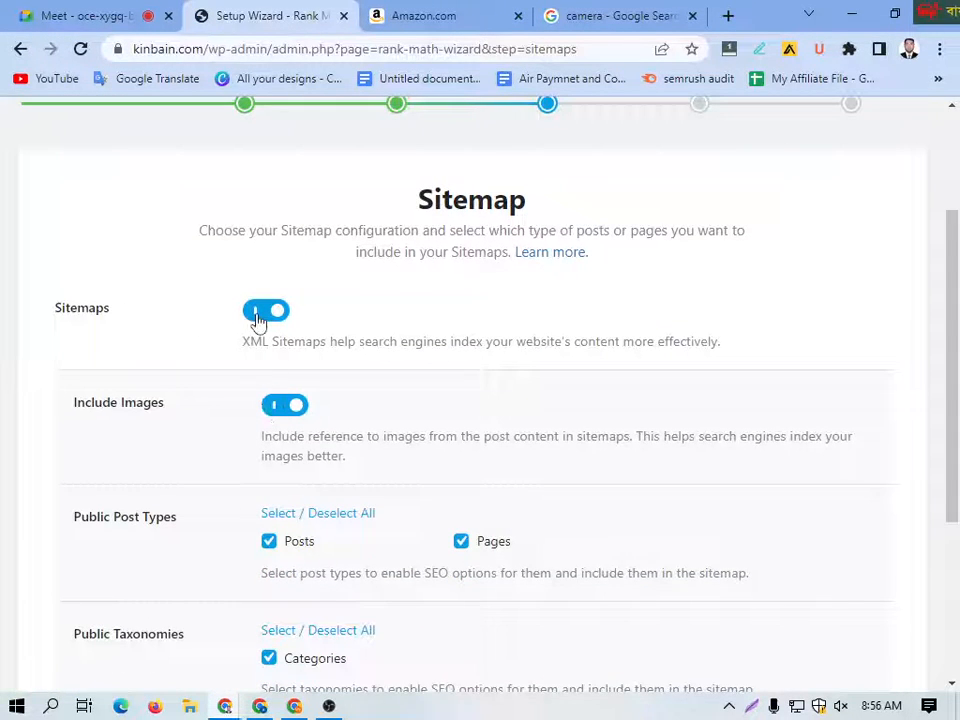
left_click(258, 318)
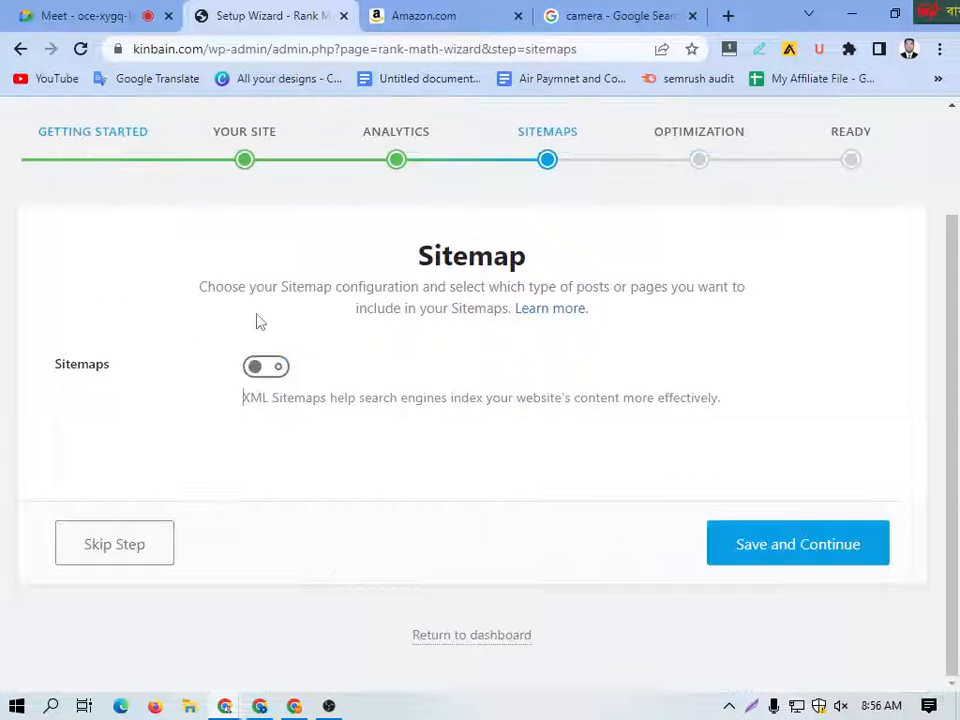
left_click(266, 368)
scroll(317, 435, "down", 1)
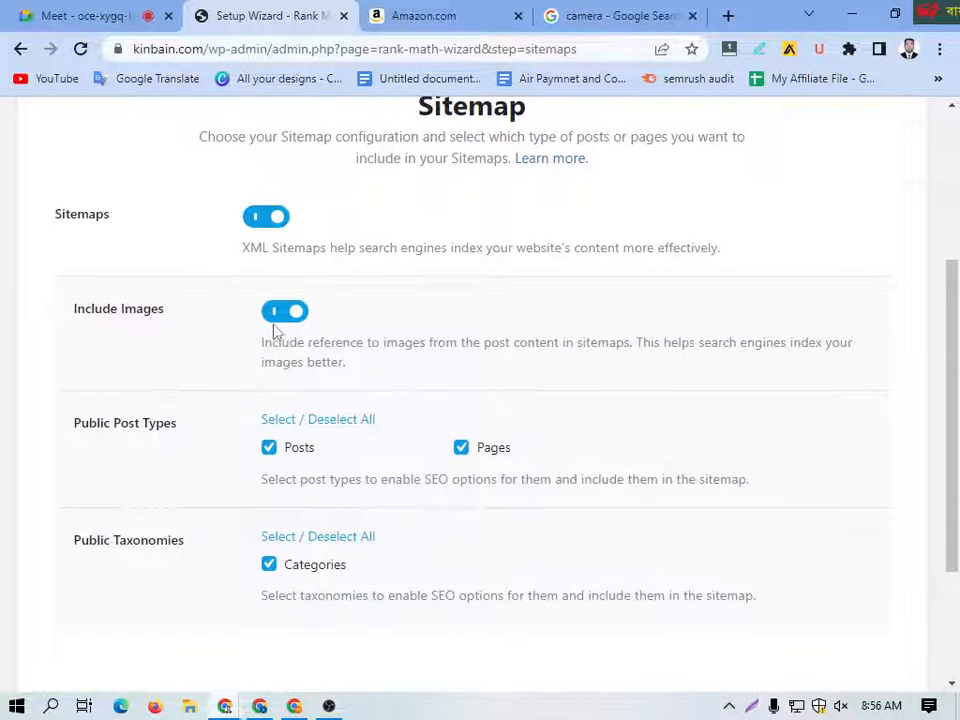
left_click(283, 314)
left_click(284, 316)
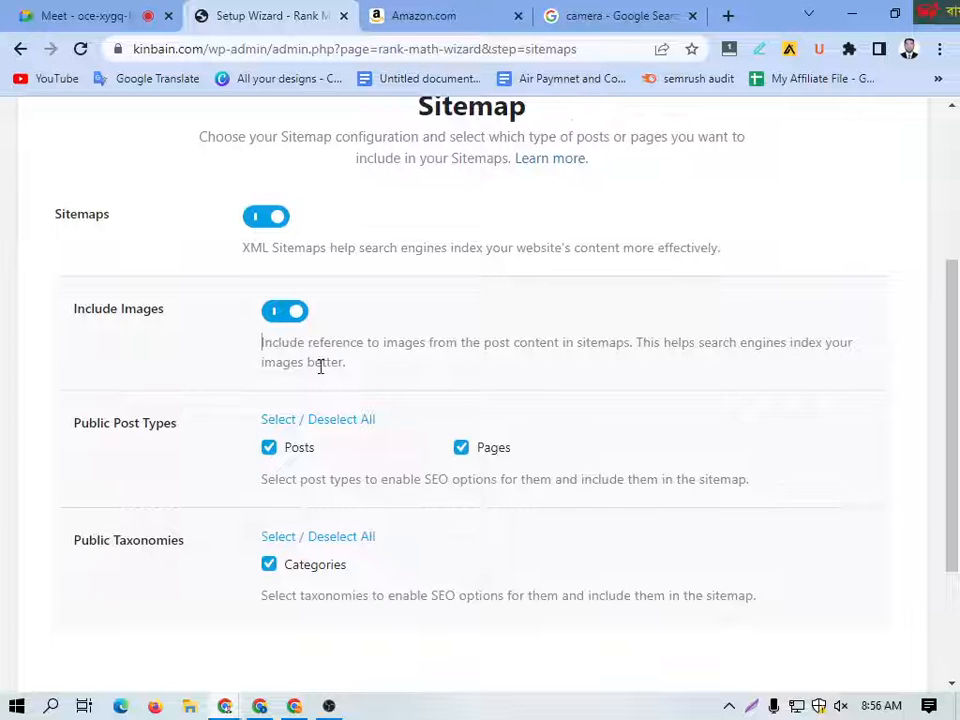
Step: Check the public post types and taxonomies in the sitemap settings, and save them to continue to Optimization
scroll(216, 369, "down", 1)
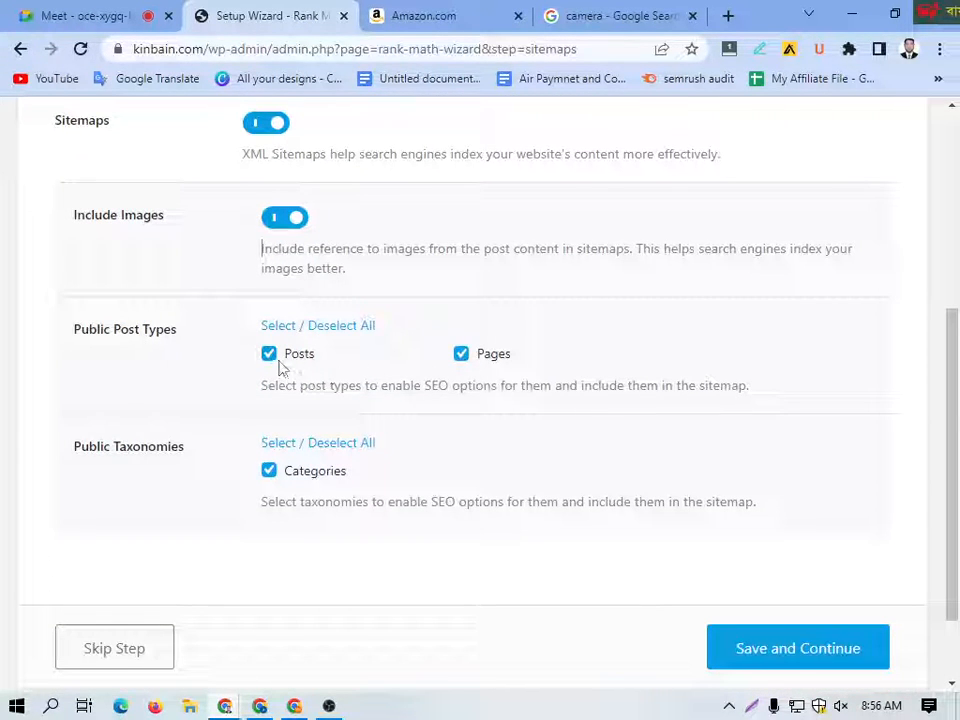
scroll(156, 388, "down", 1)
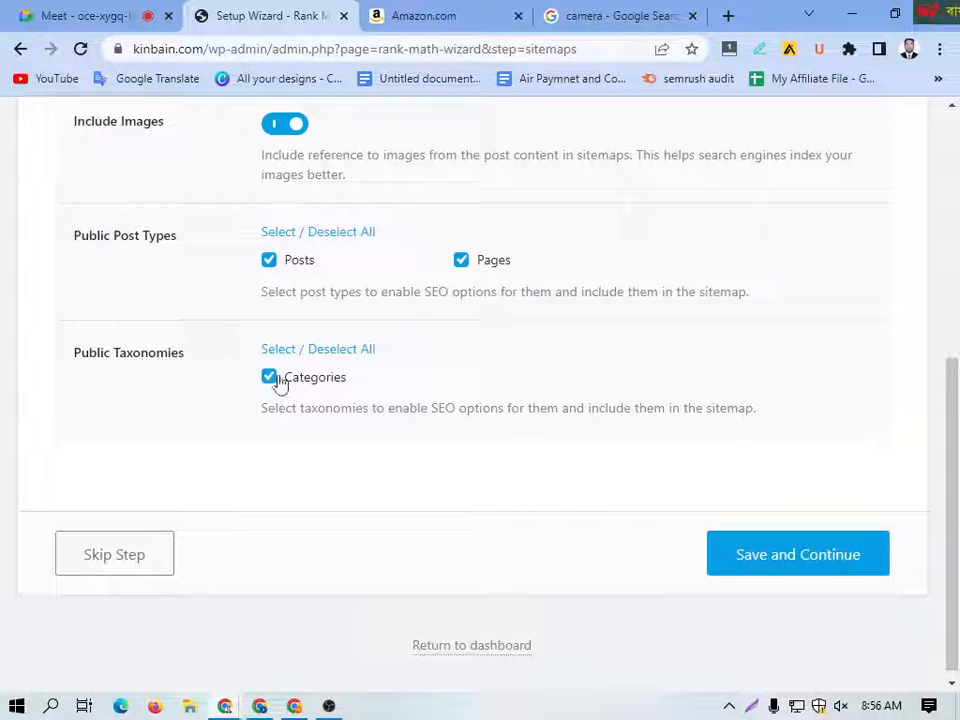
left_click(774, 570)
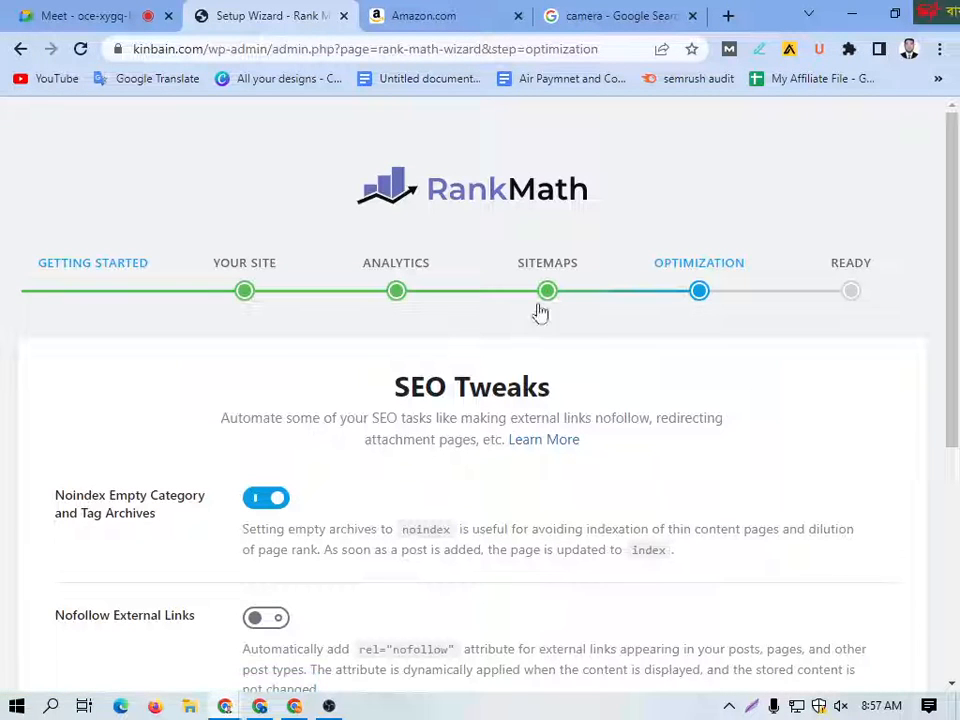
Step: Review the SEO Tweaks options and save them to continue to the Ready stage
scroll(267, 487, "down", 1)
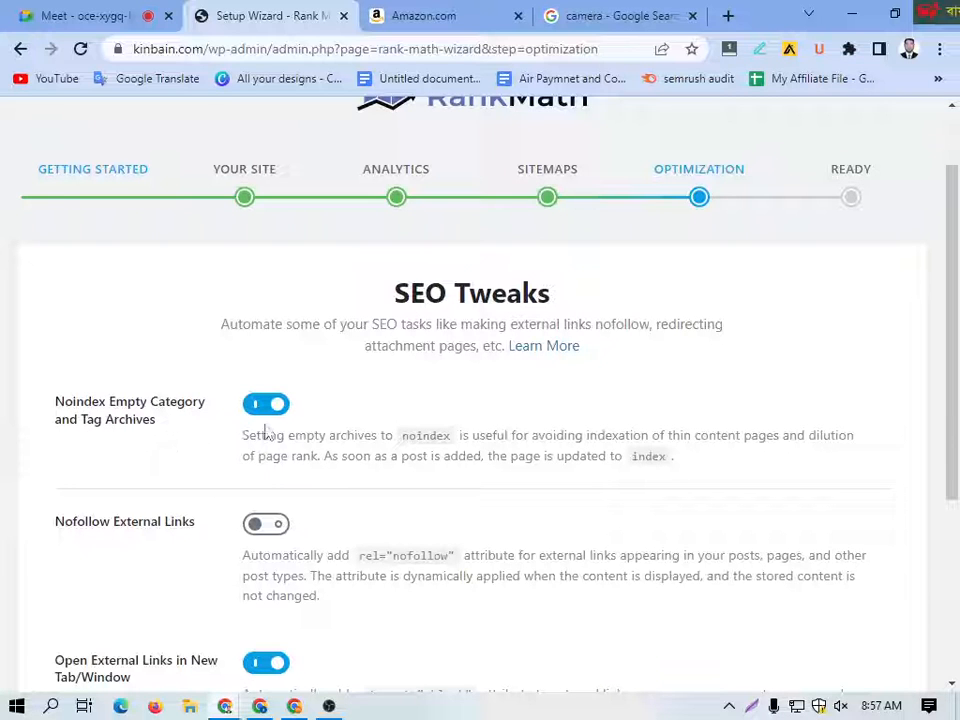
scroll(257, 433, "down", 2)
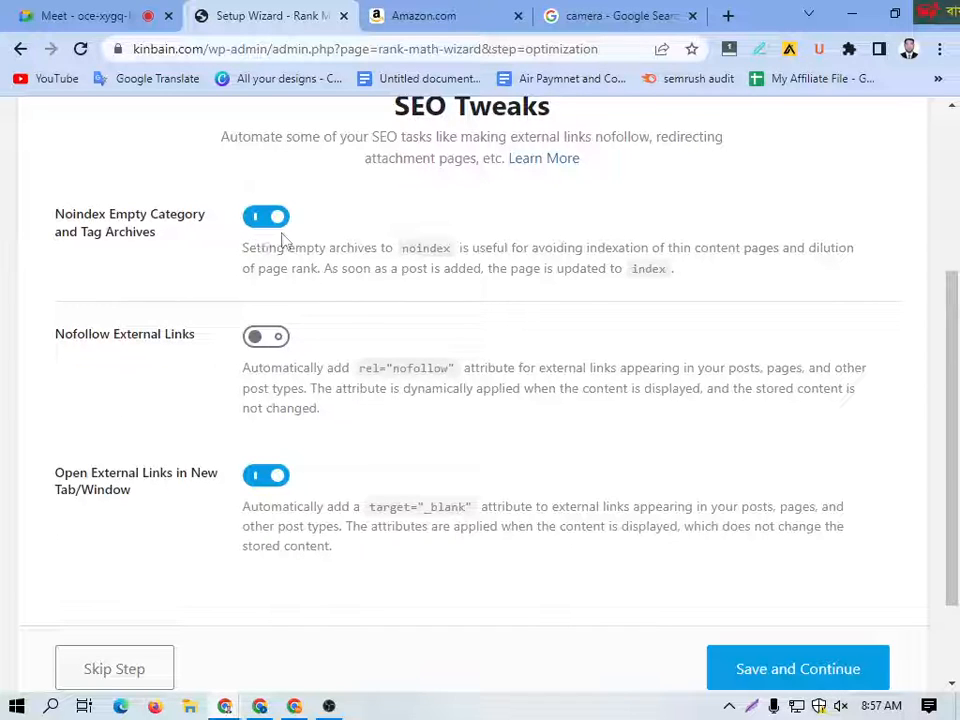
scroll(664, 608, "down", 1)
left_click(741, 574)
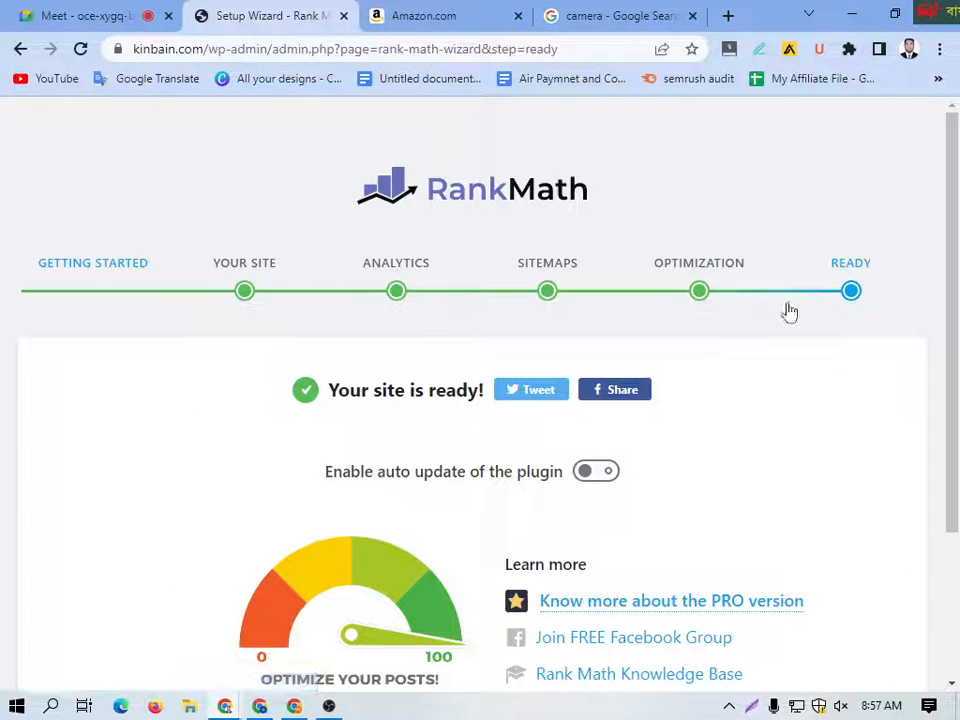
Step: Look over the Ready page and proceed to the setup of the advanced options
scroll(760, 330, "down", 2)
scroll(700, 320, "up", 1)
scroll(700, 400, "down", 1)
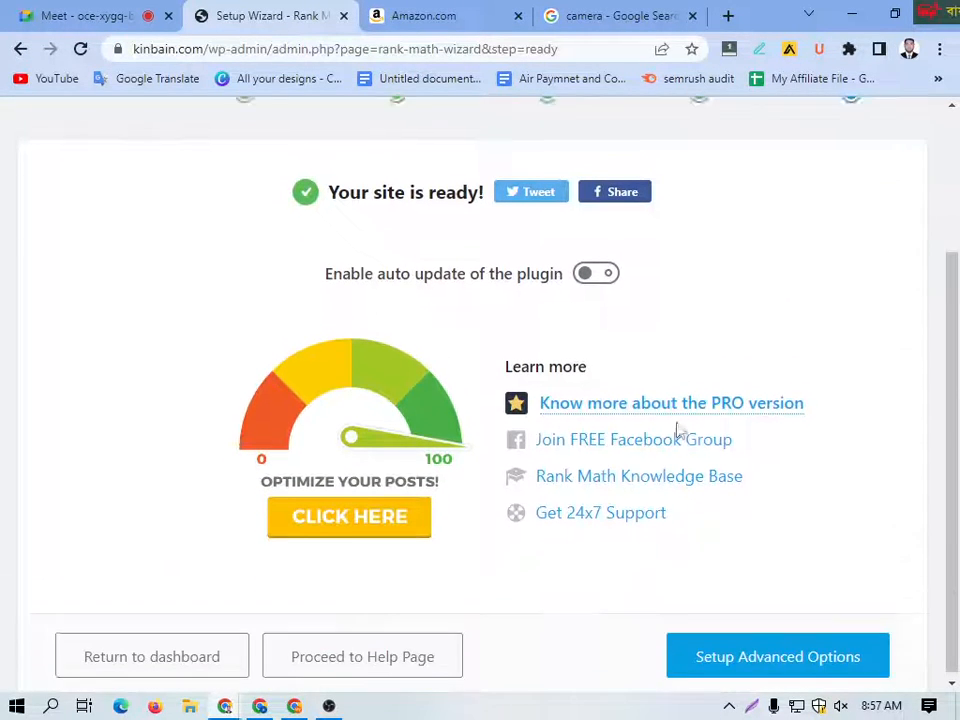
left_click(735, 660)
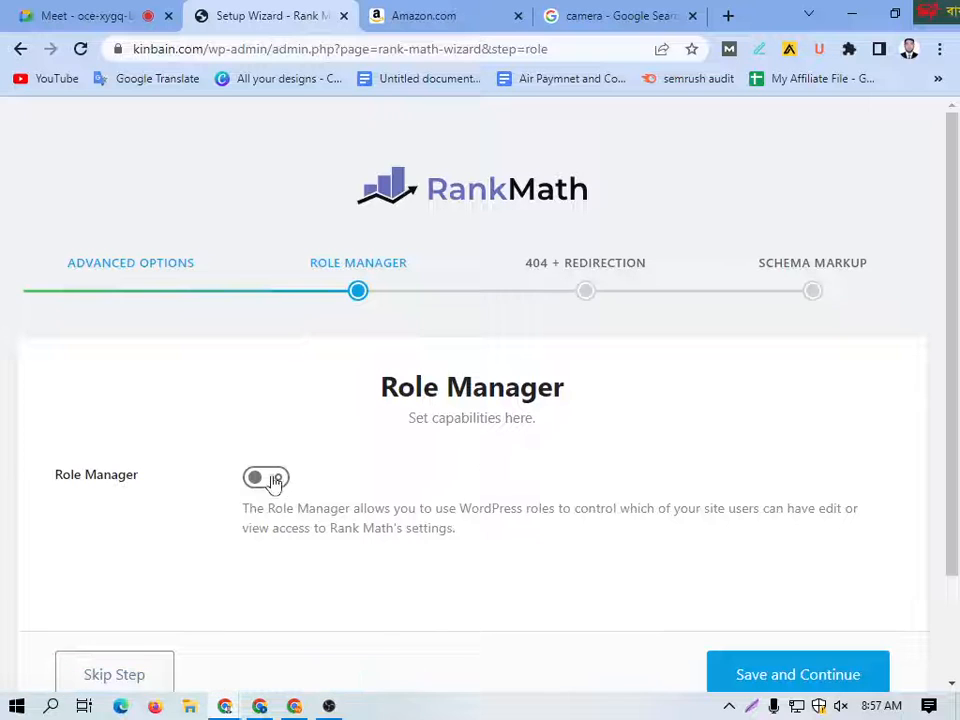
Step: Turn on Role Manager, look over the Administrator capabilities and remove the Administrator's Role Manager capability
scroll(190, 460, "down", 1)
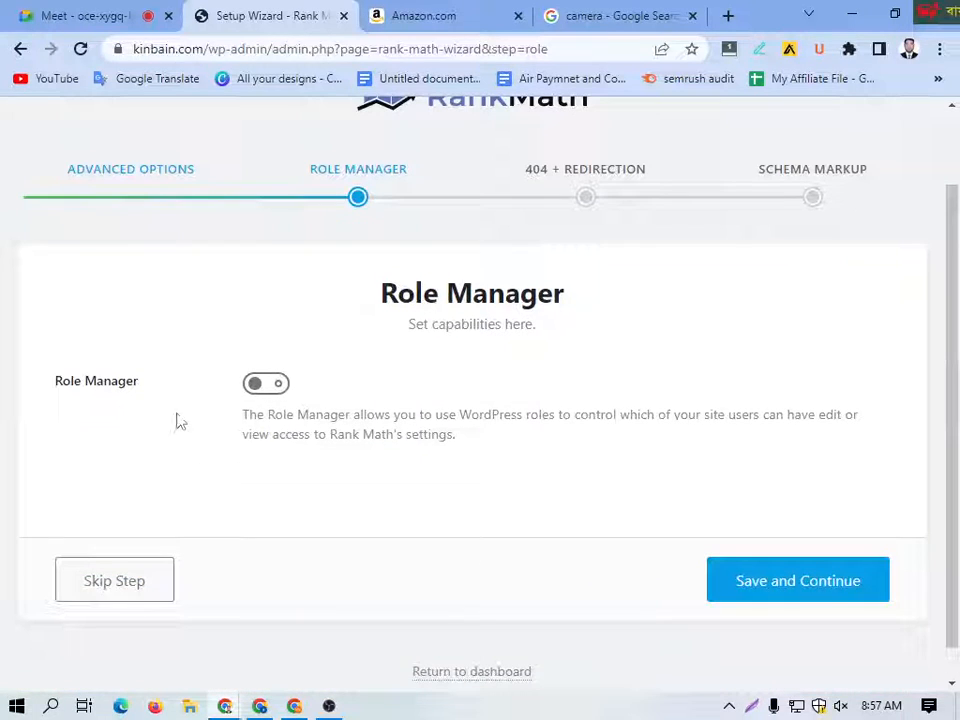
left_click(273, 394)
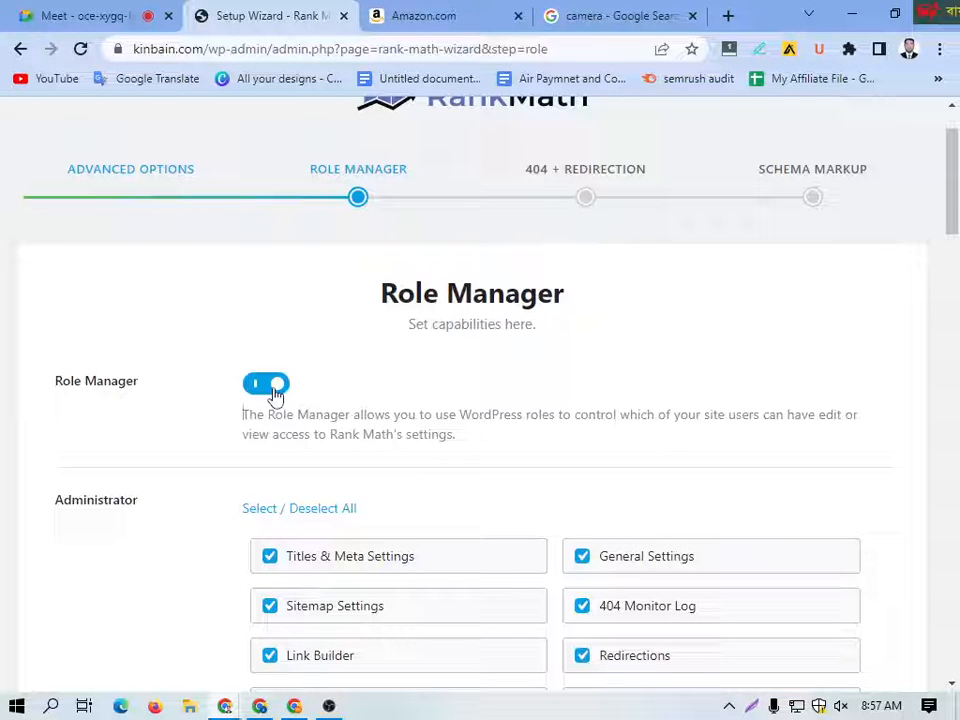
scroll(355, 505, "down", 2)
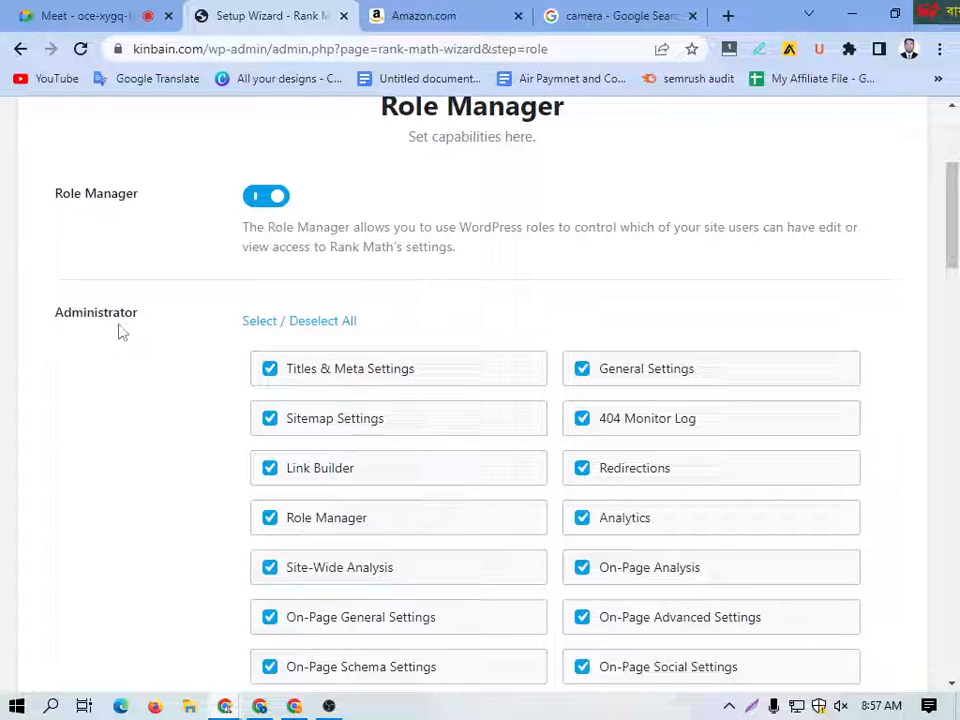
scroll(285, 242, "down", 2)
scroll(284, 236, "up", 1)
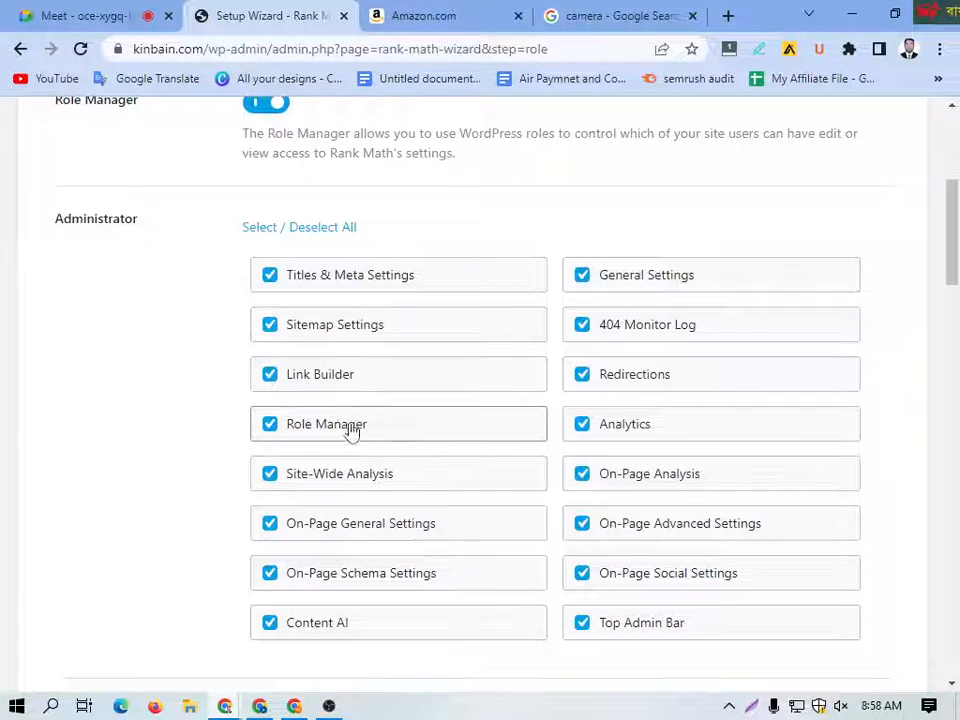
left_click(271, 430)
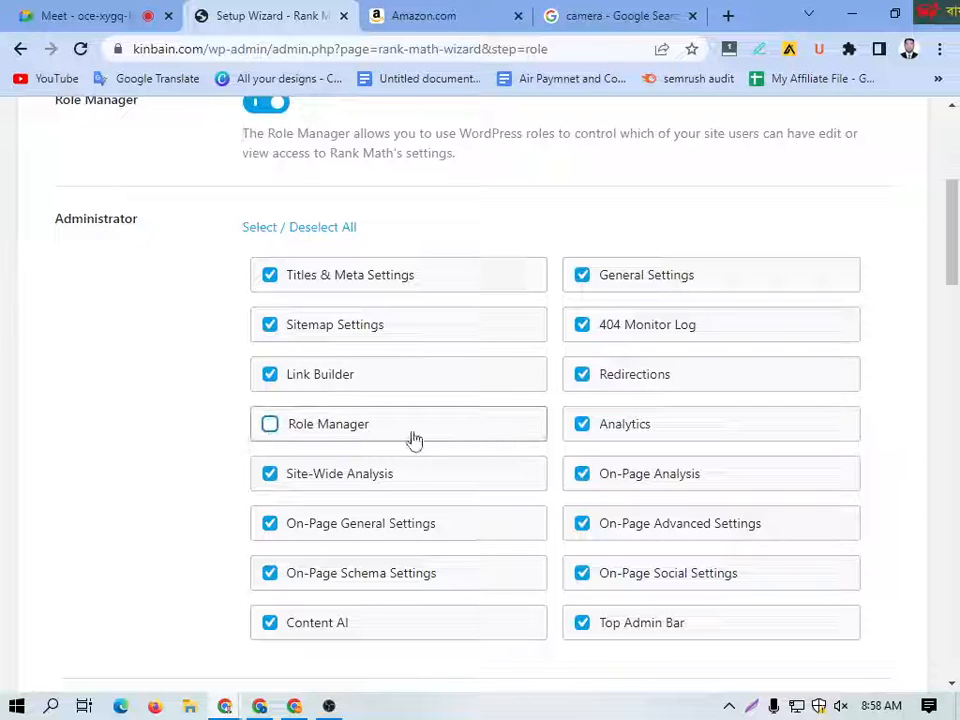
Step: Remove the Administrator's Link Builder capability, and switch Sitemap Settings and Titles & Meta Settings off and back on
scroll(611, 456, "down", 1)
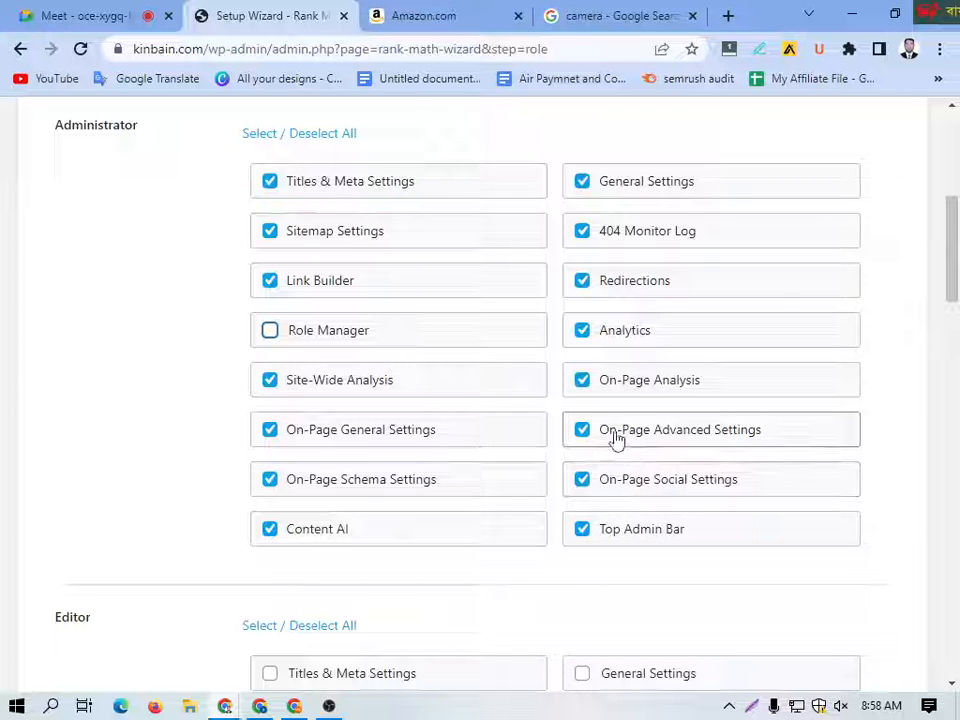
scroll(300, 350, "down", 3)
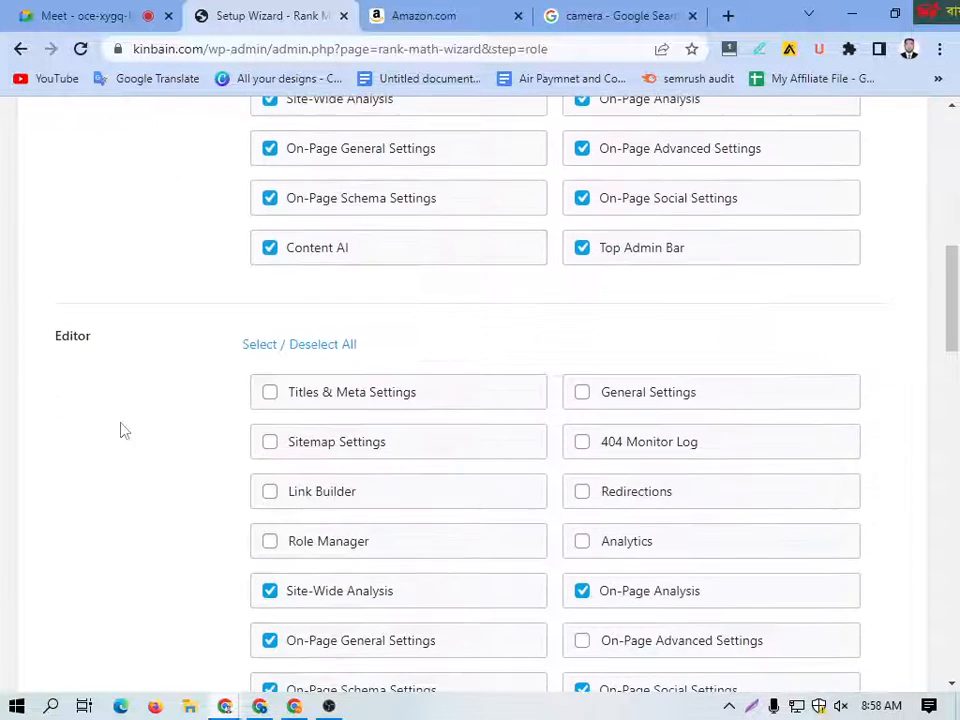
scroll(135, 371, "up", 4)
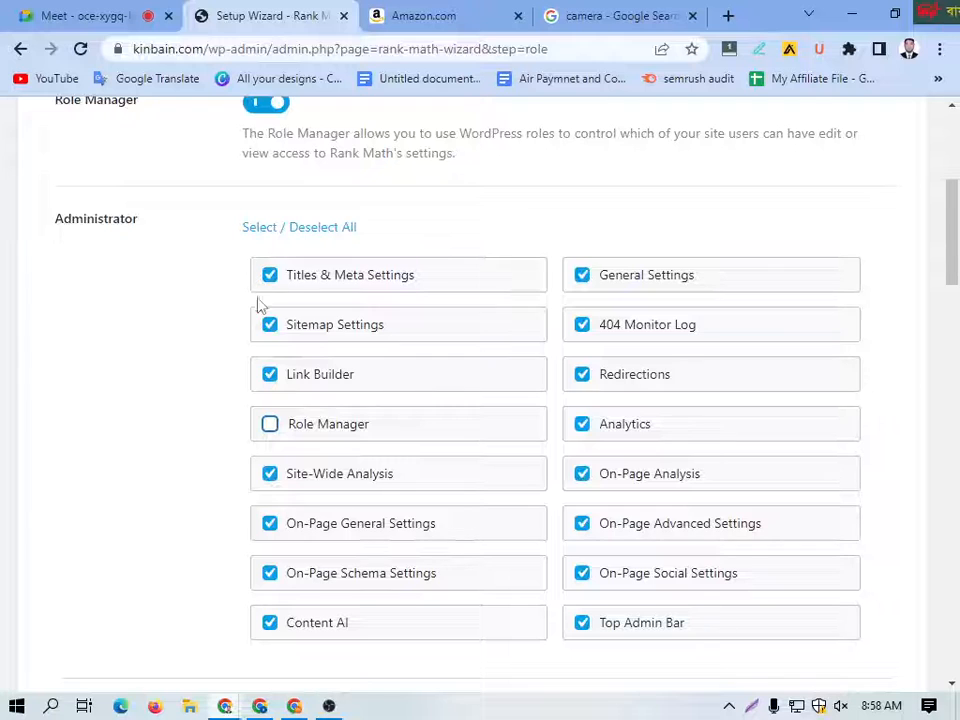
left_click(272, 378)
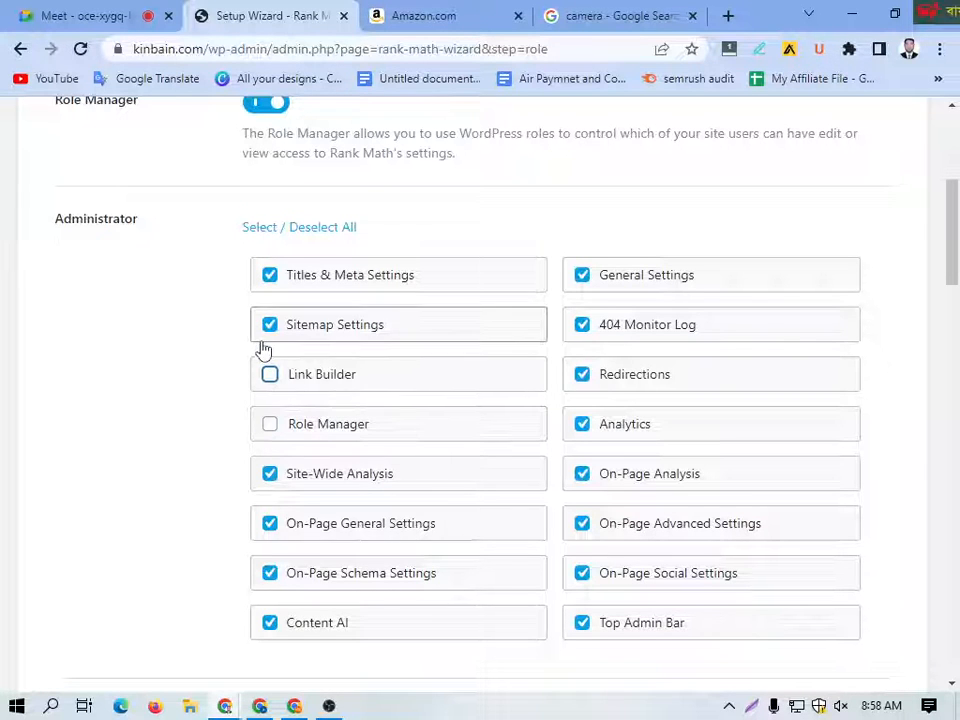
left_click(269, 325)
left_click(269, 276)
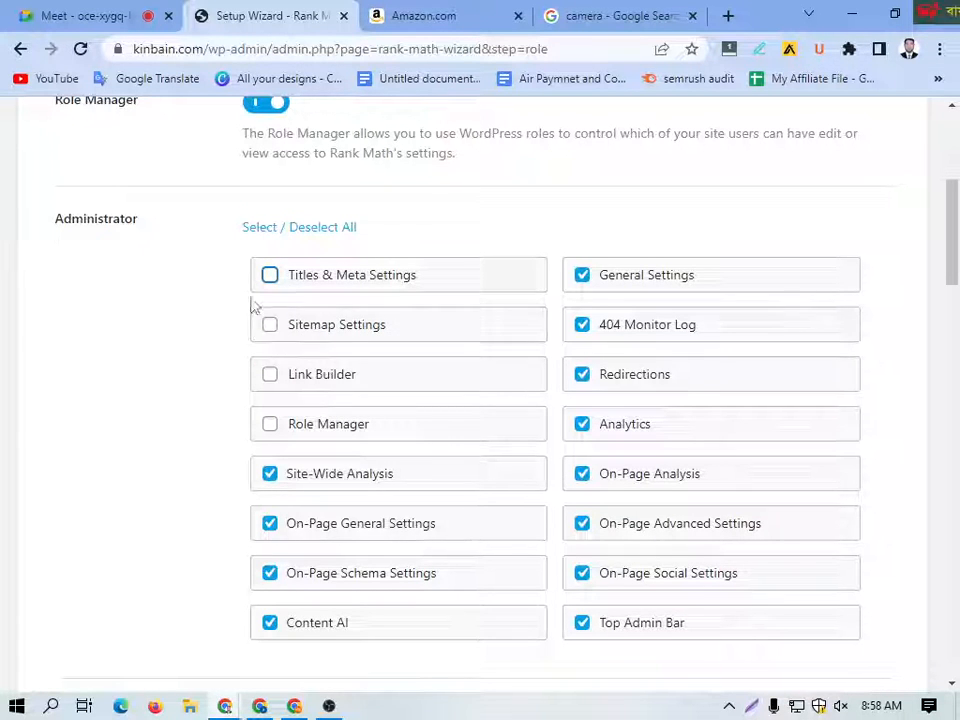
left_click(270, 277)
left_click(269, 325)
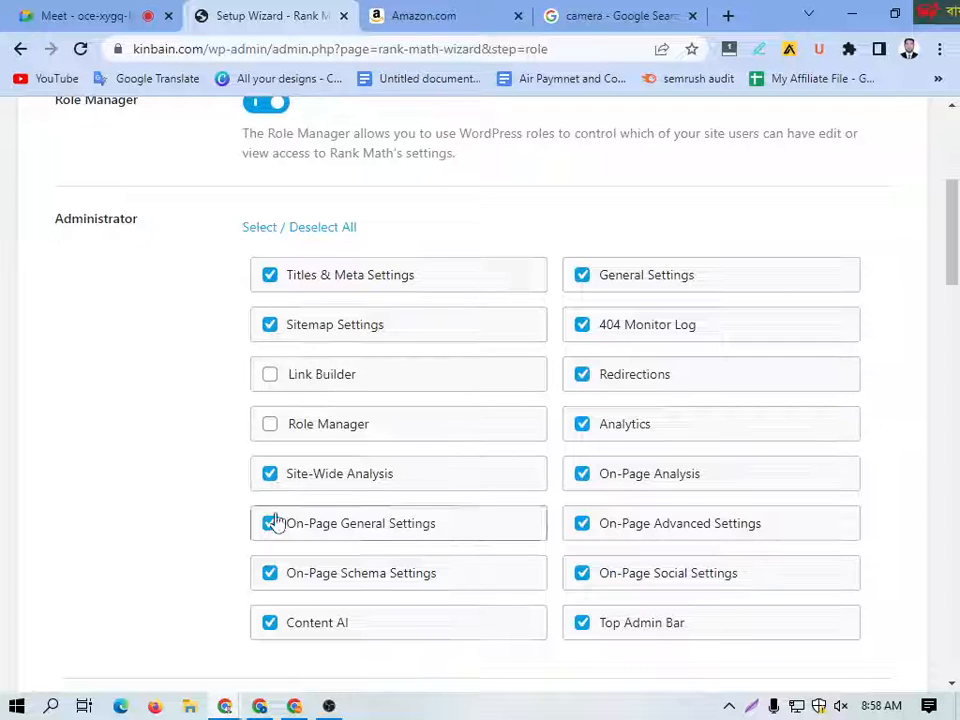
Step: Grant the Editor role the Titles & Meta Settings, Sitemap Settings, Link Builder and Analytics capabilities
scroll(272, 530, "down", 5)
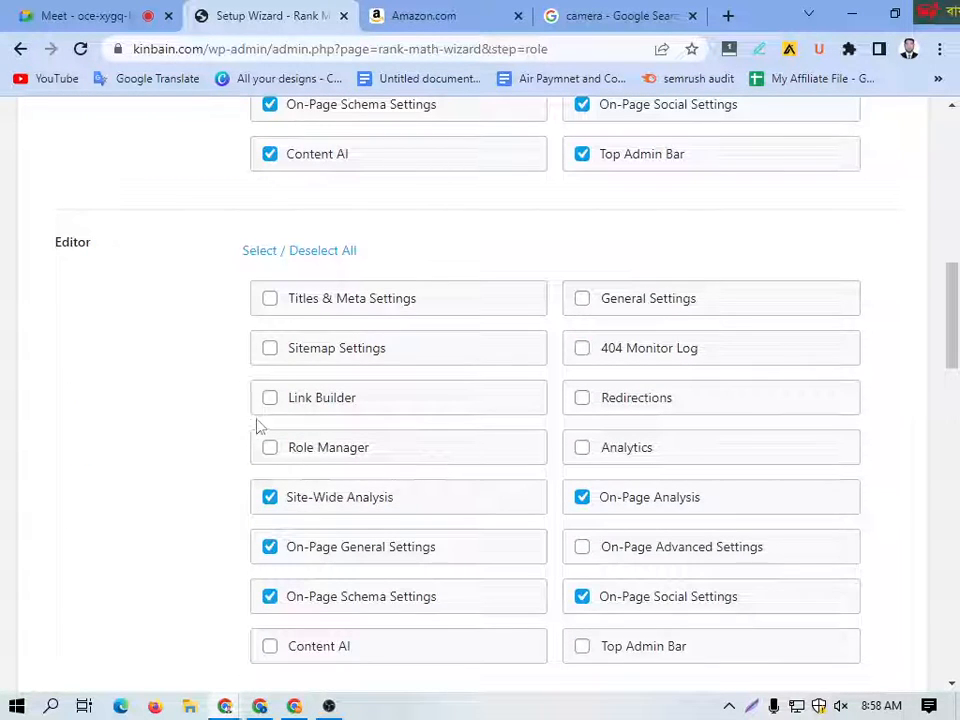
left_click(273, 305)
left_click(273, 352)
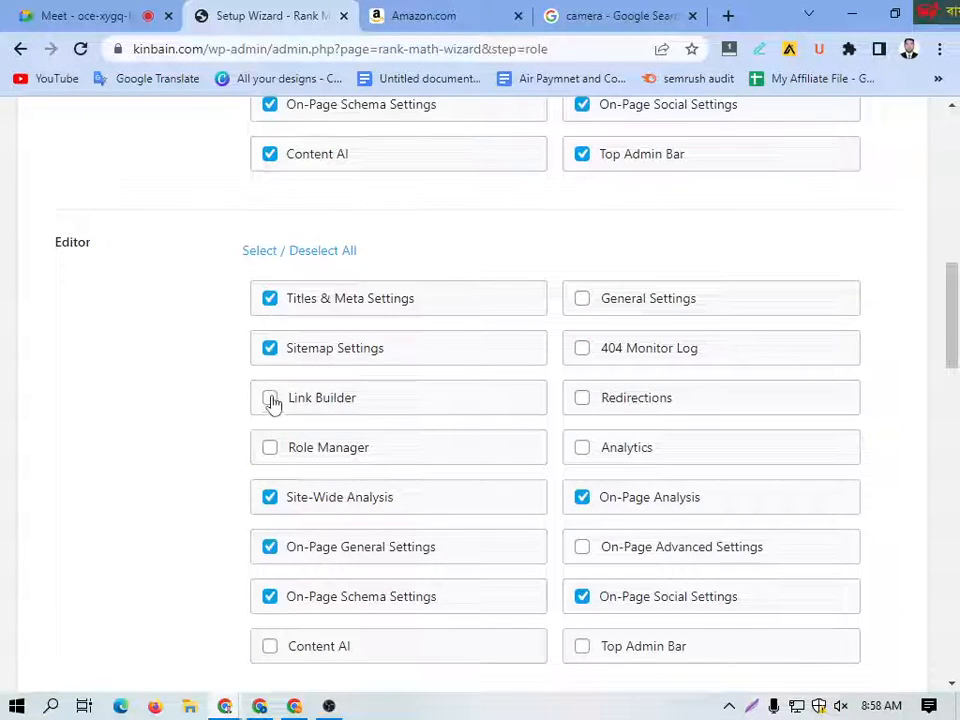
left_click(272, 400)
left_click(582, 450)
Step: Look through the remaining roles' capabilities, turn Role Manager off and save to continue to 404 + Redirection
scroll(300, 450, "down", 4)
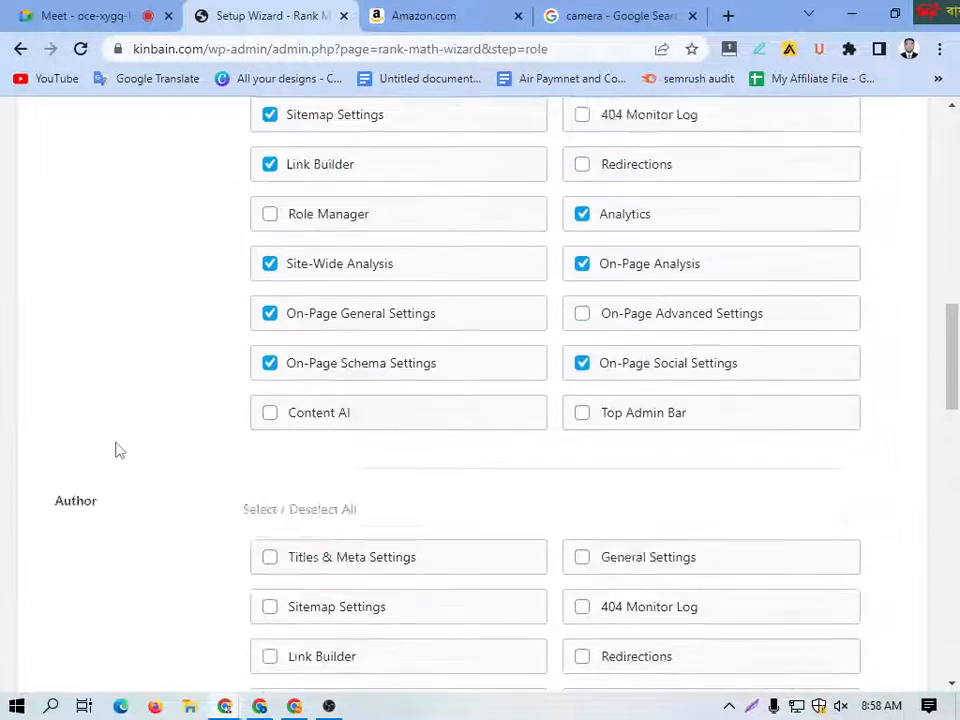
scroll(200, 452, "down", 14)
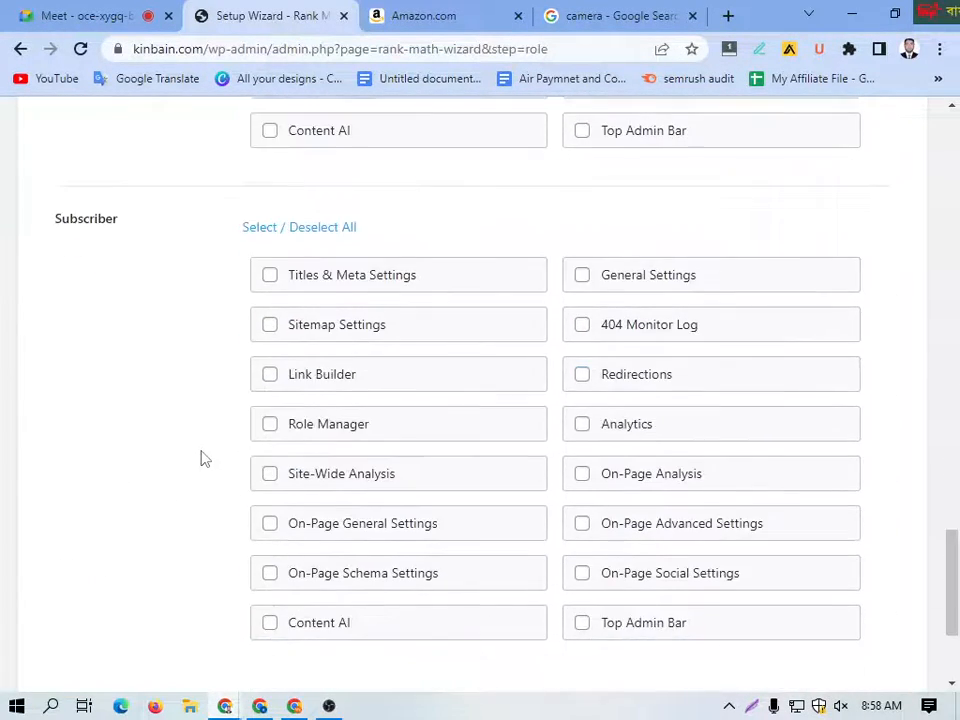
scroll(282, 462, "up", 20)
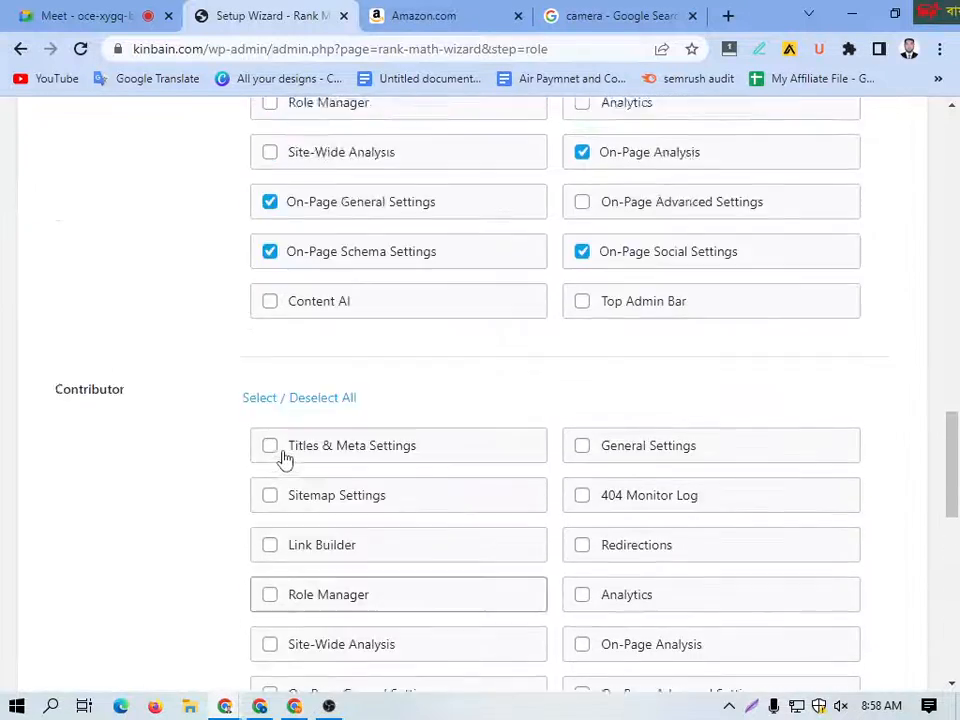
scroll(279, 447, "up", 1)
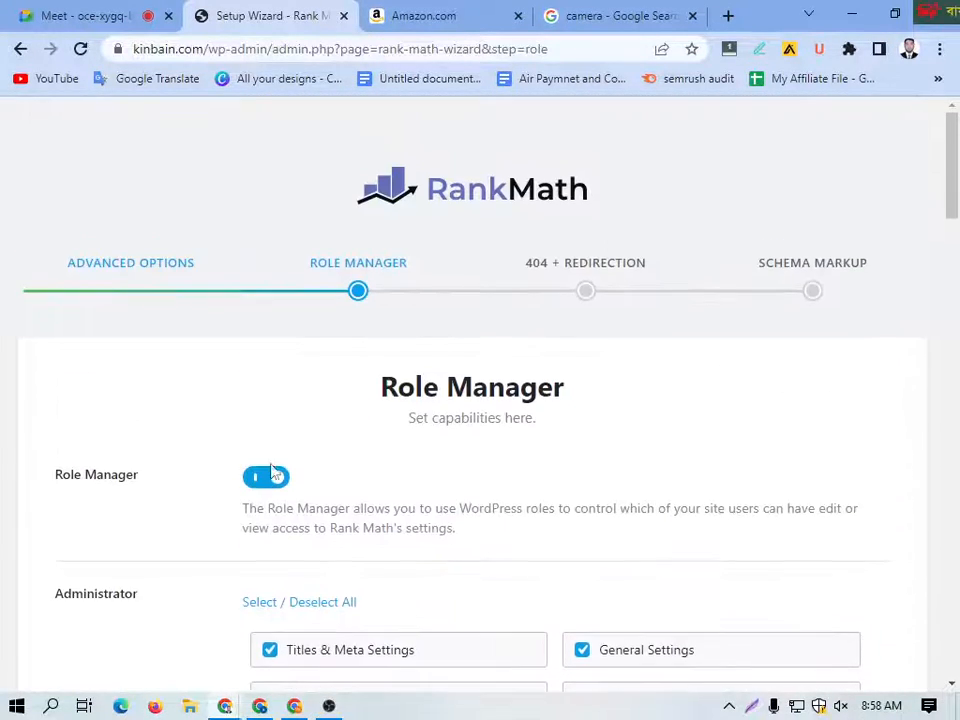
left_click(262, 478)
left_click(799, 545)
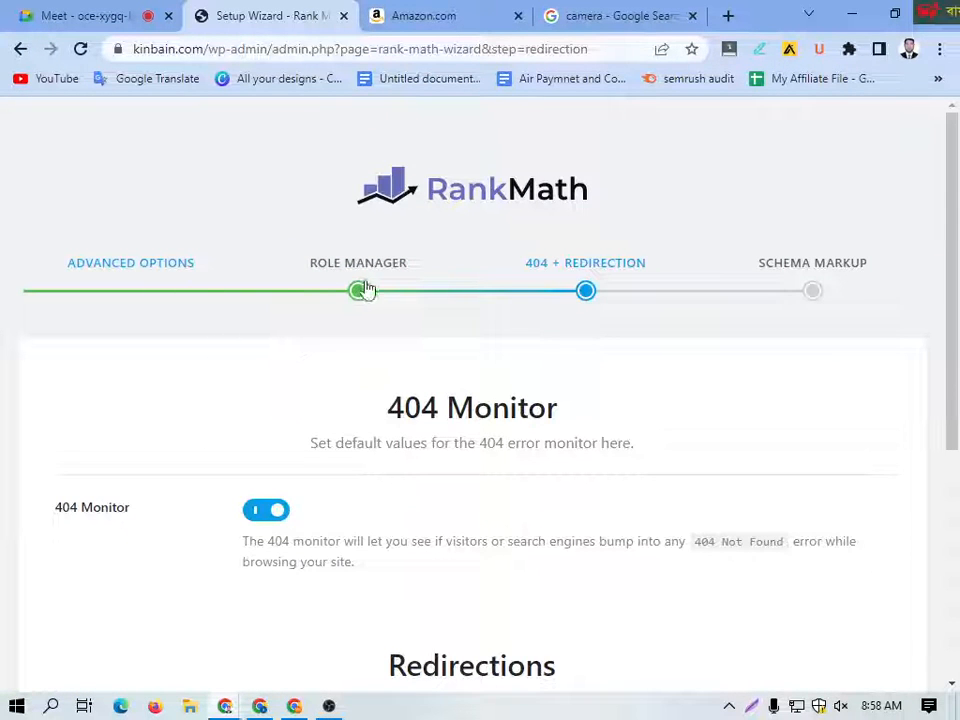
Step: Check the 404 Monitor and Redirections options and save them to continue to Schema Markup
scroll(355, 340, "down", 2)
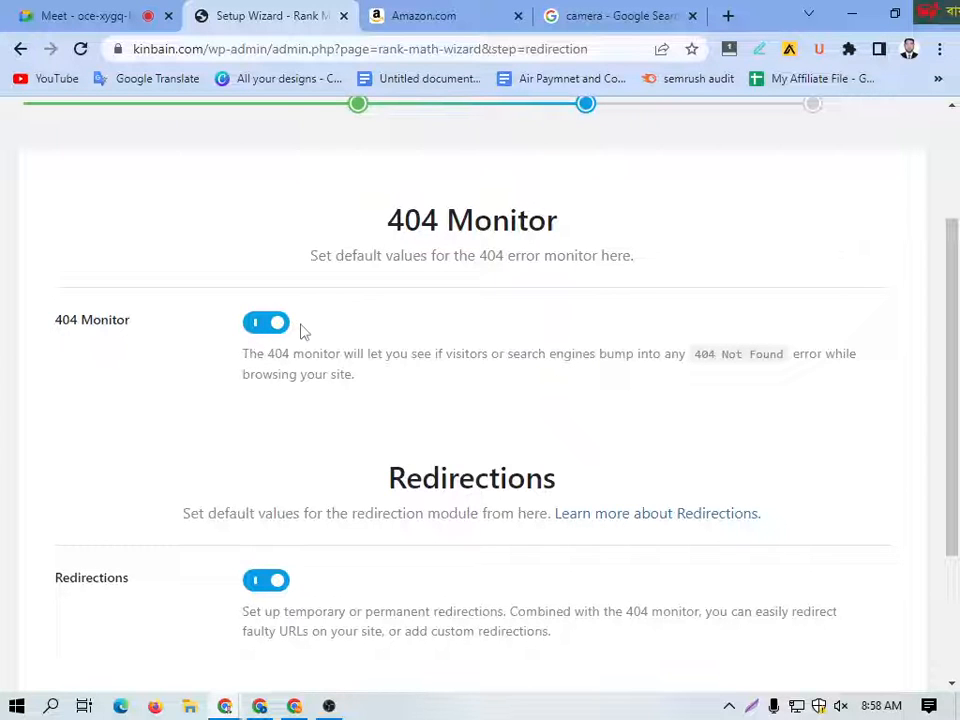
scroll(344, 385, "down", 2)
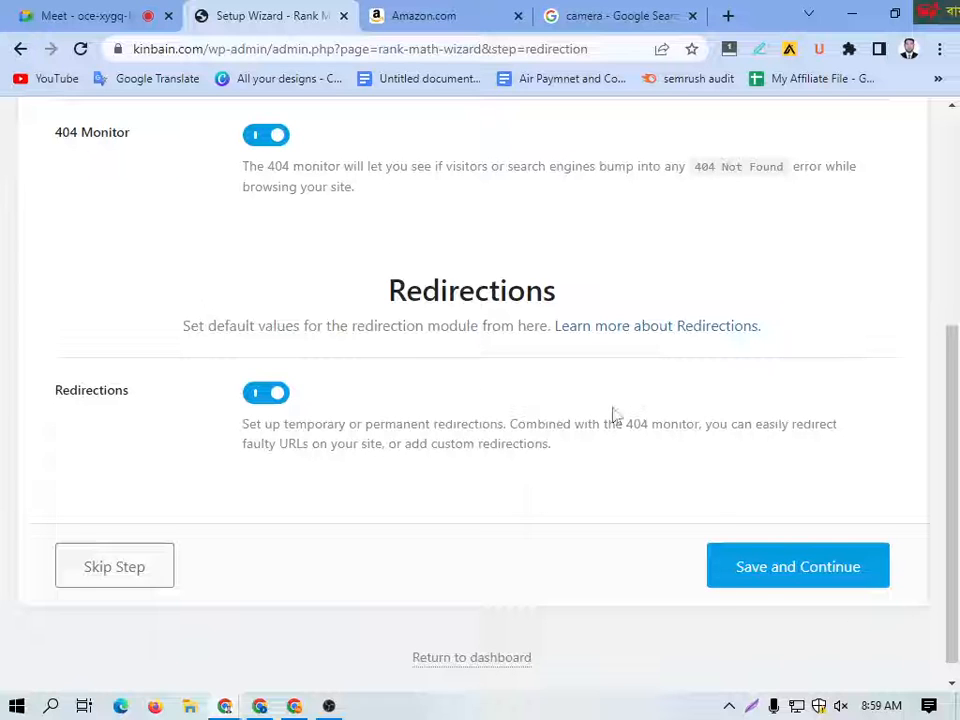
left_click(771, 580)
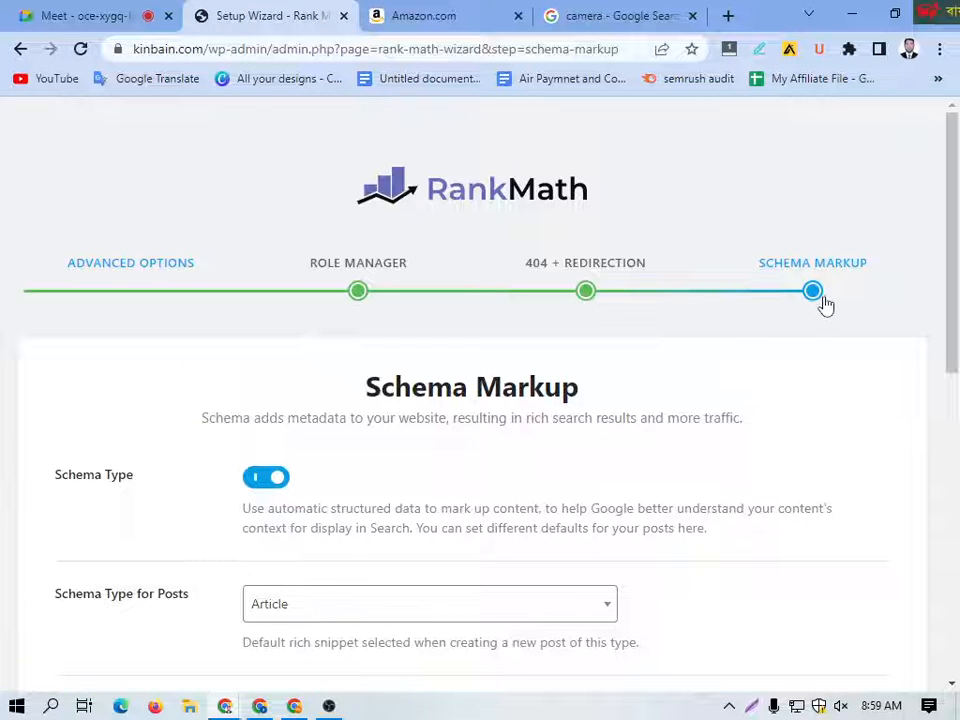
Step: Browse the schema types available for posts and select Article
scroll(424, 376, "down", 2)
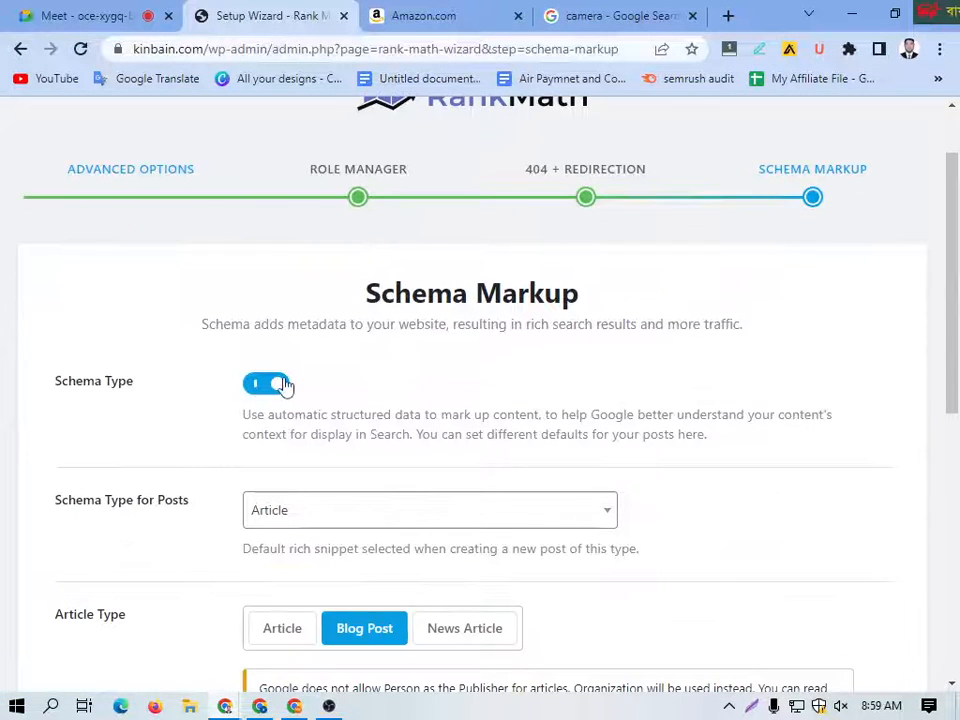
scroll(328, 459, "down", 2)
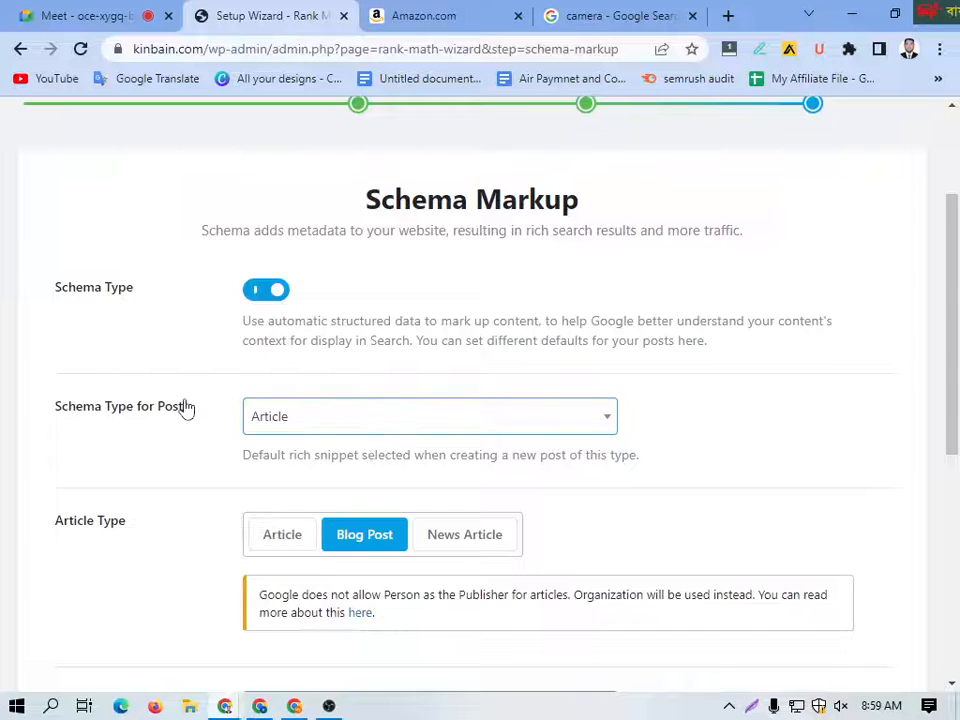
left_click(560, 425)
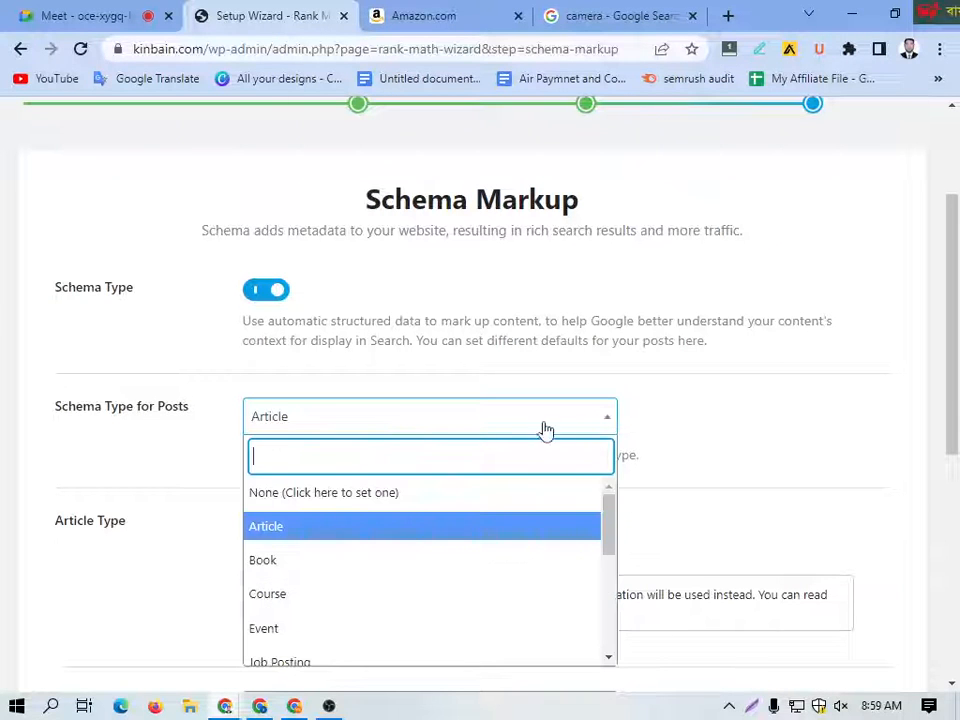
scroll(317, 518, "down", 2)
scroll(328, 512, "up", 2)
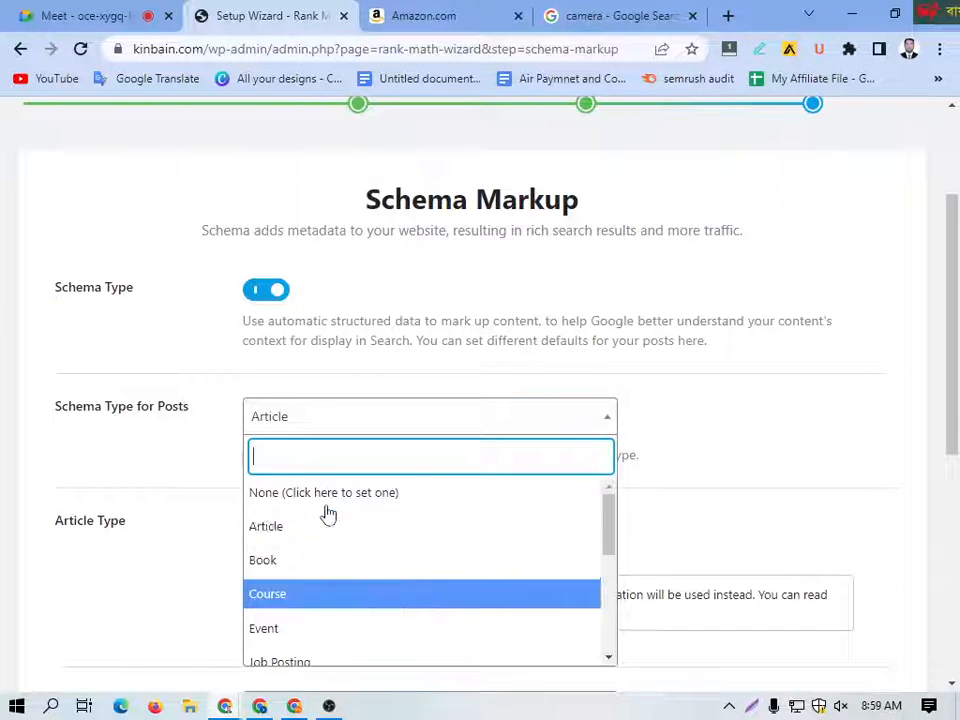
scroll(791, 343, "down", 1)
scroll(341, 471, "down", 1)
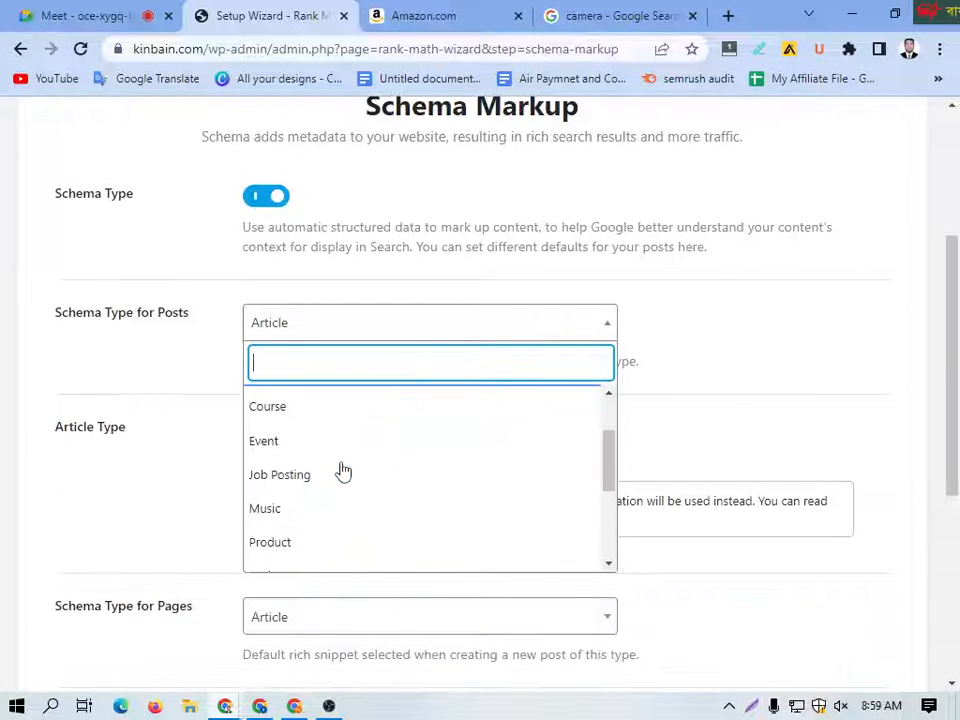
scroll(320, 468, "up", 1)
left_click(288, 436)
Step: Set the article type for pages to Blog Post and save the schema settings to finish the wizard
scroll(317, 411, "down", 1)
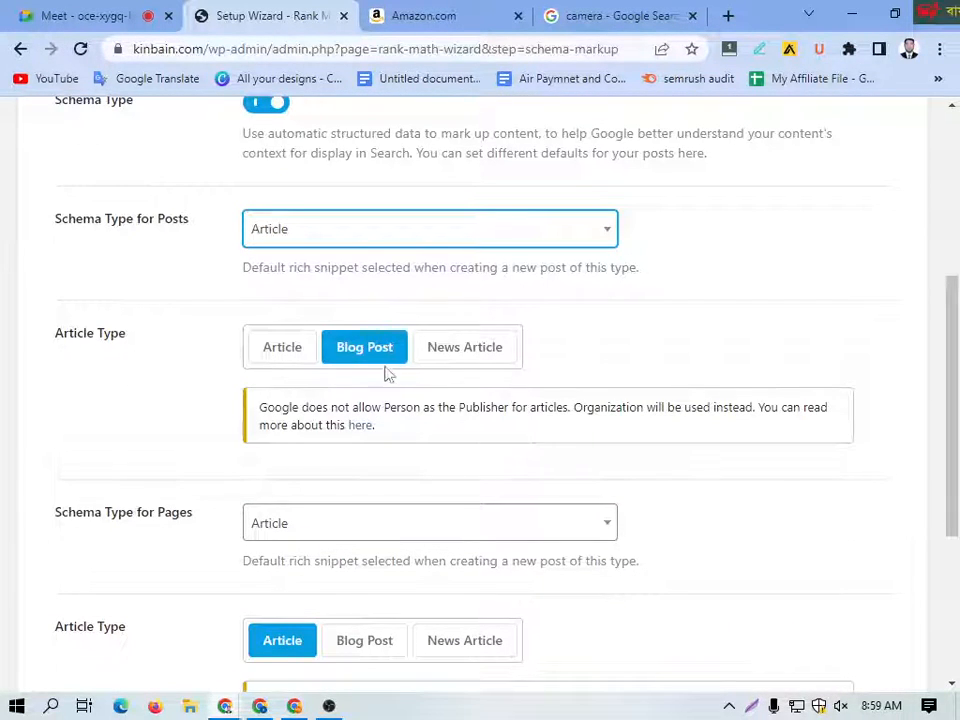
scroll(389, 374, "down", 1)
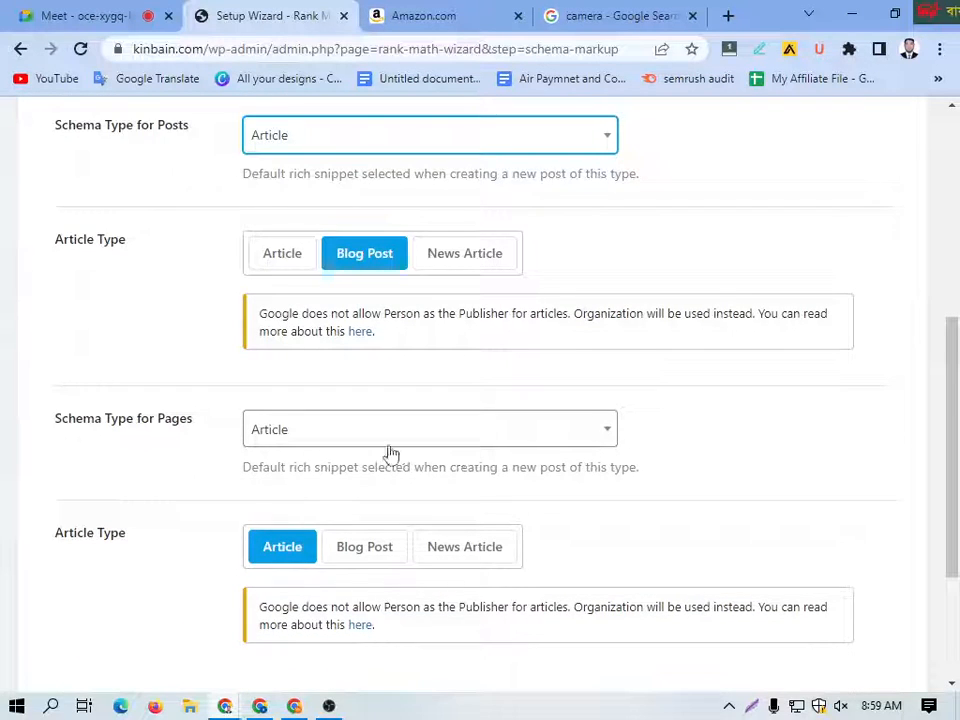
scroll(390, 453, "down", 2)
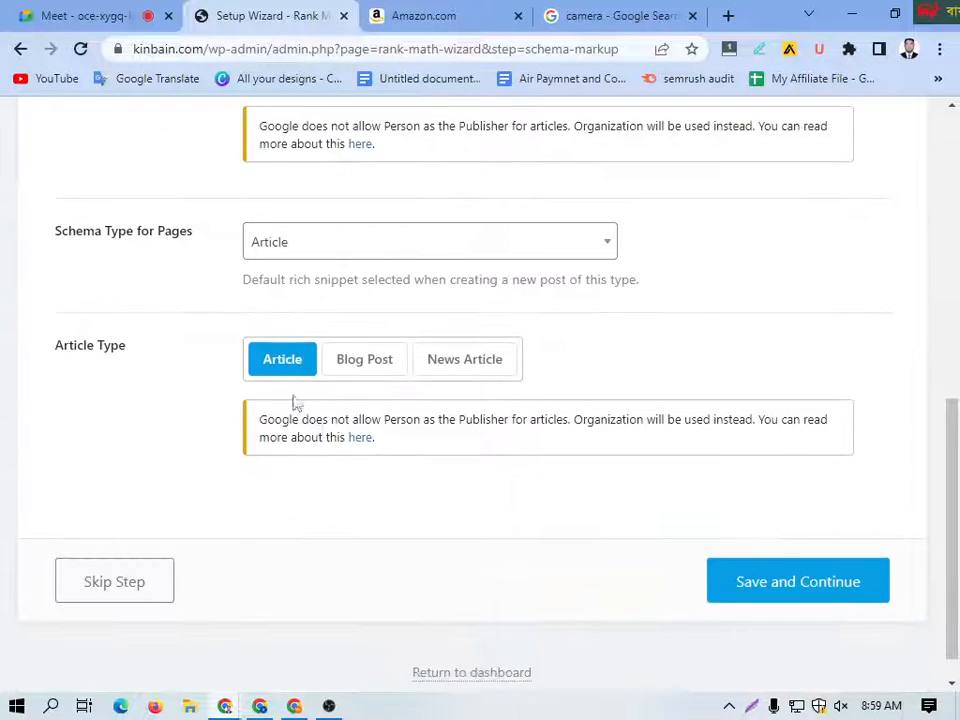
left_click(380, 367)
scroll(600, 480, "down", 1)
left_click(804, 566)
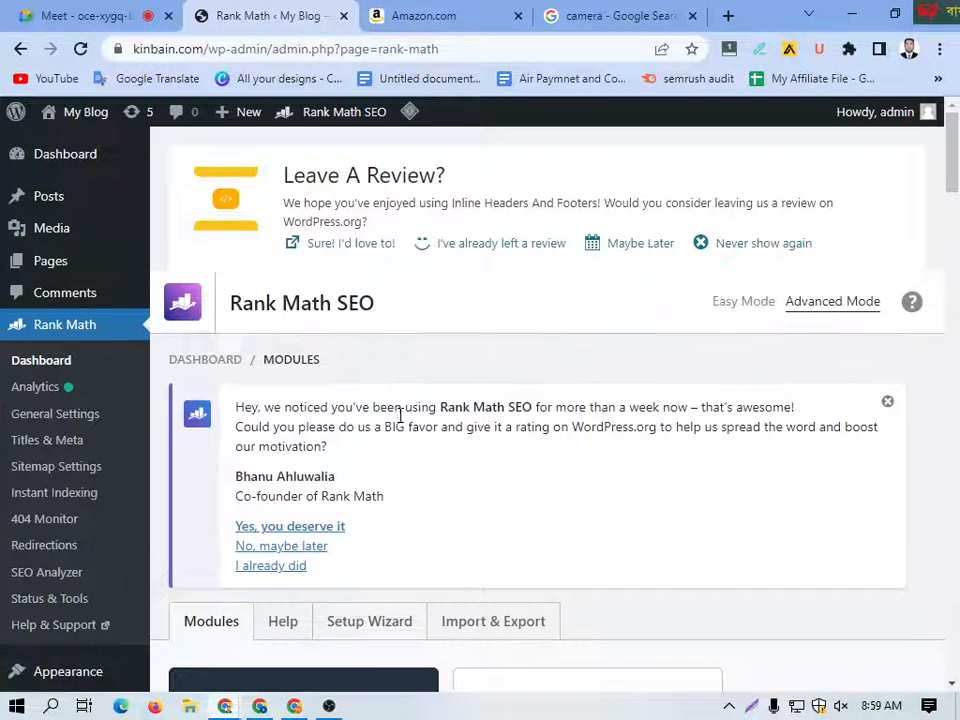
Step: Look through the first Rank Math modules, including 404 Monitor, ACF, AMP, Analytics and bbPress
scroll(400, 415, "down", 3)
scroll(495, 454, "down", 3)
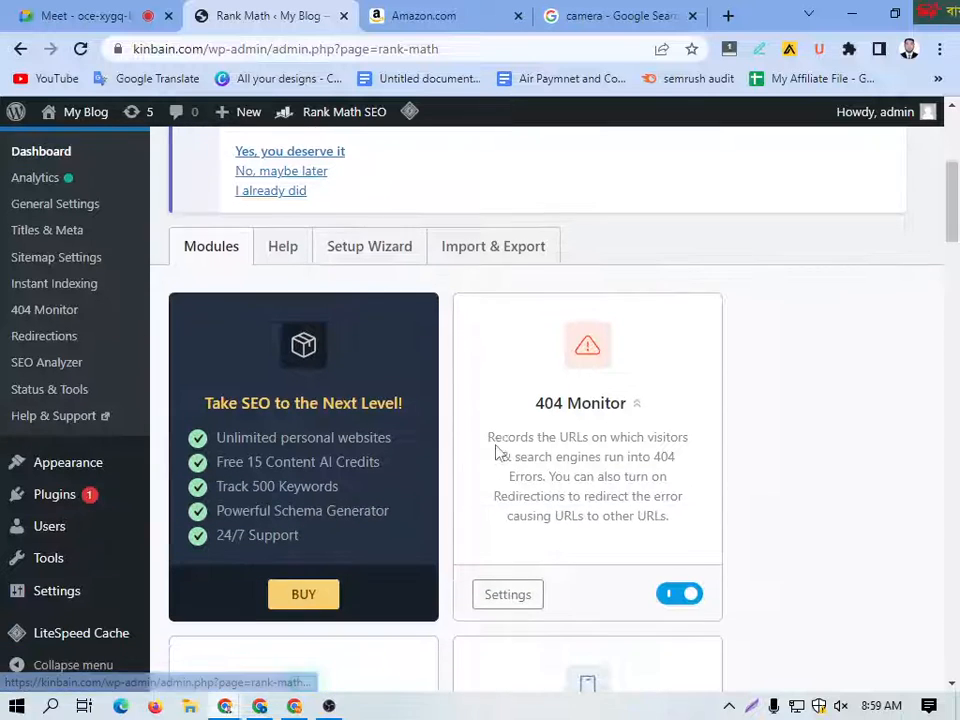
scroll(233, 405, "up", 2)
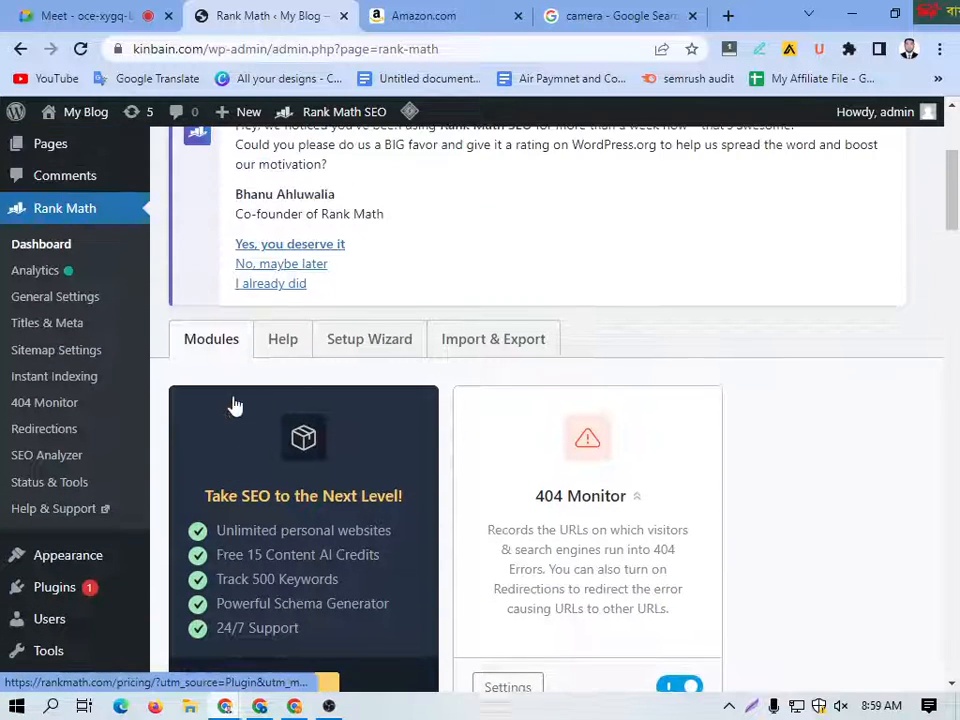
scroll(343, 561, "down", 6)
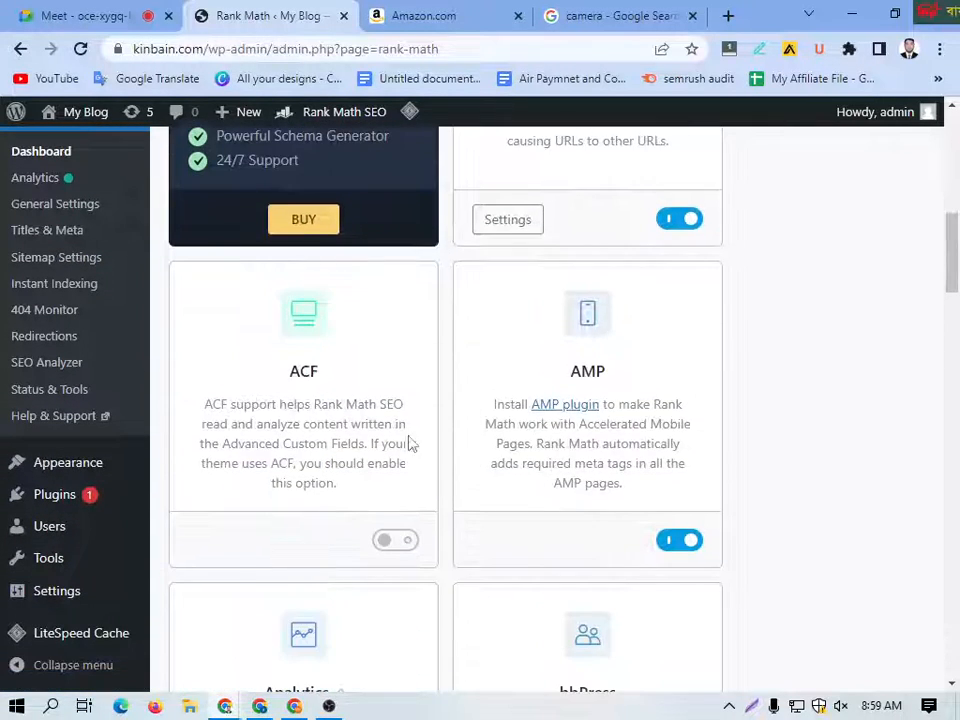
scroll(617, 405, "up", 1)
scroll(617, 335, "up", 2)
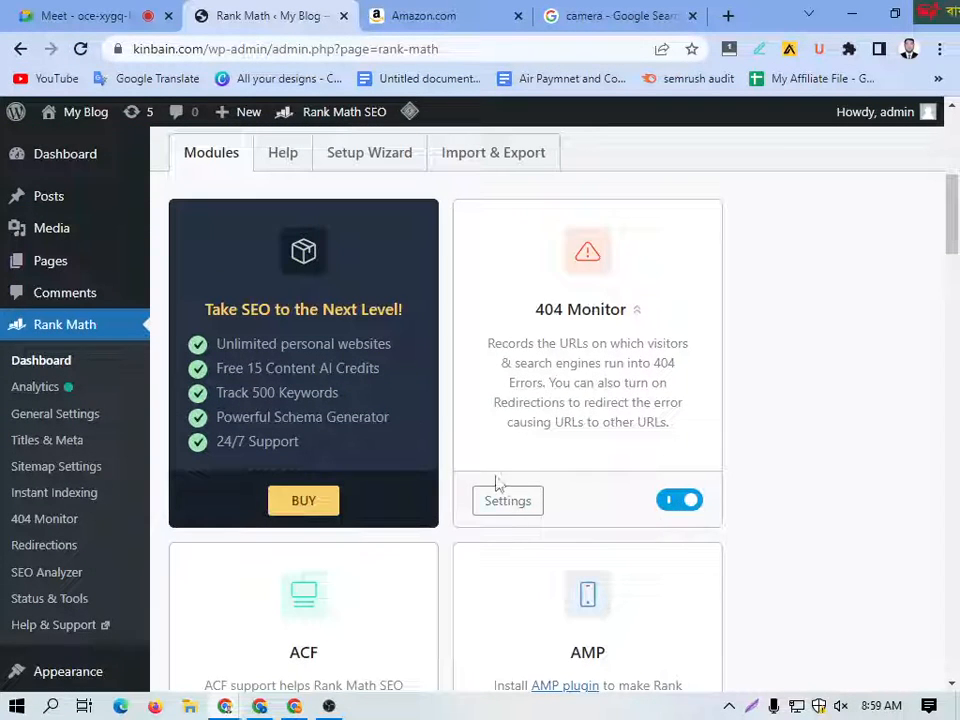
scroll(452, 510, "down", 2)
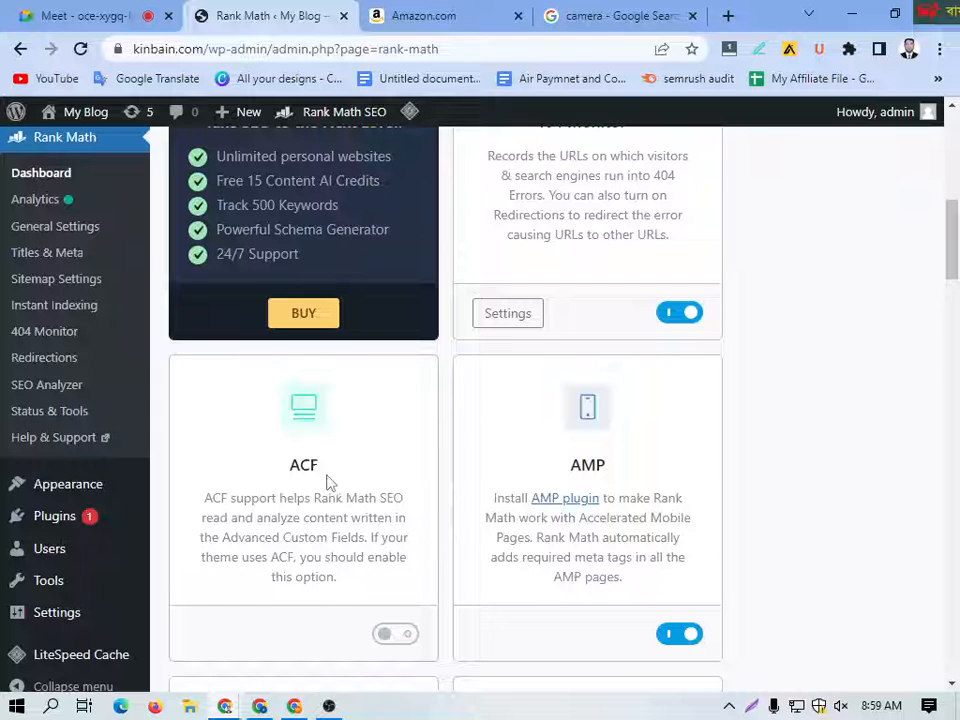
scroll(338, 353, "down", 1)
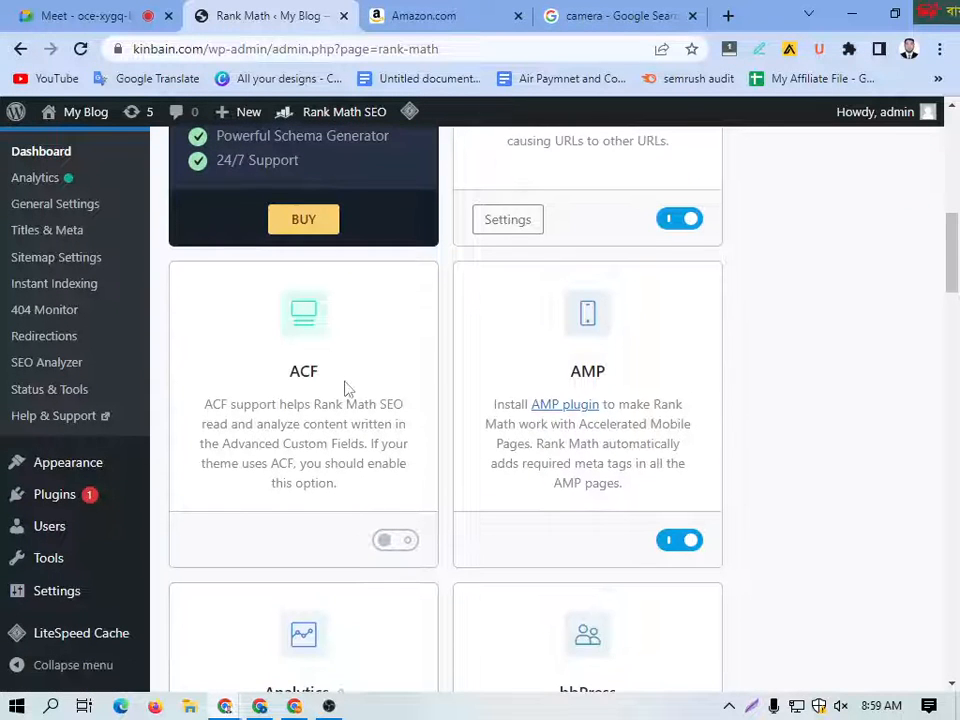
left_click_drag(345, 386, 267, 379)
scroll(575, 283, "down", 1)
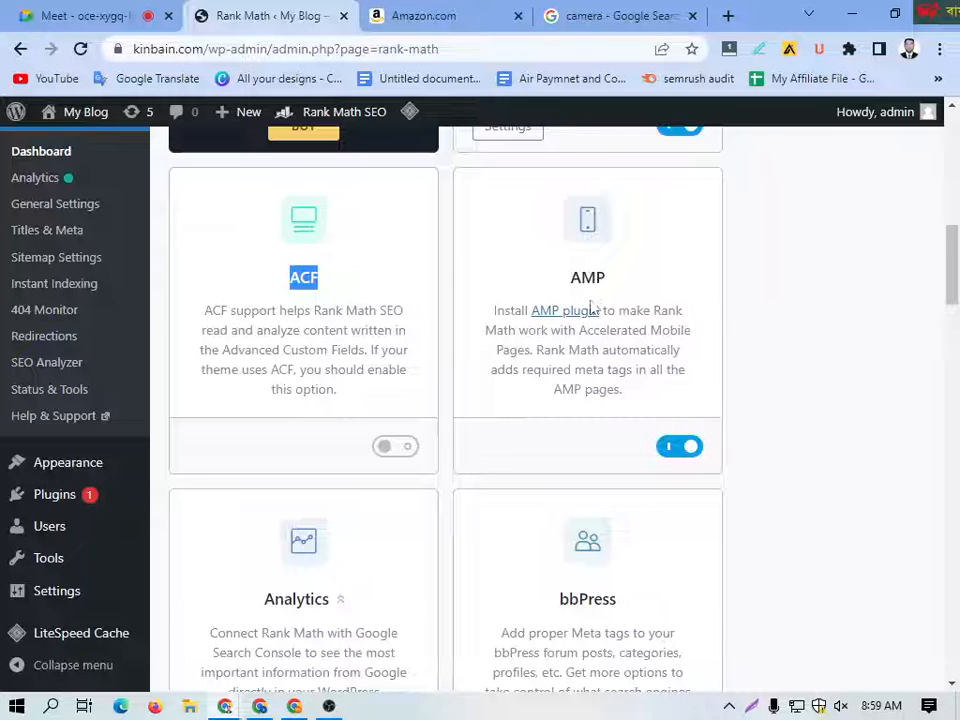
scroll(460, 464, "down", 3)
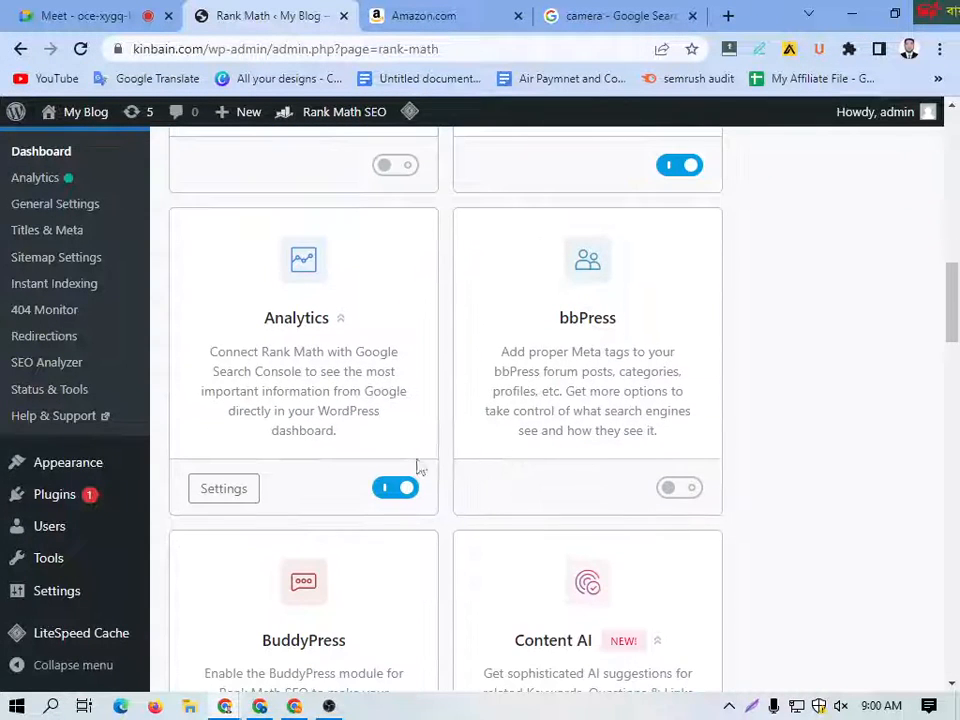
Step: Turn off the Content AI module
scroll(619, 456, "down", 3)
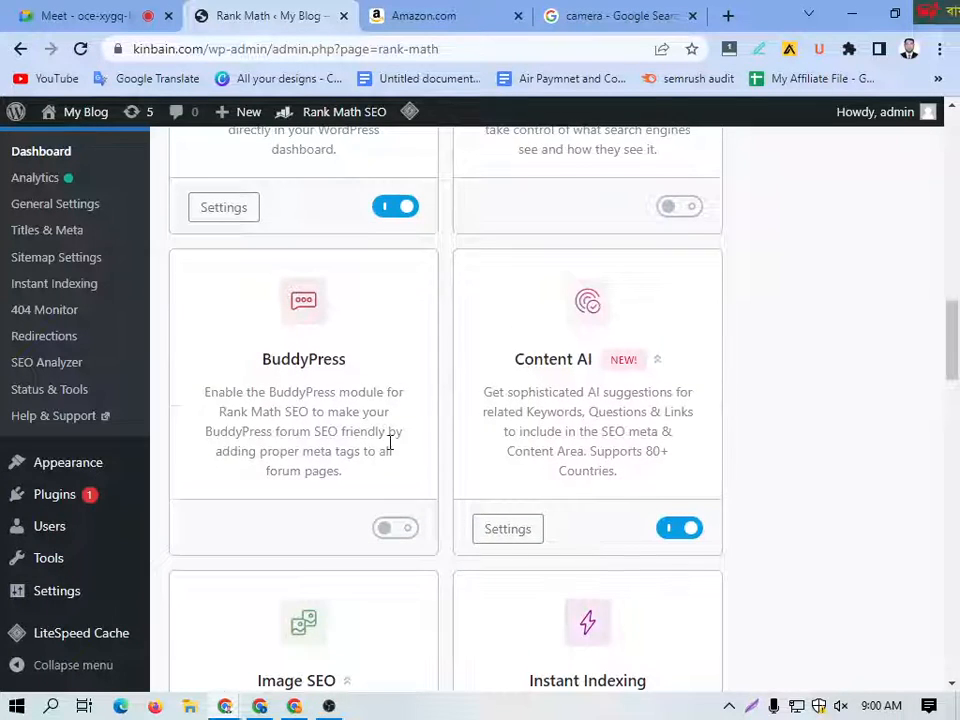
scroll(390, 443, "down", 1)
left_click(677, 440)
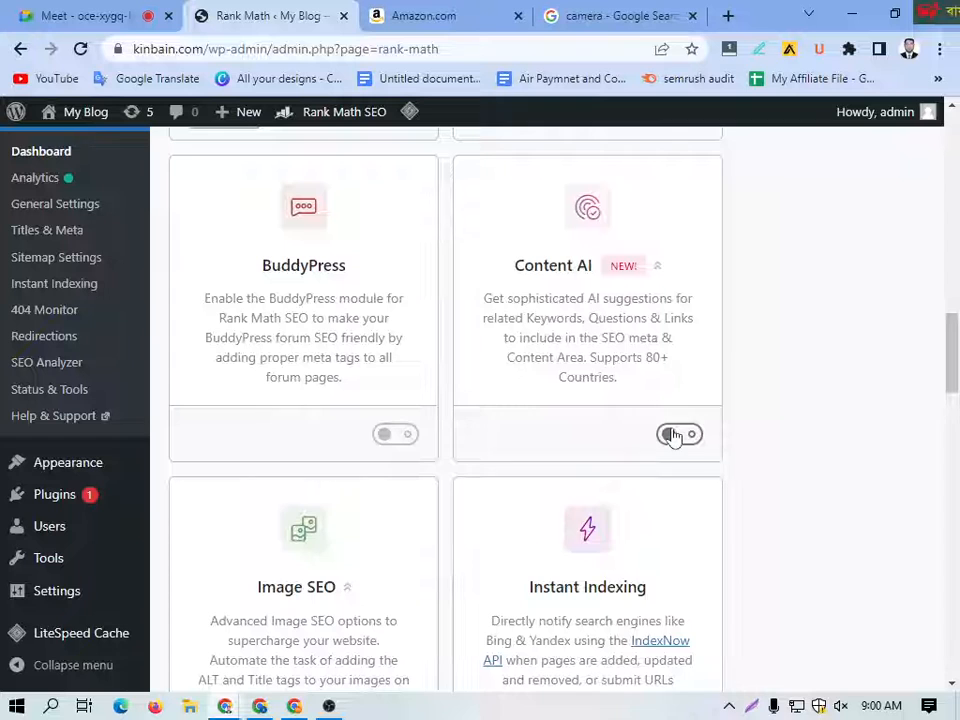
Step: Turn the Local SEO module on and switch it back off
scroll(660, 410, "down", 1)
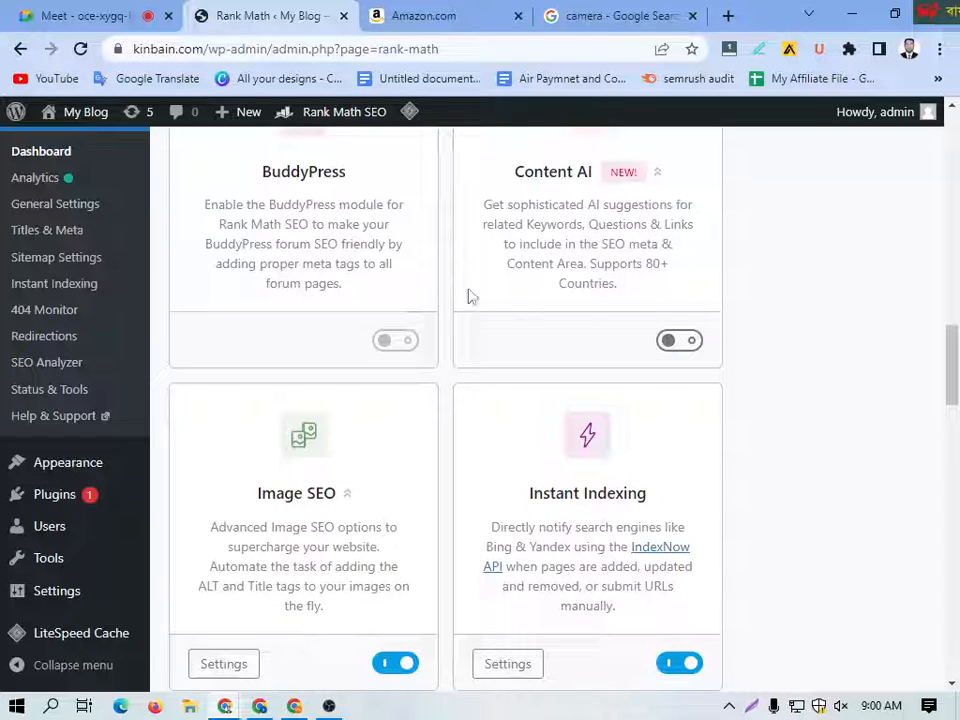
scroll(388, 394, "down", 2)
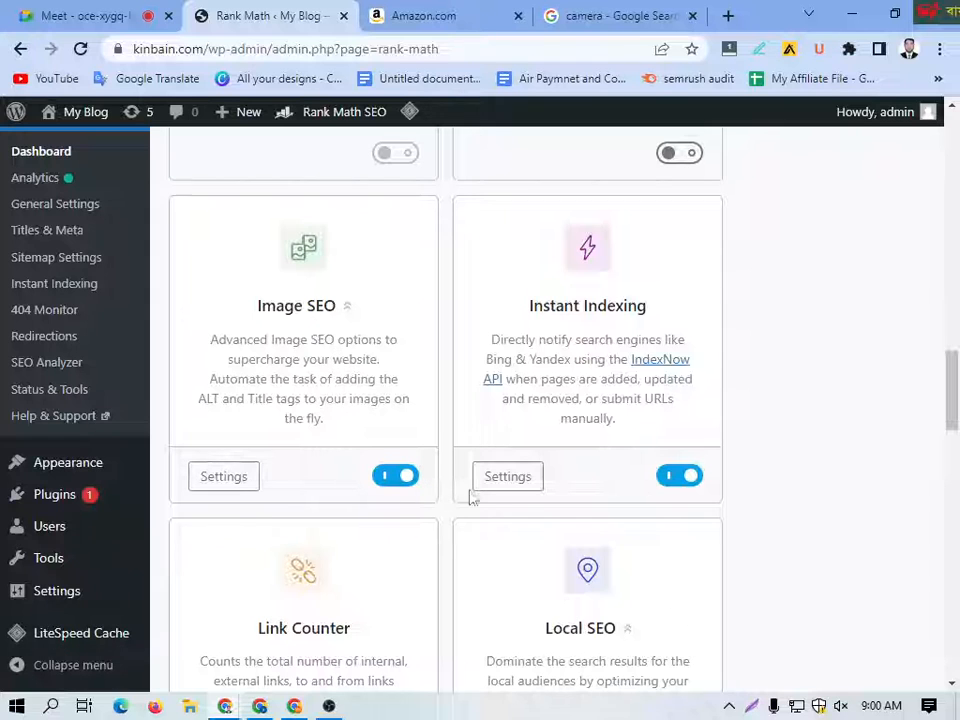
scroll(660, 467, "down", 3)
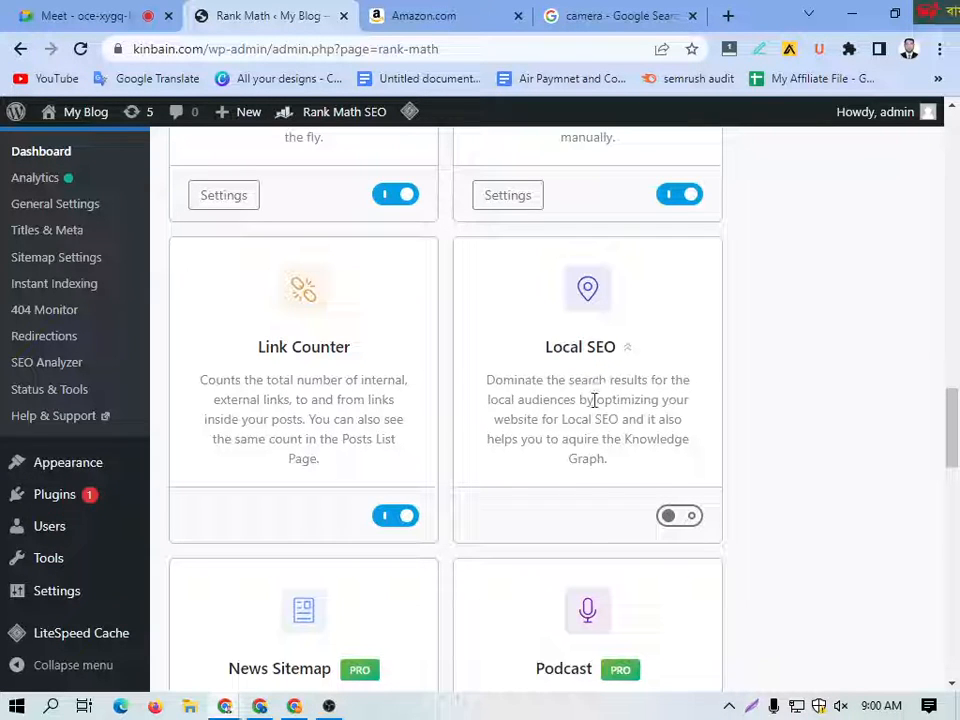
left_click(679, 516)
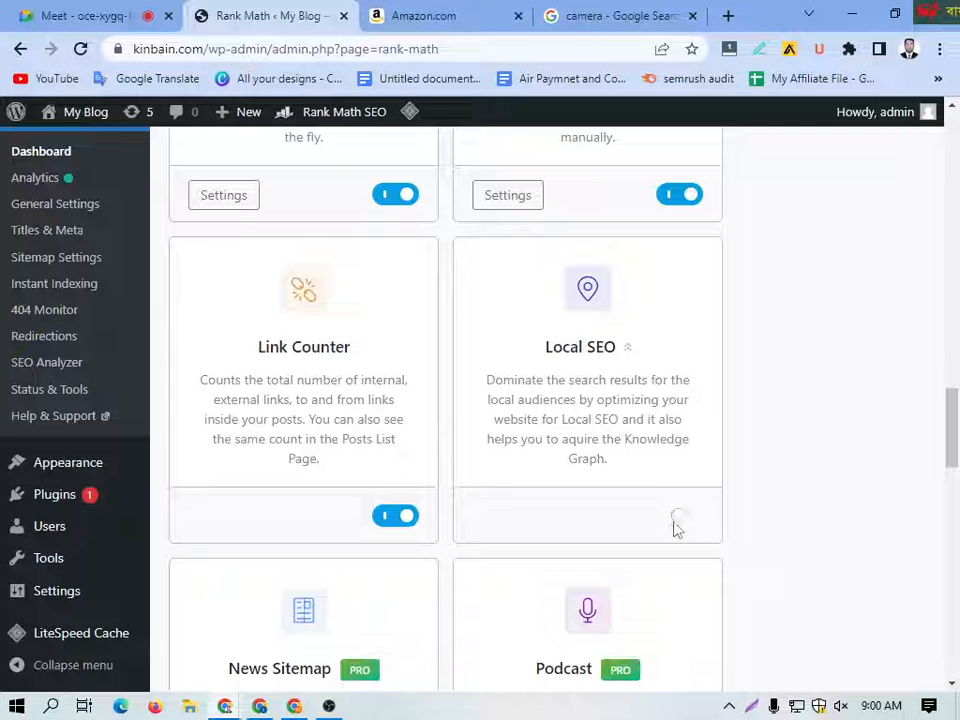
left_click(677, 516)
Step: Look through the remaining modules from News Sitemap and Podcast down to Google Web Stories and WooCommerce
scroll(600, 500, "down", 3)
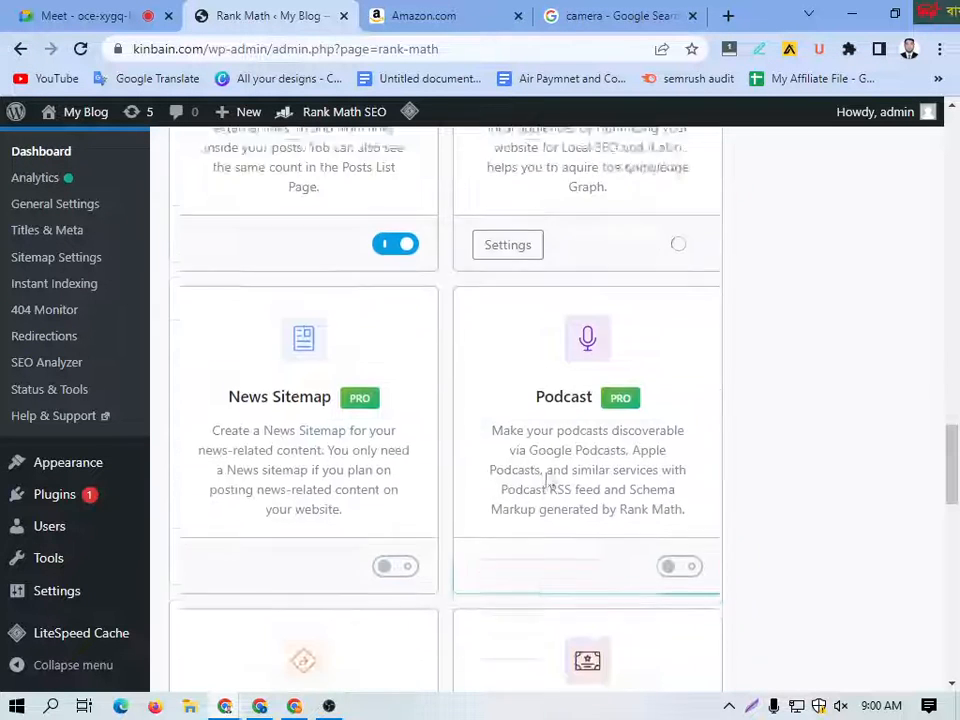
scroll(560, 495, "down", 2)
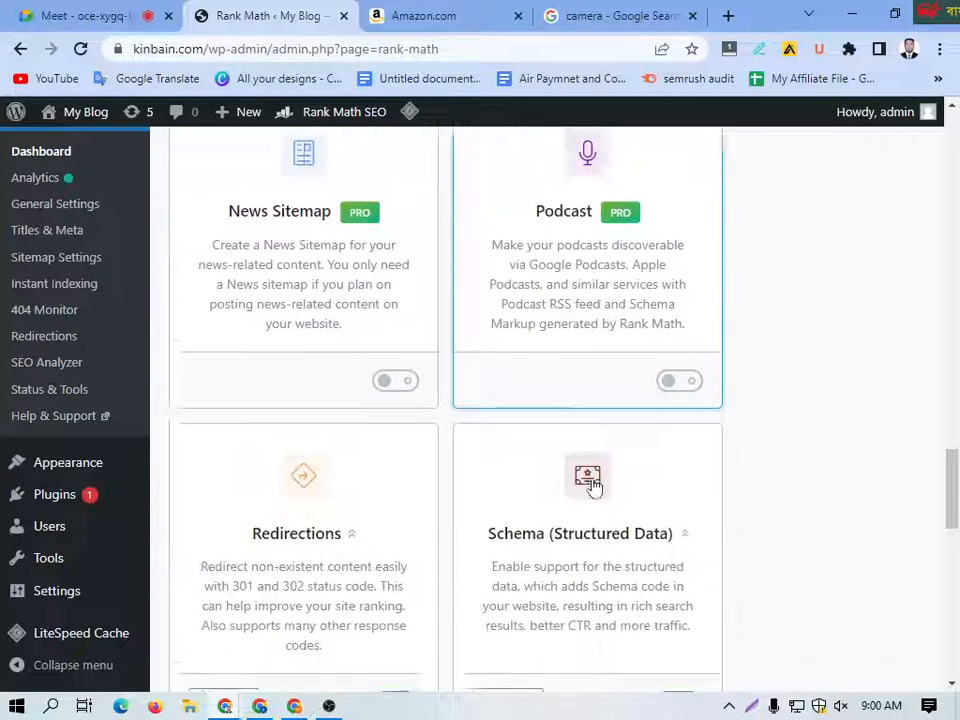
scroll(430, 385, "down", 3)
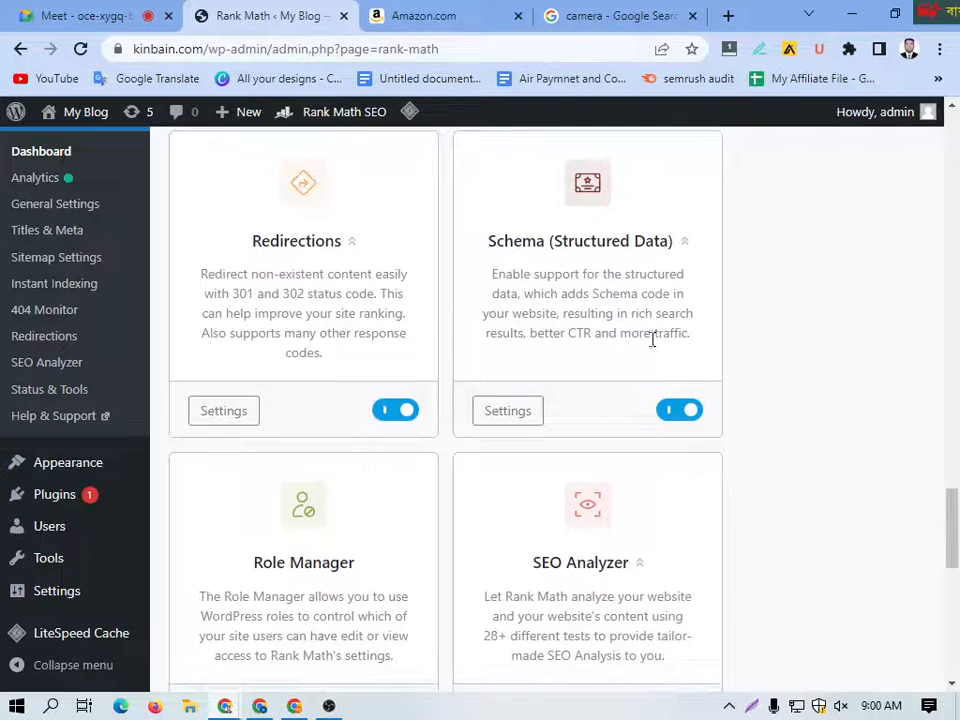
scroll(652, 340, "down", 3)
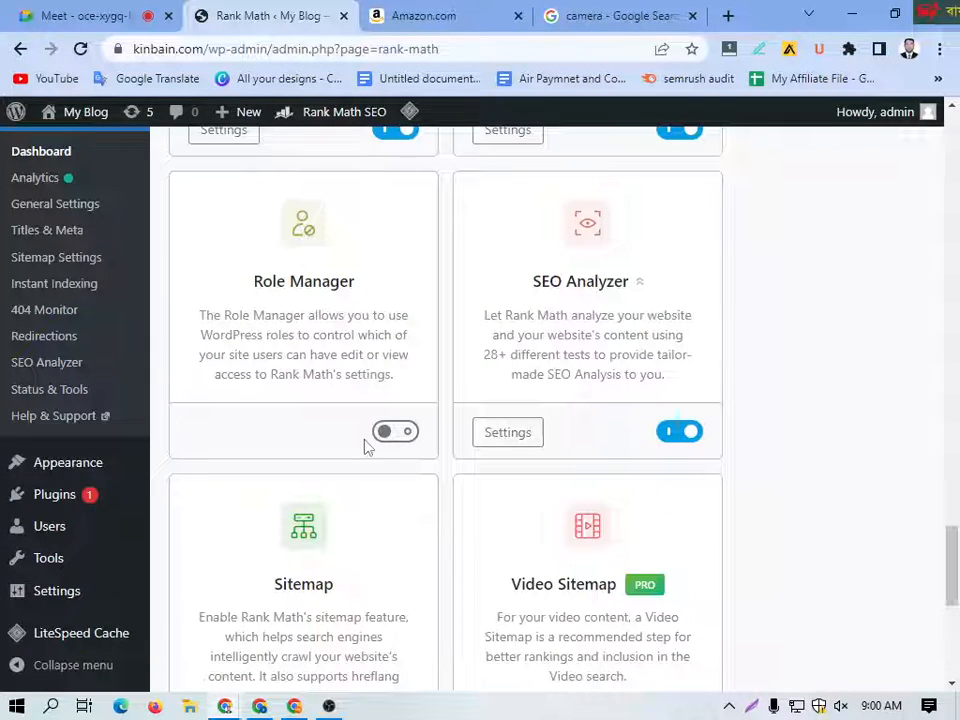
scroll(606, 407, "down", 3)
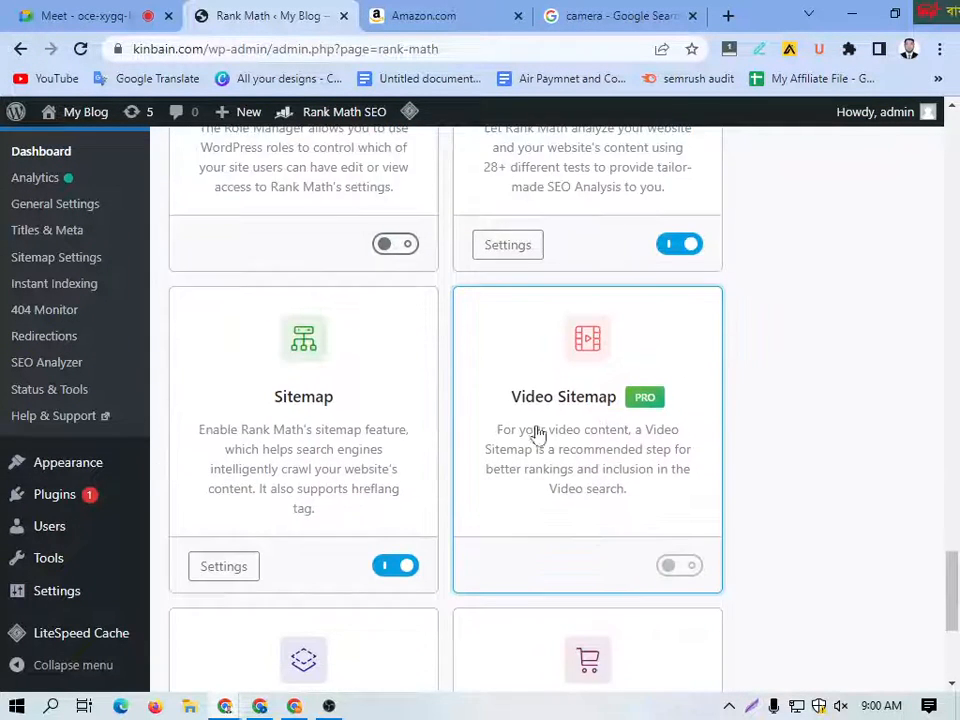
scroll(516, 452, "down", 3)
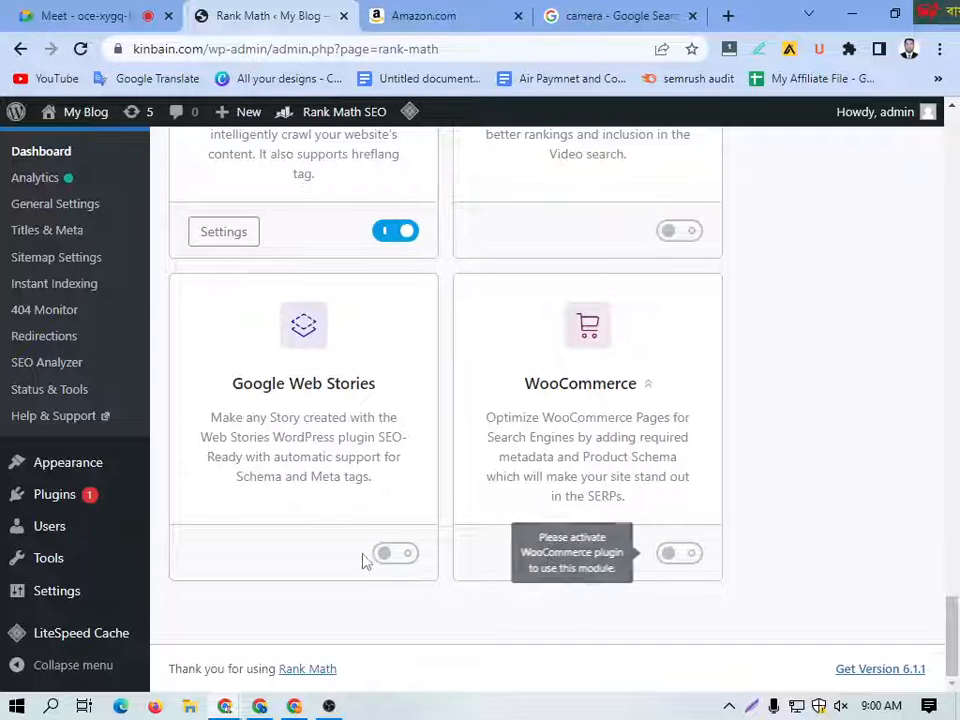
scroll(443, 459, "up", 6)
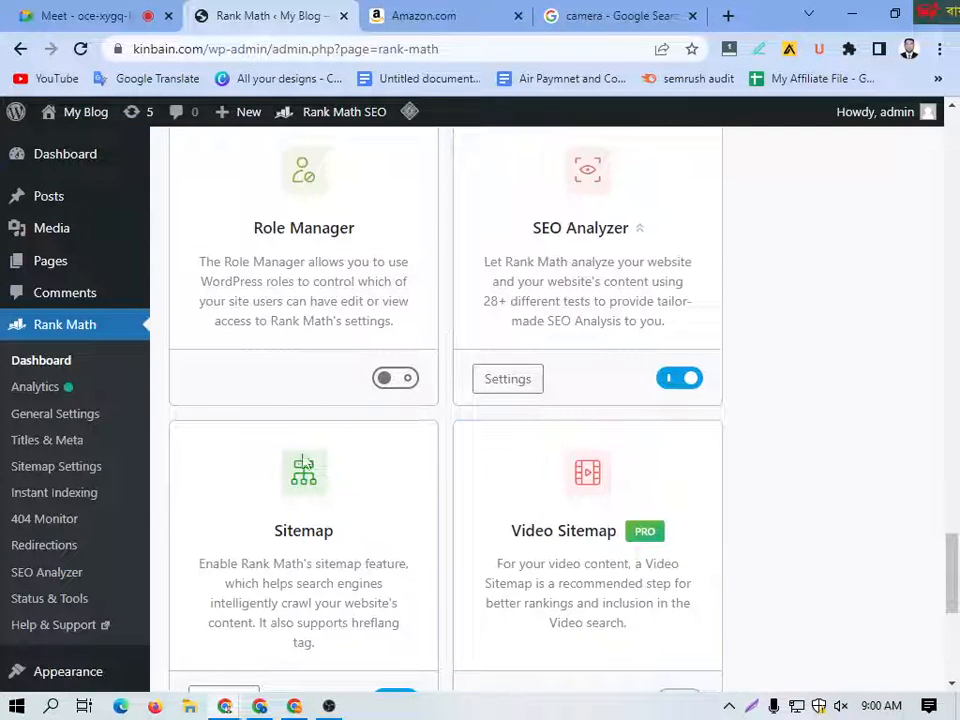
Step: Open Rank Math Analytics and examine the Overall Optimization, Search Impressions and Total Keywords figures on its dashboard
left_click(35, 396)
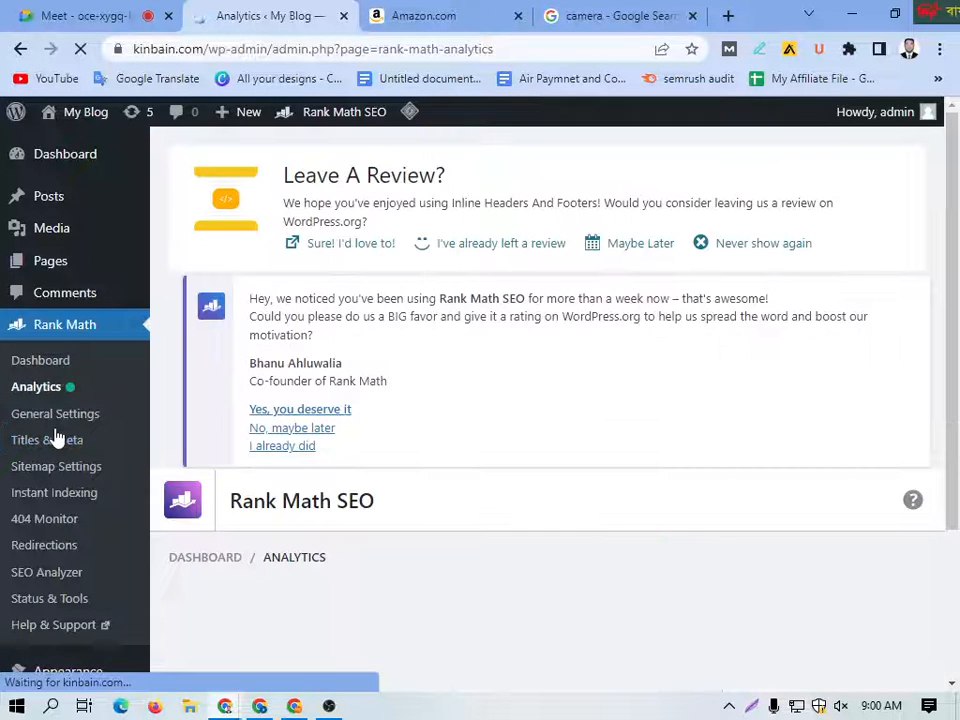
scroll(505, 415, "down", 3)
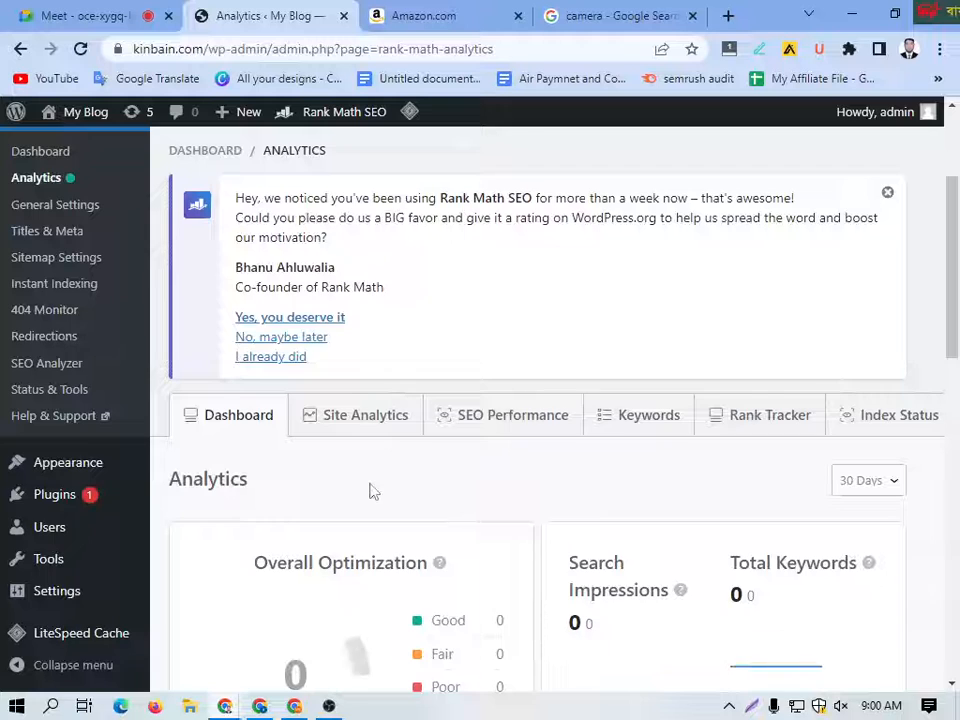
scroll(300, 485, "down", 1)
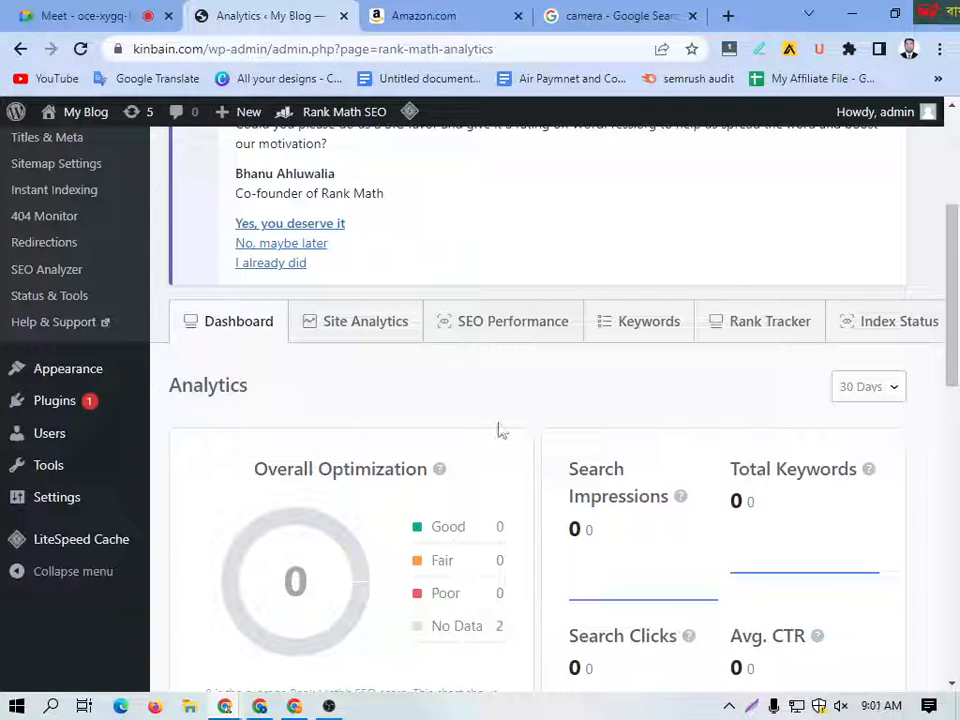
scroll(354, 461, "down", 1)
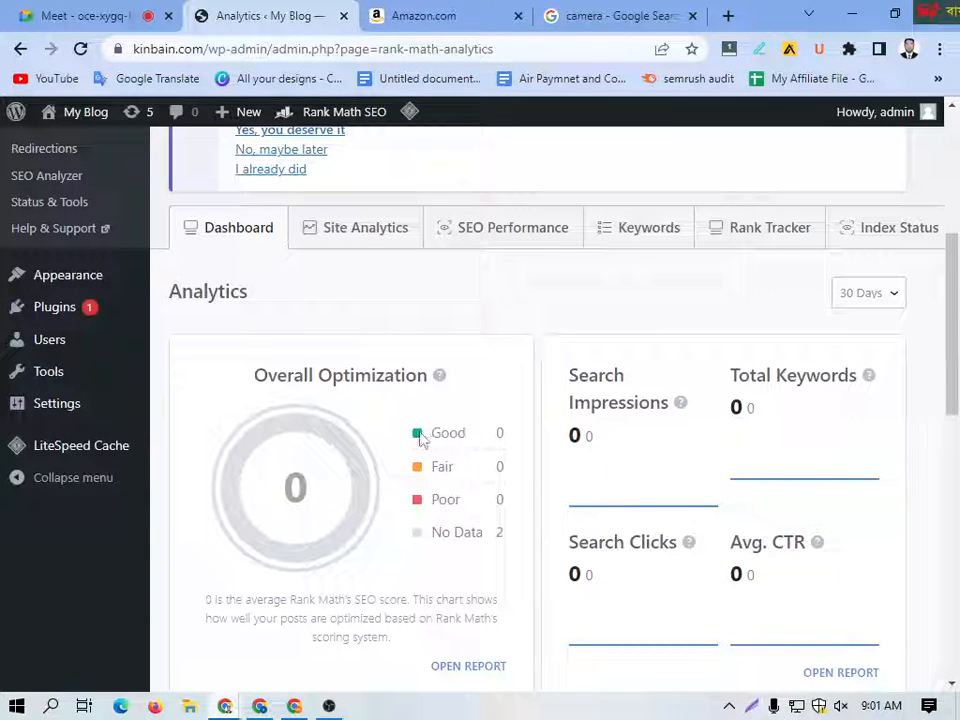
left_click_drag(420, 440, 523, 439)
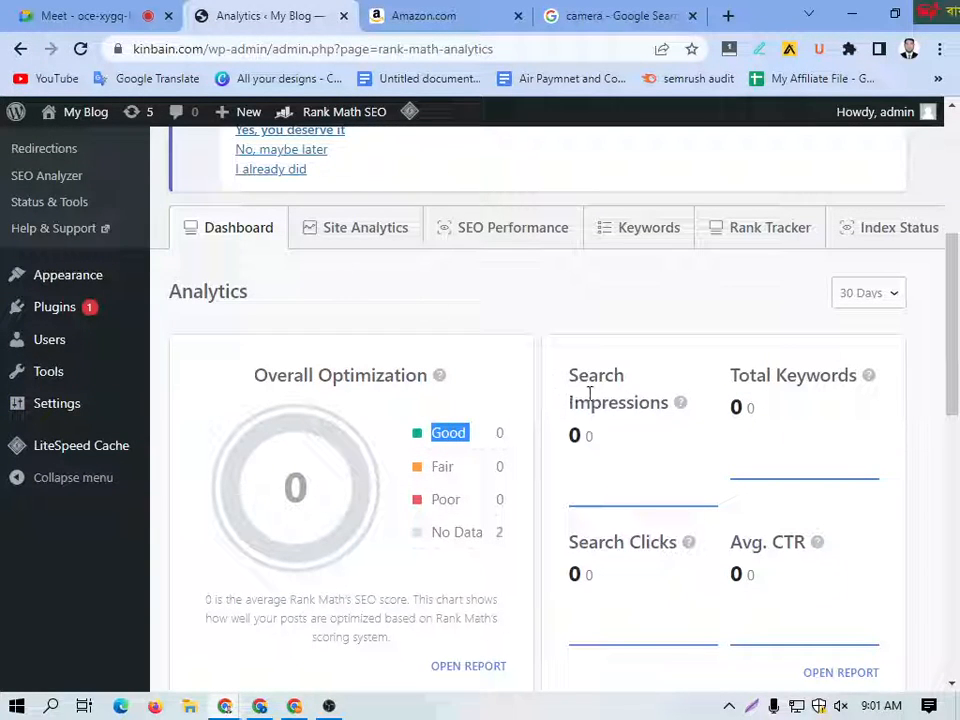
left_click_drag(567, 405, 656, 404)
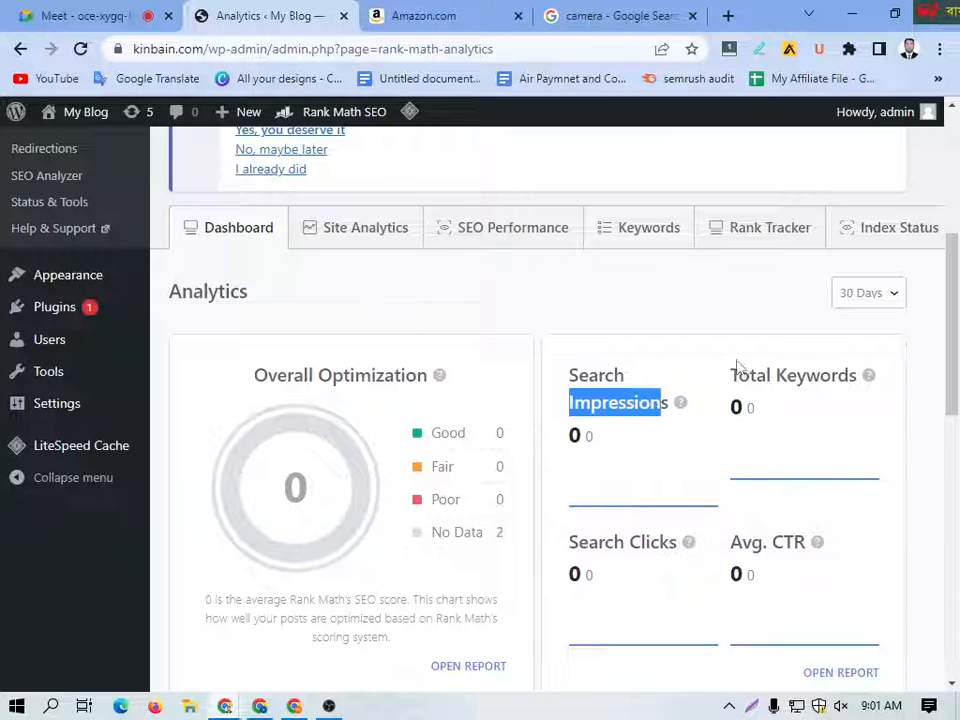
left_click_drag(737, 366, 821, 418)
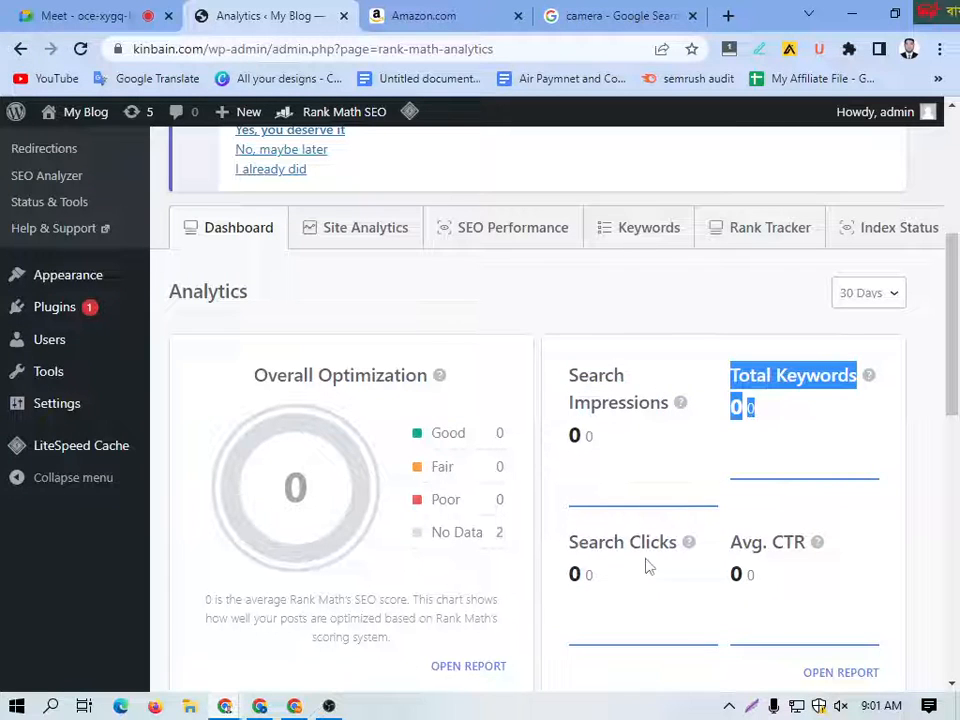
Step: Examine the Site Analytics scores and the SEO Performance figures for impressions, keywords, clicks, CTR and position
left_click(360, 228)
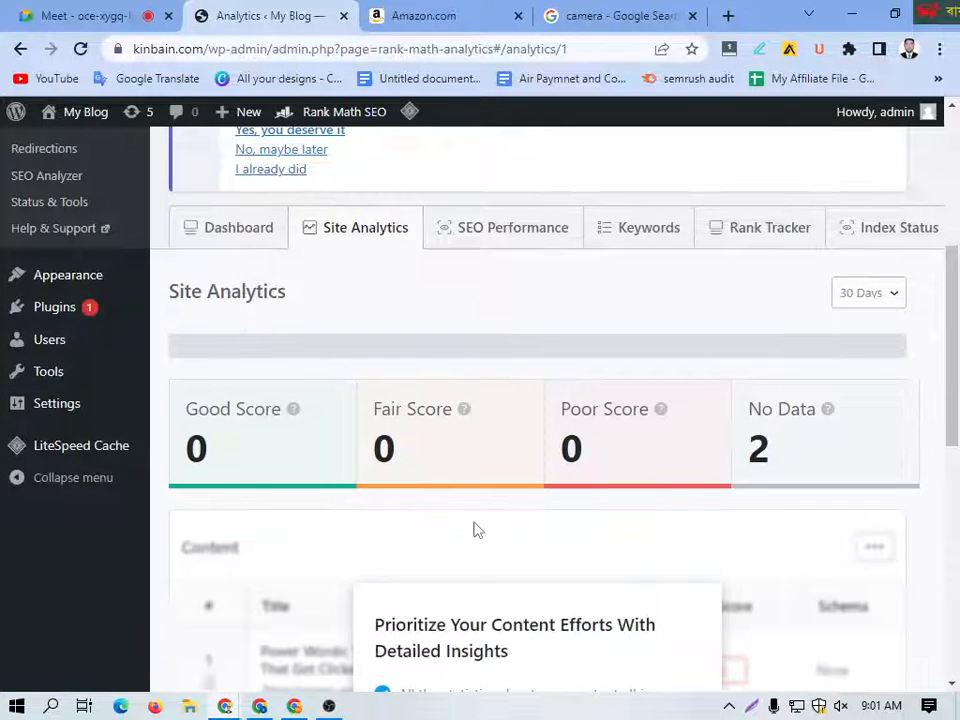
scroll(400, 450, "down", 2)
scroll(648, 360, "up", 4)
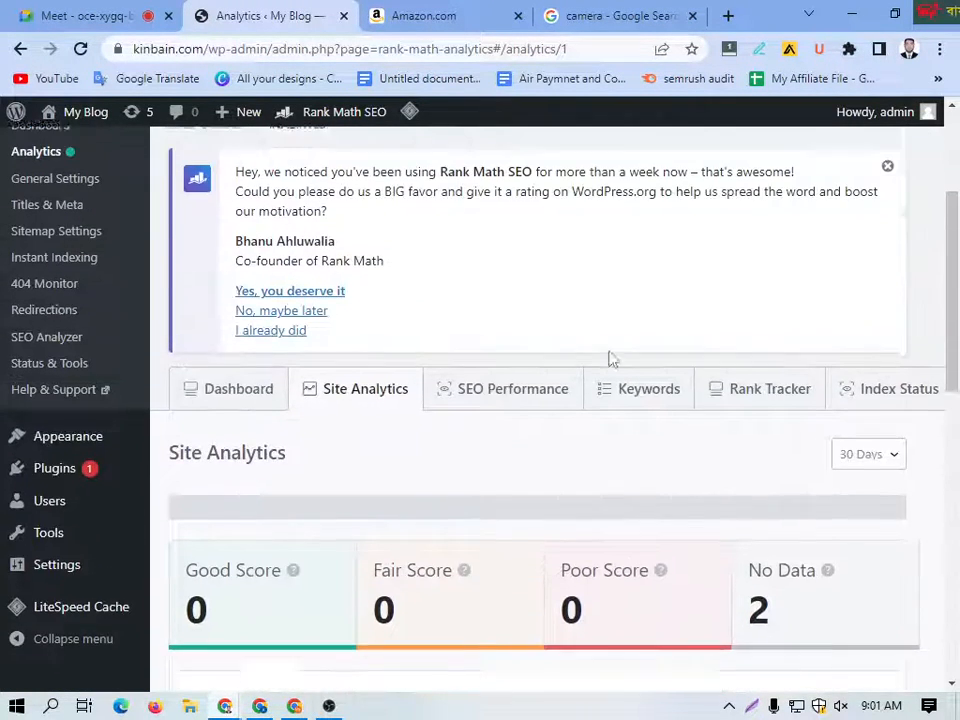
left_click(489, 427)
scroll(467, 489, "down", 3)
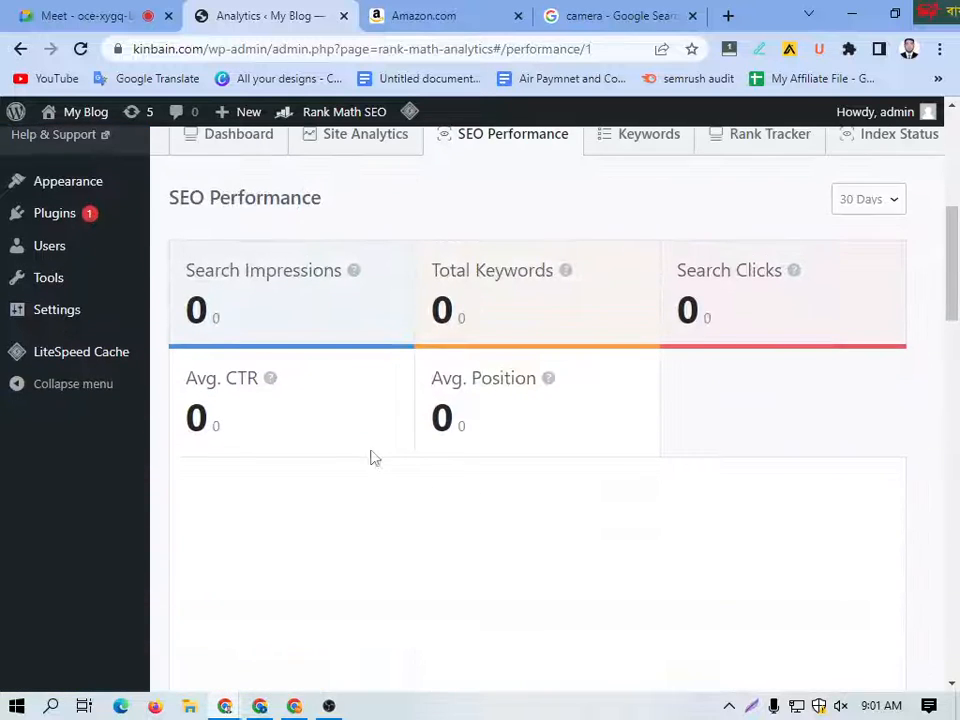
left_click_drag(167, 270, 658, 444)
scroll(658, 444, "up", 3)
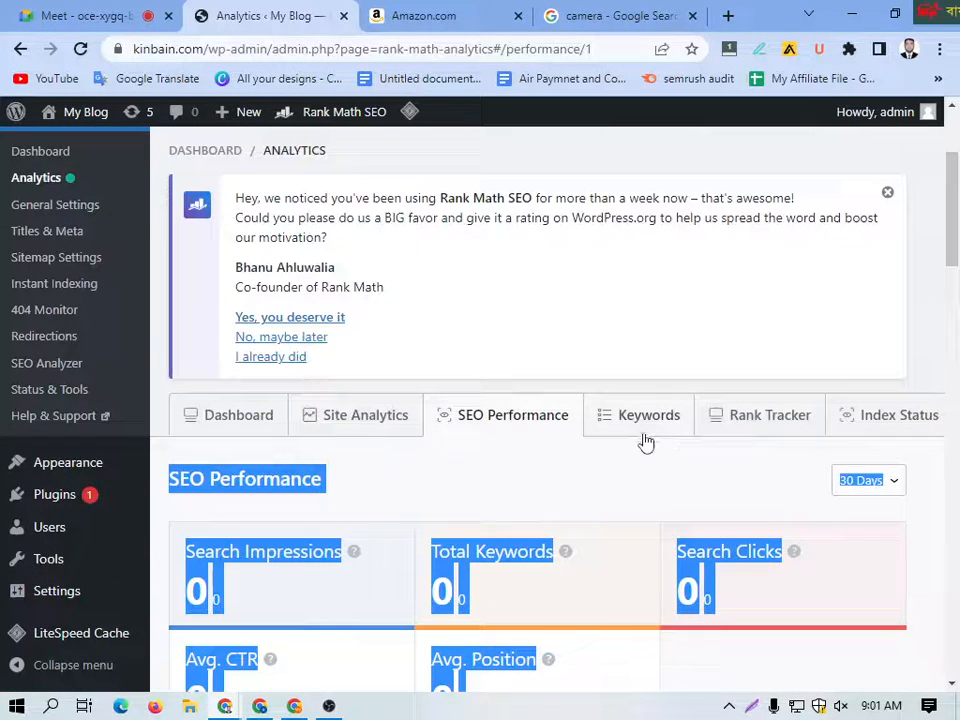
left_click(491, 482)
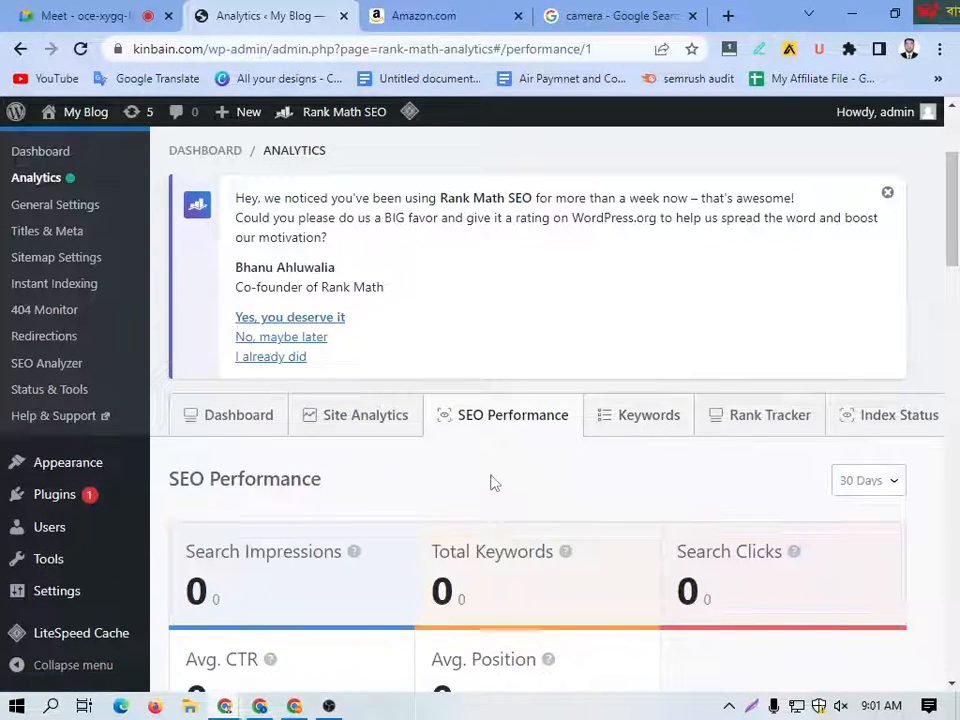
Step: Examine the Keywords report with its ranking position groups
left_click(636, 427)
scroll(398, 464, "down", 2)
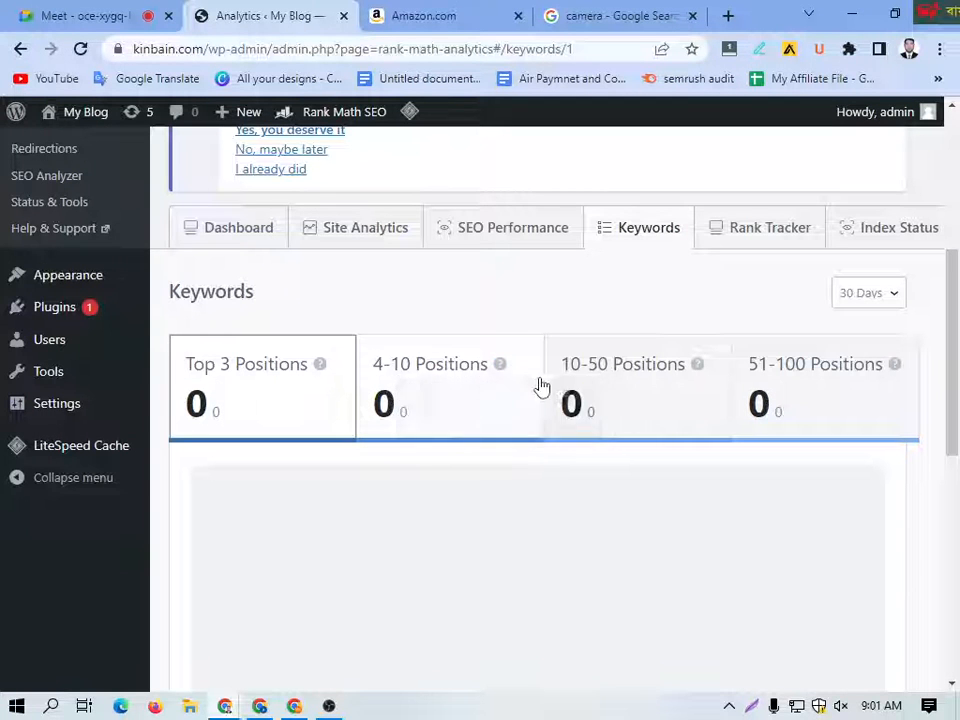
scroll(332, 392, "up", 5)
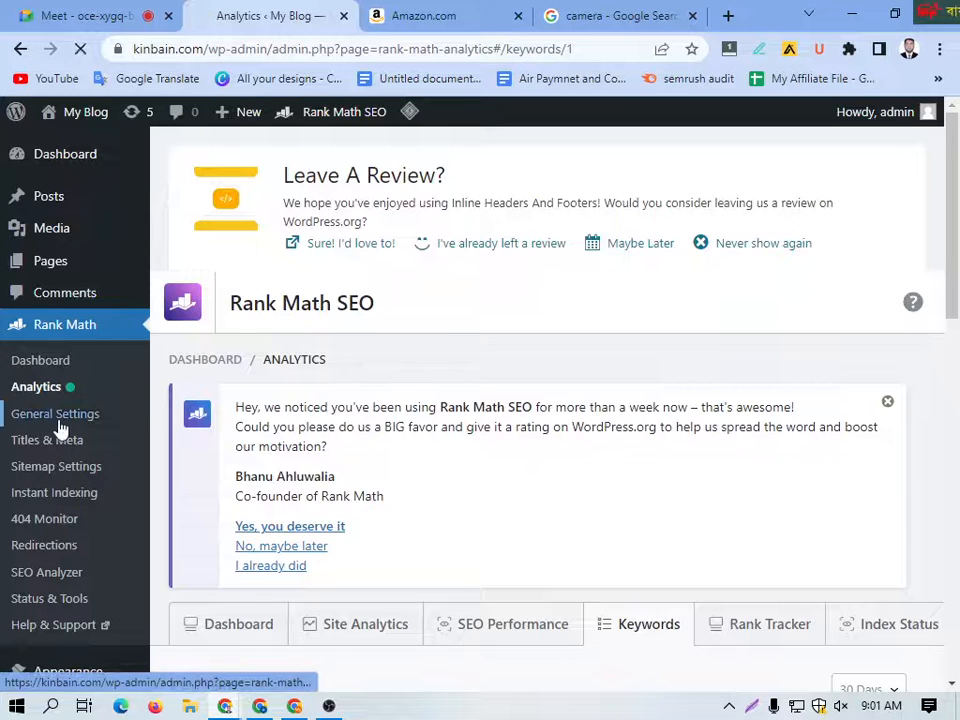
Step: Open Rank Math's General Settings and examine the Links options for category base, attachment redirects, nofollow and external links
left_click(58, 424)
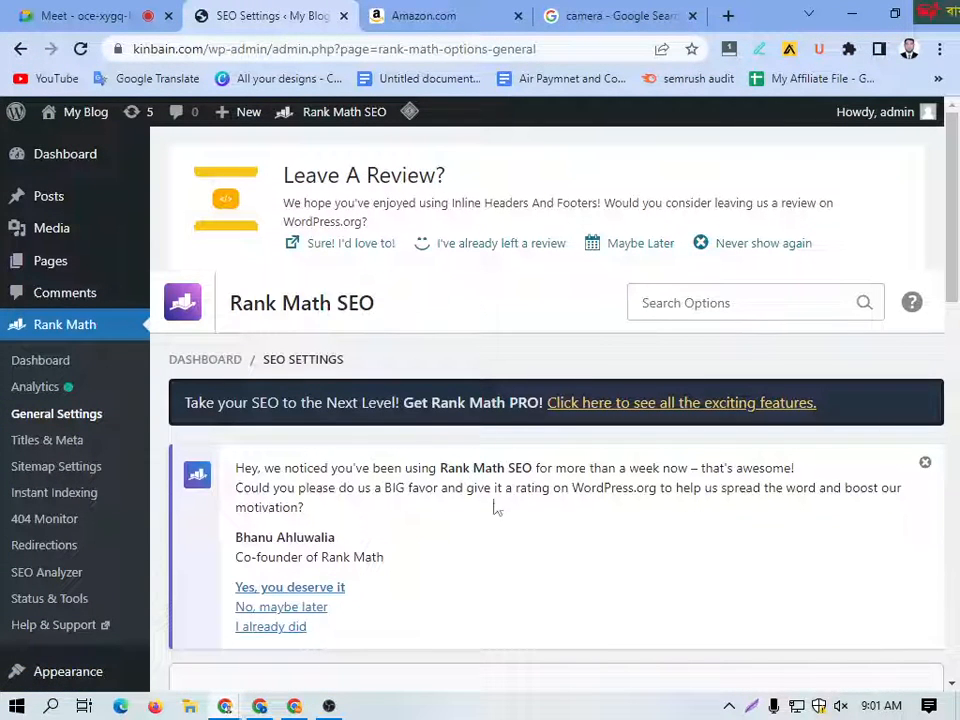
scroll(493, 512, "down", 4)
scroll(330, 476, "down", 1)
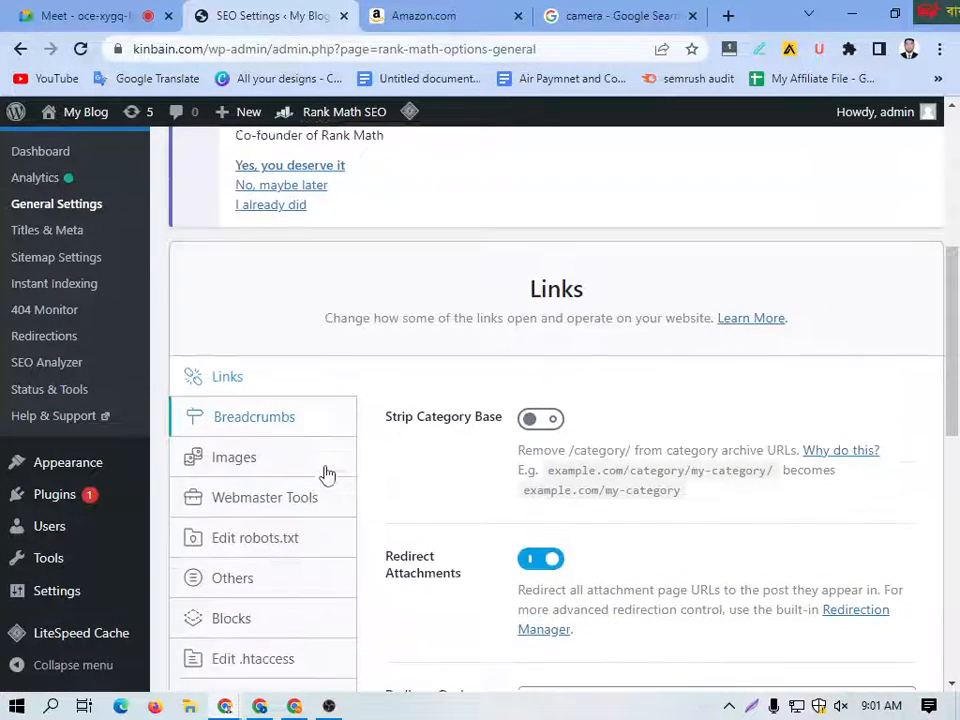
scroll(328, 474, "down", 1)
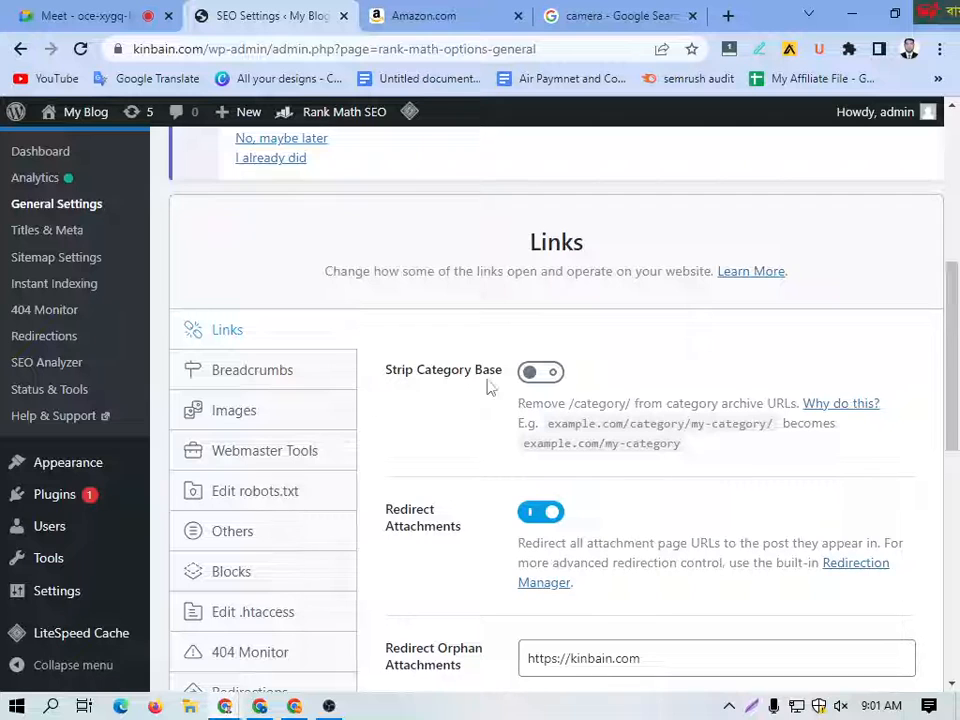
scroll(445, 457, "down", 2)
scroll(565, 446, "down", 4)
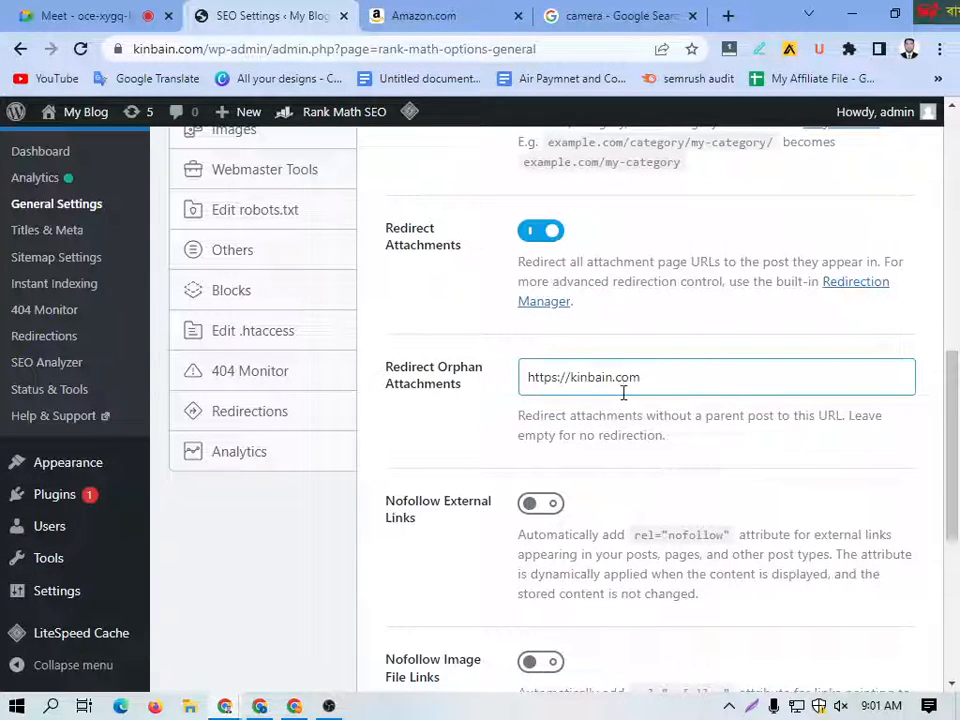
scroll(578, 412, "down", 4)
scroll(564, 471, "down", 5)
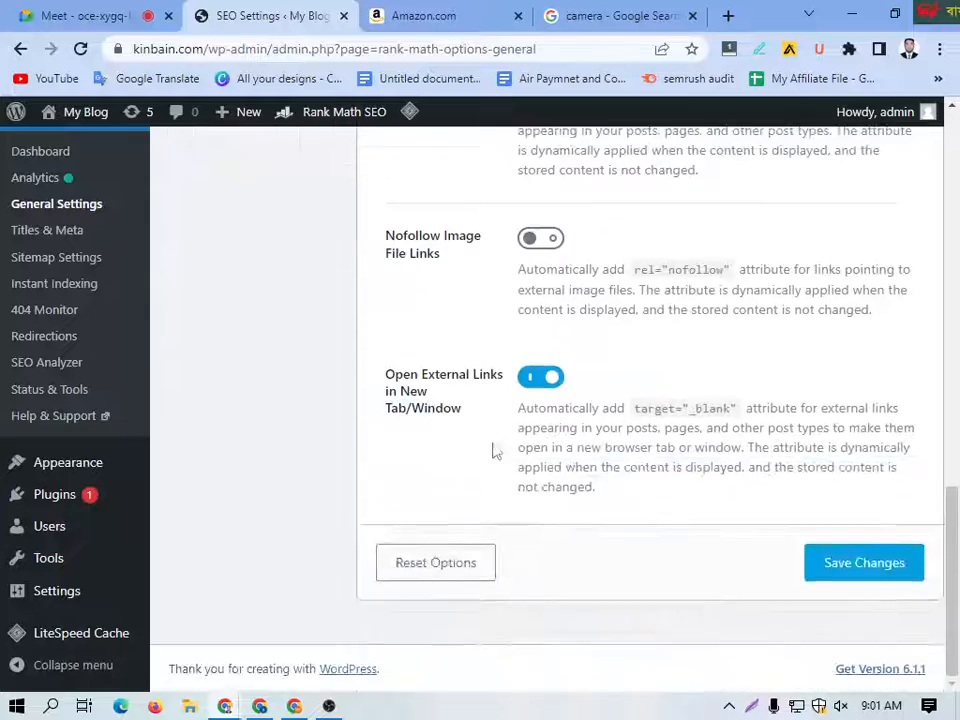
scroll(569, 415, "up", 8)
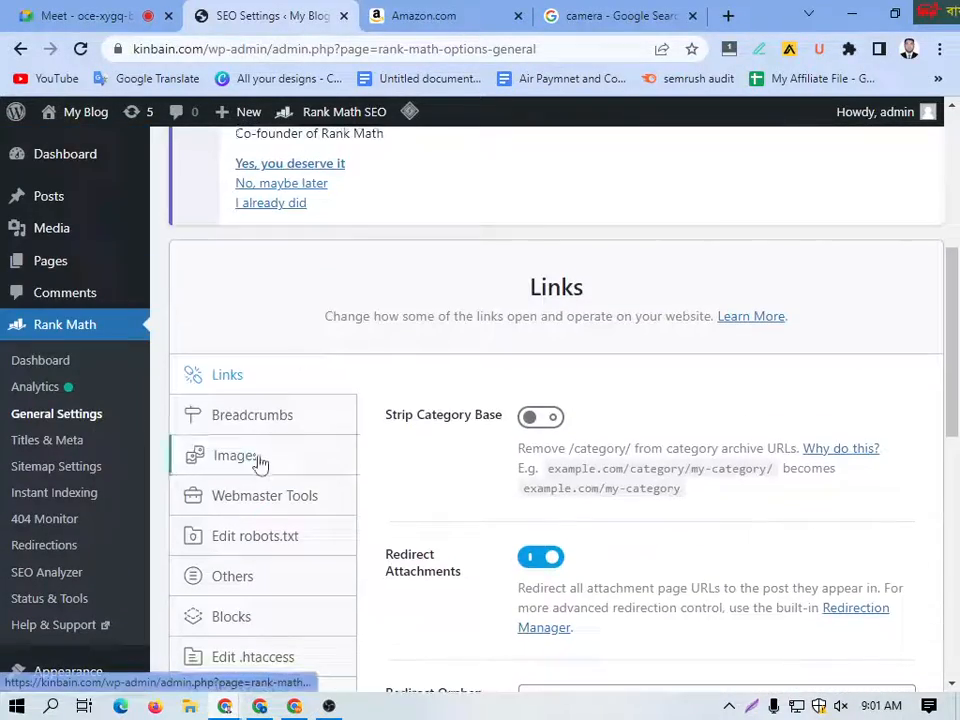
Step: Enable the breadcrumbs function in the Breadcrumbs settings
left_click(244, 418)
scroll(478, 435, "down", 2)
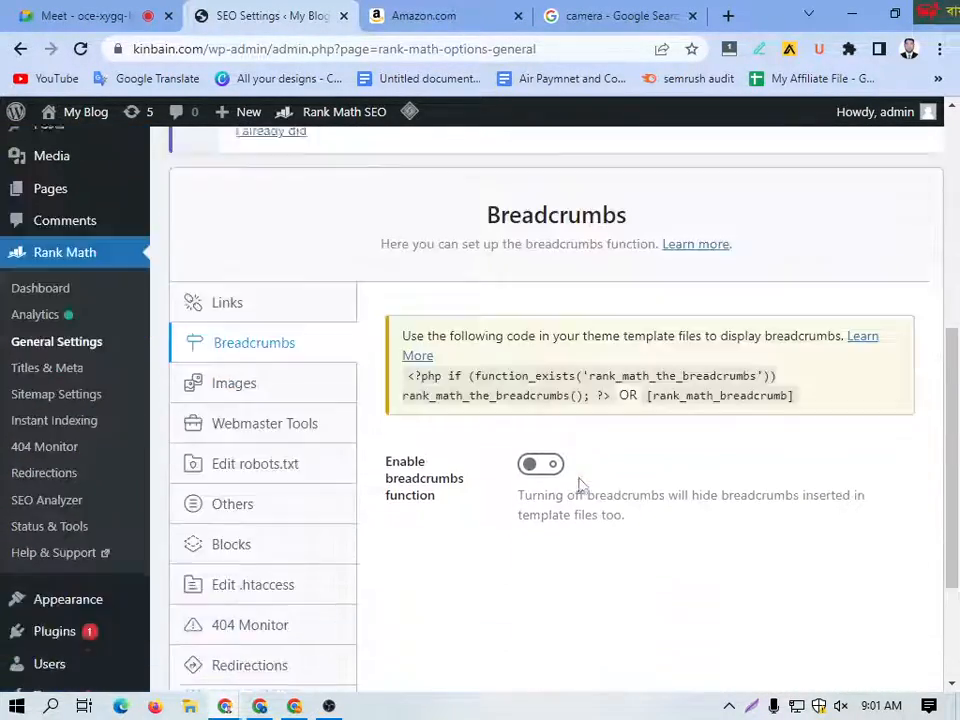
scroll(574, 475, "up", 1)
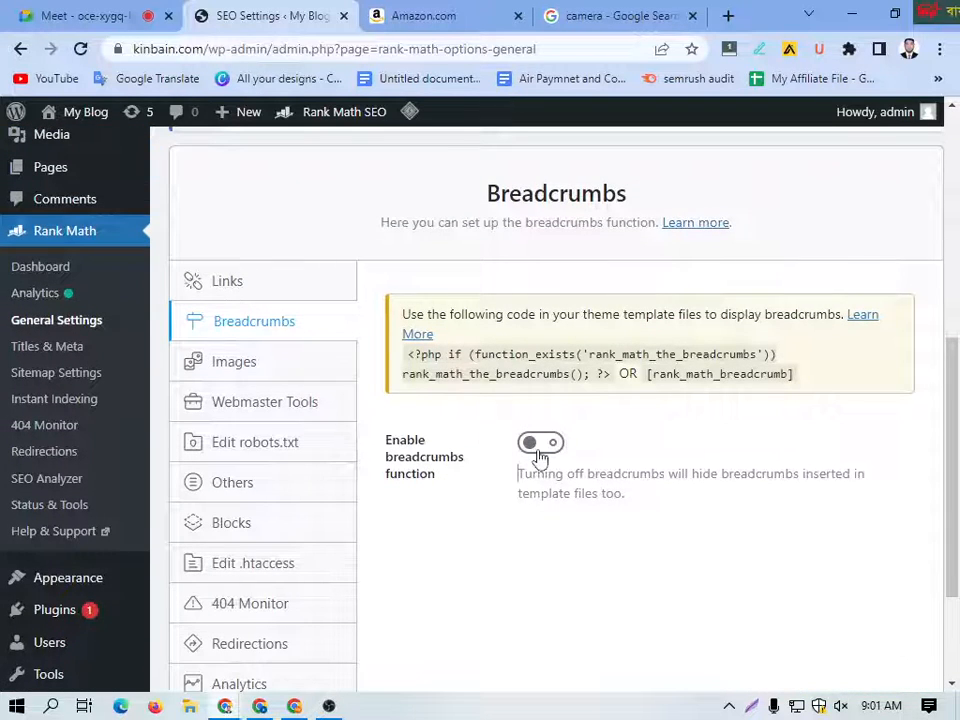
left_click(538, 450)
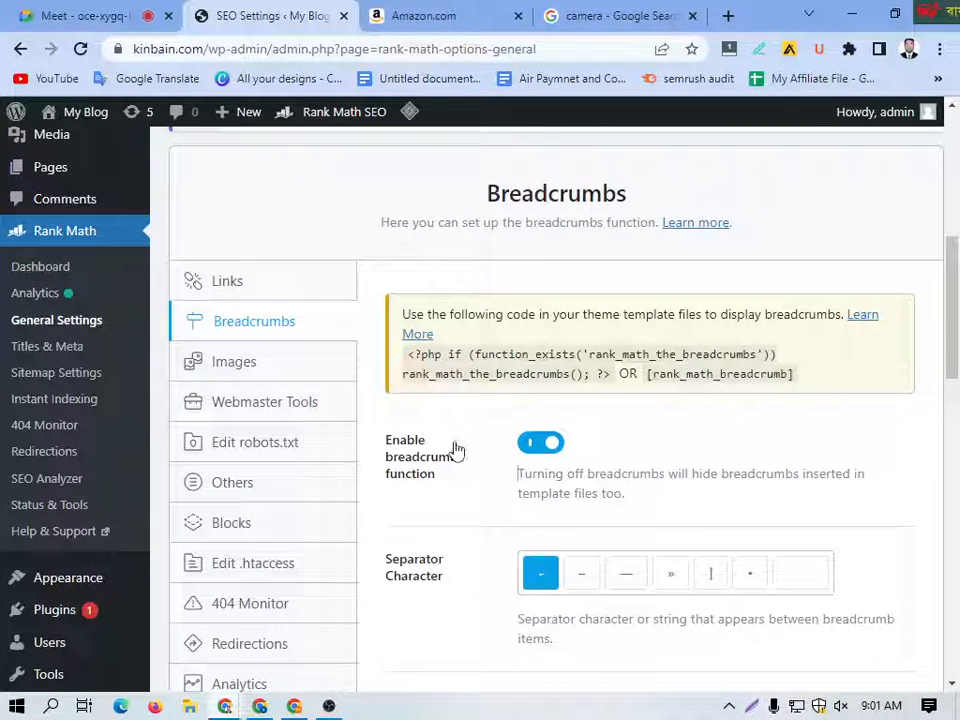
left_click(548, 450)
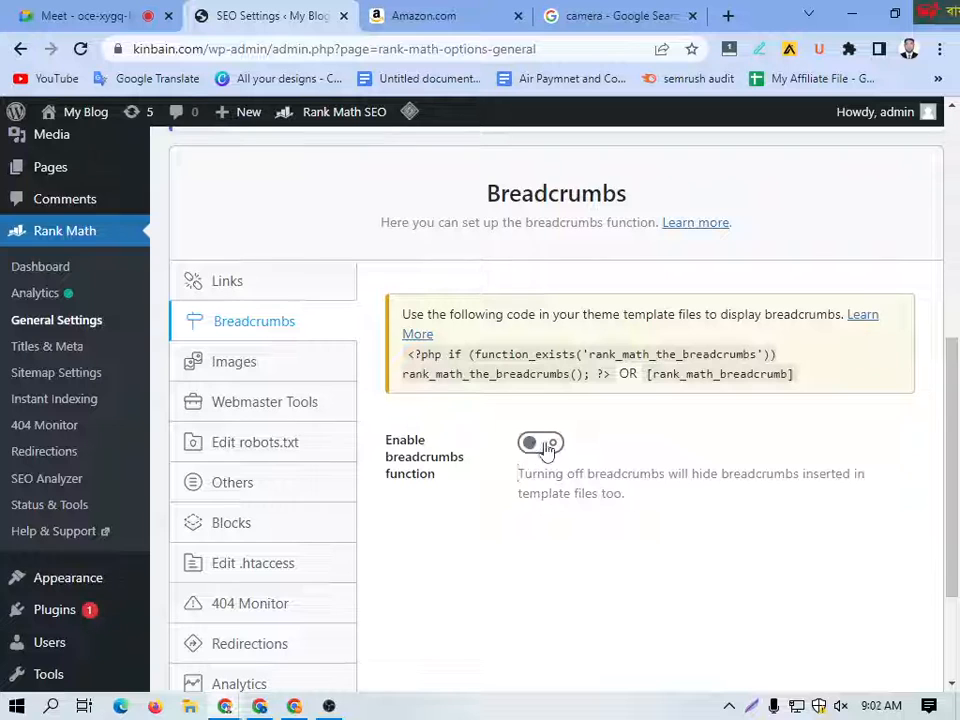
left_click(544, 450)
Step: Try the vertical bar as the breadcrumb separator character and switch back to the hyphen
scroll(494, 463, "down", 1)
scroll(475, 469, "down", 1)
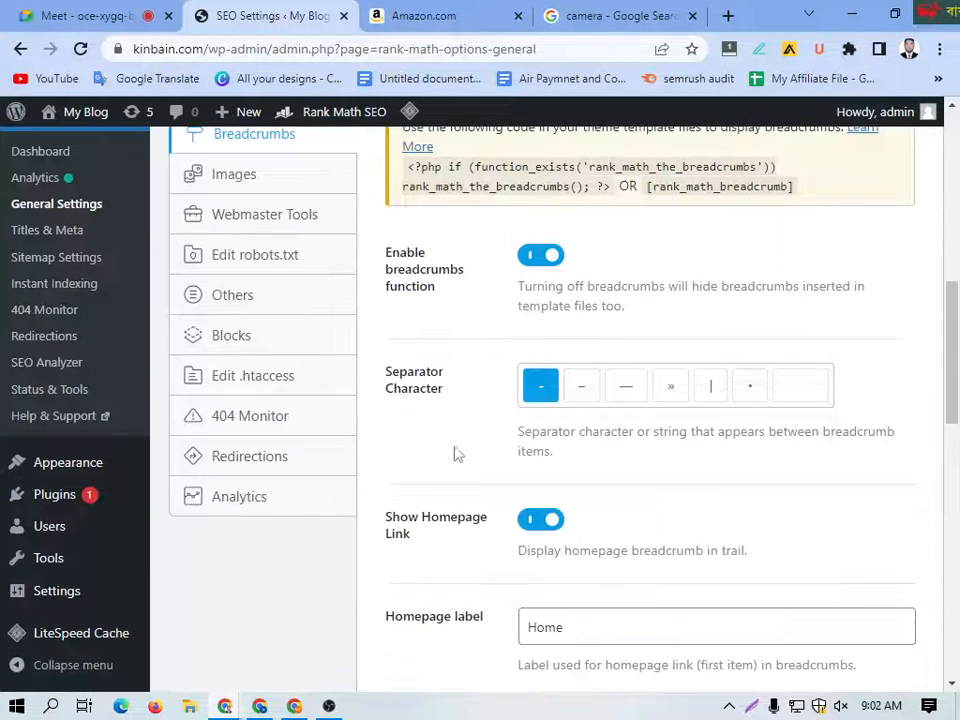
left_click(708, 396)
left_click(546, 401)
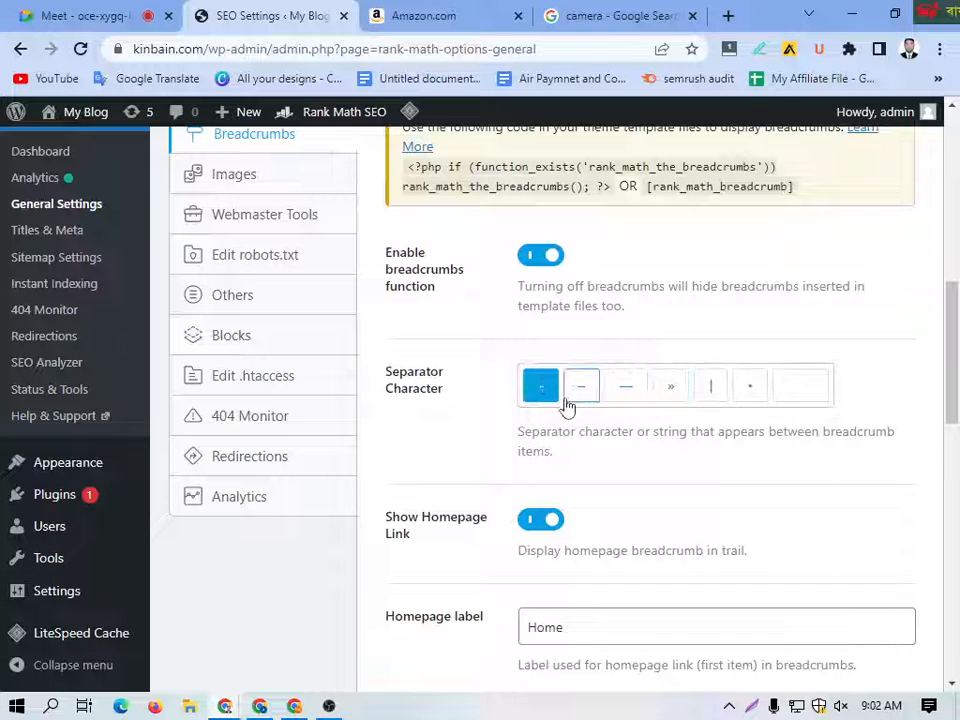
left_click(708, 396)
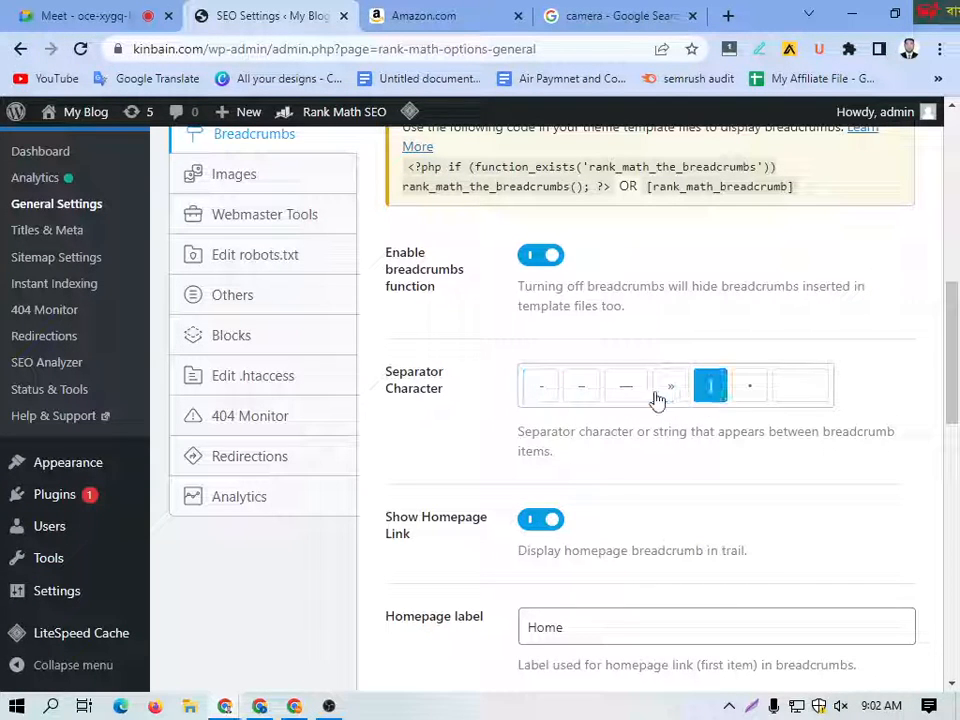
left_click(540, 396)
left_click(709, 398)
left_click(541, 390)
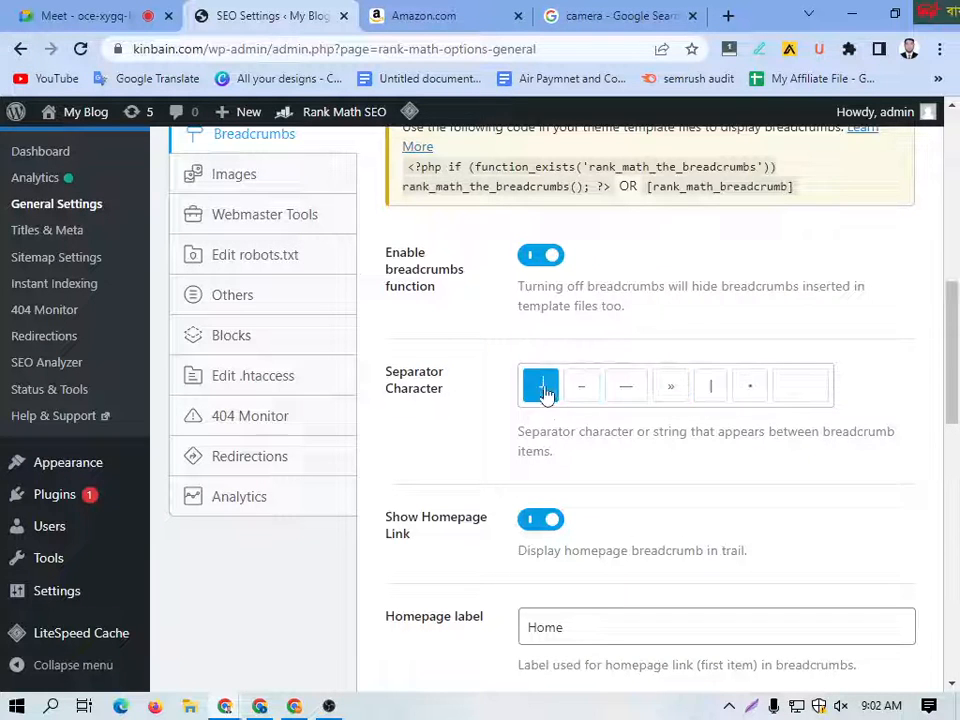
Step: Go through the remaining breadcrumb label and format options and save the Breadcrumbs settings
scroll(551, 465, "down", 3)
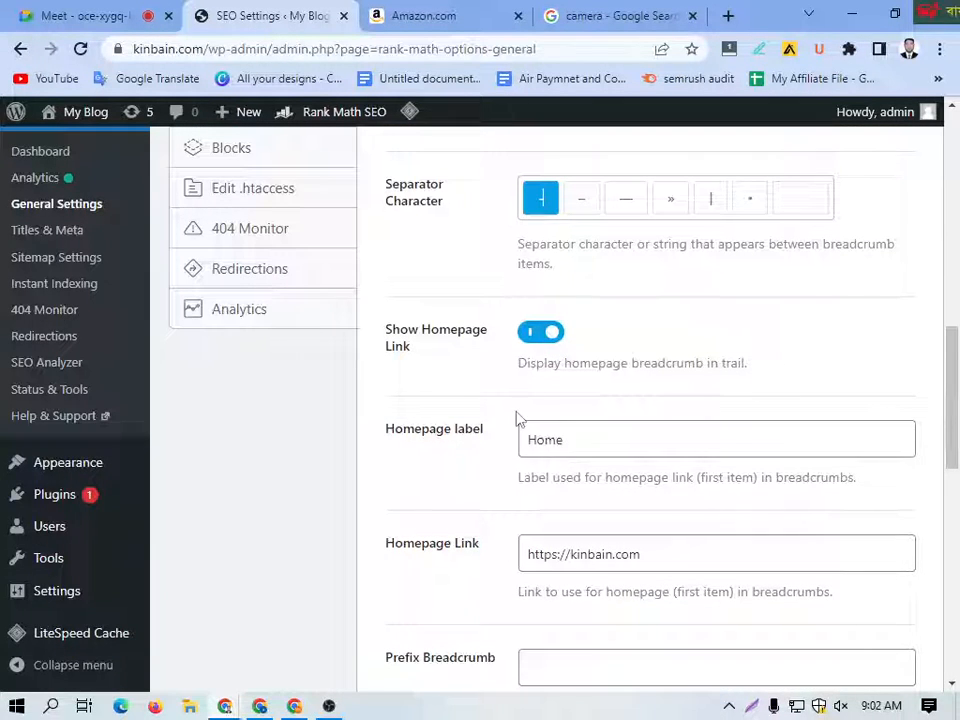
scroll(553, 426, "down", 3)
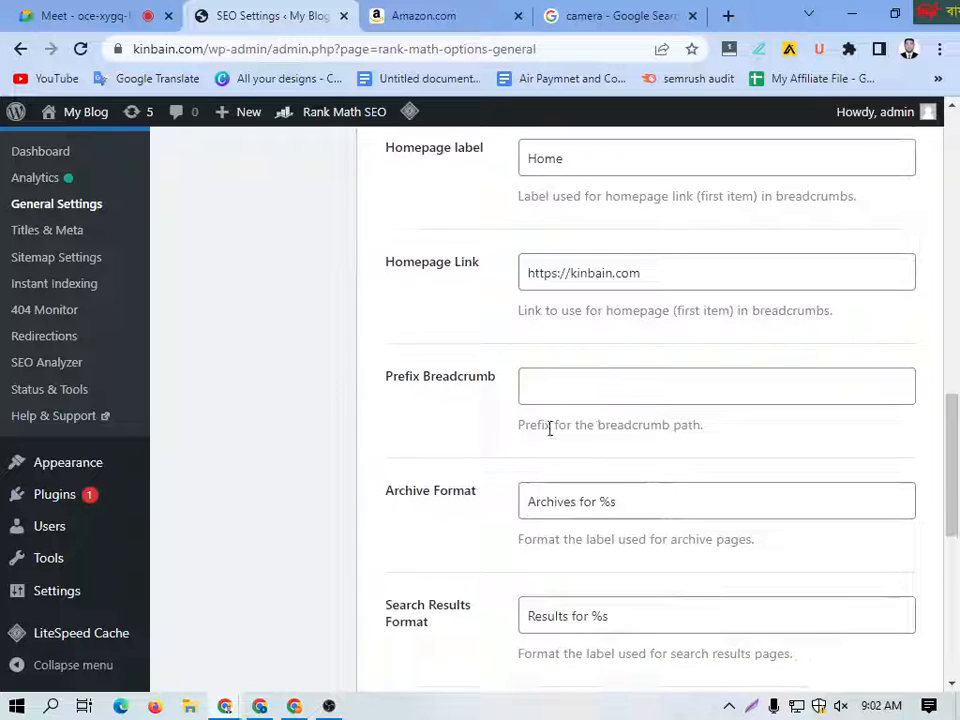
scroll(553, 450, "down", 10)
left_click(840, 580)
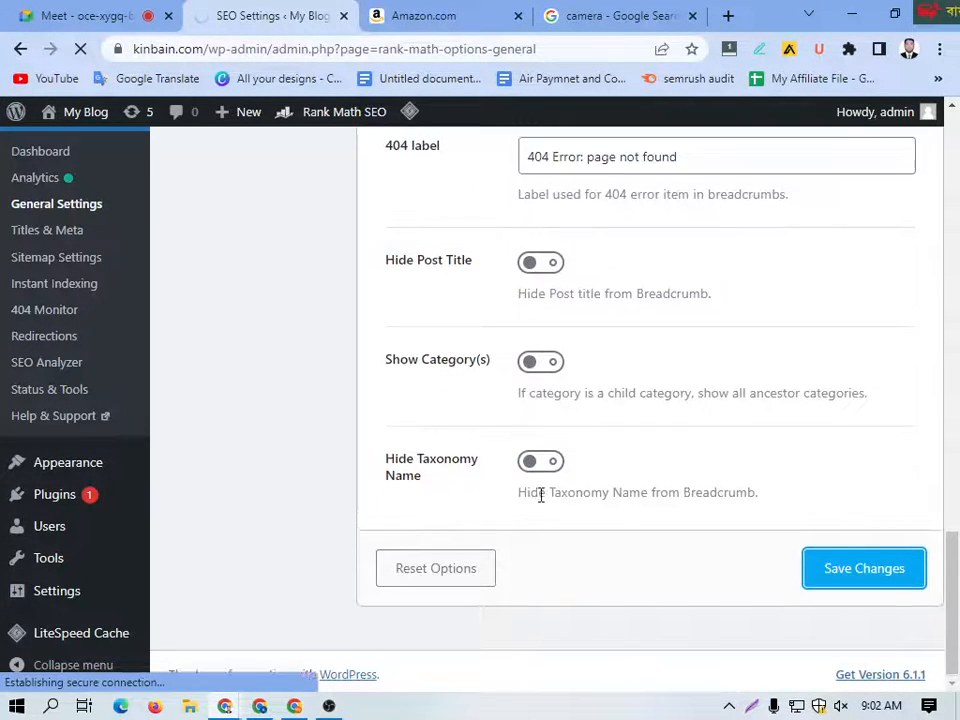
scroll(538, 493, "down", 10)
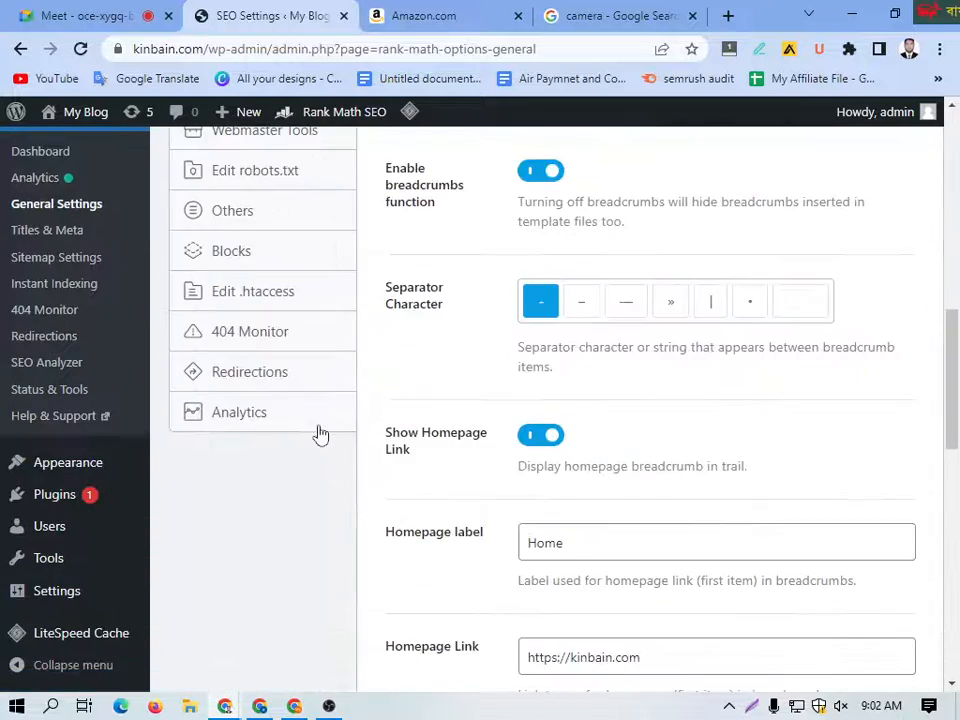
Step: Enable adding missing ALT and TITLE attributes in the Images settings and save the changes
scroll(315, 420, "up", 3)
left_click(230, 384)
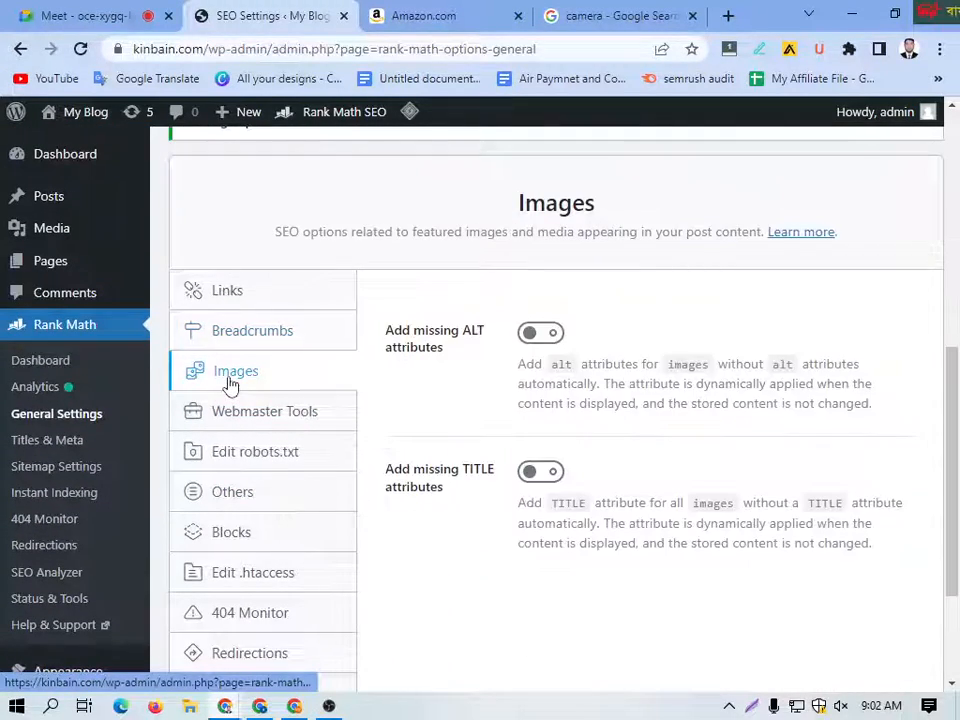
left_click(541, 334)
scroll(557, 428, "down", 2)
scroll(519, 489, "down", 2)
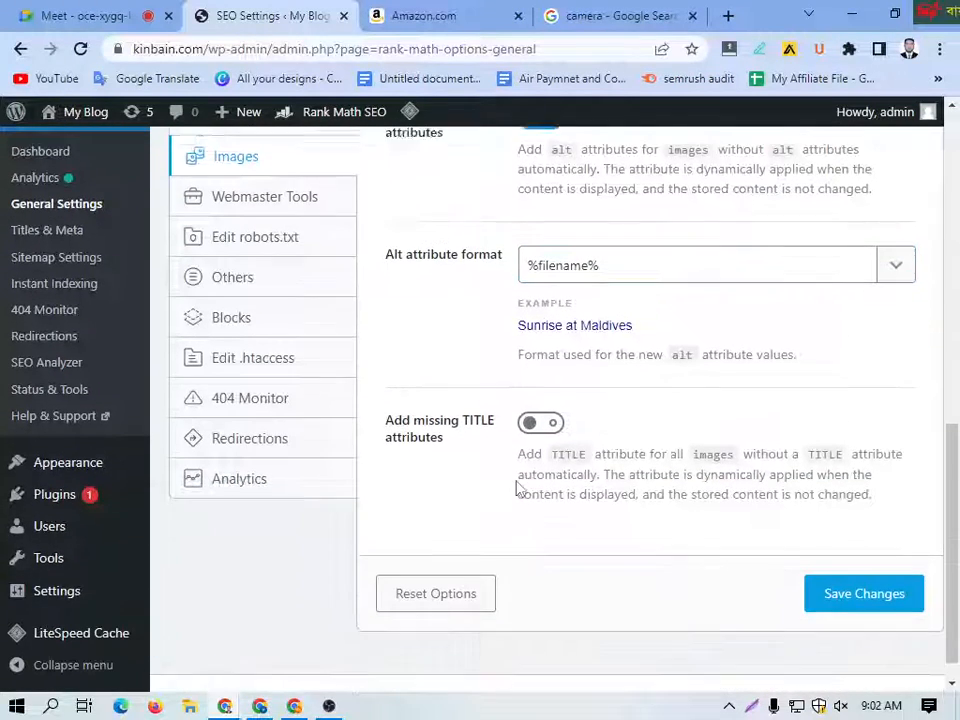
left_click(540, 395)
scroll(843, 626, "down", 2)
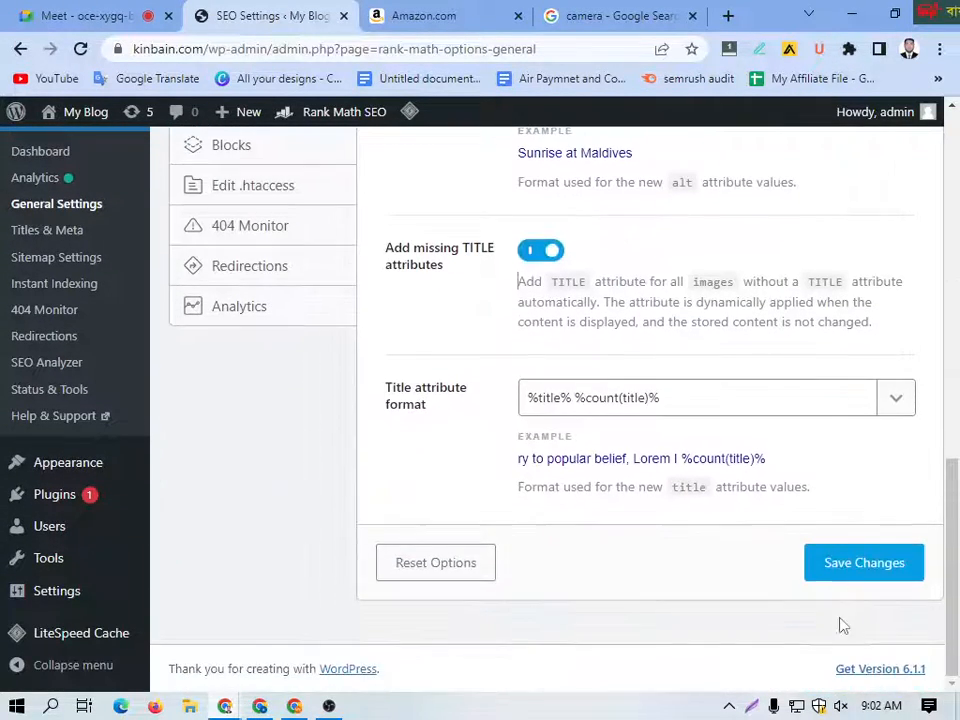
left_click(800, 574)
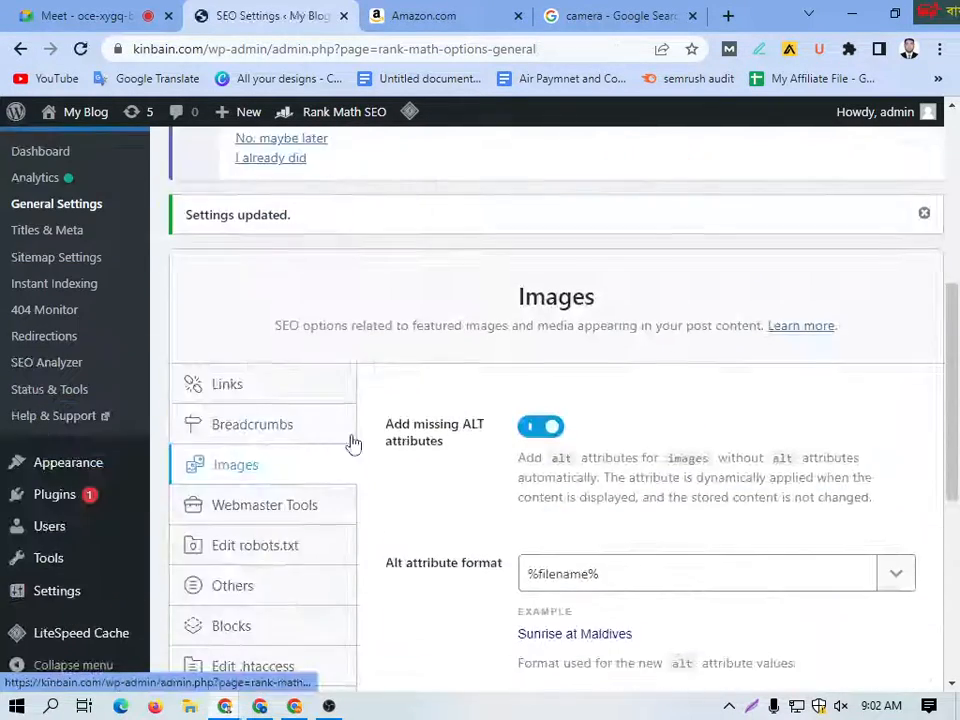
Step: Open the Webmaster Tools settings and examine the verification fields from Google Search Console and Bing down to Norton Safe Web
scroll(335, 440, "down", 2)
left_click(253, 325)
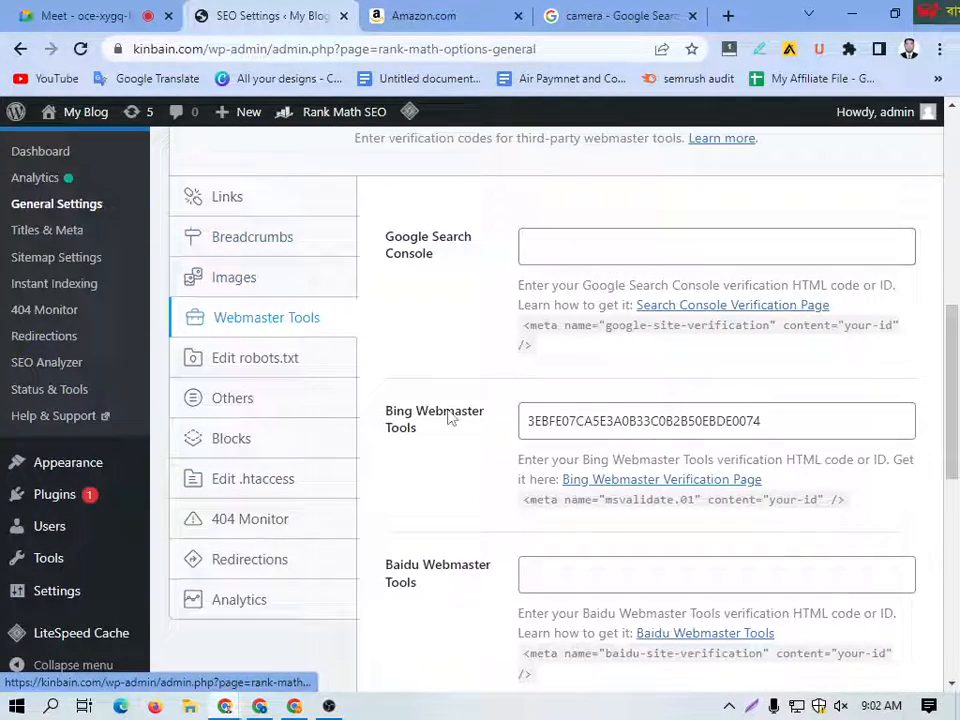
left_click(549, 254)
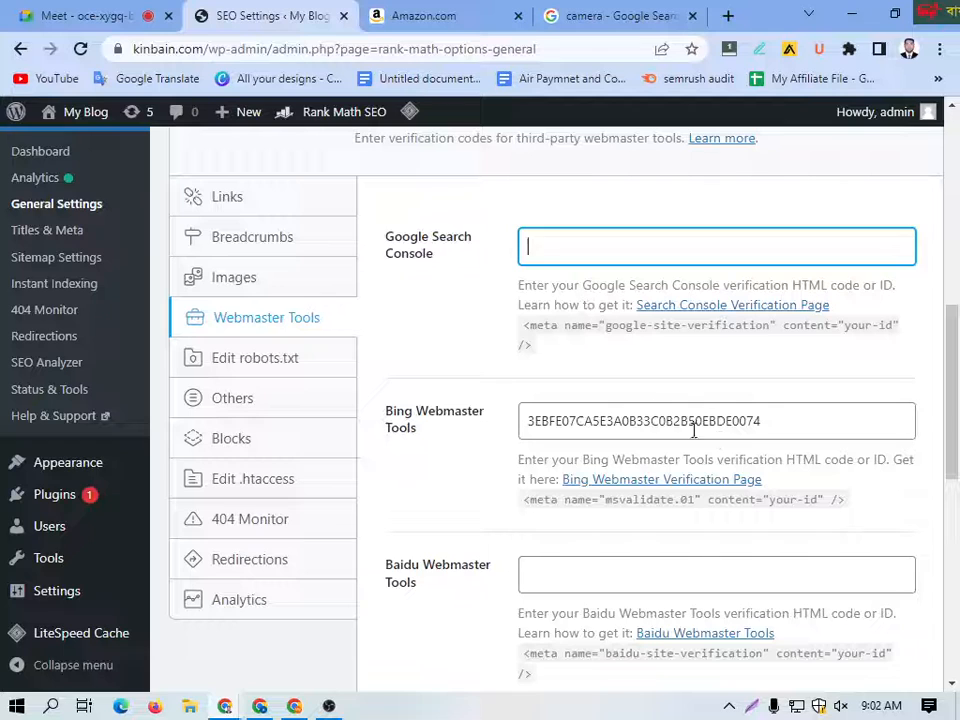
left_click(777, 422)
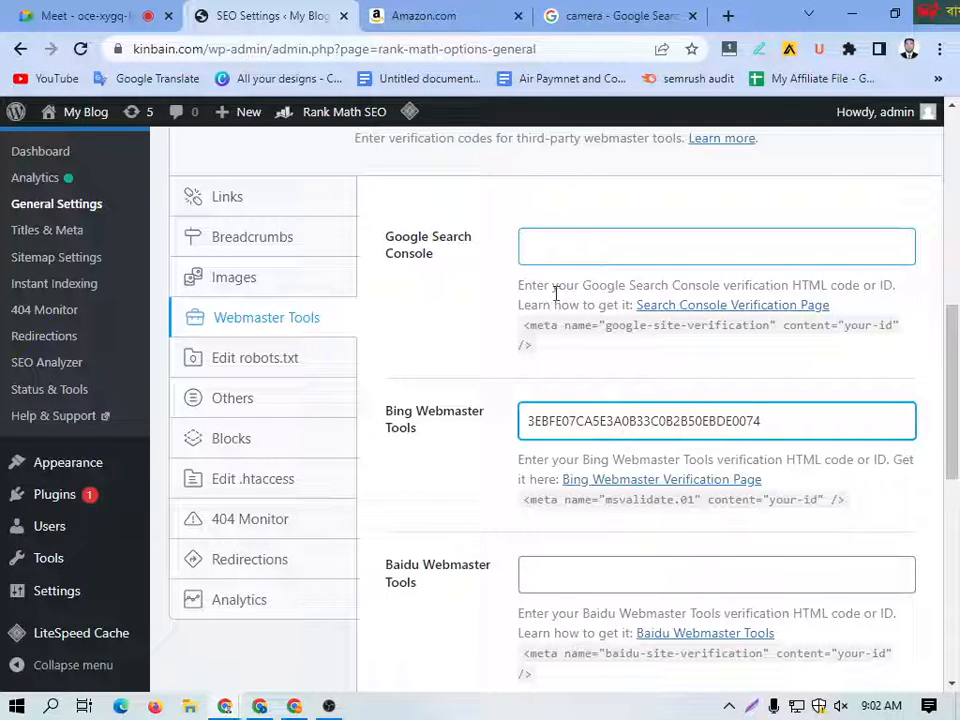
scroll(437, 494, "down", 2)
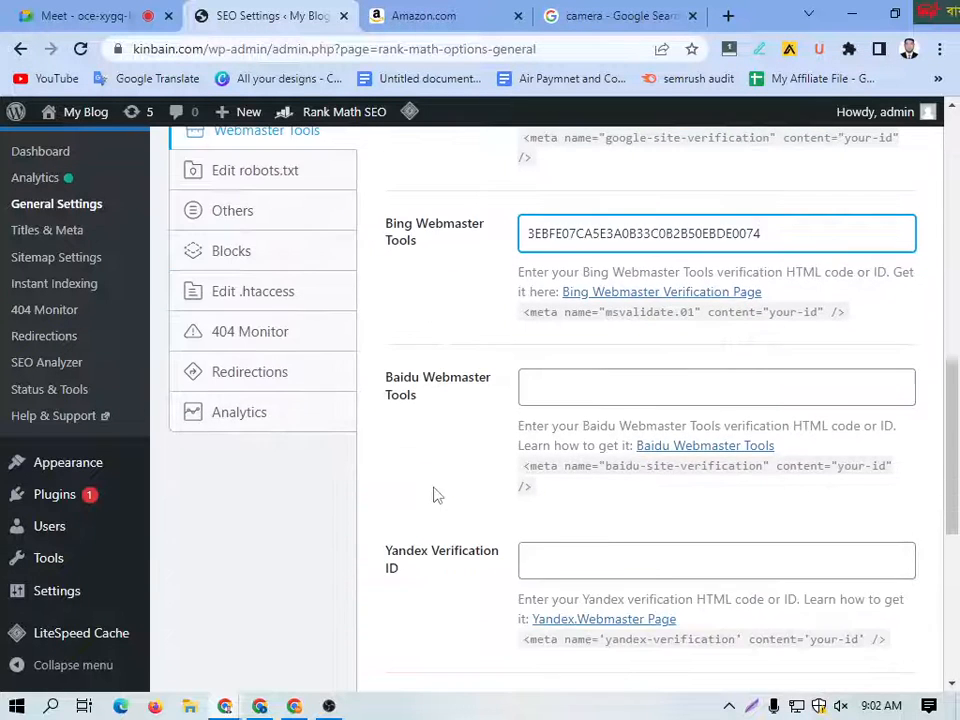
scroll(395, 580, "down", 2)
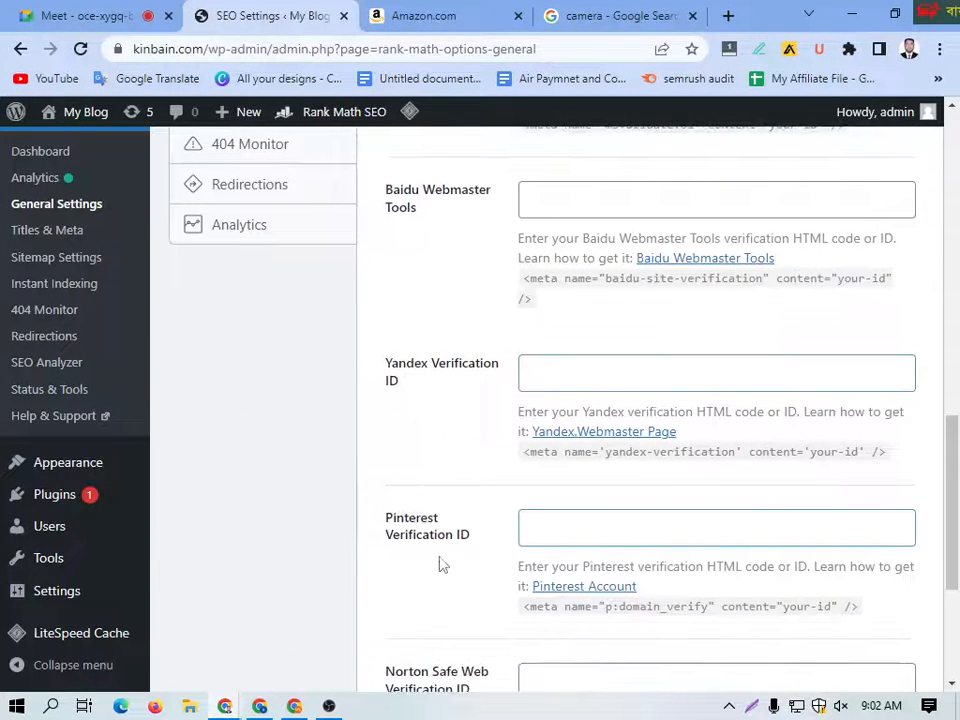
scroll(441, 566, "down", 1)
scroll(441, 570, "down", 1)
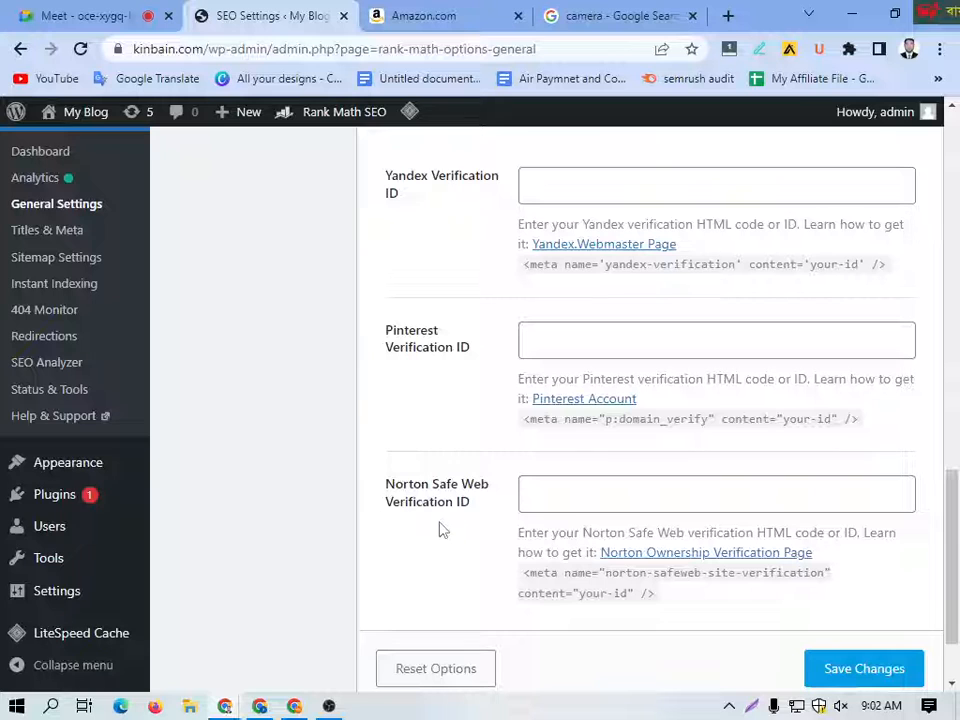
Step: Highlight the Norton Safe Web and Pinterest Verification ID labels and look back over the Bing, Baidu and Yandex fields
left_click_drag(484, 516, 400, 488)
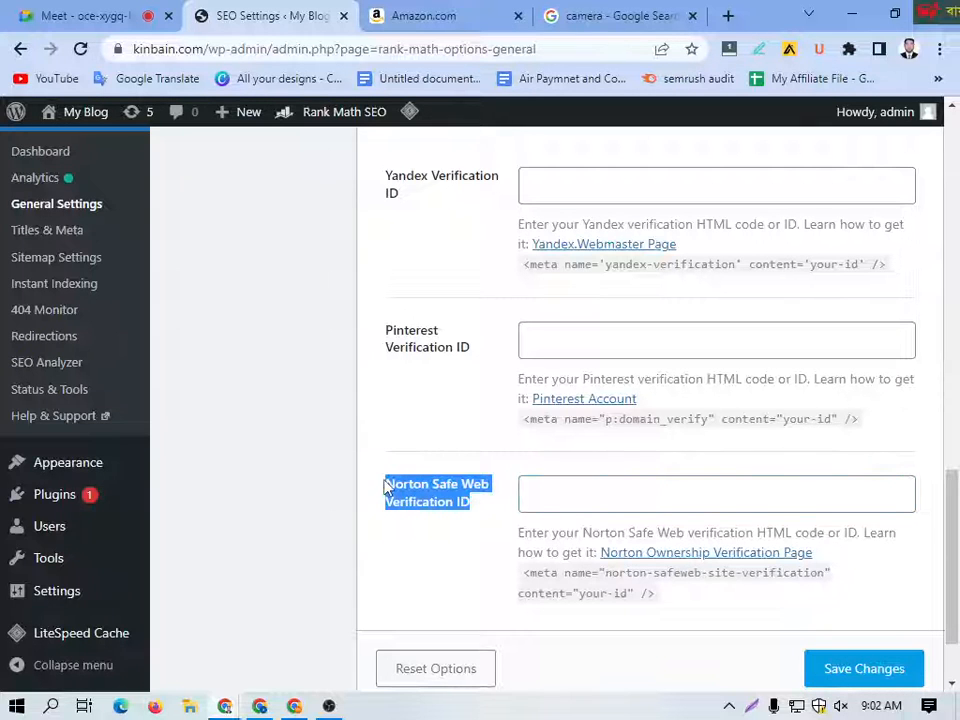
left_click(445, 553)
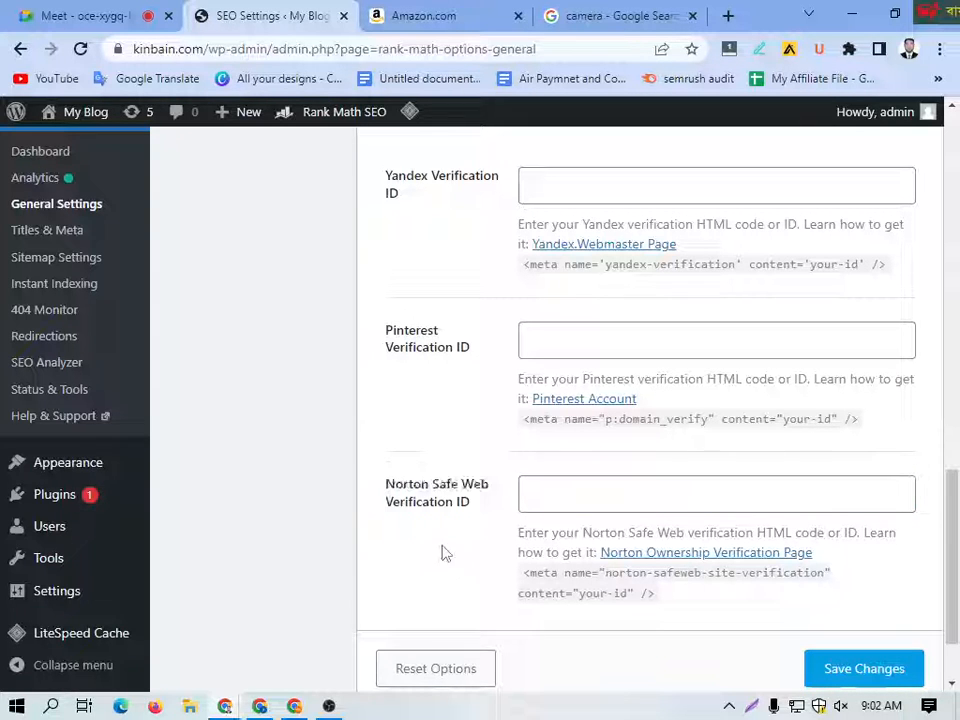
left_click_drag(476, 513, 397, 487)
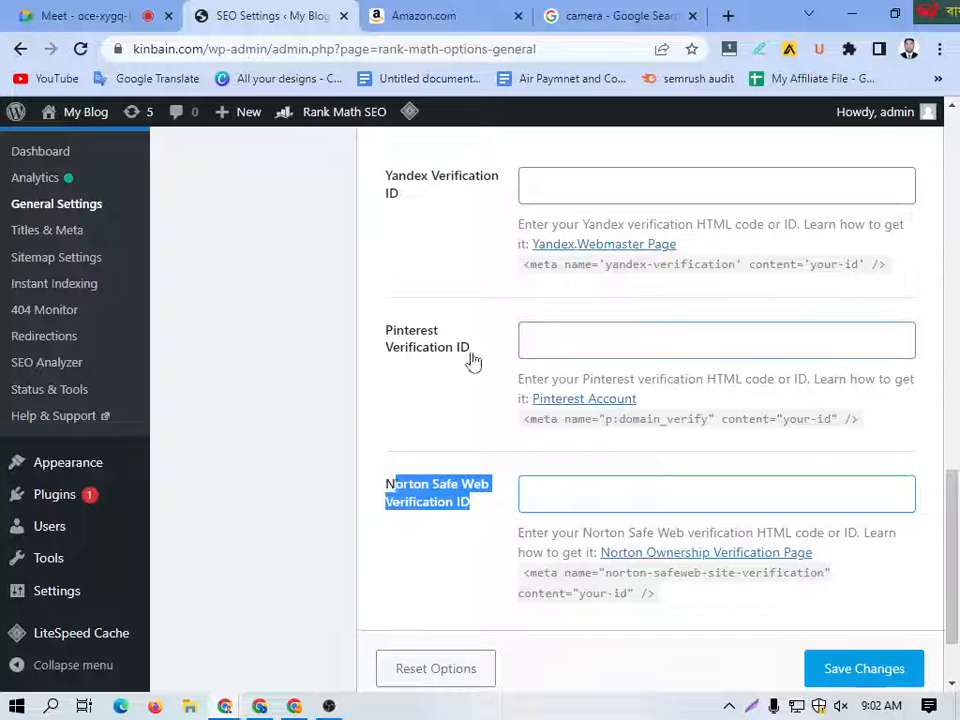
left_click_drag(473, 362, 394, 358)
scroll(469, 400, "up", 3)
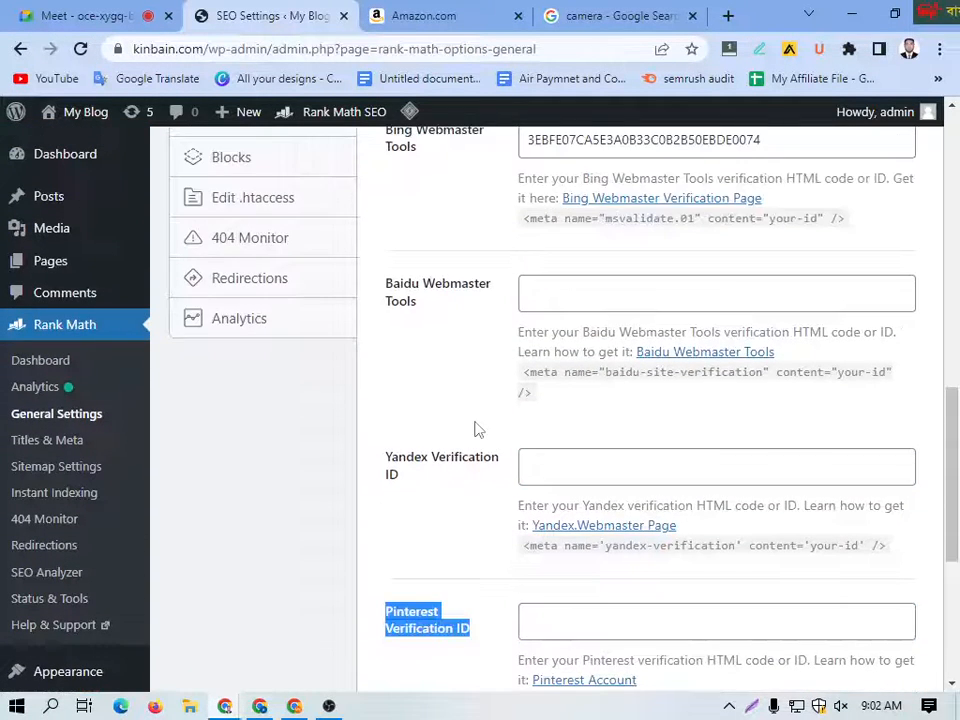
scroll(475, 430, "up", 2)
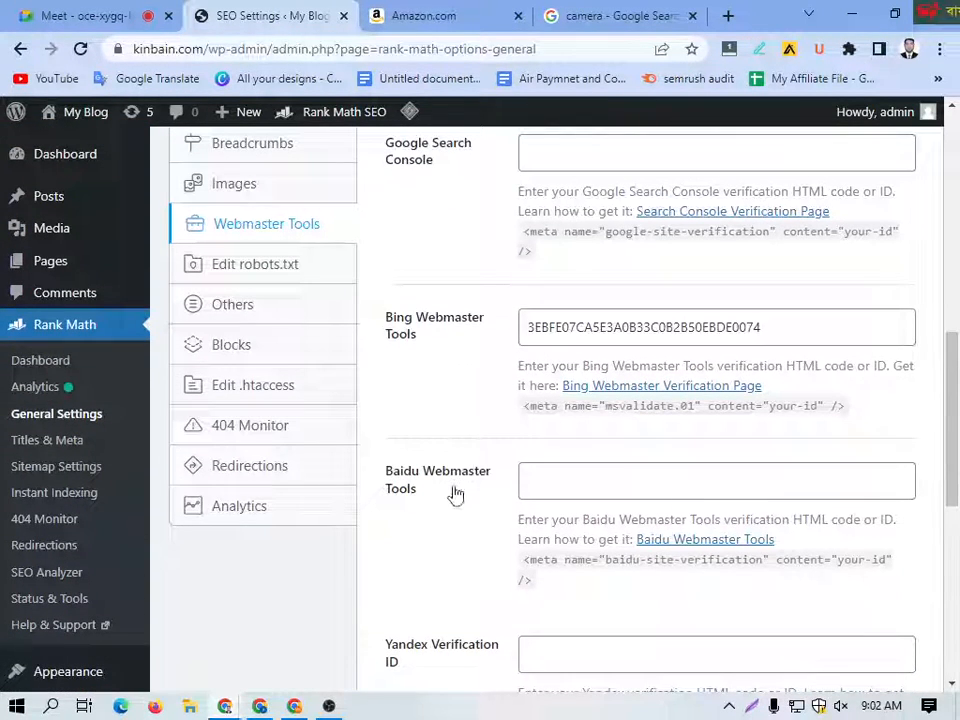
left_click(454, 489)
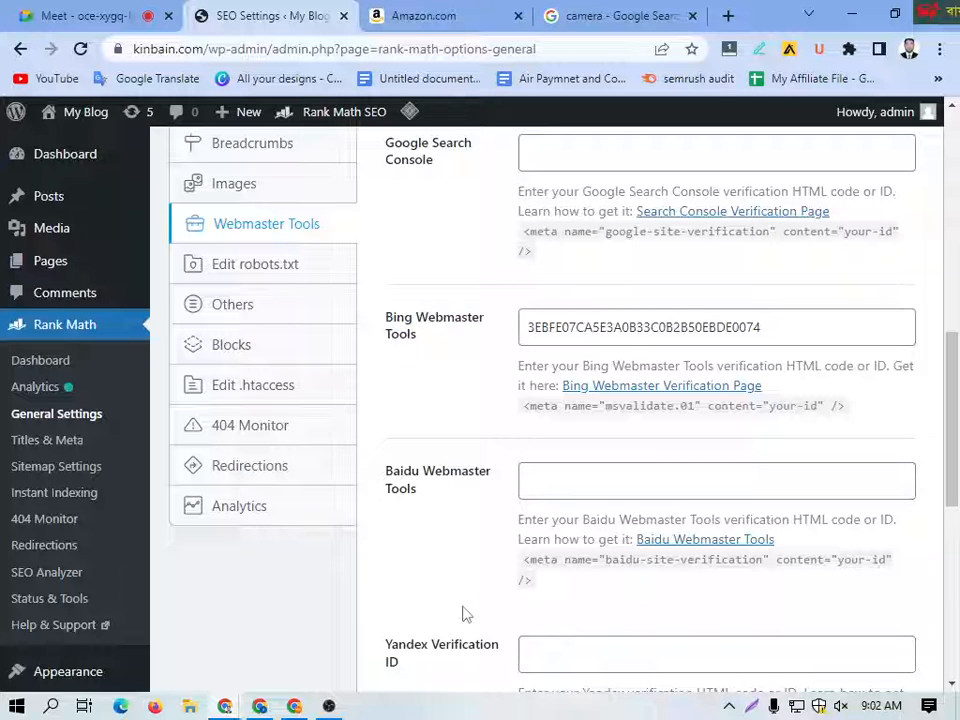
scroll(468, 674, "down", 2)
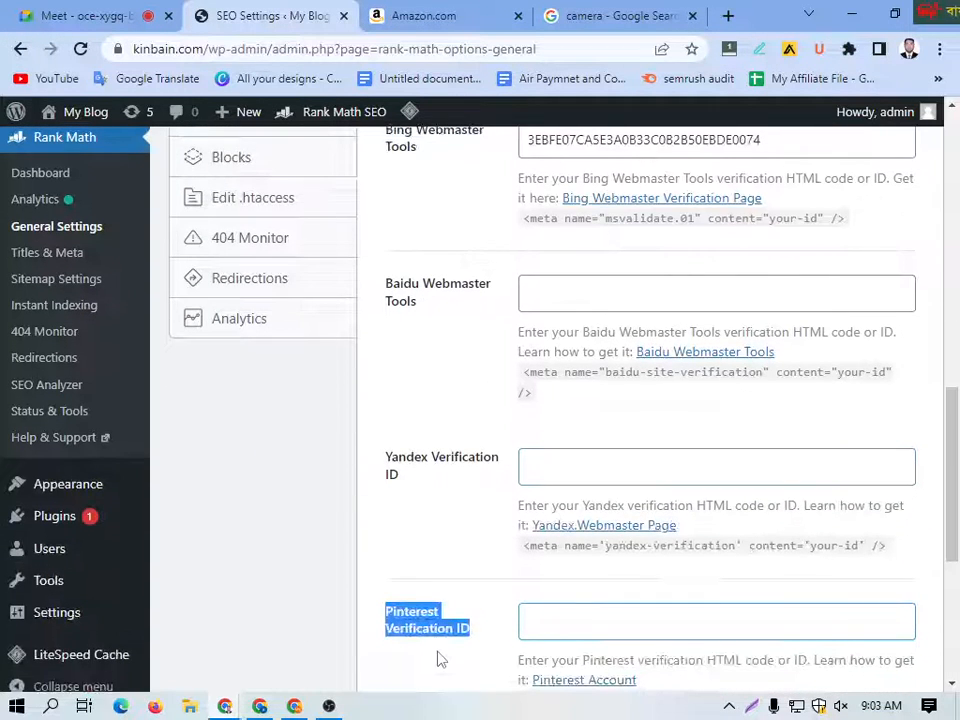
Step: Review the Webmaster Tools verification fields again, highlighting the Baidu Webmaster Tools, Google Search Console and Yandex Verification ID labels
scroll(433, 568, "down", 2)
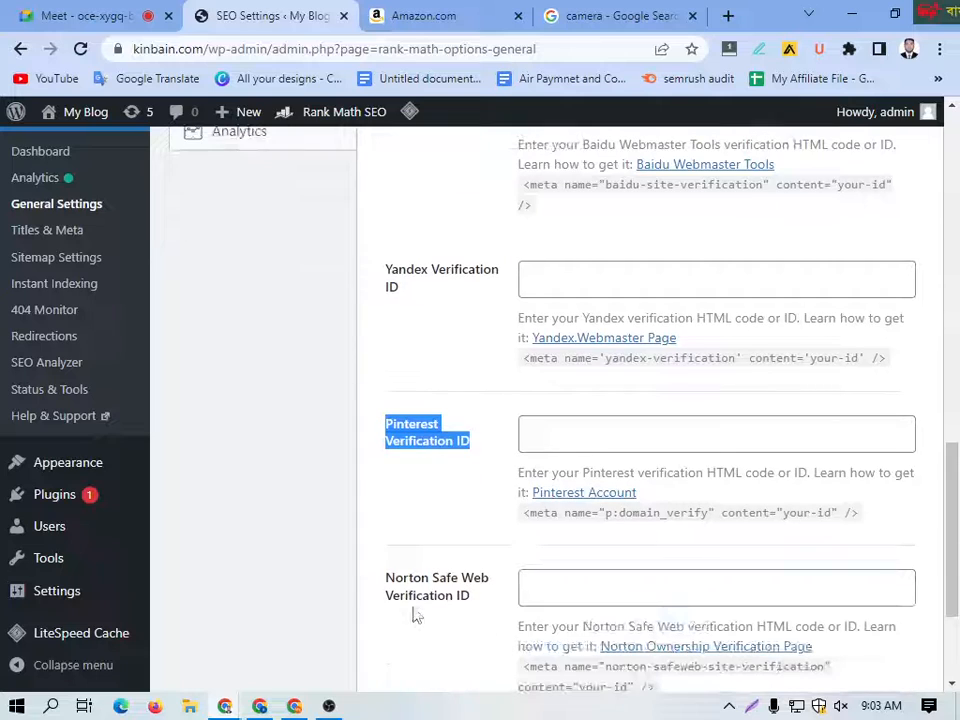
scroll(452, 617, "up", 4)
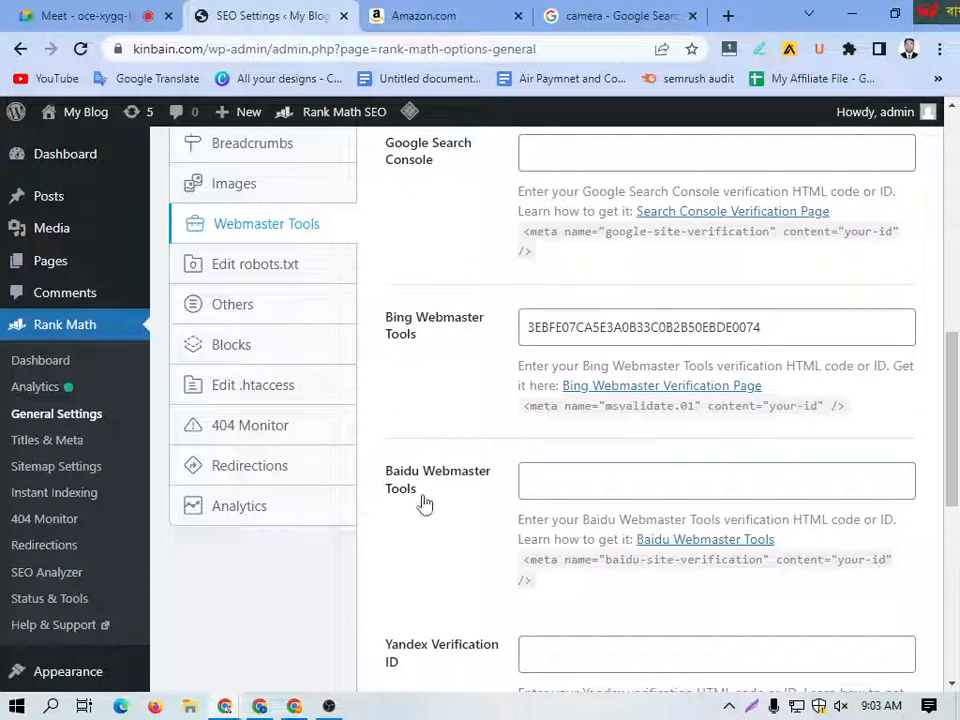
left_click_drag(424, 503, 382, 471)
left_click(441, 522)
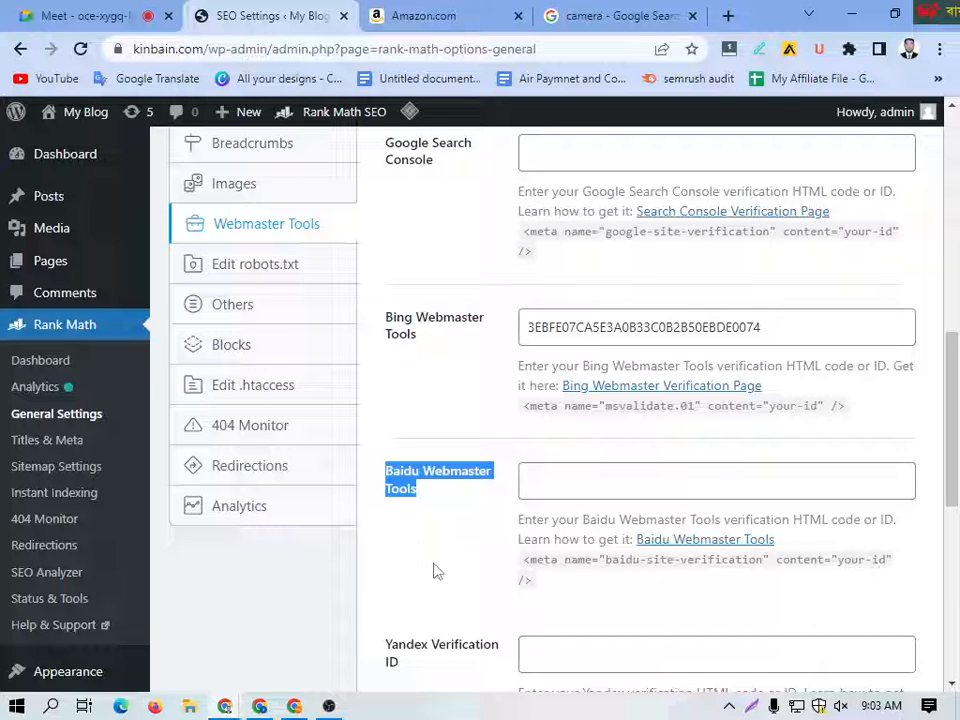
scroll(474, 556, "up", 2)
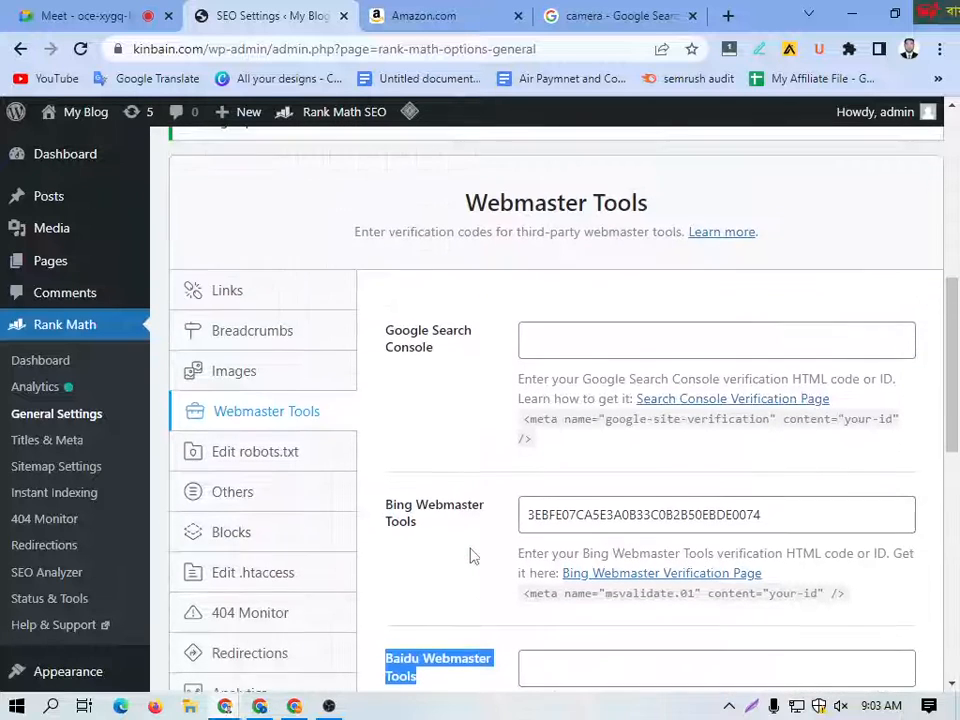
left_click_drag(424, 540, 386, 450)
left_click(456, 365)
left_click_drag(456, 365, 383, 328)
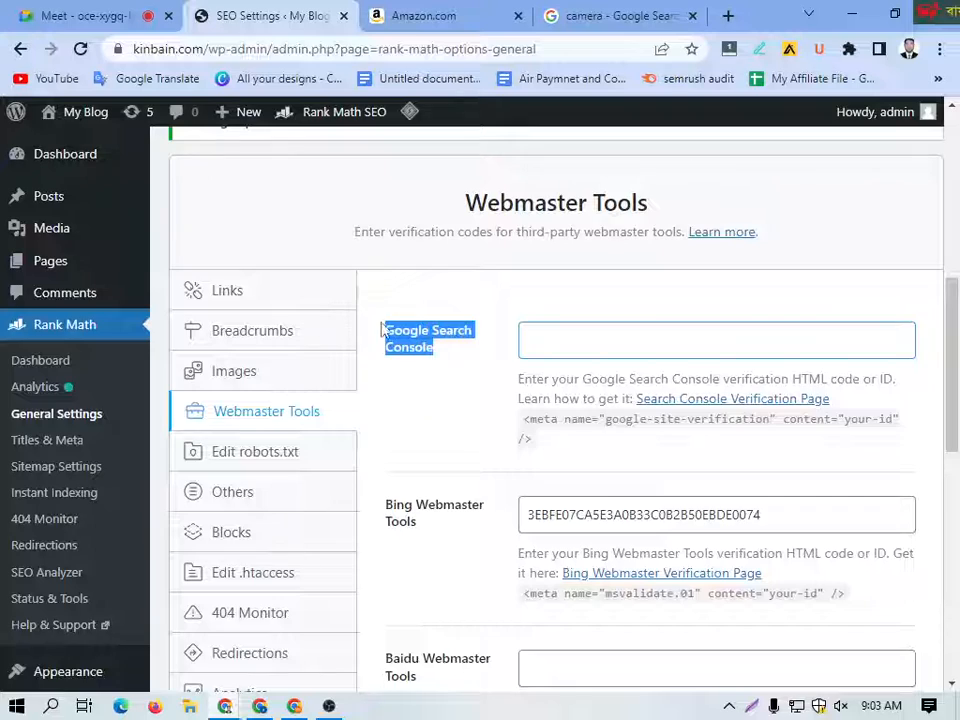
scroll(416, 491, "down", 5)
left_click_drag(435, 594, 377, 540)
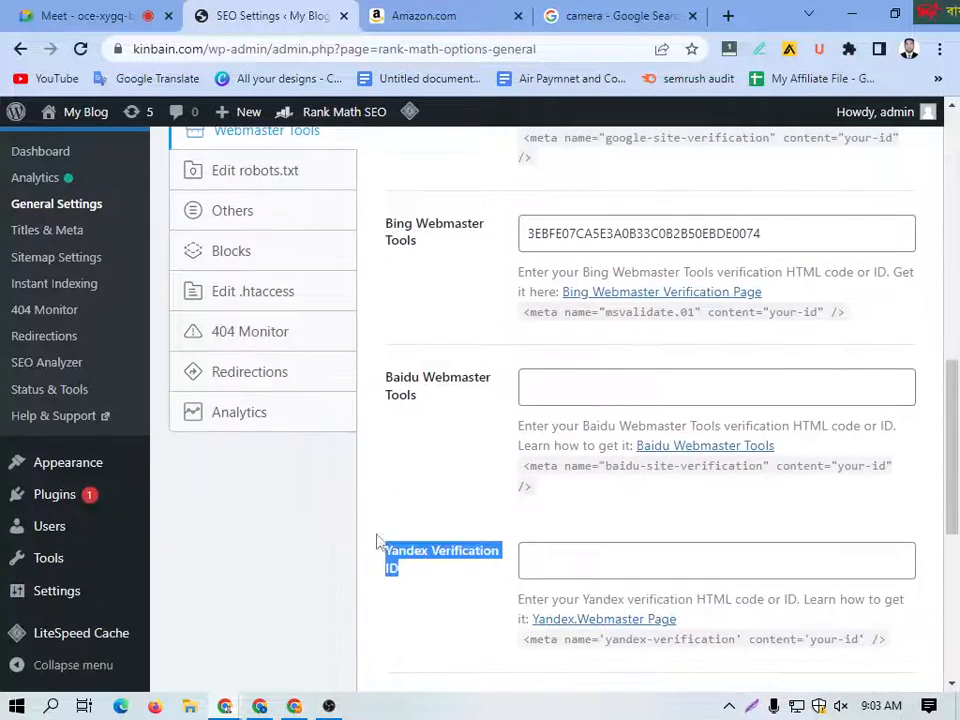
scroll(426, 482, "up", 2)
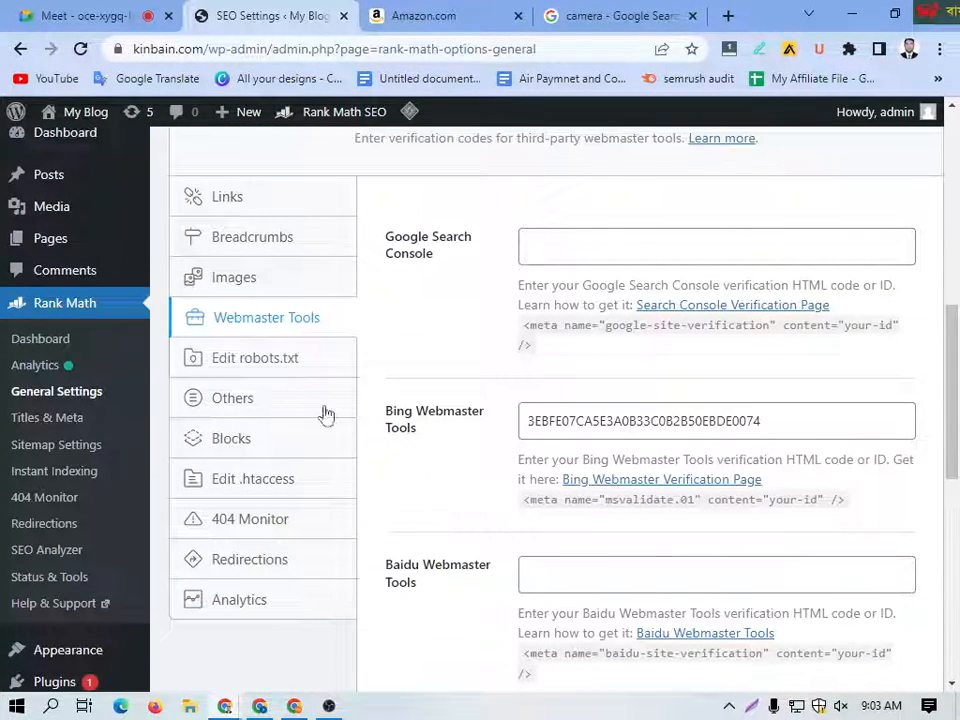
Step: Open the robots.txt editor and highlight the file's rules and sitemap line
left_click(244, 362)
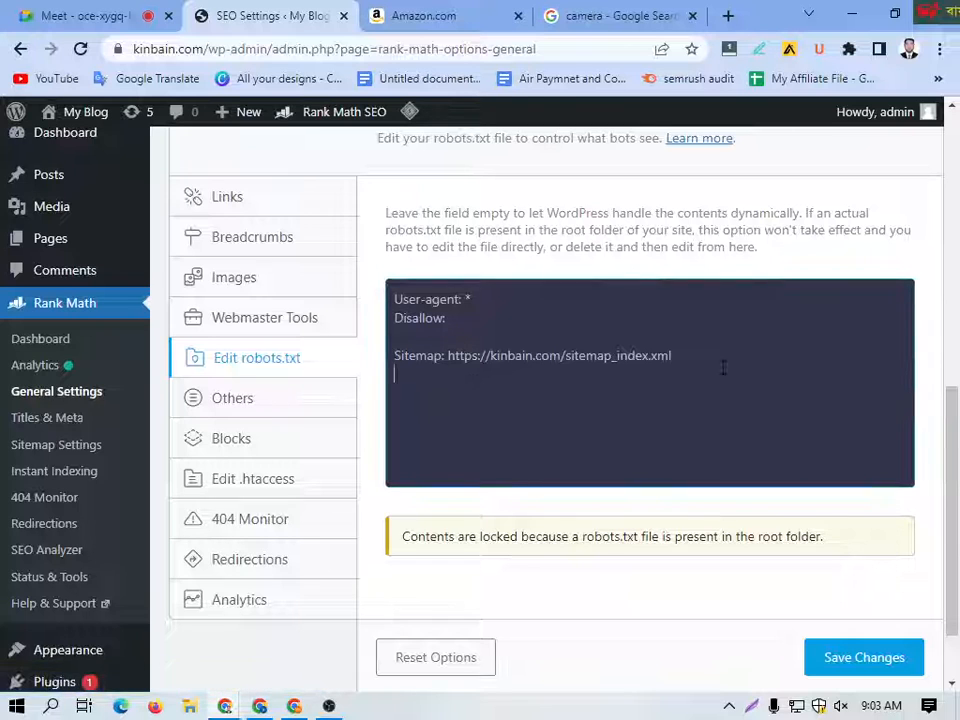
left_click_drag(723, 368, 369, 279)
scroll(252, 372, "down", 1)
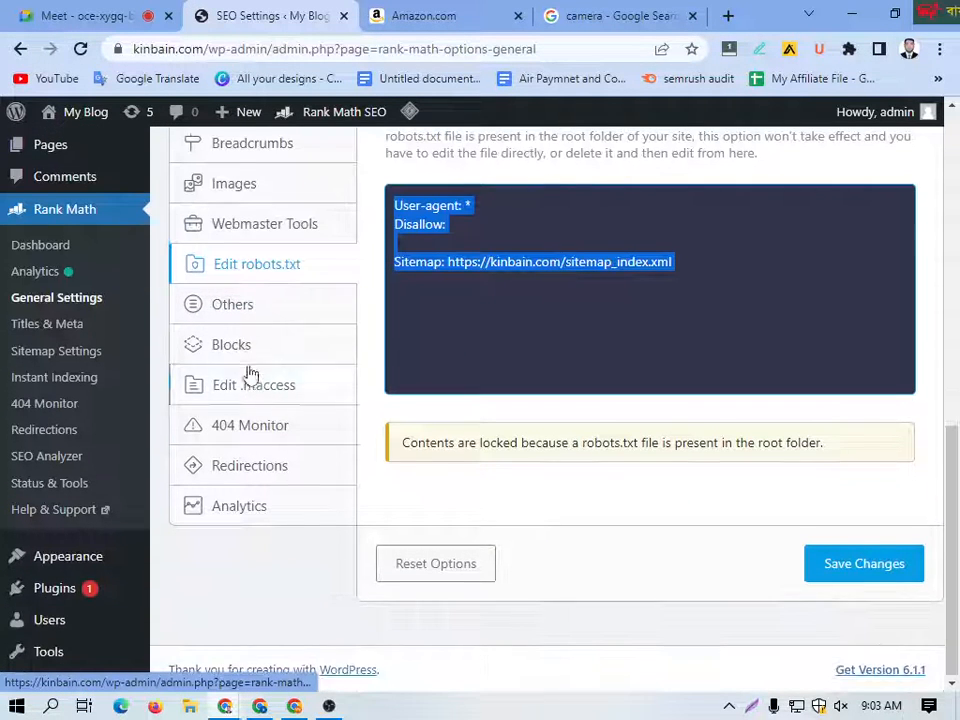
Step: Open the 404 Monitor settings and set the Log Limit to 500
left_click(243, 436)
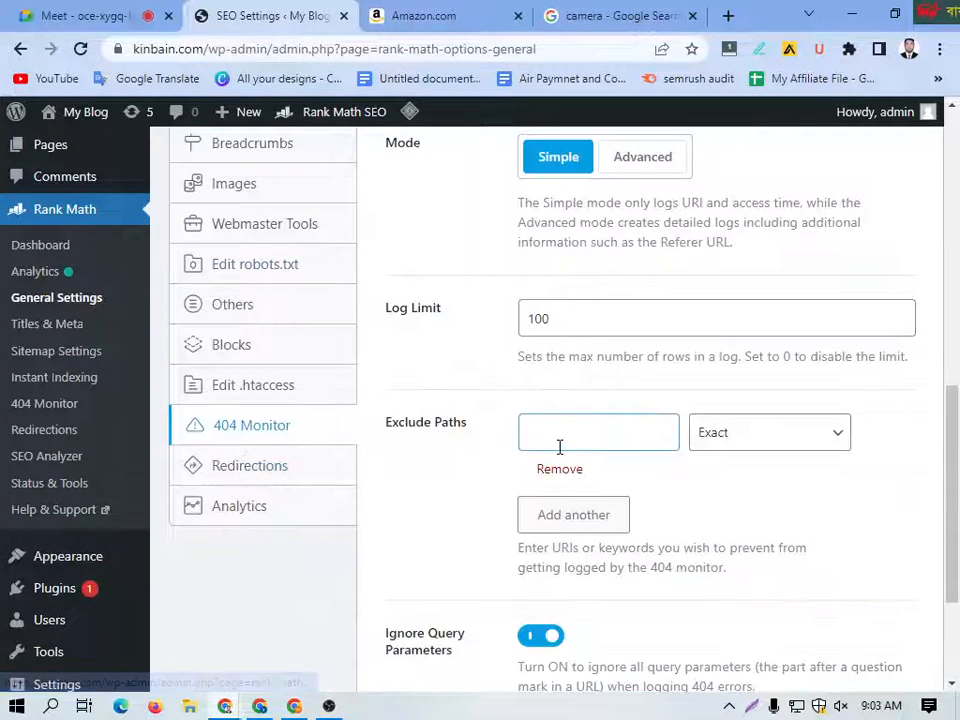
scroll(555, 400, "up", 3)
scroll(570, 500, "down", 2)
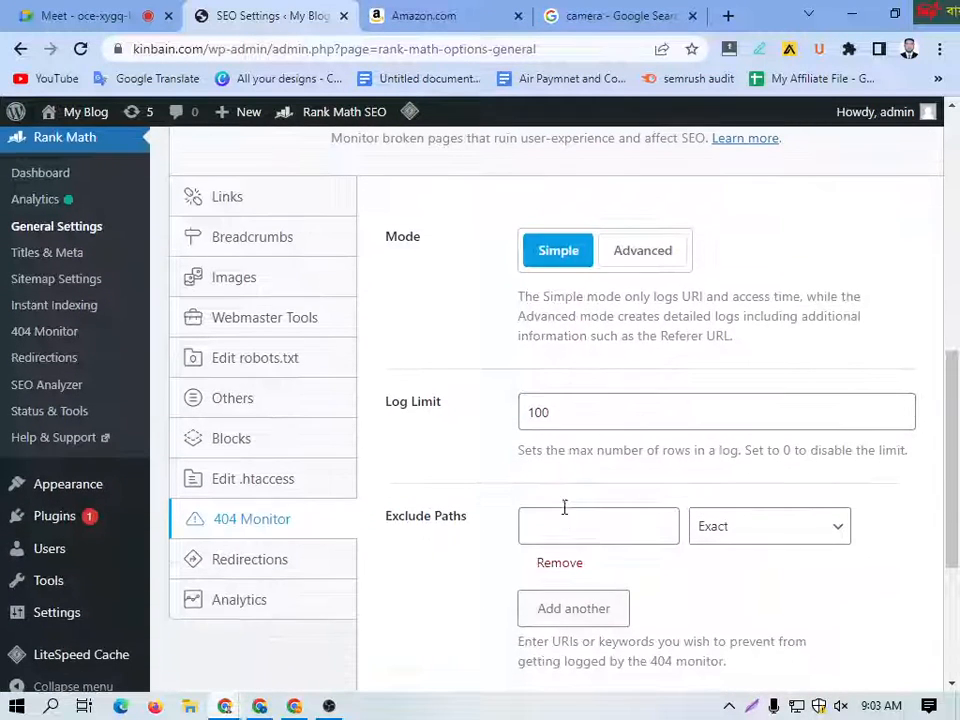
left_click_drag(559, 418, 527, 413)
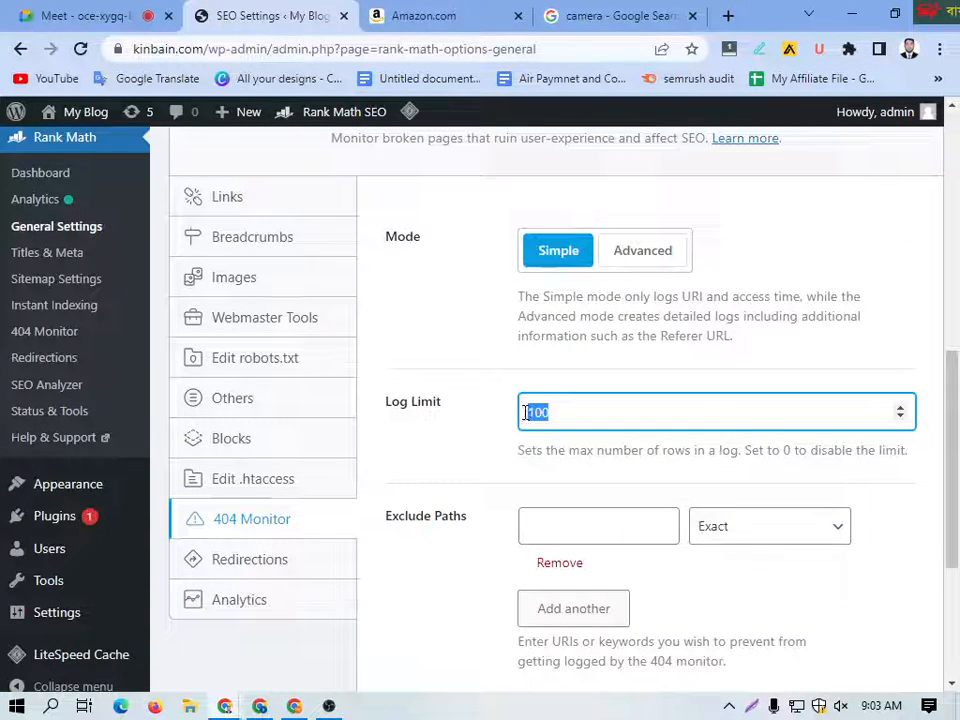
type("50")
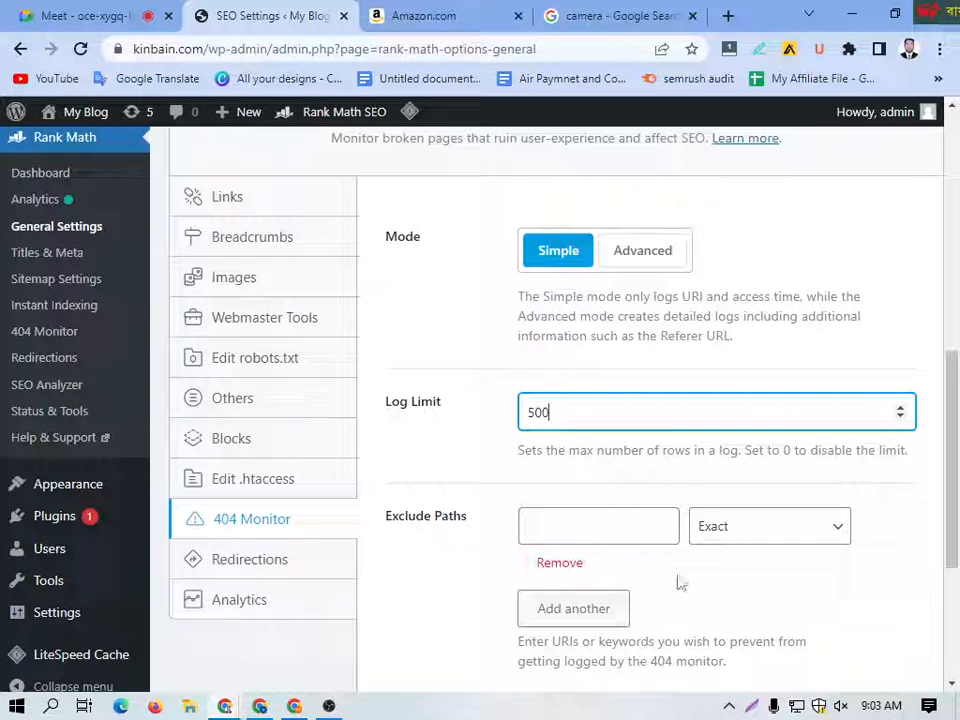
scroll(686, 493, "down", 1)
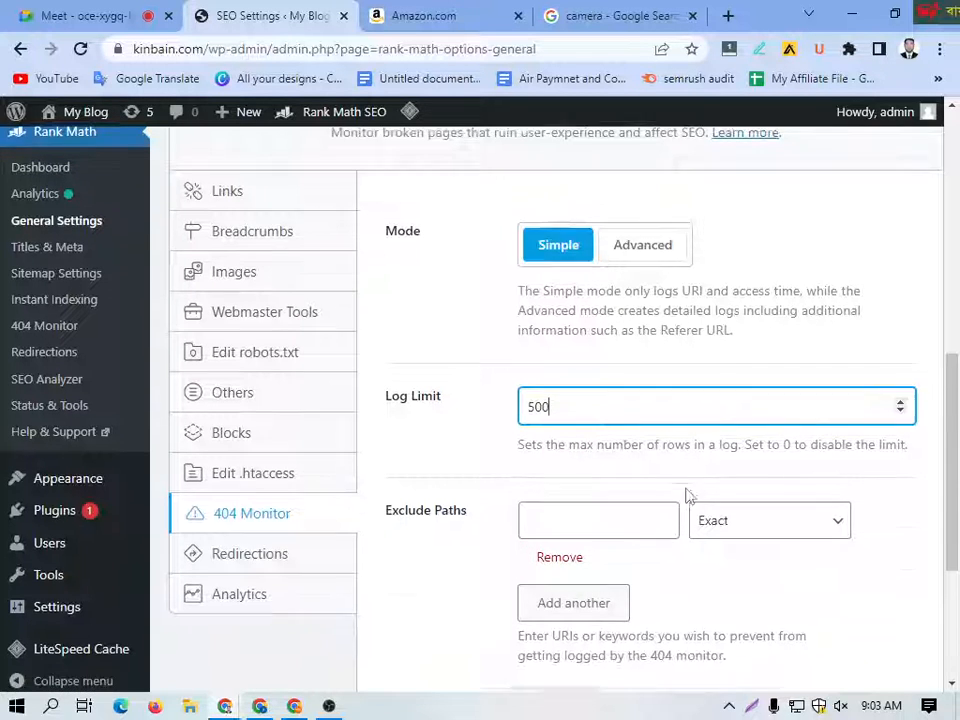
Step: Open the Redirections settings and examine the debug, fallback behavior, redirection type and auto post redirect options
left_click(255, 468)
scroll(598, 427, "up", 2)
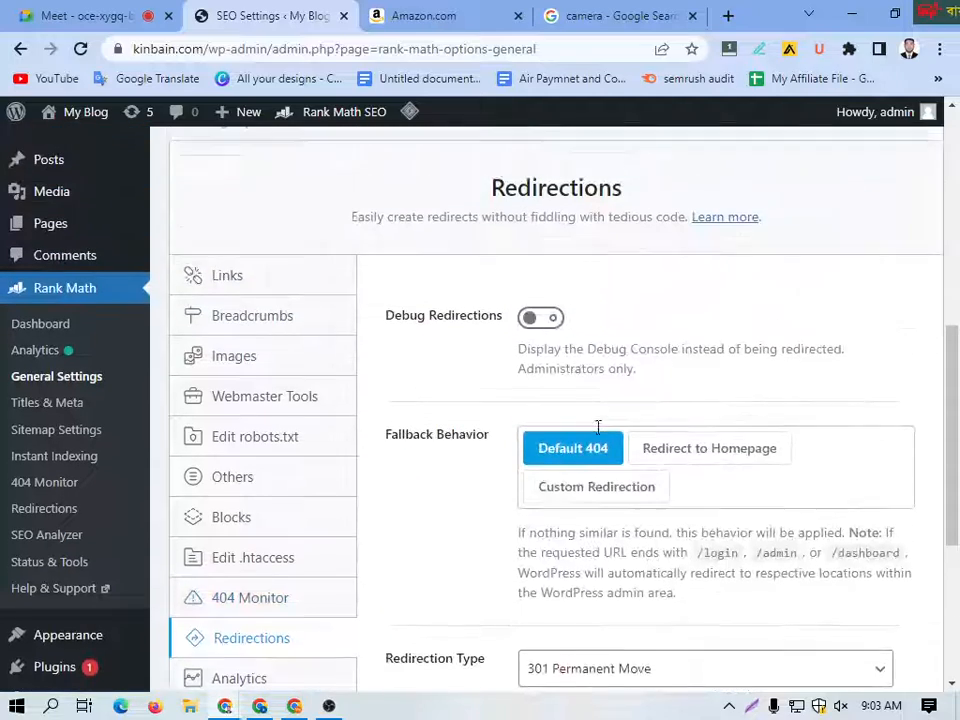
scroll(560, 460, "down", 2)
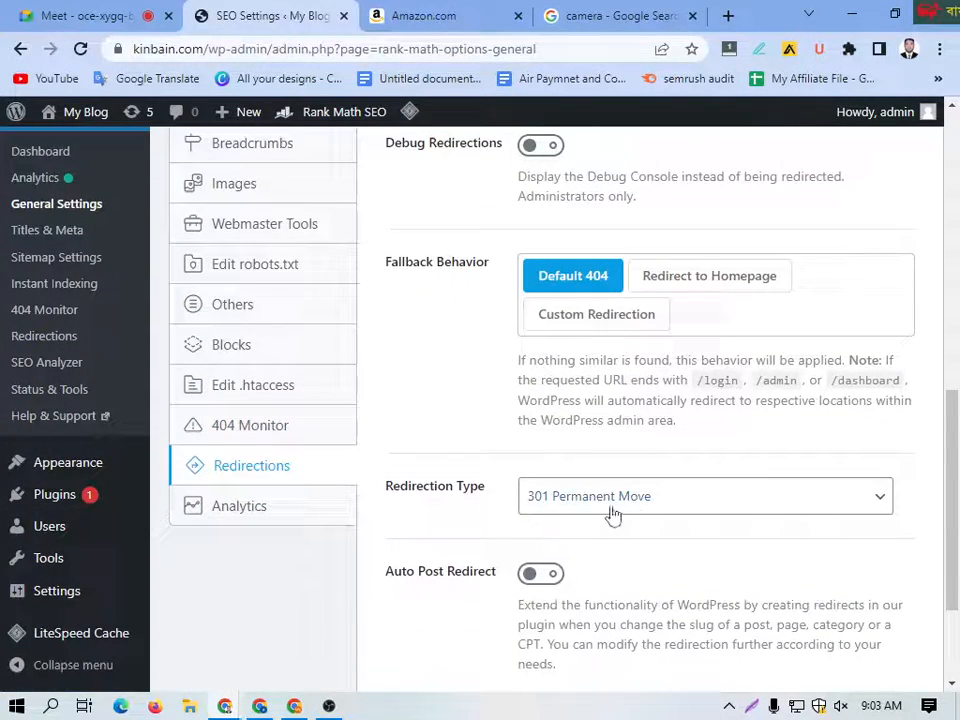
scroll(560, 565, "down", 2)
scroll(420, 543, "up", 2)
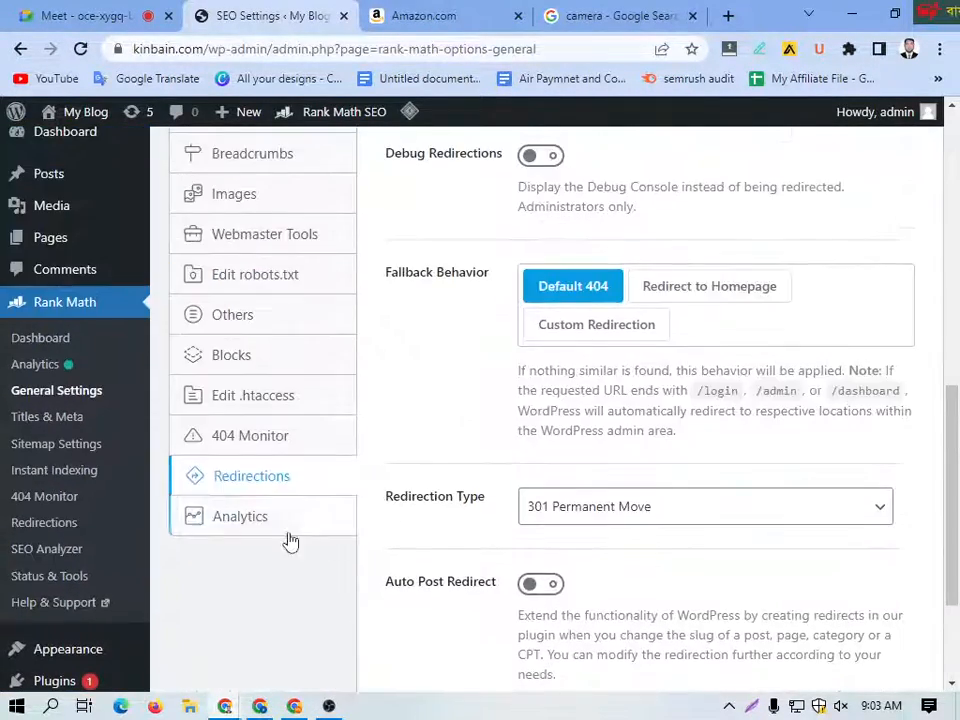
Step: Open the Analytics settings and look over the Search Console and Analytics connection options
left_click(247, 522)
scroll(540, 476, "up", 2)
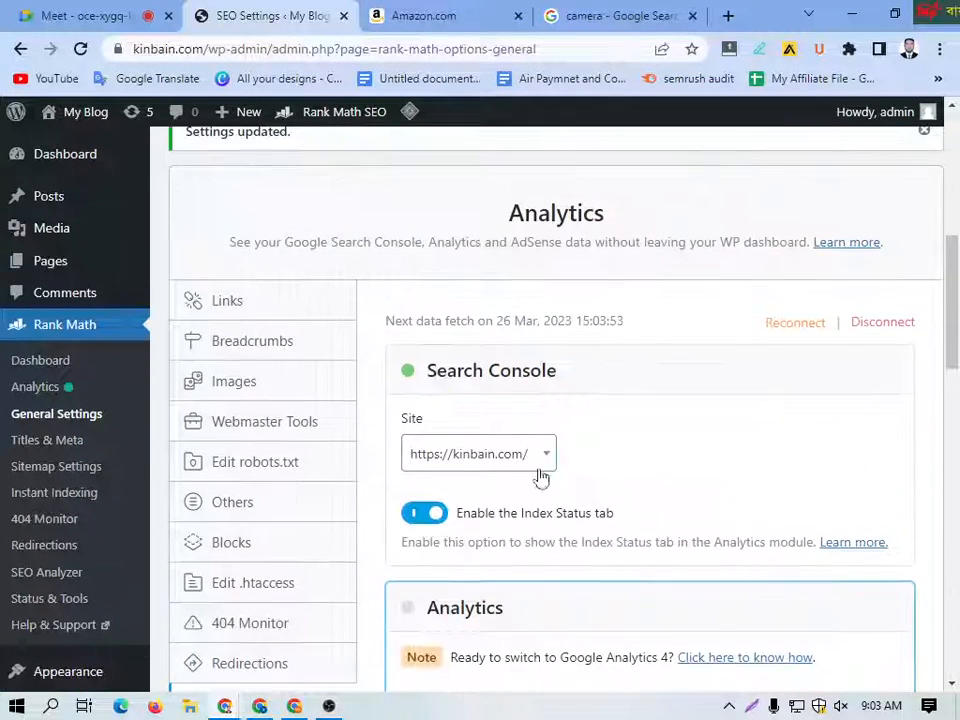
scroll(288, 398, "down", 2)
scroll(253, 398, "up", 1)
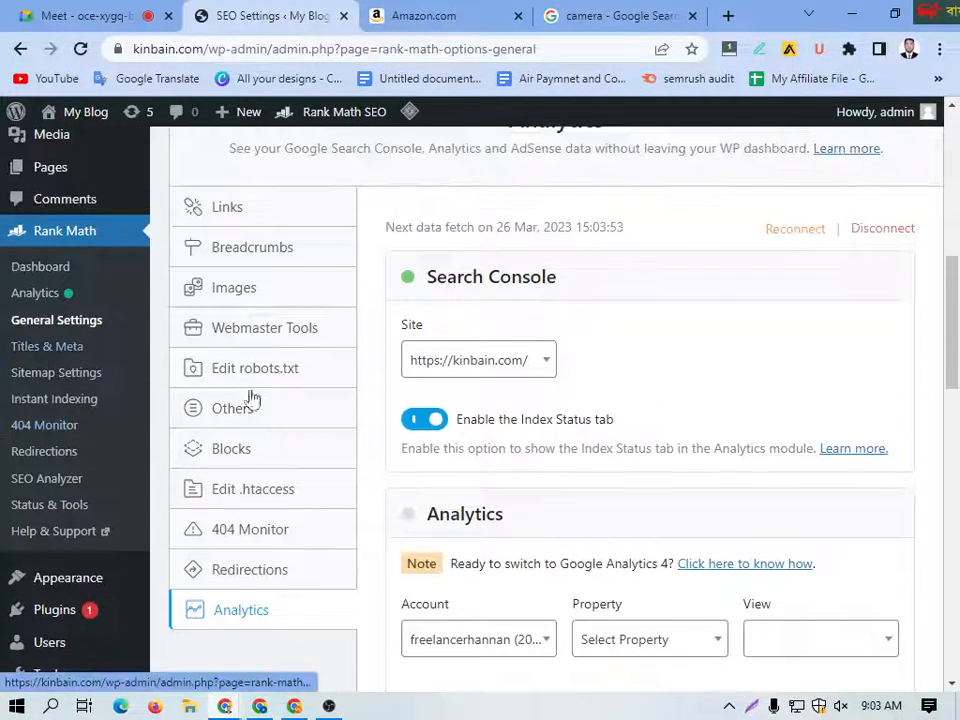
Step: Open Rank Math's Titles & Meta page, discarding the unsaved General Settings changes, and go to the Global Meta options
left_click(38, 349)
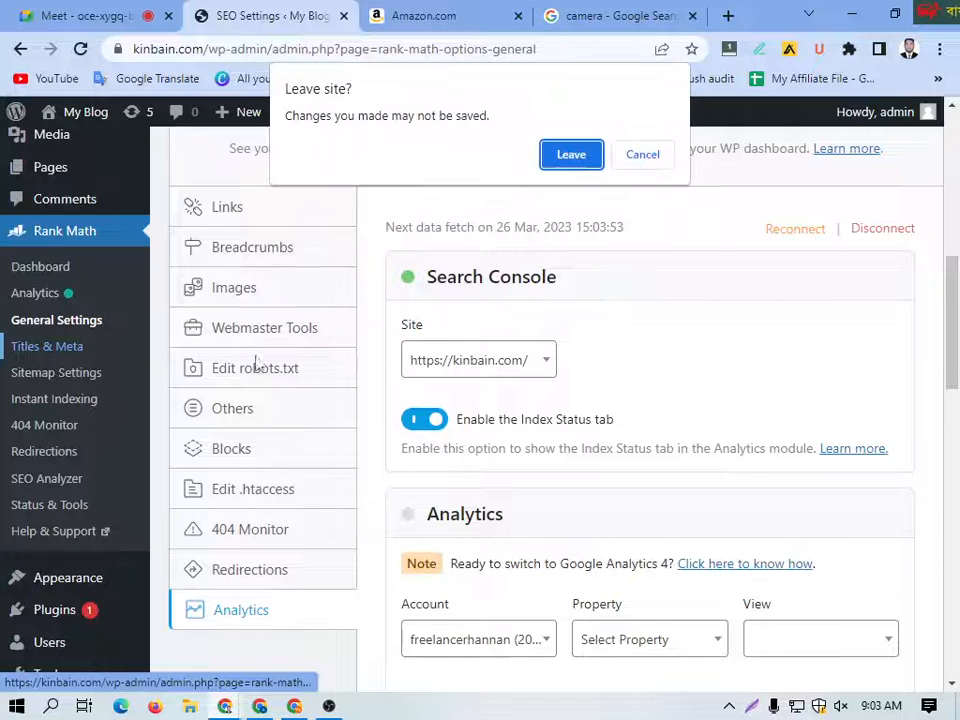
left_click(572, 157)
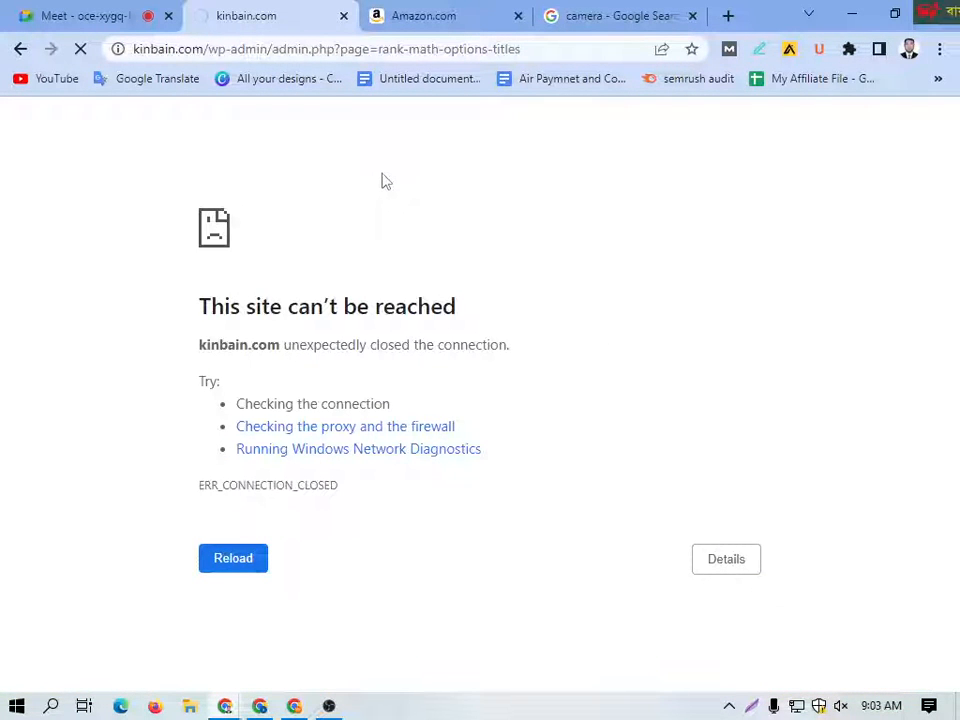
scroll(416, 448, "down", 2)
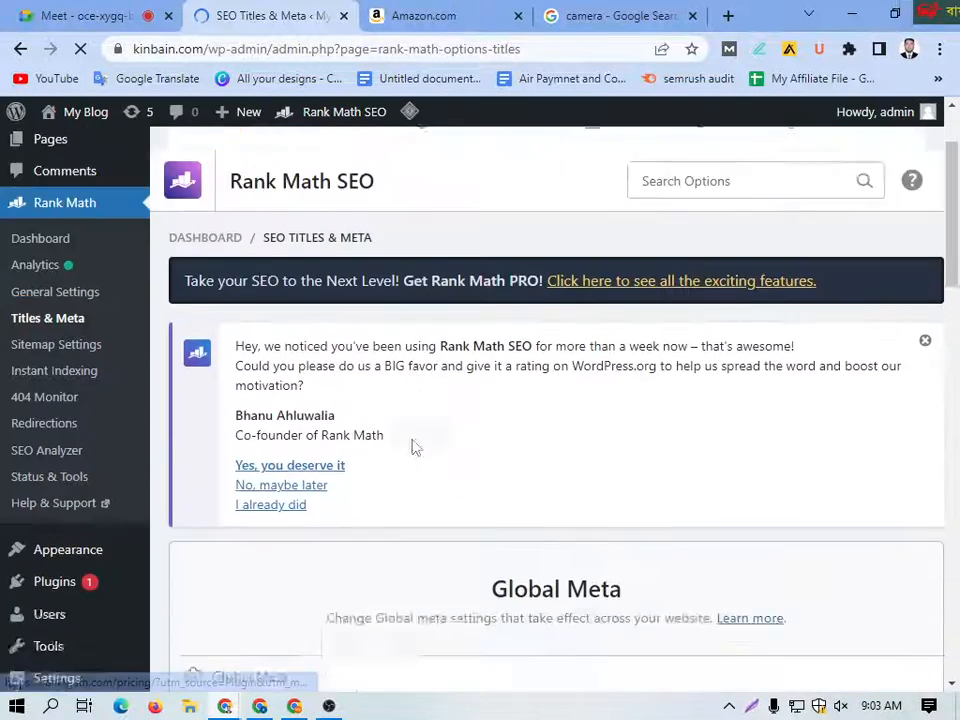
scroll(416, 448, "down", 5)
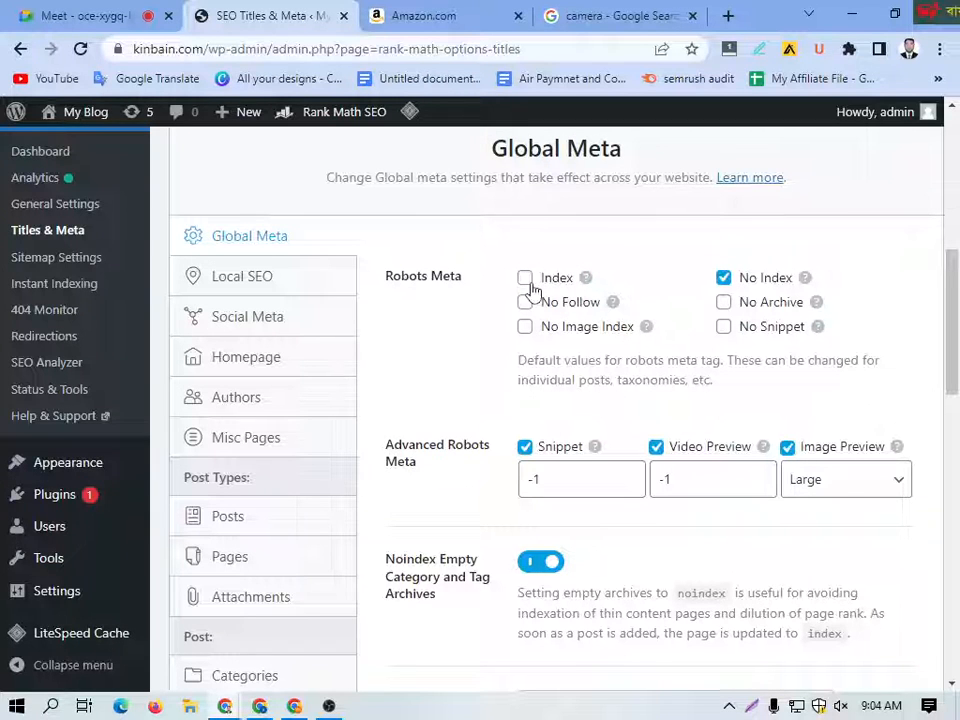
Step: Switch the global Robots Meta setting from No Index to Index
left_click(724, 284)
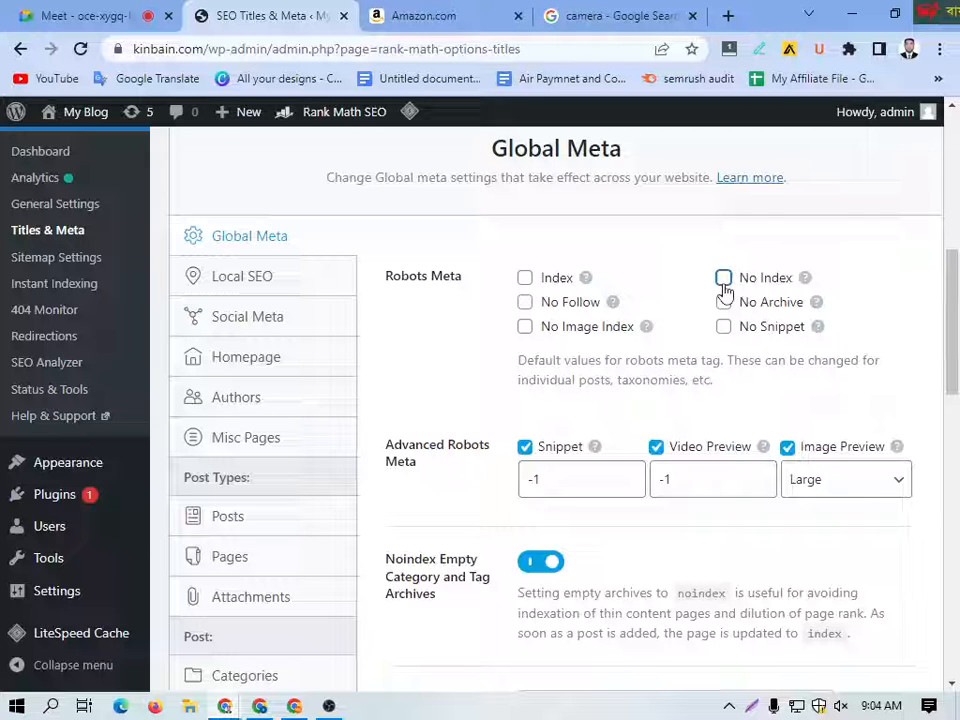
left_click(724, 279)
left_click(524, 281)
Step: Examine the remaining Global Meta options down to the OpenGraph thumbnail and the list of other Titles & Meta sections
scroll(458, 410, "down", 1)
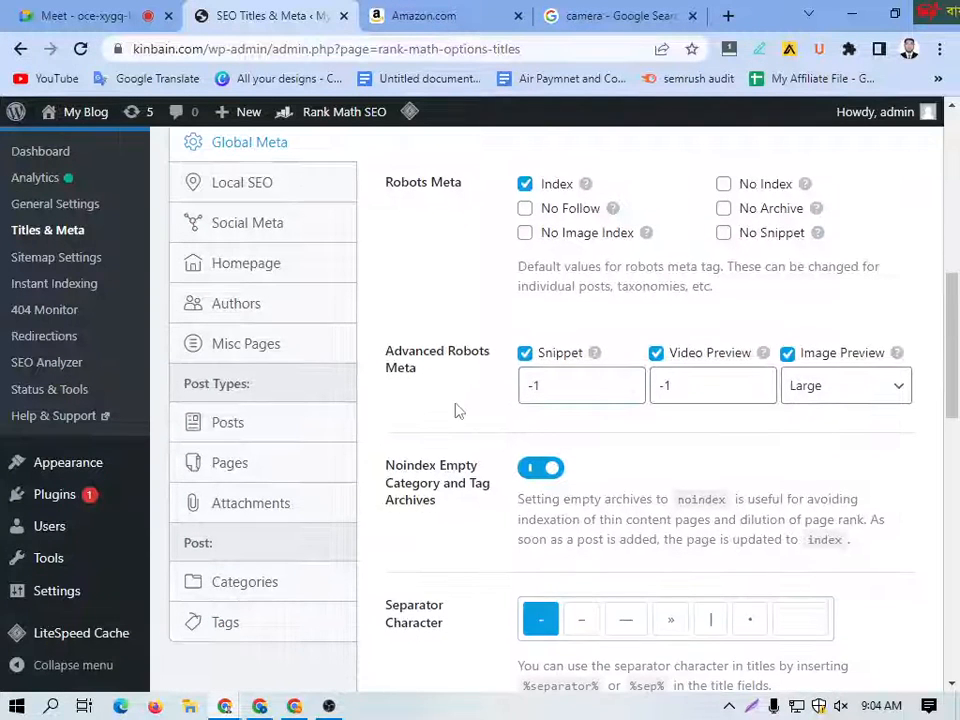
scroll(531, 514, "down", 2)
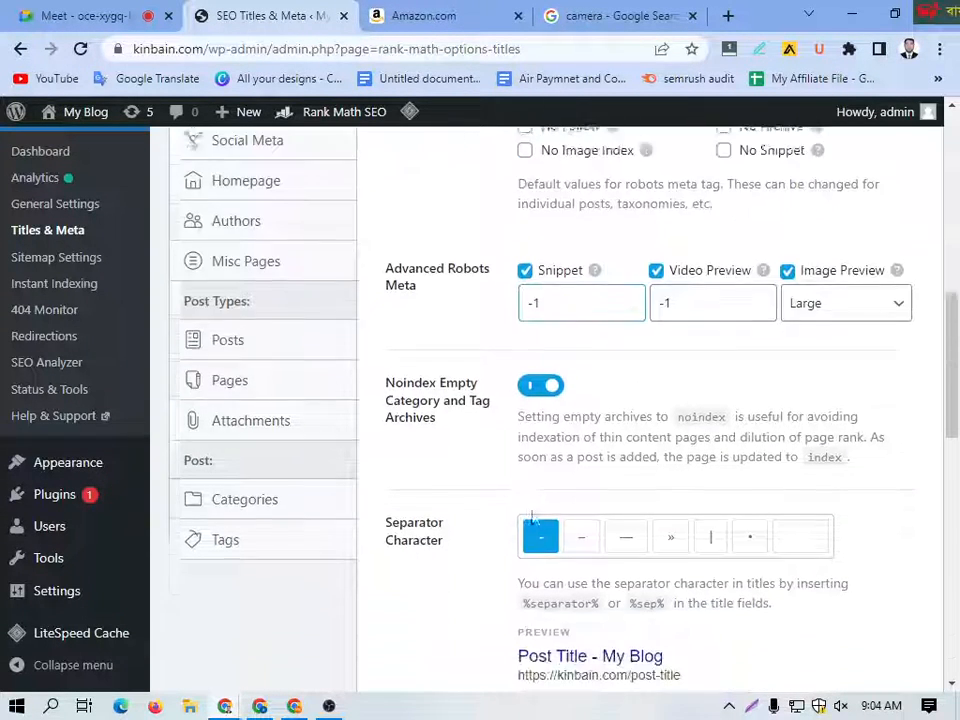
scroll(527, 488, "down", 2)
scroll(551, 444, "down", 6)
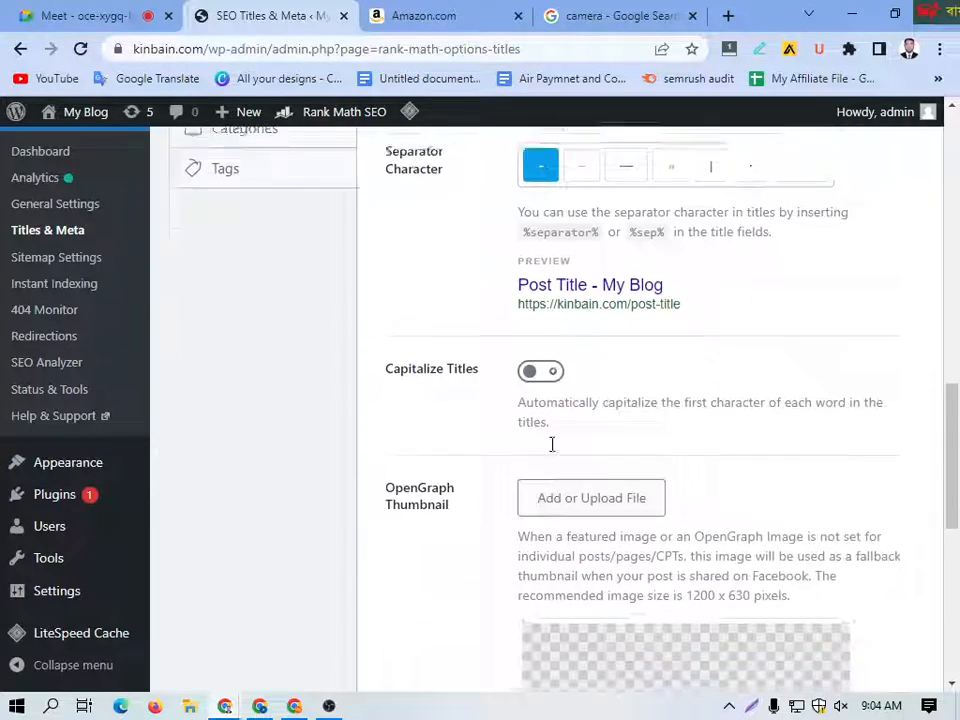
scroll(553, 456, "up", 4)
scroll(557, 457, "up", 8)
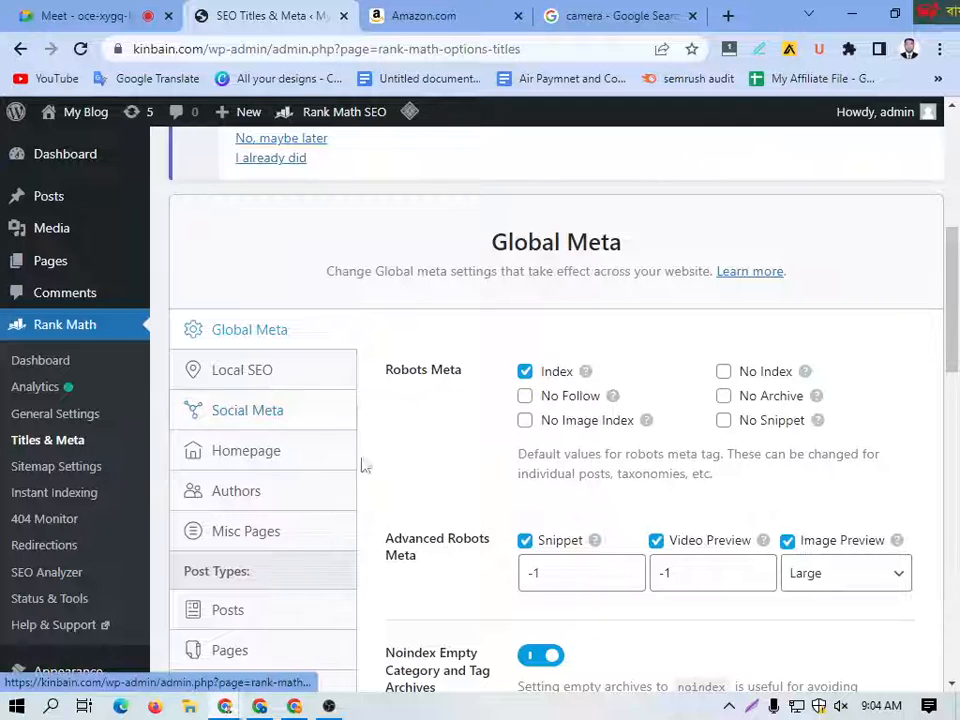
scroll(300, 455, "down", 2)
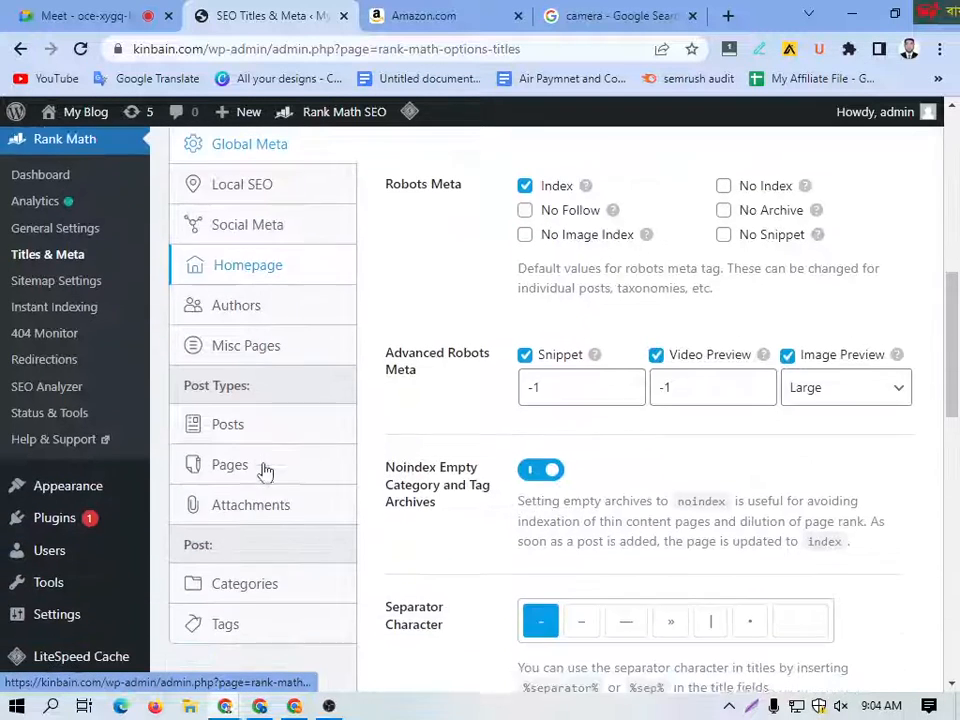
scroll(251, 515, "down", 2)
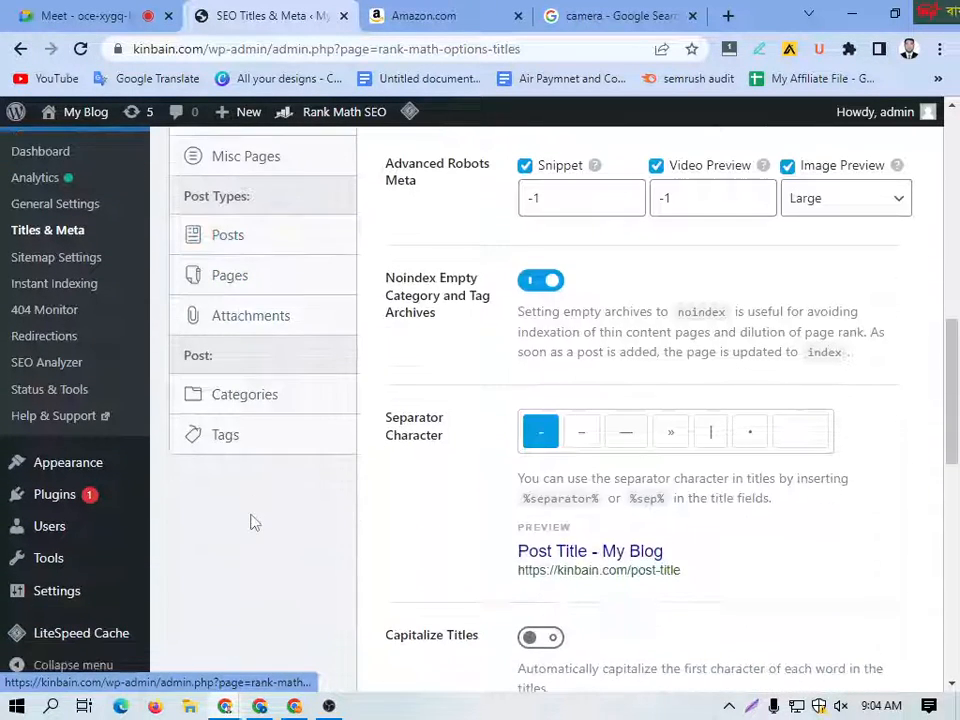
scroll(250, 430, "up", 3)
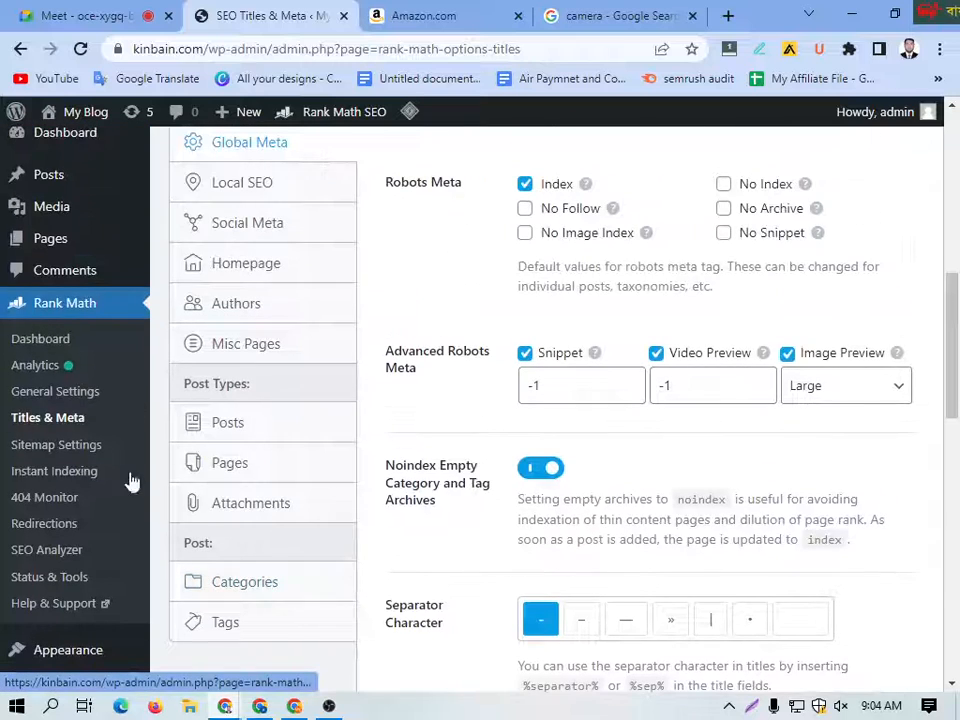
Step: Open the Sitemap Settings, discarding the unsaved Titles & Meta changes, and go to the Links Per Sitemap field
left_click(58, 445)
left_click(572, 152)
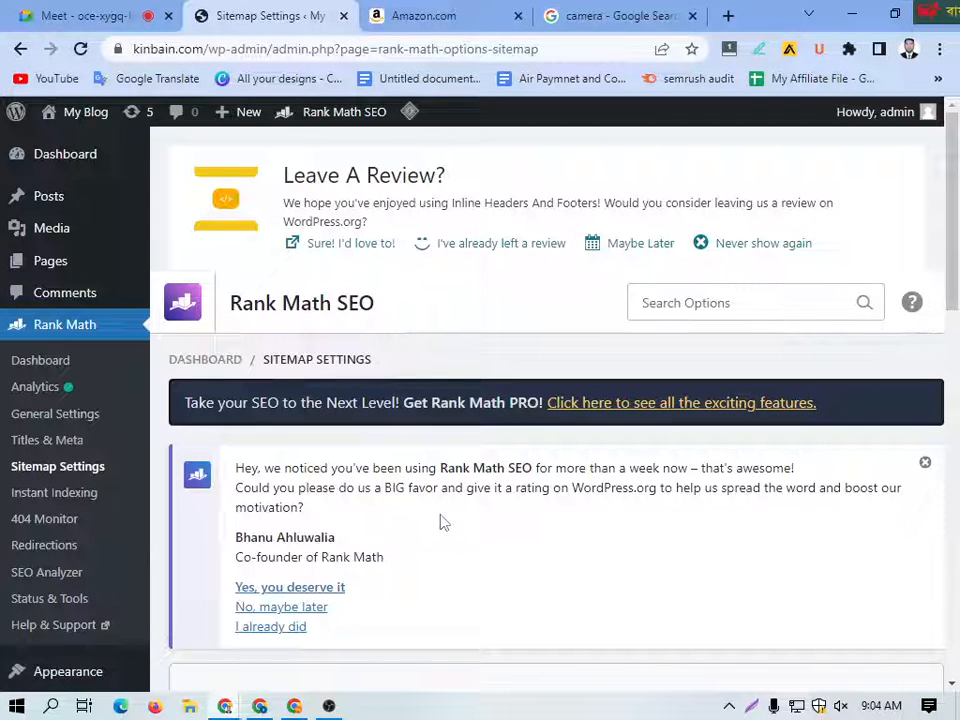
scroll(497, 487, "down", 1)
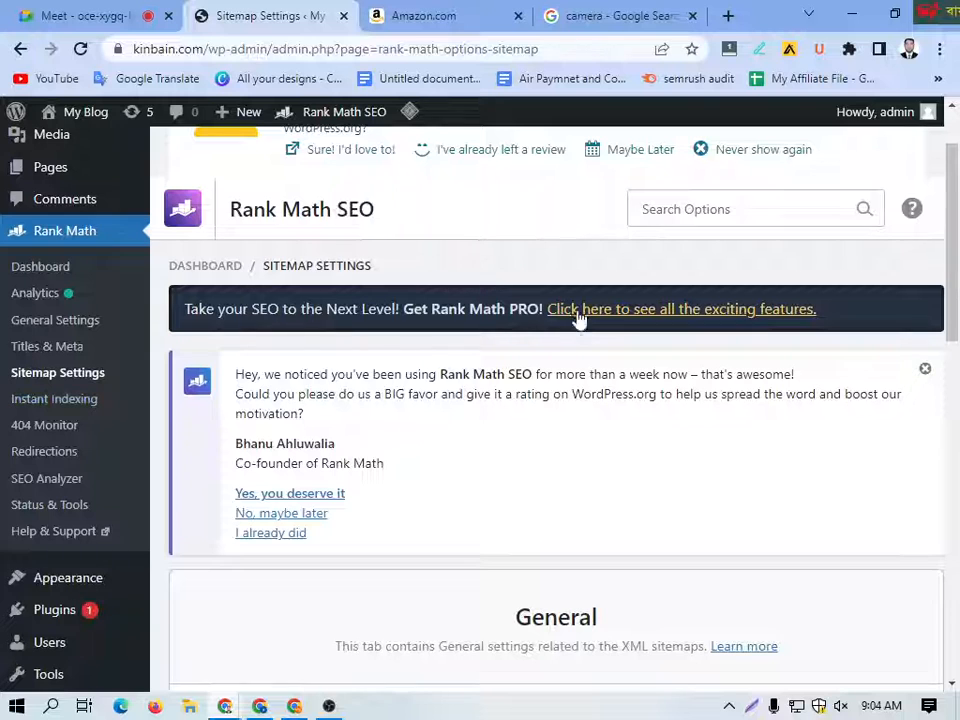
scroll(476, 456, "down", 5)
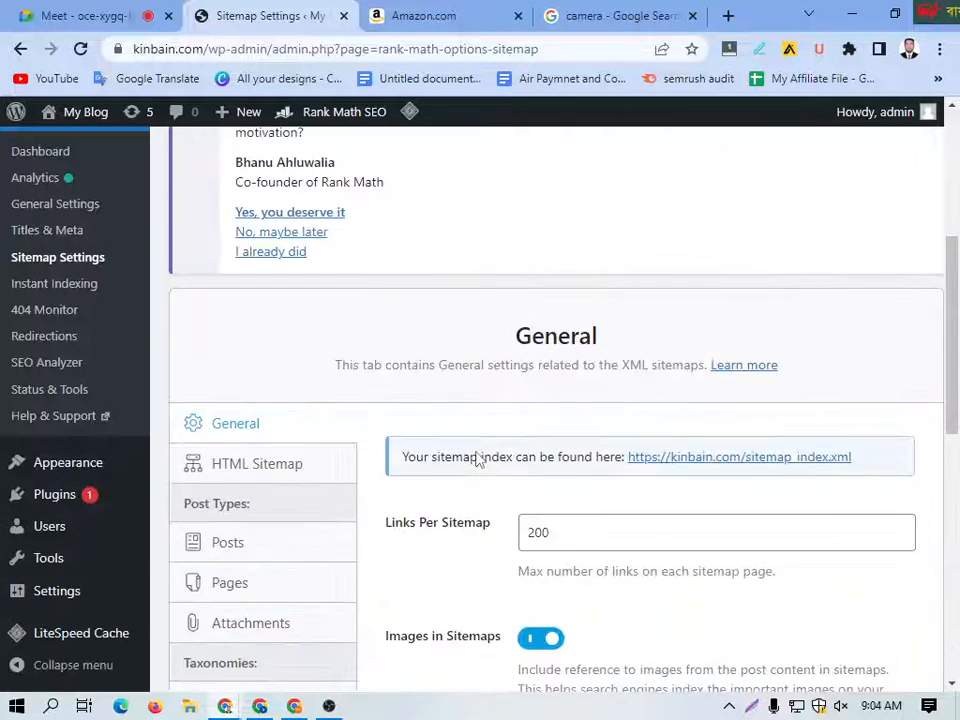
left_click(559, 357)
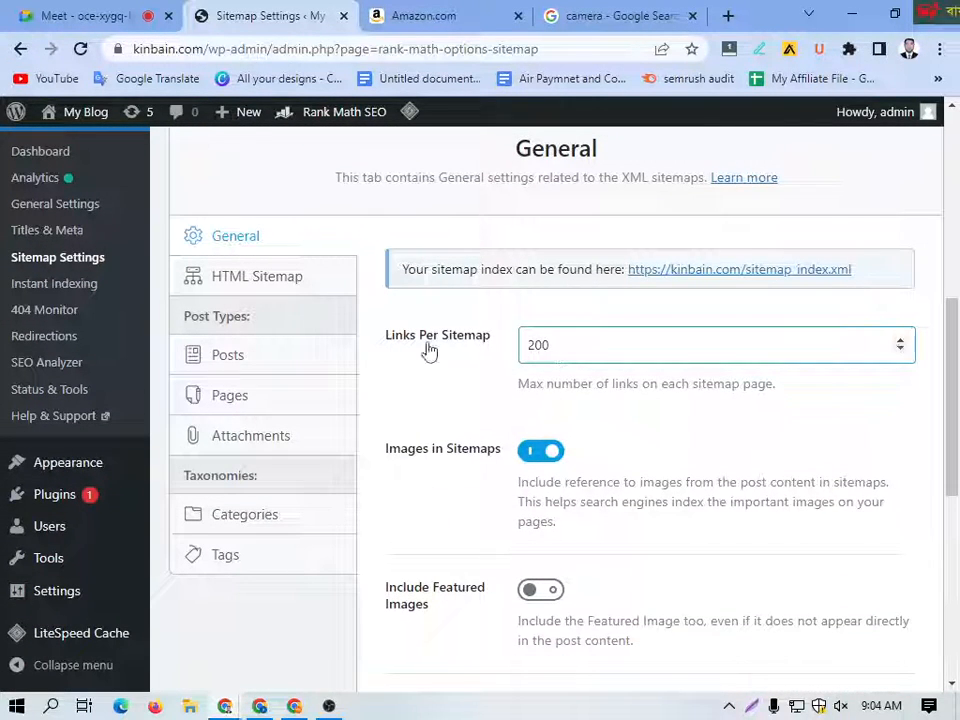
Step: Set Links Per Sitemap to 300 in the general sitemap settings
left_click(561, 345)
left_click_drag(561, 345, 538, 348)
type("3")
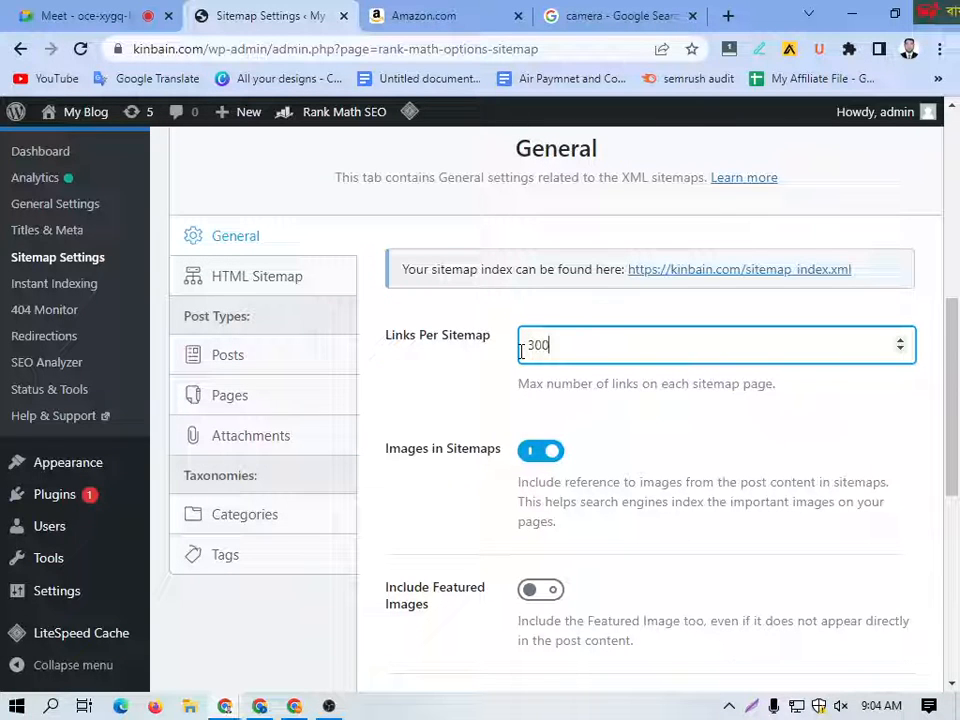
type("00")
Step: Enable Include Featured Images for the sitemap and save the sitemap settings
scroll(444, 444, "down", 3)
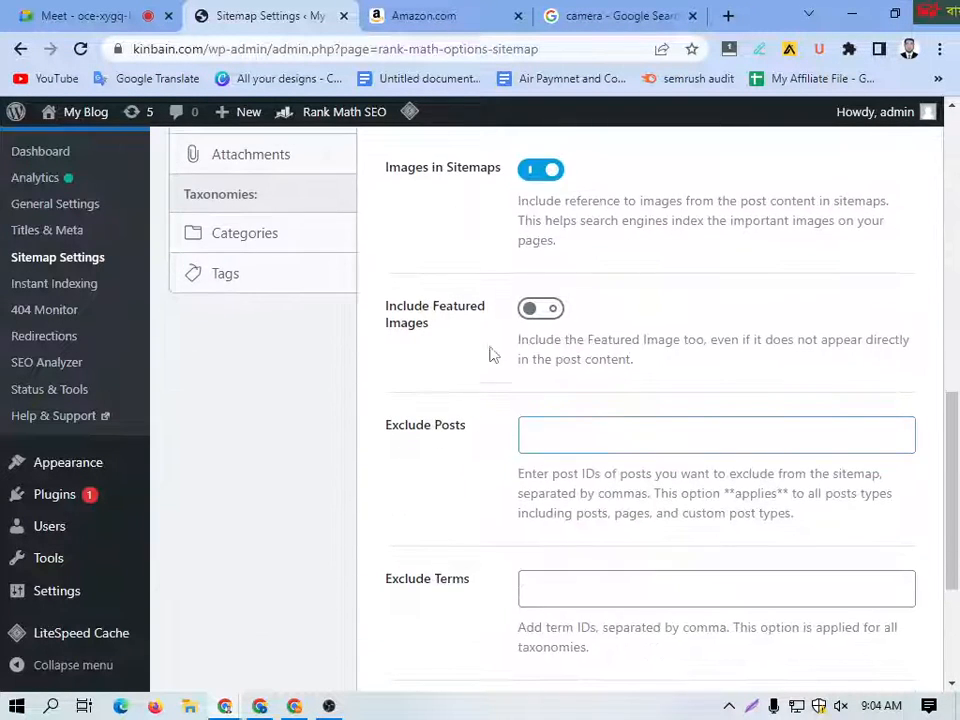
left_click(531, 312)
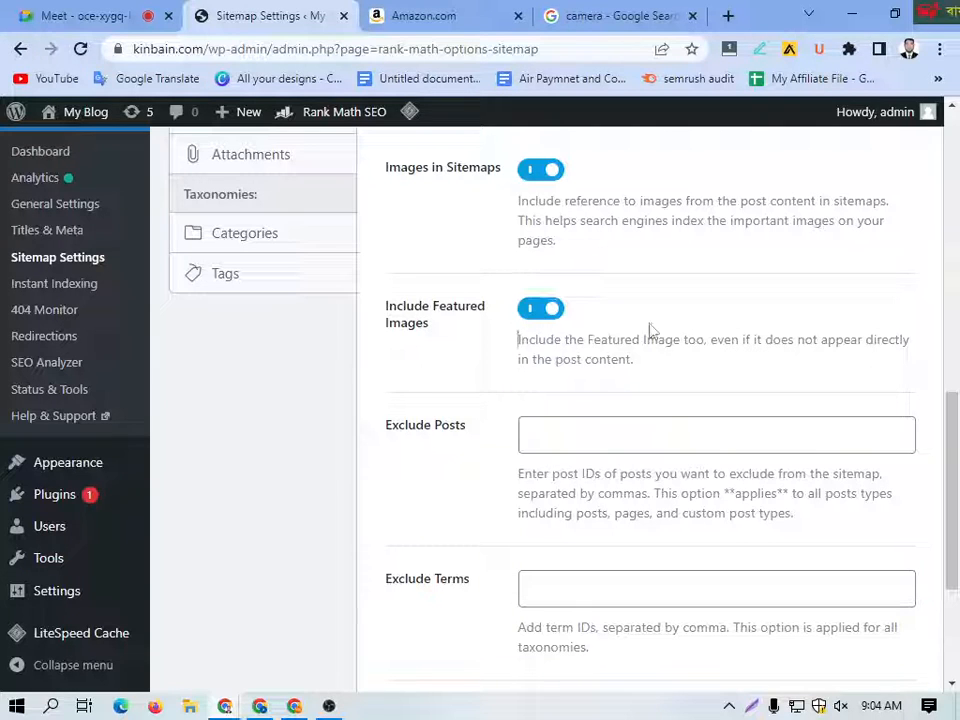
scroll(583, 419, "down", 3)
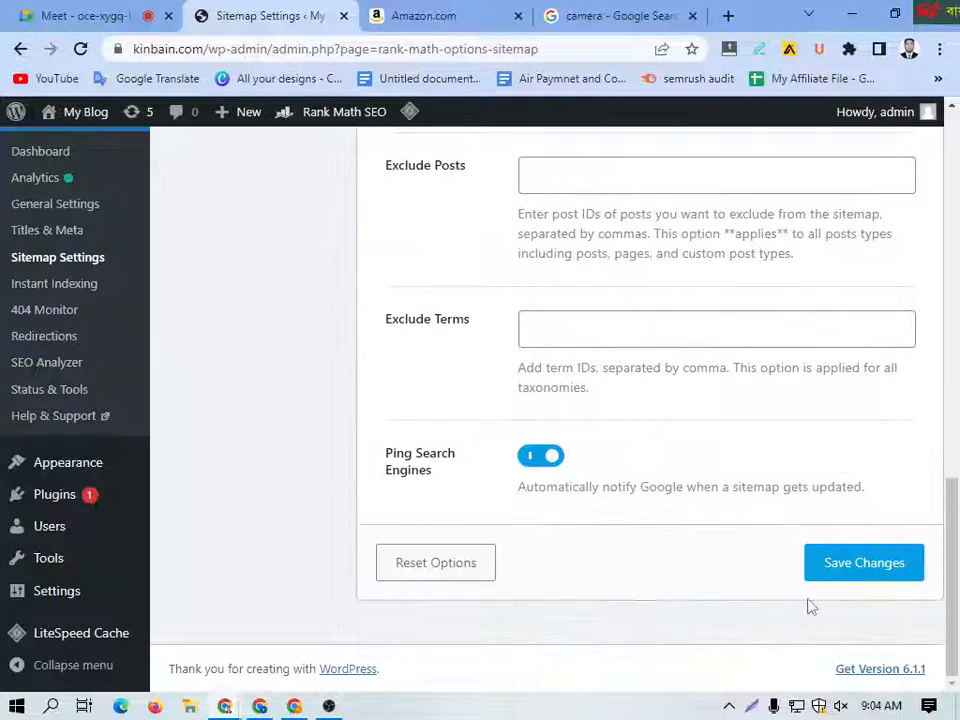
left_click(822, 572)
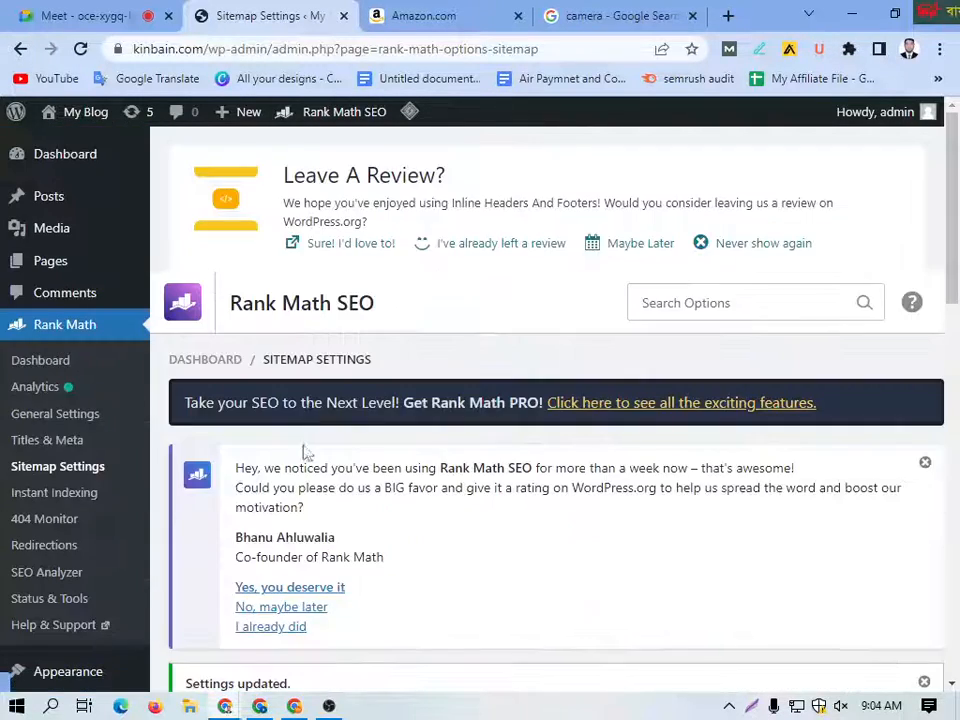
Step: Review the Submit URLs form on Rank Math's Instant Indexing page and the logged URIs in the 404 Monitor
scroll(306, 490, "down", 6)
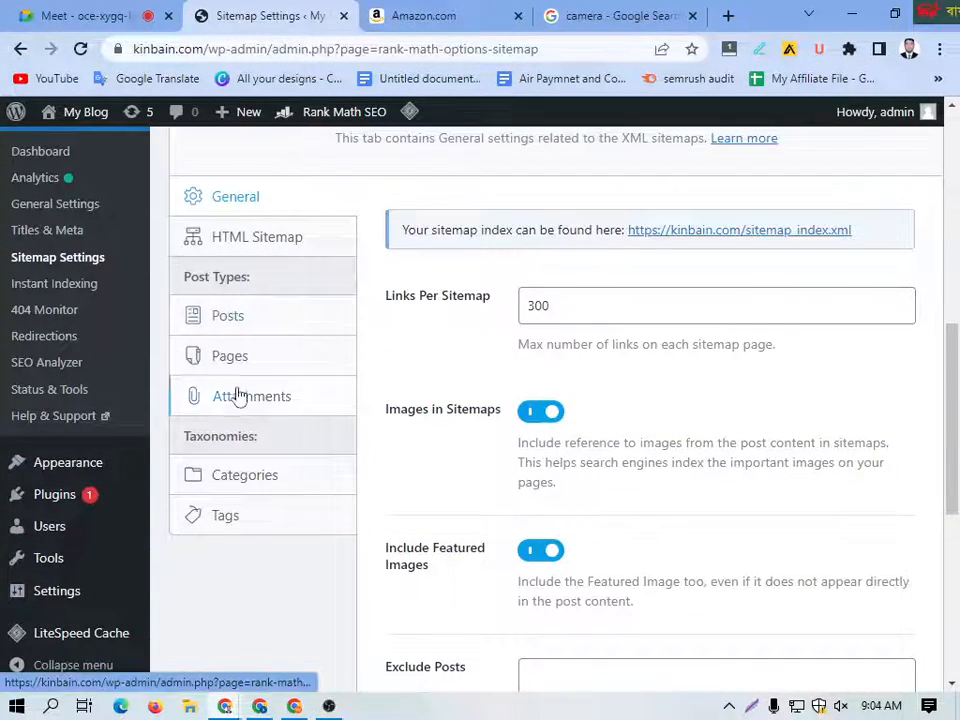
scroll(240, 398, "down", 1)
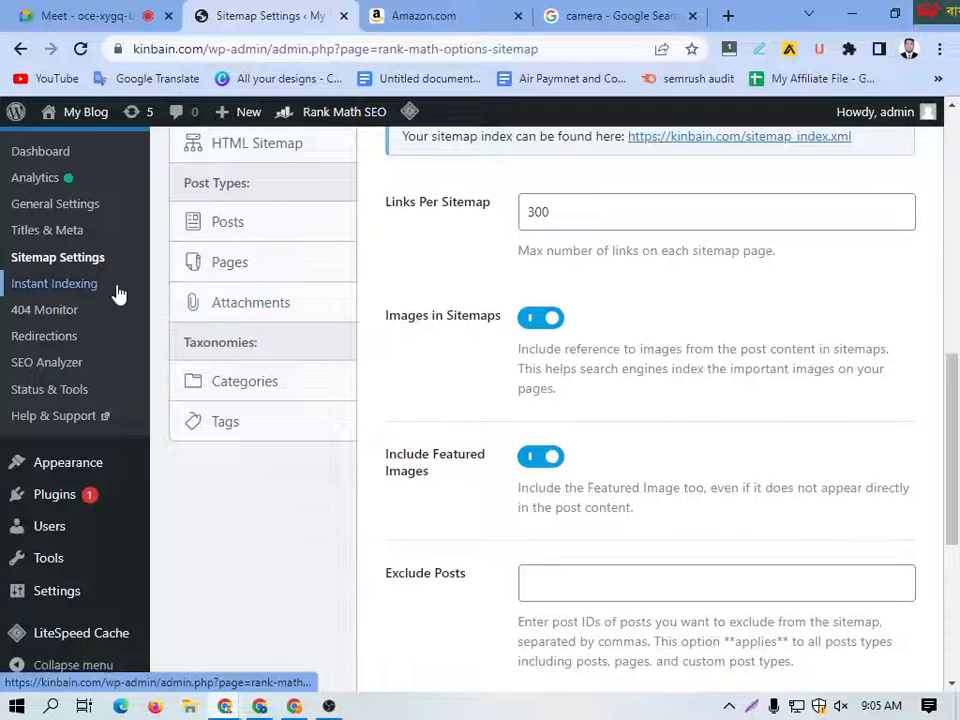
left_click(30, 289)
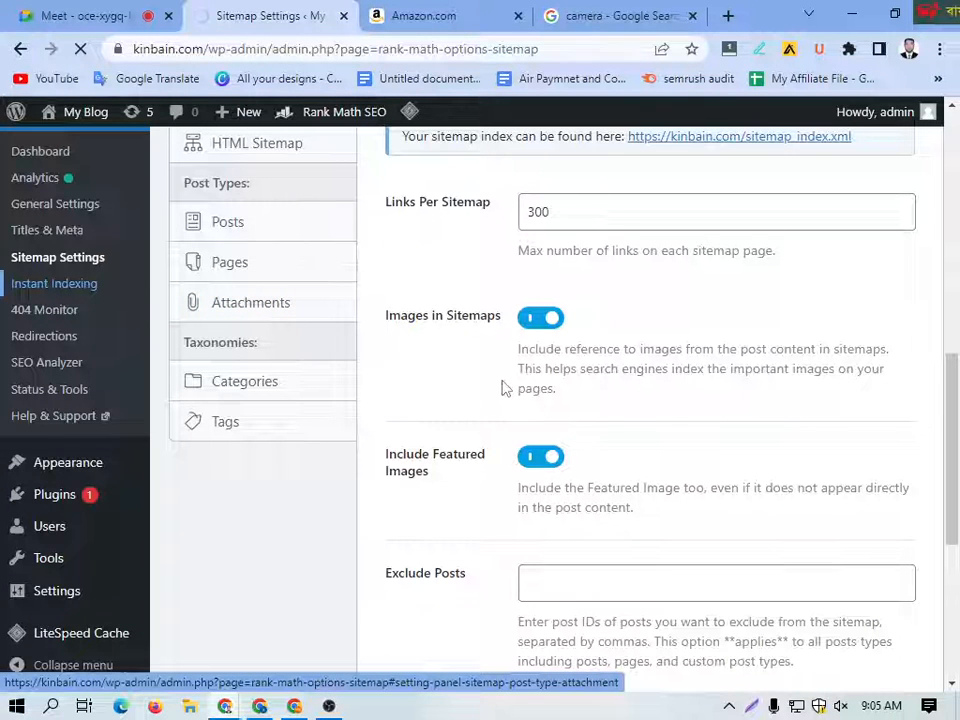
scroll(477, 437, "down", 4)
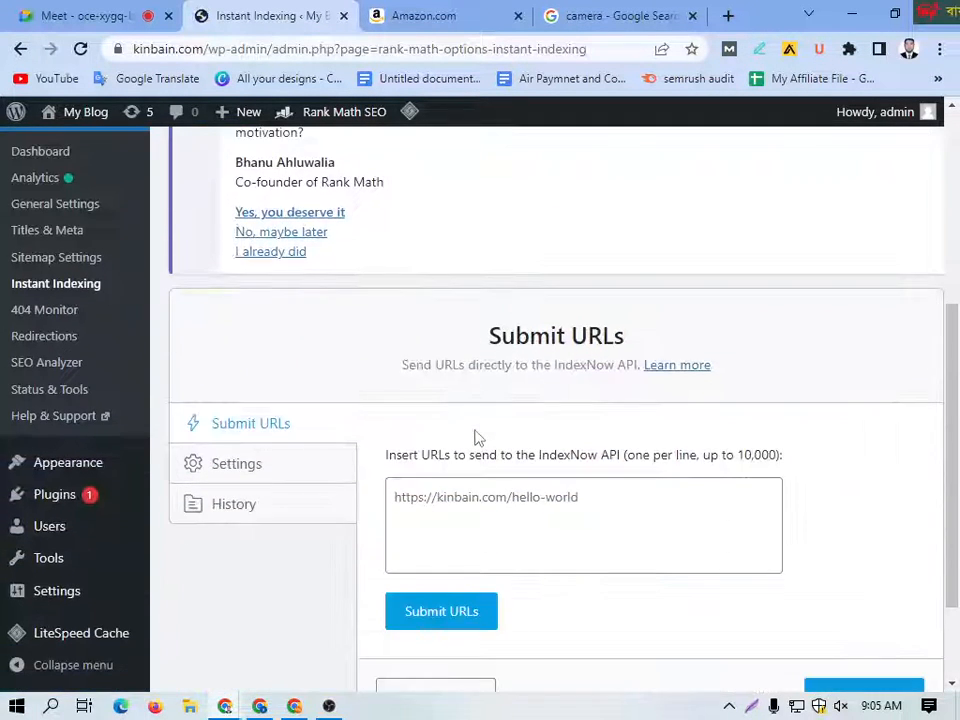
scroll(477, 437, "down", 1)
scroll(647, 428, "down", 1)
scroll(653, 437, "up", 1)
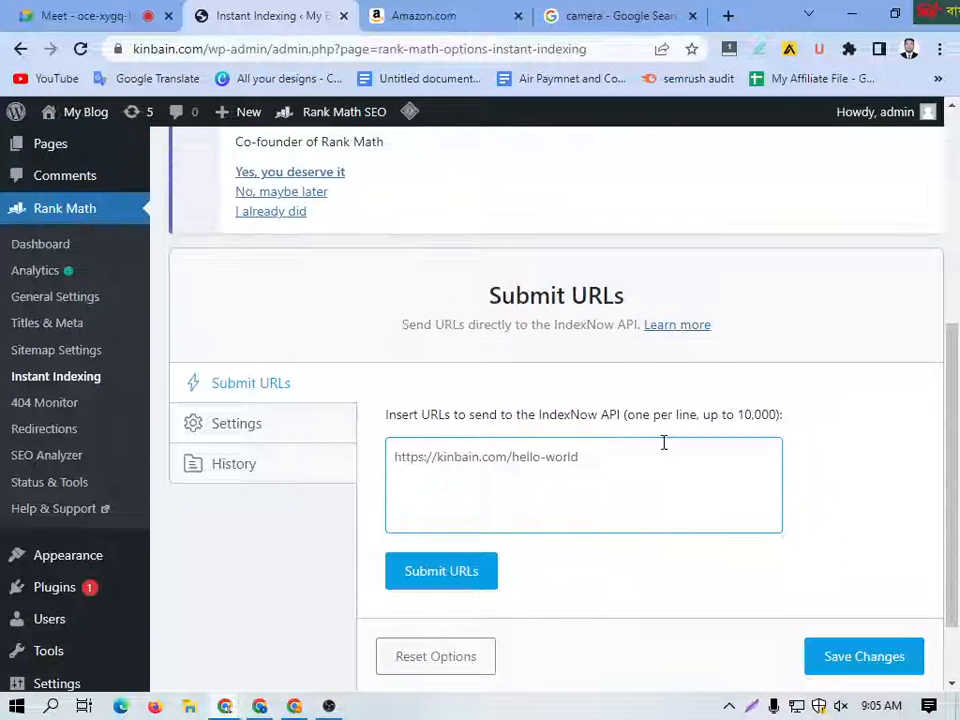
left_click(30, 405)
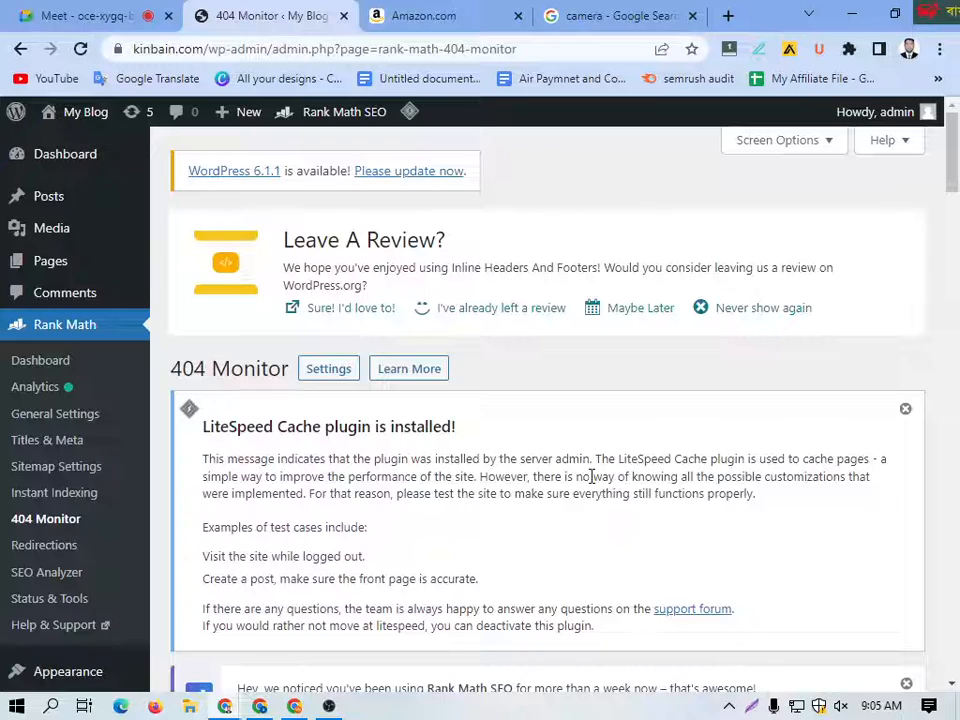
scroll(591, 476, "down", 7)
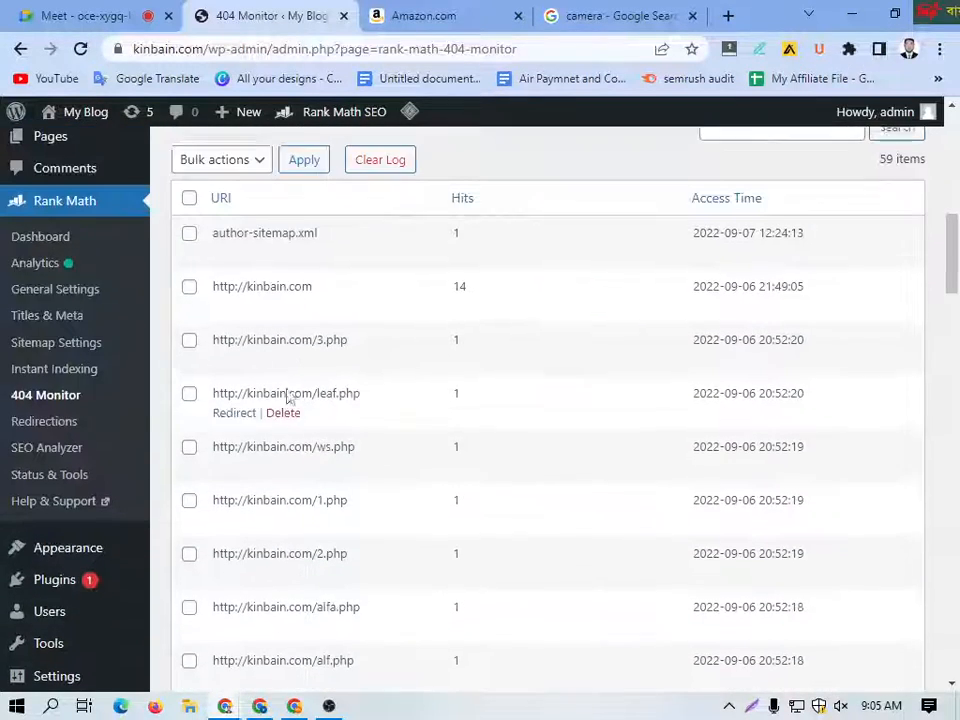
Step: Open Rank Math's Redirections and move the redirection from 2022/09/12/it-is-a-long-established/ to the trash
left_click(37, 438)
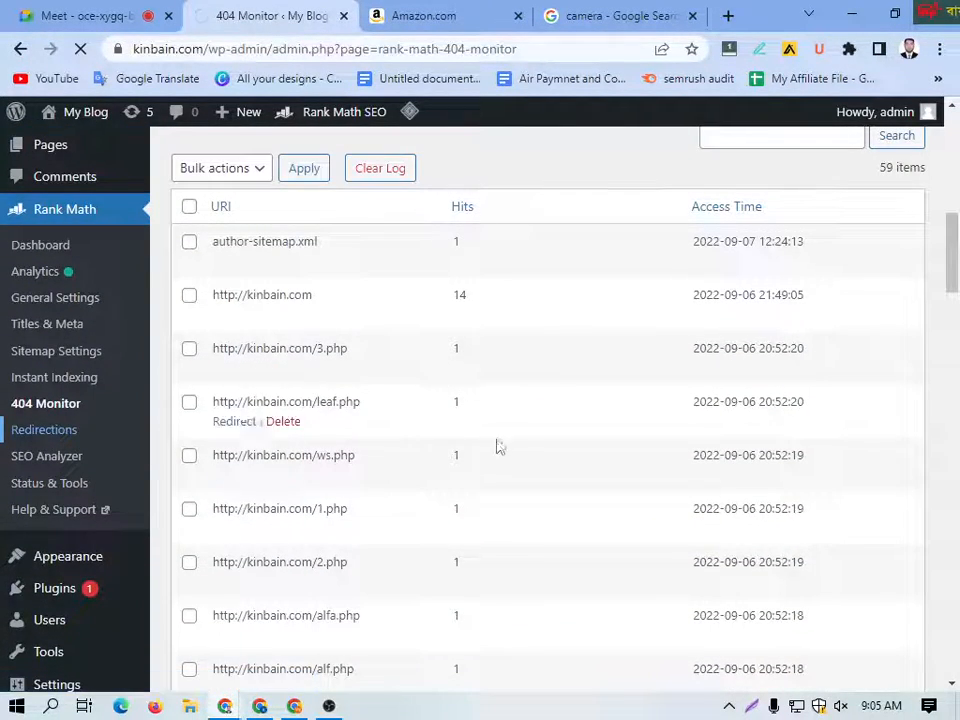
scroll(462, 470, "down", 6)
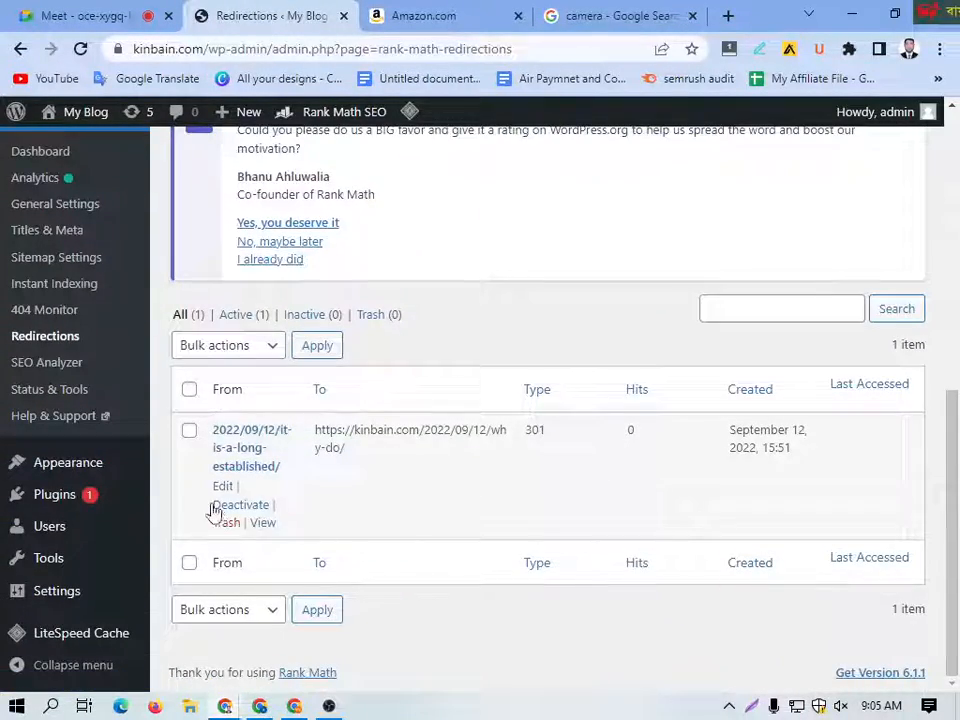
scroll(146, 414, "up", 2)
scroll(544, 514, "down", 2)
mouse_move(321, 540)
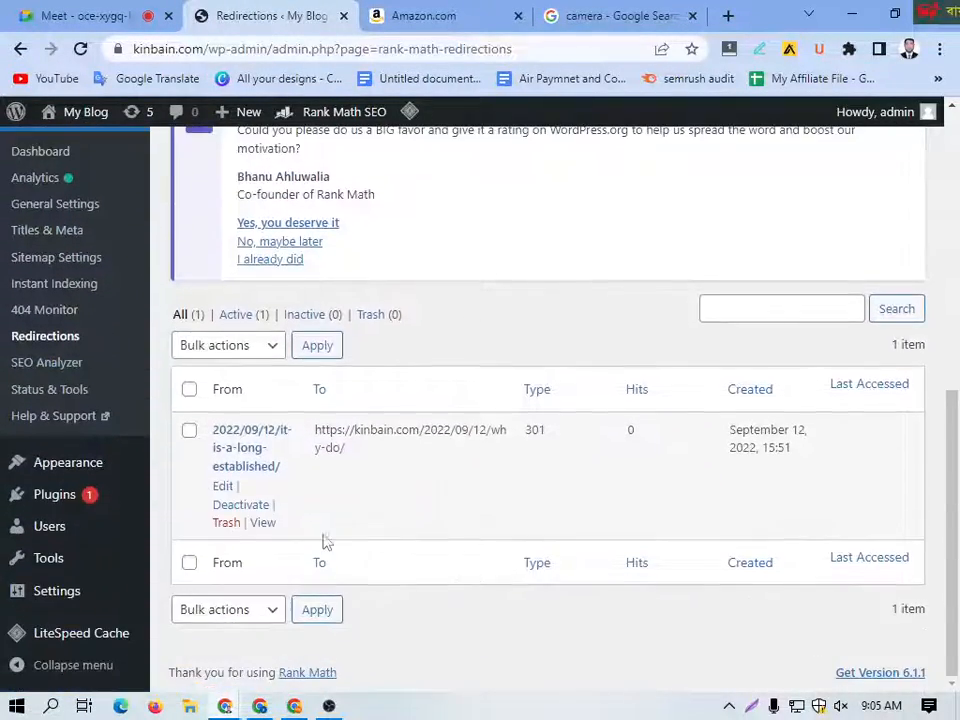
left_click(227, 524)
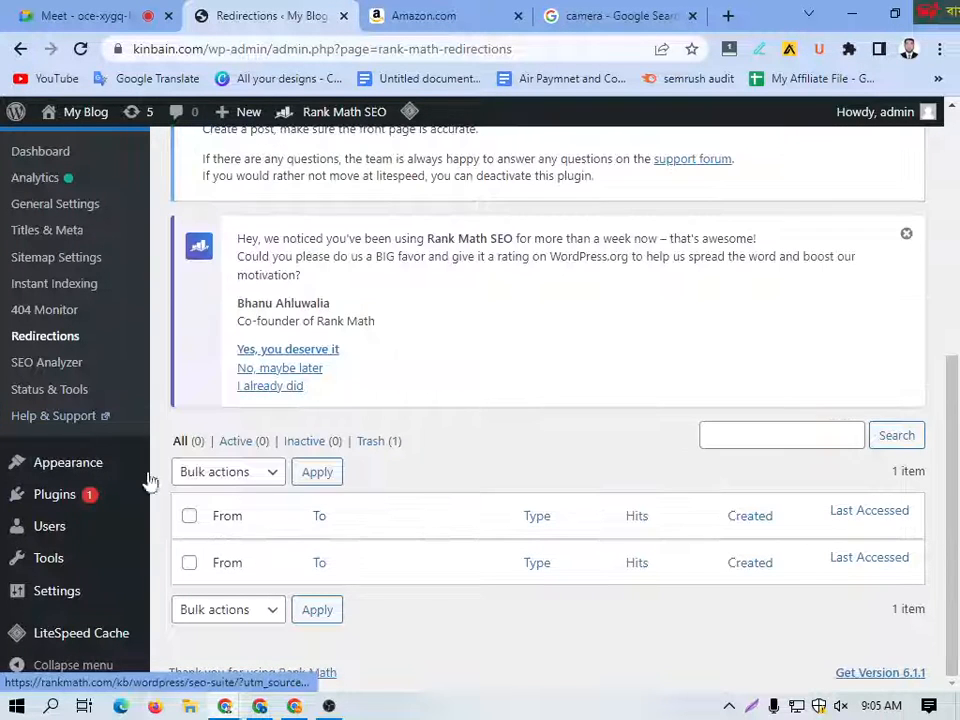
Step: View Rank Math's SEO Analyzer page and the Version Control section of Status & Tools
left_click(45, 363)
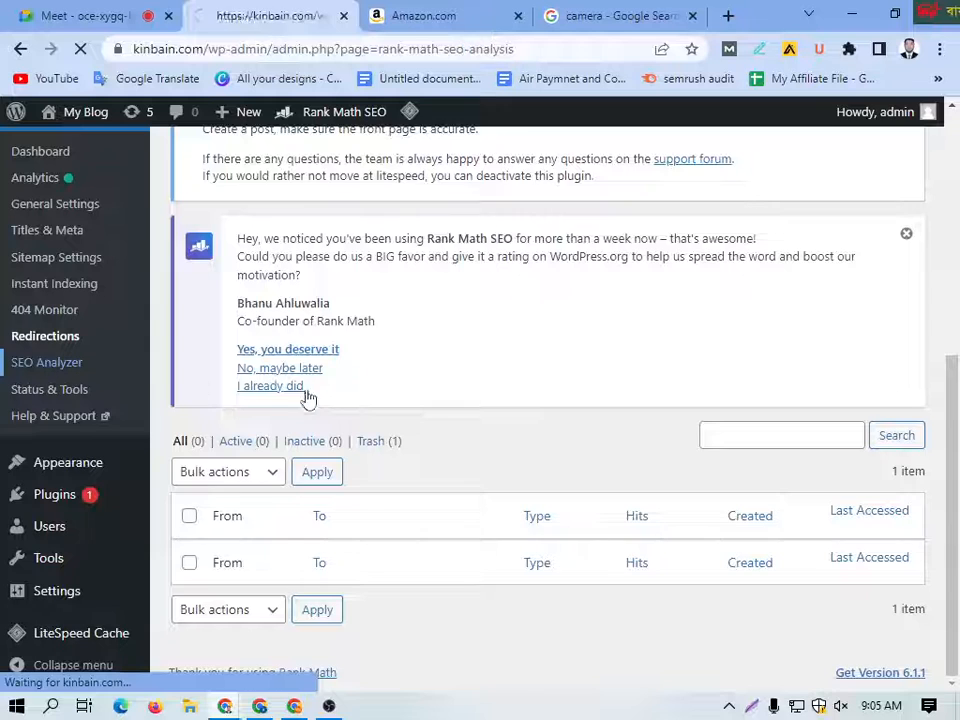
scroll(430, 420, "down", 3)
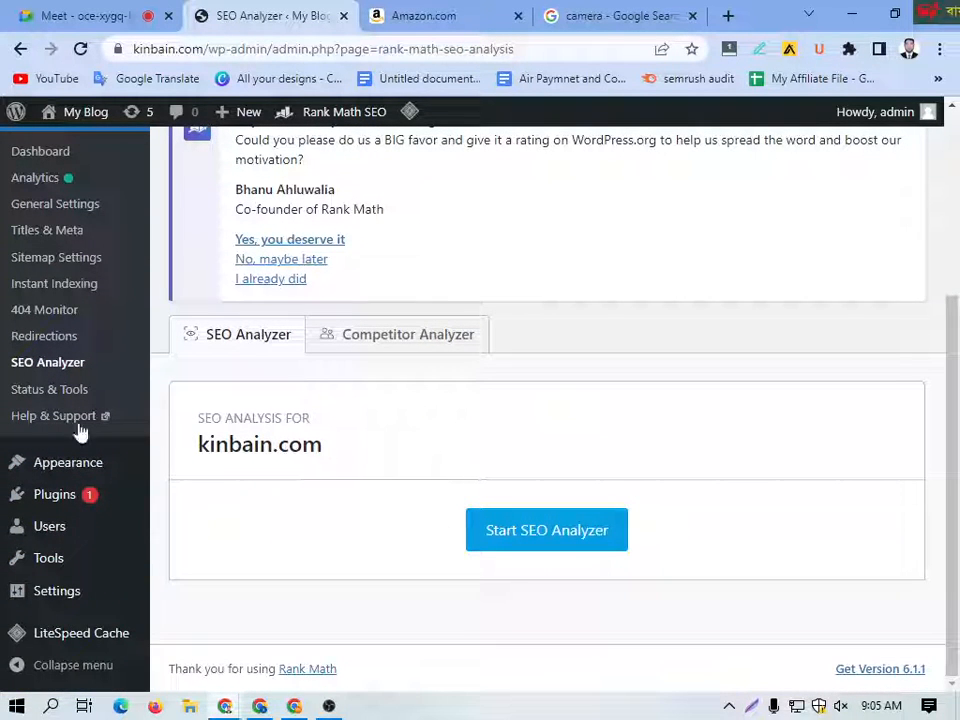
left_click(106, 400)
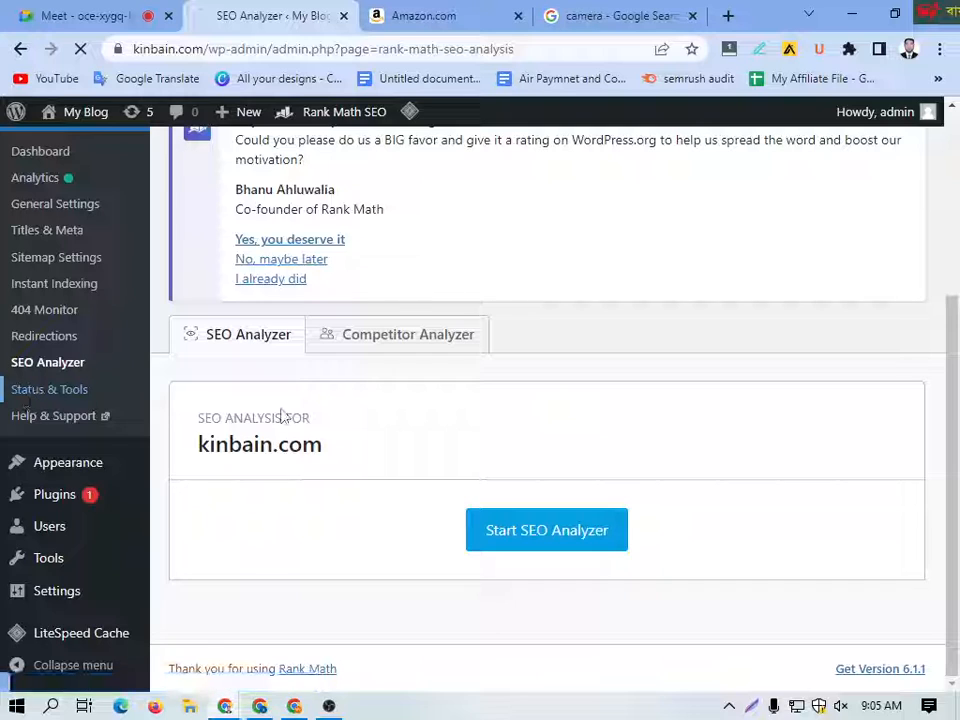
scroll(389, 465, "down", 5)
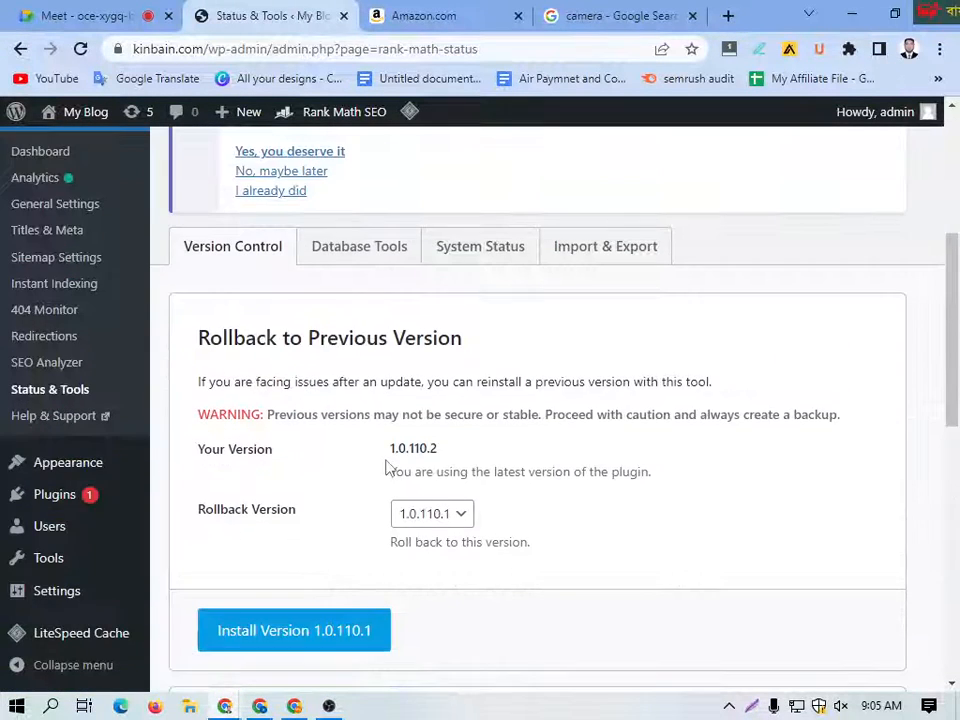
scroll(389, 465, "up", 5)
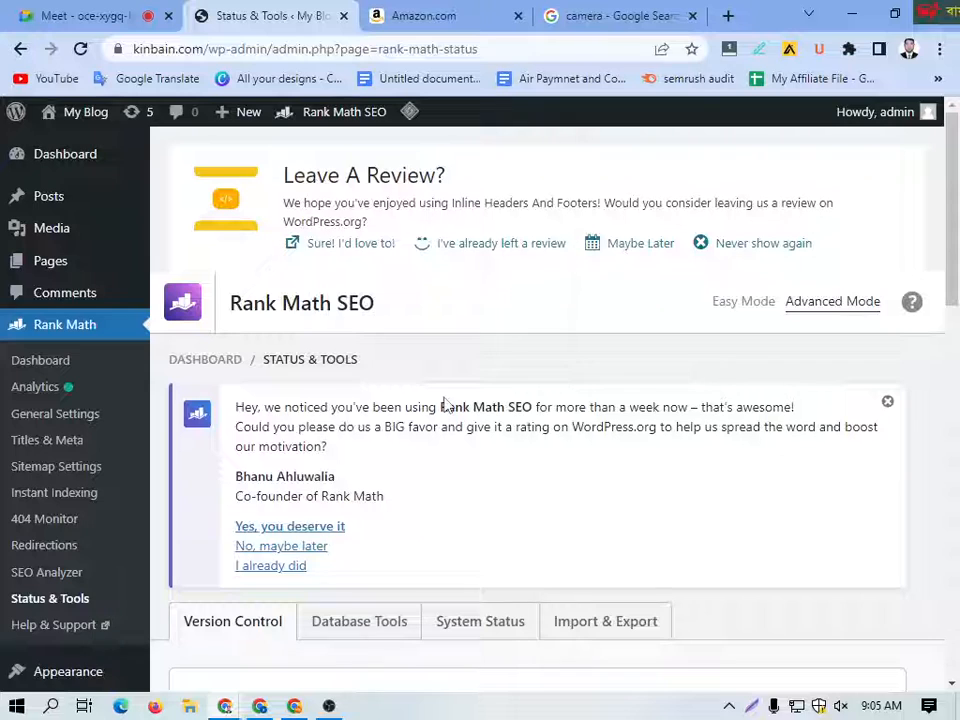
scroll(450, 420, "down", 3)
scroll(462, 446, "up", 3)
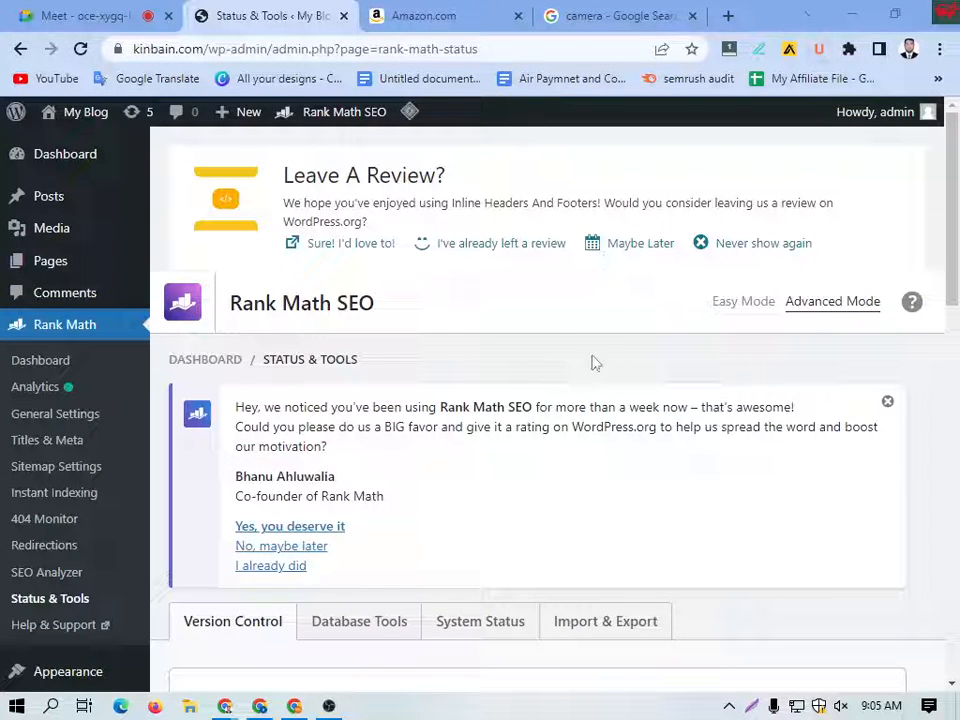
Step: Minimize all open browser windows and switch to OBS Studio
left_click(855, 12)
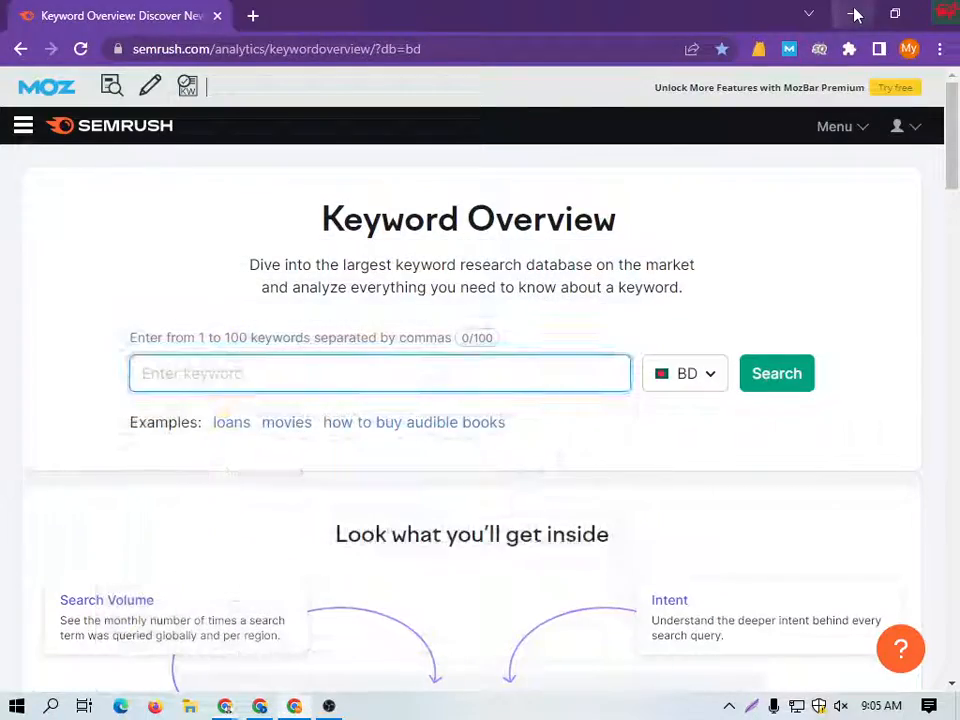
left_click(853, 13)
left_click(851, 15)
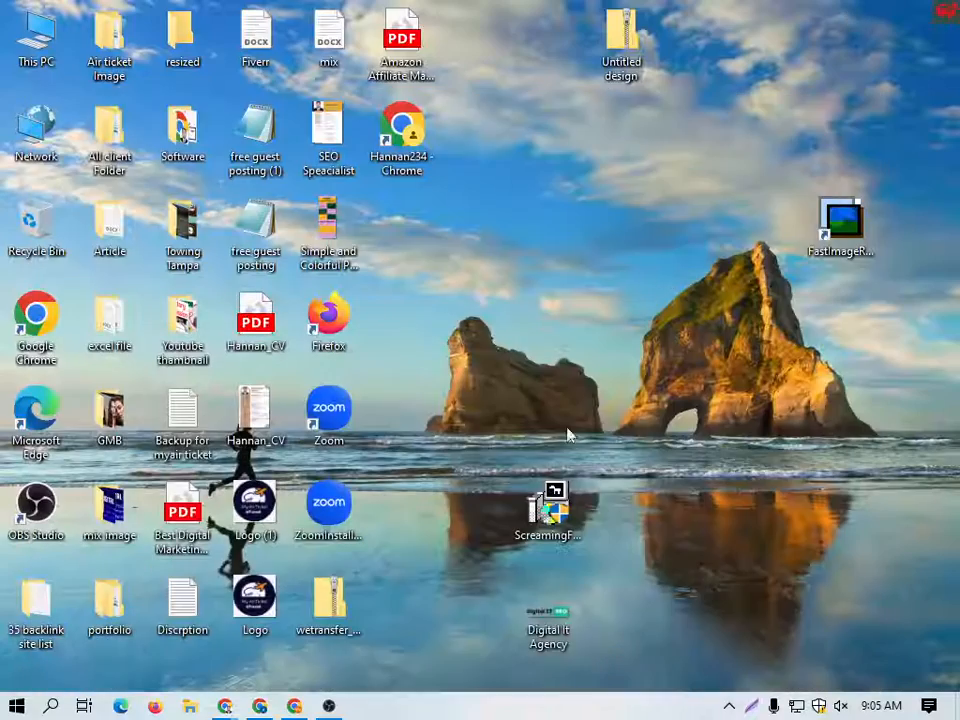
left_click(329, 707)
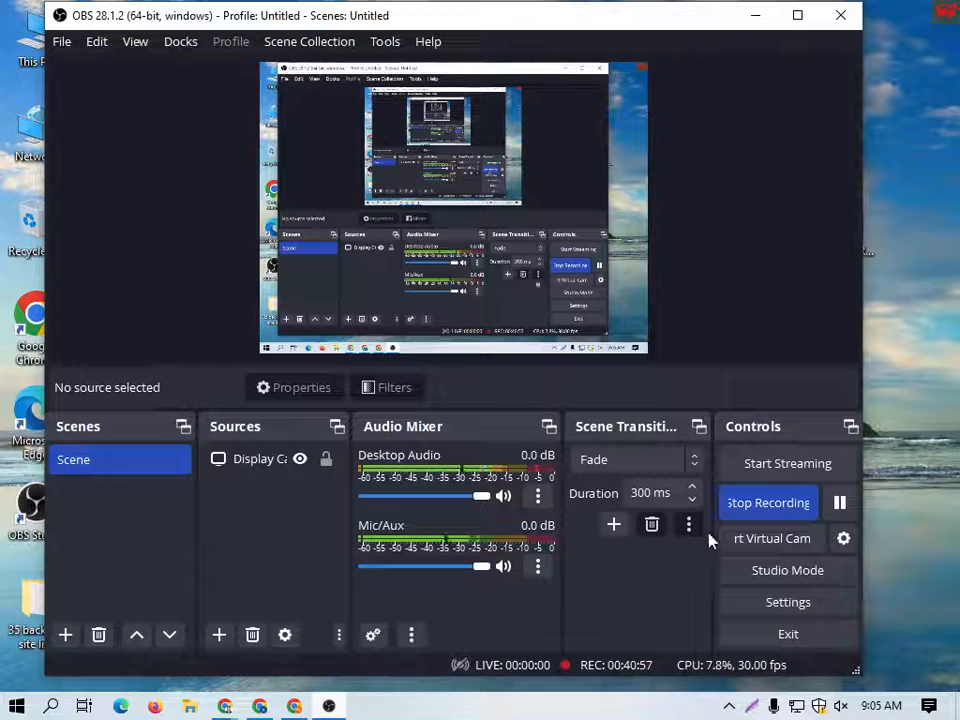